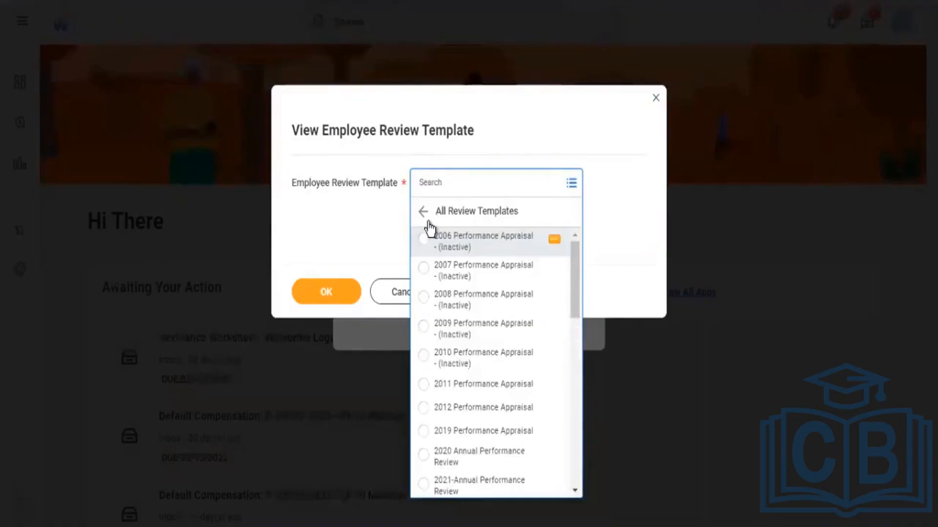
# - Close the View Employee Review Template dialog, discarding its changes, and reset the expiring session
pyautogui.click(424, 236)
pyautogui.click(422, 184)
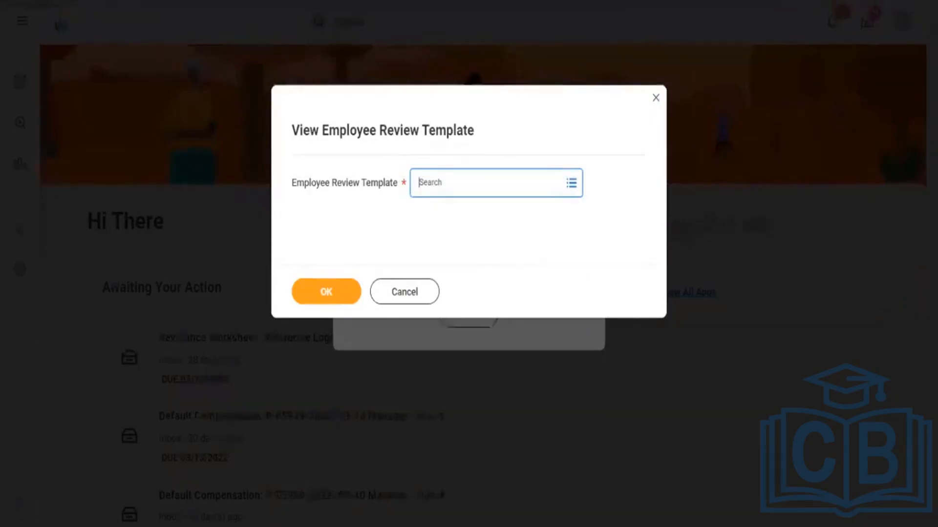
pyautogui.click(656, 99)
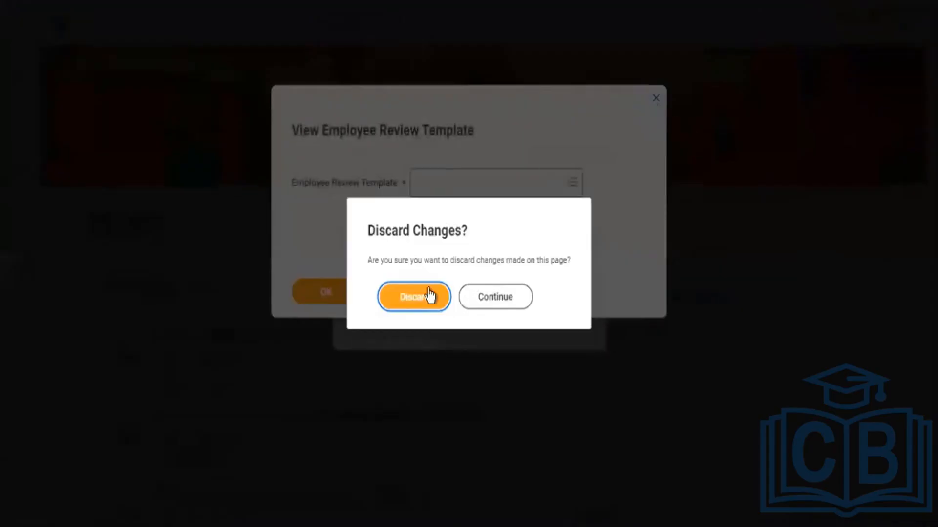
pyautogui.click(429, 290)
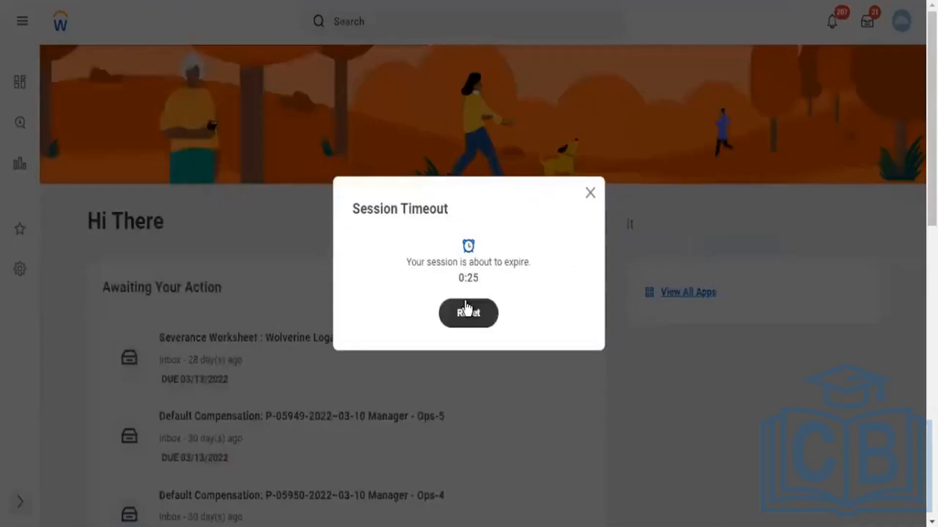
pyautogui.click(467, 309)
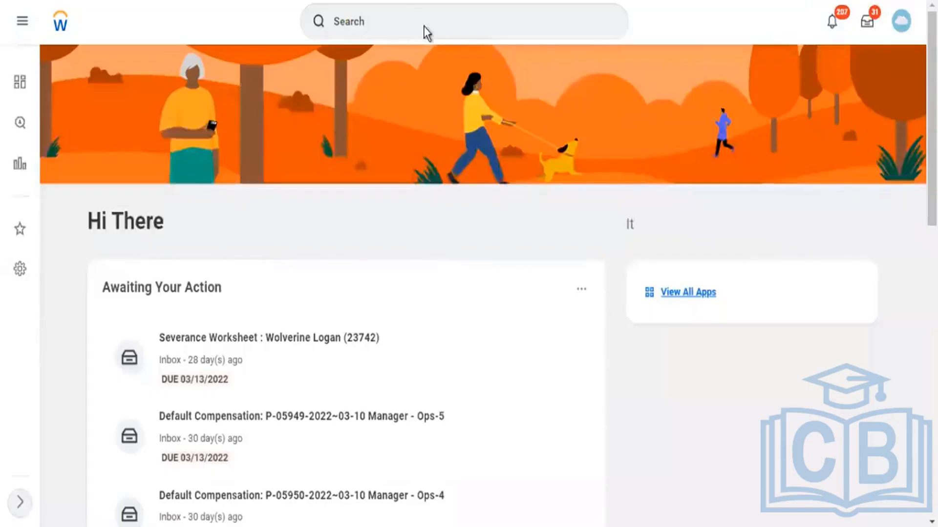
pyautogui.click(423, 26)
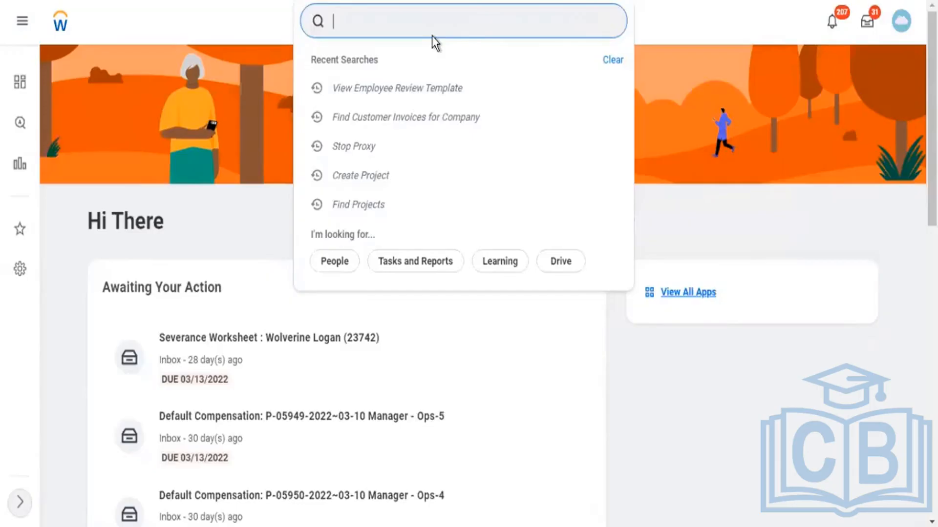
pyautogui.write('matri')
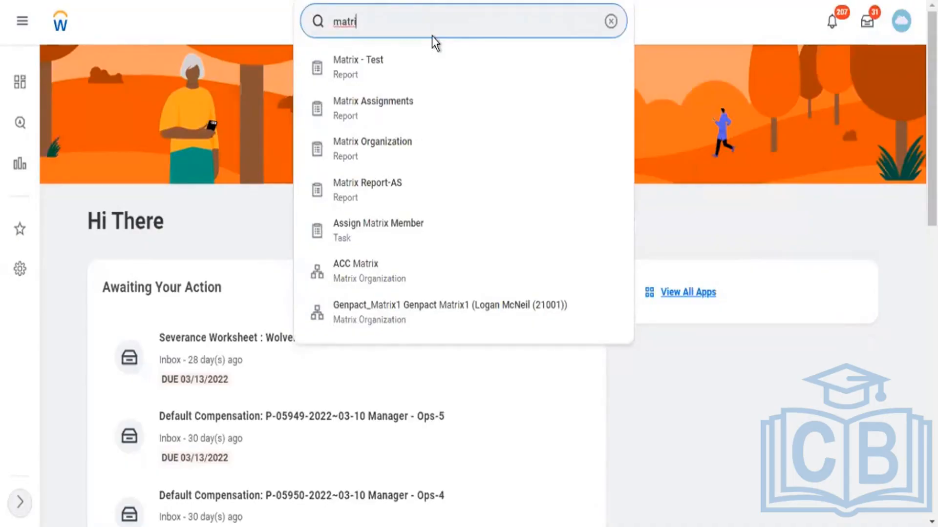
pyautogui.write('x')
pyautogui.press('BackSpace')
pyautogui.press('BackSpace')
pyautogui.press('BackSpace')
pyautogui.press('BackSpace')
pyautogui.press('BackSpace')
pyautogui.press('BackSpace')
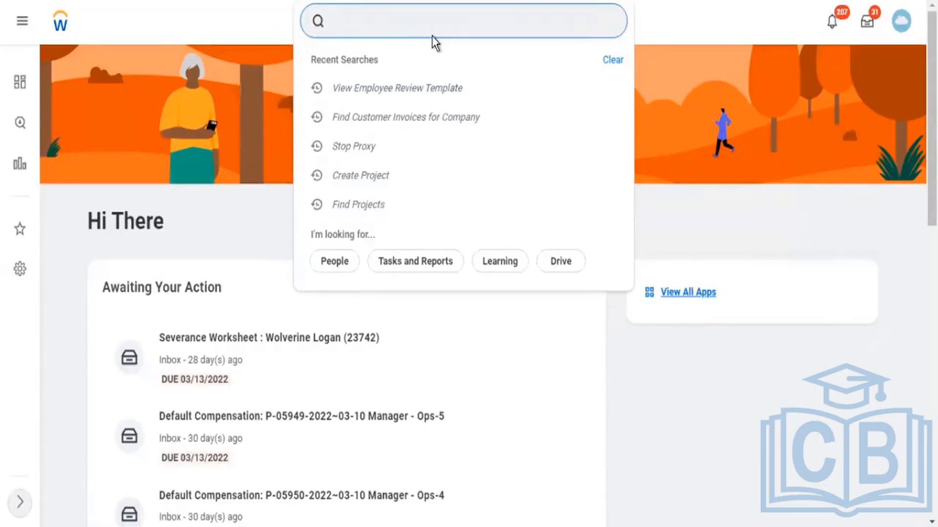
# - Search for "create custom repo" and open the Create Custom Report task
pyautogui.write('create cs')
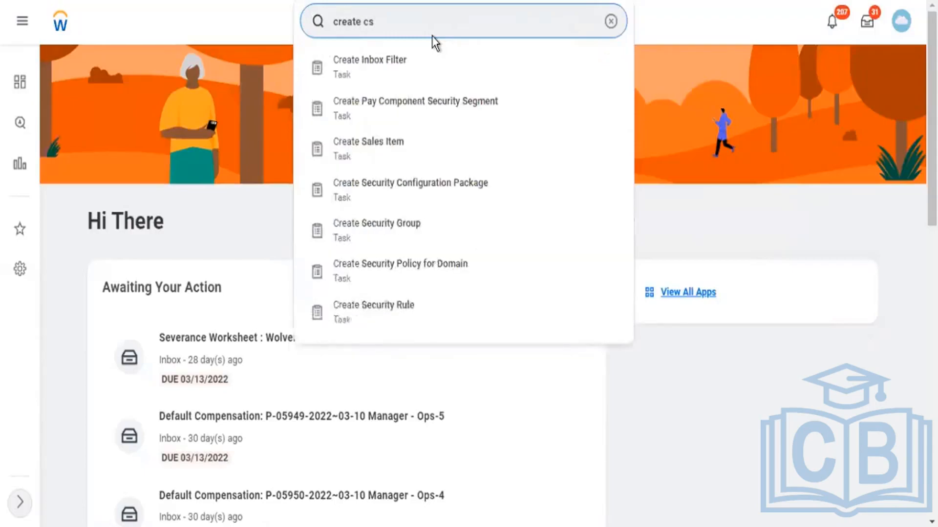
pyautogui.press('BackSpace')
pyautogui.write('ustom repo')
pyautogui.press('Down')
pyautogui.press('Return')
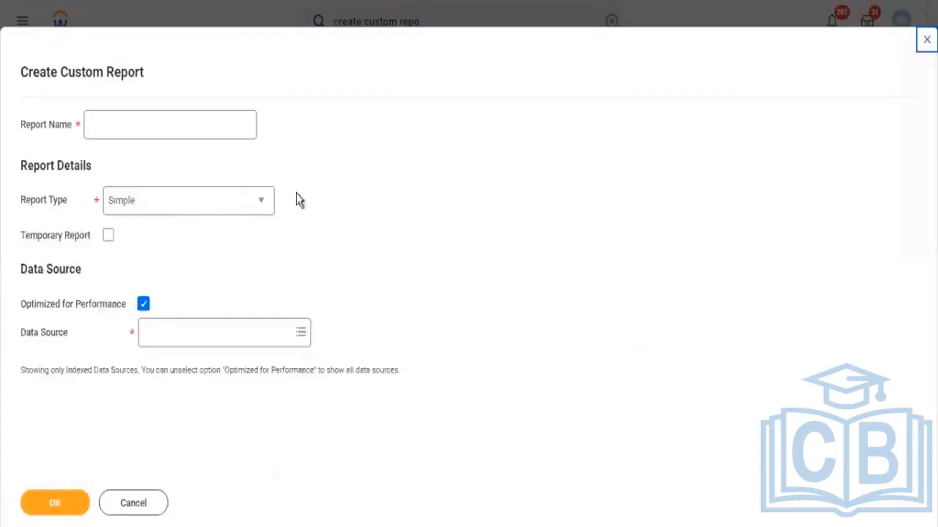
# - Set the custom report's type to Matrix and disable Optimized for Performance
pyautogui.click(227, 203)
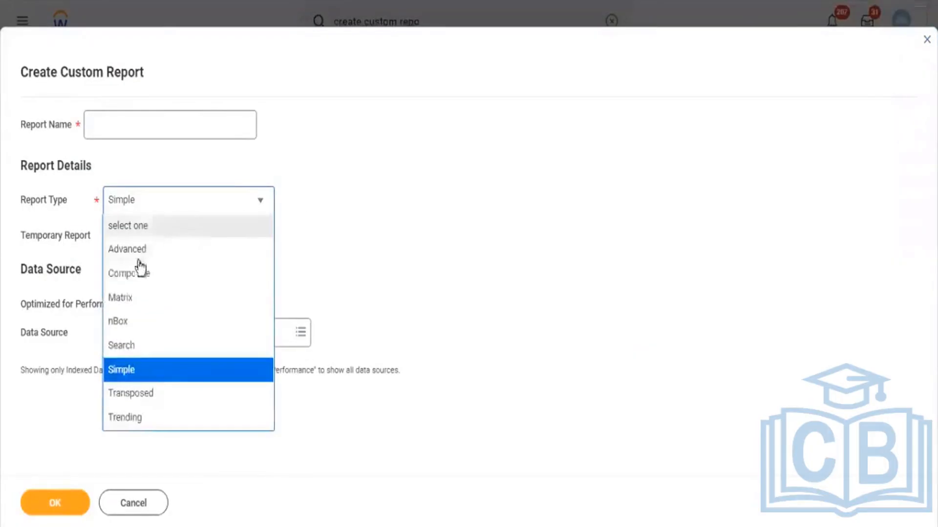
pyautogui.click(122, 299)
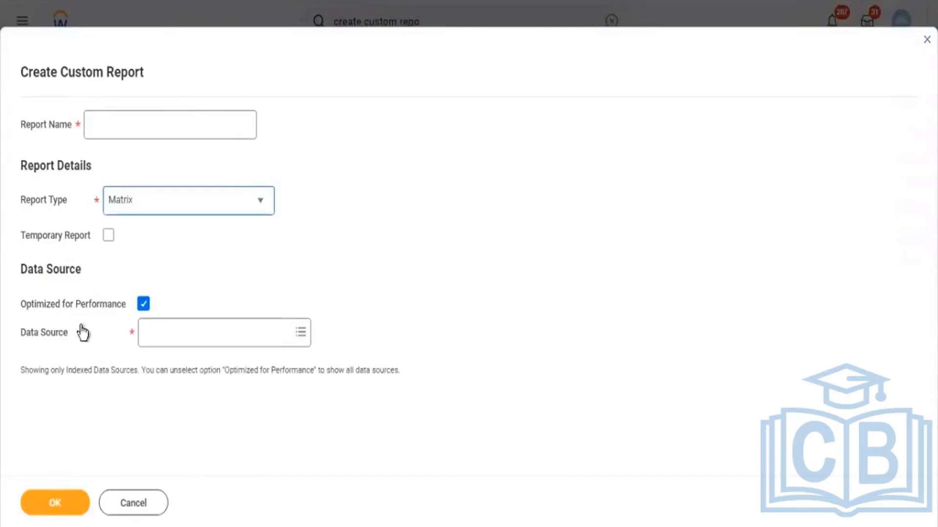
pyautogui.click(142, 306)
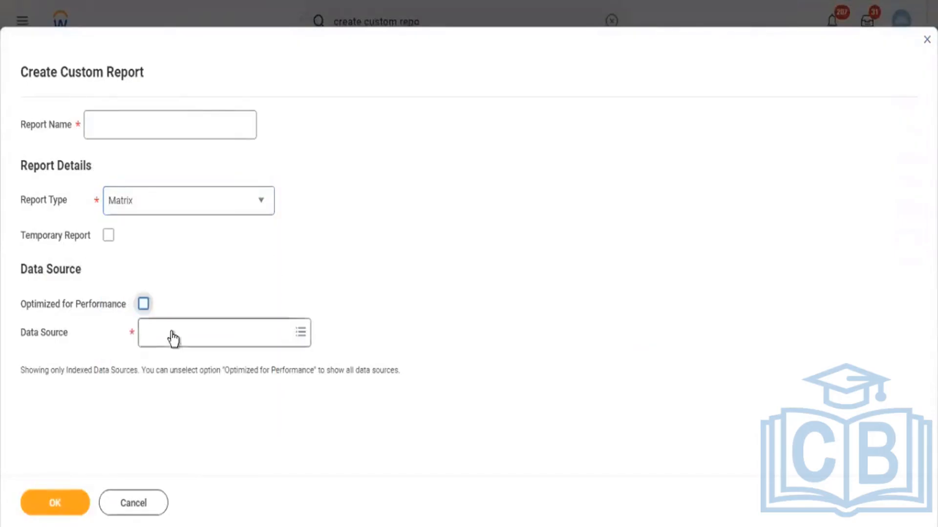
# - Search the report's data sources for "history approved", then broaden the search to "history"
pyautogui.click(168, 347)
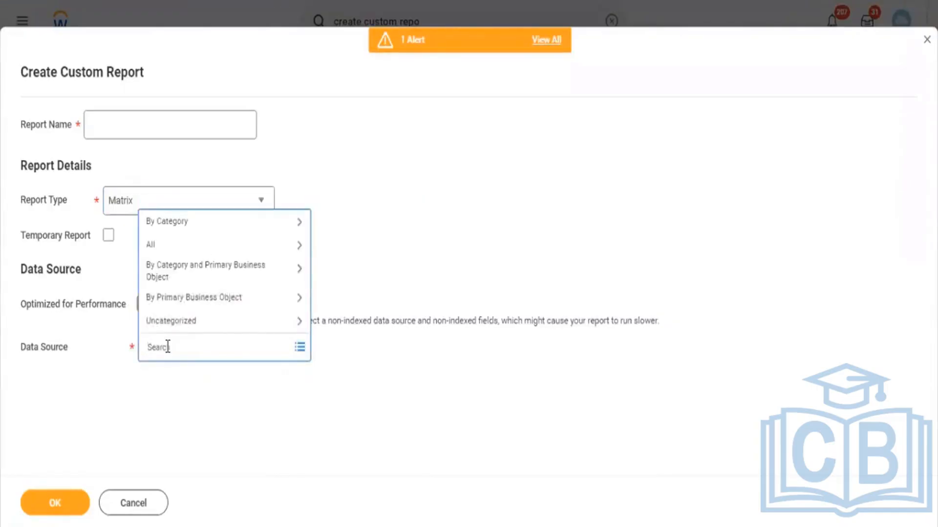
pyautogui.write('history approved')
pyautogui.press('Return')
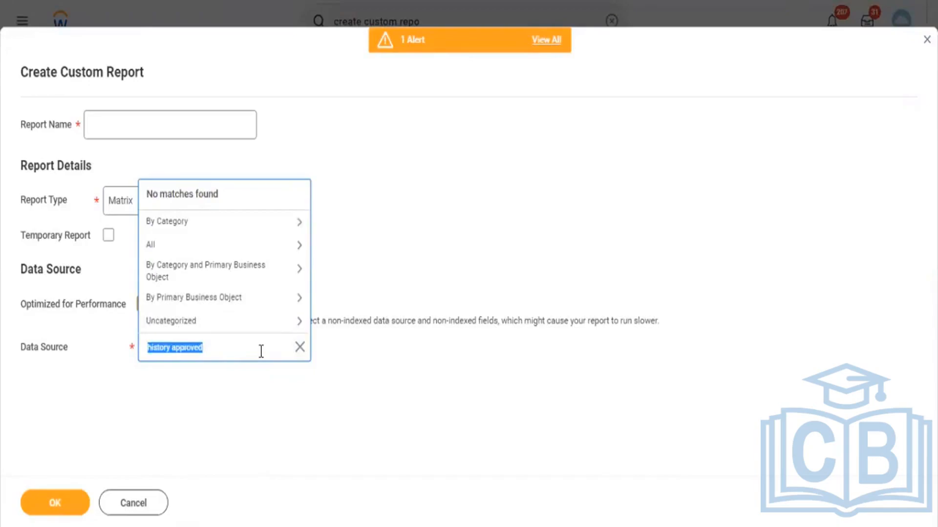
pyautogui.write('history')
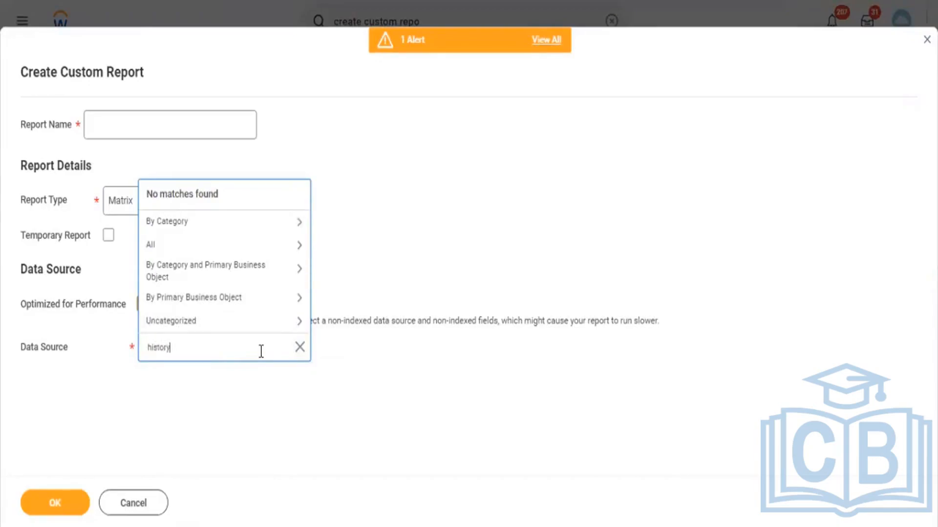
pyautogui.press('Return')
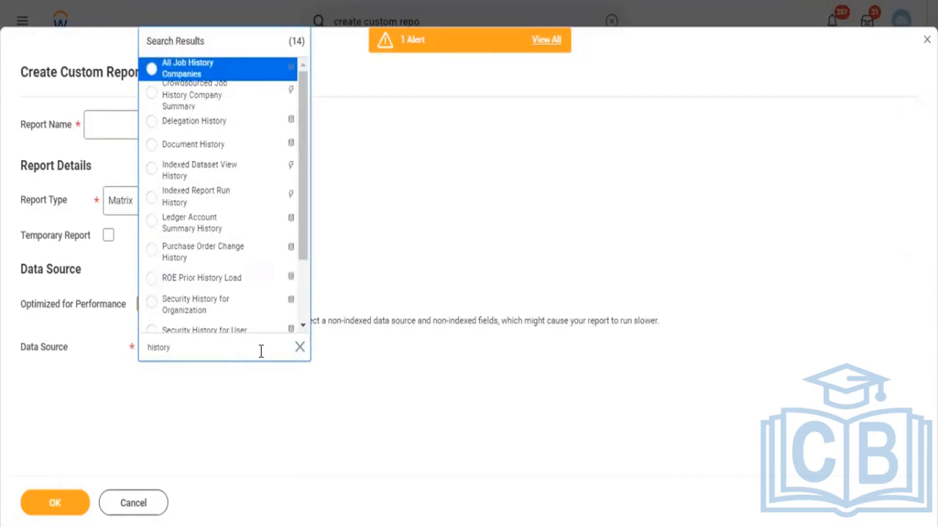
# - Look through the history data sources in the search results for one suited to the matrix report
pyautogui.click(261, 351)
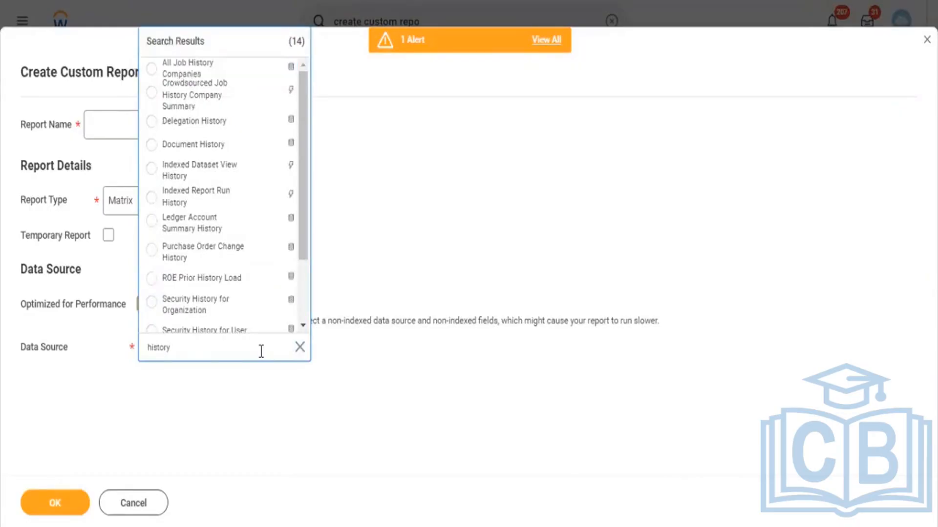
pyautogui.press('Up')
pyautogui.press('Up')
pyautogui.press('Up')
pyautogui.press('Up')
pyautogui.press('Up')
pyautogui.press('Up')
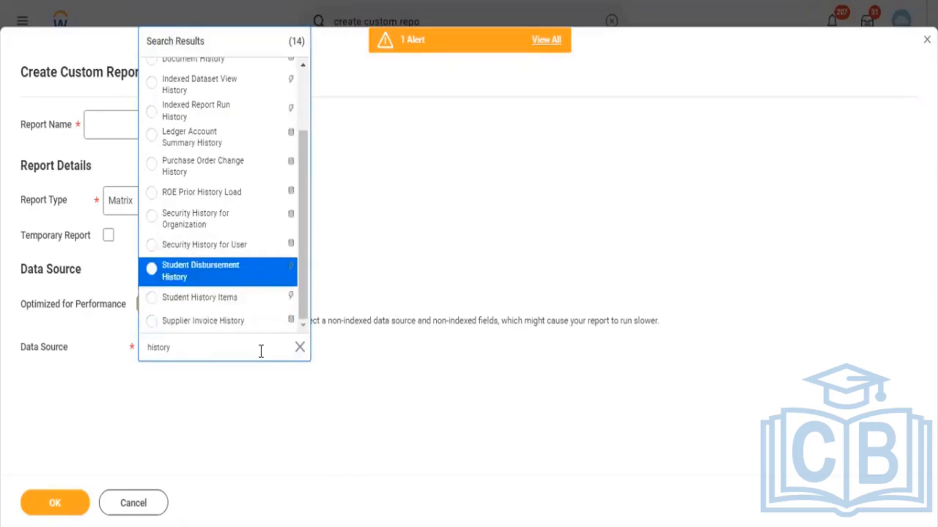
pyautogui.press('Up')
pyautogui.press('Up')
pyautogui.press('Up')
pyautogui.press('Up')
pyautogui.press('Up')
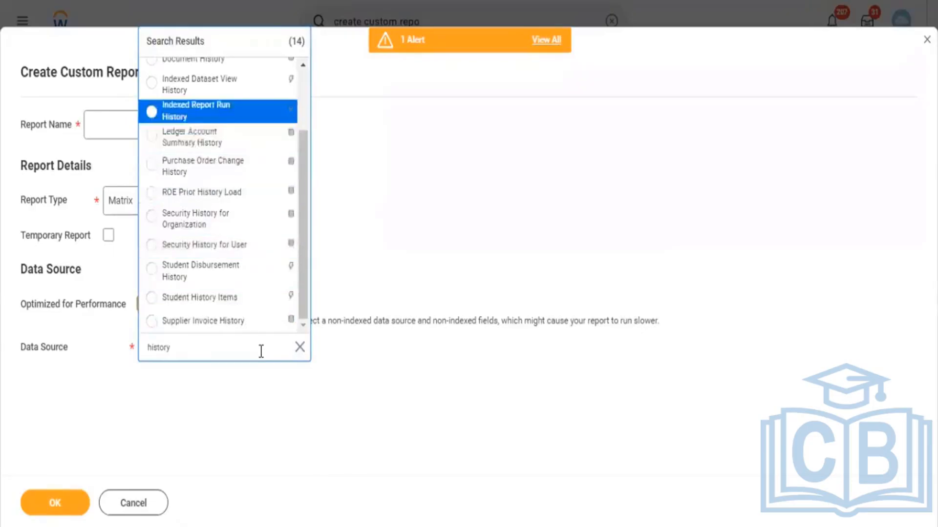
pyautogui.press('Up')
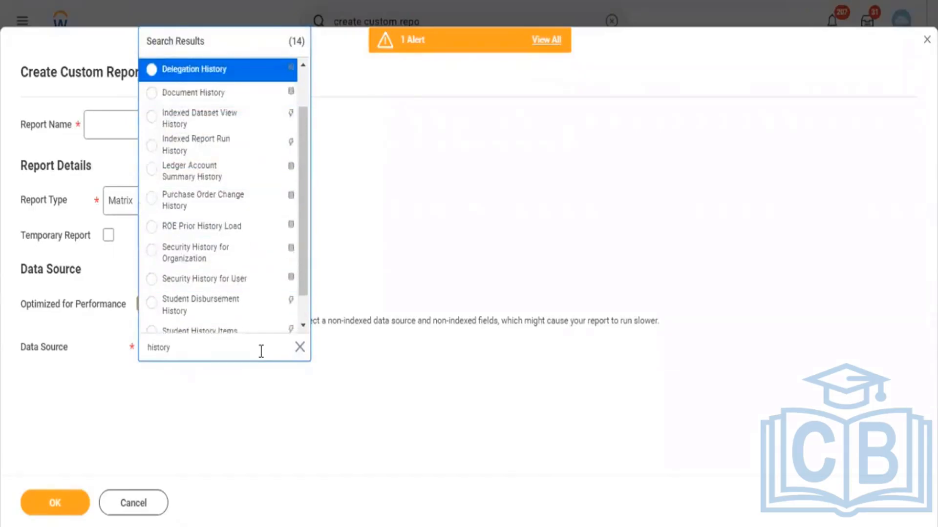
pyautogui.press('Up')
pyautogui.press('Up')
pyautogui.press('Up')
pyautogui.press('Up')
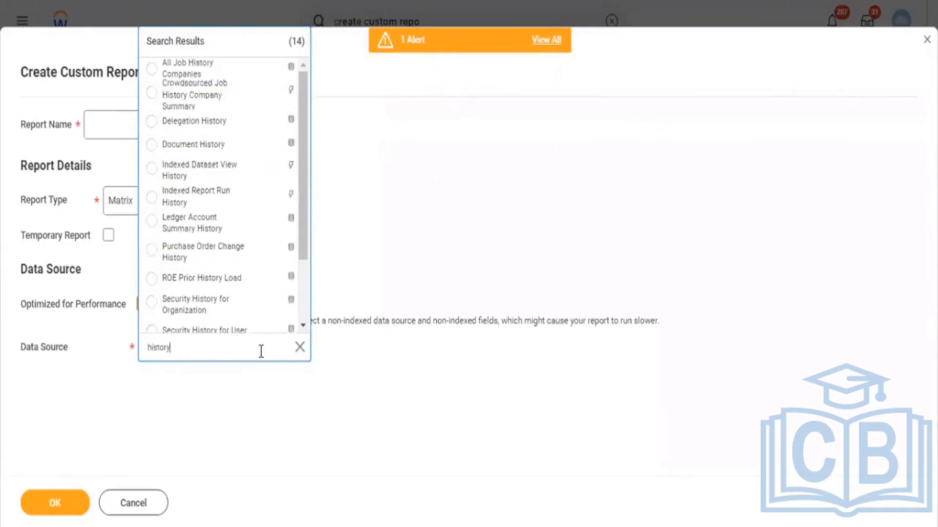
pyautogui.press('Up')
pyautogui.press('Up')
pyautogui.press('Up')
pyautogui.press('Up')
pyautogui.press('Up')
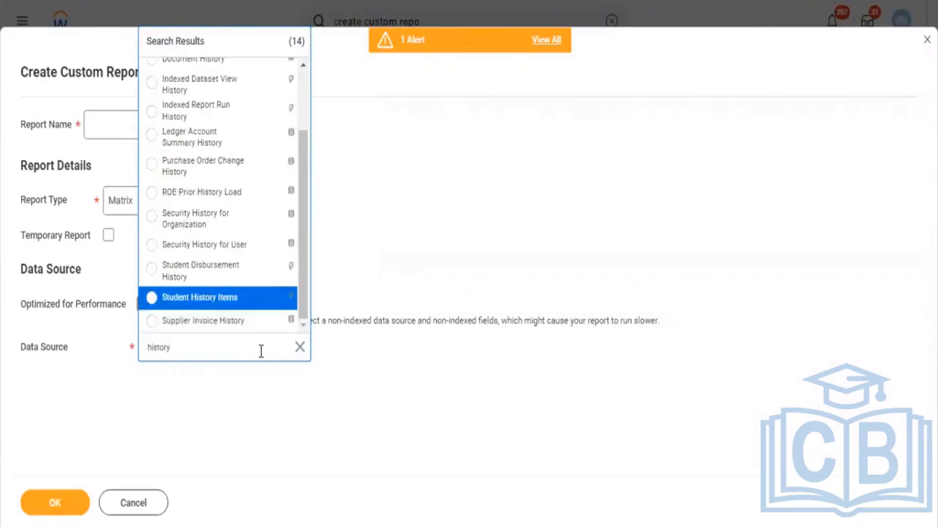
pyautogui.press('Up')
pyautogui.press('Up')
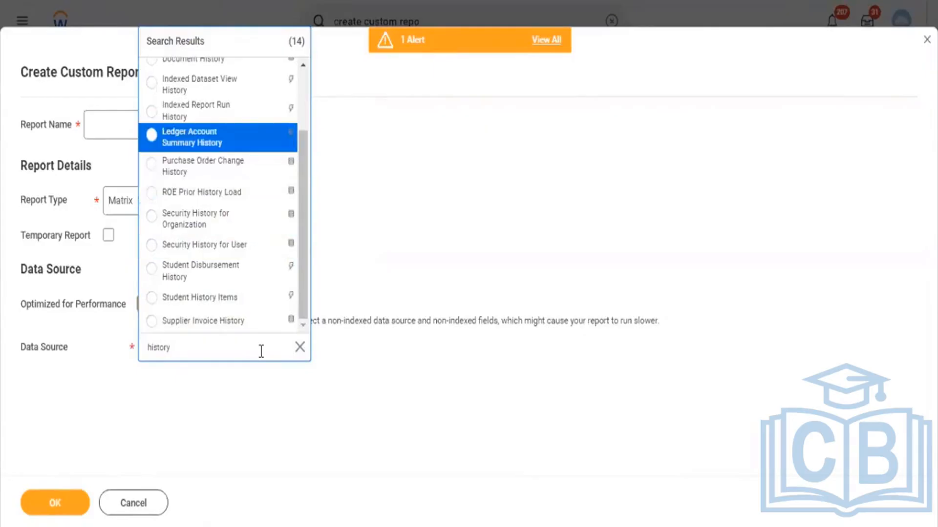
pyautogui.press('Up')
pyautogui.press('Up')
pyautogui.press('Up')
pyautogui.press('Up')
pyautogui.press('Up')
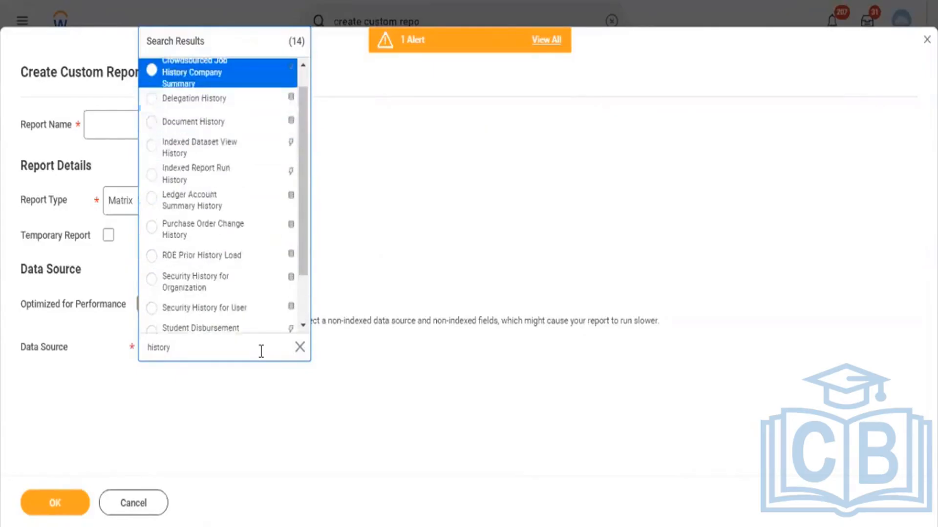
pyautogui.press('Up')
pyautogui.press('Up')
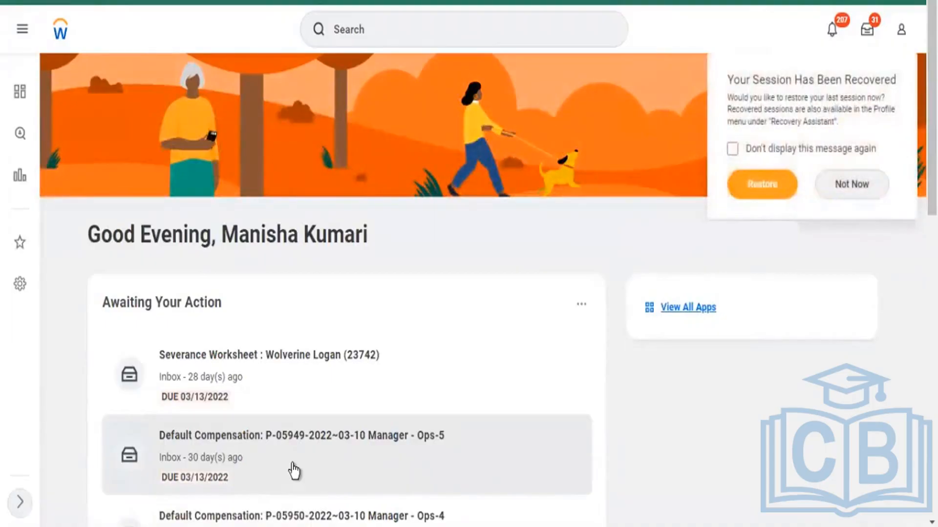
# - Open the Create Custom Report task from the recent searches
pyautogui.click(457, 33)
pyautogui.write('c')
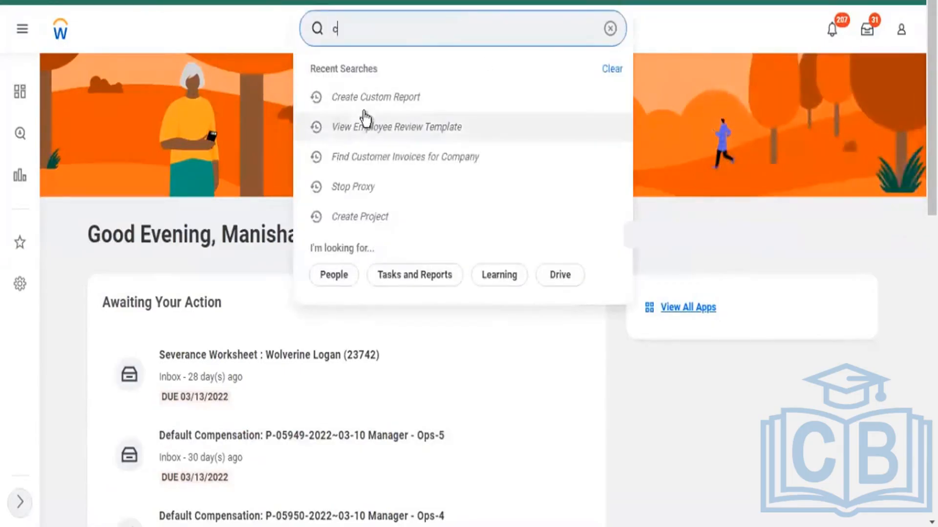
pyautogui.click(384, 100)
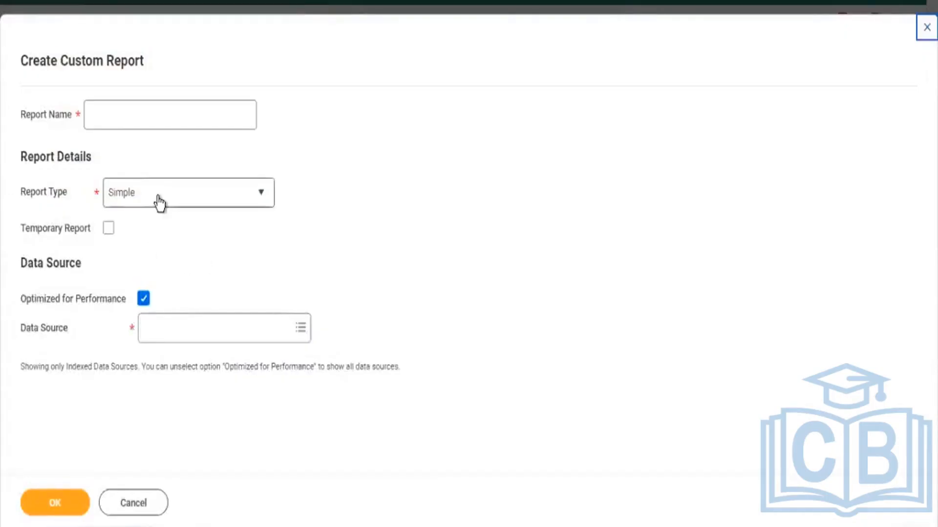
# - Set the report type to Advanced and disable Optimized for Performance
pyautogui.click(158, 204)
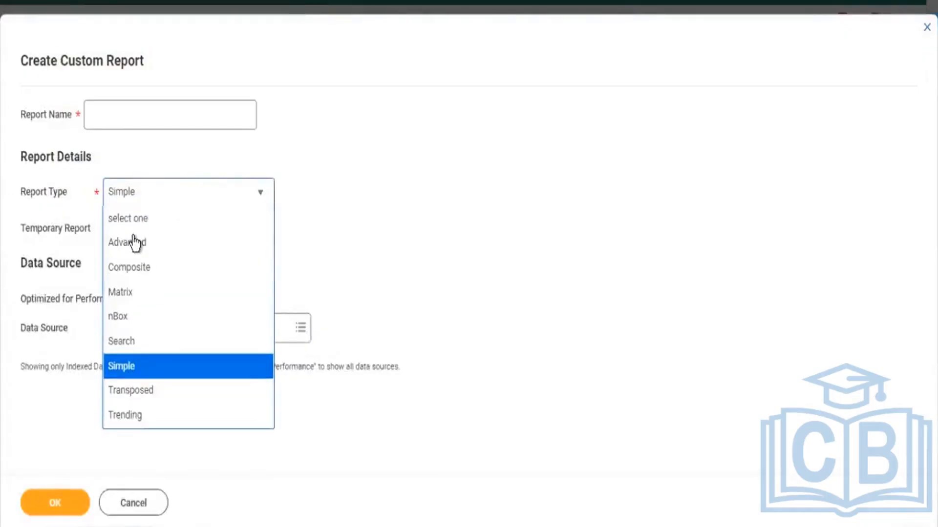
pyautogui.click(134, 243)
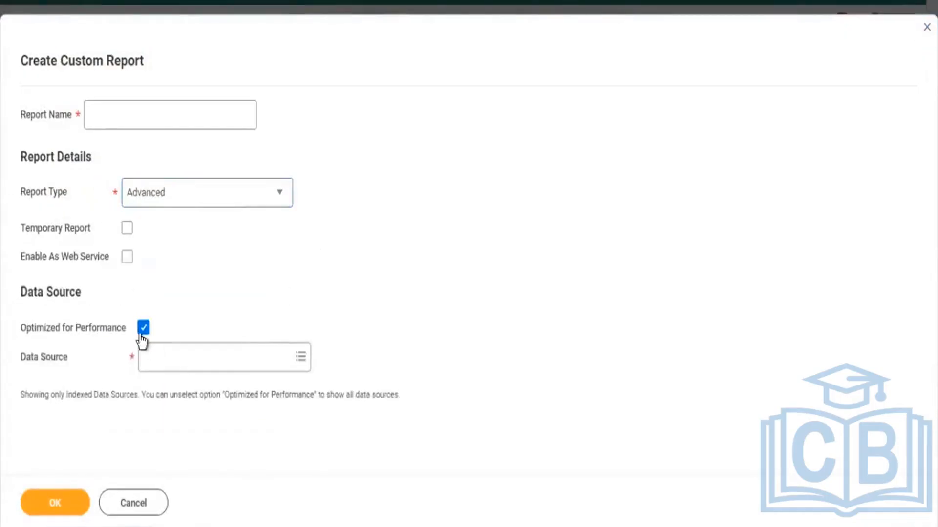
pyautogui.click(143, 326)
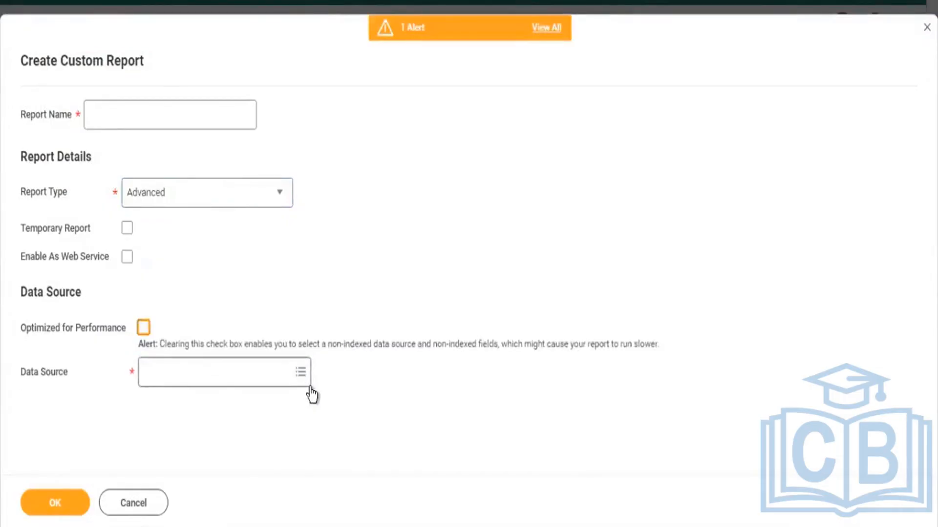
# - Search the data sources for "custom report" and choose All Custom Reports as the report's data source
pyautogui.click(306, 386)
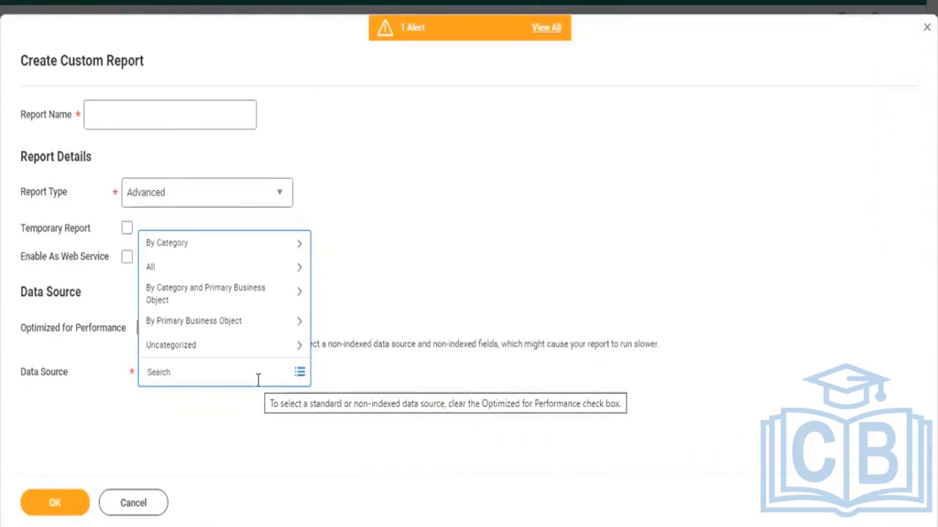
pyautogui.write('custom report')
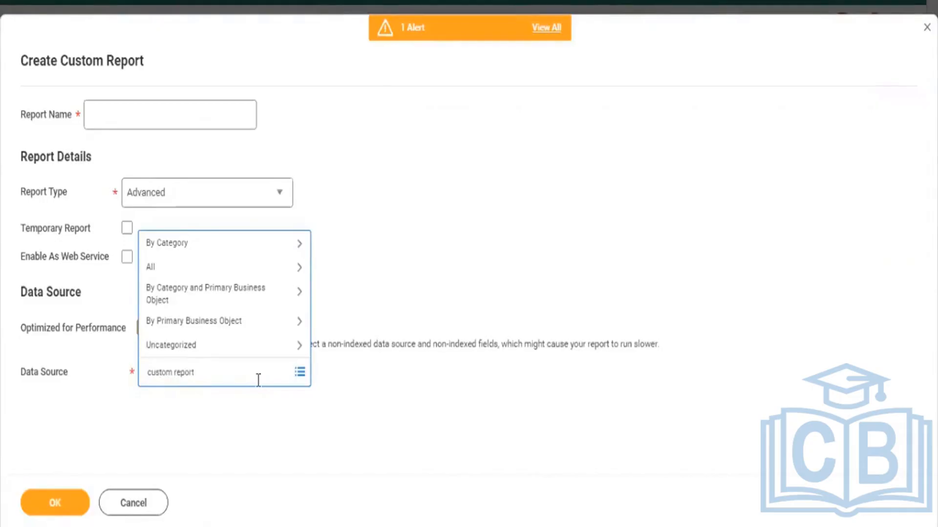
pyautogui.press('Return')
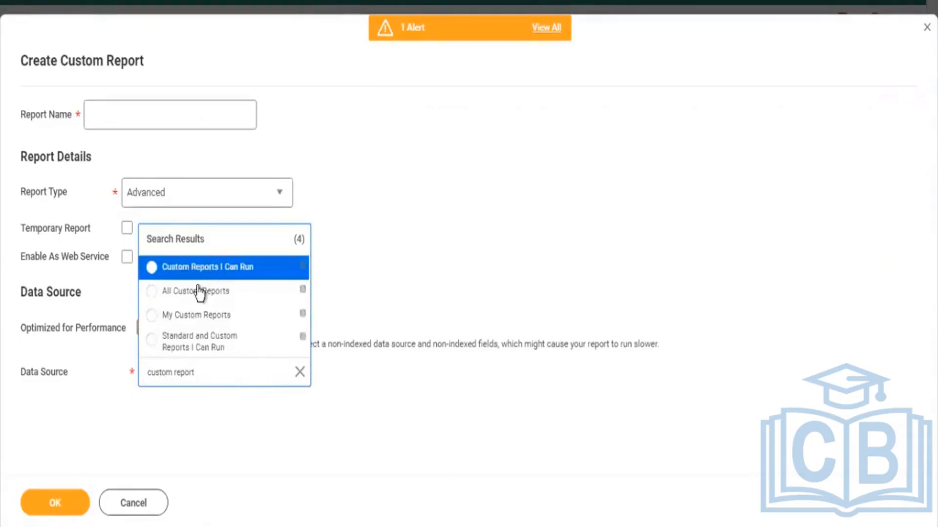
pyautogui.click(190, 293)
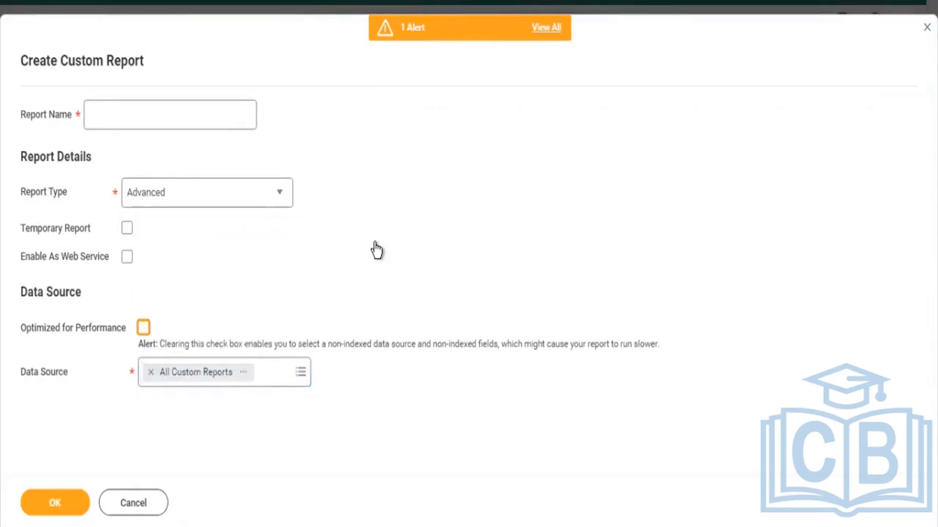
# - Name the report "Custom Reports Count" and create it
pyautogui.click(117, 114)
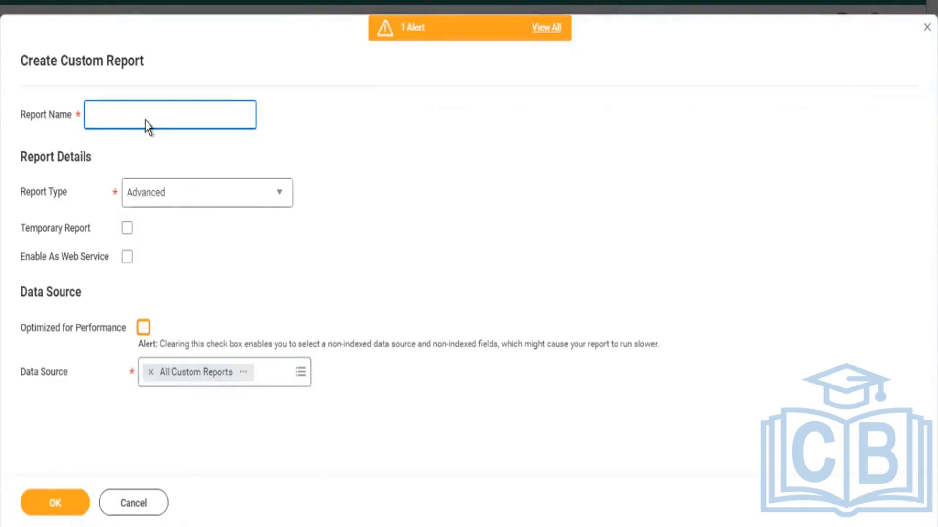
pyautogui.write('Custom Reports Count')
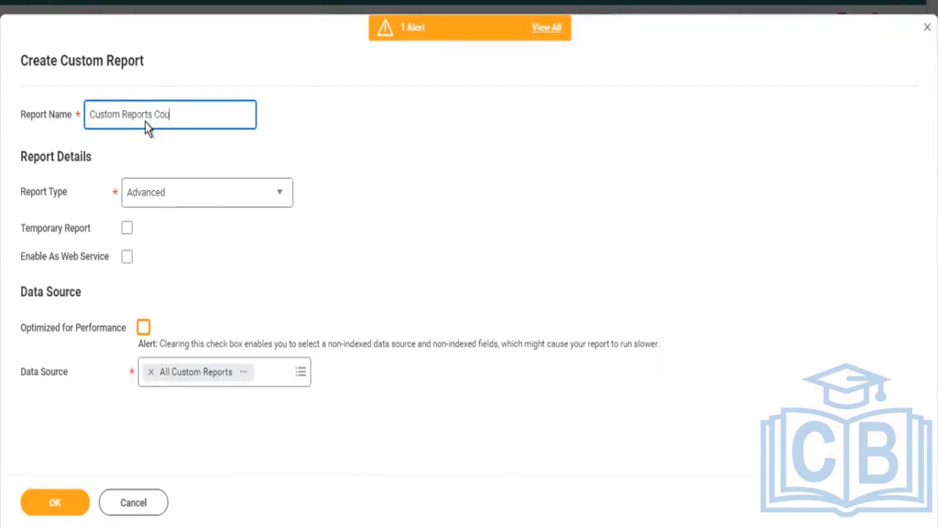
pyautogui.click(393, 253)
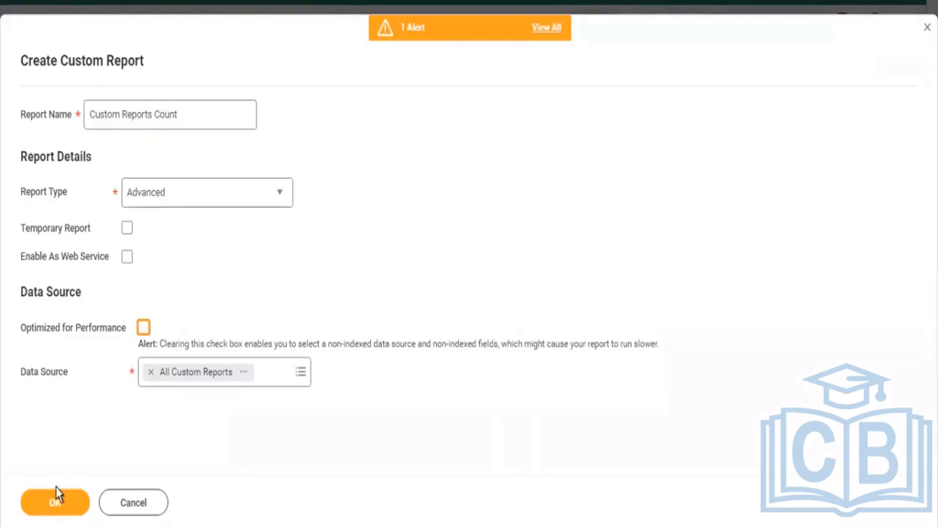
pyautogui.click(51, 503)
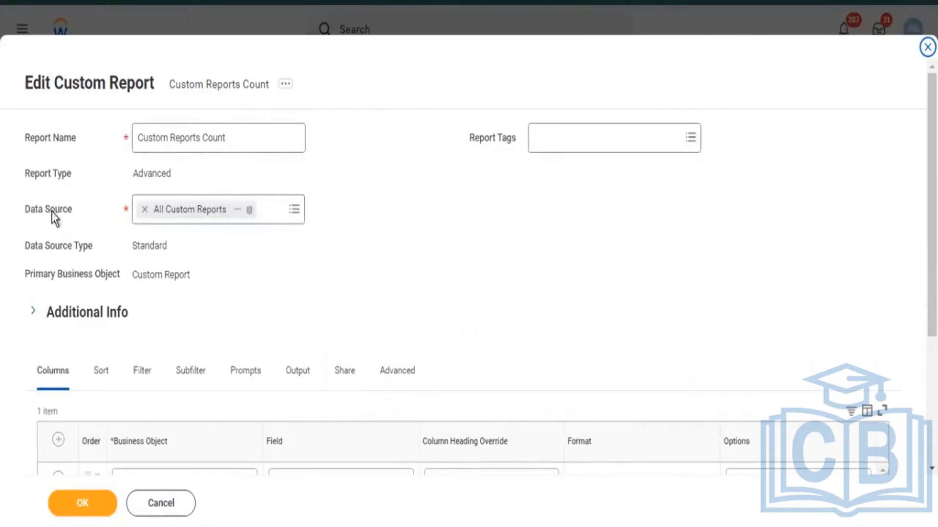
# - Examine the new report's data source, primary business object, column settings and report type
pyautogui.moveTo(30, 210); pyautogui.dragTo(75, 212)
pyautogui.moveTo(44, 275); pyautogui.dragTo(77, 280)
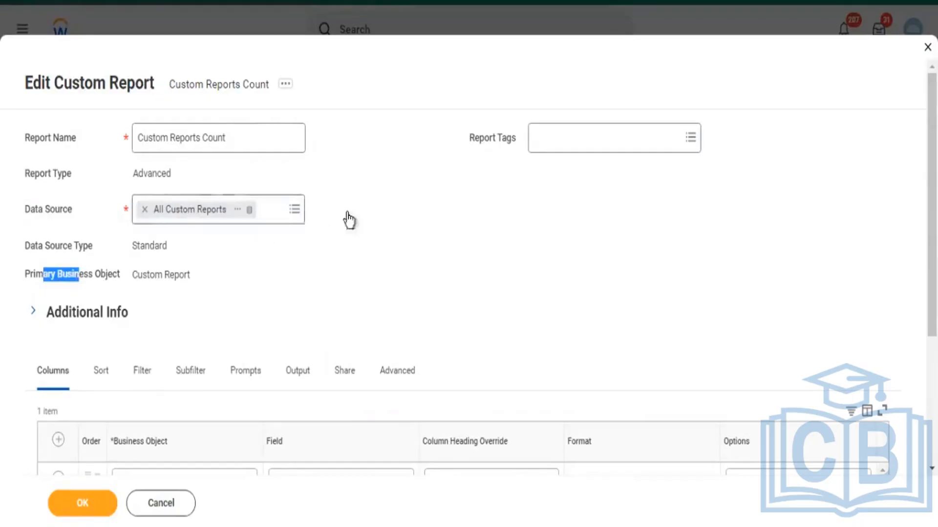
pyautogui.scroll(-4, 459, 88)
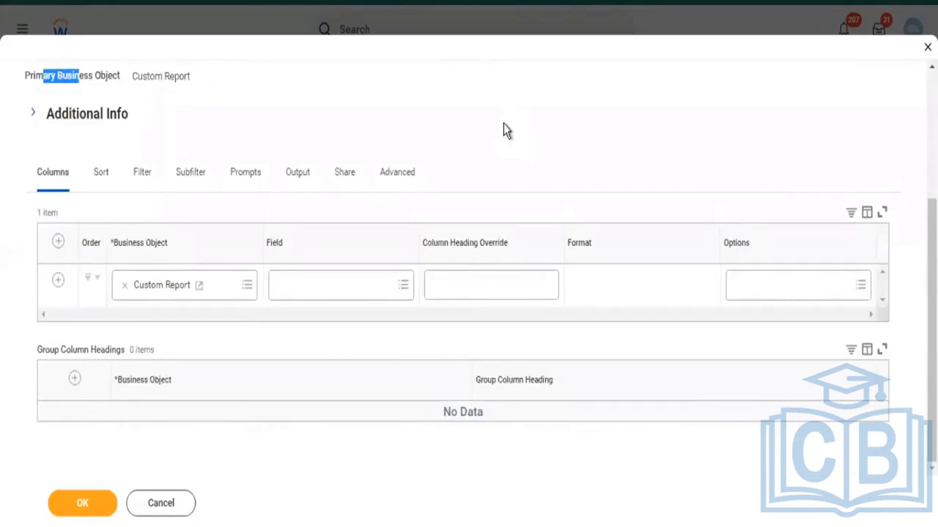
pyautogui.scroll(4, 503, 124)
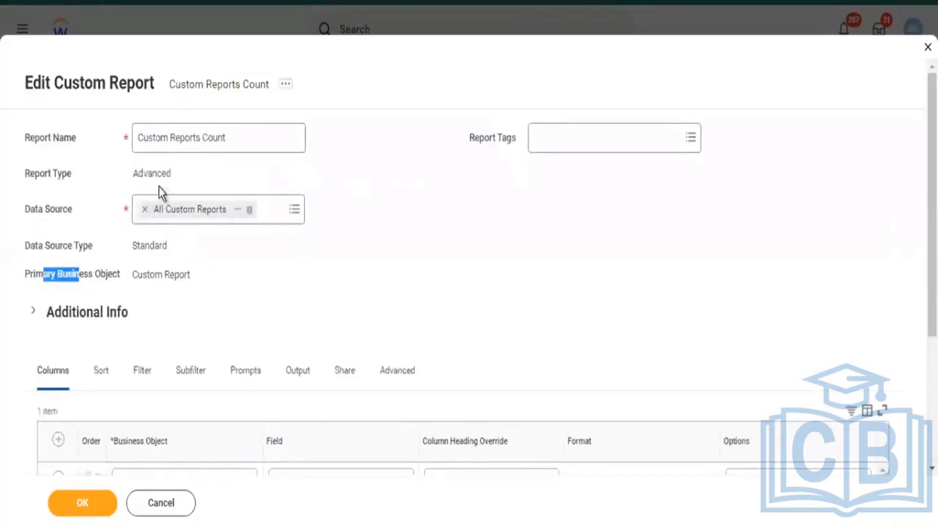
pyautogui.moveTo(139, 173); pyautogui.dragTo(182, 184)
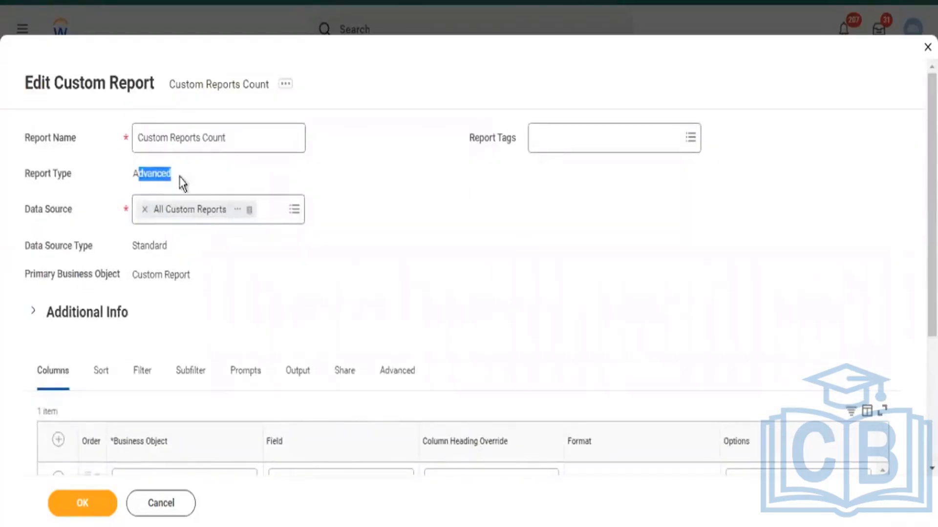
# - Try to save the report definition without column fields, check the column settings, and cancel editing
pyautogui.click(98, 504)
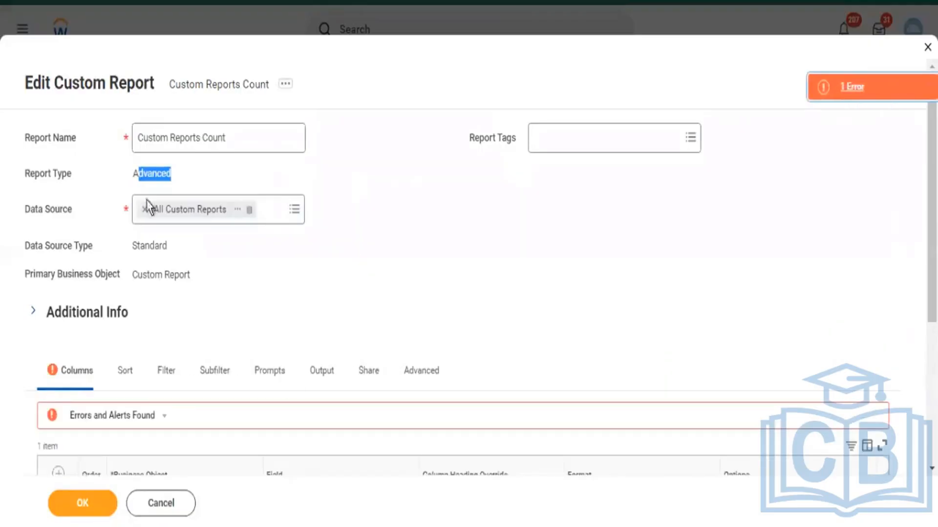
pyautogui.scroll(-5, 65, 370)
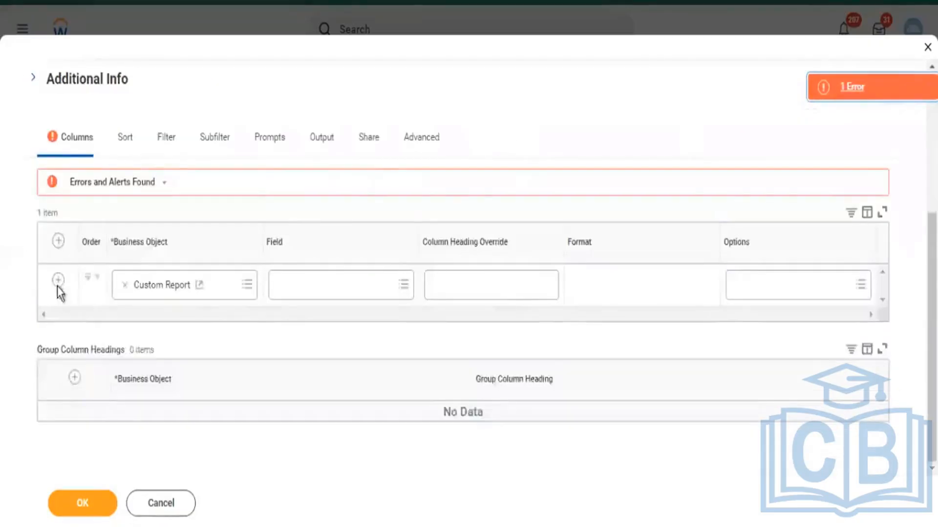
pyautogui.scroll(5, 275, 301)
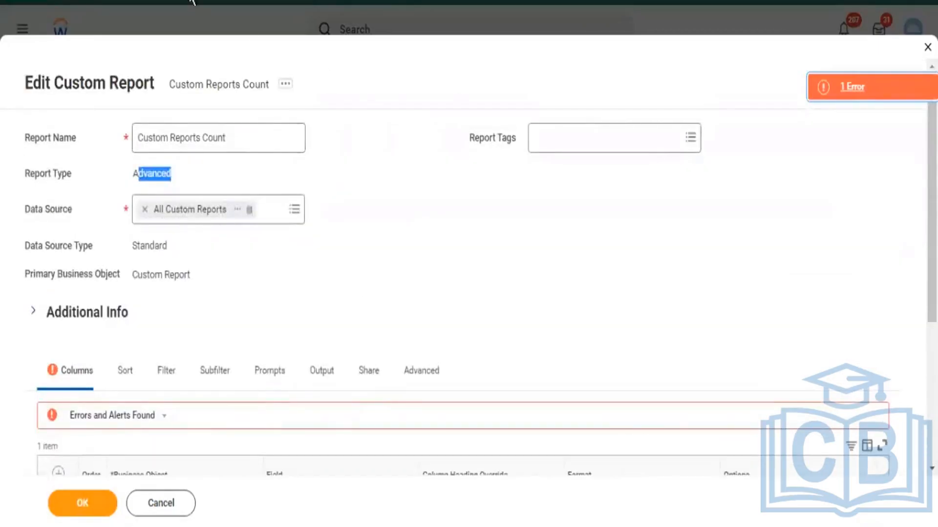
pyautogui.click(155, 508)
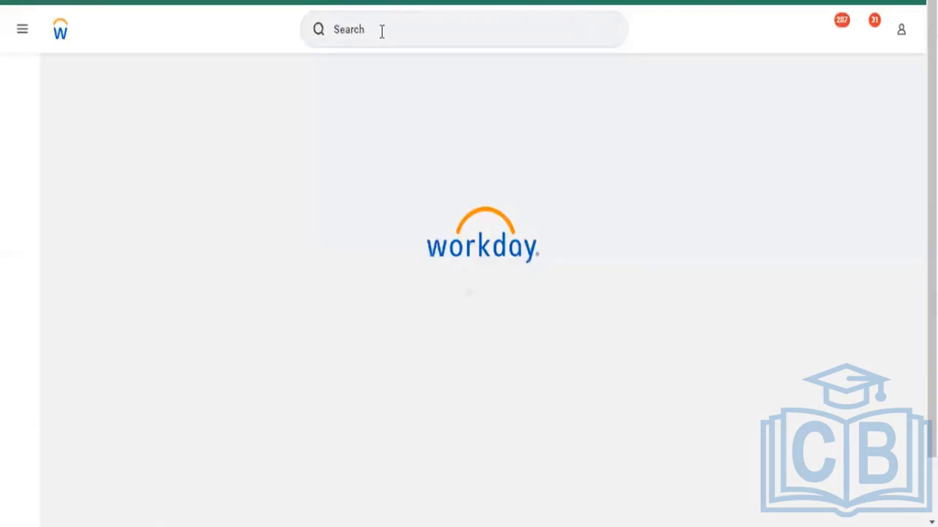
# - Search for "create custom report" and open the Create Custom Report task
pyautogui.click(382, 32)
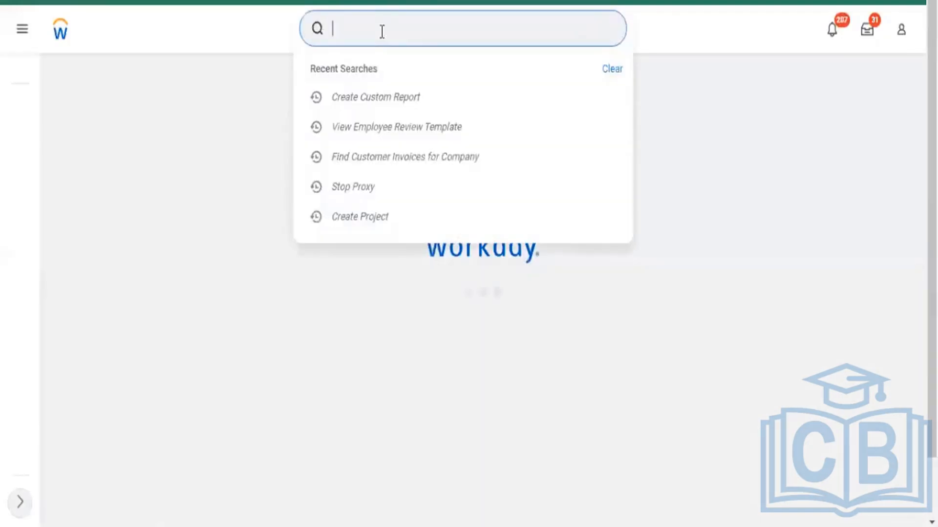
pyautogui.write('create')
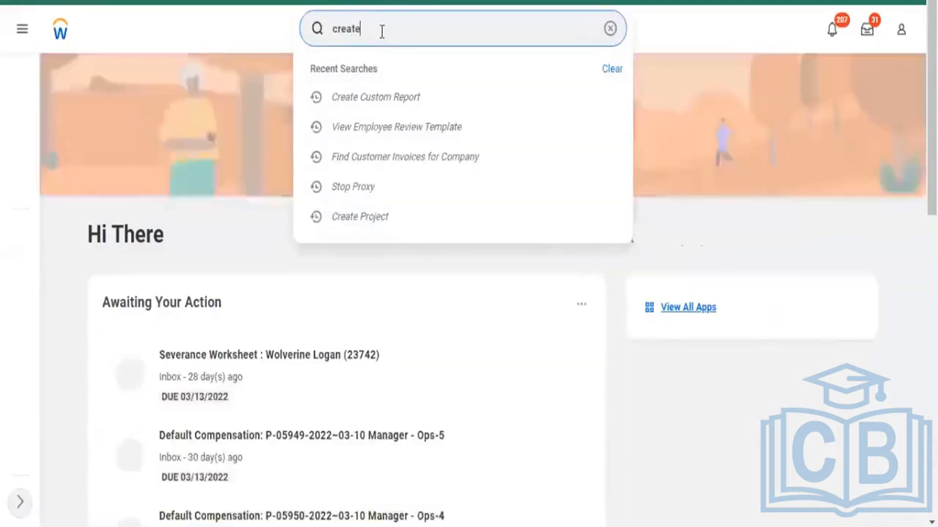
pyautogui.scroll(-10, 382, 31)
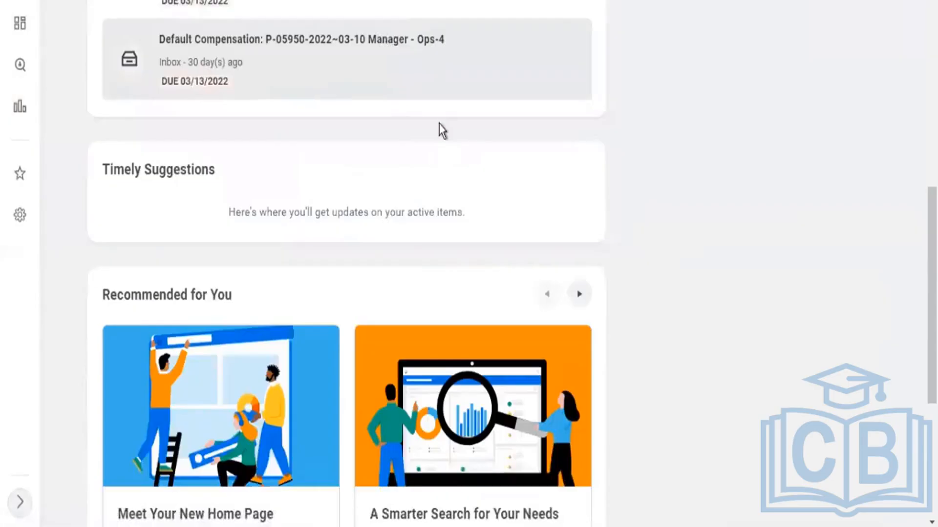
pyautogui.scroll(10, 440, 121)
pyautogui.click(410, 37)
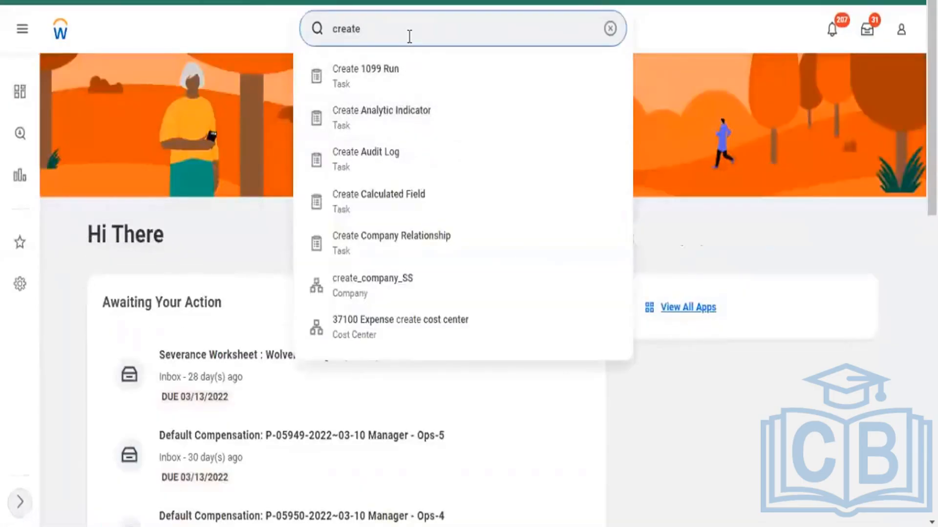
pyautogui.write('custom report')
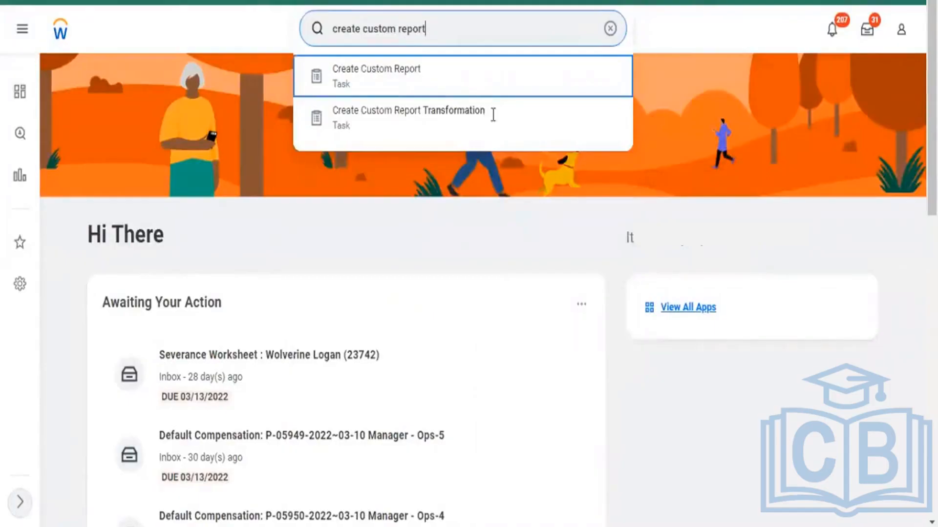
pyautogui.click(414, 71)
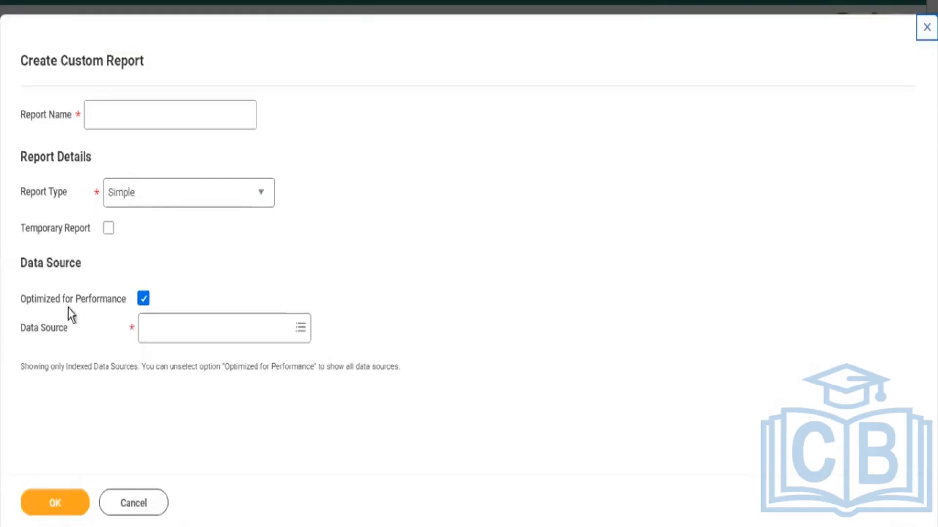
# - With Optimized for Performance enabled, search the indexed data sources for "compensation"
pyautogui.moveTo(61, 302); pyautogui.dragTo(128, 305)
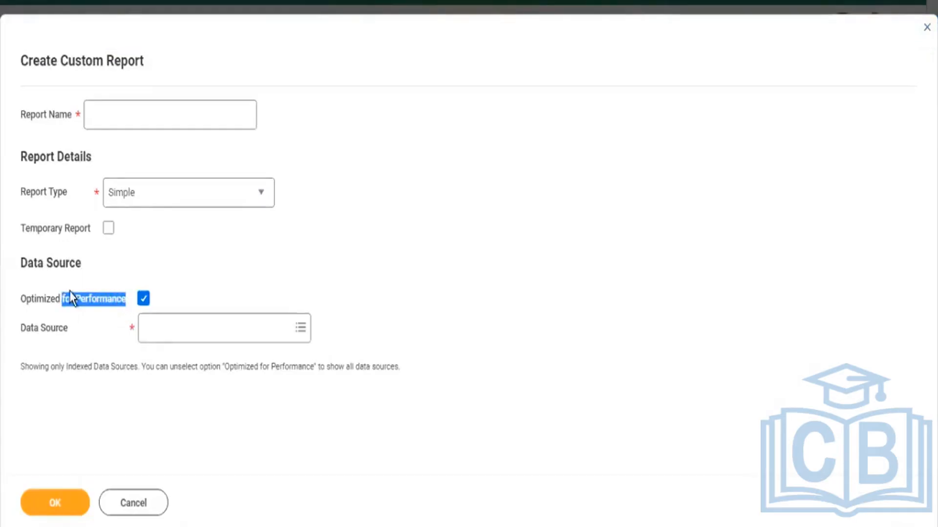
pyautogui.moveTo(32, 301); pyautogui.dragTo(123, 302)
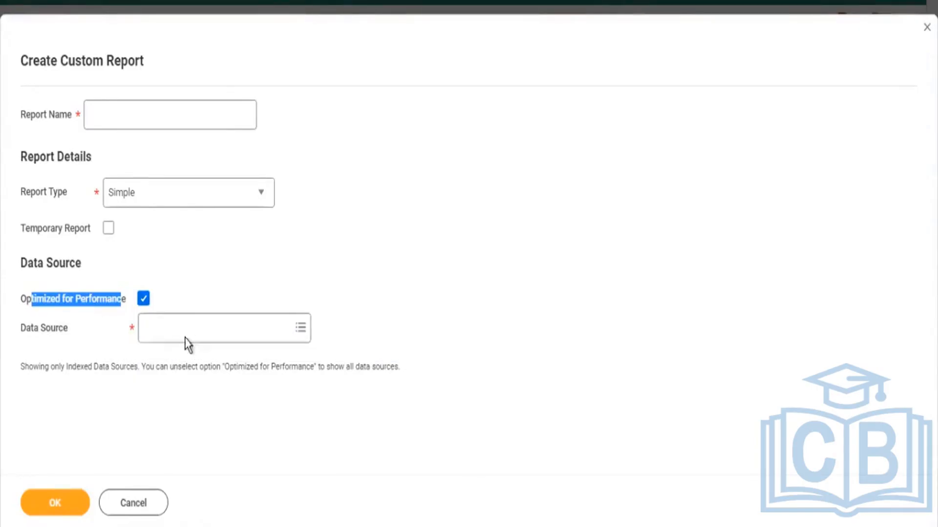
pyautogui.click(166, 336)
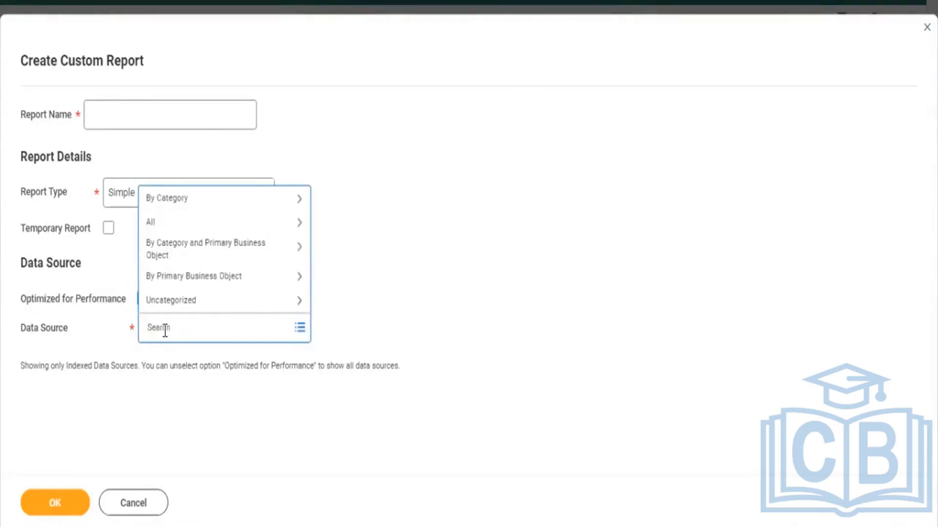
pyautogui.write('compensation')
pyautogui.press('Return')
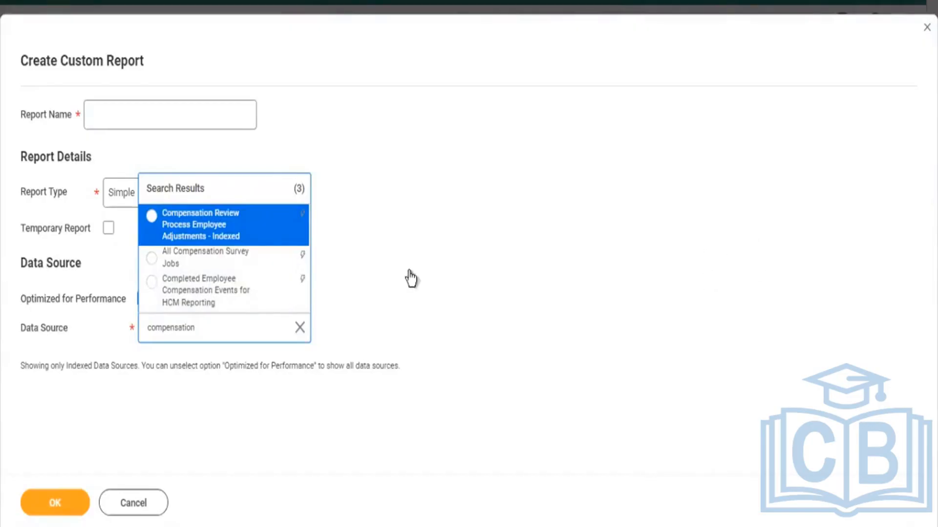
pyautogui.click(167, 321)
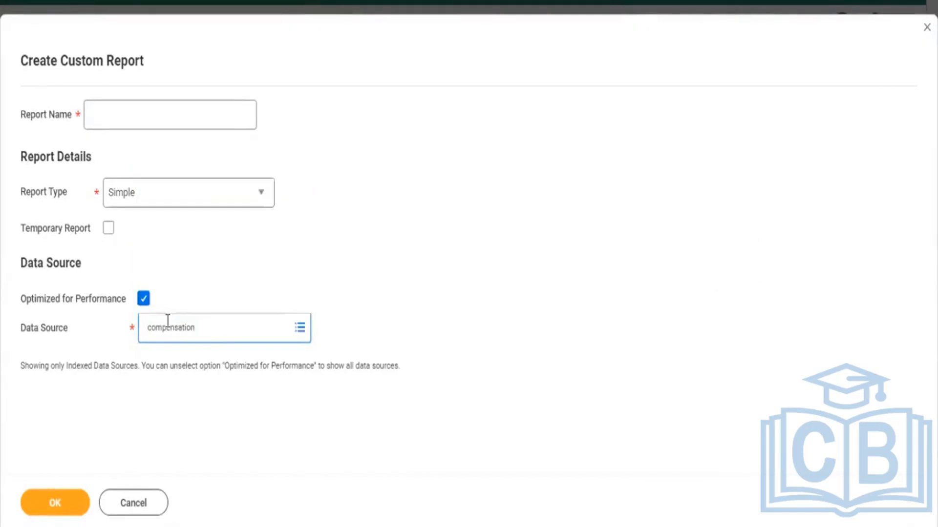
# - Disable Optimized for Performance and choose All Custom Reports as the report's data source
pyautogui.click(143, 298)
pyautogui.click(160, 335)
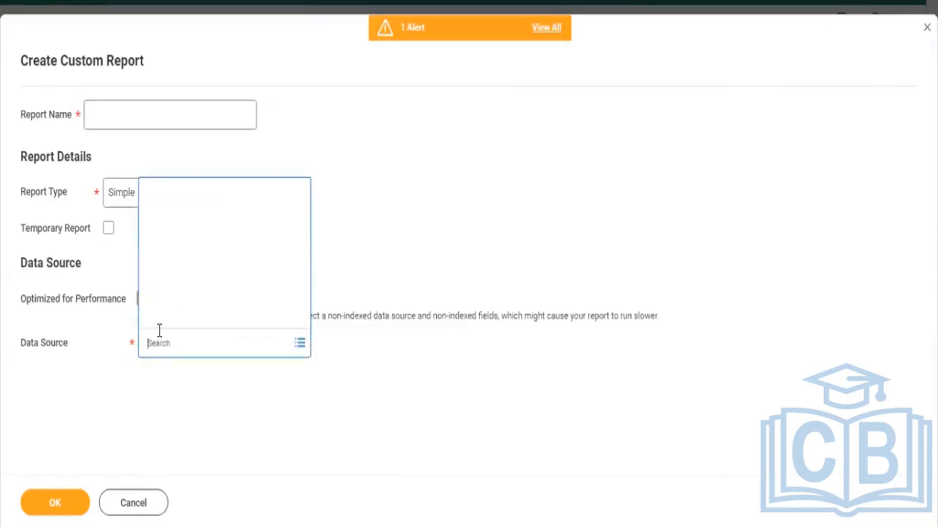
pyautogui.write('all custom reports')
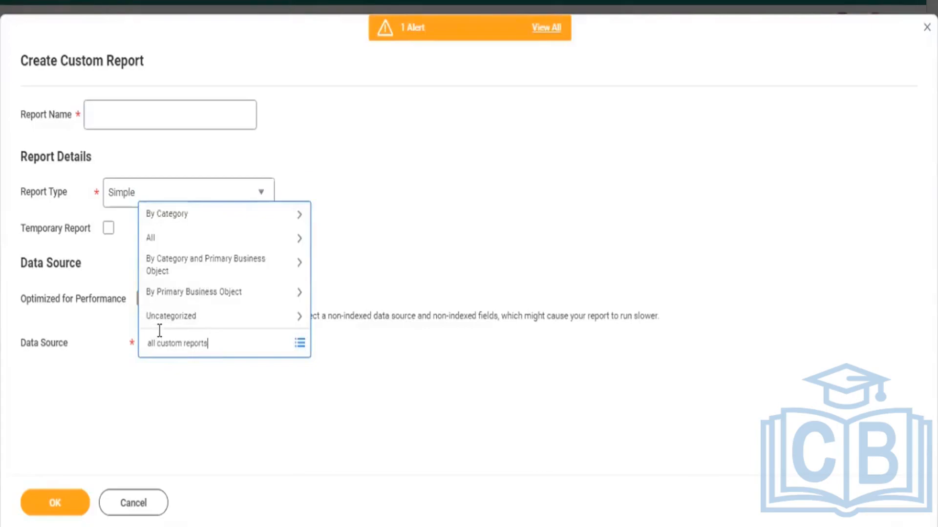
pyautogui.press('Return')
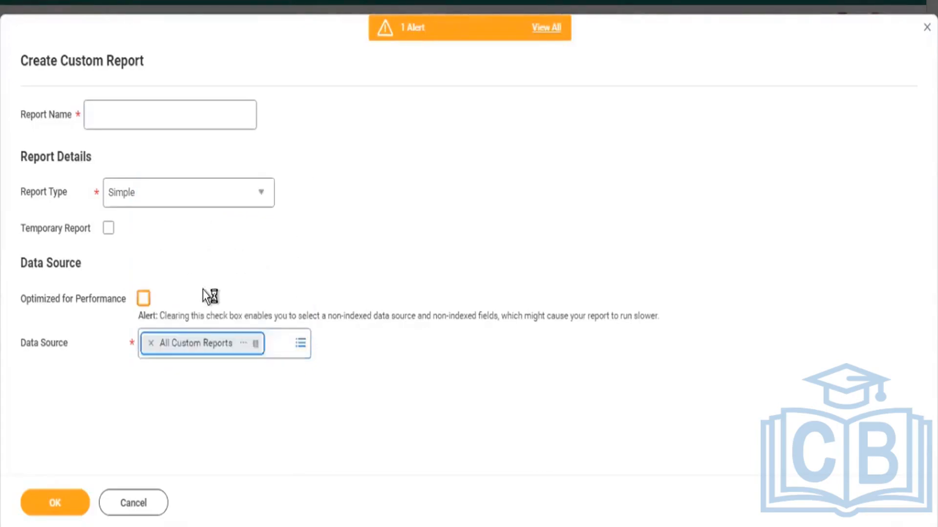
# - Set the report type to Matrix, name the report "SR - Custom Report Count", and create it
pyautogui.click(146, 204)
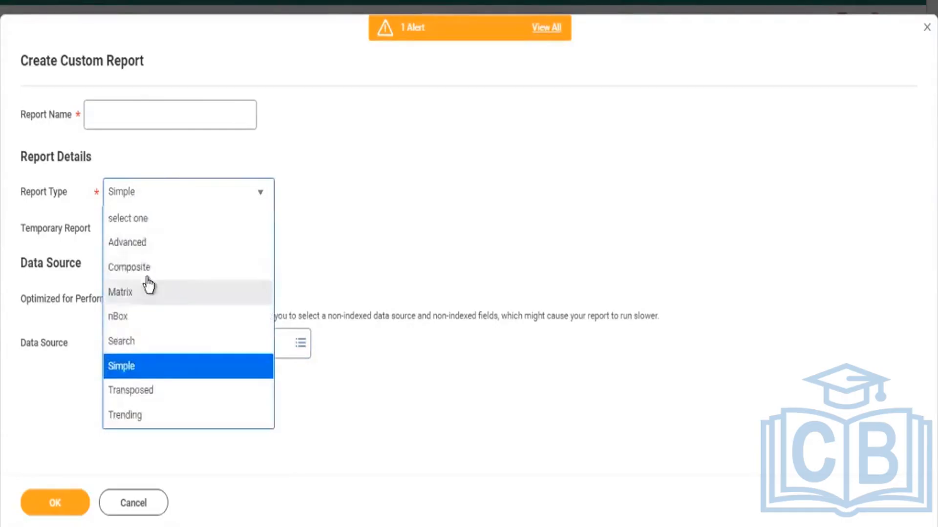
pyautogui.click(188, 291)
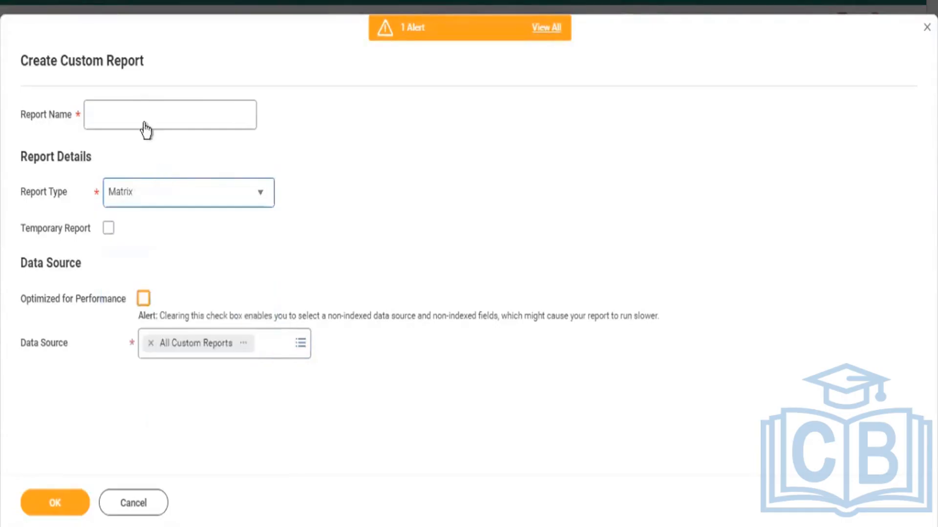
pyautogui.click(146, 121)
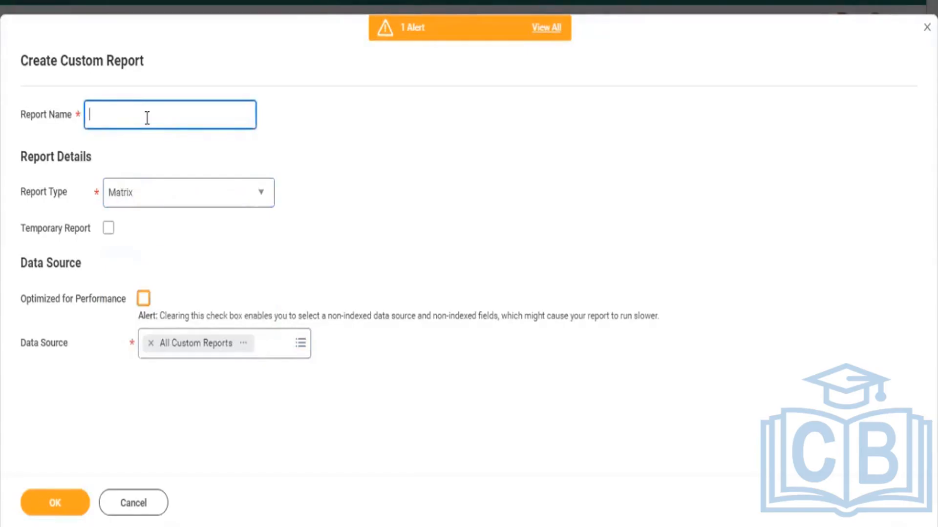
pyautogui.write('SR - Custom Report Count')
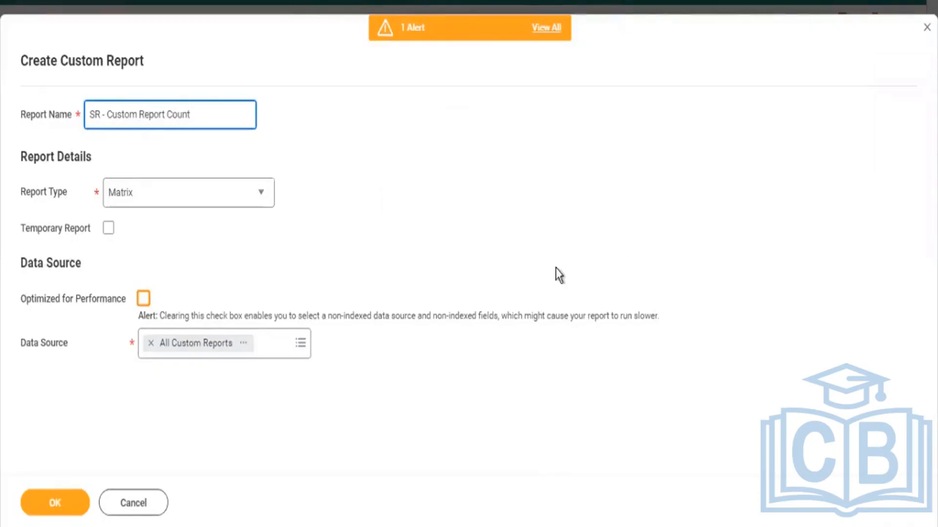
pyautogui.click(560, 276)
pyautogui.click(76, 507)
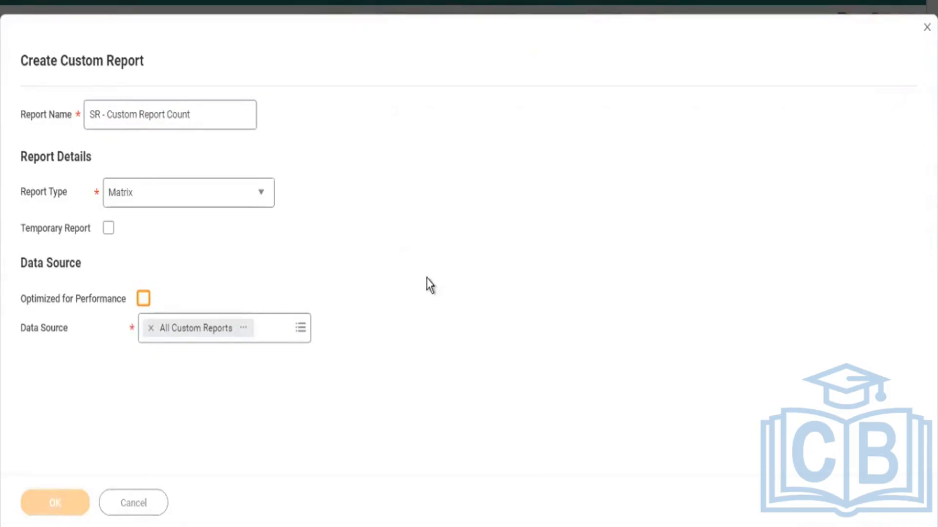
# - Review the report definition's Matrix settings, including row grouping, optional column grouping and the fields to summarize
pyautogui.scroll(-5, 435, 295)
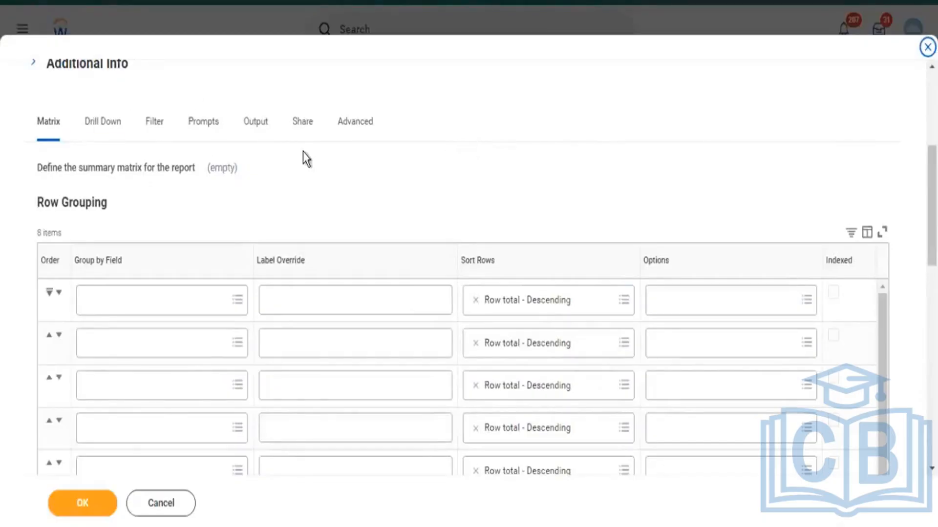
pyautogui.scroll(-5, 442, 166)
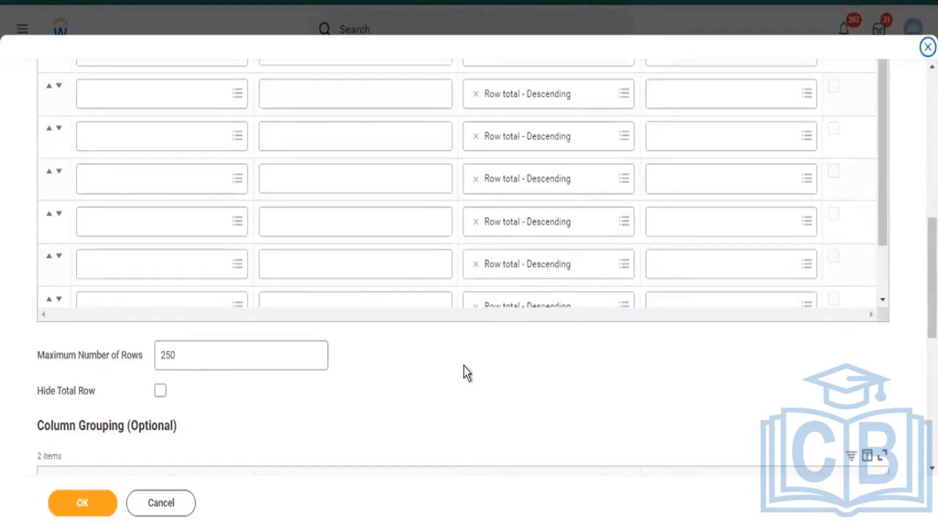
pyautogui.scroll(5, 463, 369)
pyautogui.moveTo(56, 287); pyautogui.dragTo(101, 288)
pyautogui.scroll(-6, 670, 216)
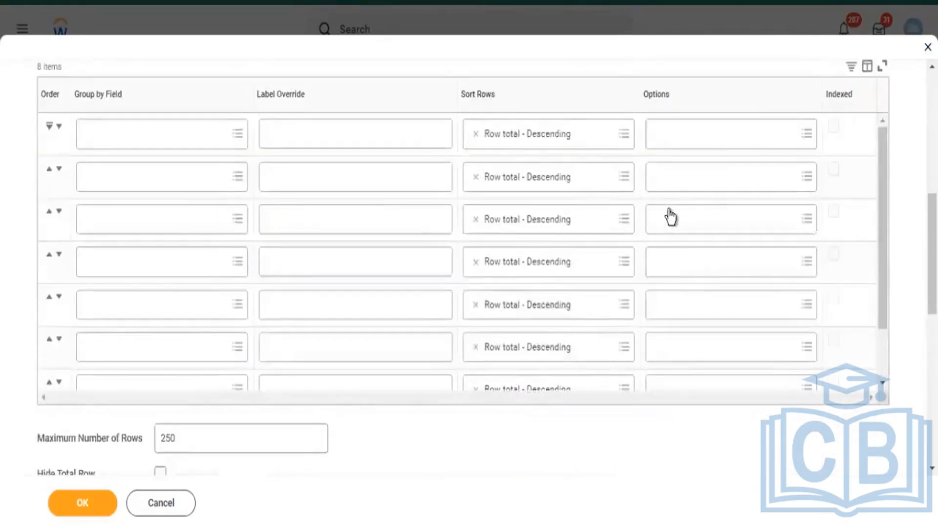
pyautogui.scroll(-3, 562, 339)
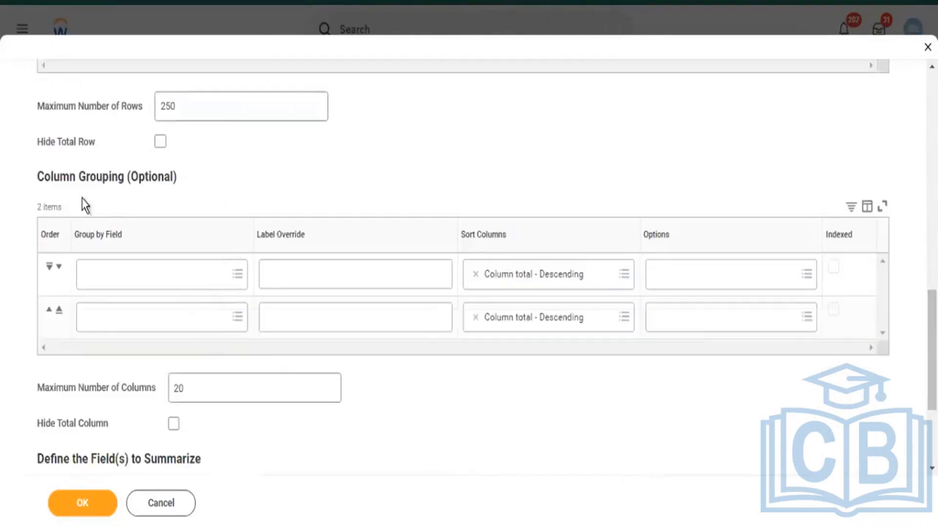
pyautogui.moveTo(61, 183); pyautogui.dragTo(171, 189)
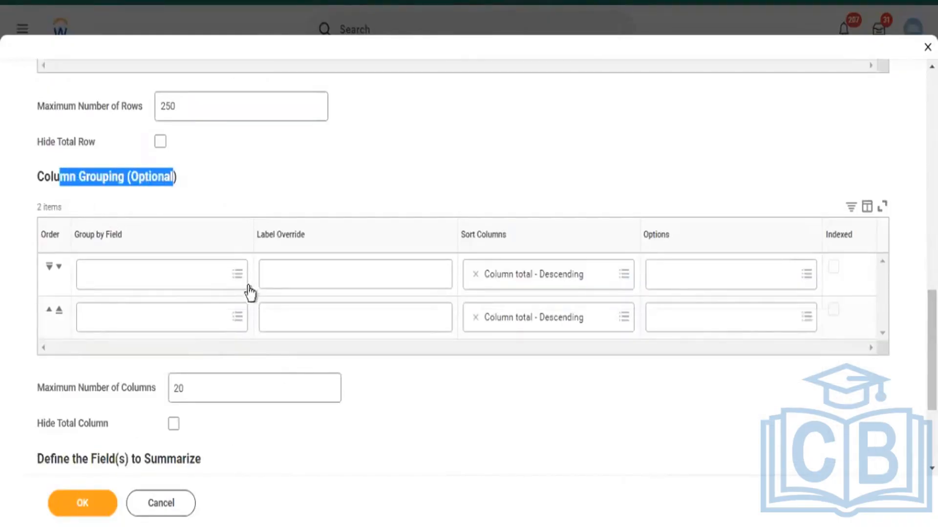
pyautogui.moveTo(76, 460); pyautogui.dragTo(185, 461)
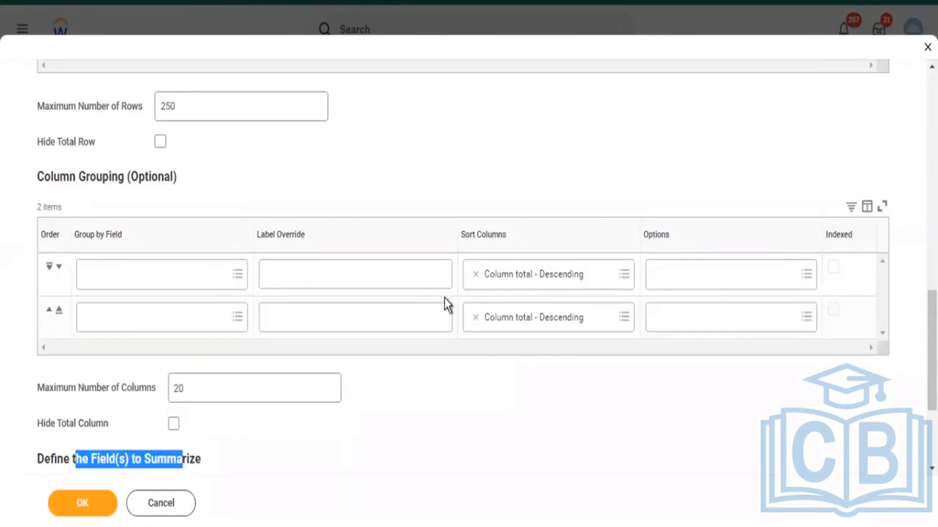
pyautogui.scroll(6, 445, 298)
pyautogui.scroll(2, 560, 245)
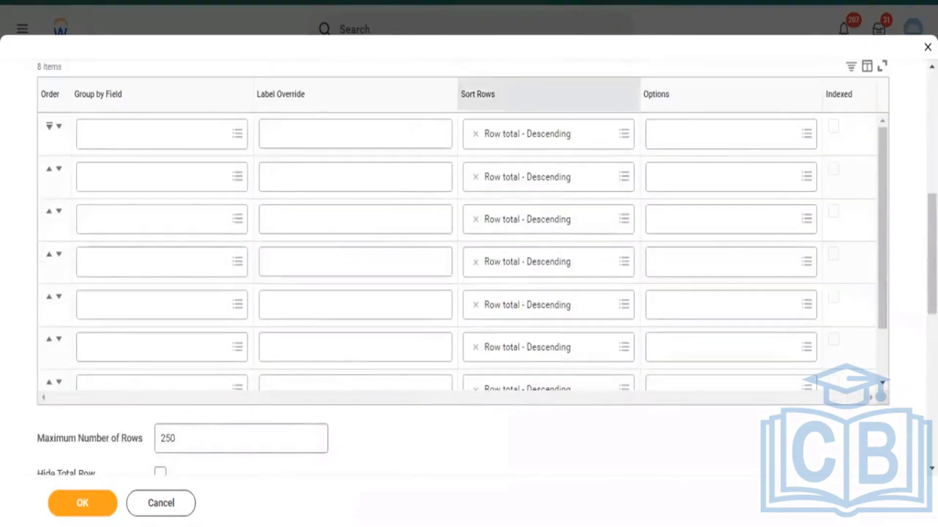
pyautogui.scroll(5, 861, 264)
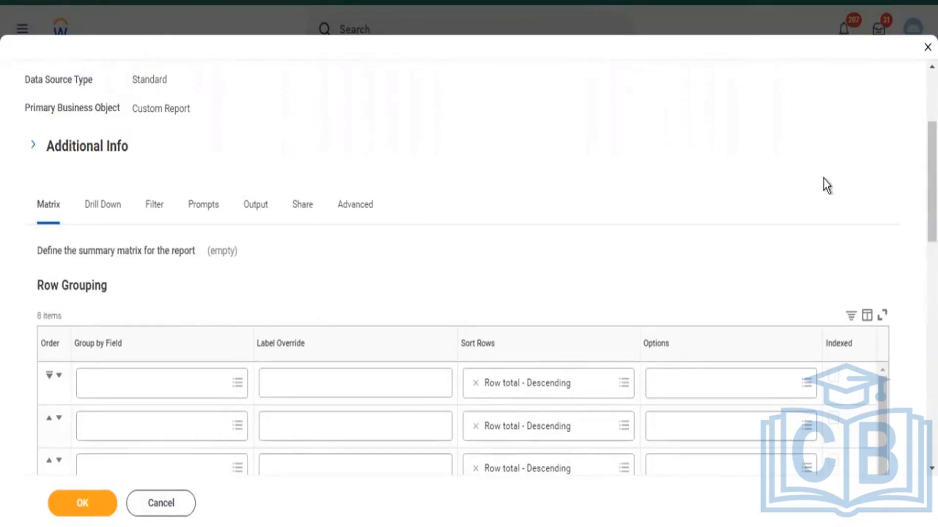
pyautogui.scroll(3, 826, 185)
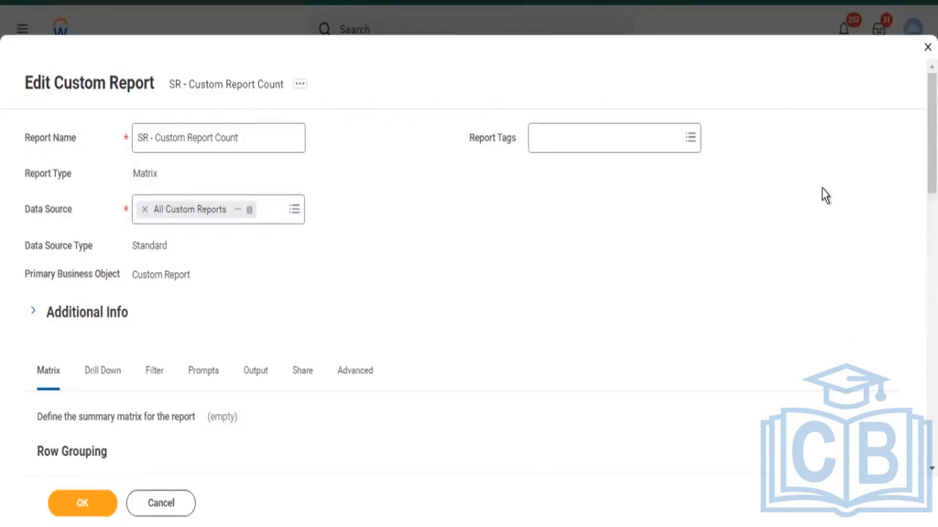
# - Set Report Type as the group-by field in the first Row Grouping line
pyautogui.scroll(-7, 824, 198)
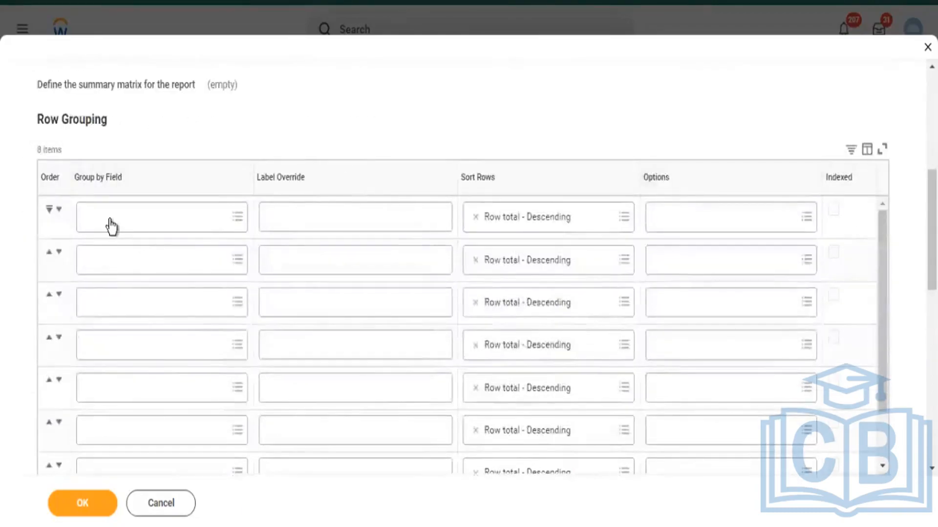
pyautogui.click(112, 226)
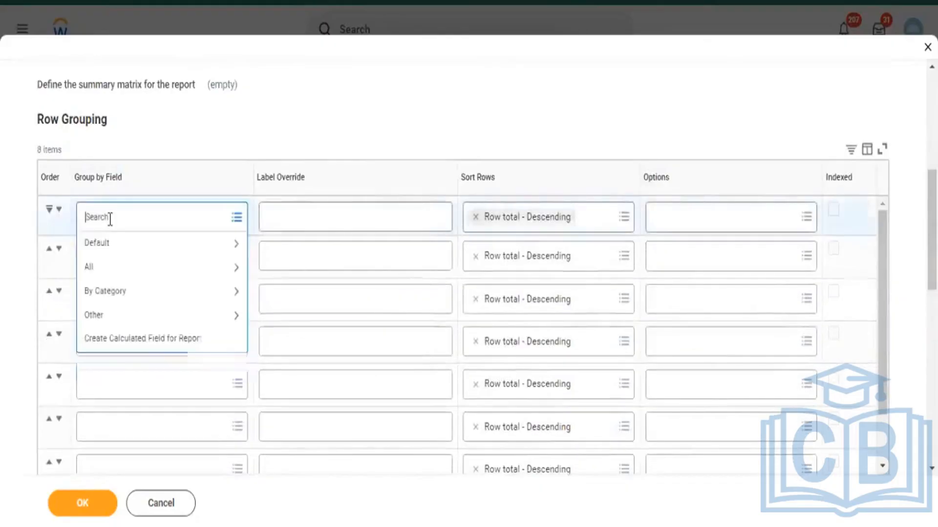
pyautogui.write('report type')
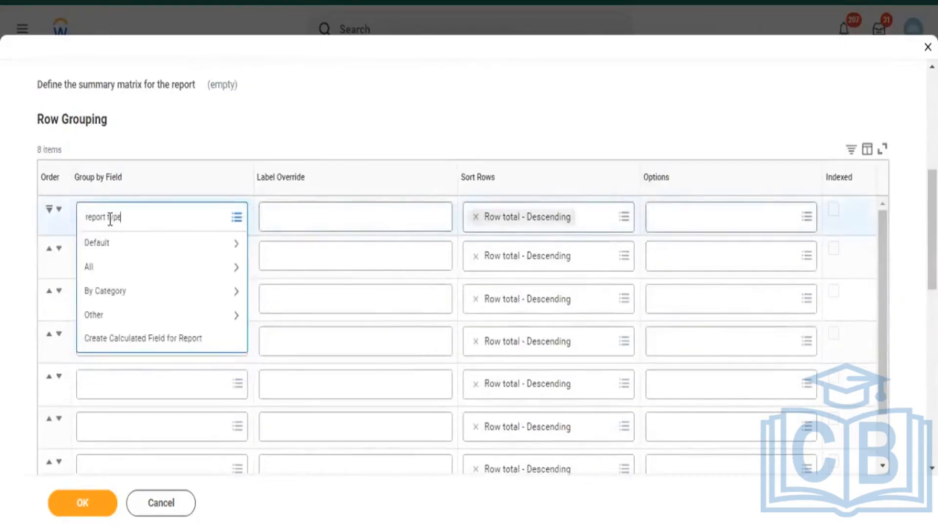
pyautogui.press('Return')
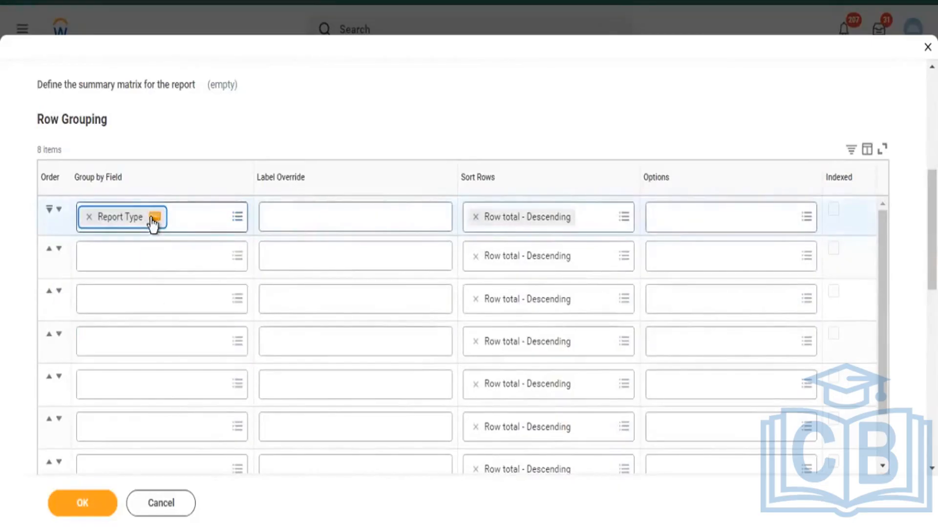
# - Open the details of the Report Type field, read its description of possible values, and close them
pyautogui.click(153, 217)
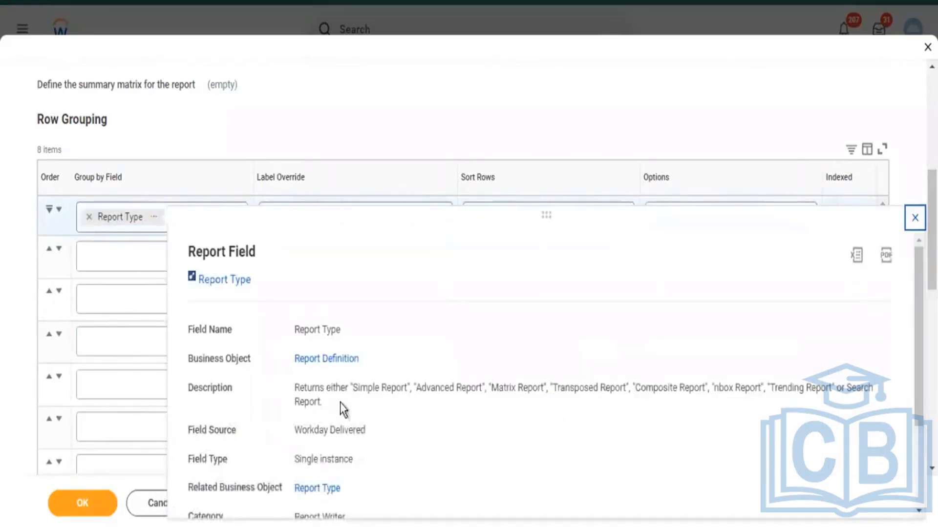
pyautogui.moveTo(352, 389); pyautogui.dragTo(385, 388)
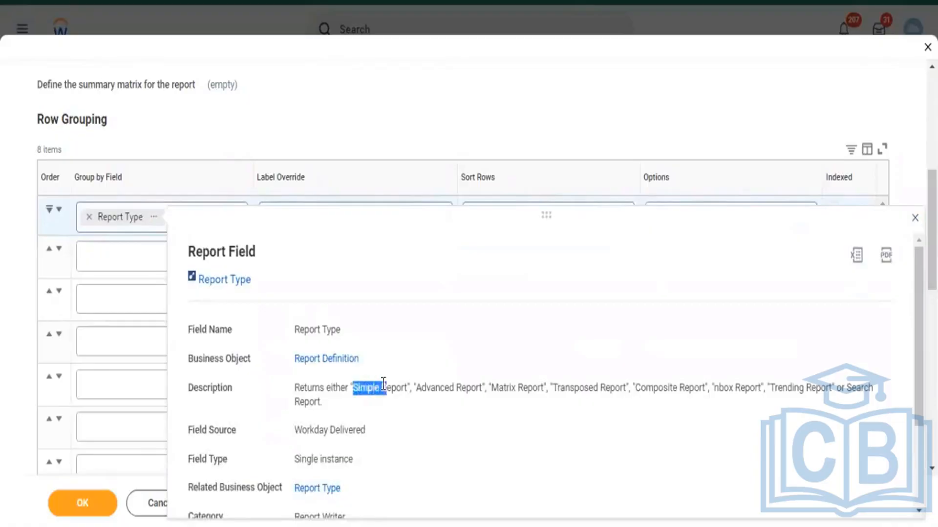
pyautogui.click(429, 396)
pyautogui.moveTo(515, 385); pyautogui.dragTo(539, 381)
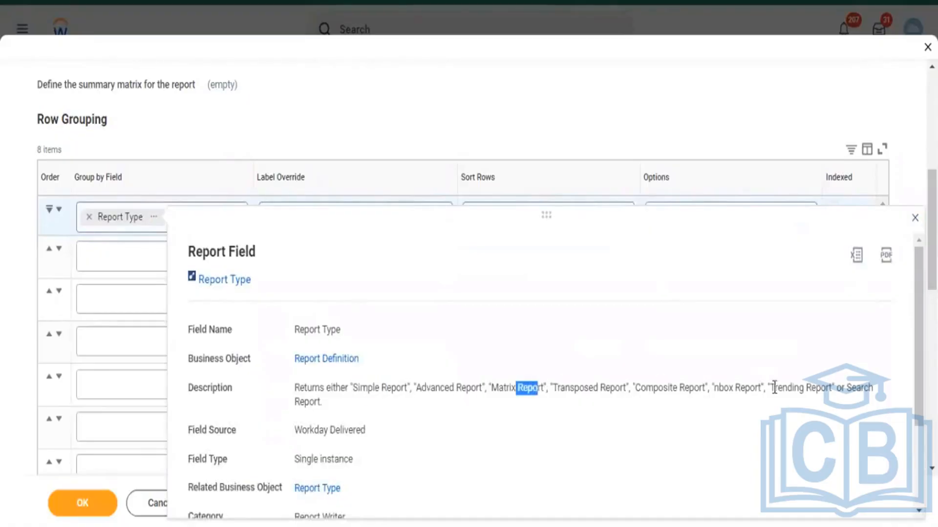
pyautogui.moveTo(775, 388); pyautogui.dragTo(824, 412)
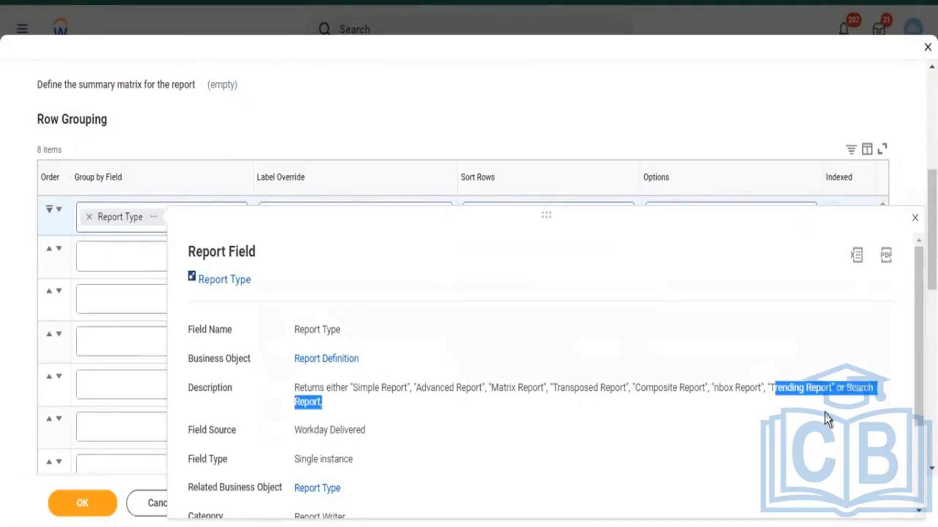
pyautogui.click(424, 130)
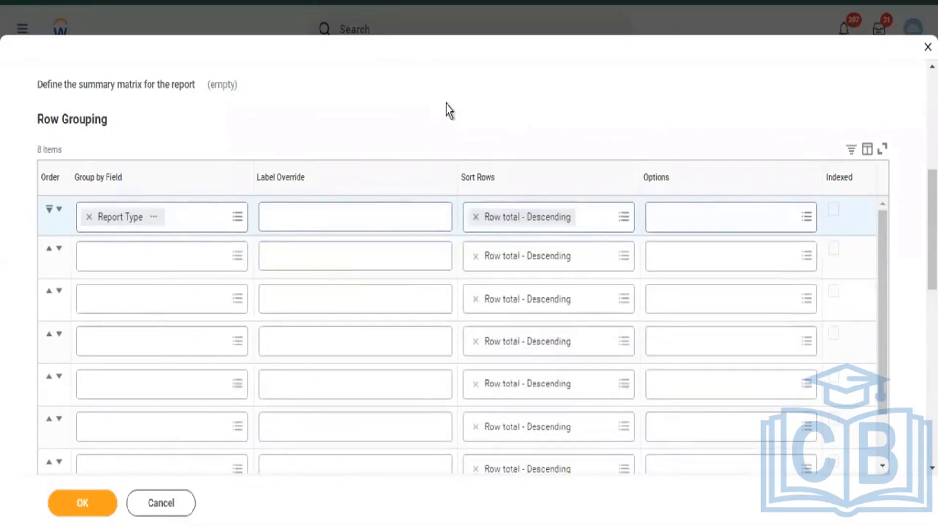
# - Save the matrix report definition with its Report Type row grouping and run the report
pyautogui.scroll(-2, 300, 93)
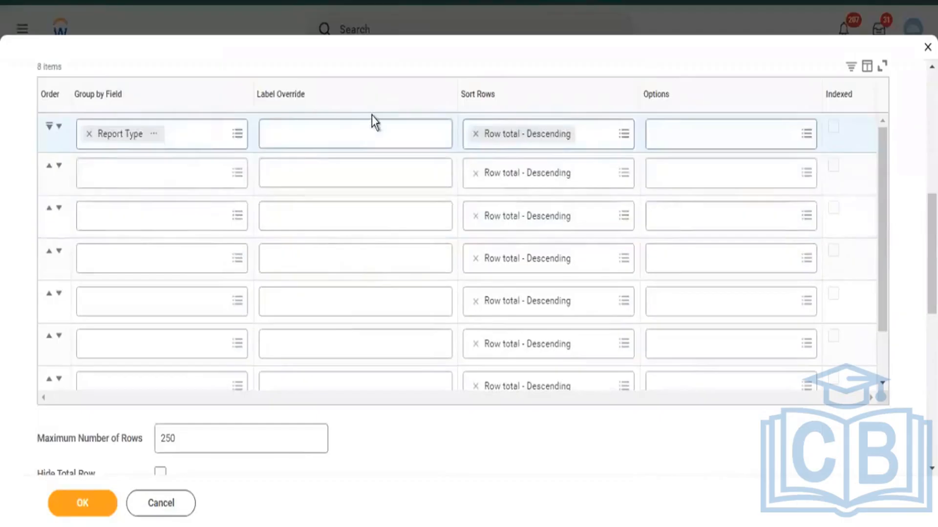
pyautogui.scroll(5, 372, 117)
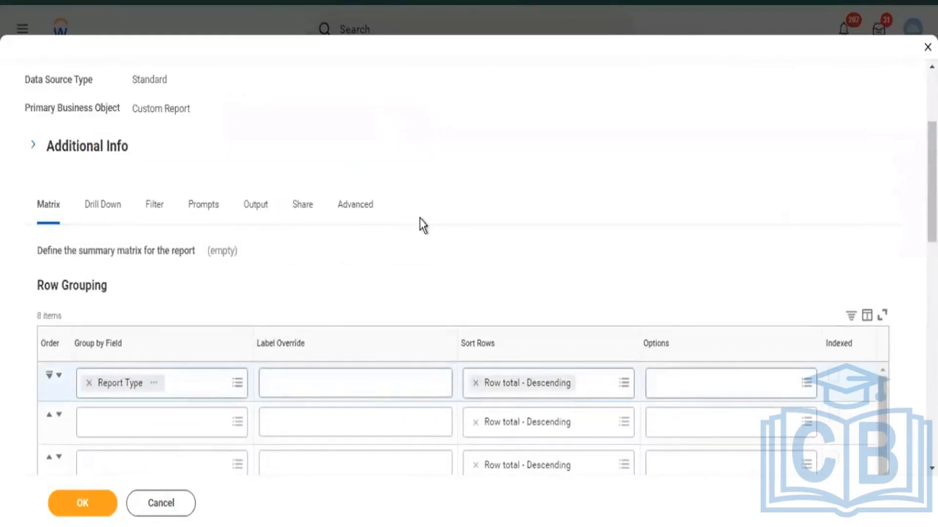
pyautogui.scroll(3, 423, 225)
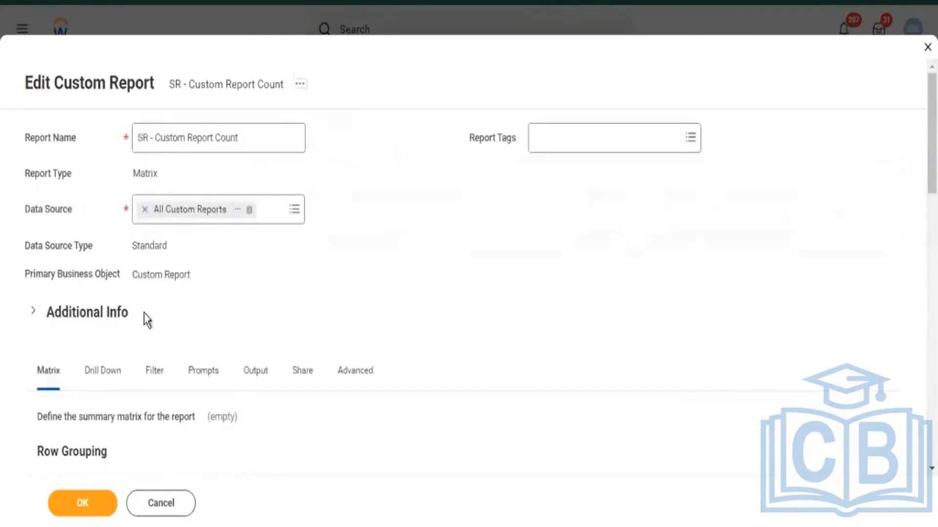
pyautogui.moveTo(59, 376); pyautogui.dragTo(60, 374)
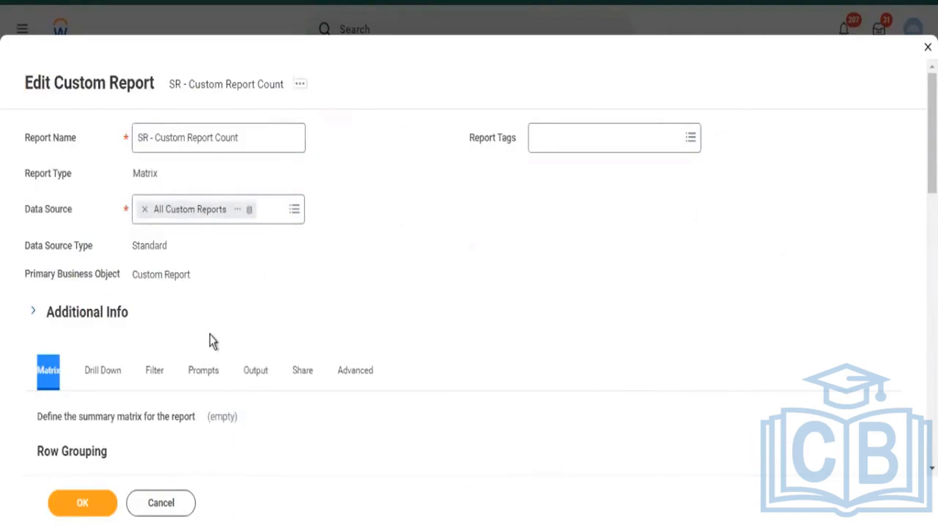
pyautogui.scroll(-3, 220, 337)
pyautogui.moveTo(39, 288); pyautogui.dragTo(110, 298)
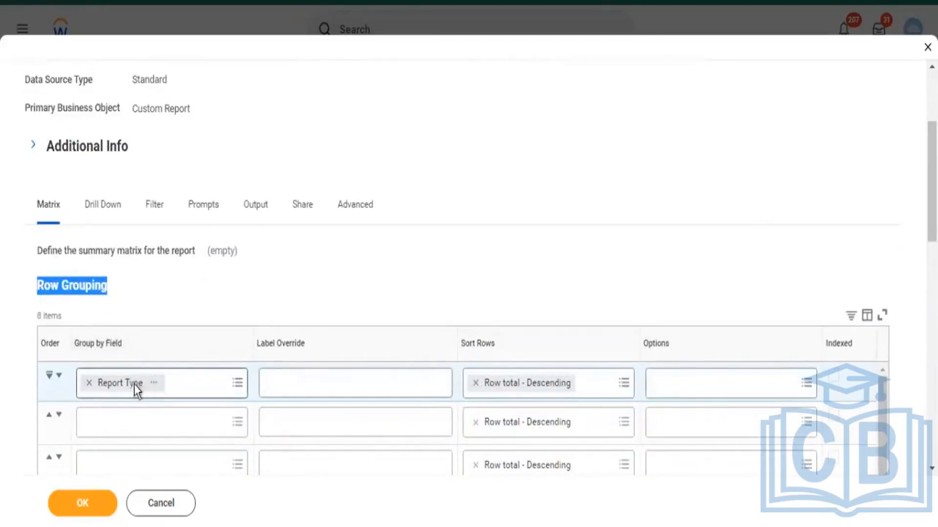
pyautogui.click(81, 503)
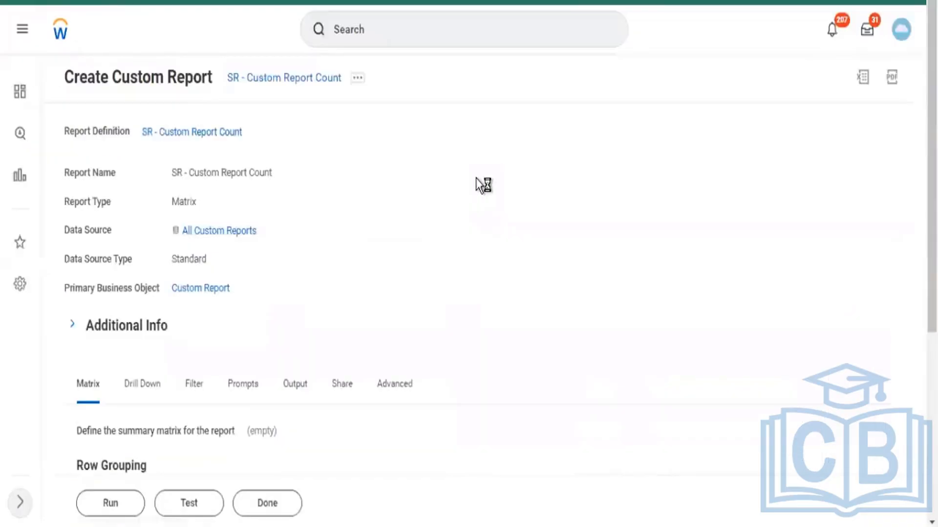
pyautogui.click(99, 508)
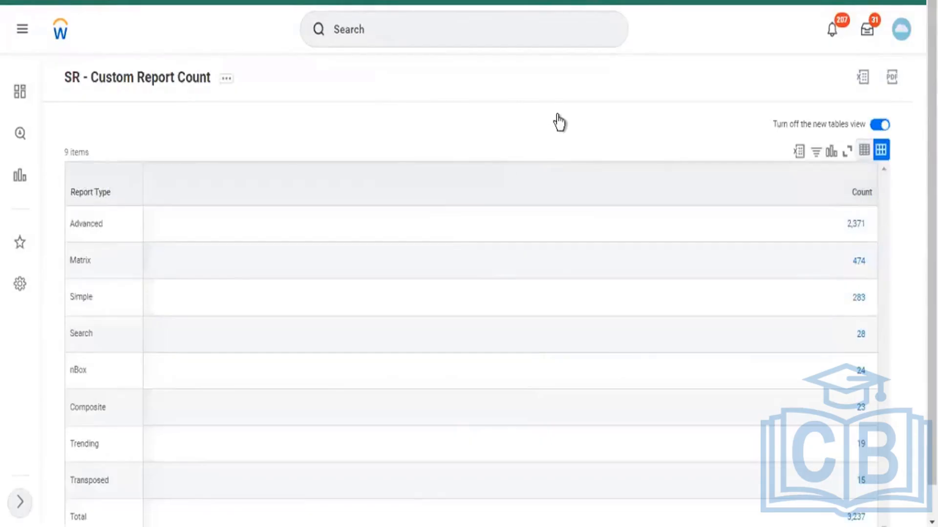
# - Examine the Report Type and Count columns in the report output, leaving the sorting and filtering unchanged
pyautogui.scroll(-1, 552, 125)
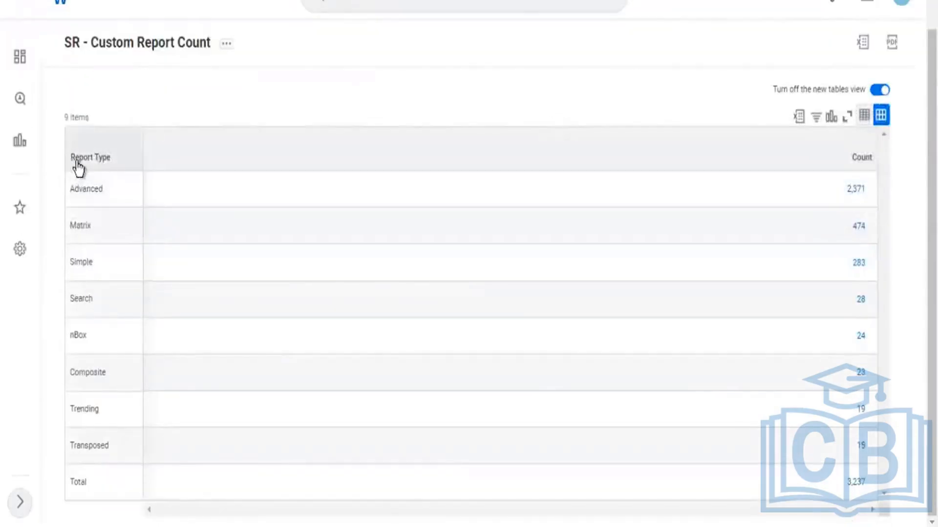
pyautogui.moveTo(73, 162); pyautogui.dragTo(111, 166)
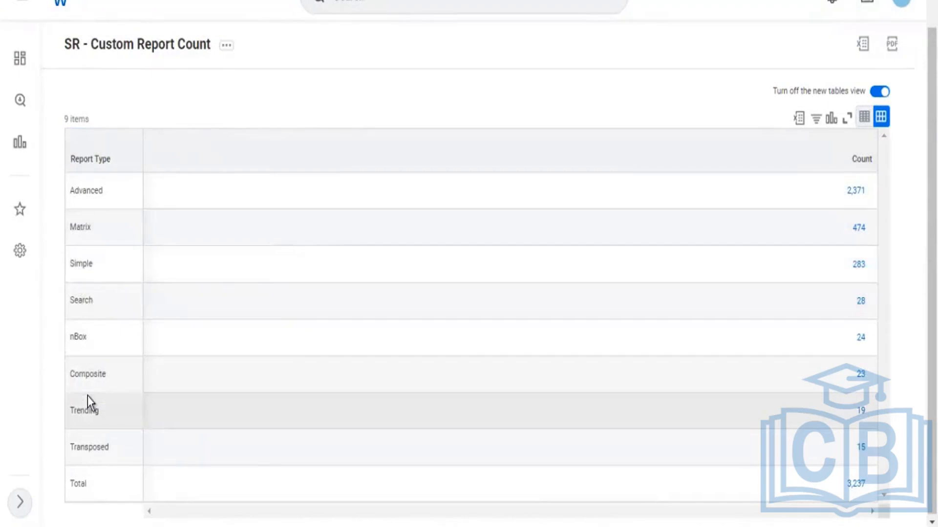
pyautogui.click(872, 161)
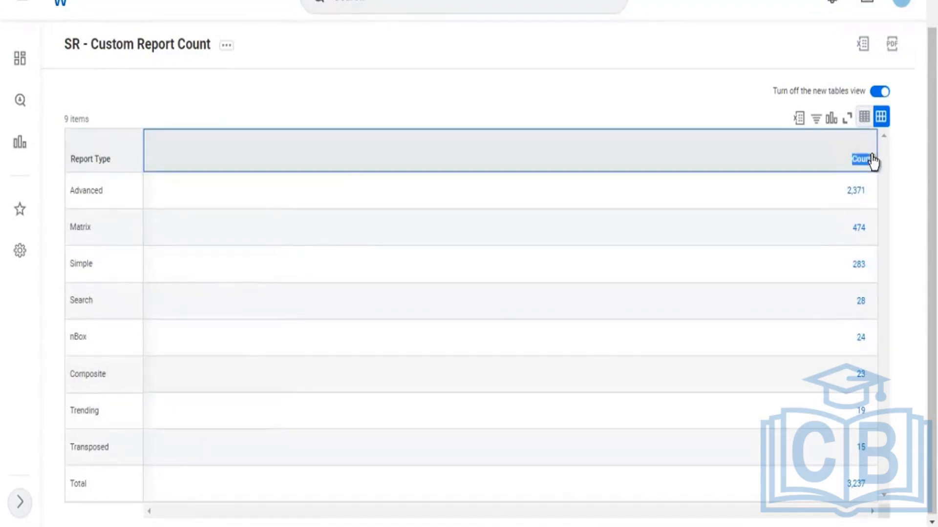
pyautogui.click(859, 169)
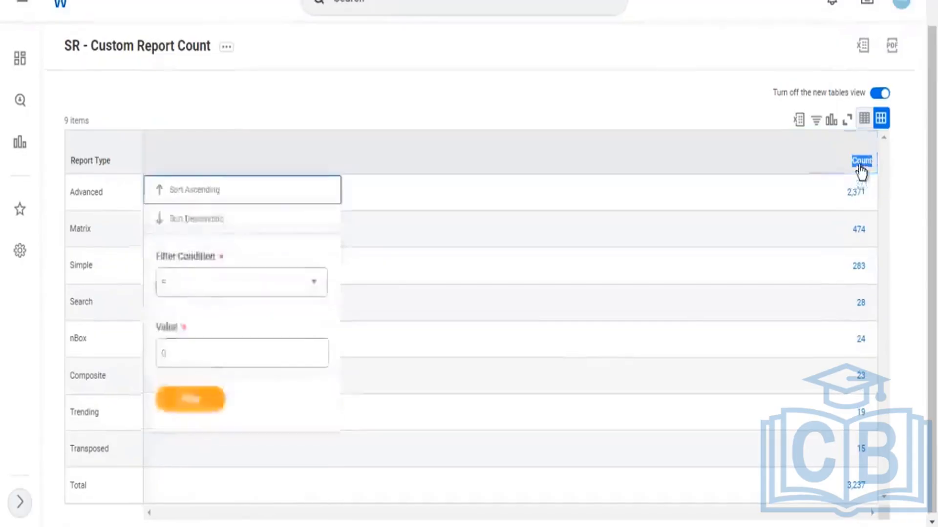
pyautogui.click(739, 121)
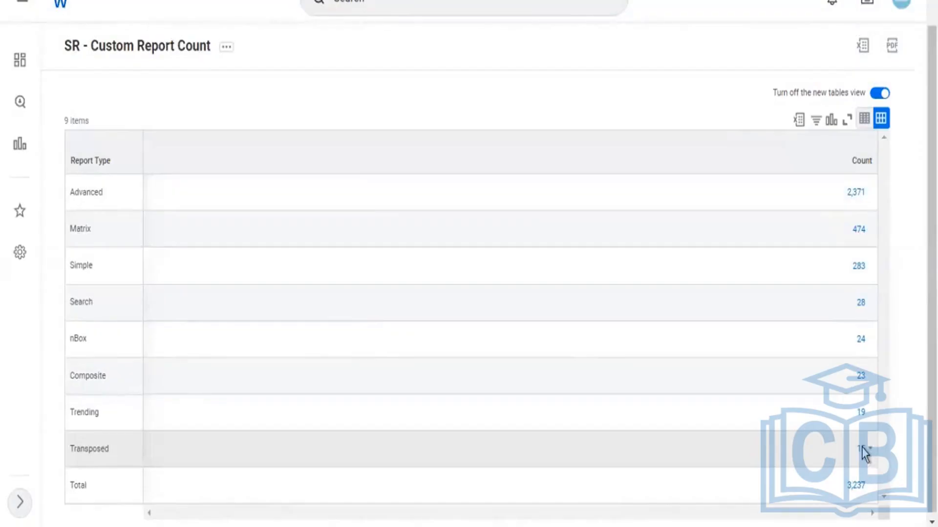
# - Drill into the Transposed count, enlarge the window to read its list of custom reports, and return to the summary
pyautogui.click(861, 448)
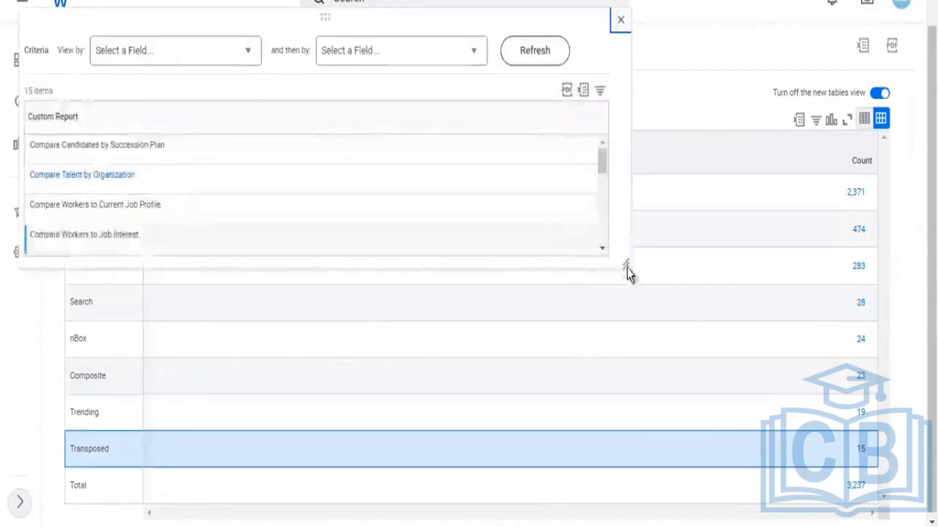
pyautogui.moveTo(624, 260); pyautogui.dragTo(718, 369)
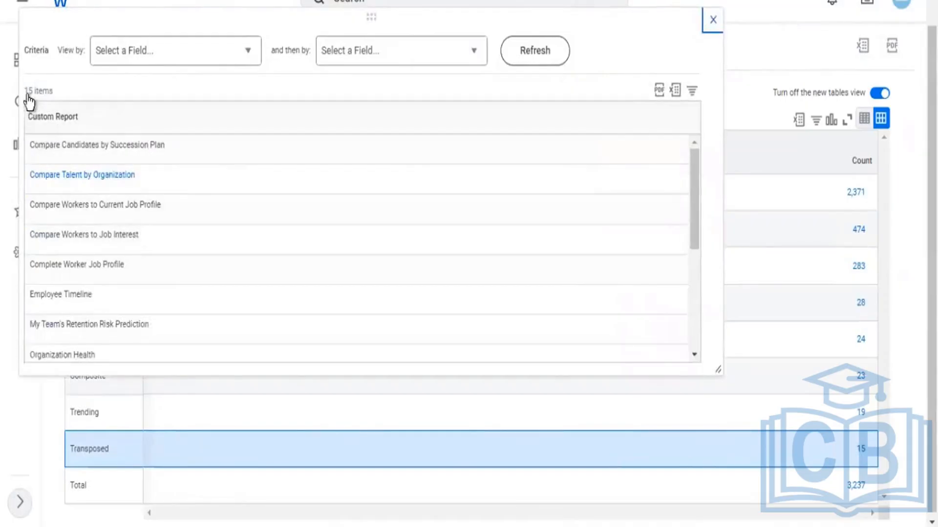
pyautogui.moveTo(25, 93); pyautogui.dragTo(77, 127)
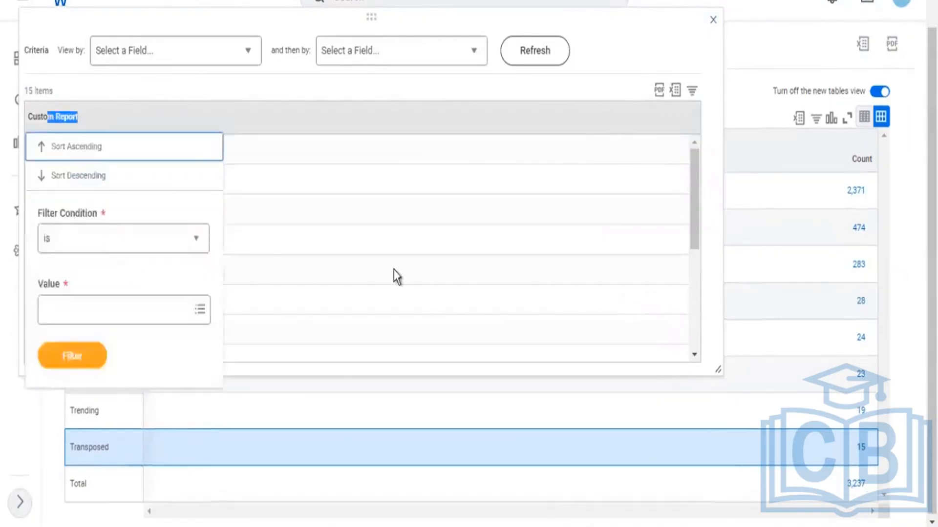
pyautogui.click(712, 20)
pyautogui.moveTo(852, 168); pyautogui.dragTo(871, 164)
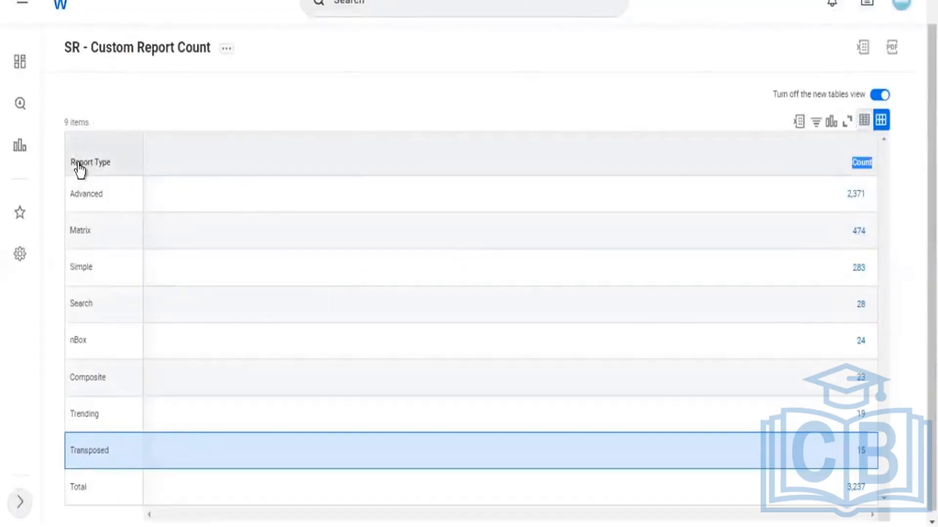
pyautogui.moveTo(73, 163); pyautogui.dragTo(109, 168)
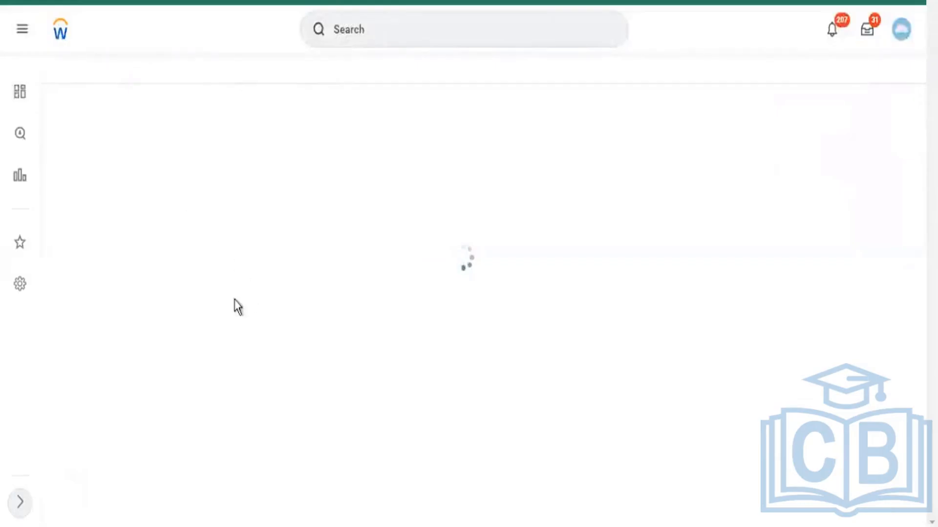
# - Review the report definition's All Custom Reports data source and the Report Type field under Row Grouping
pyautogui.scroll(-3, 261, 213)
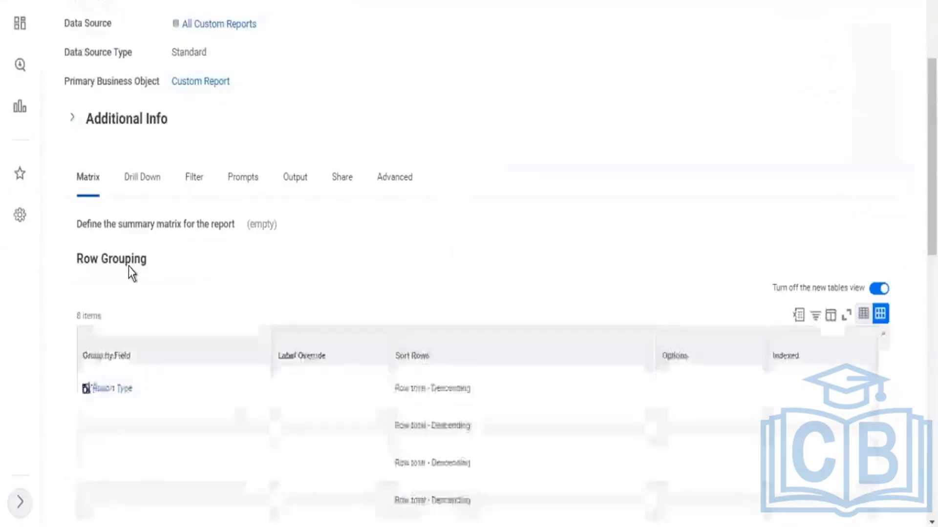
pyautogui.scroll(-2, 129, 313)
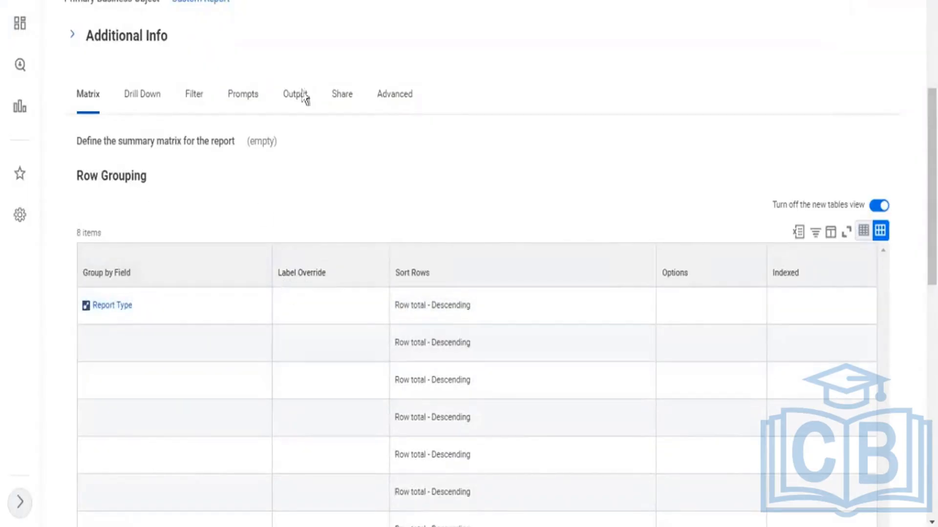
pyautogui.scroll(3, 308, 50)
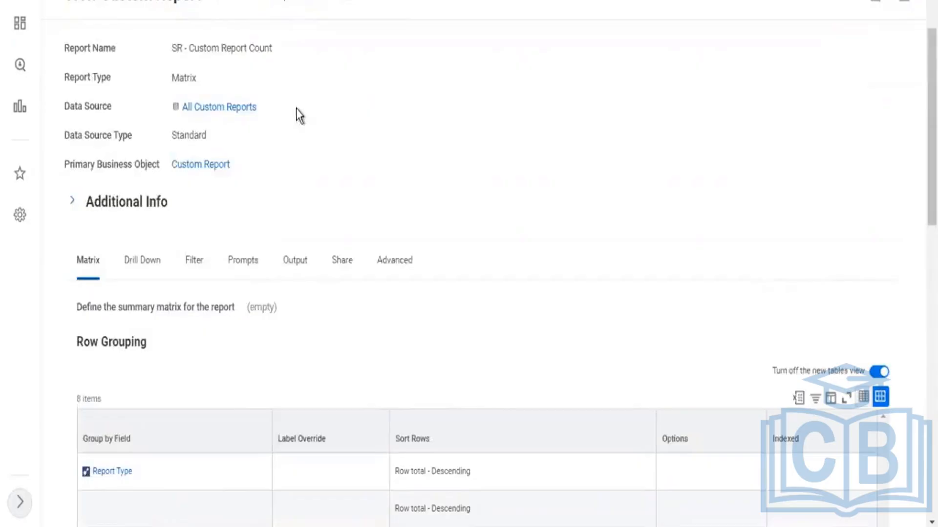
pyautogui.tripleClick(171, 112)
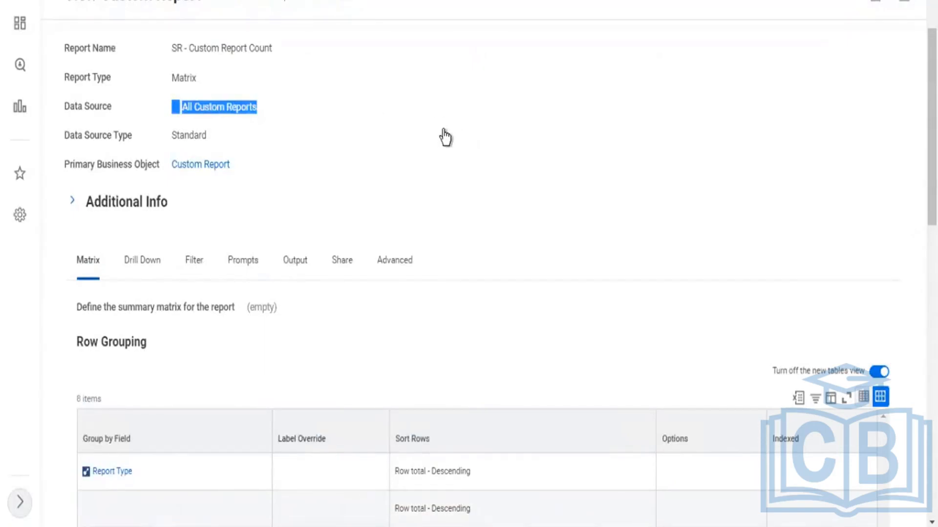
pyautogui.scroll(-3, 446, 138)
pyautogui.tripleClick(81, 320)
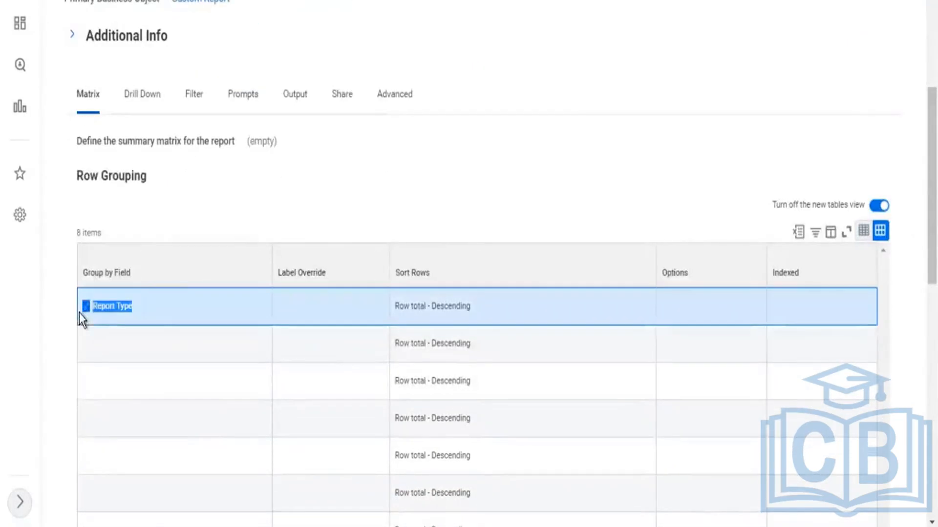
pyautogui.moveTo(80, 313); pyautogui.dragTo(80, 312)
pyautogui.click(432, 221)
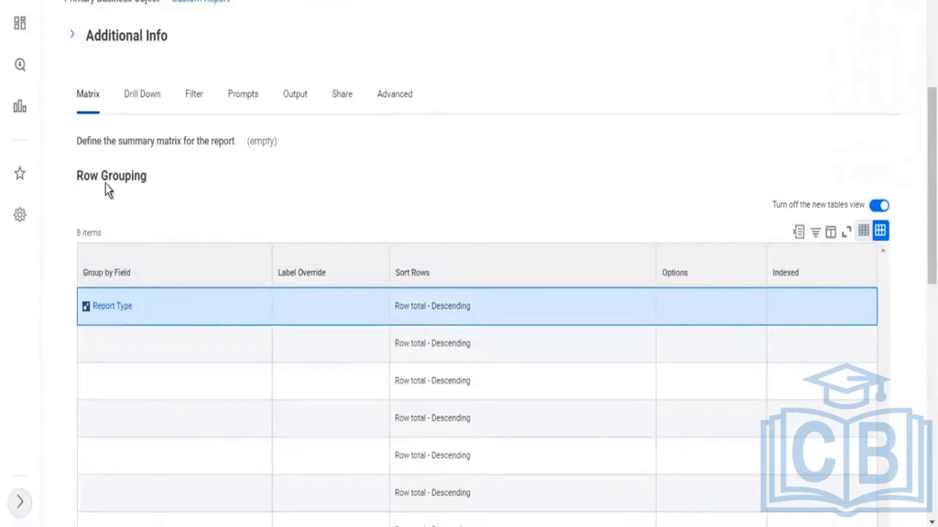
pyautogui.moveTo(77, 178); pyautogui.dragTo(118, 185)
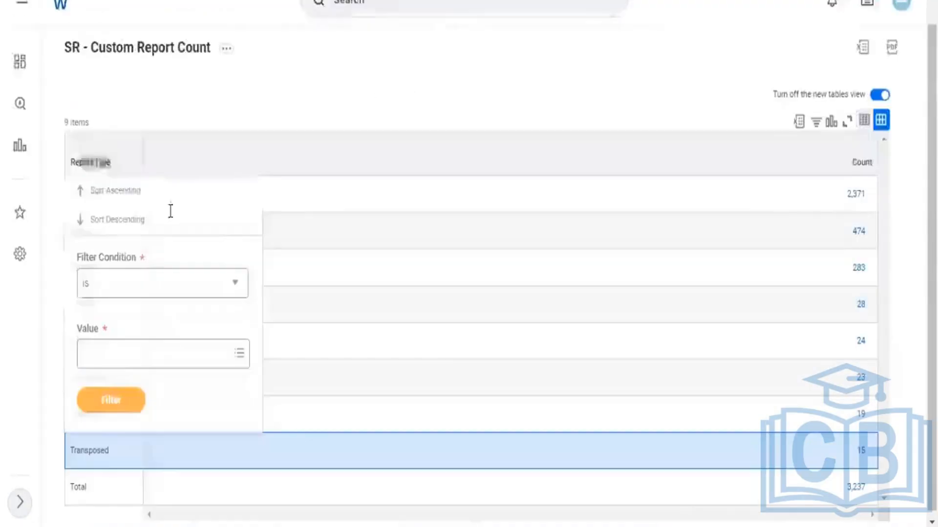
# - Compare the Row Grouping definition with the report output, going through the report type rows from Advanced to Transposed
pyautogui.click(456, 84)
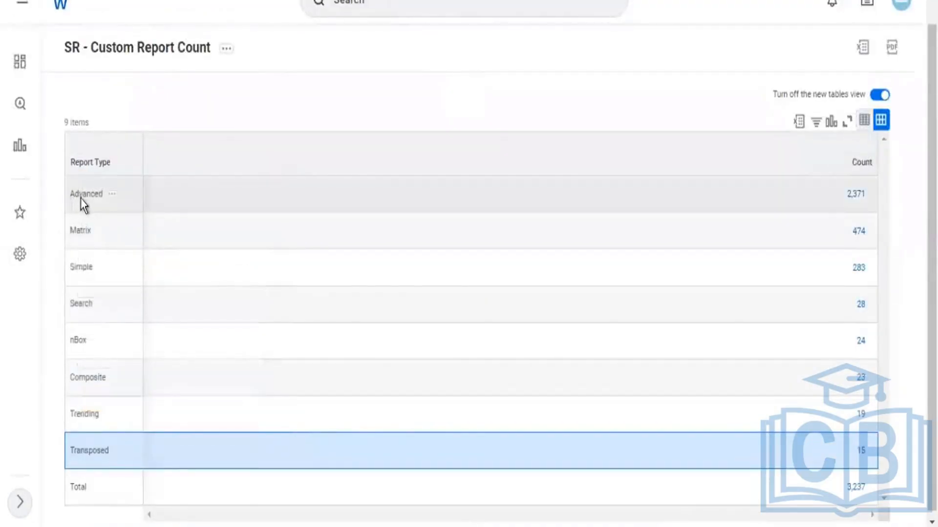
pyautogui.doubleClick(96, 205)
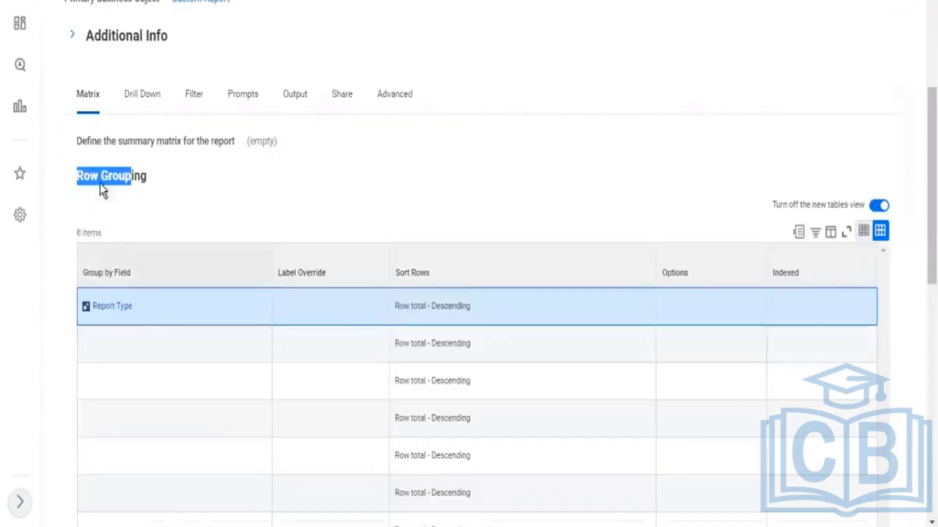
pyautogui.click(99, 183)
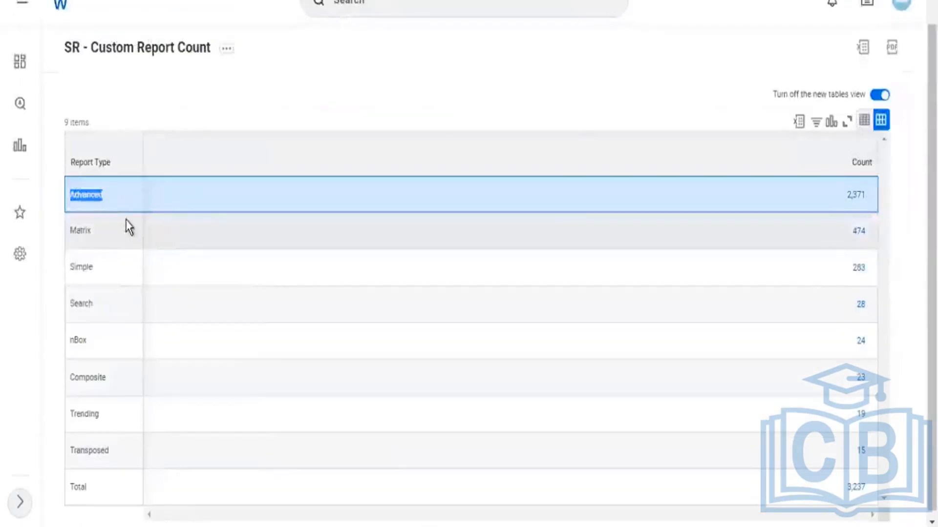
pyautogui.click(126, 224)
pyautogui.click(131, 310)
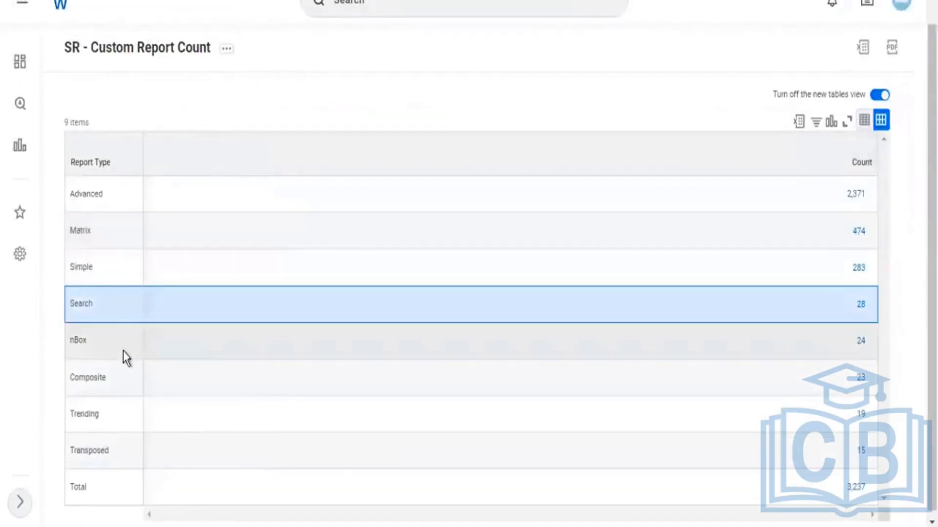
pyautogui.click(129, 342)
pyautogui.click(134, 378)
pyautogui.click(132, 416)
pyautogui.click(131, 466)
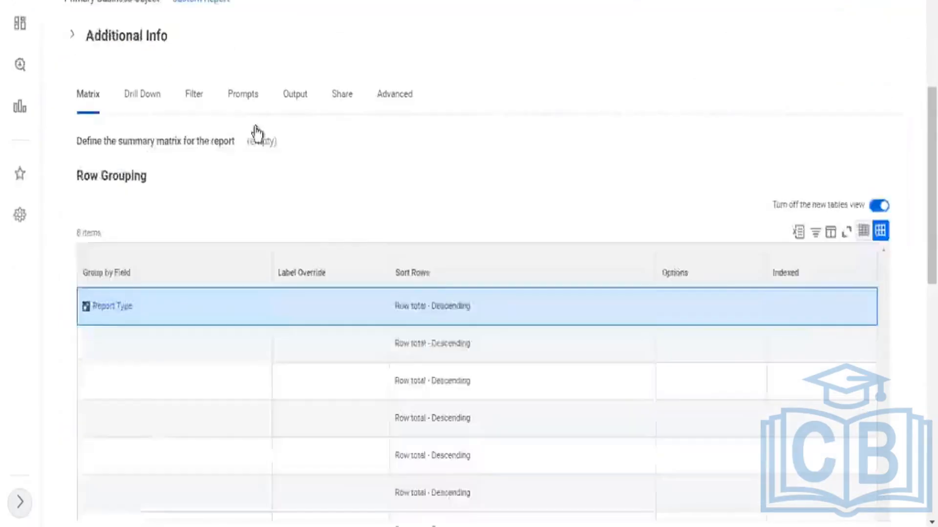
# - Read through the definition's Data Source, Row Grouping, optional Column Grouping and Define the Field(s) to Summarize sections
pyautogui.scroll(5, 257, 133)
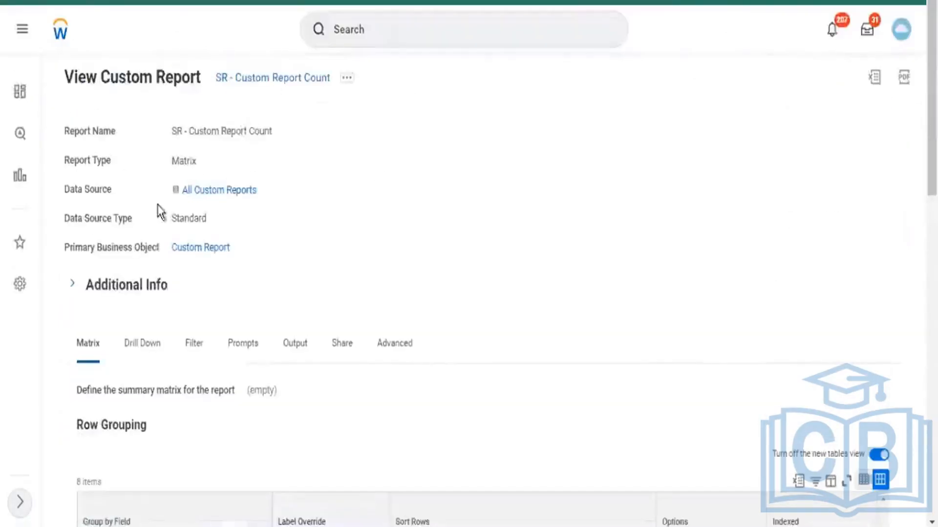
pyautogui.moveTo(155, 198); pyautogui.dragTo(318, 212)
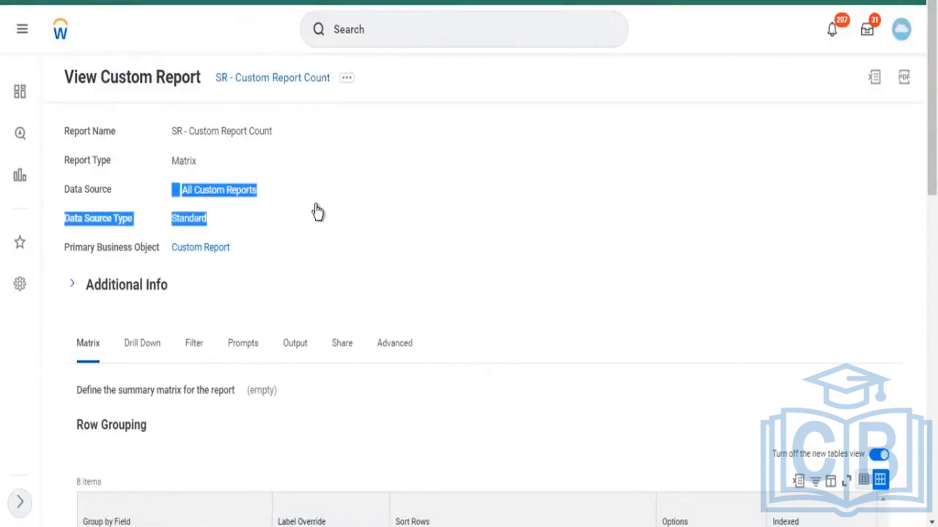
pyautogui.scroll(-2, 94, 318)
pyautogui.doubleClick(146, 349)
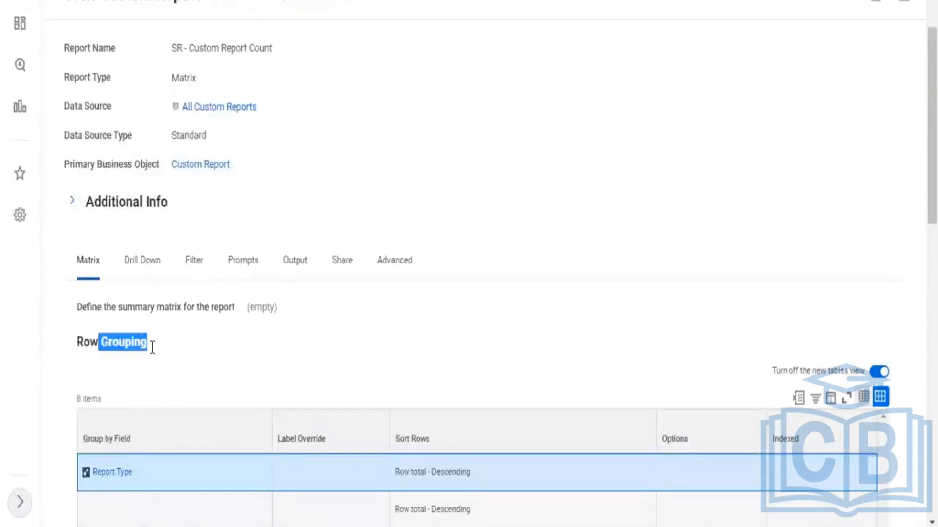
pyautogui.scroll(-7, 515, 95)
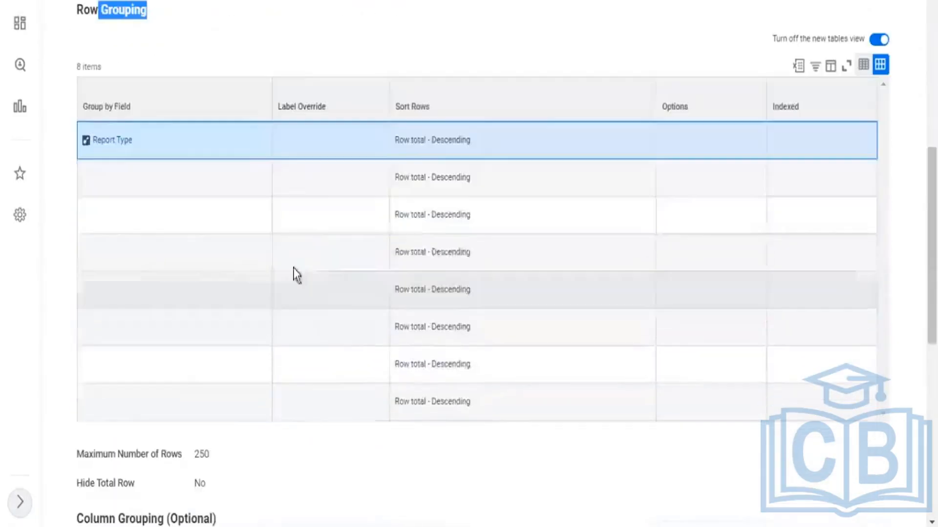
pyautogui.scroll(-2, 190, 436)
pyautogui.scroll(-2, 198, 439)
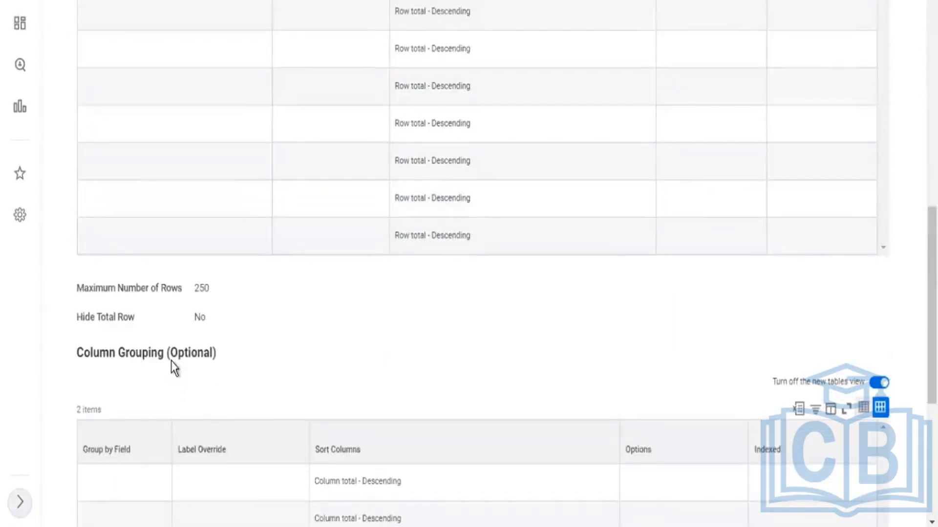
pyautogui.moveTo(170, 354); pyautogui.dragTo(204, 360)
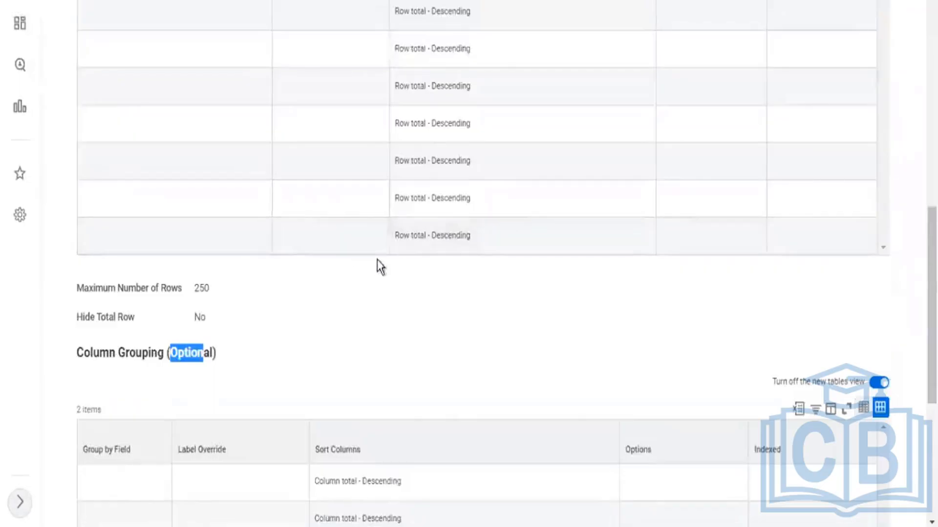
pyautogui.scroll(-6, 377, 265)
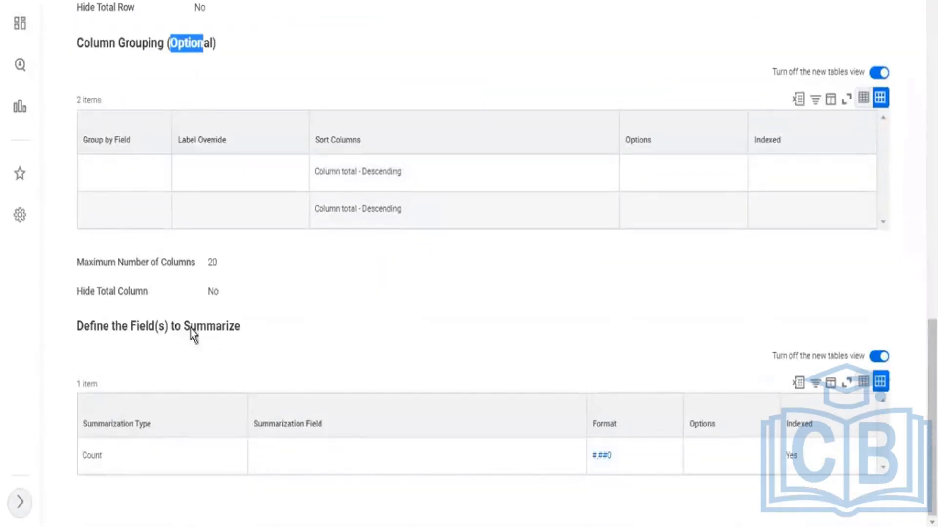
pyautogui.moveTo(182, 328); pyautogui.dragTo(234, 343)
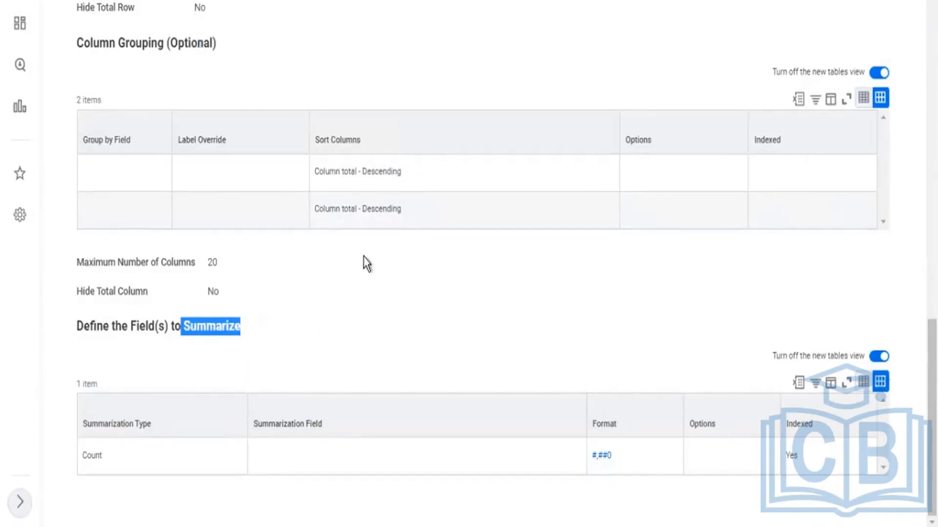
# - Trace the definition from the All Custom Reports data source through the Report Type grouping to the Count summarization
pyautogui.scroll(7, 362, 261)
pyautogui.scroll(10, 313, 122)
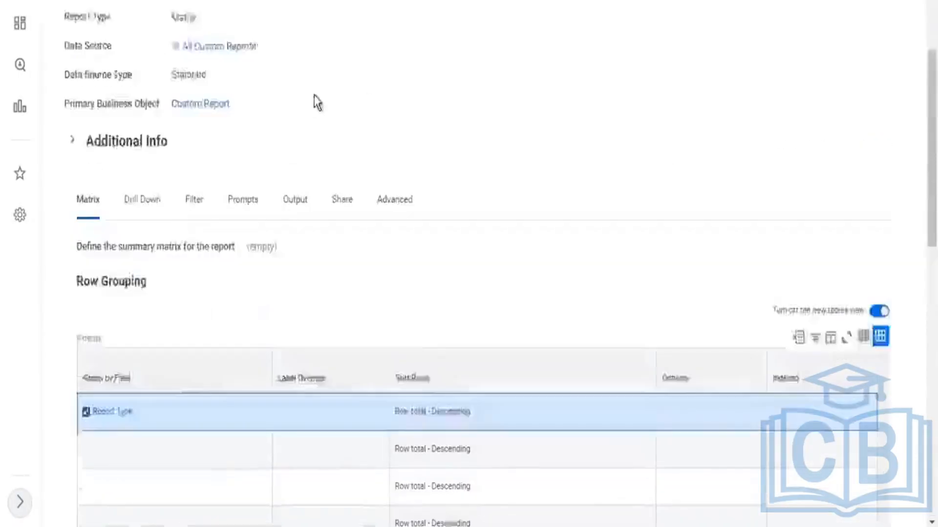
pyautogui.moveTo(272, 190); pyautogui.dragTo(171, 206)
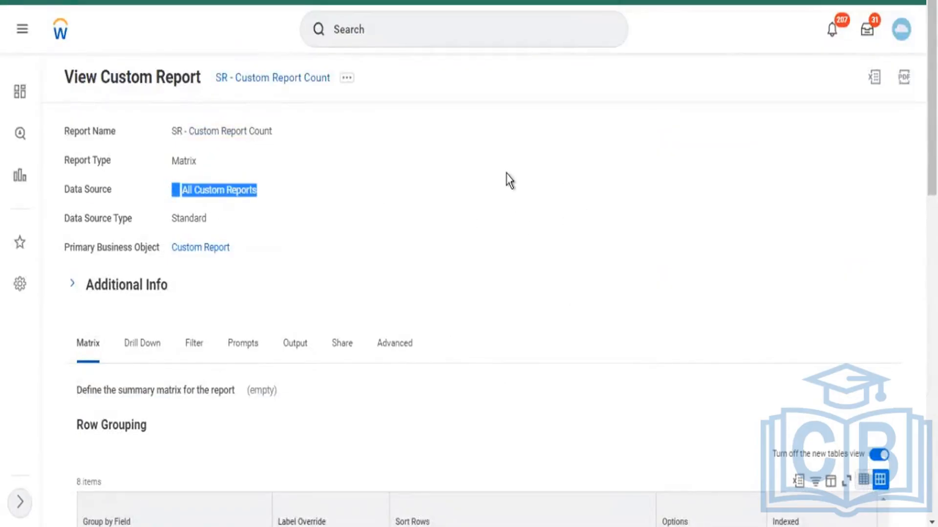
pyautogui.scroll(-5, 505, 171)
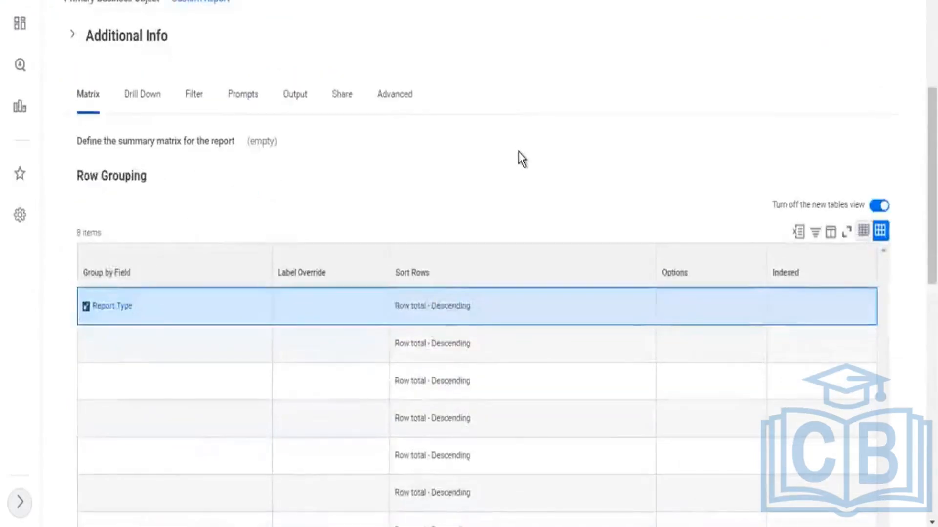
pyautogui.scroll(-2, 188, 112)
pyautogui.moveTo(161, 223); pyautogui.dragTo(88, 222)
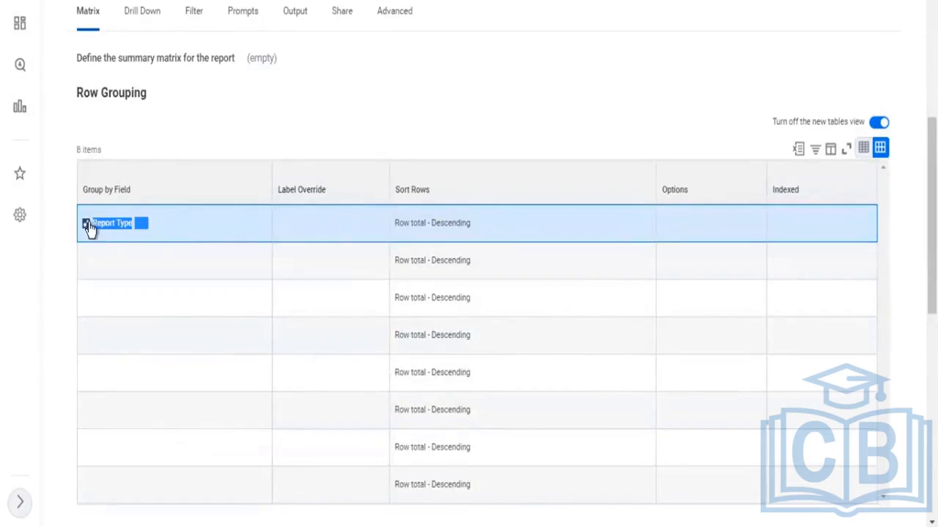
pyautogui.scroll(-10, 464, 83)
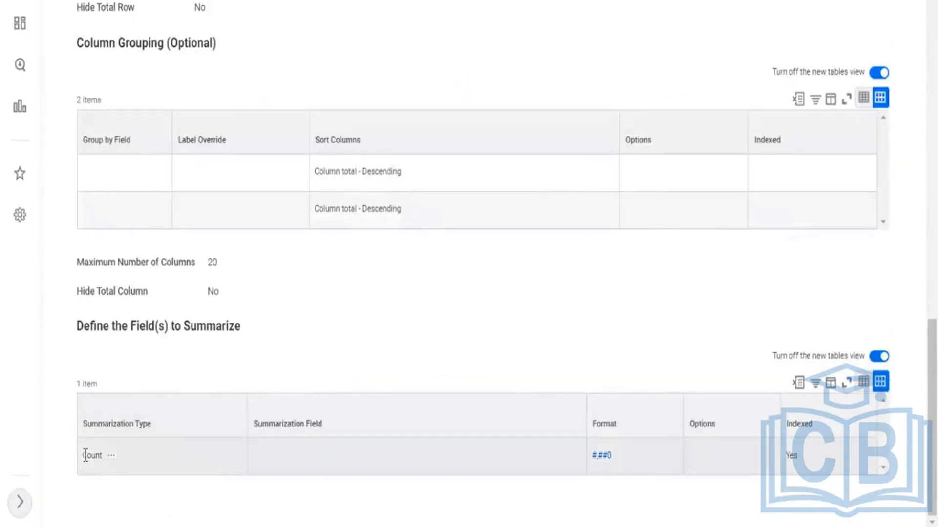
pyautogui.moveTo(84, 455); pyautogui.dragTo(94, 456)
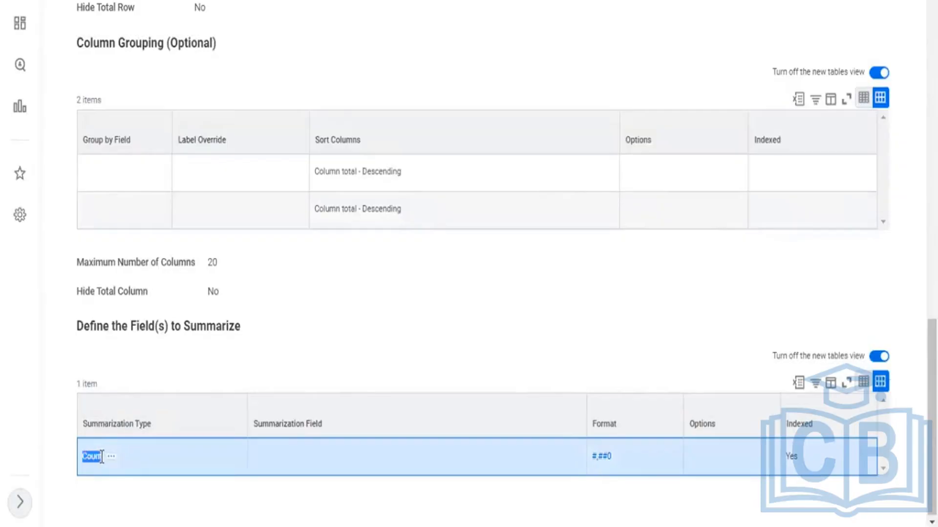
# - Check the Report Type row group against the Count summarization type, leaving the Summarization Type column unfiltered
pyautogui.scroll(9, 166, 97)
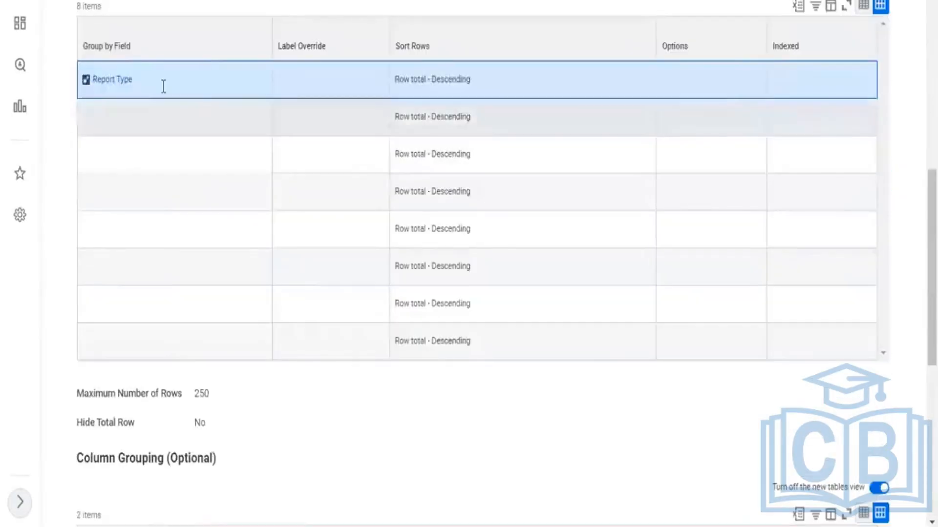
pyautogui.scroll(-9, 370, 237)
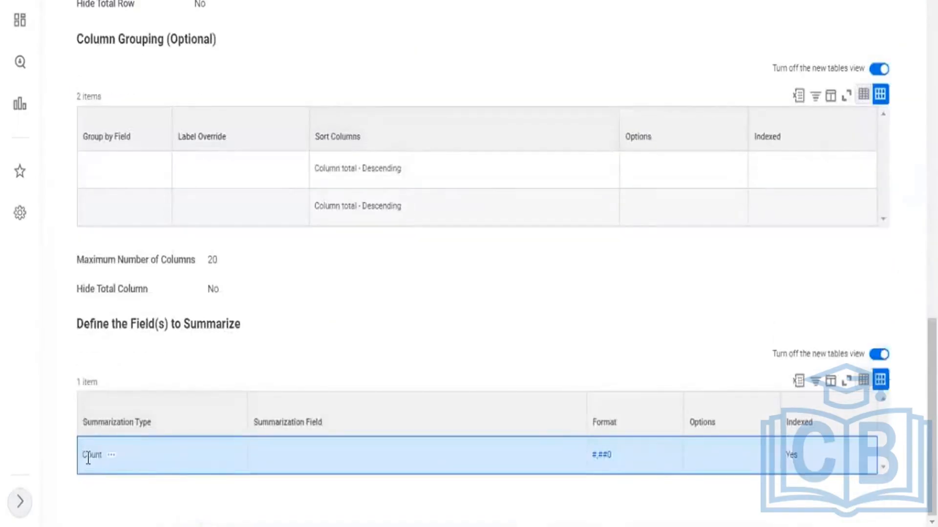
pyautogui.moveTo(87, 458); pyautogui.dragTo(108, 459)
pyautogui.click(87, 419)
pyautogui.click(132, 429)
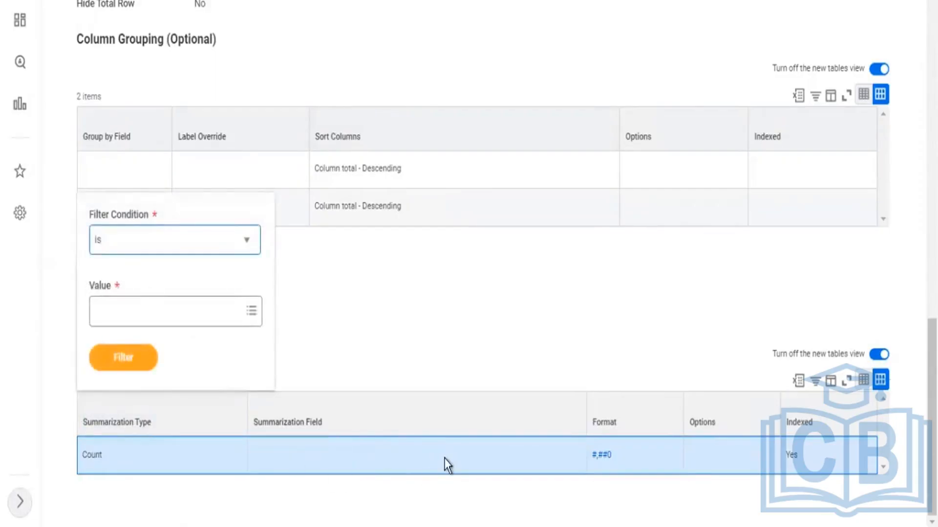
pyautogui.click(84, 458)
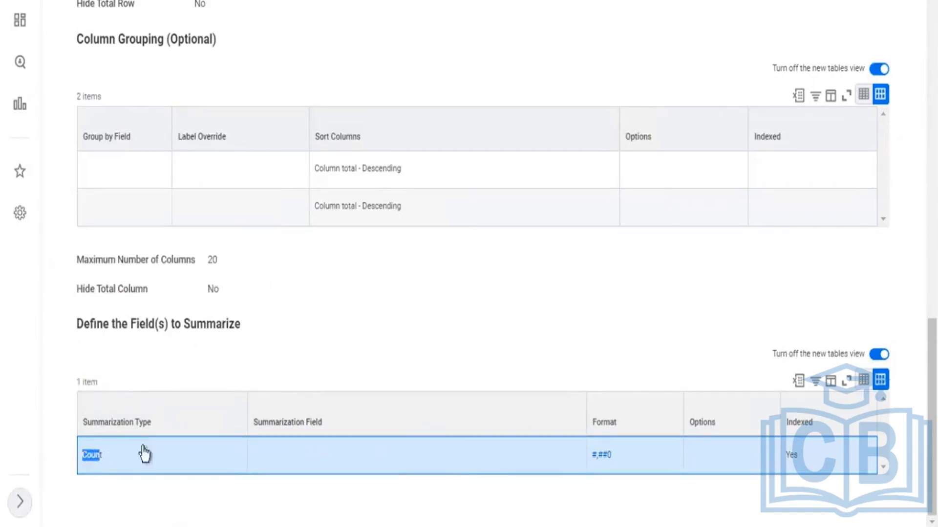
# - Recheck the All Custom Reports data source and the Count entry in the summarization table
pyautogui.scroll(15, 404, 367)
pyautogui.scroll(2, 412, 352)
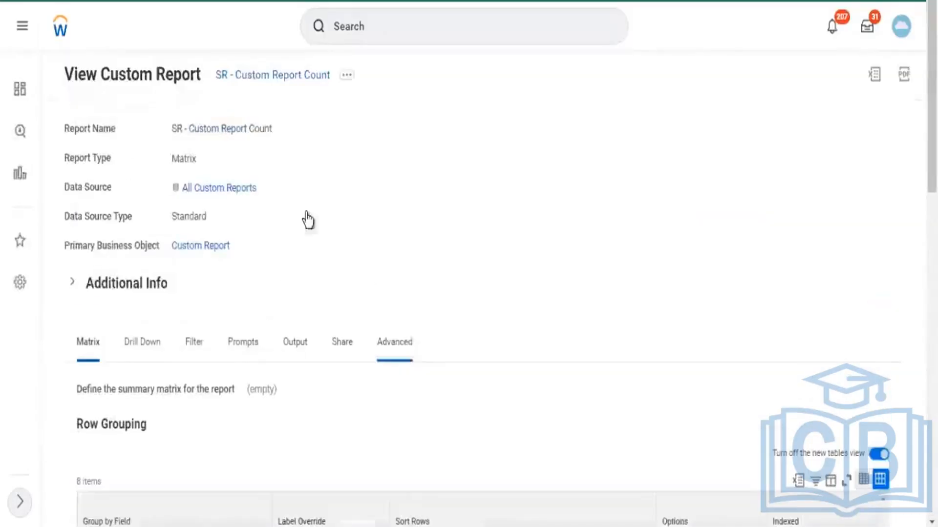
pyautogui.moveTo(275, 190); pyautogui.dragTo(160, 201)
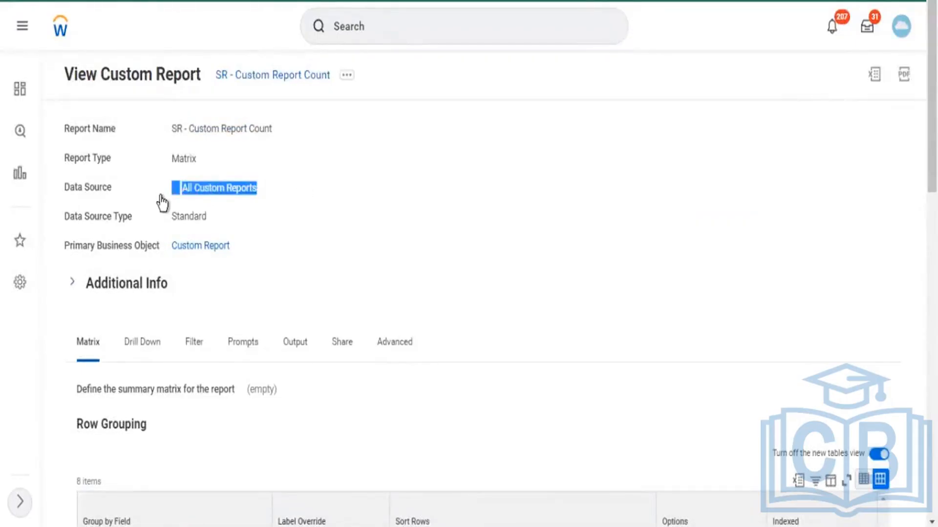
pyautogui.click(294, 201)
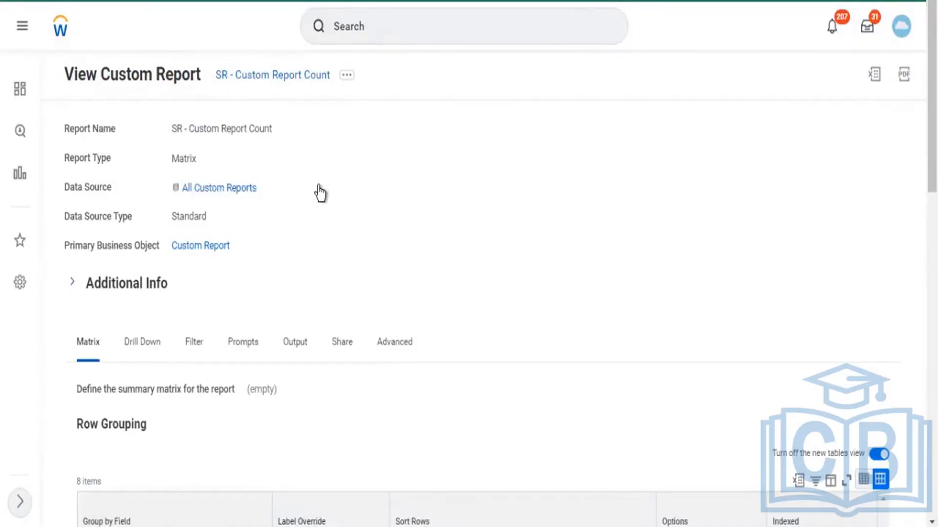
pyautogui.moveTo(192, 188); pyautogui.dragTo(475, 221)
pyautogui.scroll(-10, 479, 216)
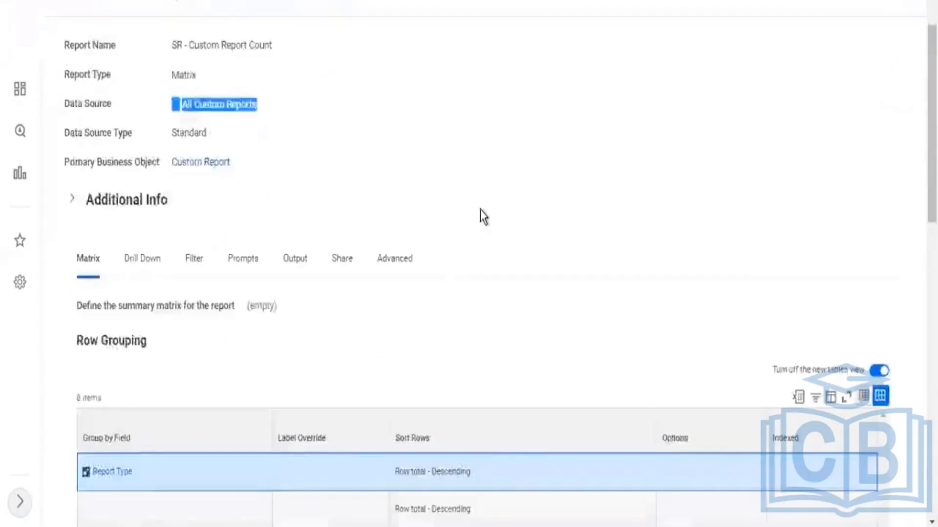
pyautogui.click(110, 458)
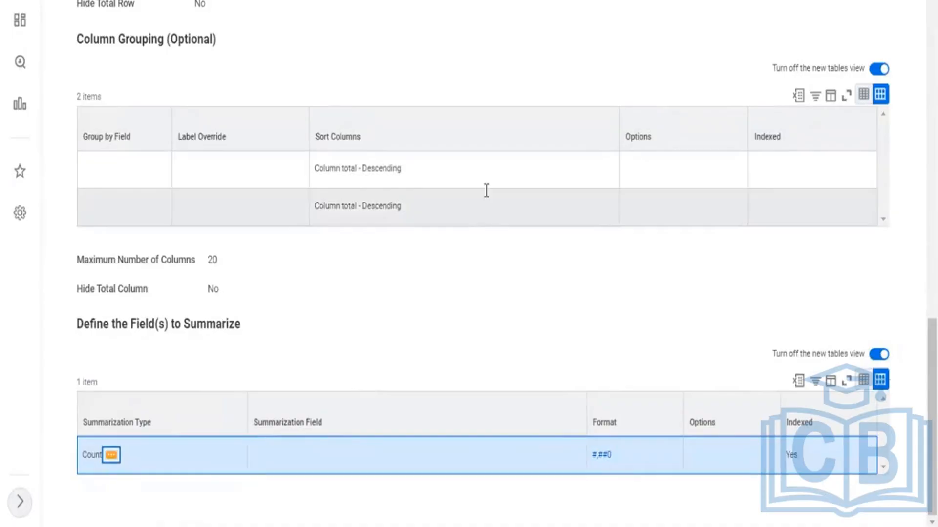
# - Review the Count summarization, the All Custom Reports data source and the Report Type row grouping in the report definition
pyautogui.scroll(1, 486, 190)
pyautogui.scroll(-1, 152, 482)
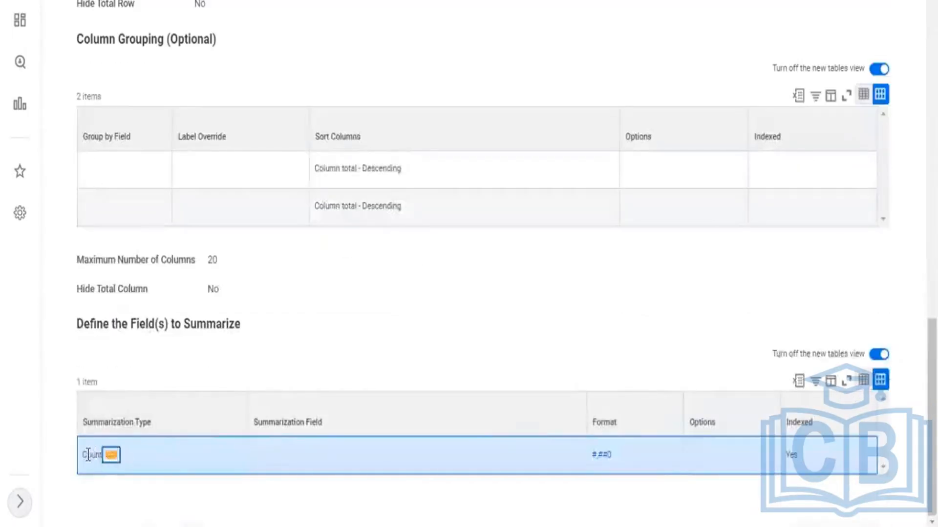
pyautogui.scroll(15, 329, 245)
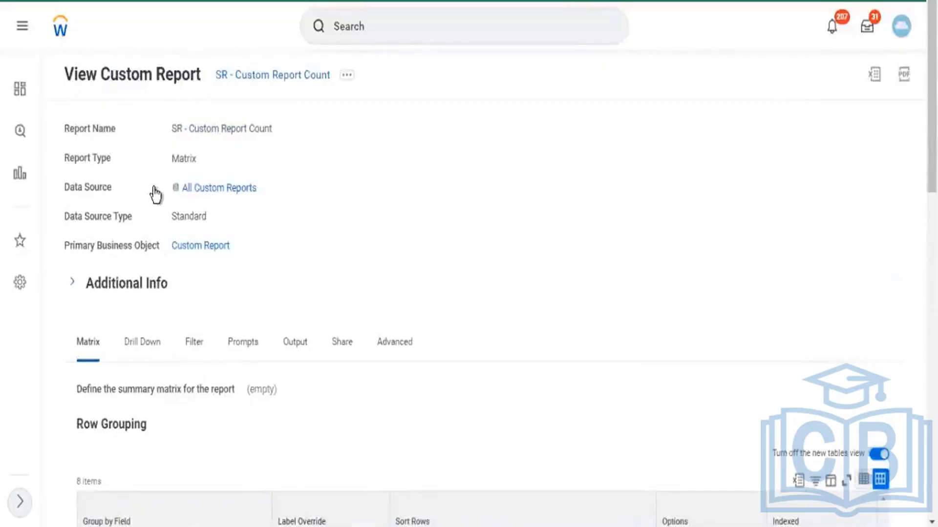
pyautogui.moveTo(151, 191); pyautogui.dragTo(267, 190)
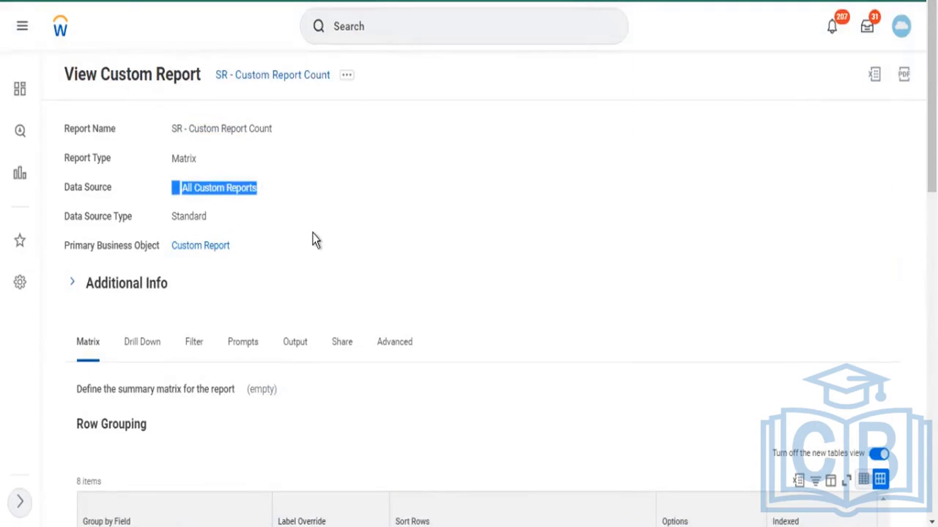
pyautogui.scroll(-6, 446, 329)
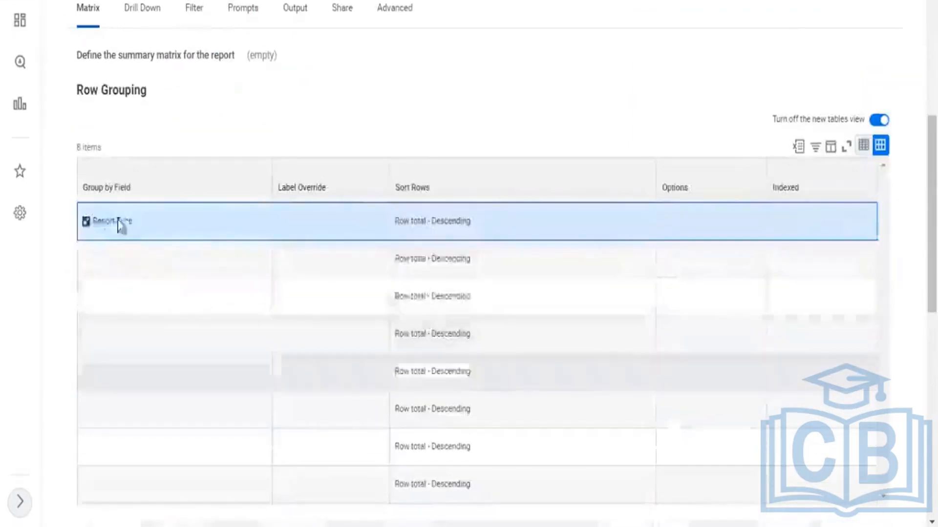
pyautogui.tripleClick(91, 225)
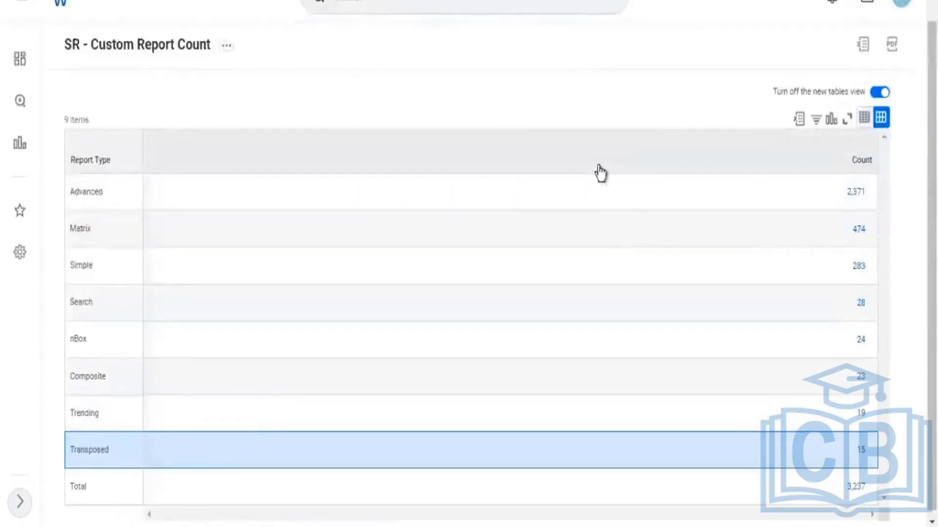
# - Compare the Count column with the Advanced row in the SR - Custom Report Count output, leaving the column unsorted and unfiltered
pyautogui.doubleClick(874, 165)
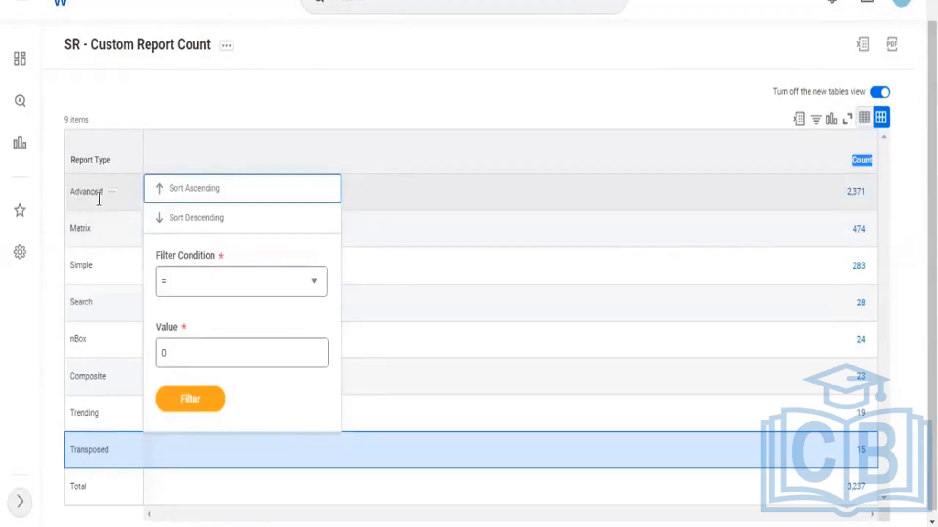
pyautogui.doubleClick(99, 199)
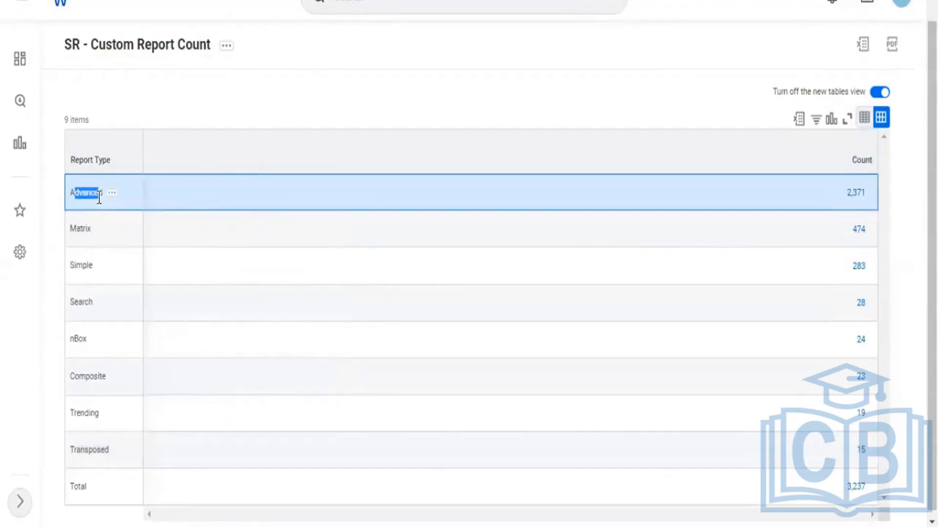
pyautogui.scroll(-1, 766, 219)
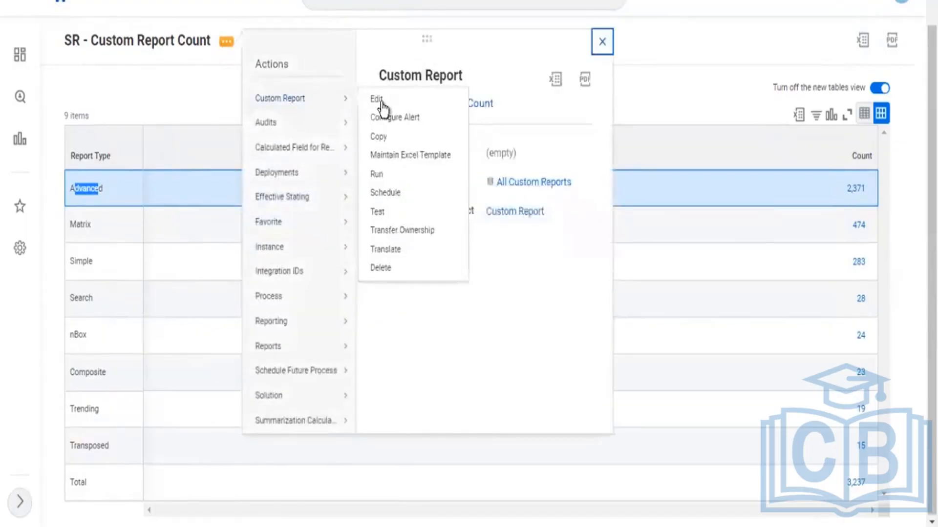
# - Open SR - Custom Report Count for editing and list all fields available for the first column grouping
pyautogui.click(380, 103)
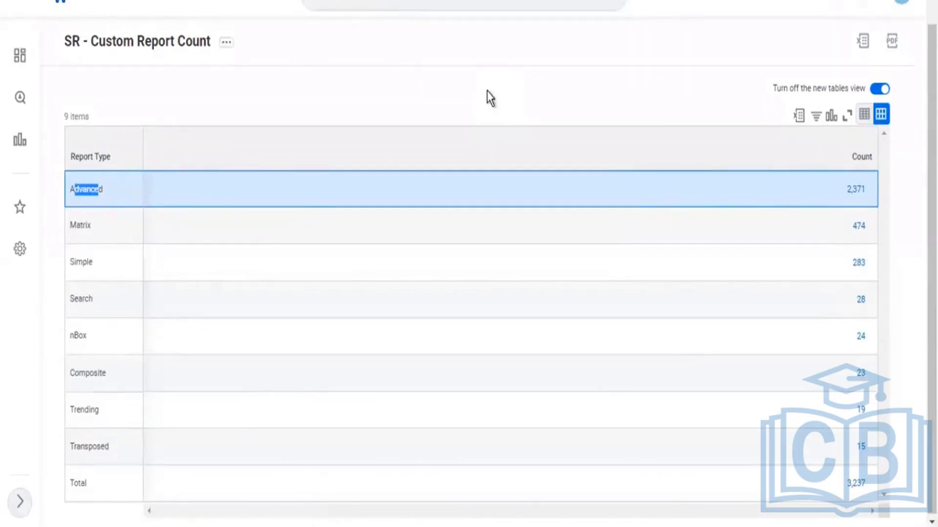
pyautogui.scroll(-10, 580, 193)
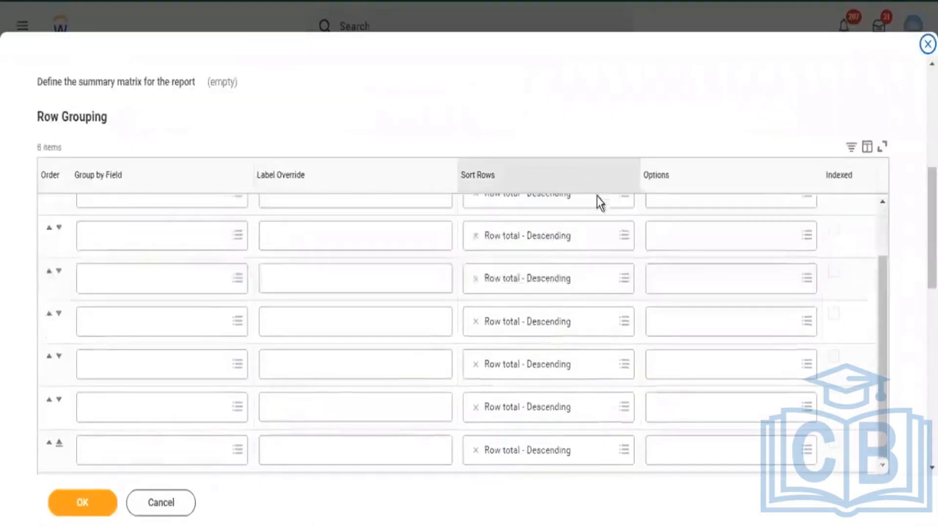
pyautogui.scroll(-5, 722, 148)
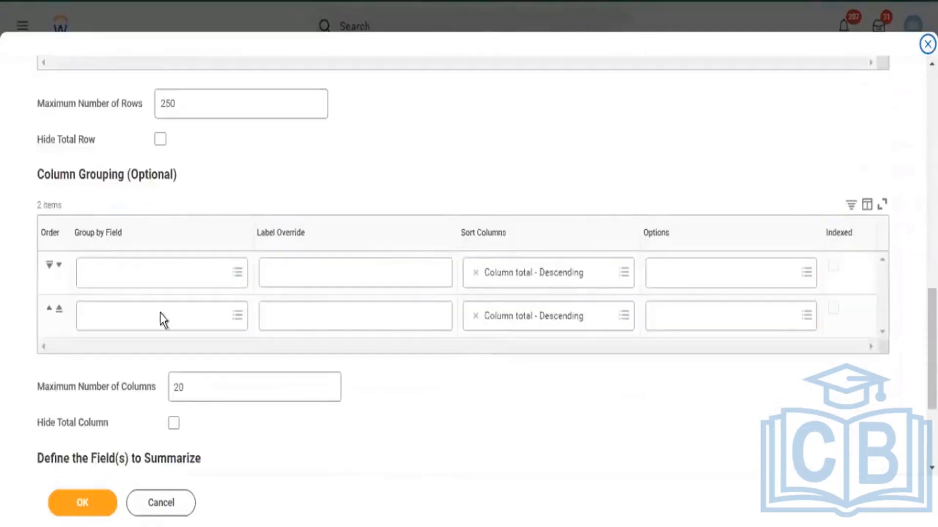
pyautogui.scroll(-1, 162, 318)
pyautogui.click(114, 190)
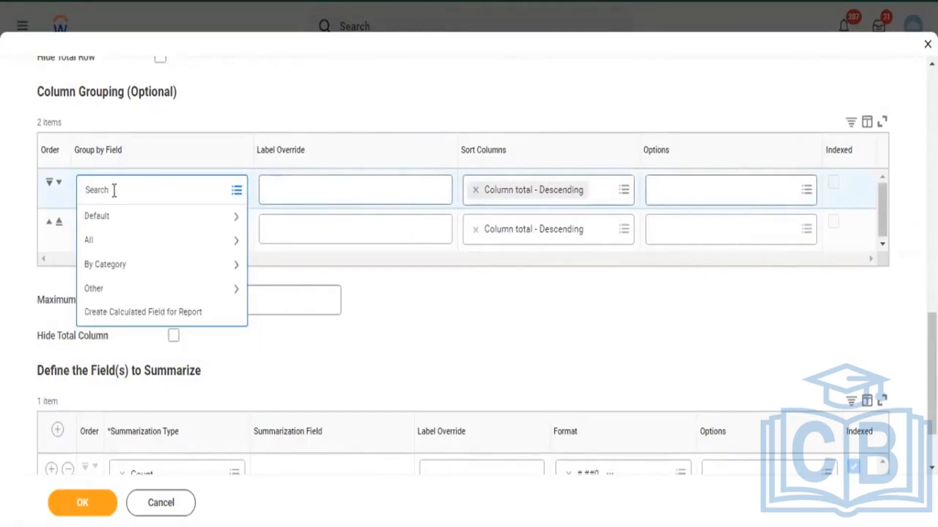
pyautogui.press('Down')
pyautogui.press('Down')
pyautogui.press('Return')
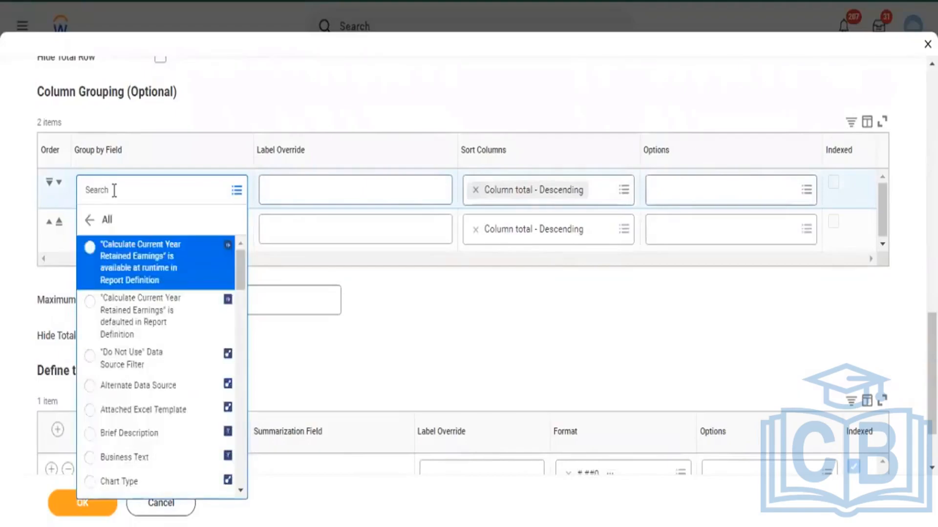
# - Browse the full list of group-by fields to find a suitable one for the column grouping
pyautogui.press('Up')
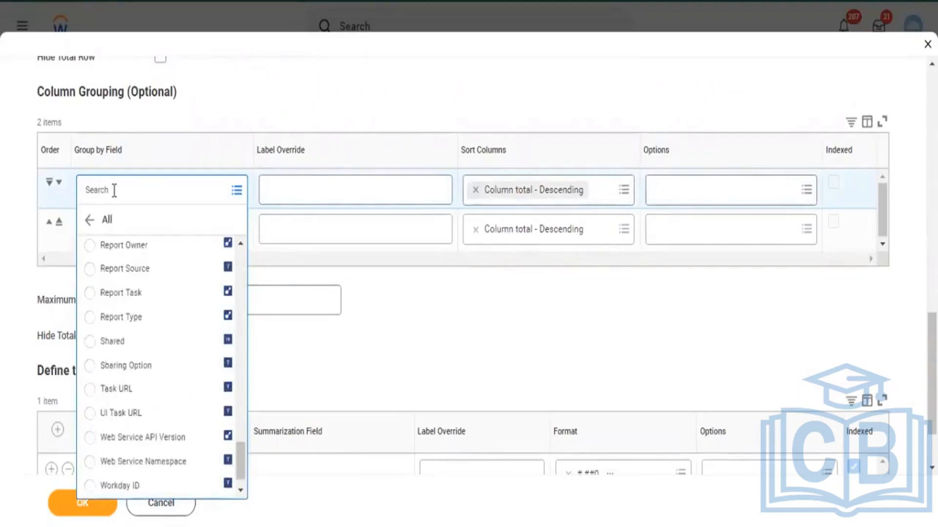
pyautogui.press('Up')
pyautogui.press('Up')
pyautogui.press('Up')
pyautogui.press('Up')
pyautogui.press('Up')
pyautogui.press('Up')
pyautogui.press('Up')
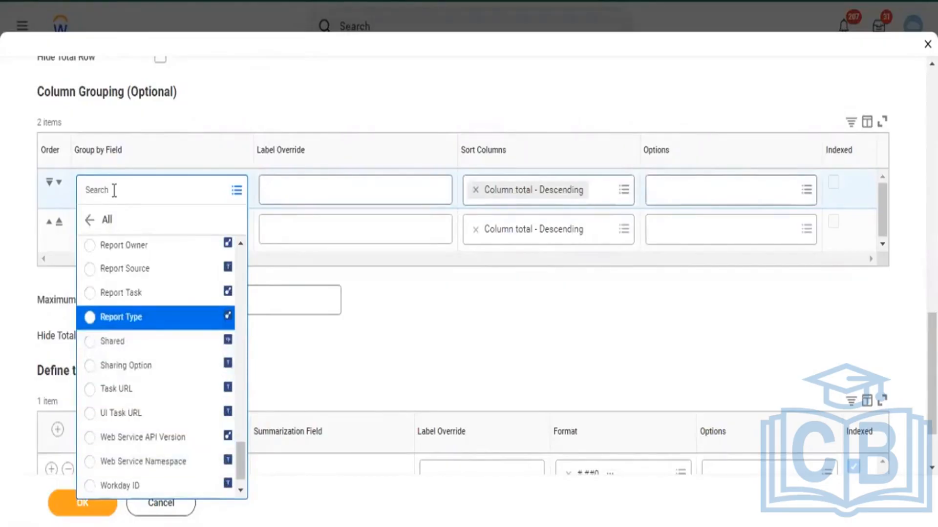
pyautogui.press('Up')
pyautogui.press('Up')
pyautogui.press('Up')
pyautogui.press('Up')
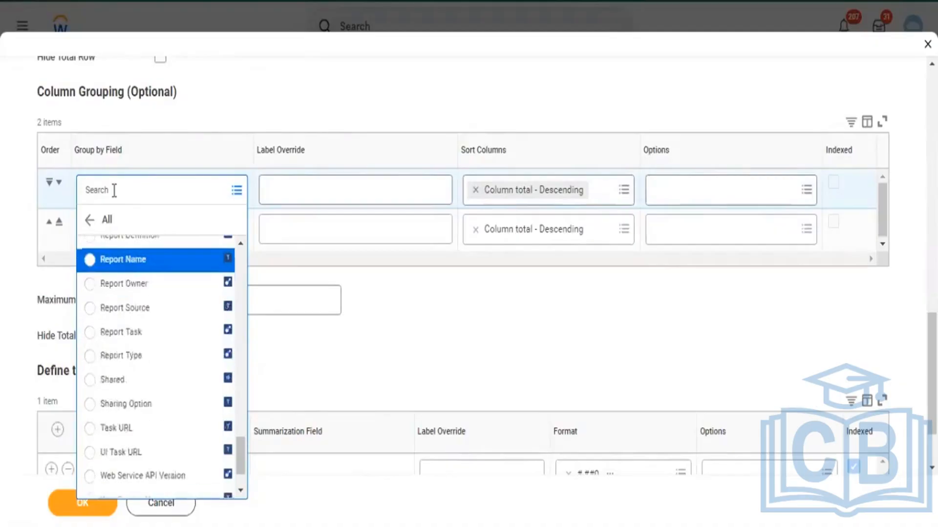
pyautogui.press('Up')
pyautogui.press('Up')
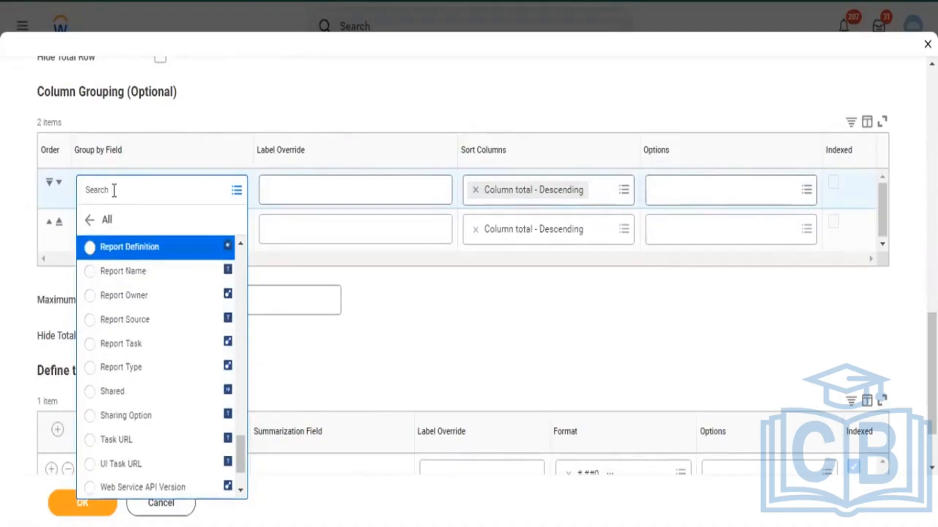
pyautogui.press('Up')
pyautogui.press('Up')
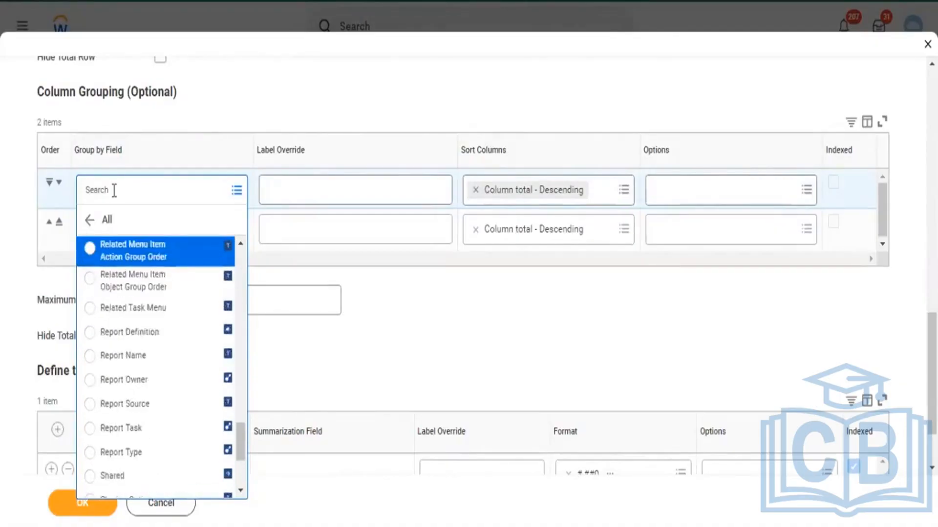
pyautogui.press('Up')
pyautogui.press('Up')
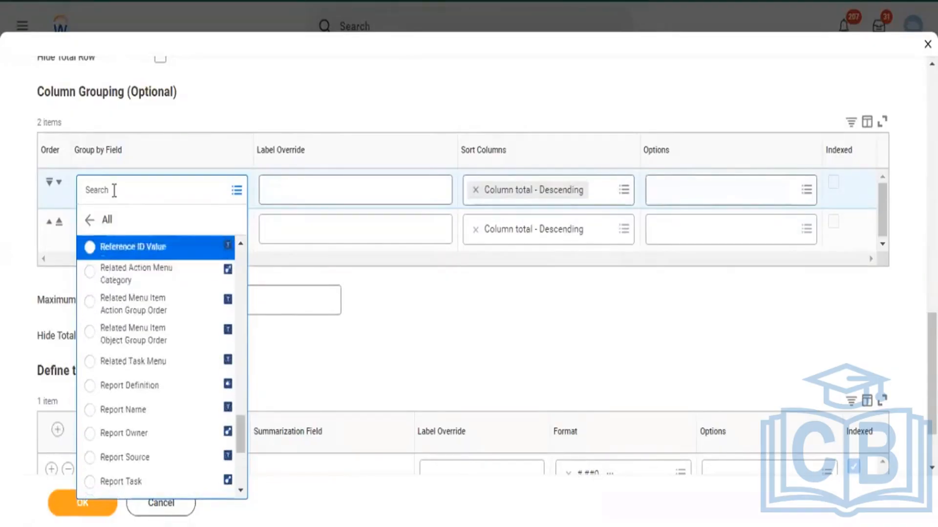
pyautogui.press('Up')
pyautogui.press('Up')
pyautogui.press('Up')
pyautogui.press('Up')
pyautogui.press('Up')
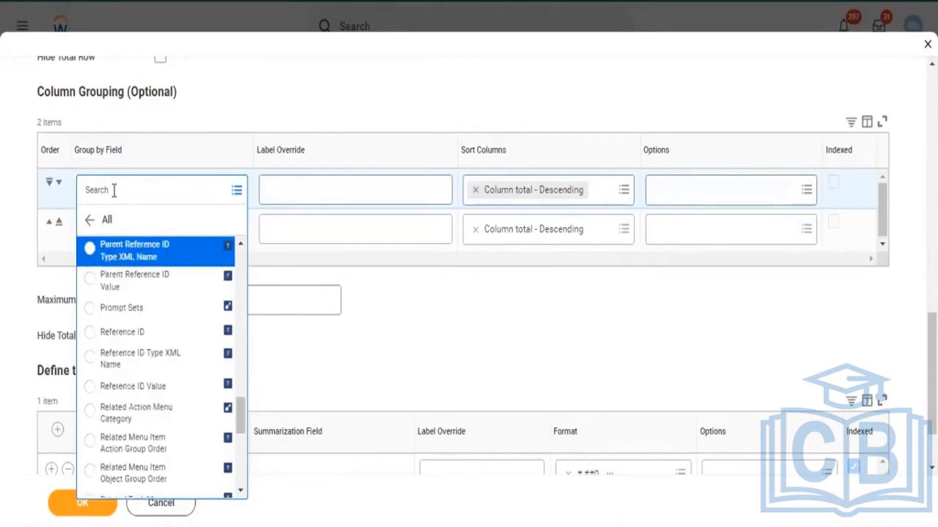
pyautogui.press('Up')
pyautogui.press('Up')
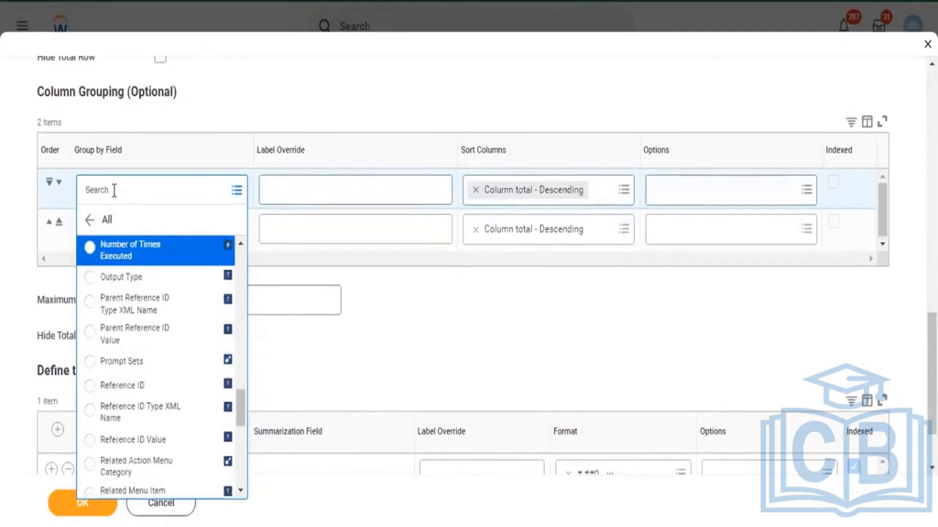
pyautogui.press('Up')
pyautogui.press('Up')
pyautogui.press('Up')
pyautogui.press('Up')
pyautogui.press('Up')
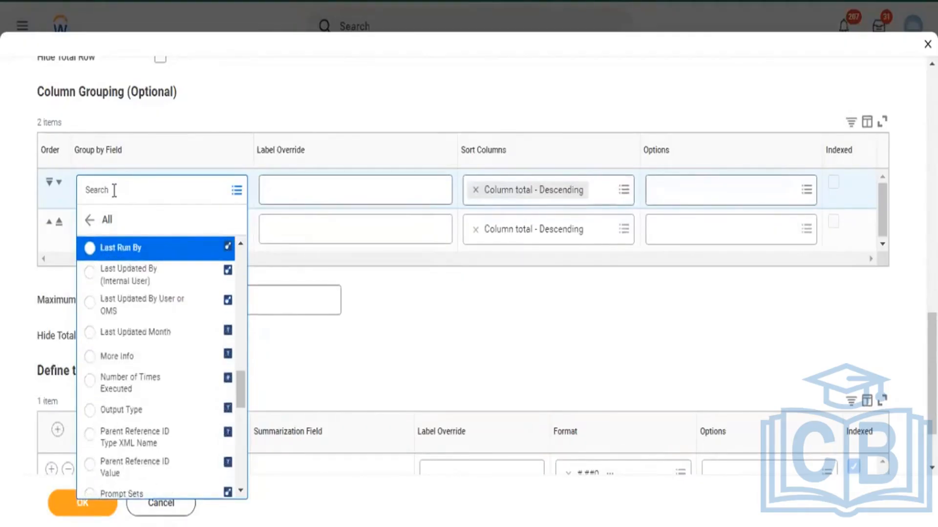
pyautogui.press('Up')
pyautogui.press('Up')
pyautogui.press('Up')
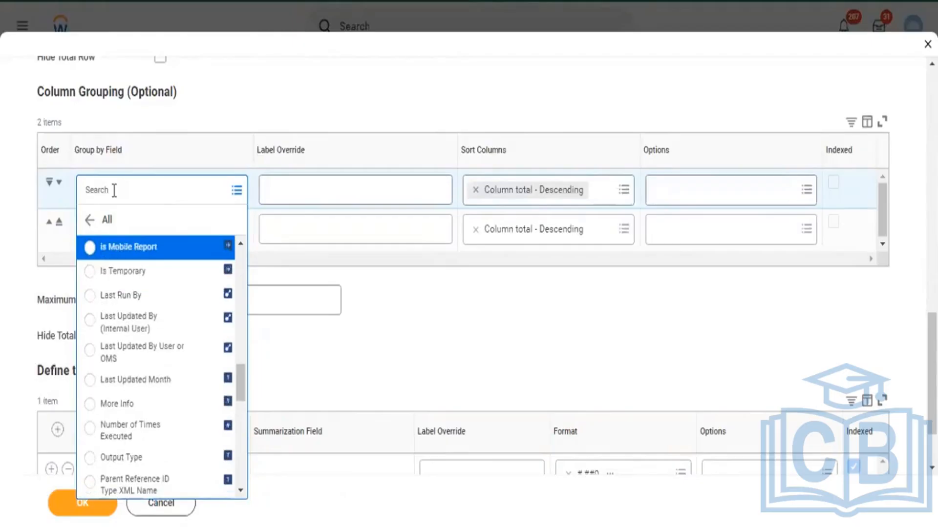
pyautogui.press('Up')
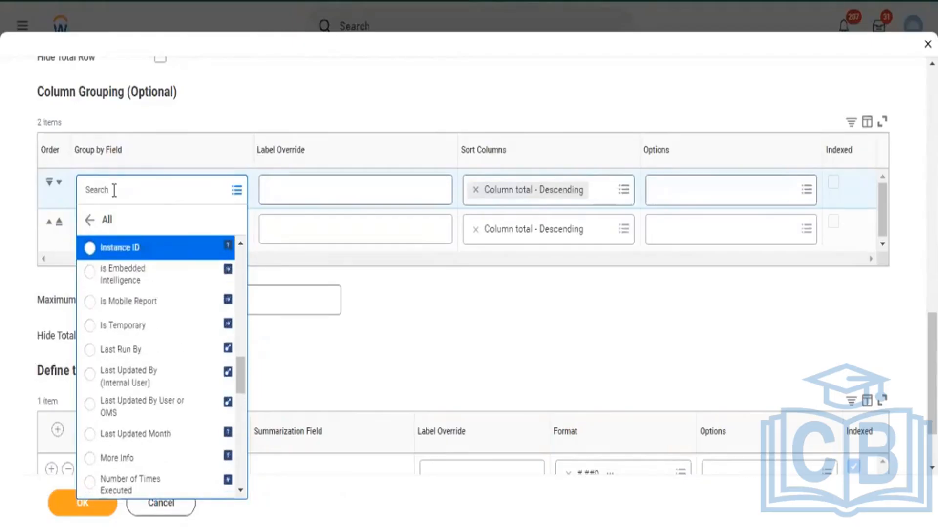
pyautogui.press('Up')
pyautogui.press('Up')
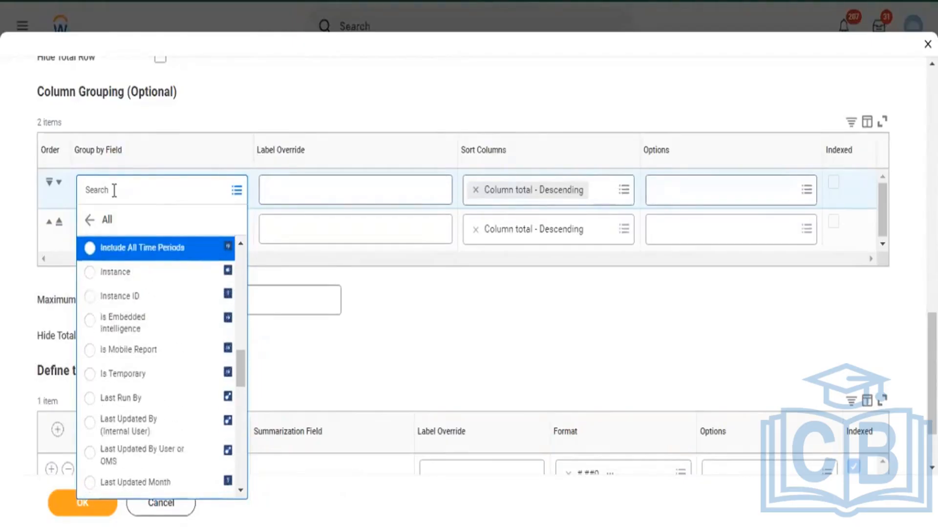
pyautogui.press('Up')
pyautogui.press('Up')
pyautogui.press('Up')
pyautogui.press('Up')
pyautogui.press('Up')
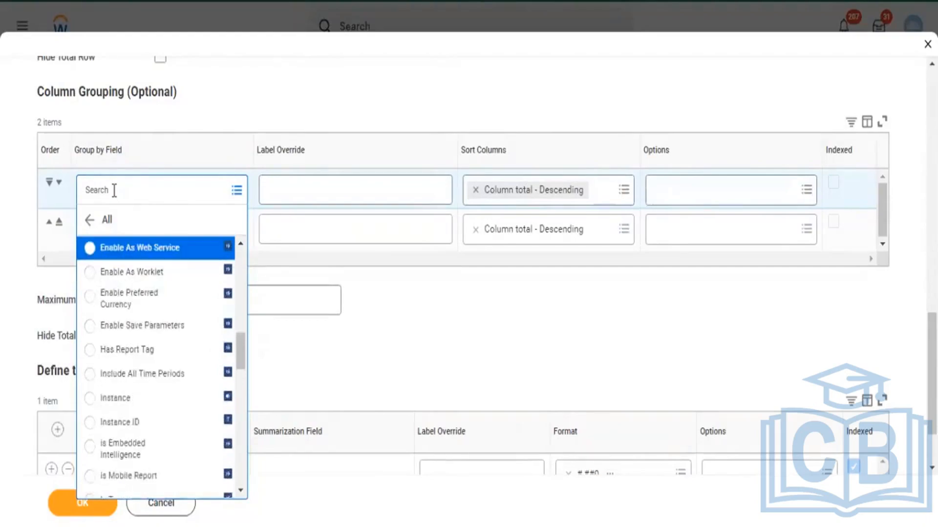
pyautogui.press('Up')
pyautogui.press('Up')
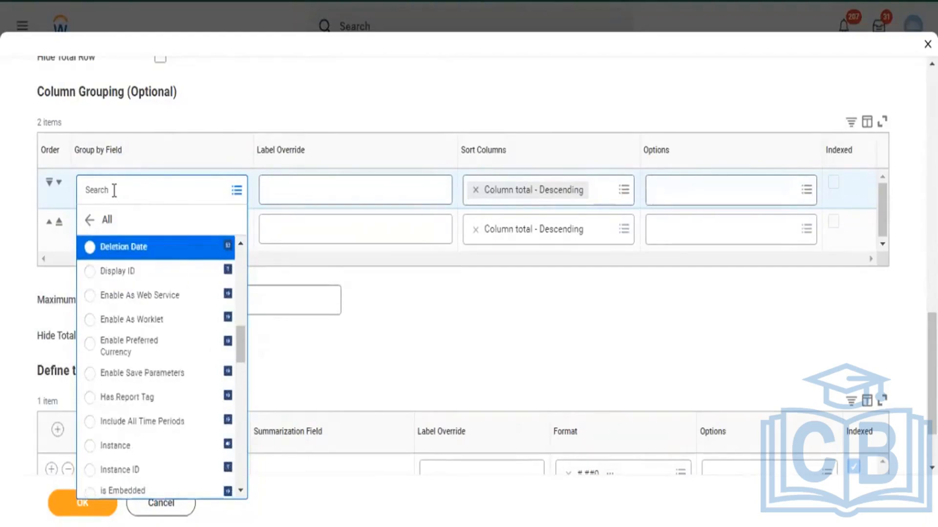
# - Search the group-by fields for "time" and set Number of Times Executed as the first column grouping field
pyautogui.write('time')
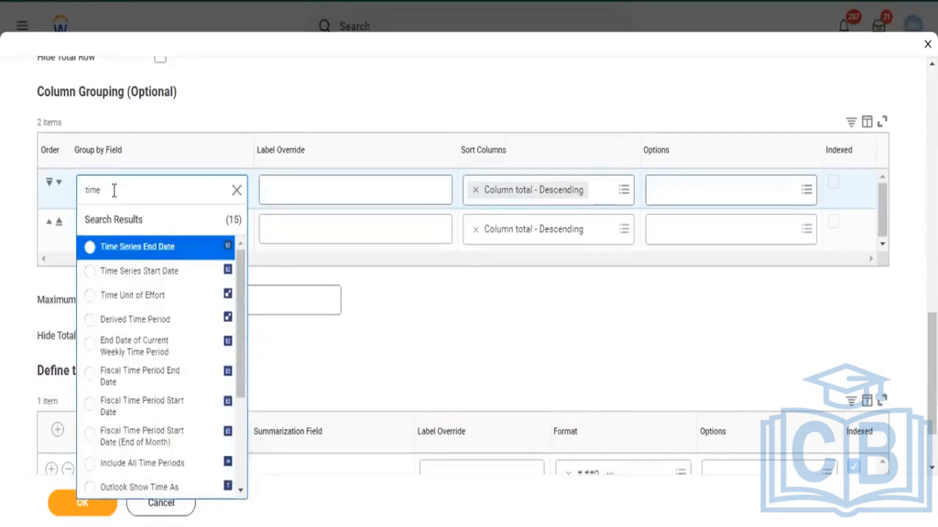
pyautogui.press('Down')
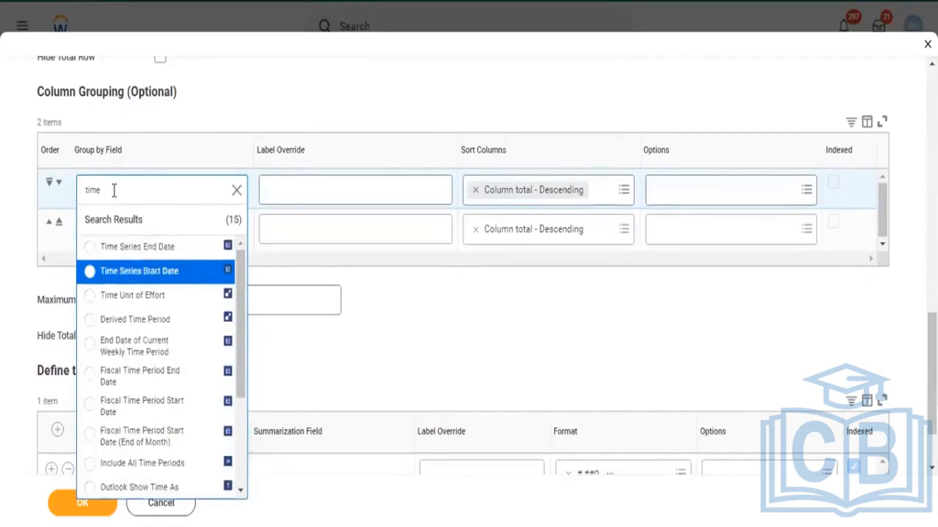
pyautogui.press('Down')
pyautogui.press('Down')
pyautogui.press('Down')
pyautogui.press('Down')
pyautogui.press('Down')
pyautogui.press('Down')
pyautogui.press('Down')
pyautogui.press('Down')
pyautogui.press('Down')
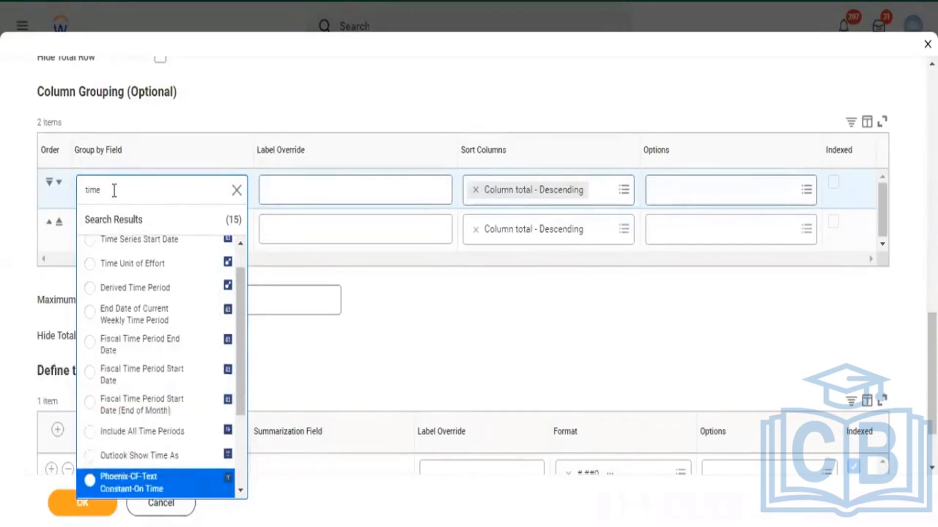
pyautogui.press('Down')
pyautogui.press('Down')
pyautogui.press('Down')
pyautogui.press('Down')
pyautogui.press('Down')
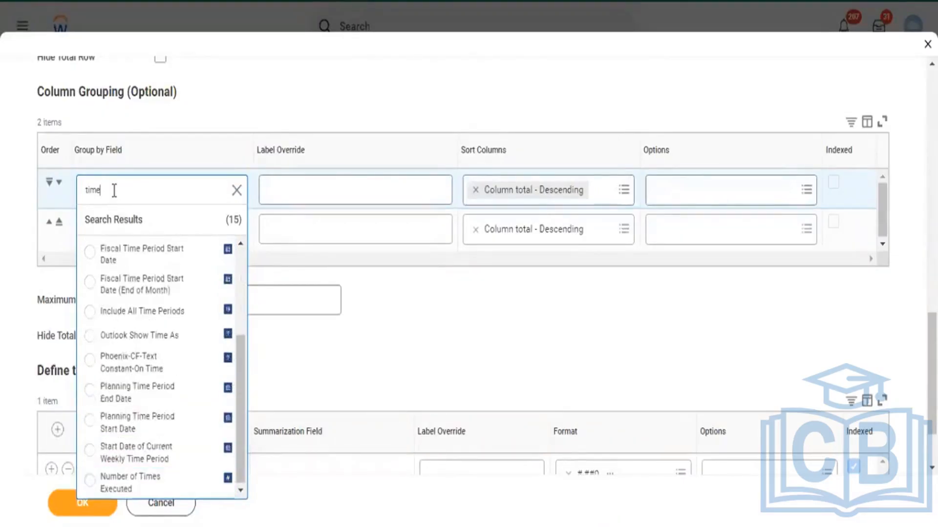
pyautogui.press('Up')
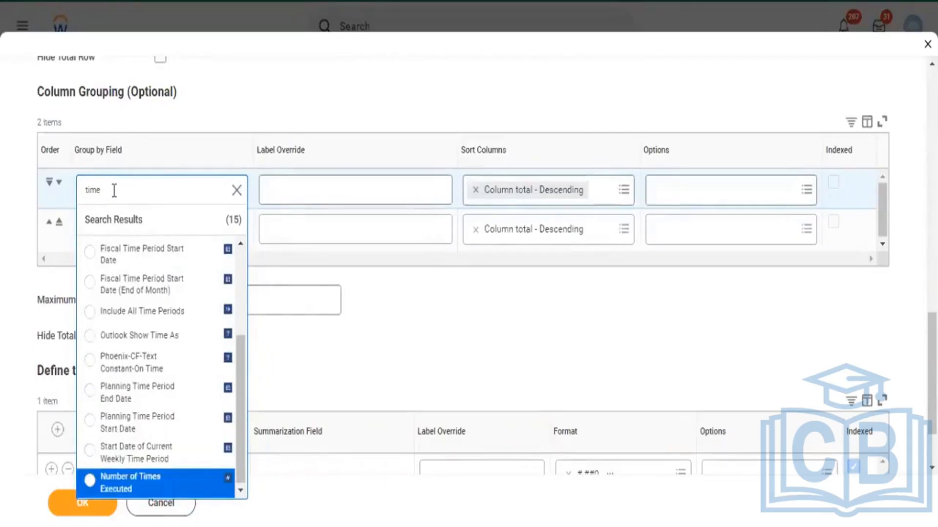
pyautogui.press('Return')
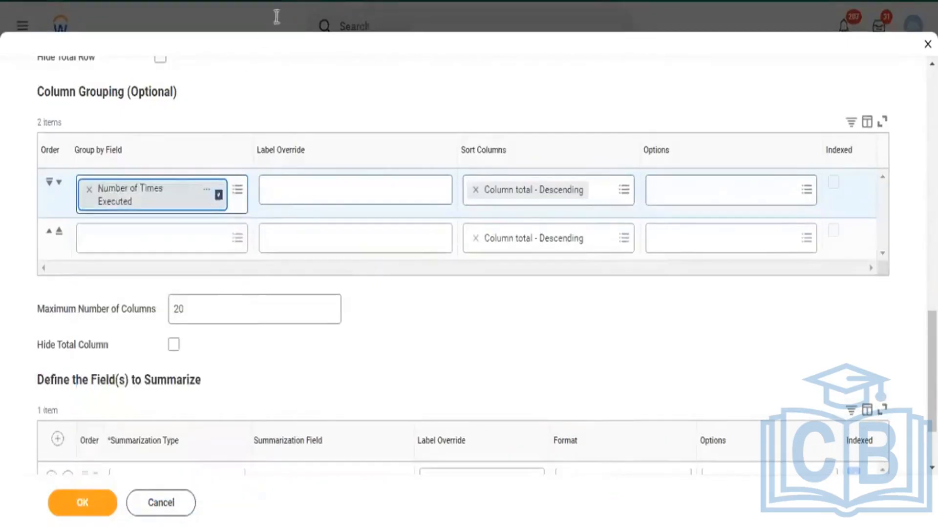
pyautogui.scroll(6, 245, 147)
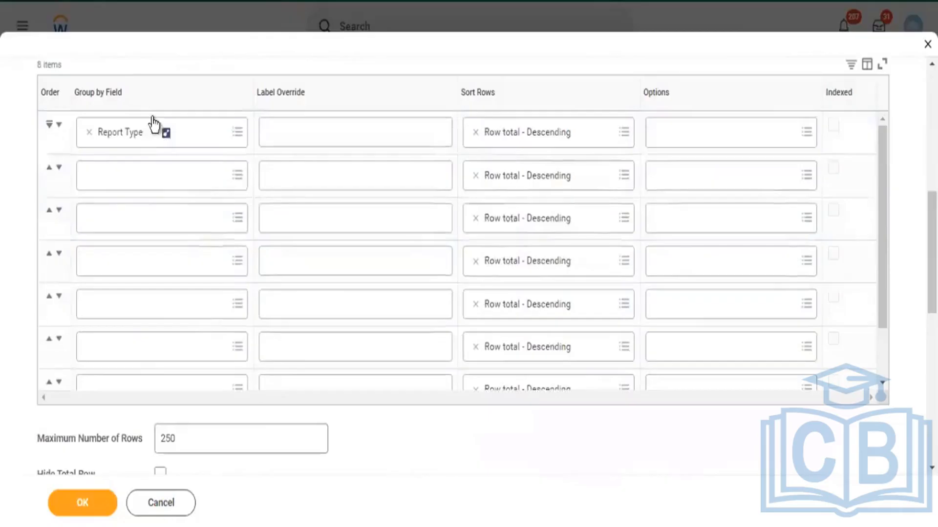
pyautogui.hotkey('ctrl', 'Tab')
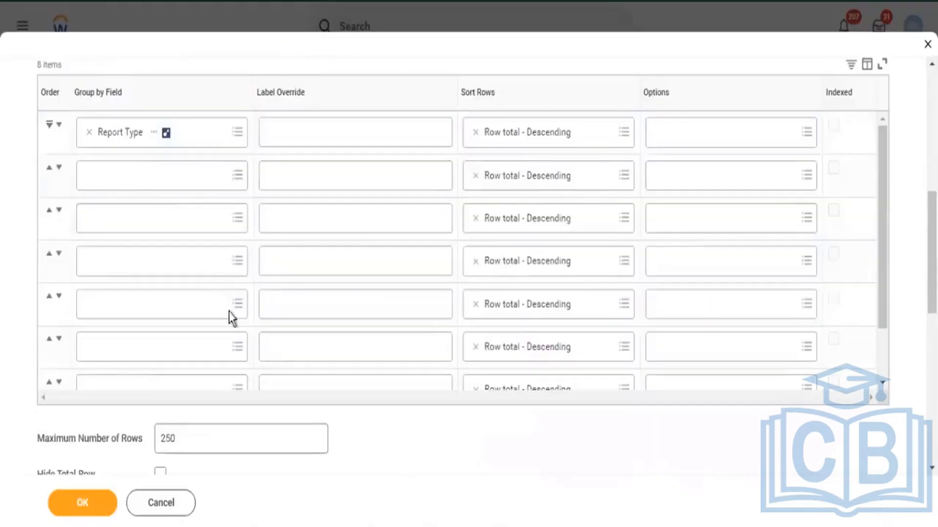
# - Open the details of the Number of Times Executed column grouping field and examine its name, description and Report Run History date parameters
pyautogui.scroll(-1, 476, 386)
pyautogui.scroll(-3, 606, 388)
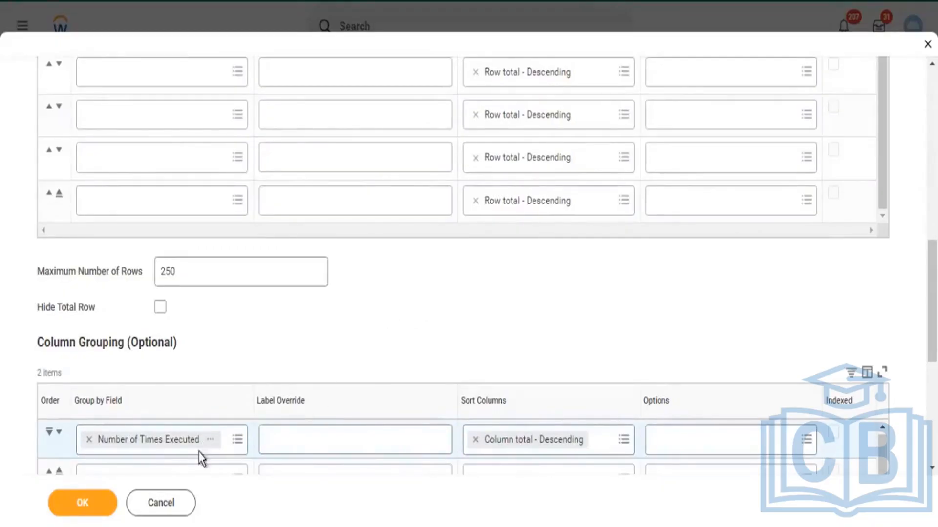
pyautogui.click(211, 441)
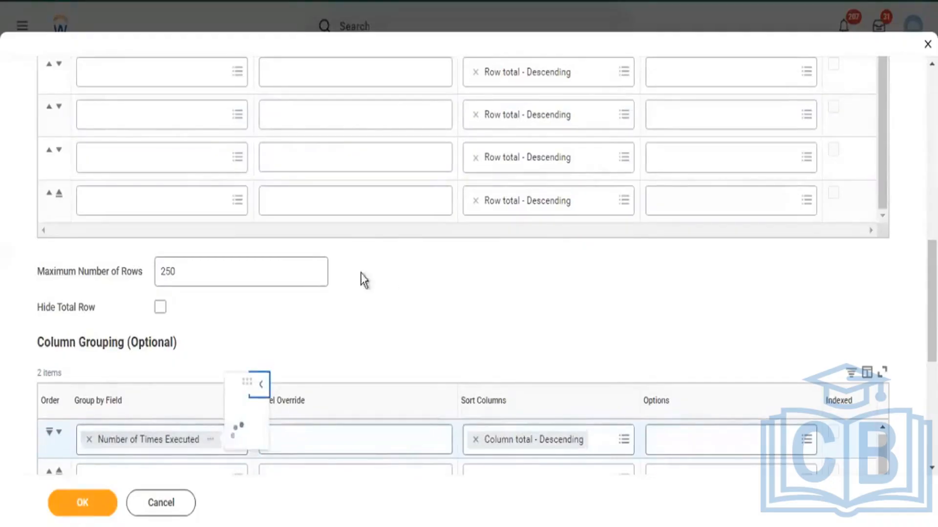
pyautogui.click(256, 384)
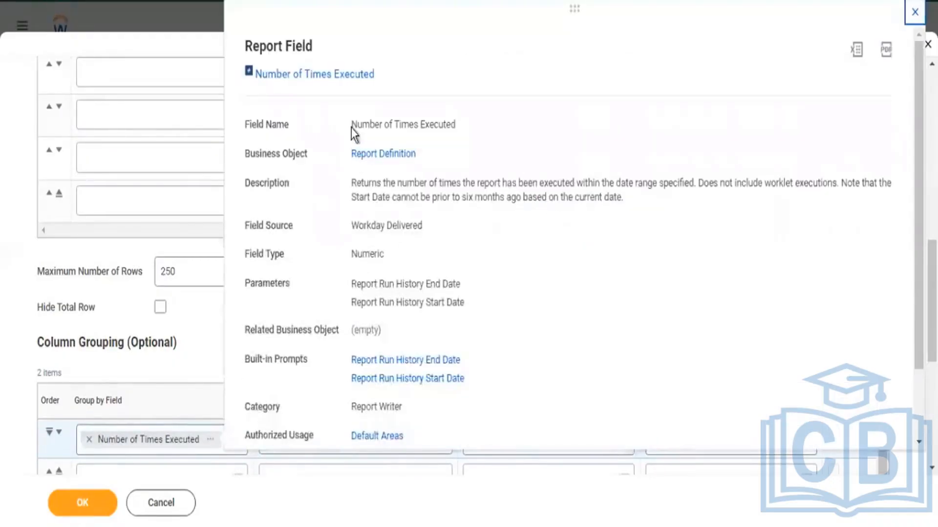
pyautogui.moveTo(351, 125); pyautogui.dragTo(401, 128)
pyautogui.moveTo(424, 184); pyautogui.dragTo(703, 188)
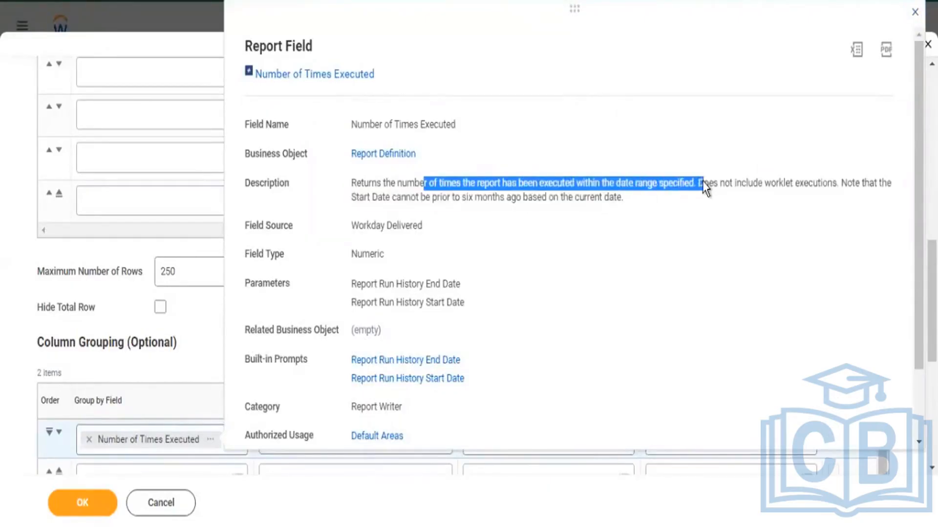
pyautogui.click(678, 199)
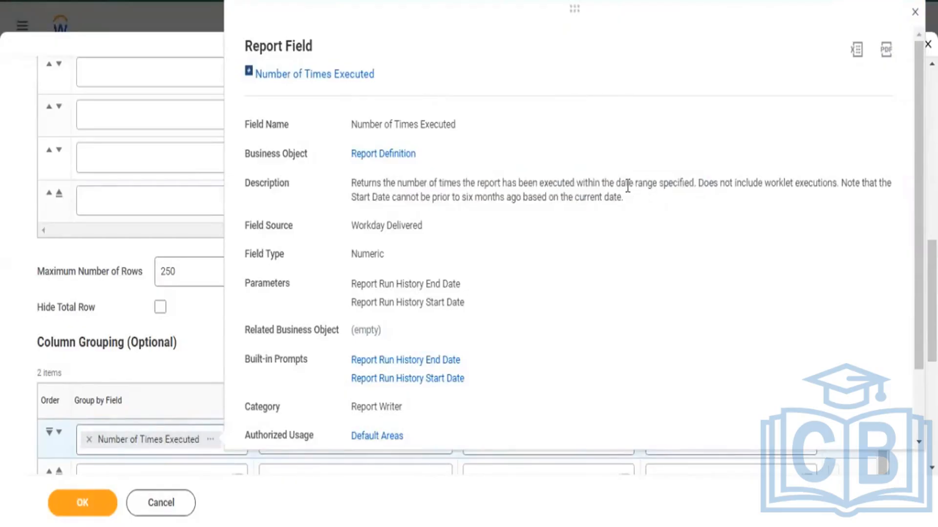
pyautogui.moveTo(614, 185); pyautogui.dragTo(669, 183)
pyautogui.moveTo(379, 125); pyautogui.dragTo(452, 130)
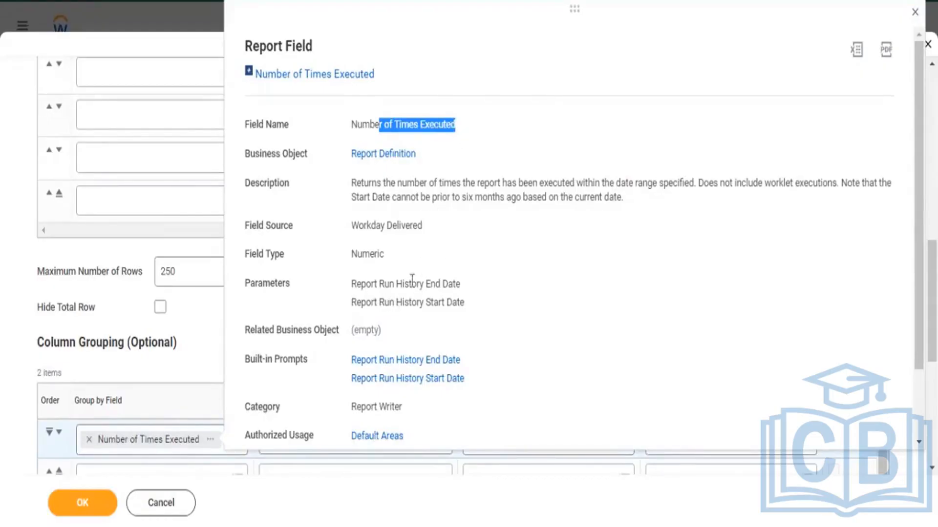
pyautogui.moveTo(390, 285); pyautogui.dragTo(467, 301)
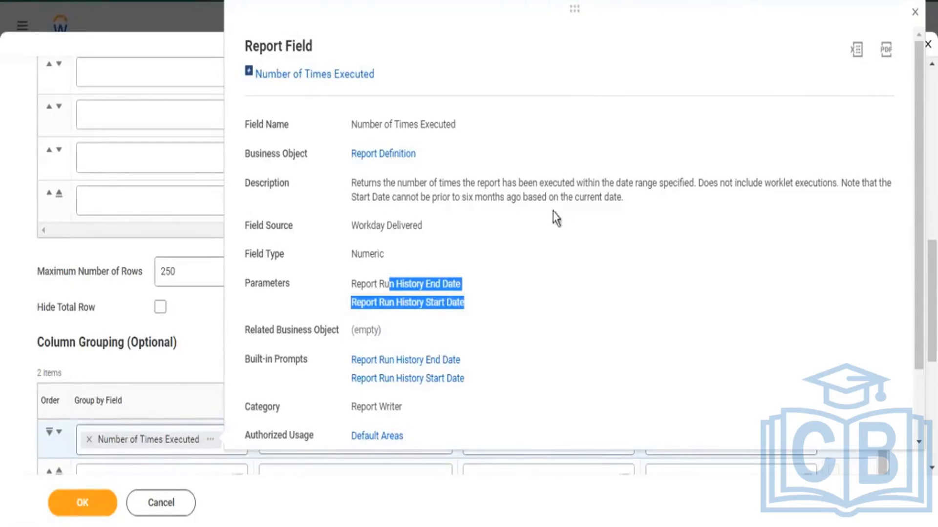
pyautogui.click(600, 210)
pyautogui.moveTo(624, 197); pyautogui.dragTo(582, 197)
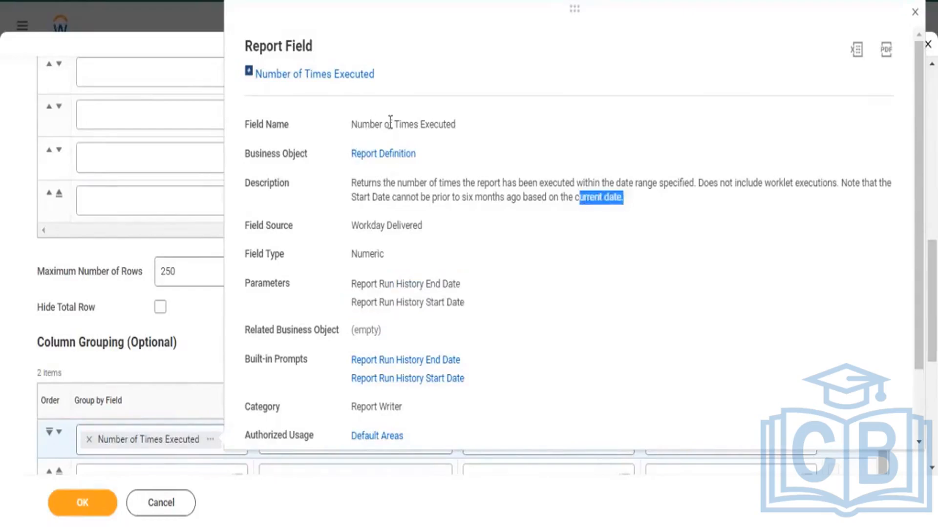
pyautogui.moveTo(357, 124); pyautogui.dragTo(453, 137)
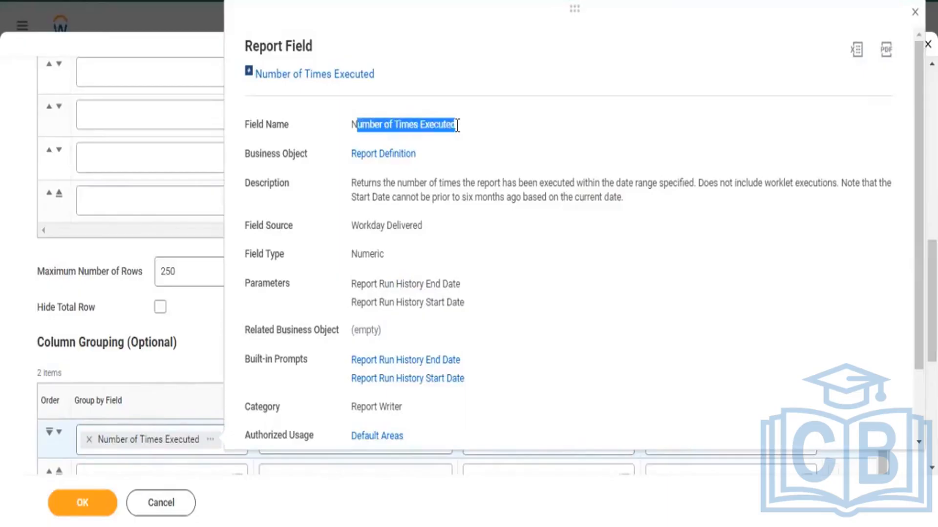
# - Save the report changes and run SR - Custom Report Count with Report Run History Start Date 01/01/2022 and End Date 04/10/2022
pyautogui.click(76, 505)
pyautogui.click(76, 505)
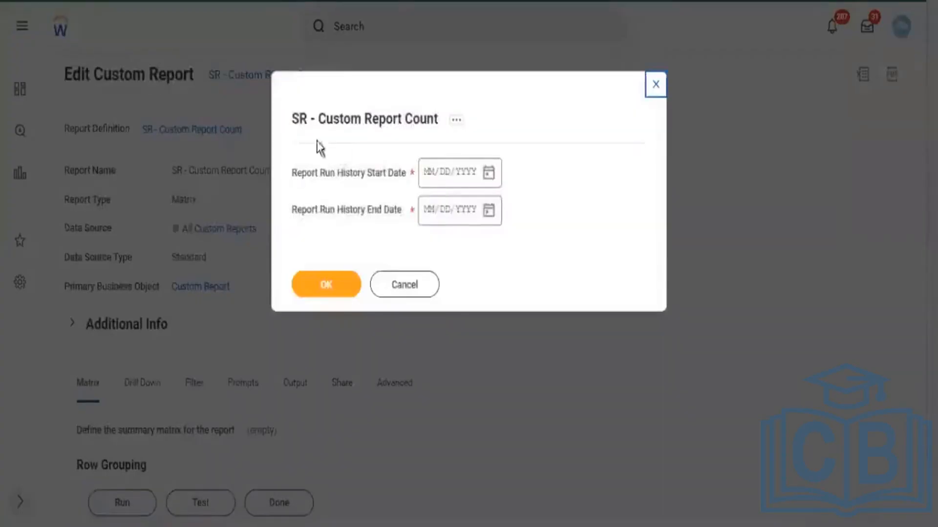
pyautogui.moveTo(321, 171); pyautogui.dragTo(367, 178)
pyautogui.moveTo(344, 210); pyautogui.dragTo(389, 211)
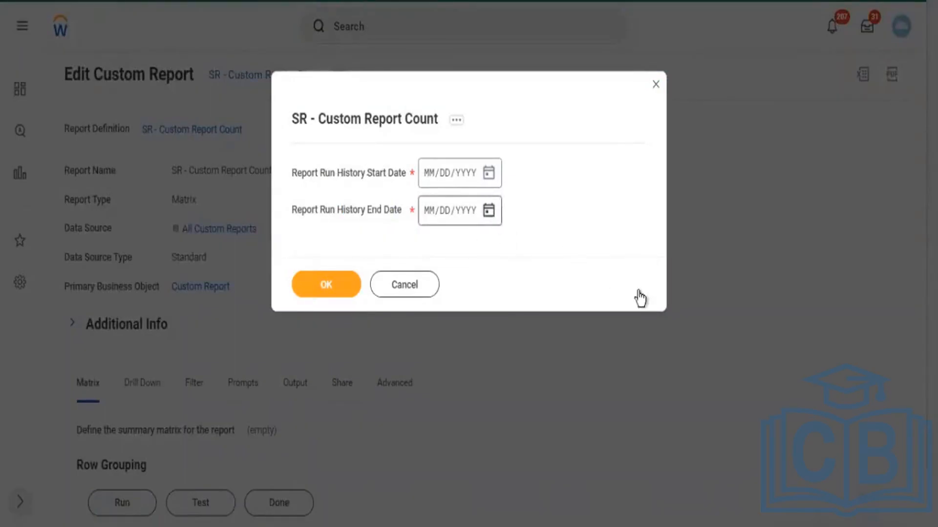
pyautogui.click(524, 315)
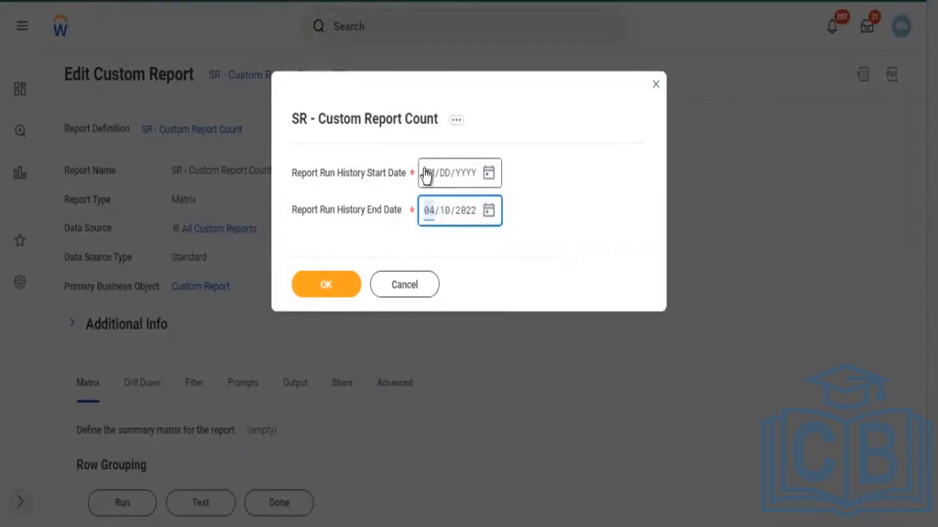
pyautogui.click(425, 175)
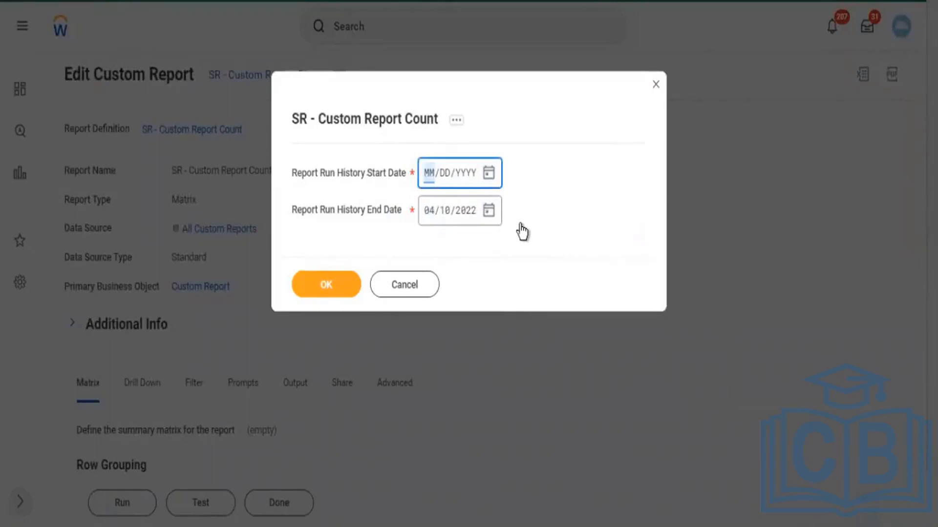
pyautogui.write('01/01/02022')
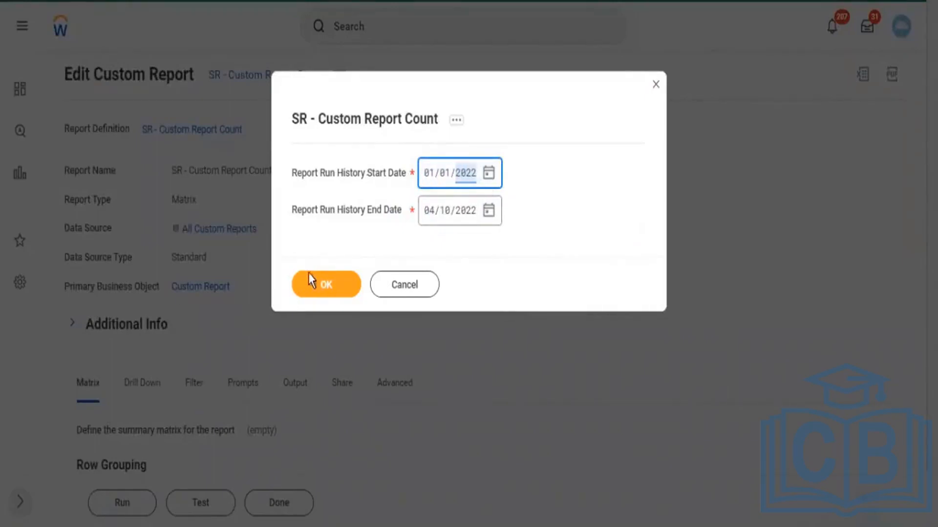
pyautogui.click(311, 281)
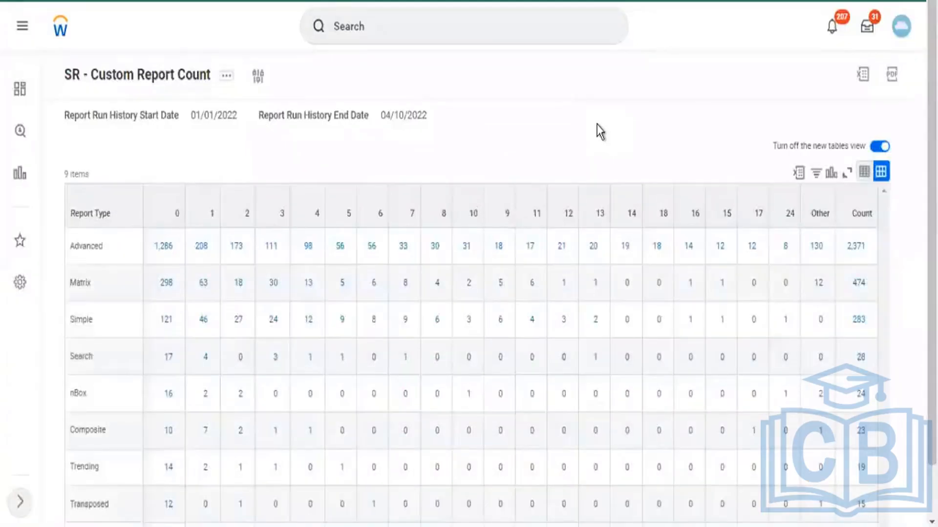
# - Examine the Transposed, Advanced and Total rows against the Count column, and check the groupings in the report definition
pyautogui.scroll(-2, 601, 131)
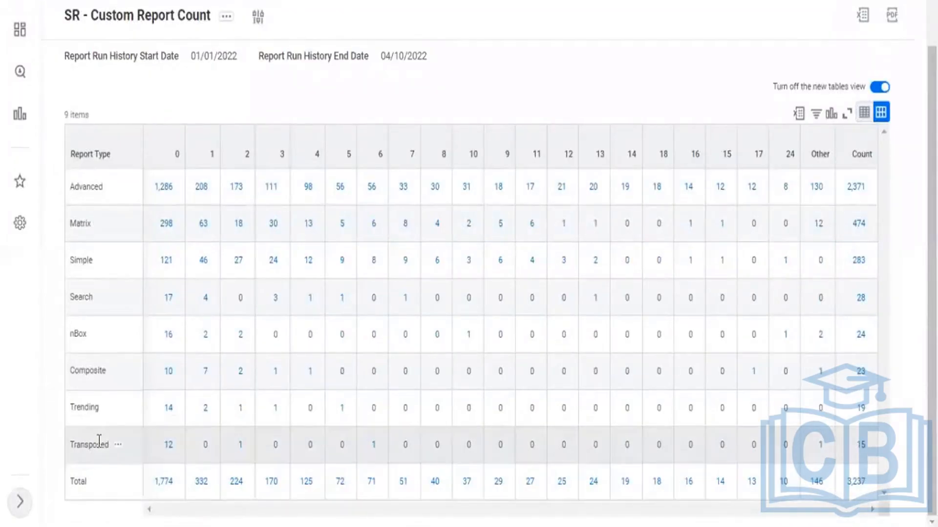
pyautogui.moveTo(100, 445); pyautogui.dragTo(85, 445)
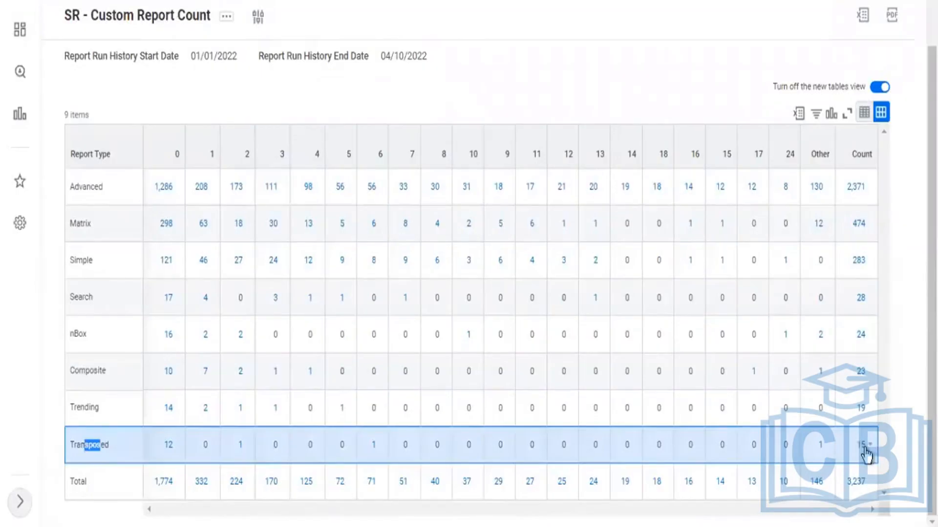
pyautogui.moveTo(71, 445); pyautogui.dragTo(102, 446)
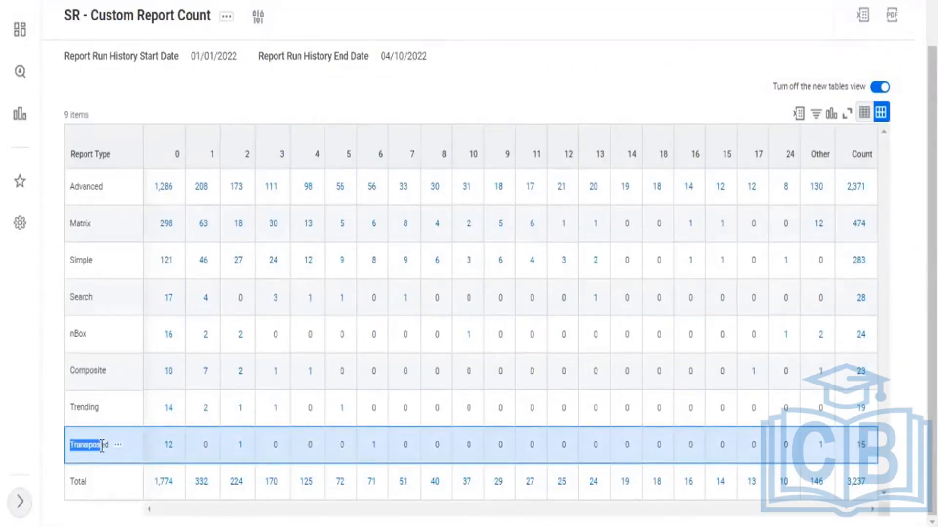
pyautogui.doubleClick(864, 156)
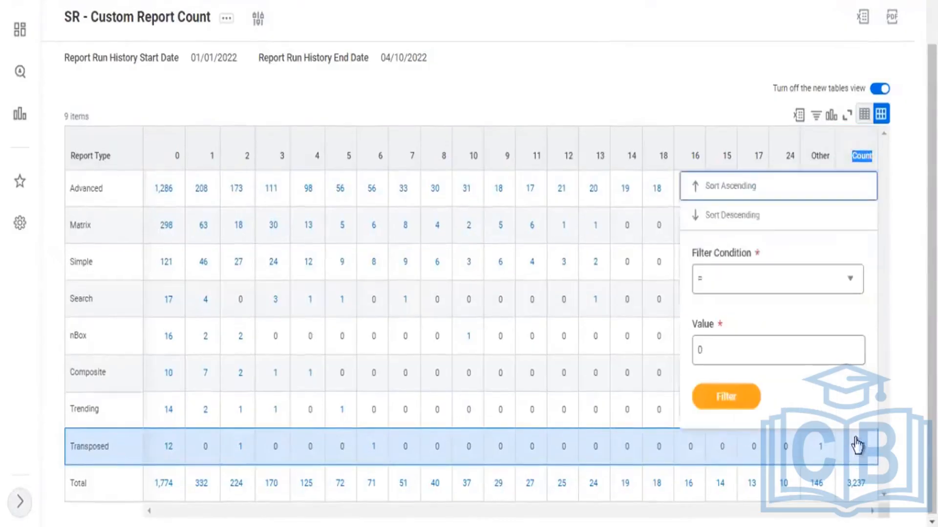
pyautogui.click(860, 451)
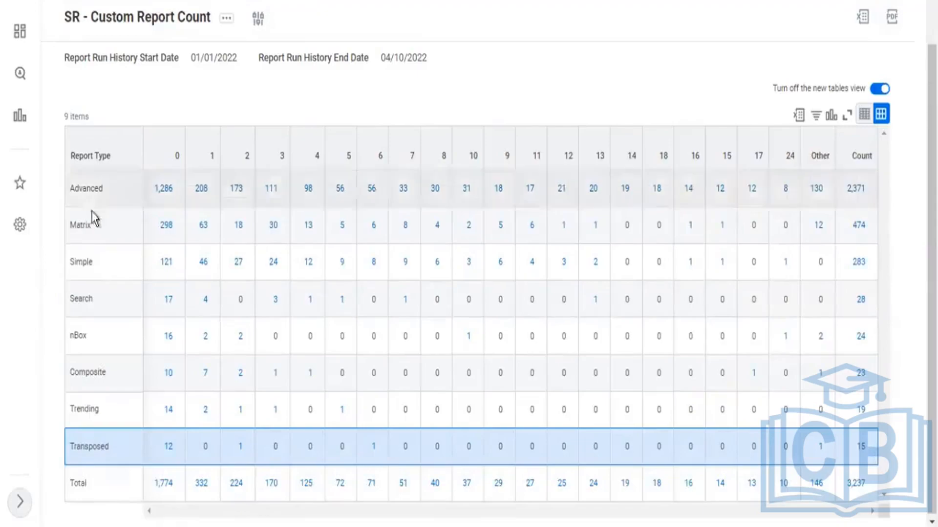
pyautogui.moveTo(96, 192); pyautogui.dragTo(70, 189)
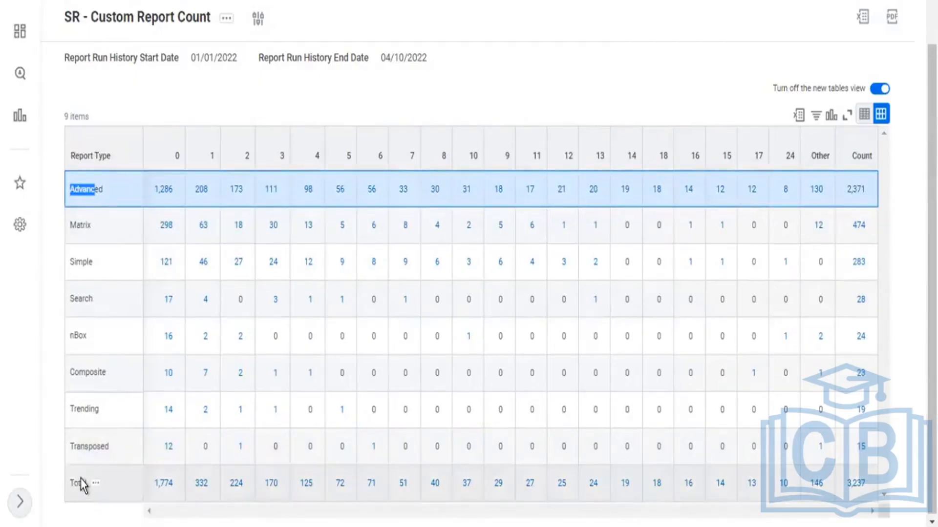
pyautogui.moveTo(73, 484); pyautogui.dragTo(80, 483)
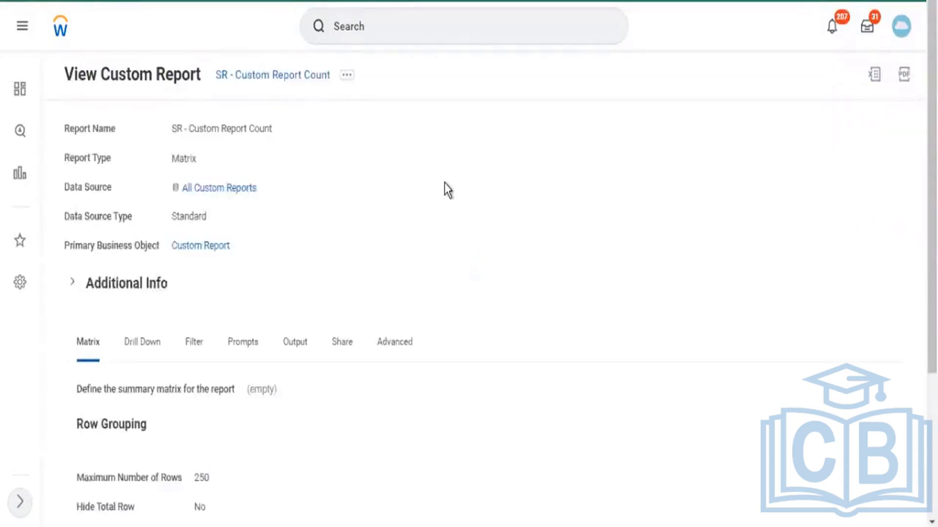
pyautogui.scroll(-4, 447, 188)
pyautogui.scroll(-10, 458, 178)
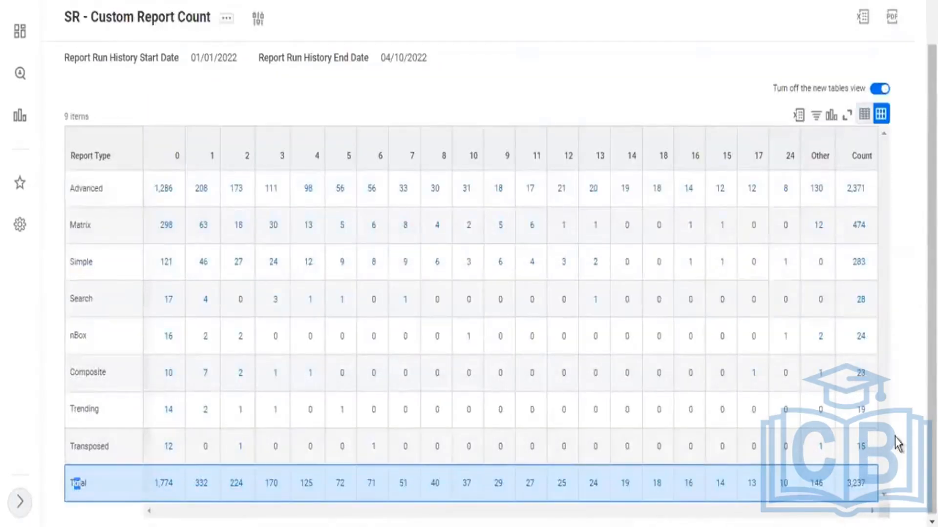
# - Trace the Transposed row across the execution-count columns 0, 6 and Other, leaving the columns unsorted and unfiltered
pyautogui.click(875, 456)
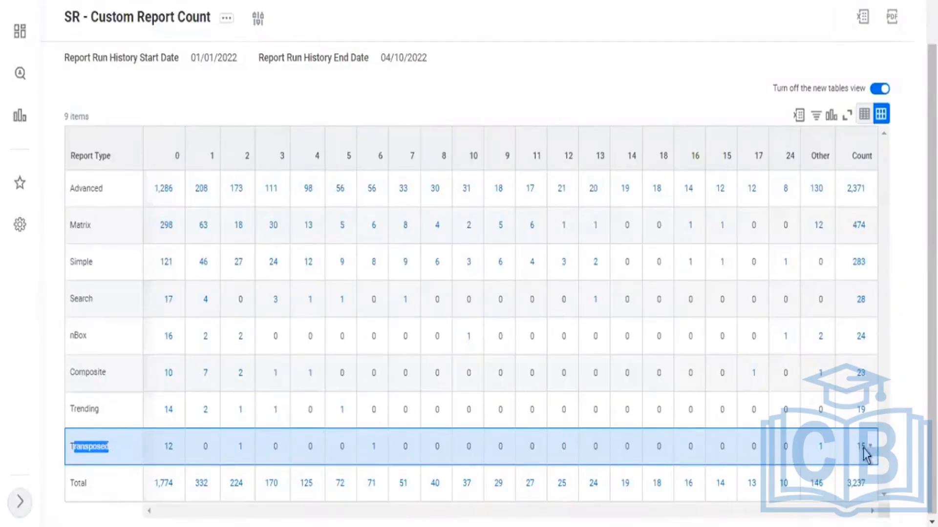
pyautogui.moveTo(185, 153); pyautogui.dragTo(816, 153)
pyautogui.click(647, 90)
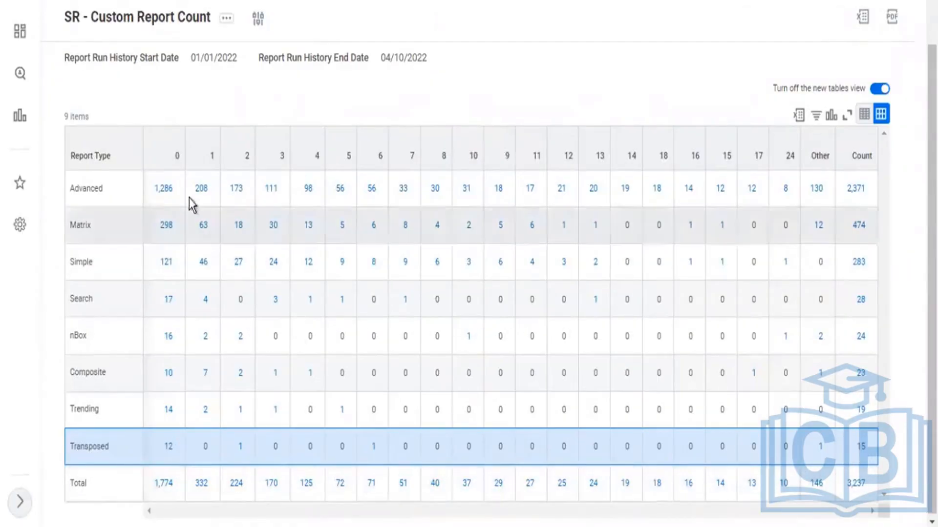
pyautogui.click(180, 160)
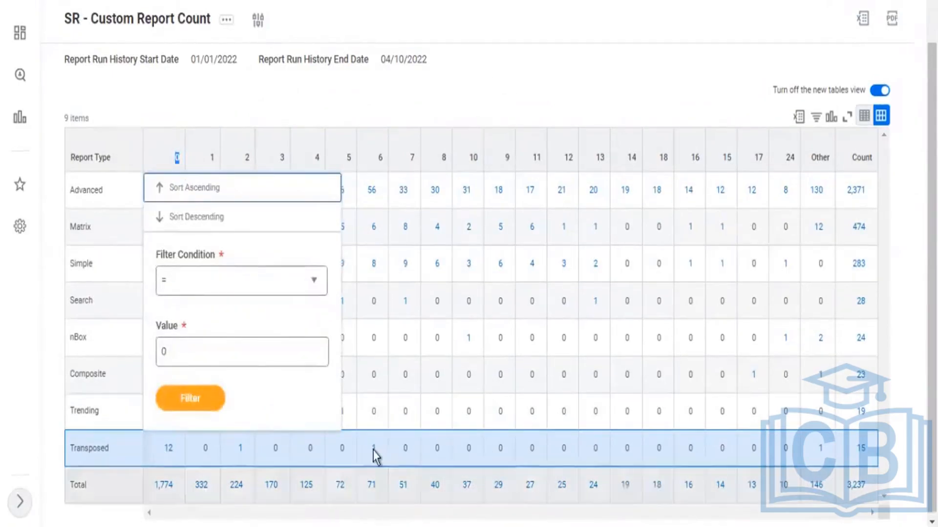
pyautogui.click(384, 165)
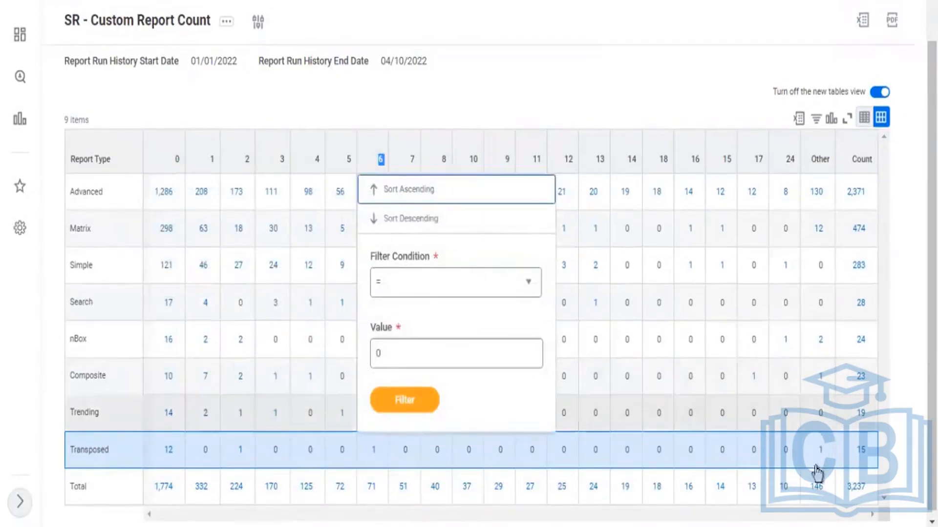
pyautogui.click(819, 160)
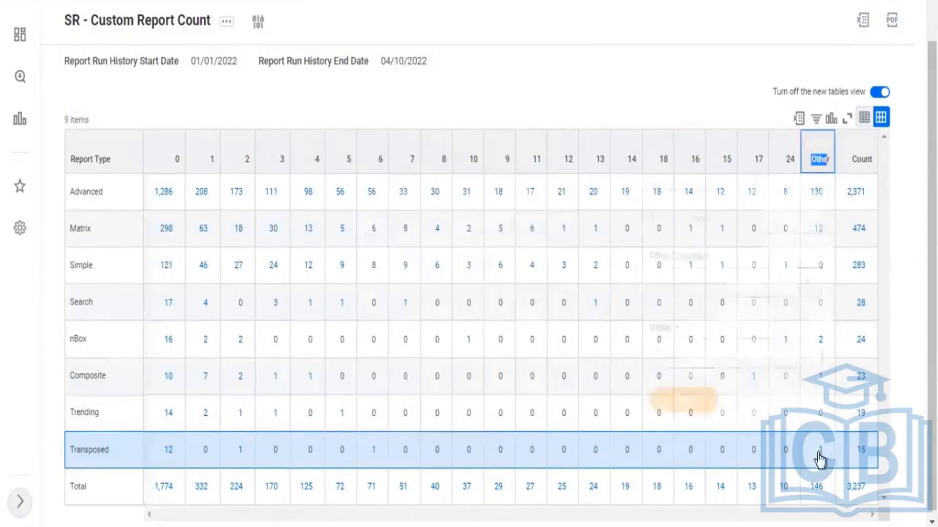
pyautogui.click(749, 96)
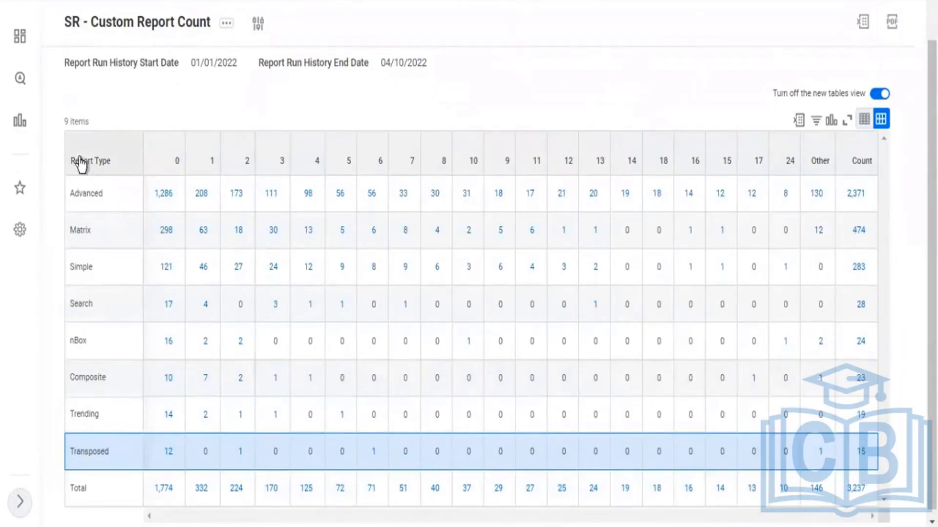
# - Compare the Report Type row heading in the output with the Number of Times Executed column grouping in the report definition
pyautogui.moveTo(76, 161); pyautogui.dragTo(99, 163)
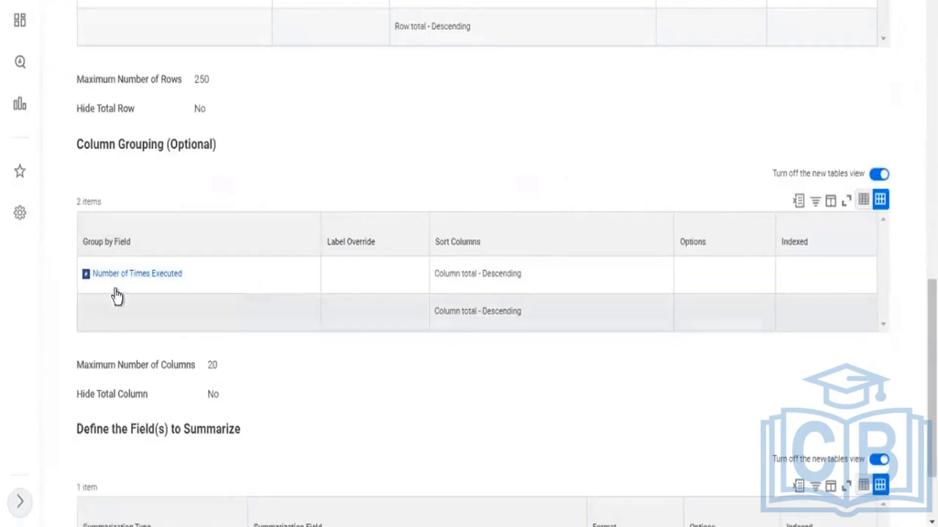
pyautogui.click(116, 291)
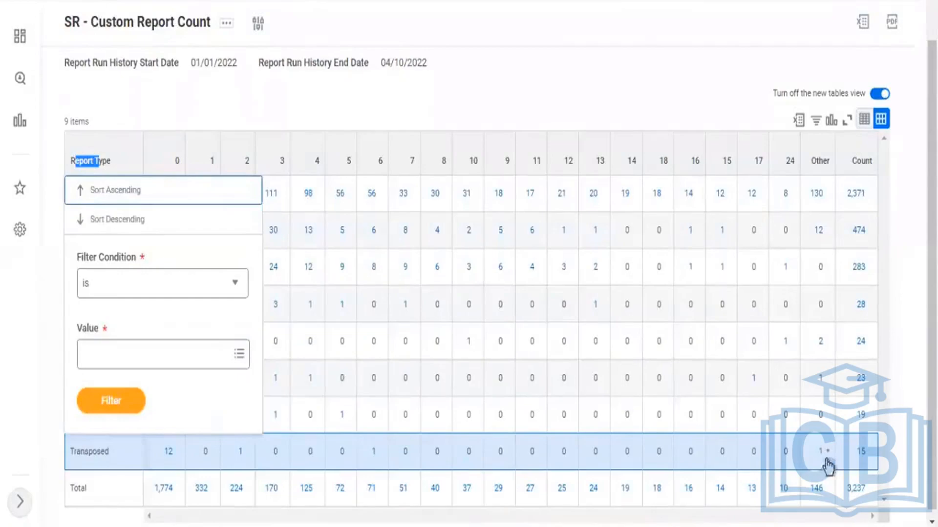
pyautogui.click(609, 51)
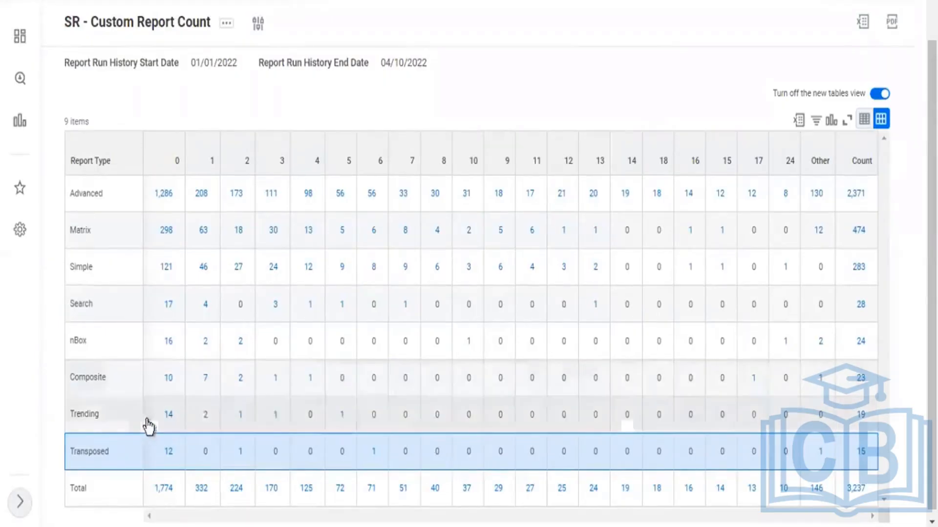
# - Drill into the Trending reports in the 0 executions column and examine the number of custom reports listed
pyautogui.click(148, 418)
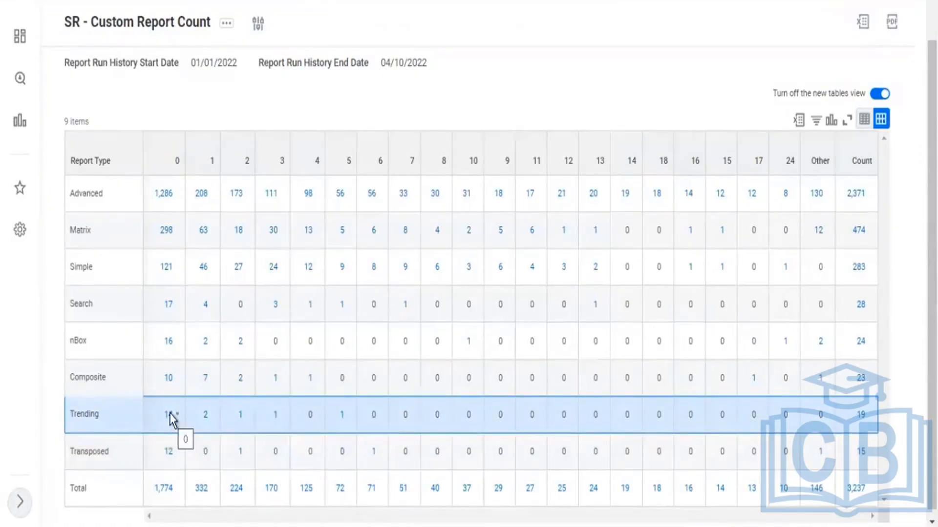
pyautogui.click(170, 415)
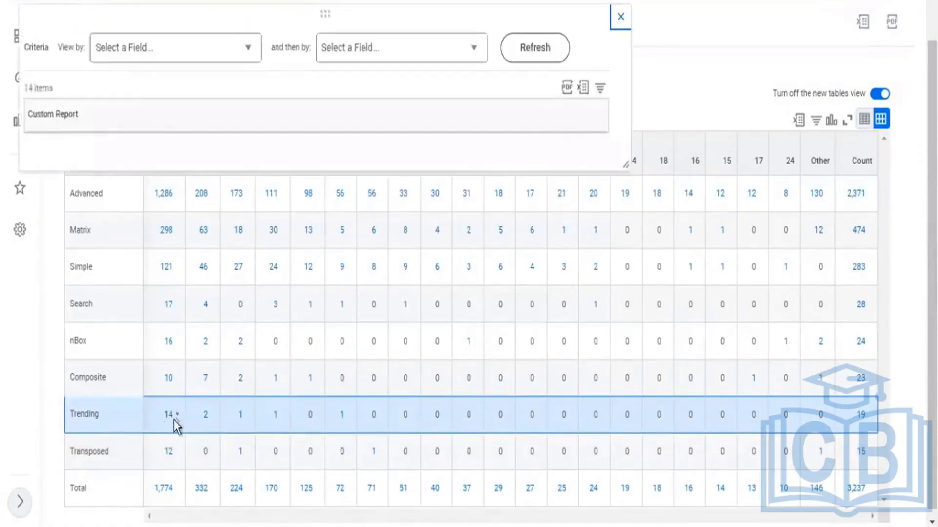
pyautogui.doubleClick(29, 88)
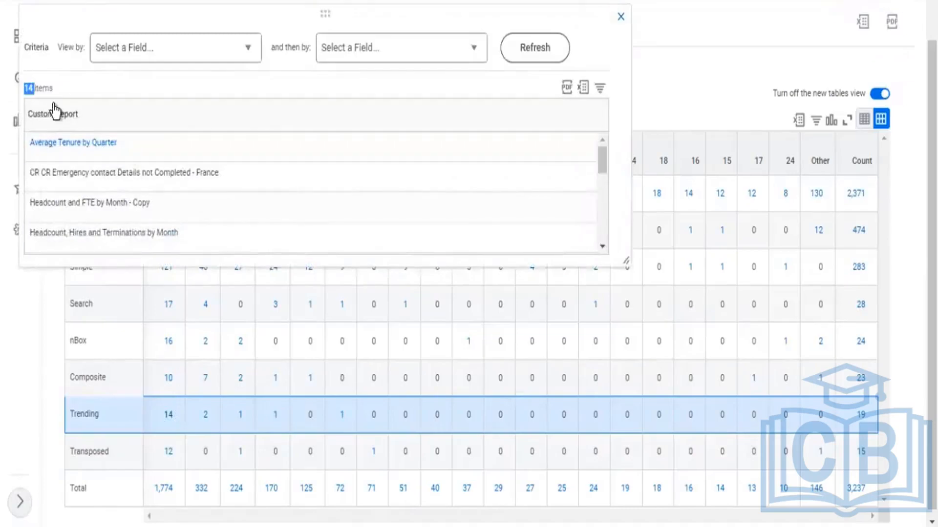
# - Enlarge the drill-down list of Trending reports with 0 executions, read through the custom report names, and close the list
pyautogui.moveTo(54, 110); pyautogui.dragTo(71, 96)
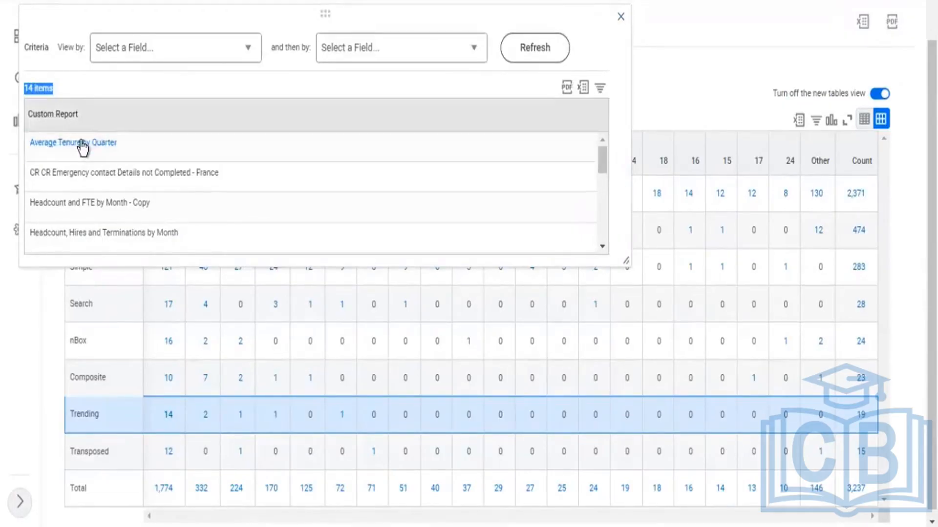
pyautogui.moveTo(628, 262); pyautogui.dragTo(712, 390)
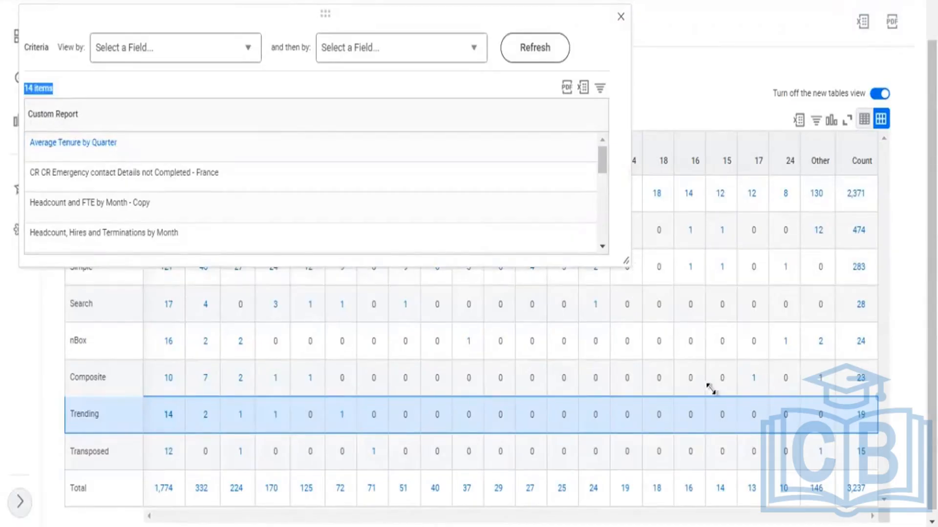
pyautogui.moveTo(225, 172)
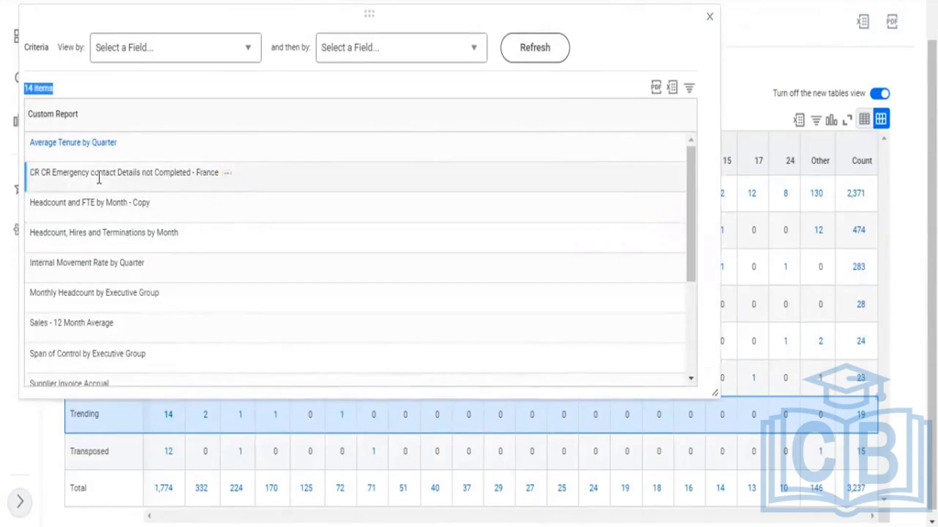
pyautogui.doubleClick(120, 173)
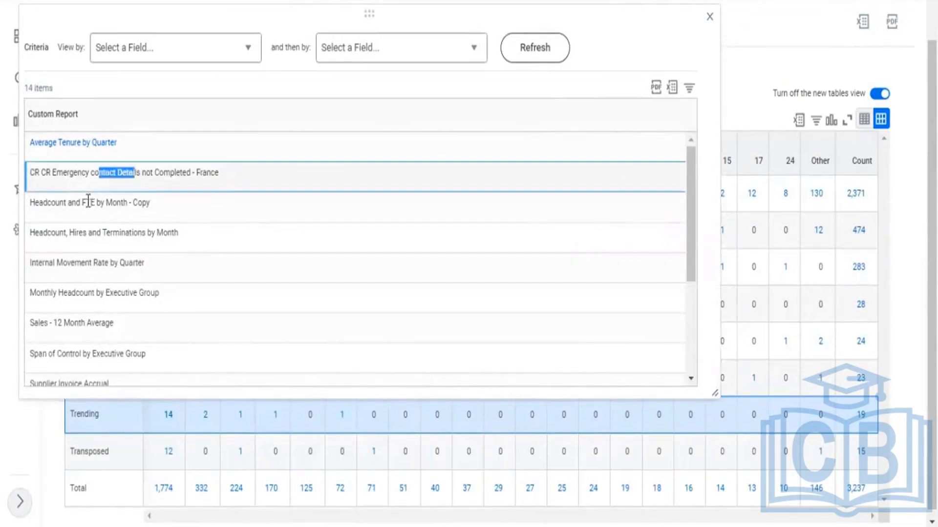
pyautogui.moveTo(85, 203); pyautogui.dragTo(30, 232)
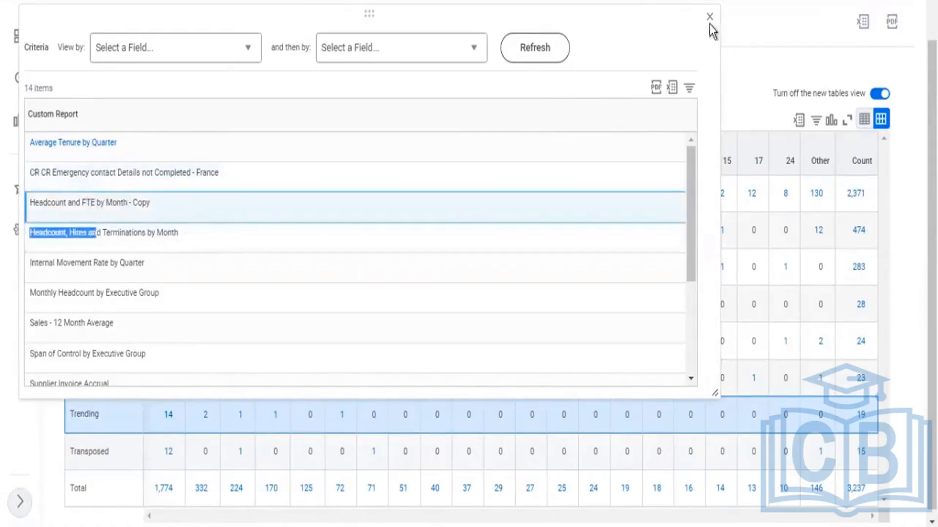
pyautogui.click(915, 413)
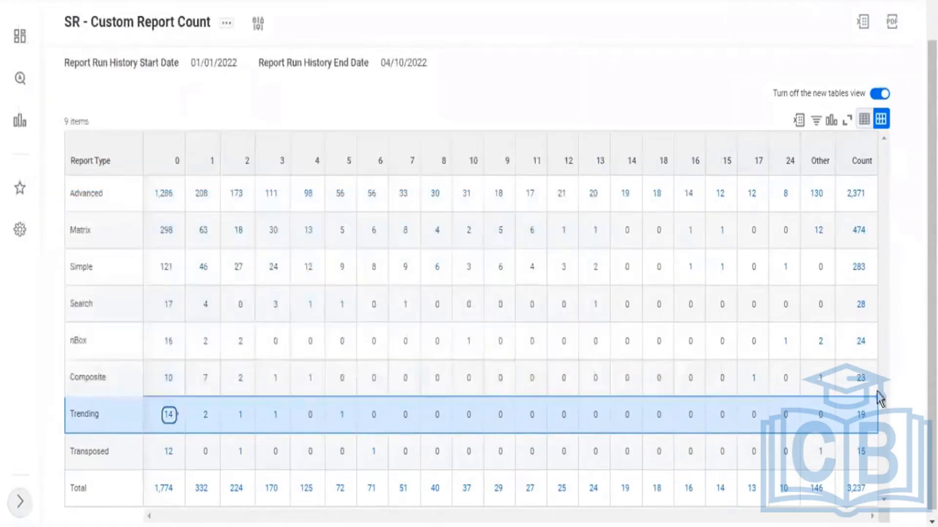
# - Review the Row Grouping section of the report definition, including the Report Type field and the empty grouping rows
pyautogui.scroll(-1, 901, 289)
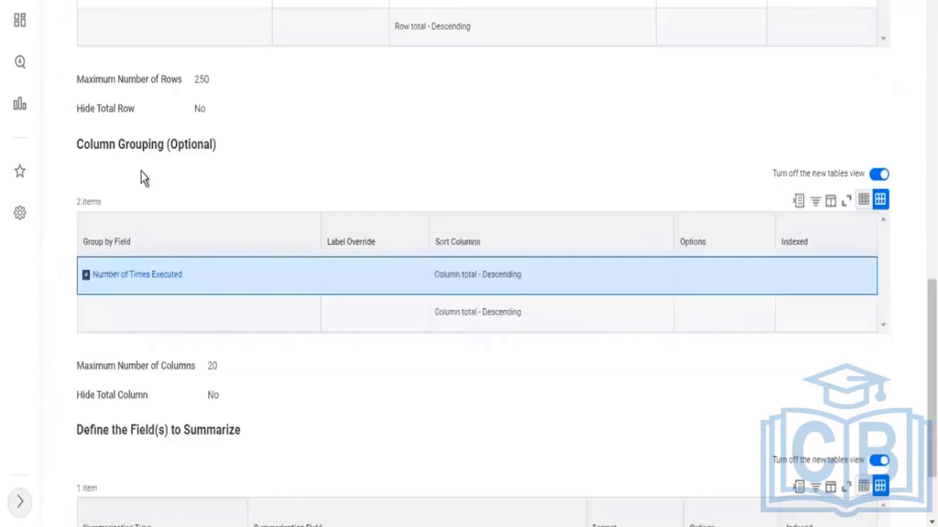
pyautogui.scroll(7, 142, 155)
pyautogui.moveTo(104, 185)
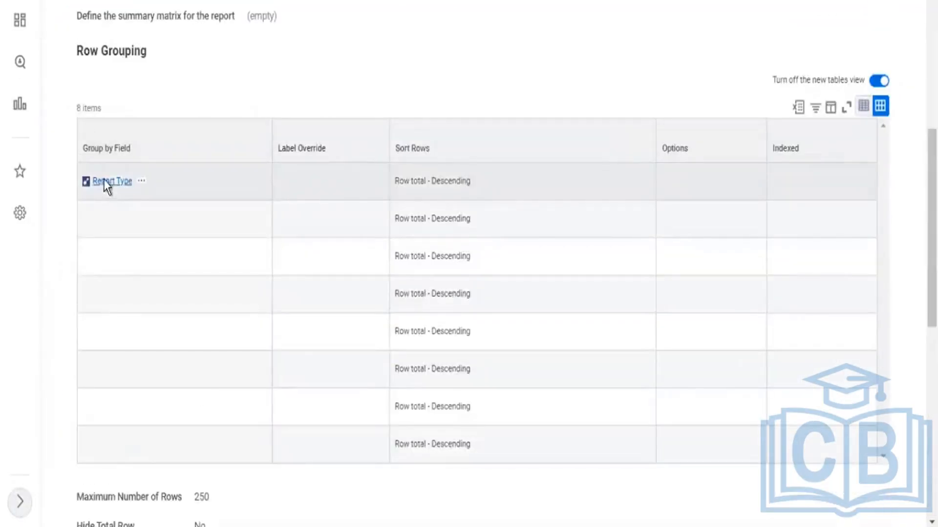
pyautogui.click(147, 224)
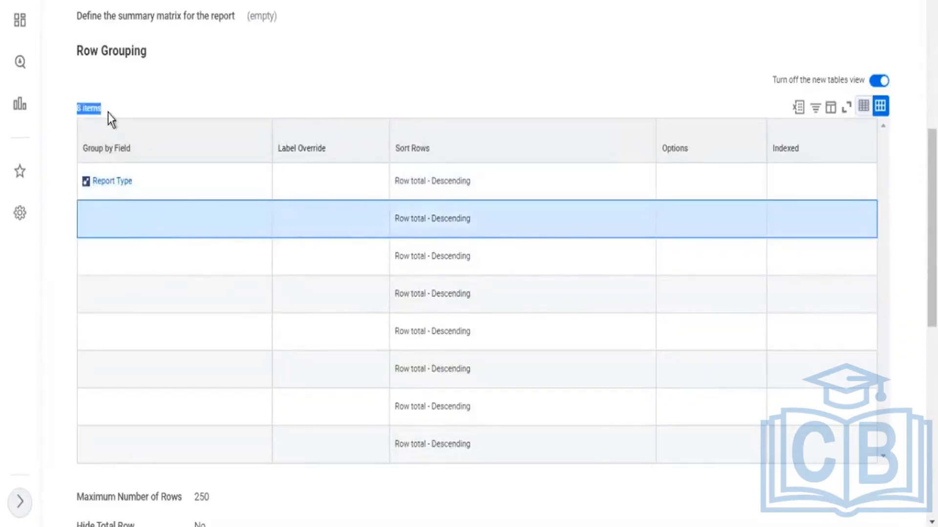
pyautogui.moveTo(89, 49); pyautogui.dragTo(139, 54)
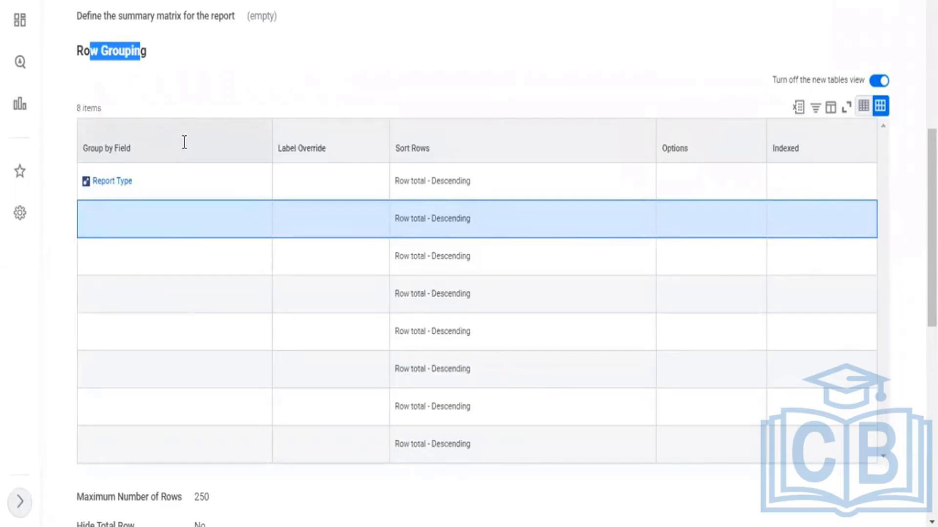
pyautogui.scroll(7, 465, 189)
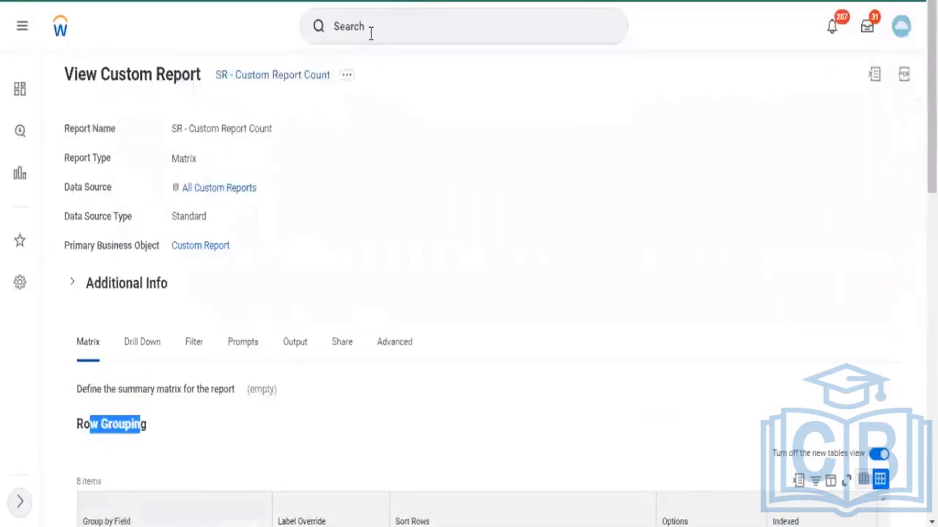
# - Open the Create Custom Report task and choose Matrix as the report type
pyautogui.click(374, 28)
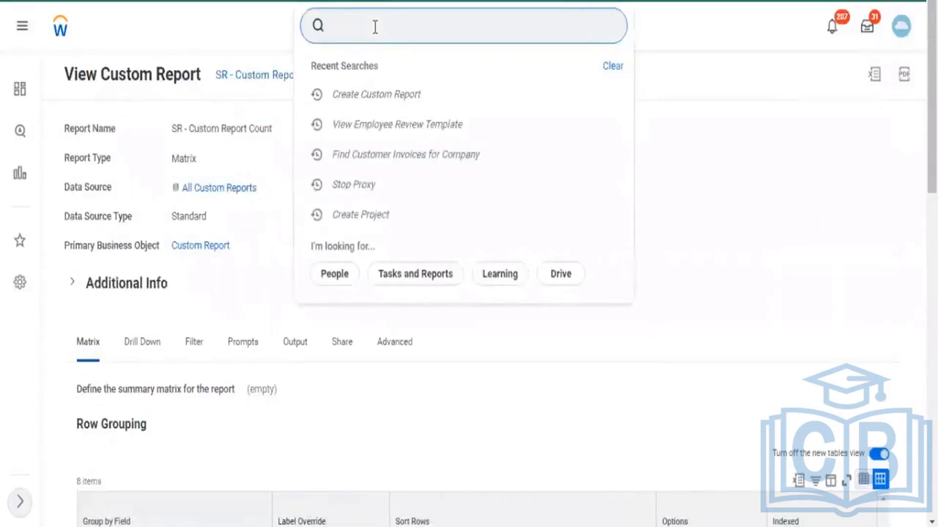
pyautogui.write('create custom report')
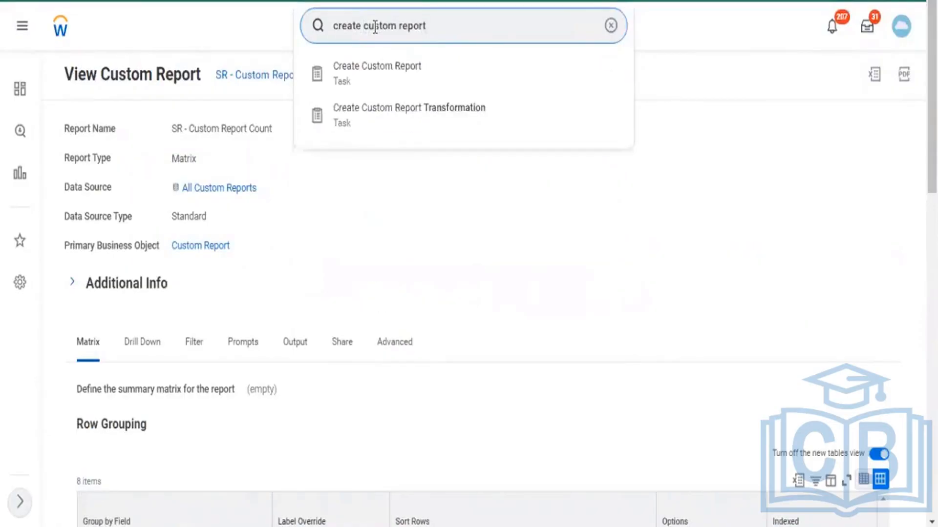
pyautogui.press('Down')
pyautogui.press('Return')
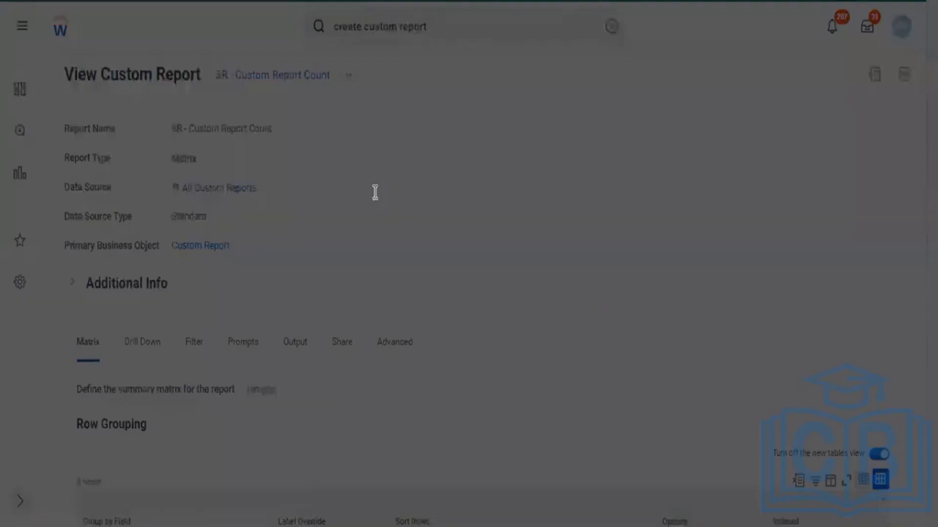
pyautogui.click(173, 199)
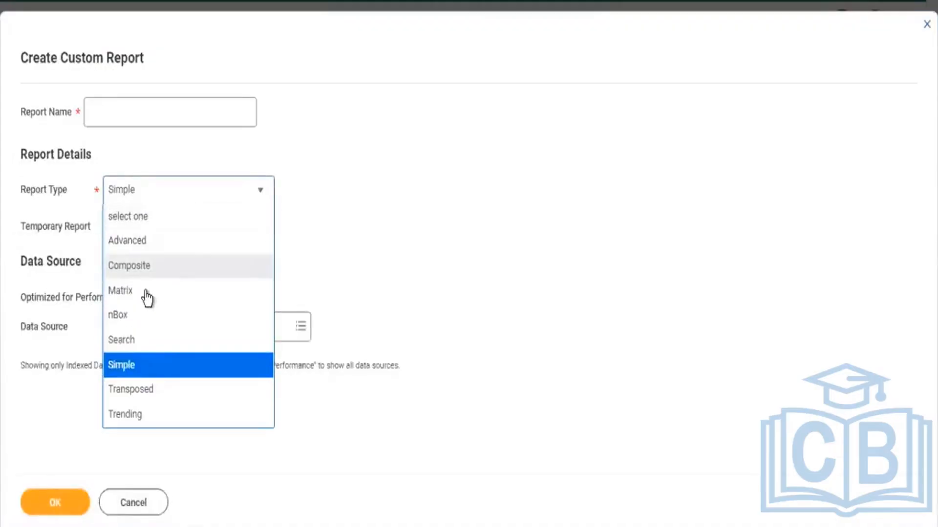
pyautogui.click(144, 296)
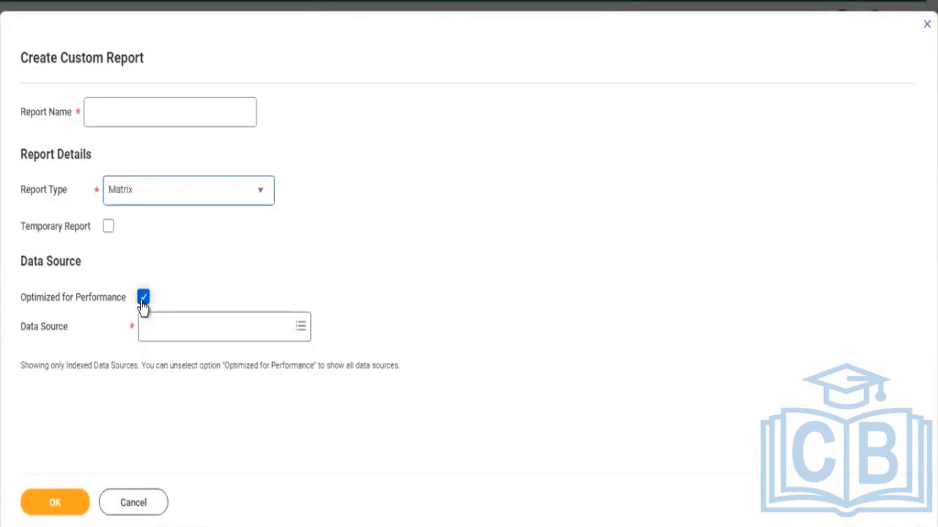
# - Turn off Optimized for Performance and search the data sources for "all acti and term work"
pyautogui.click(142, 299)
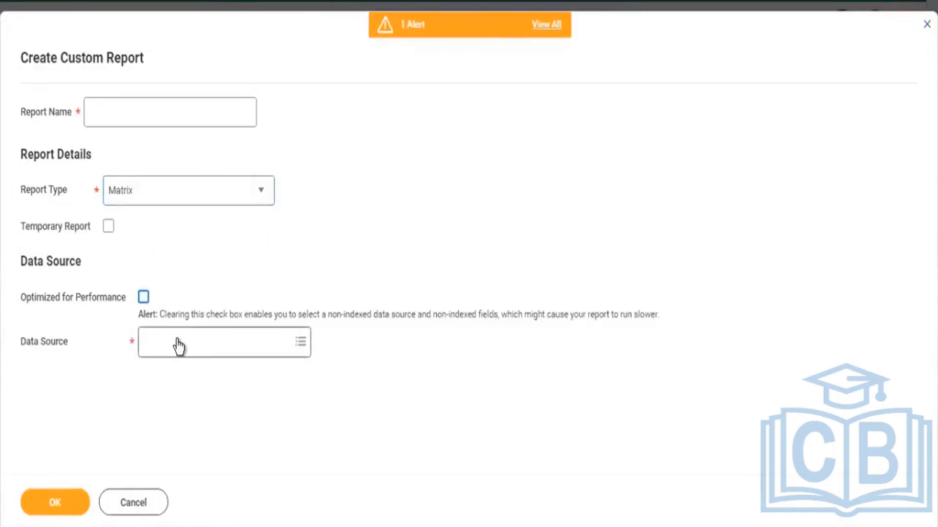
pyautogui.click(179, 347)
pyautogui.write('all ac')
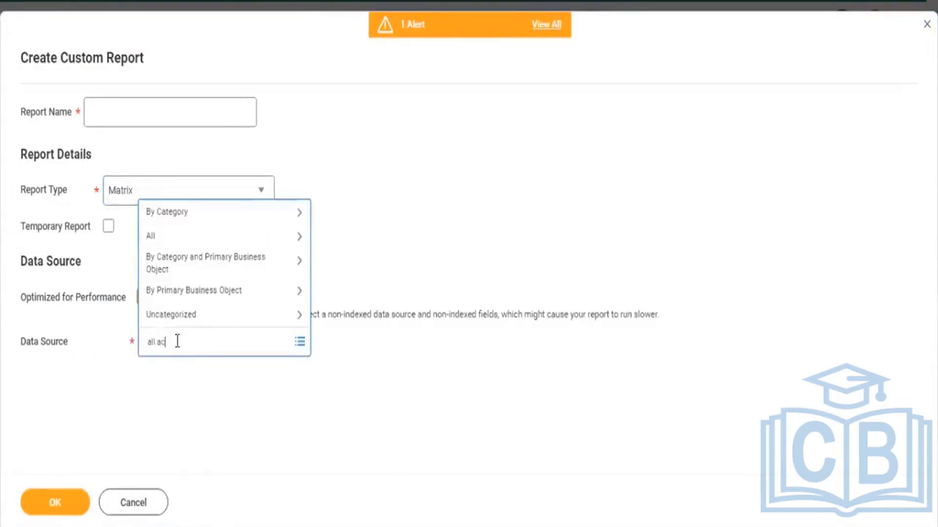
pyautogui.write('ti and term work')
pyautogui.press('Return')
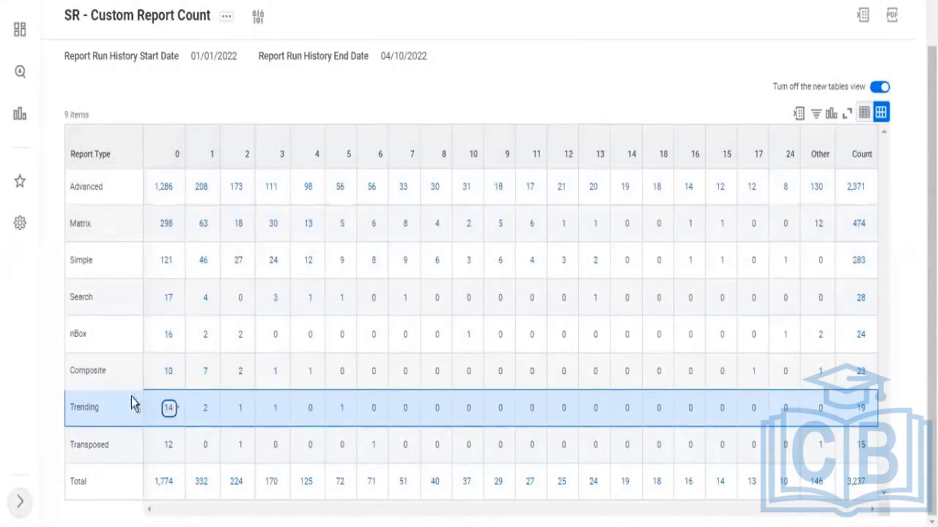
# - Trace the Trending row to the 0 executions column and open the definition of SR - Custom Report Count
pyautogui.moveTo(75, 405); pyautogui.dragTo(167, 414)
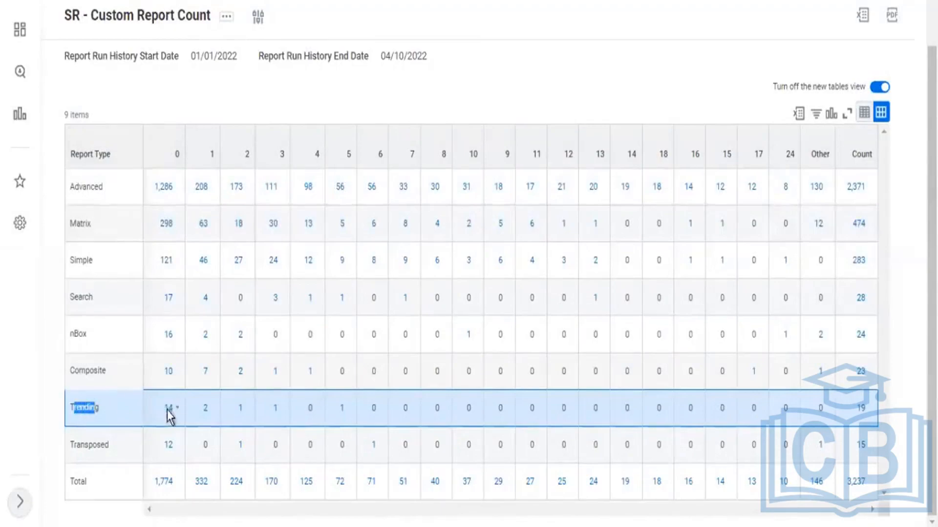
pyautogui.click(176, 161)
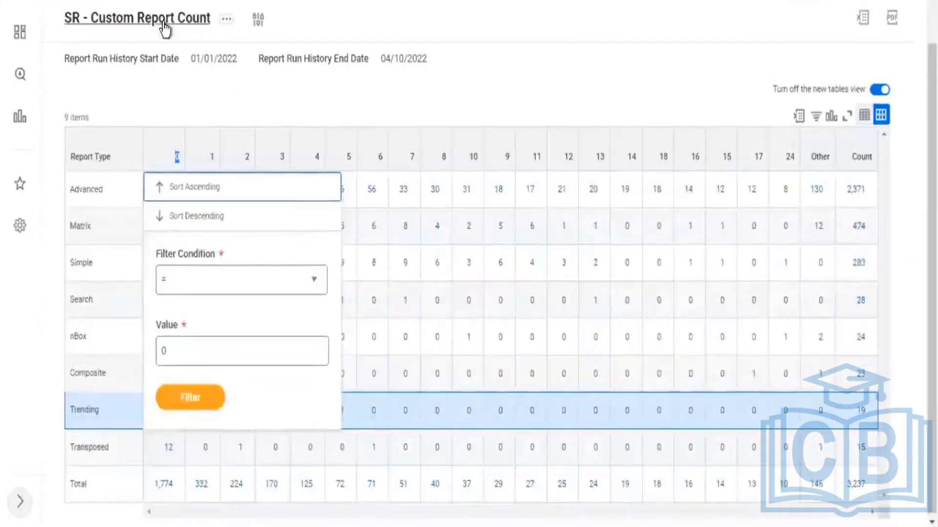
pyautogui.click(164, 23)
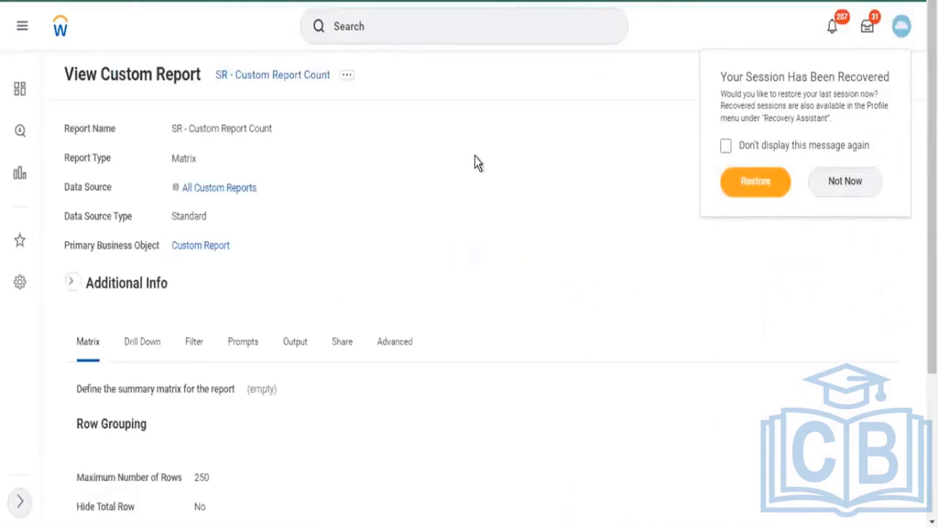
# - Examine the Row Grouping, Column Grouping and Define the Field(s) to Summarize sections of the definition, including the Count summarization type
pyautogui.scroll(-5, 472, 161)
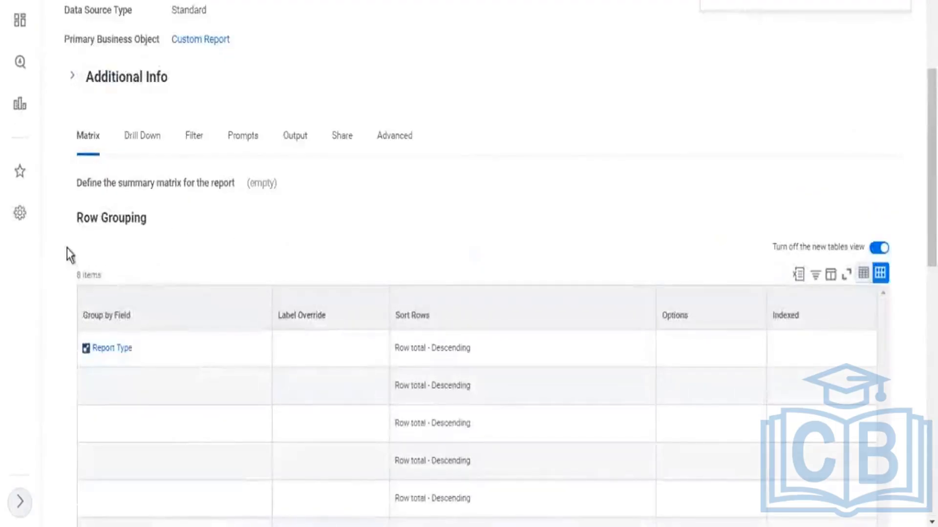
pyautogui.moveTo(71, 227); pyautogui.dragTo(207, 220)
pyautogui.scroll(-10, 586, 142)
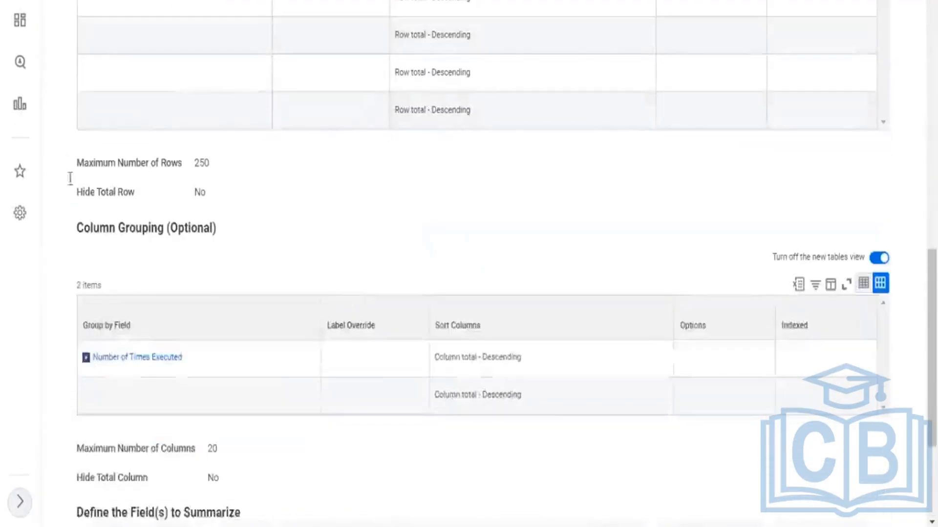
pyautogui.moveTo(90, 228); pyautogui.dragTo(170, 228)
pyautogui.scroll(-4, 374, 186)
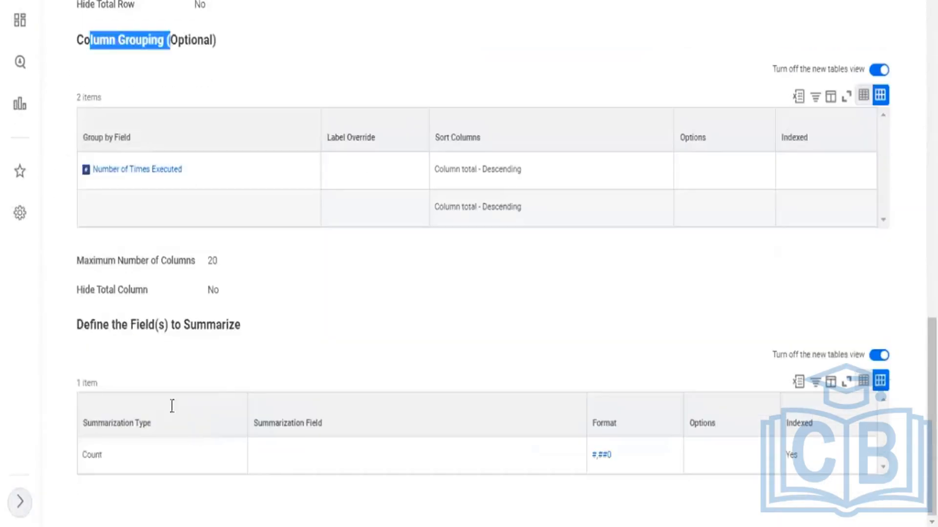
pyautogui.moveTo(159, 317); pyautogui.dragTo(243, 325)
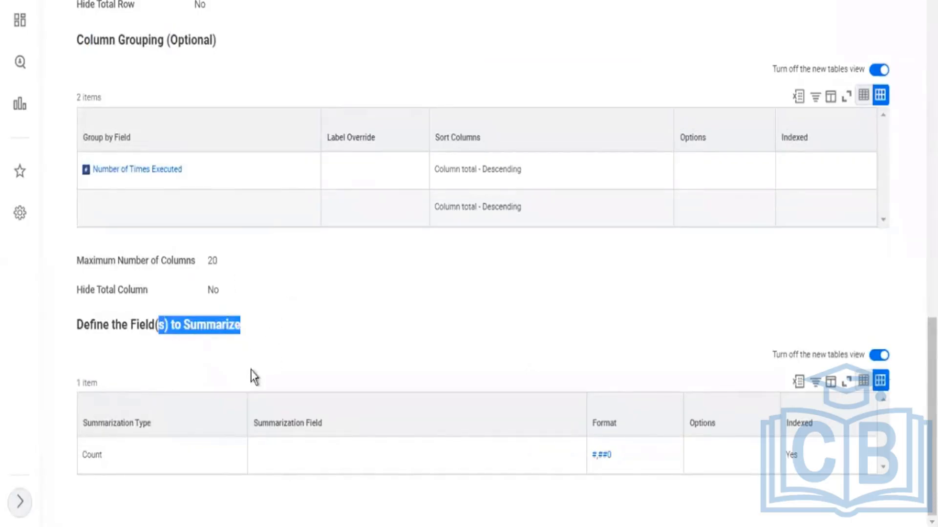
pyautogui.scroll(5, 280, 78)
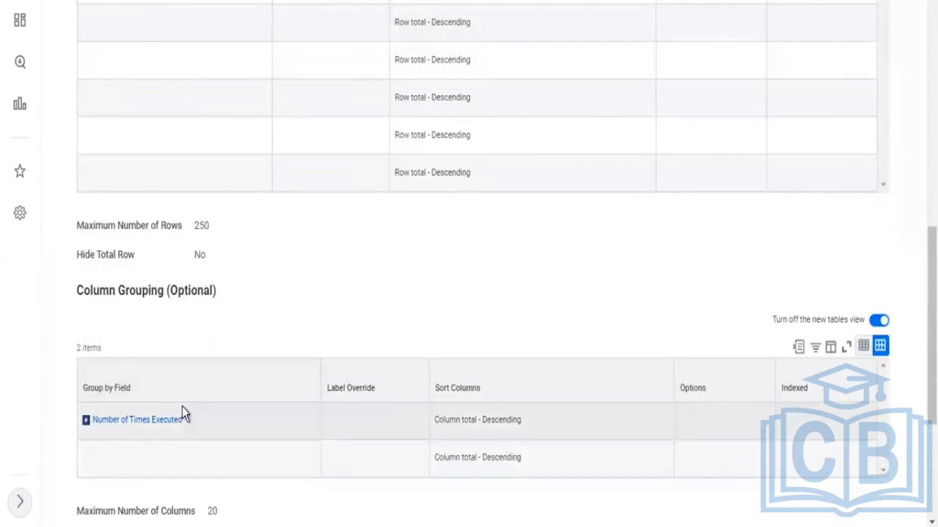
pyautogui.scroll(-5, 184, 356)
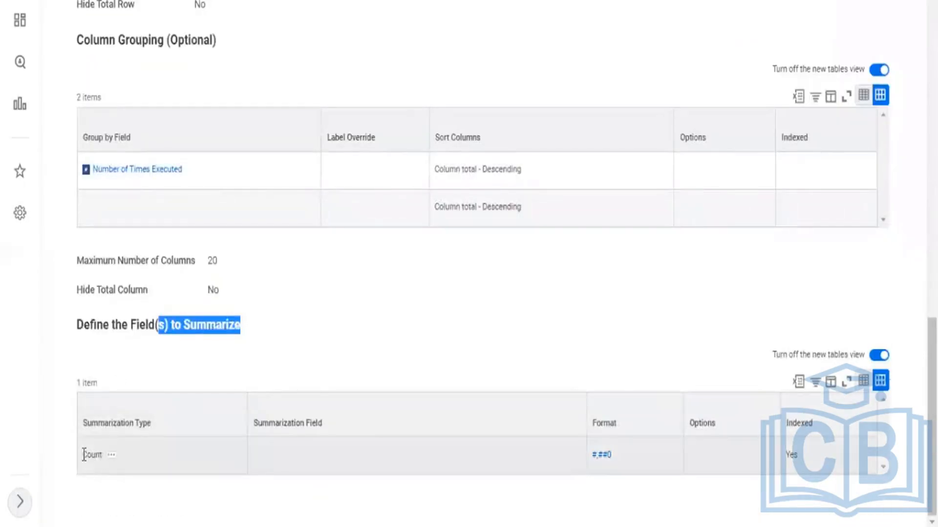
pyautogui.moveTo(100, 456); pyautogui.dragTo(74, 439)
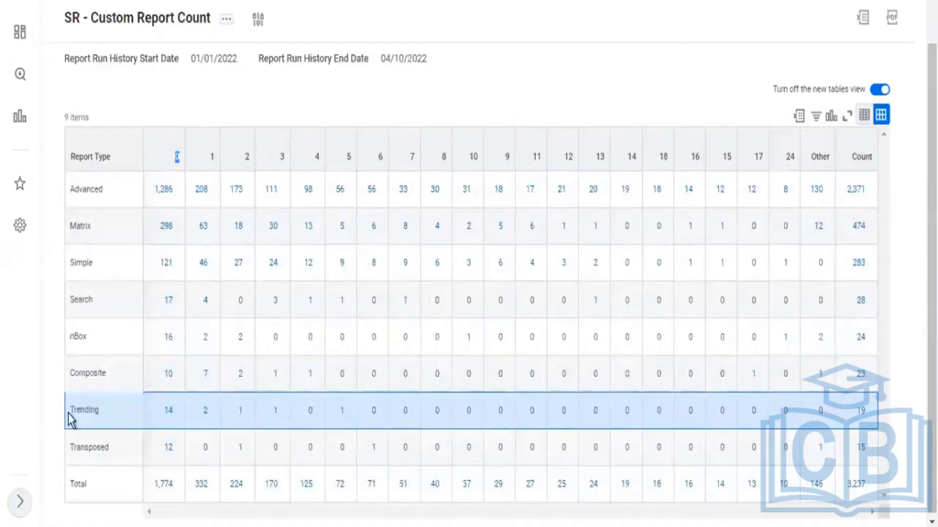
# - Trace the Trending row against columns 0 and 1 and the Simple row against column 4, leaving the columns unsorted and unfiltered
pyautogui.moveTo(71, 420); pyautogui.dragTo(93, 412)
pyautogui.click(178, 161)
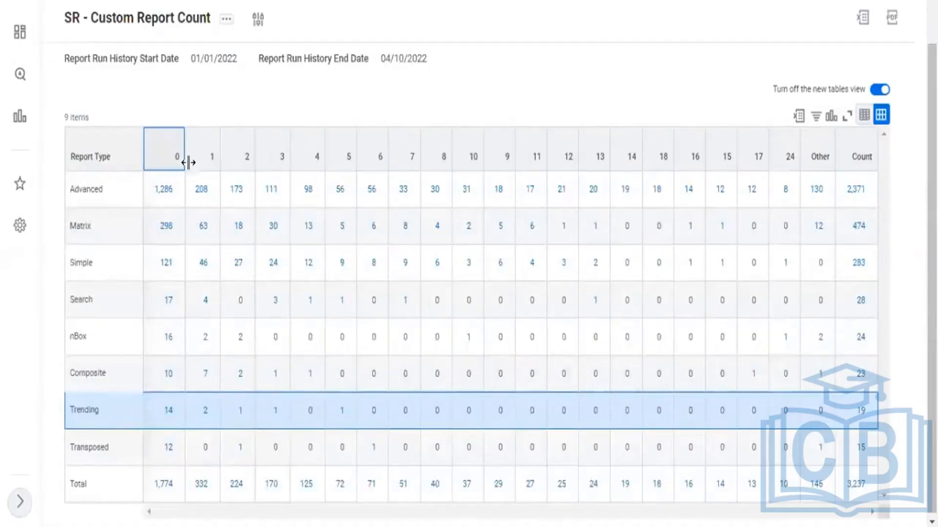
pyautogui.moveTo(72, 411); pyautogui.dragTo(90, 409)
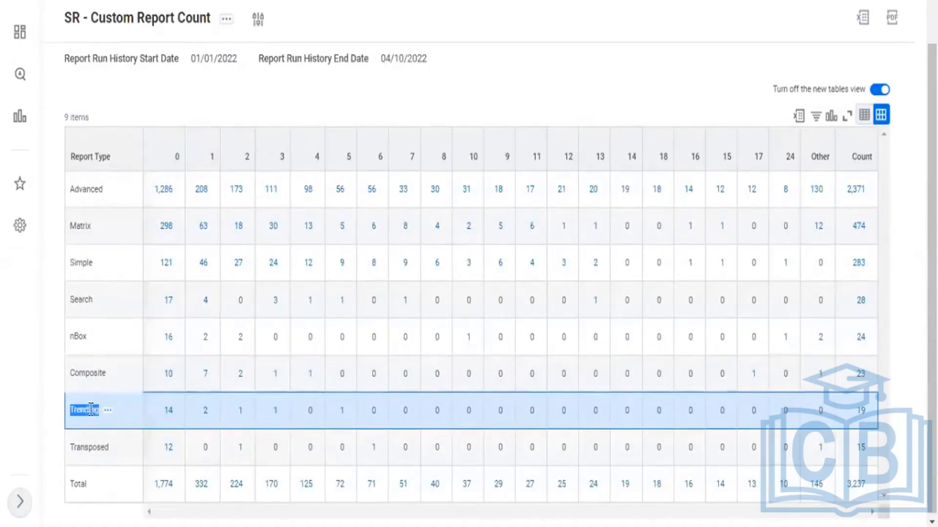
pyautogui.click(212, 156)
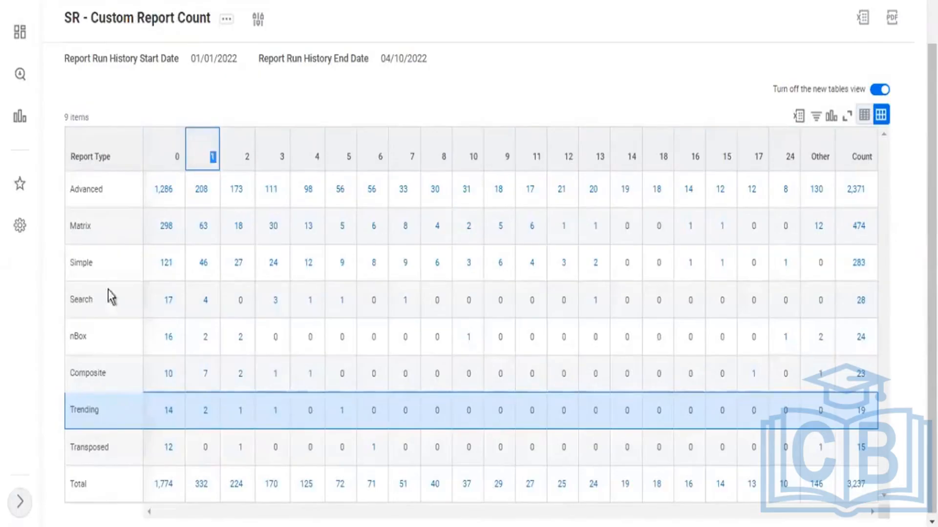
pyautogui.moveTo(74, 264); pyautogui.dragTo(93, 264)
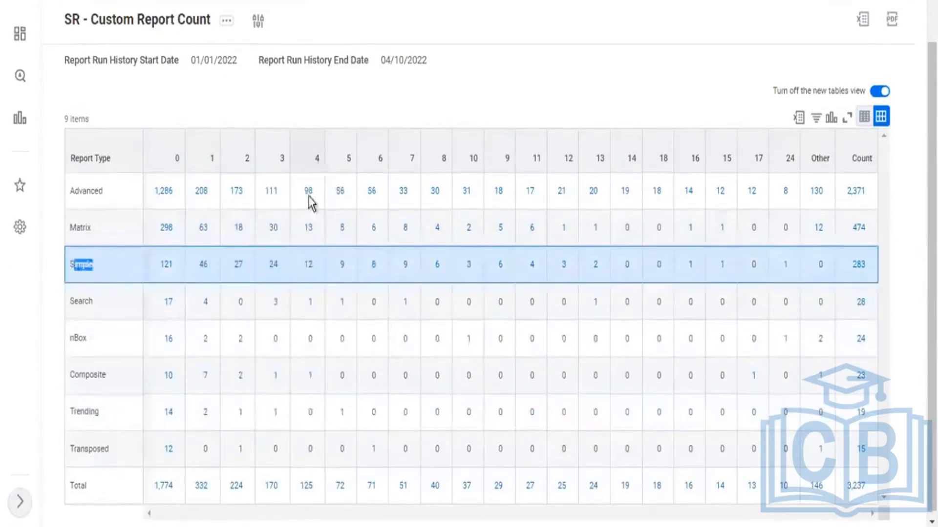
pyautogui.click(315, 157)
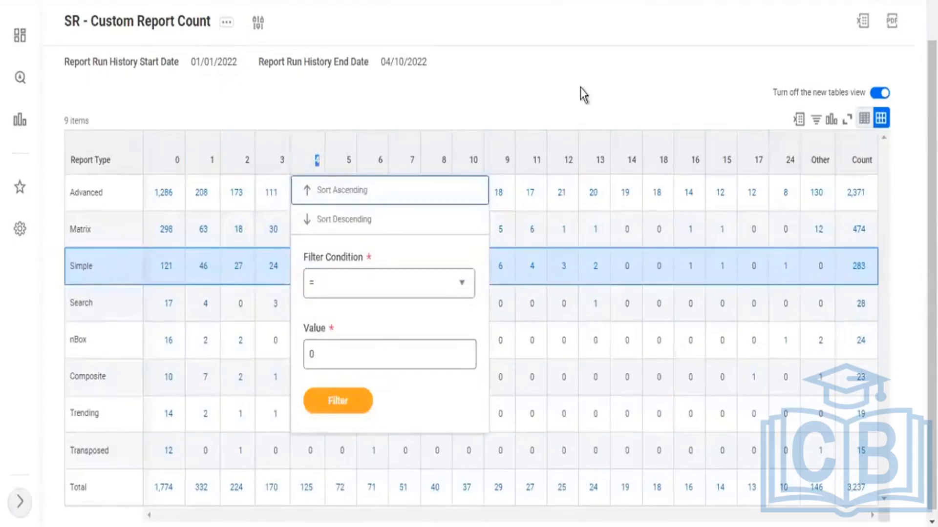
pyautogui.click(584, 94)
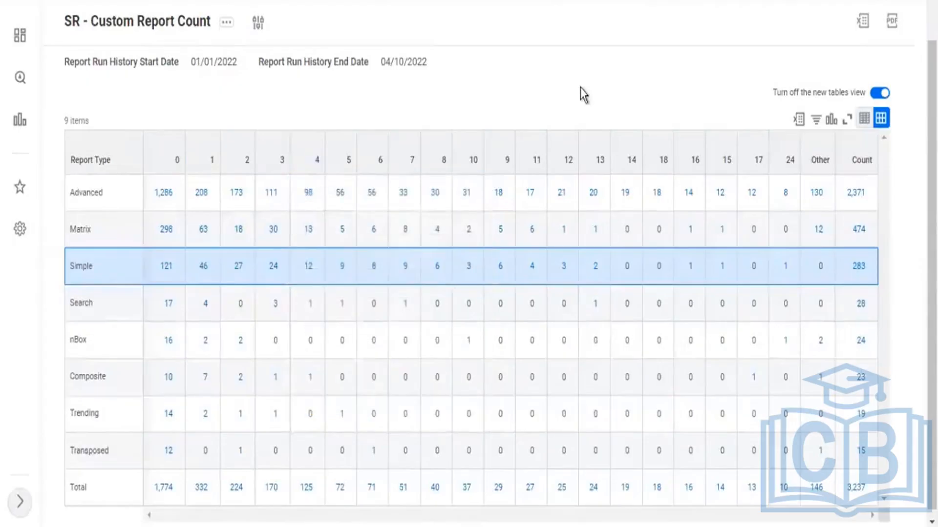
# - Examine the Report Type, execution-count and Count column headings, leaving Count unsorted and unfiltered, and relate them to the report definition's groupings and summarization
pyautogui.moveTo(76, 164); pyautogui.dragTo(99, 163)
pyautogui.moveTo(180, 163); pyautogui.dragTo(691, 160)
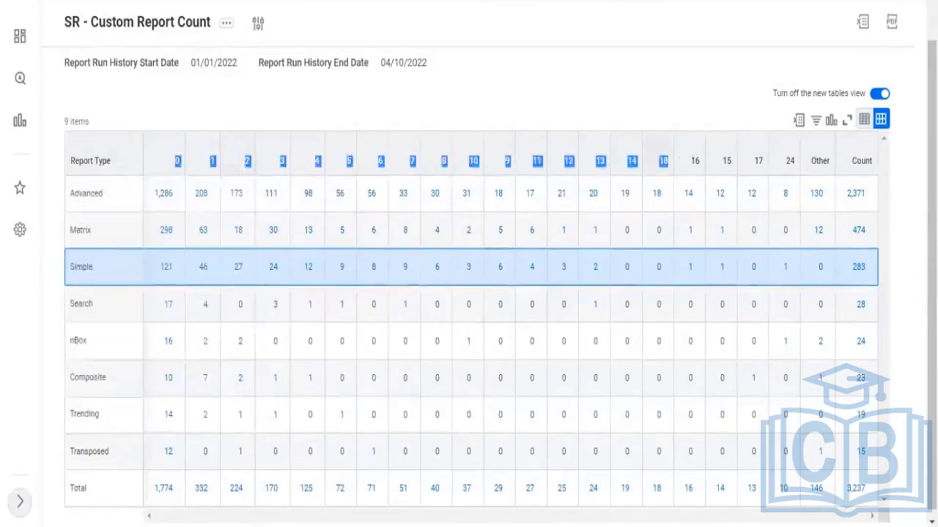
pyautogui.doubleClick(862, 160)
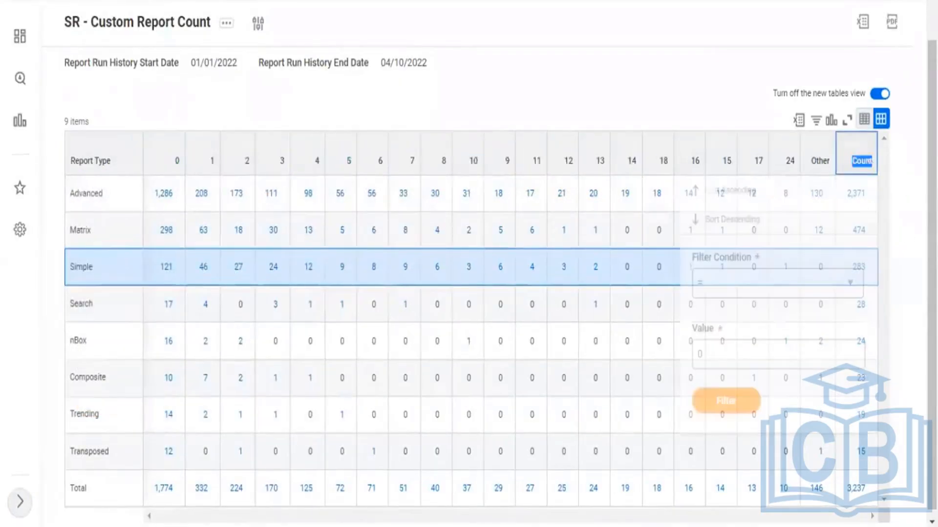
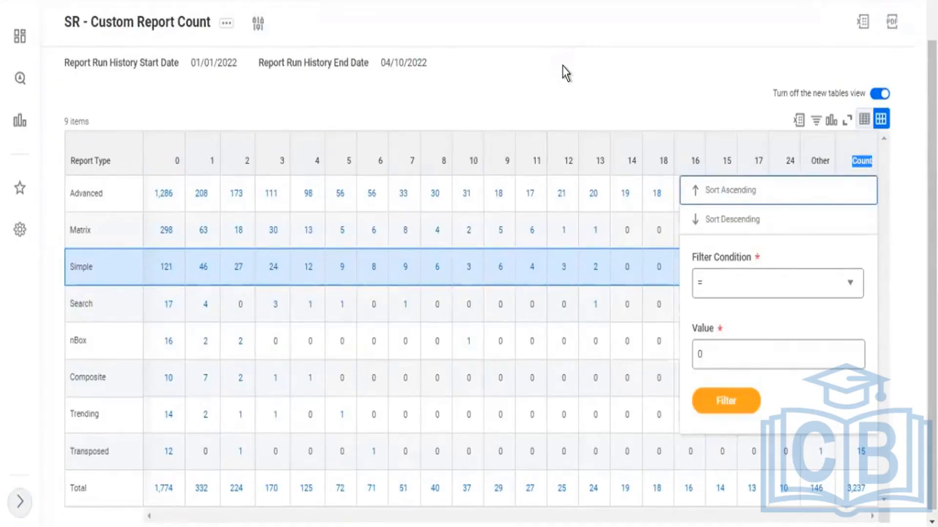
pyautogui.click(562, 65)
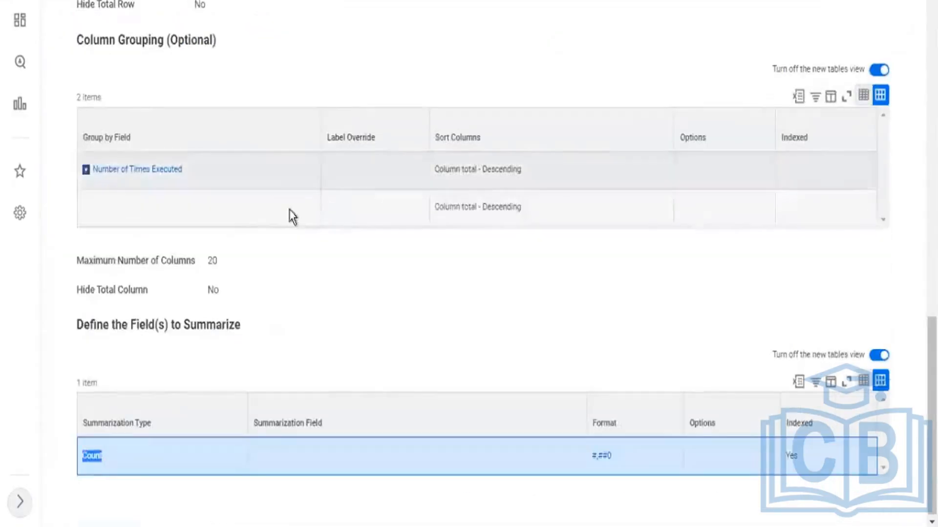
pyautogui.scroll(5, 281, 101)
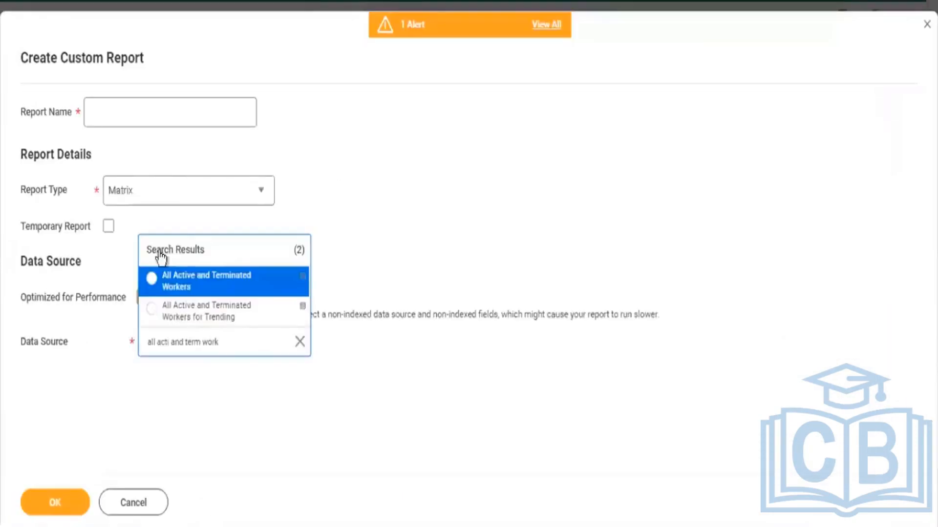
# - Select All Active and Terminated Workers as the data source and create the Matrix report as Worker Count Company
pyautogui.click(189, 292)
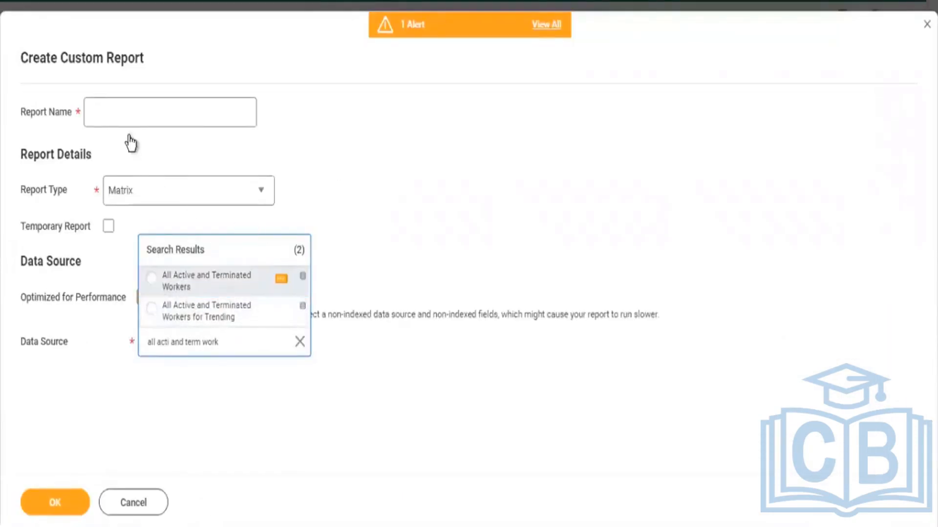
pyautogui.click(136, 113)
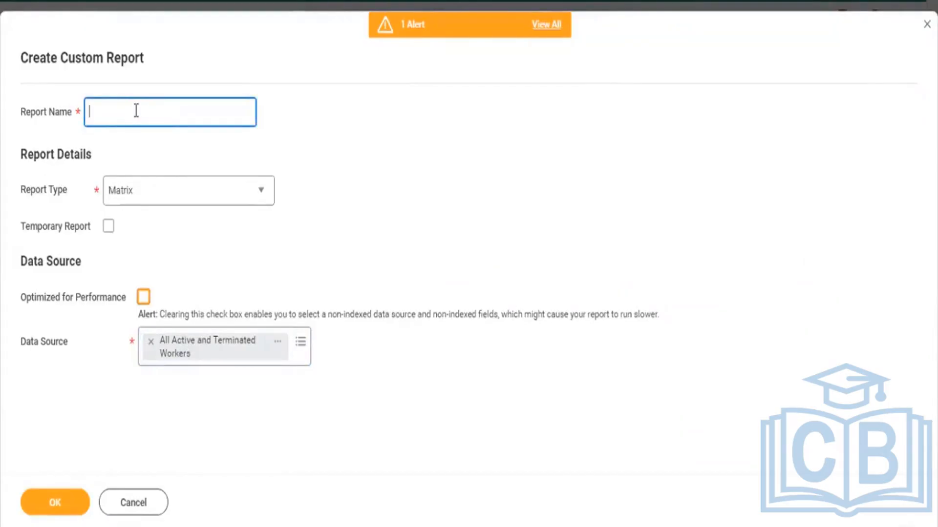
pyautogui.write('Worker Count Cp')
pyautogui.write('mpany')
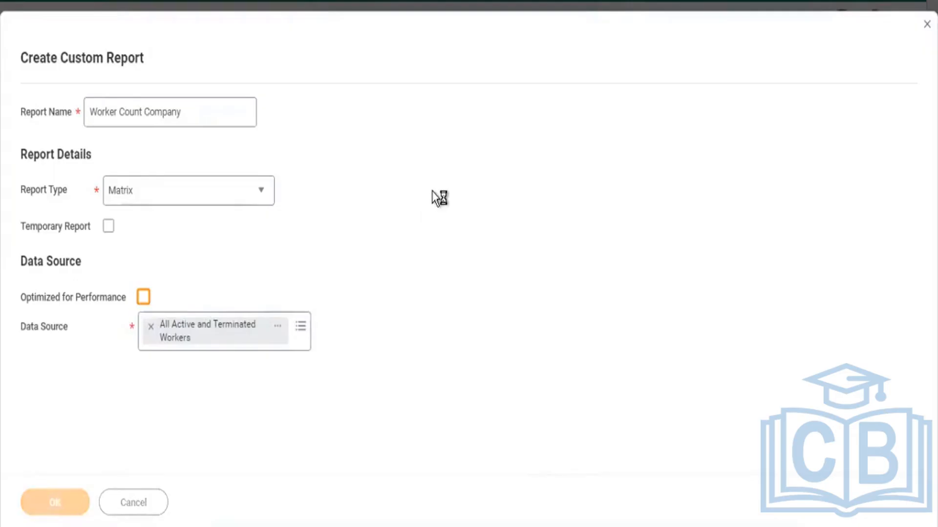
# - Set Company as the first Row Grouping field of the matrix
pyautogui.scroll(-5, 249, 350)
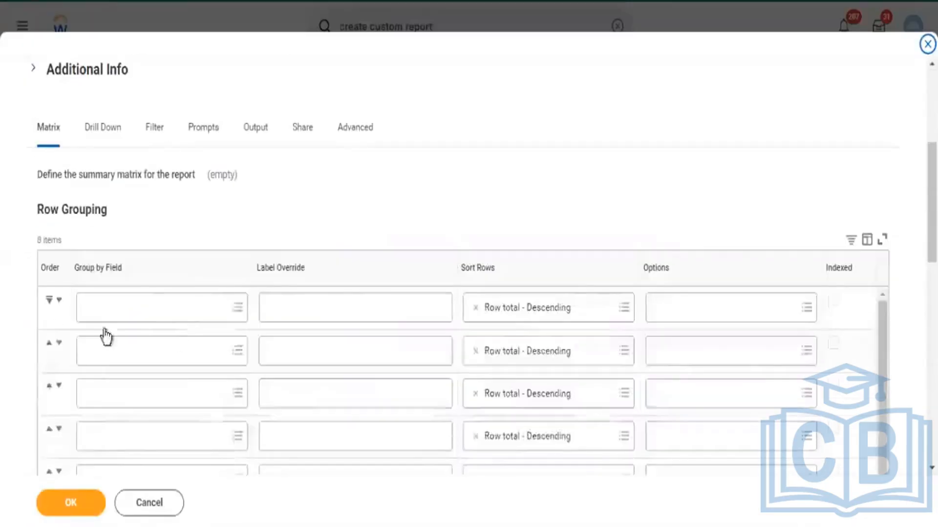
pyautogui.click(105, 308)
pyautogui.write('compa')
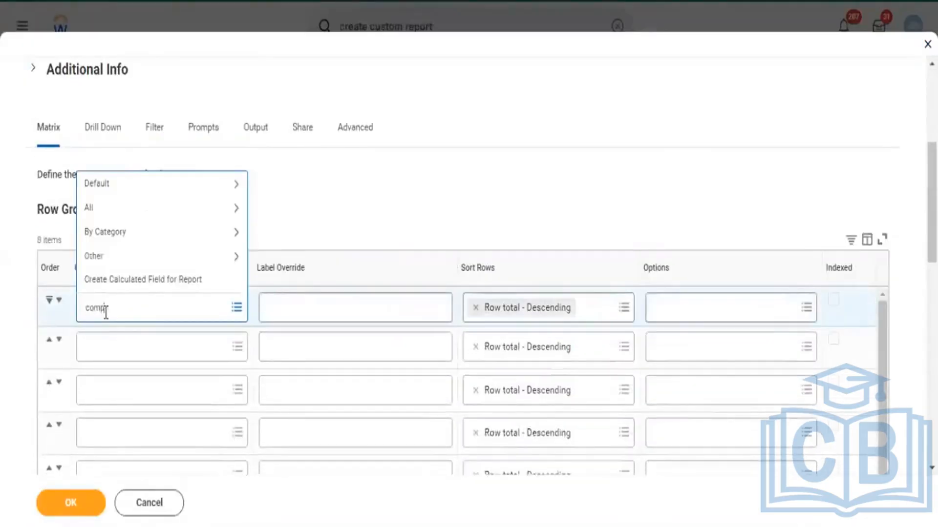
pyautogui.write('ny')
pyautogui.press('Return')
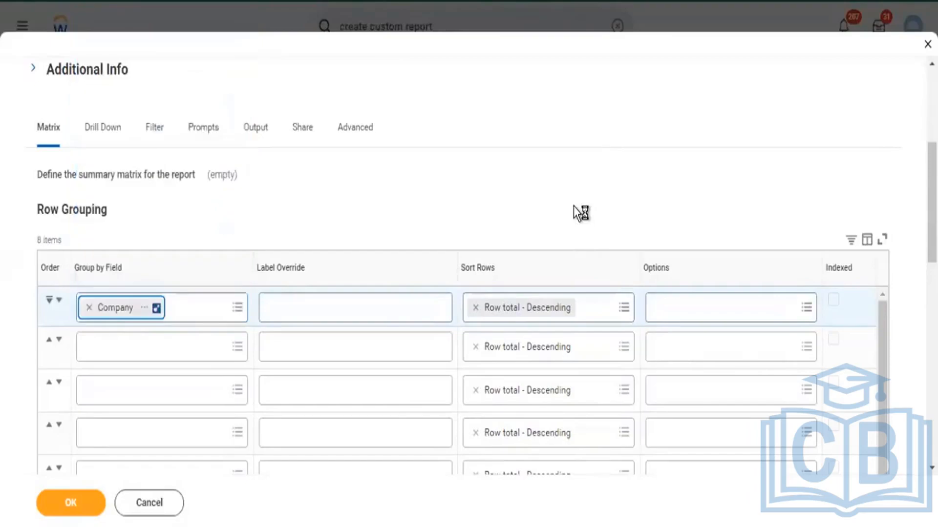
# - Set Location Address - Country as the second Row Grouping field
pyautogui.scroll(-1, 576, 207)
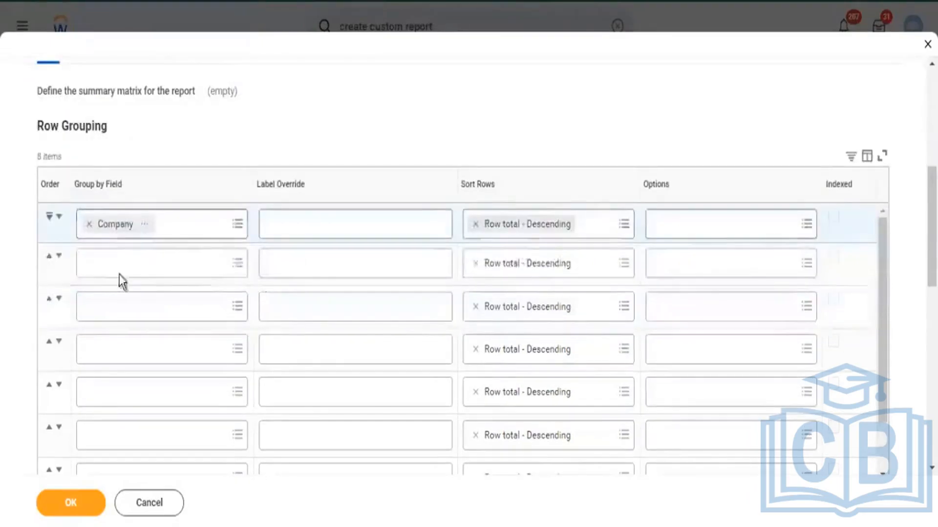
pyautogui.click(120, 268)
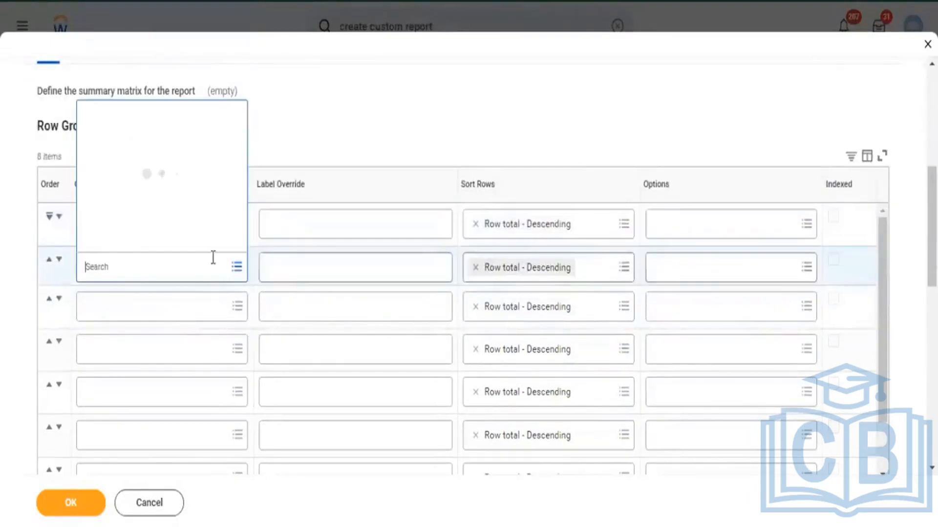
pyautogui.write('c')
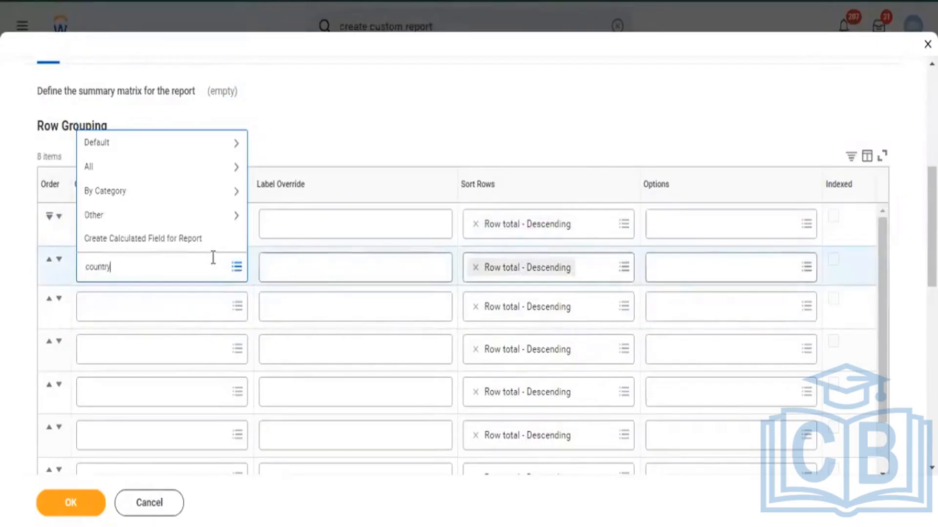
pyautogui.write('ountry')
pyautogui.press('Return')
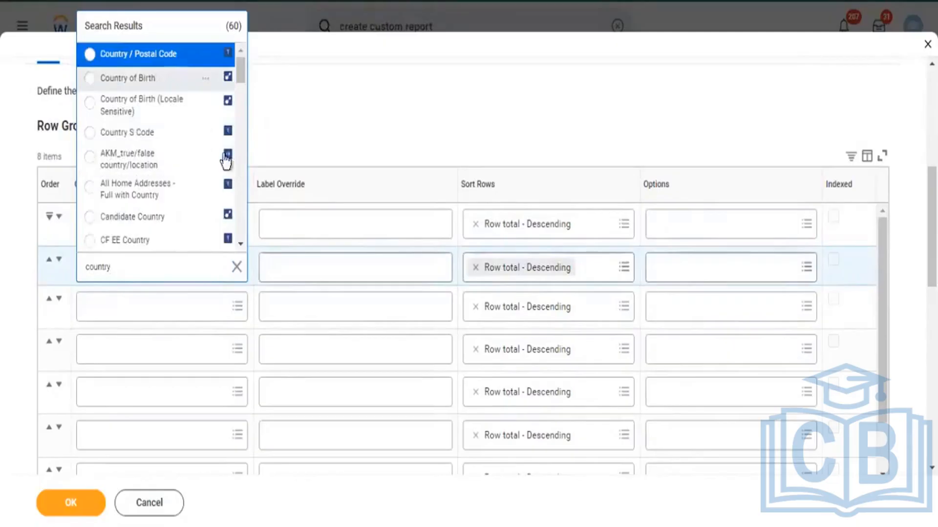
pyautogui.scroll(-5, 209, 176)
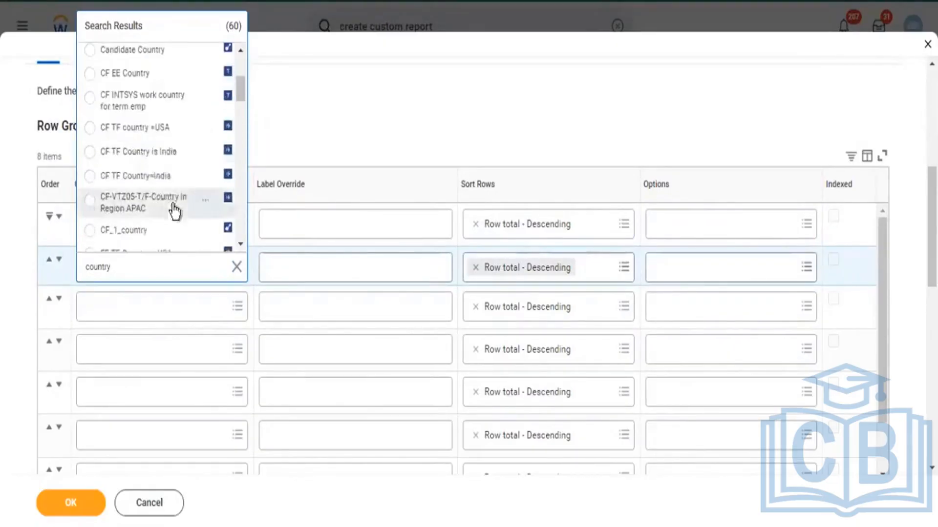
pyautogui.scroll(-5, 197, 202)
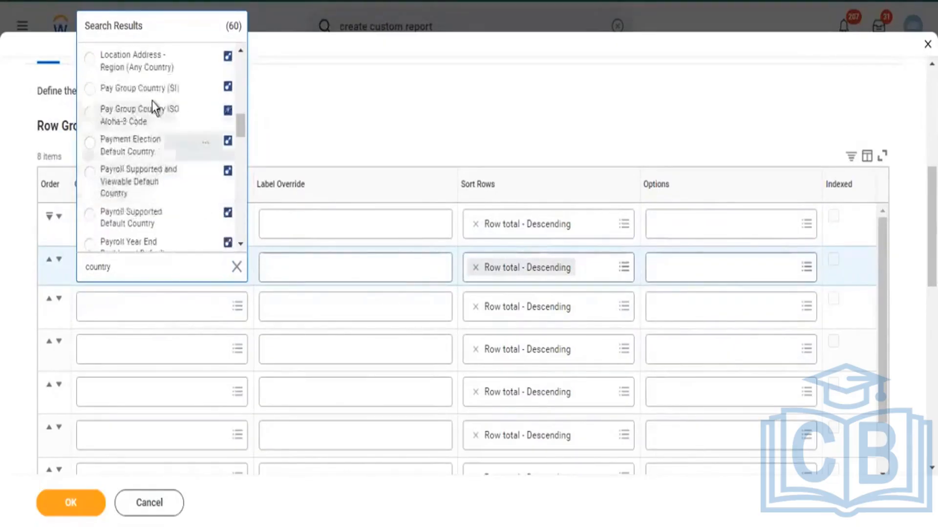
pyautogui.scroll(2, 181, 124)
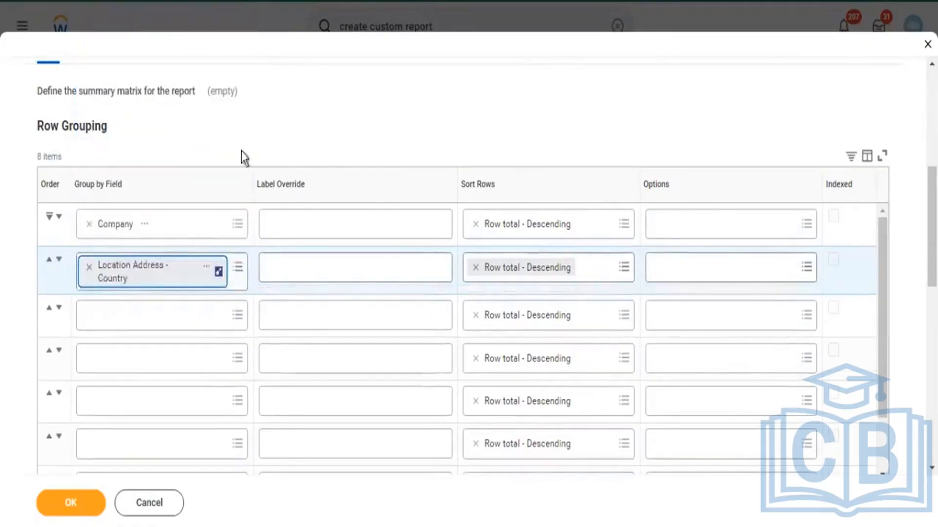
# - Add an instance filter on Company with the operator "in the selection list" and the comparison type "Value specified in this filter"
pyautogui.scroll(3, 205, 132)
pyautogui.click(165, 210)
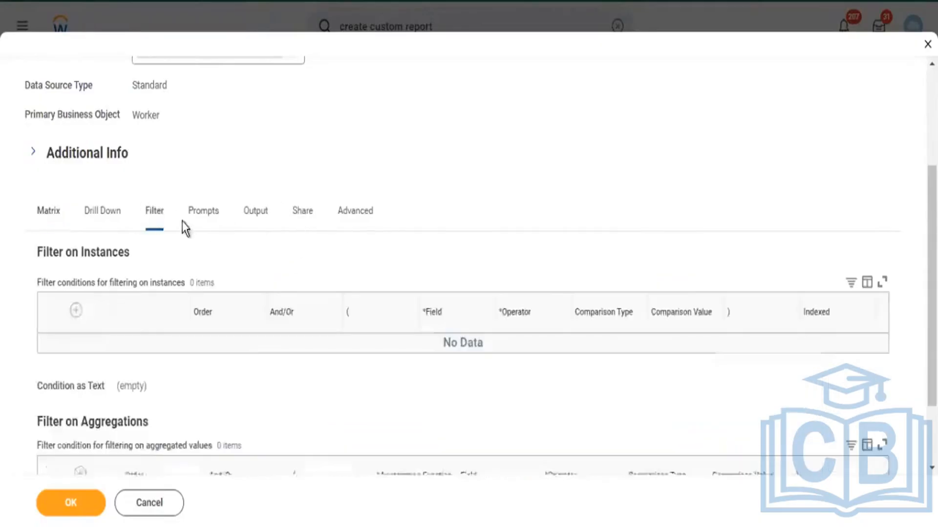
pyautogui.click(60, 312)
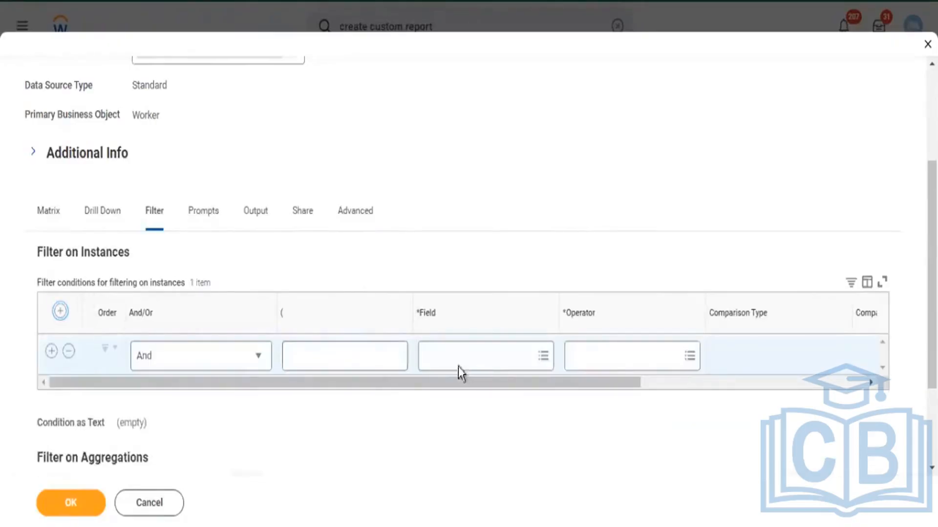
pyautogui.click(456, 362)
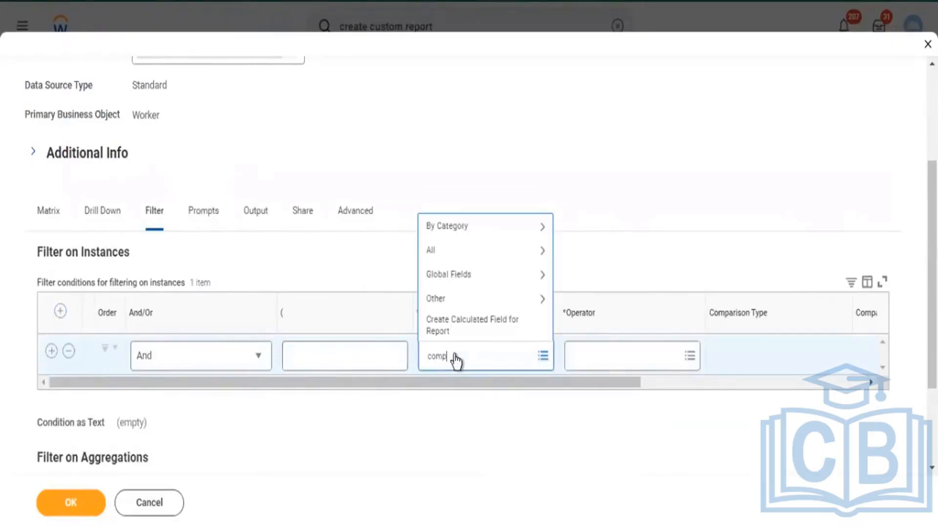
pyautogui.write('a')
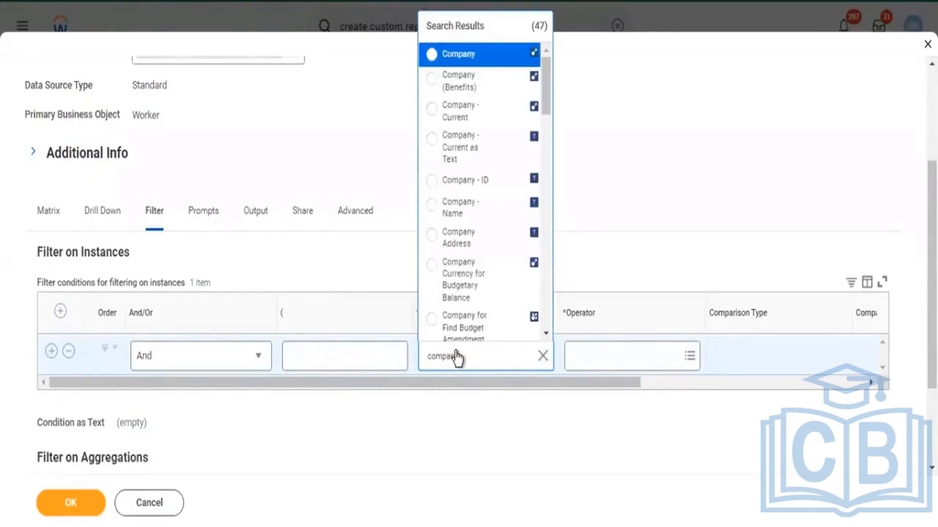
pyautogui.press('Return')
pyautogui.press('Tab')
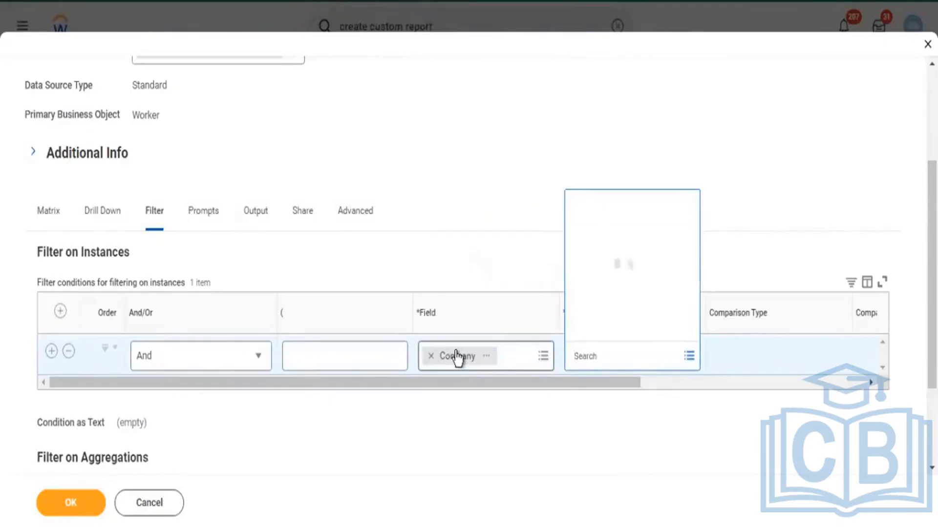
pyautogui.press('Return')
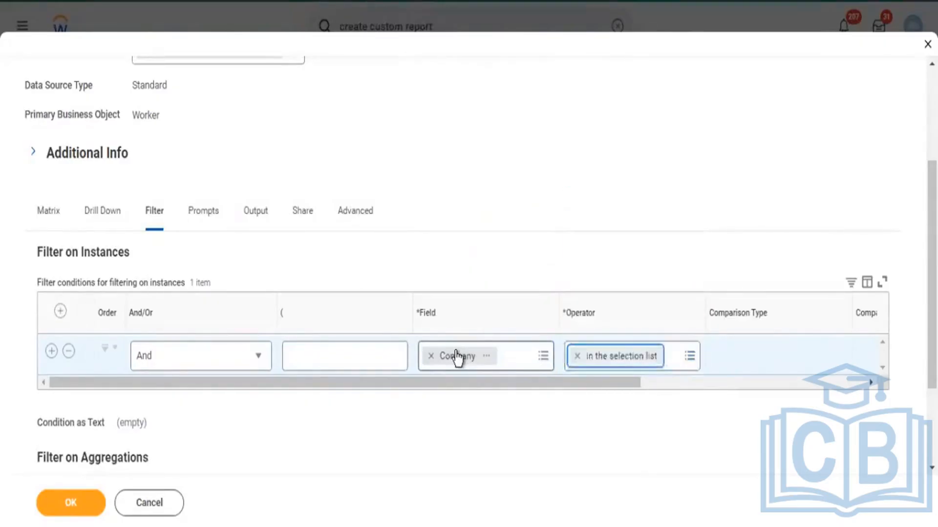
pyautogui.press('Tab')
pyautogui.press('Tab')
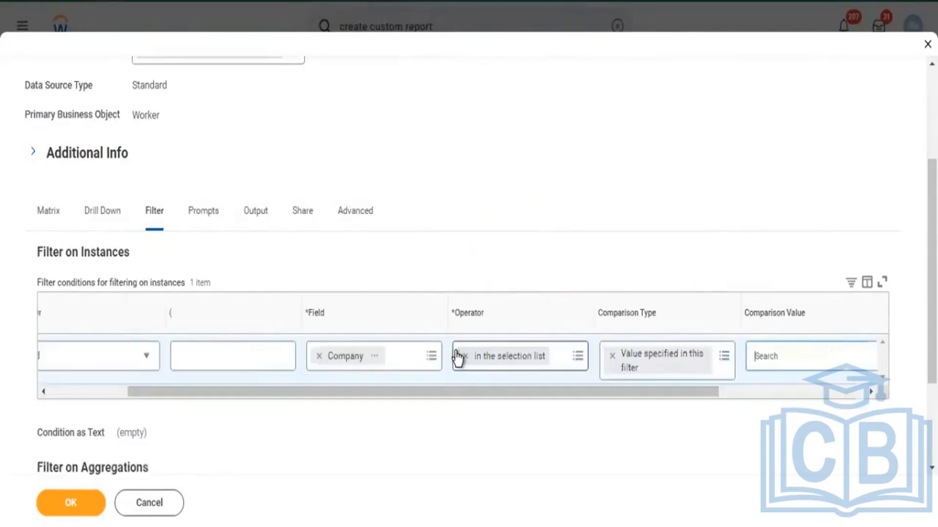
# - Search the comparison values for "global moder services" and select the companies from Global Modern Services AB (Sweden) through Global Modern Services Ltd (Canada)
pyautogui.write('global')
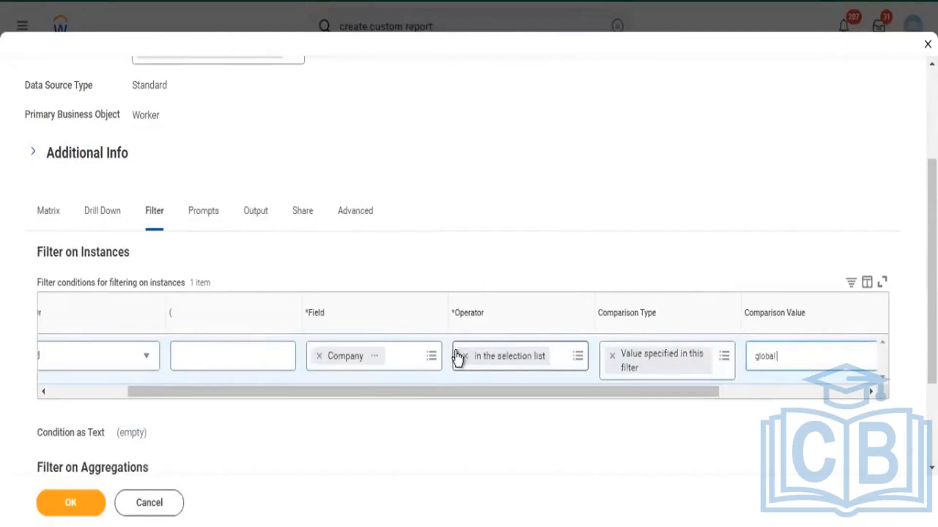
pyautogui.write(' moder services')
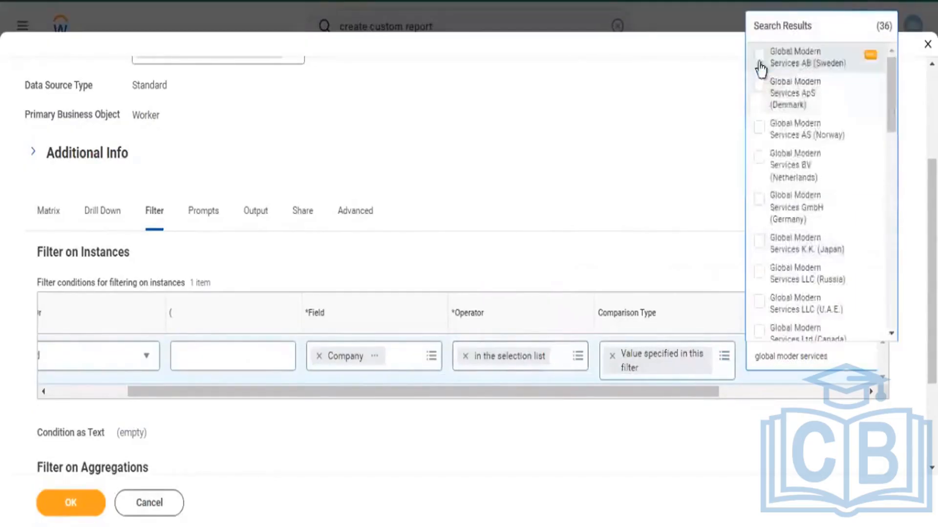
pyautogui.press('Return')
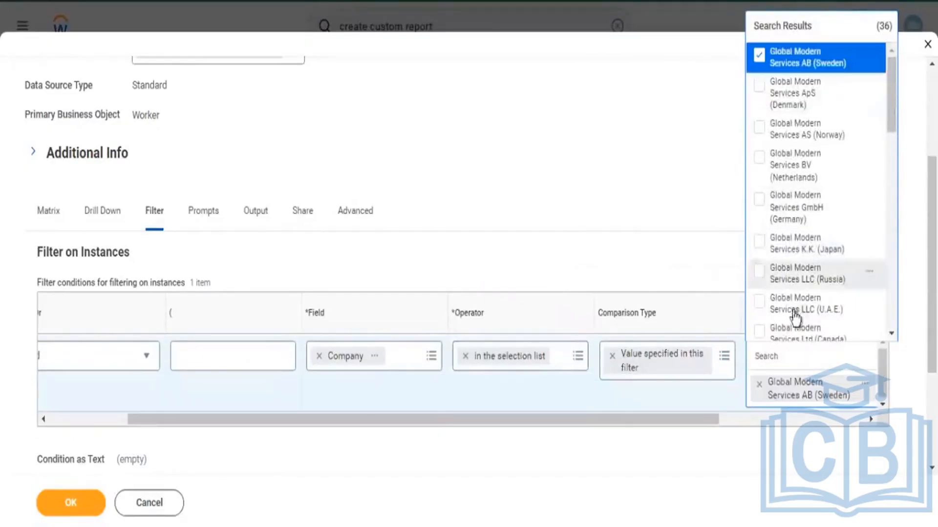
pyautogui.keyDown('shift'); pyautogui.click(759, 336); pyautogui.keyUp('shift')
pyautogui.click(544, 203)
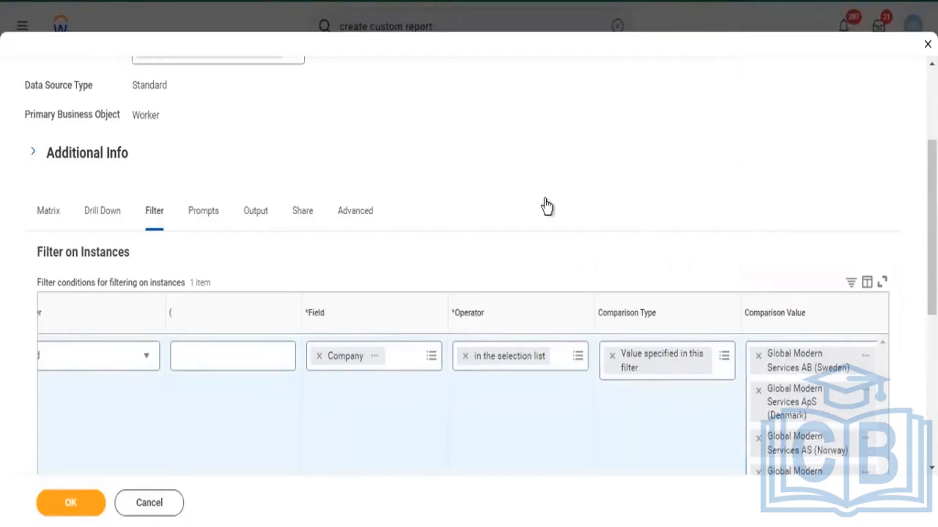
# - Save the Worker Count Company definition, check its row groupings and run the report
pyautogui.scroll(-5, 611, 234)
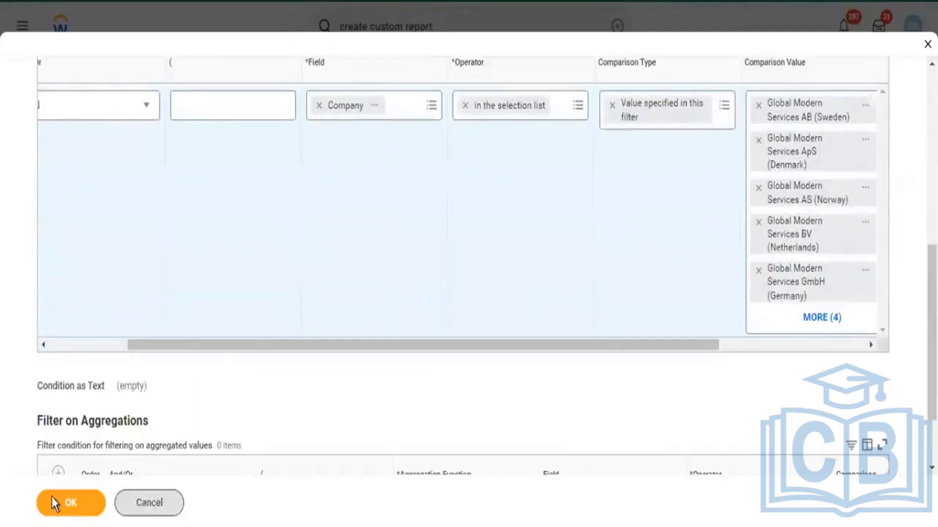
pyautogui.click(71, 503)
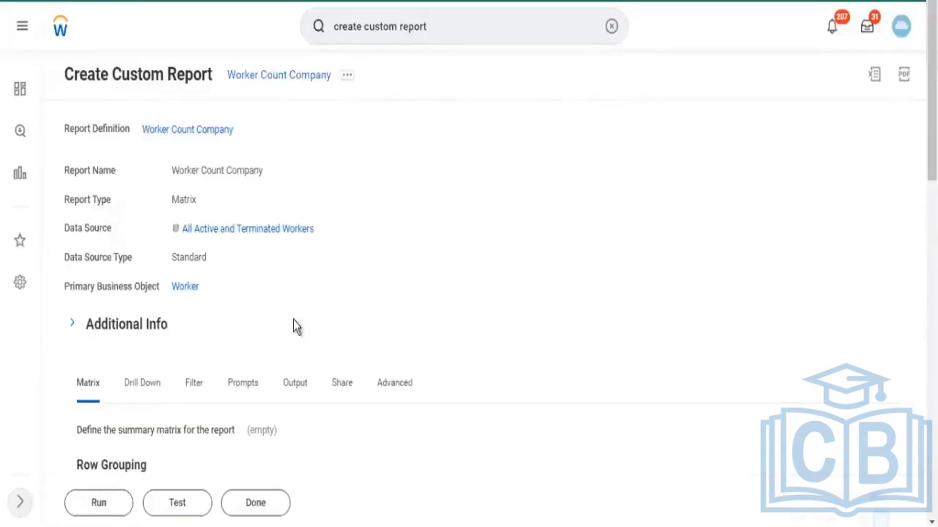
pyautogui.scroll(-3, 293, 332)
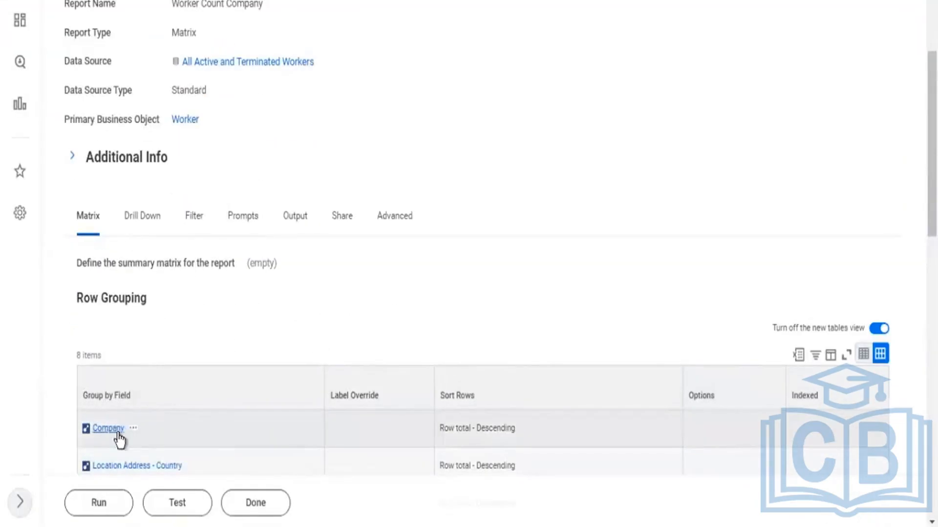
pyautogui.scroll(-2, 146, 452)
pyautogui.click(98, 503)
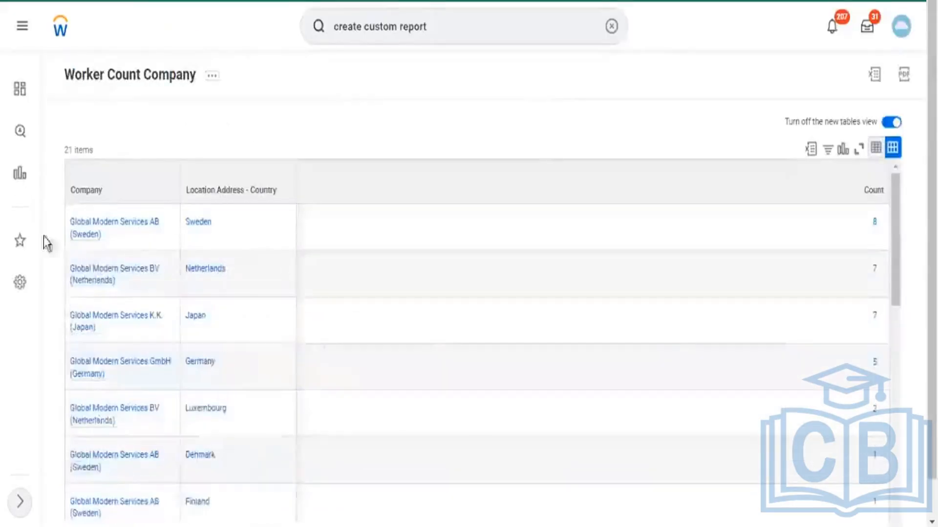
# - Compare company with location country in the report rows for Global Modern Services AB (Sweden) and Global Modern Services BV (Netherlands)
pyautogui.moveTo(108, 247); pyautogui.dragTo(71, 230)
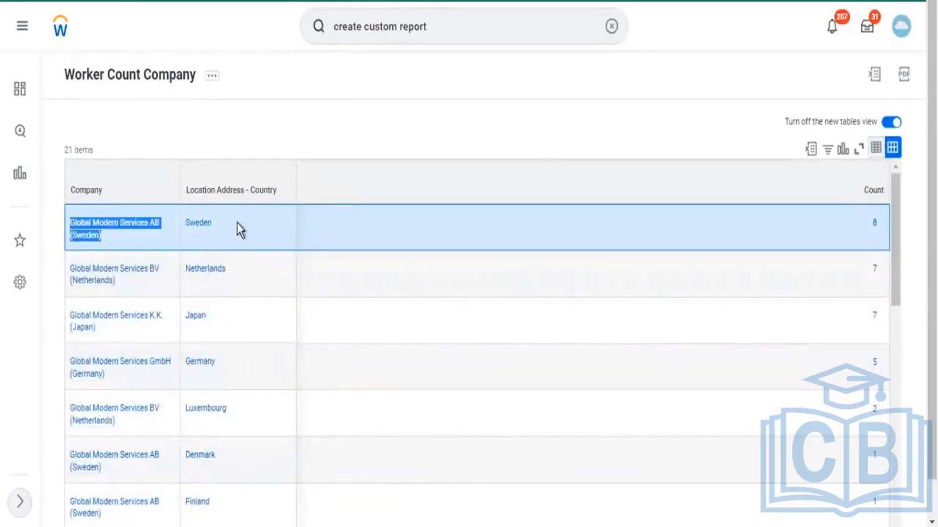
pyautogui.moveTo(207, 233); pyautogui.dragTo(184, 233)
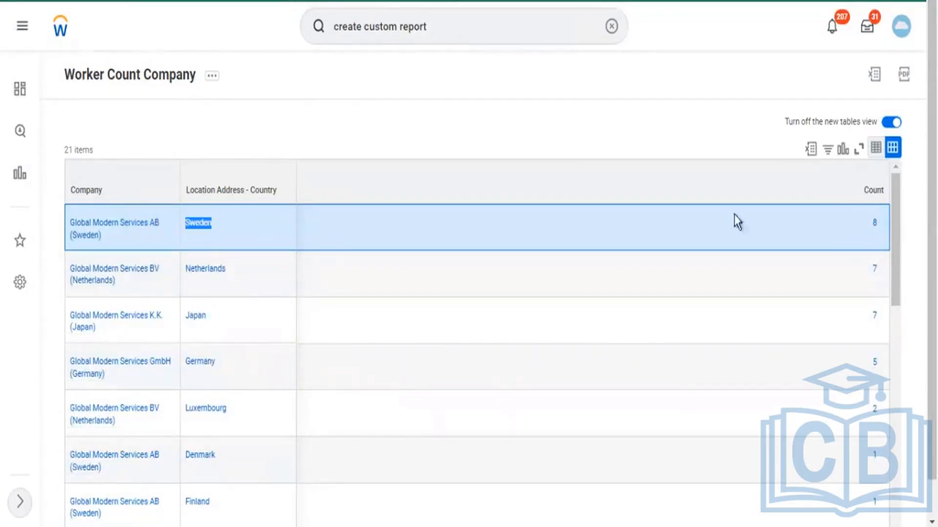
pyautogui.scroll(-1, 327, 227)
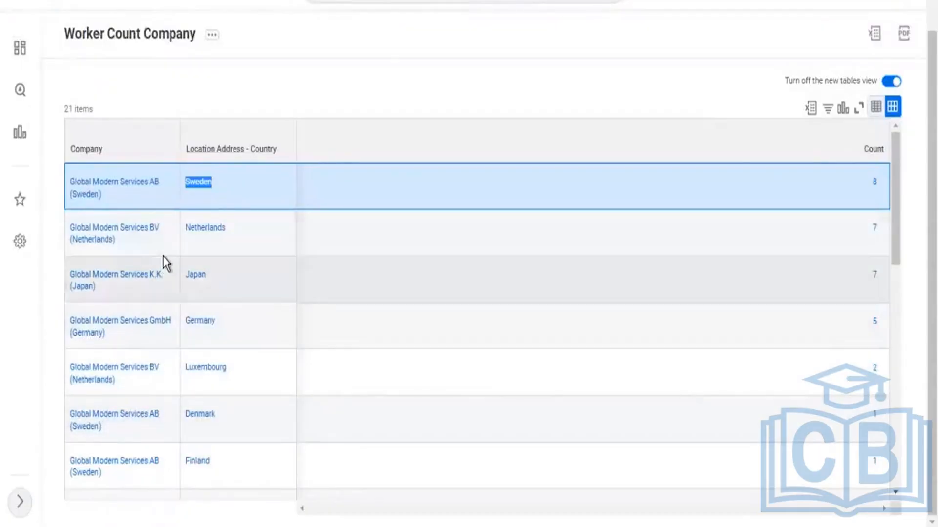
pyautogui.tripleClick(68, 230)
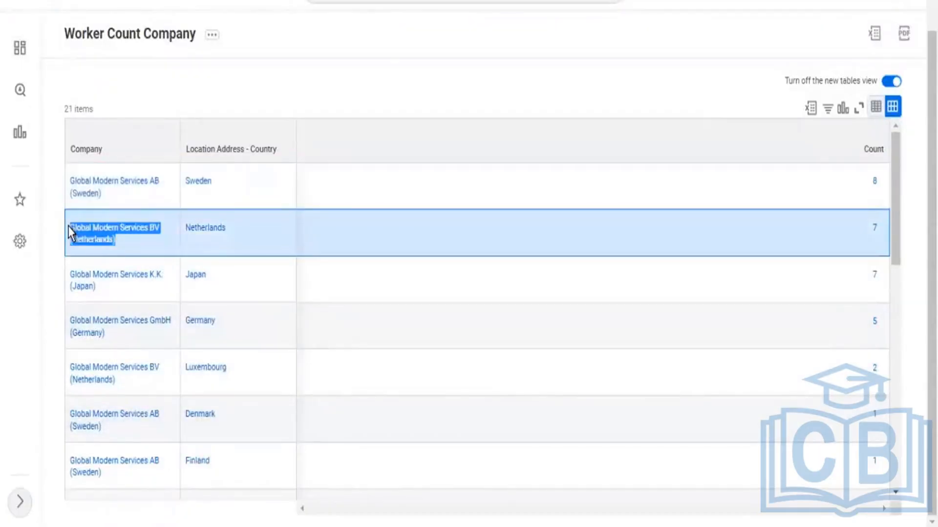
pyautogui.tripleClick(252, 236)
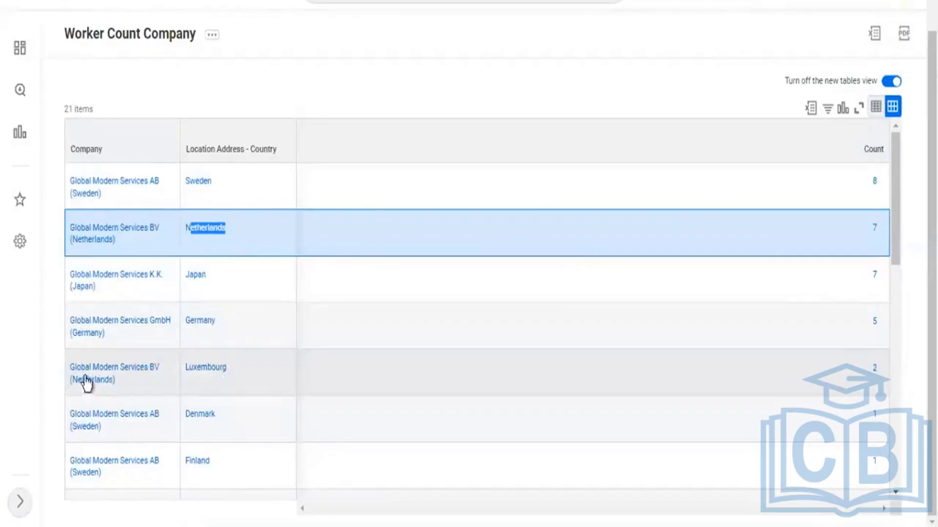
pyautogui.moveTo(83, 380)
pyautogui.mouseDown()
pyautogui.moveTo(65, 369)
pyautogui.moveTo(69, 381)
pyautogui.mouseUp()
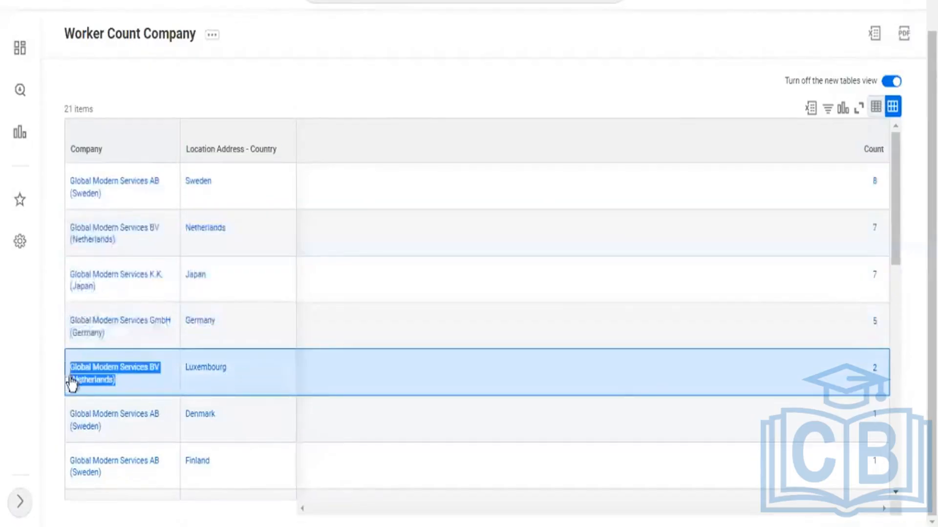
pyautogui.click(205, 387)
pyautogui.doubleClick(186, 388)
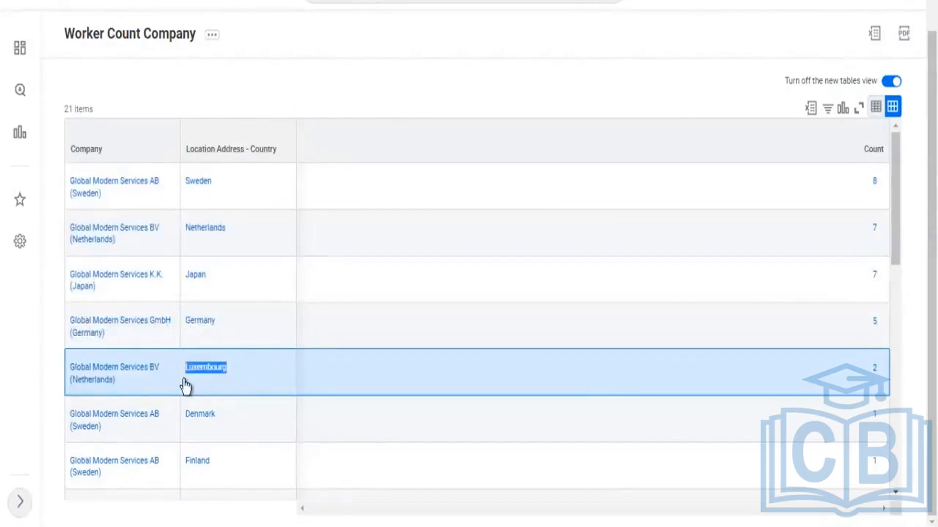
pyautogui.scroll(-5, 303, 349)
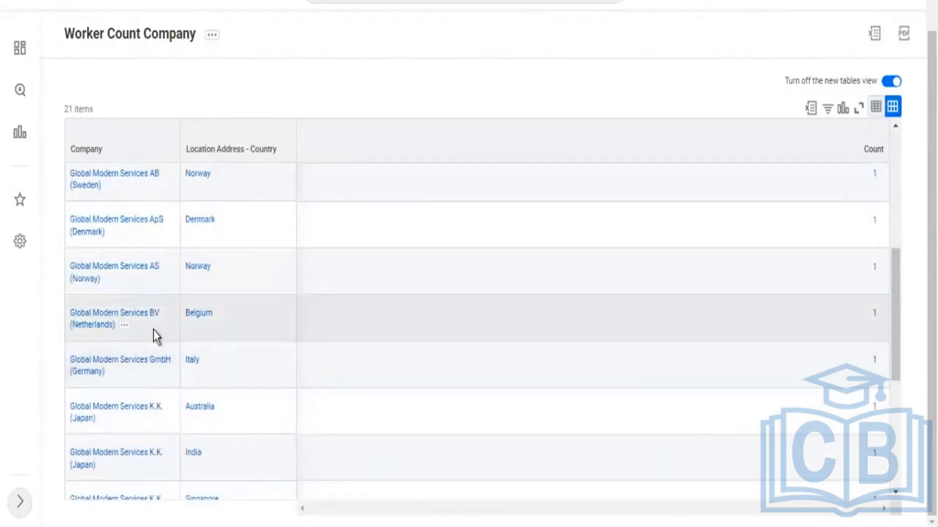
pyautogui.moveTo(126, 331); pyautogui.dragTo(69, 310)
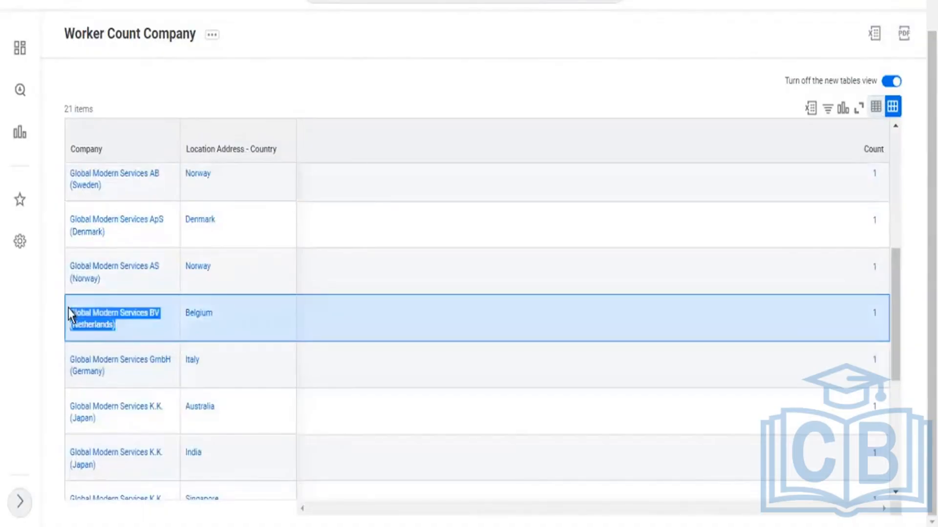
pyautogui.click(68, 312)
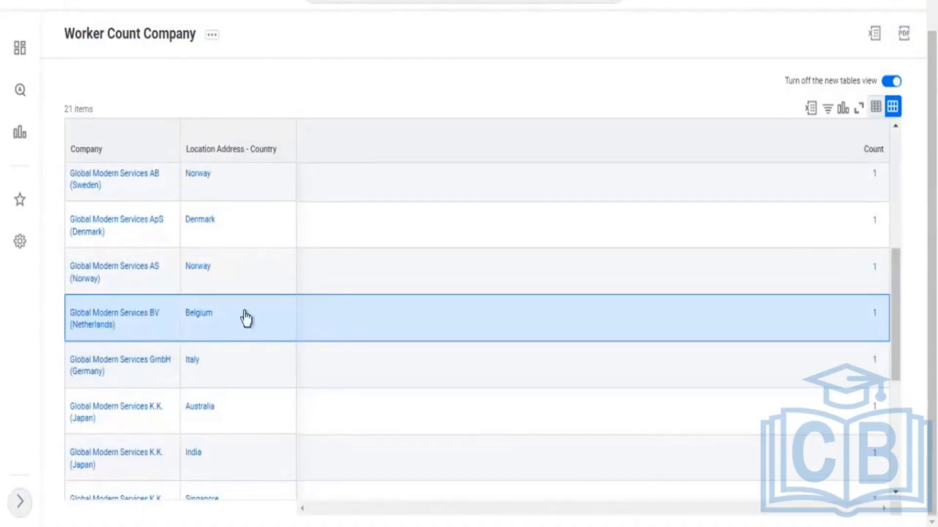
pyautogui.moveTo(246, 318); pyautogui.dragTo(177, 323)
# - Open the Worker Count Company definition for editing and set the Company row grouping's sort to Alphabetical - Ascending
pyautogui.scroll(1, 508, 92)
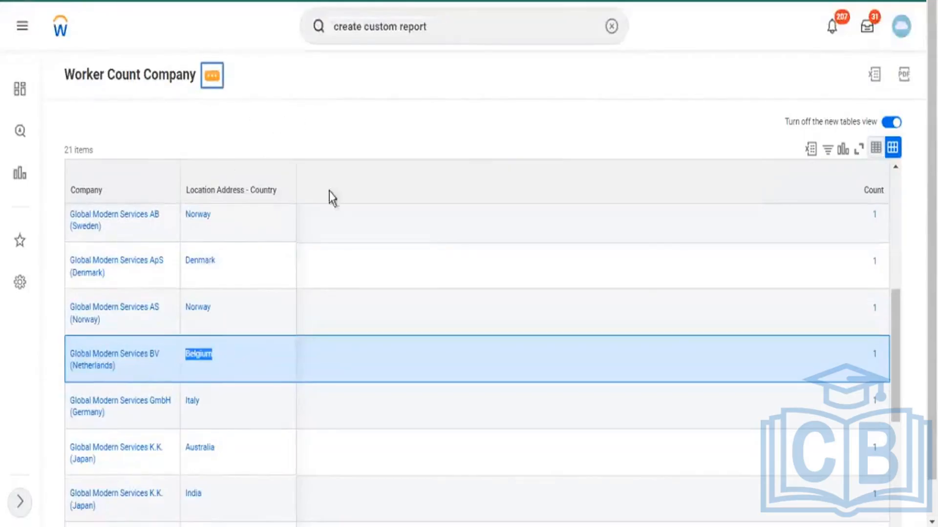
pyautogui.moveTo(282, 123)
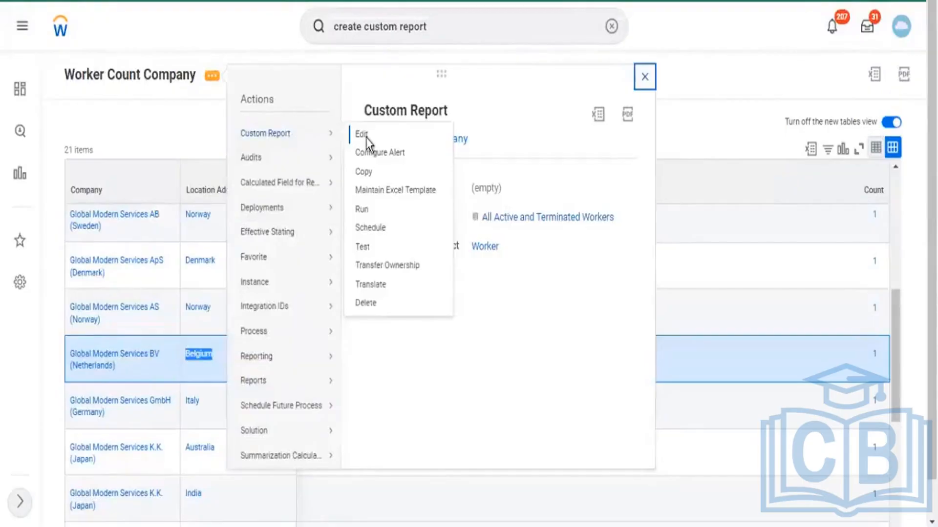
pyautogui.doubleClick(868, 194)
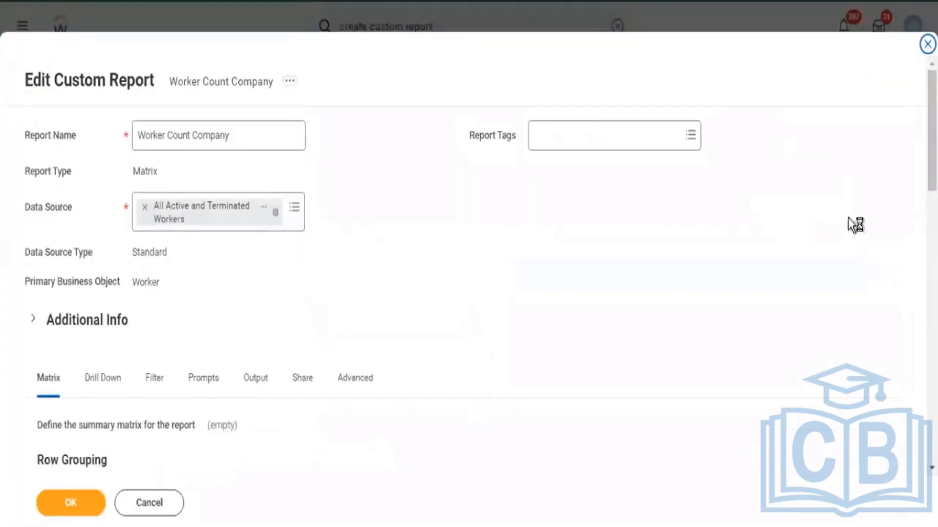
pyautogui.scroll(-5, 601, 166)
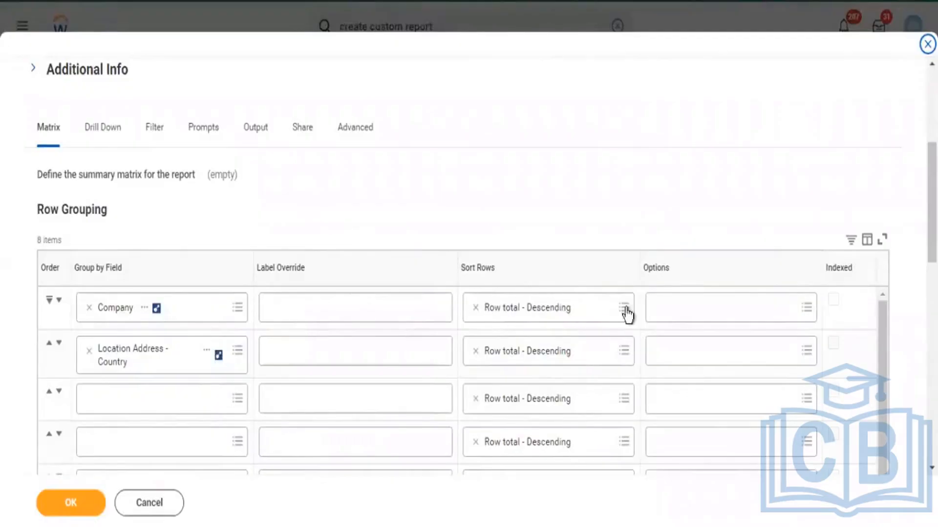
pyautogui.click(633, 303)
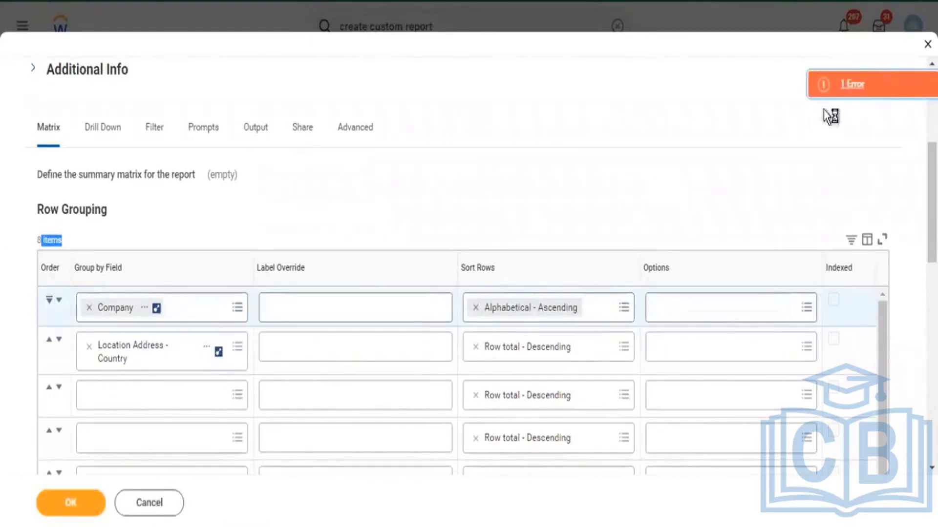
# - Read the page error's details and check the Group by Field and Sort Rows settings of the row groupings
pyautogui.click(861, 89)
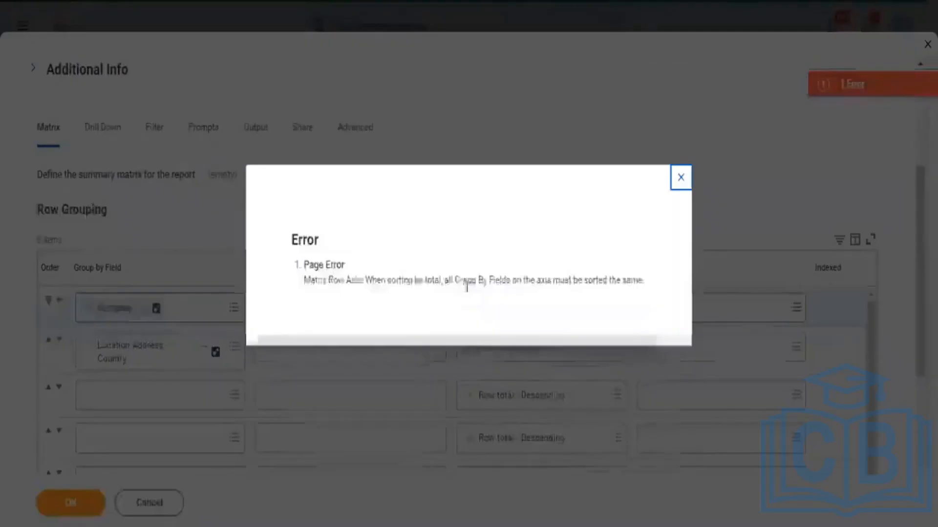
pyautogui.click(686, 175)
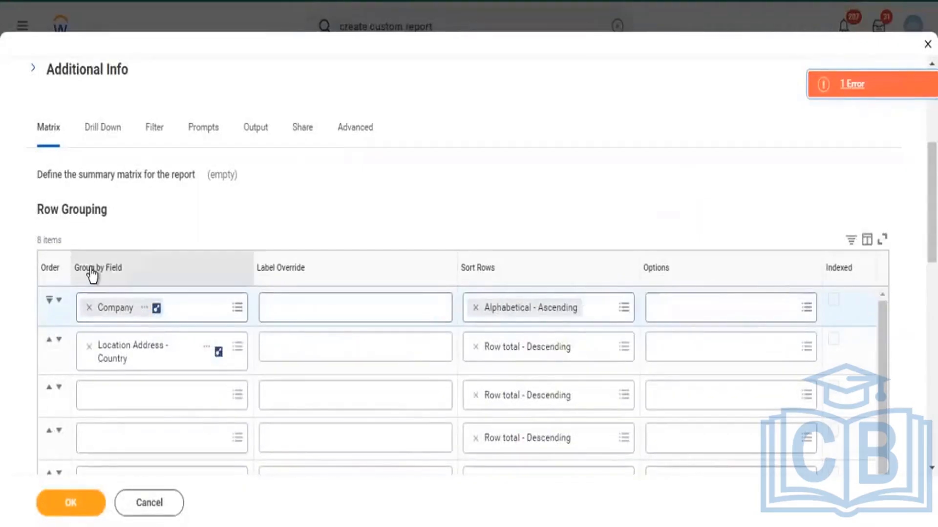
pyautogui.moveTo(90, 267); pyautogui.dragTo(133, 279)
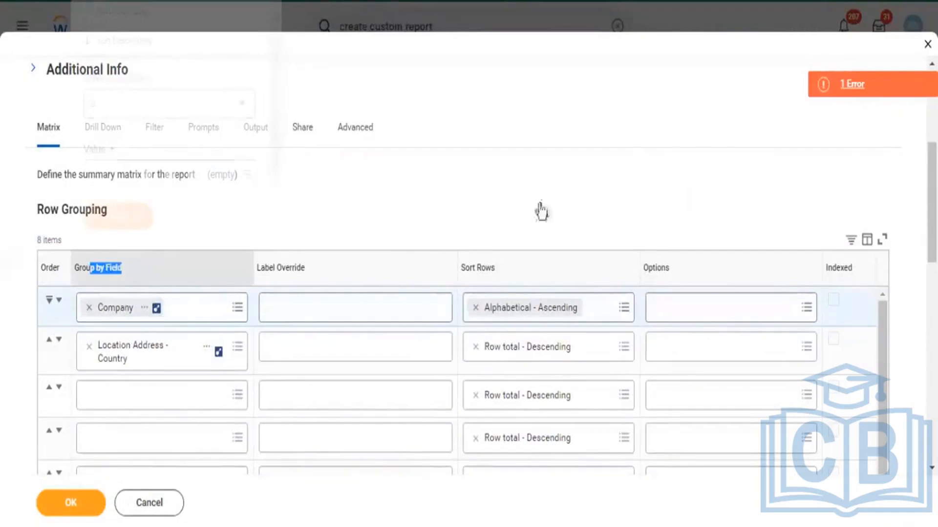
pyautogui.click(504, 351)
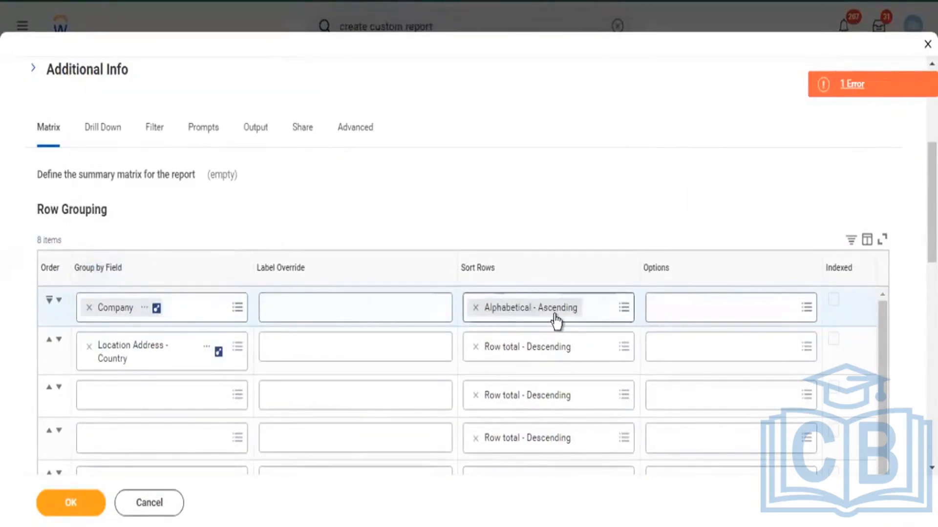
# - Set the Location Address - Country grouping's sort to Alphabetical - Ascending, then save and run the report
pyautogui.click(623, 347)
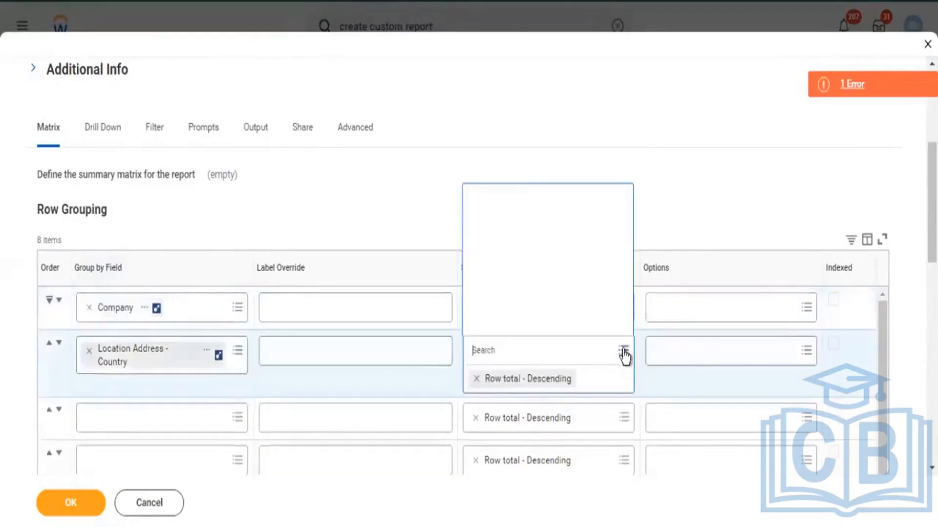
pyautogui.click(582, 176)
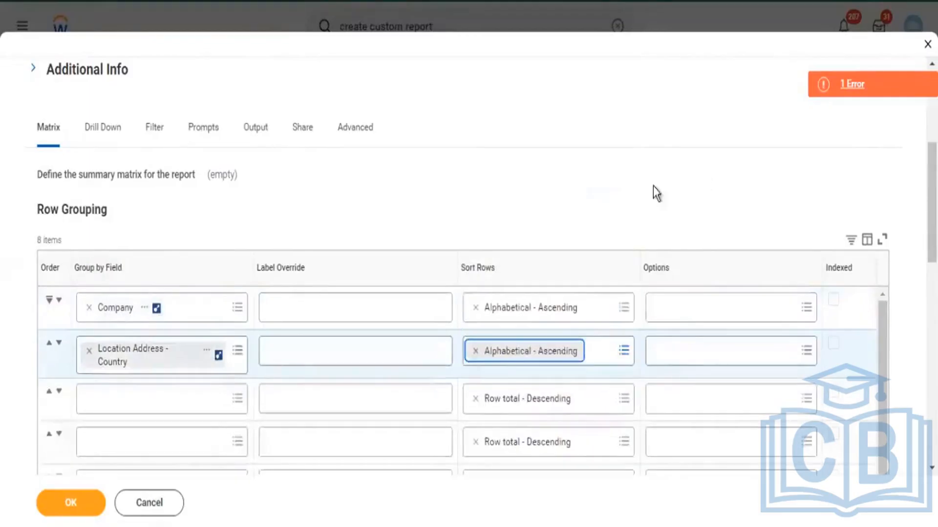
pyautogui.click(654, 187)
pyautogui.click(71, 502)
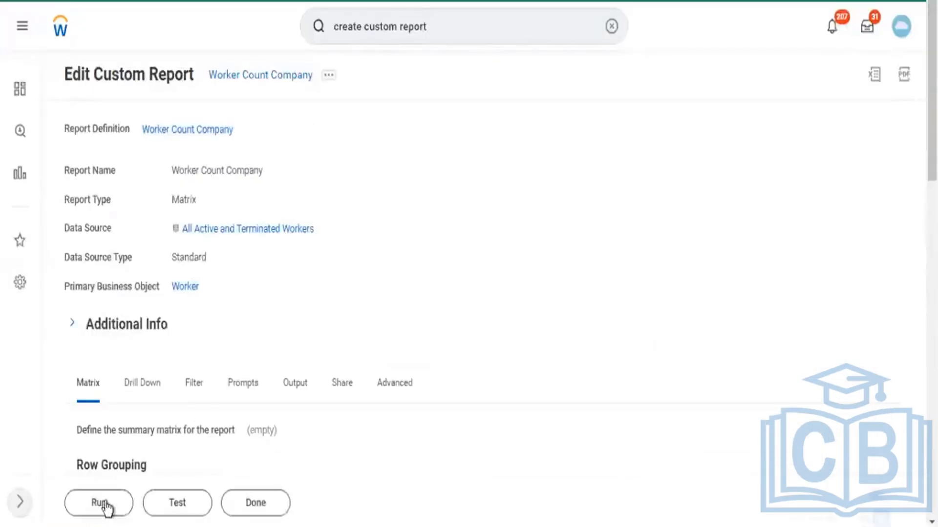
pyautogui.click(102, 504)
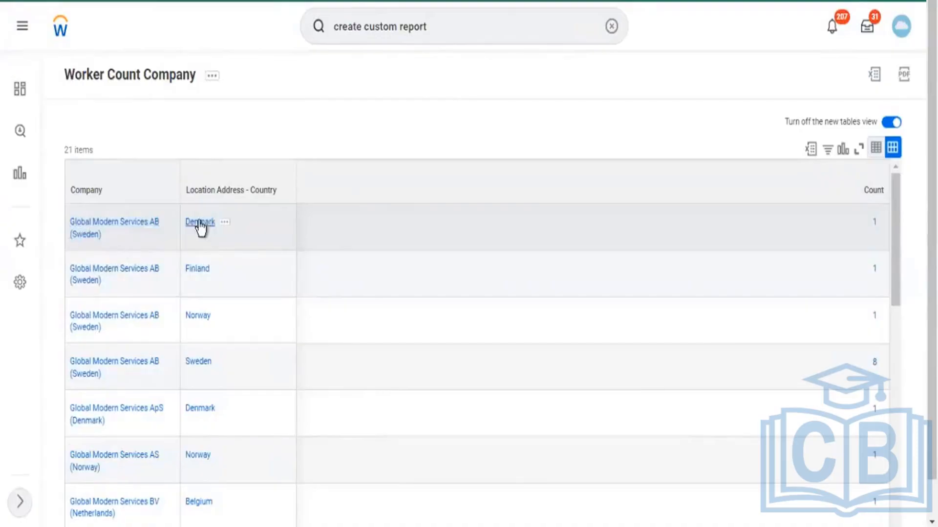
# - Drill into the Denmark count for Global Modern Services AB (Sweden) and open the listed worker's profile
pyautogui.click(876, 225)
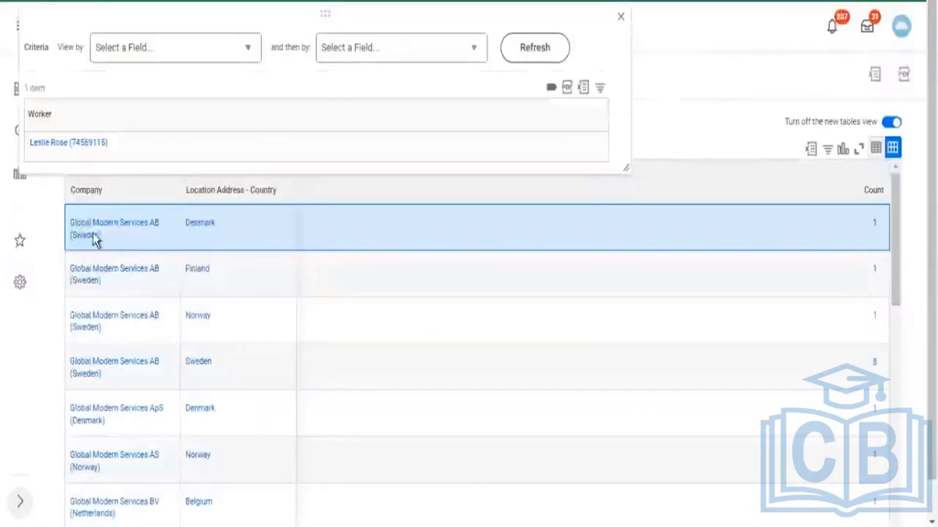
pyautogui.click(128, 156)
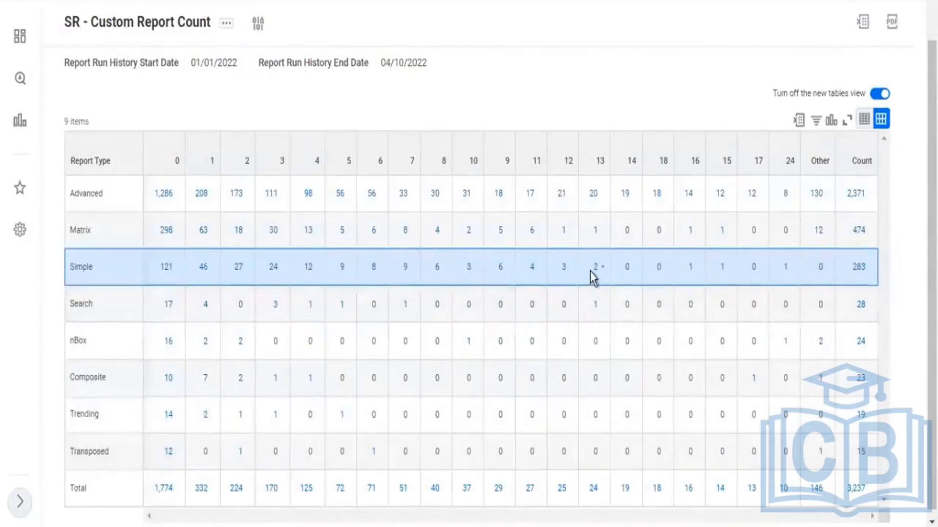
pyautogui.click(595, 268)
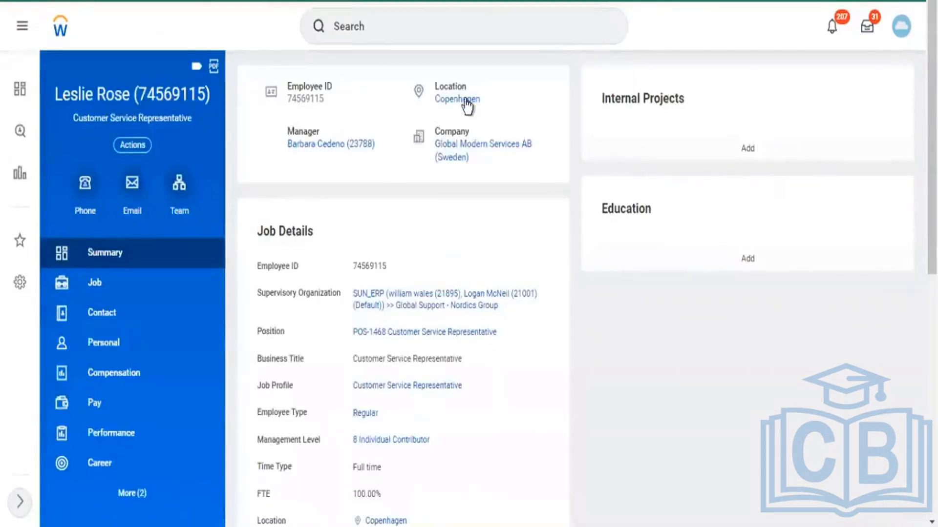
# - Open the worker's Copenhagen location and examine its contact information
pyautogui.moveTo(455, 104)
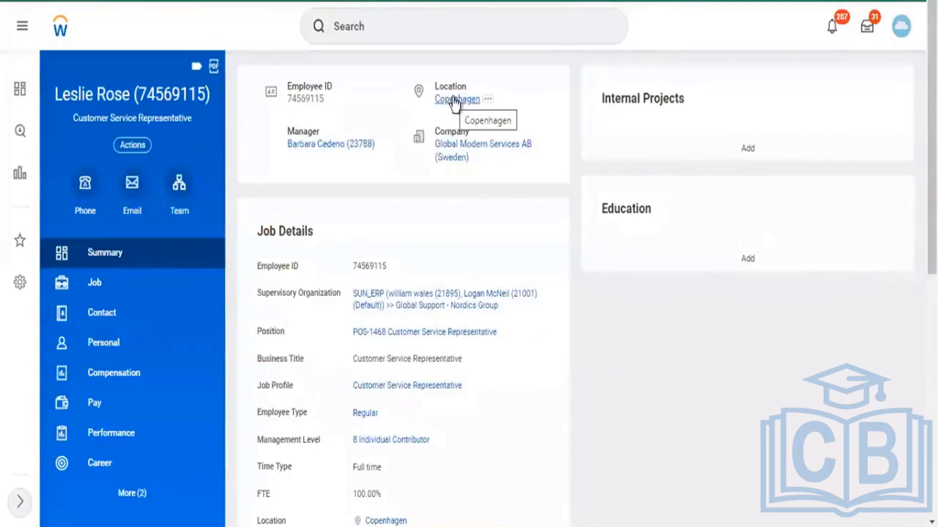
pyautogui.scroll(-5, 478, 459)
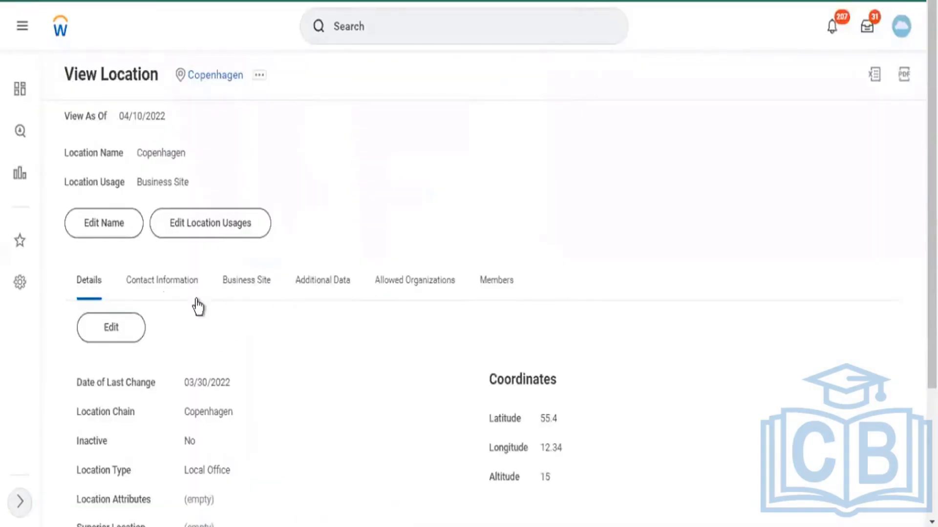
pyautogui.click(169, 292)
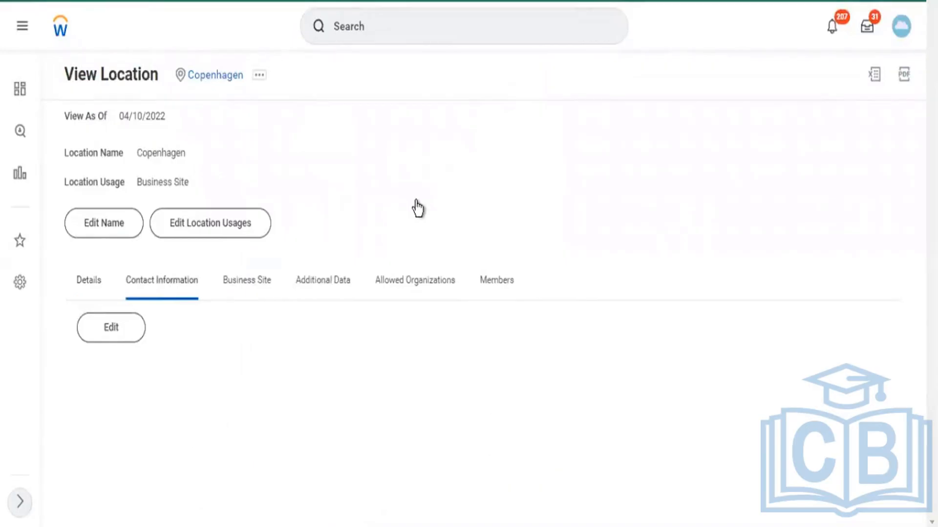
pyautogui.scroll(-2, 303, 383)
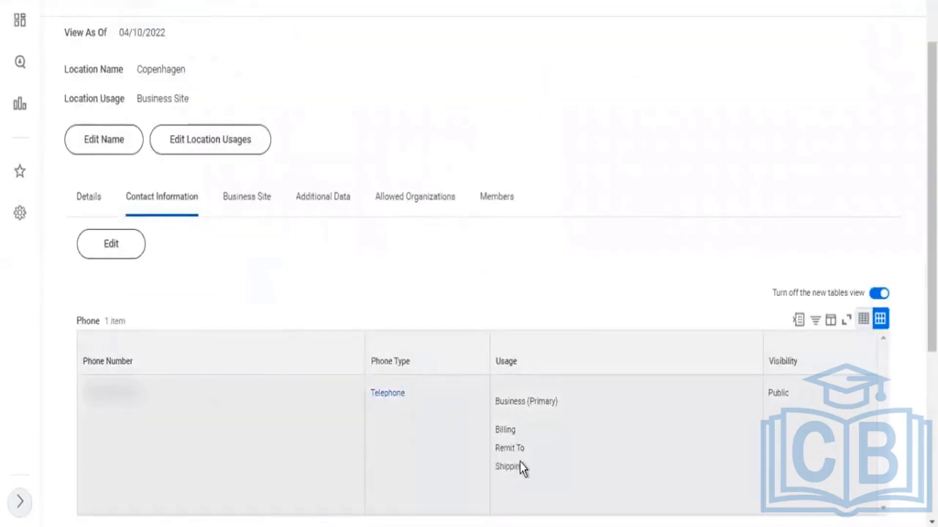
# - Examine the phone and address details in the Copenhagen location's contact information
pyautogui.scroll(-6, 577, 338)
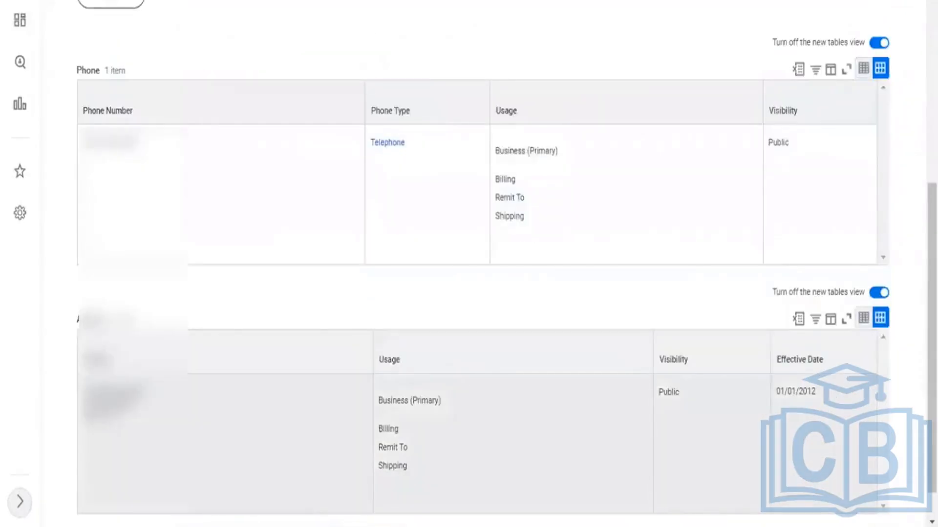
pyautogui.click(95, 415)
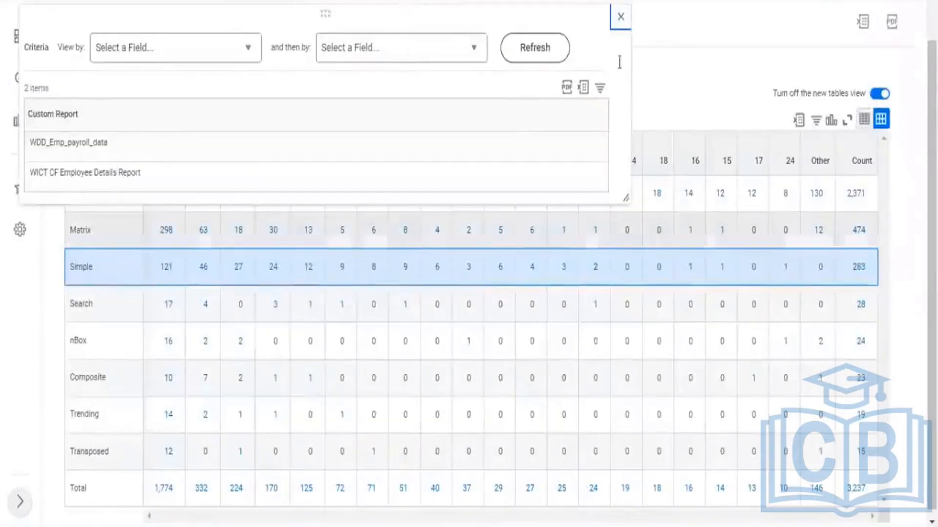
# - Examine the execution-count column headings from 0 to Other in the SR - Custom Report Count results
pyautogui.click(648, 100)
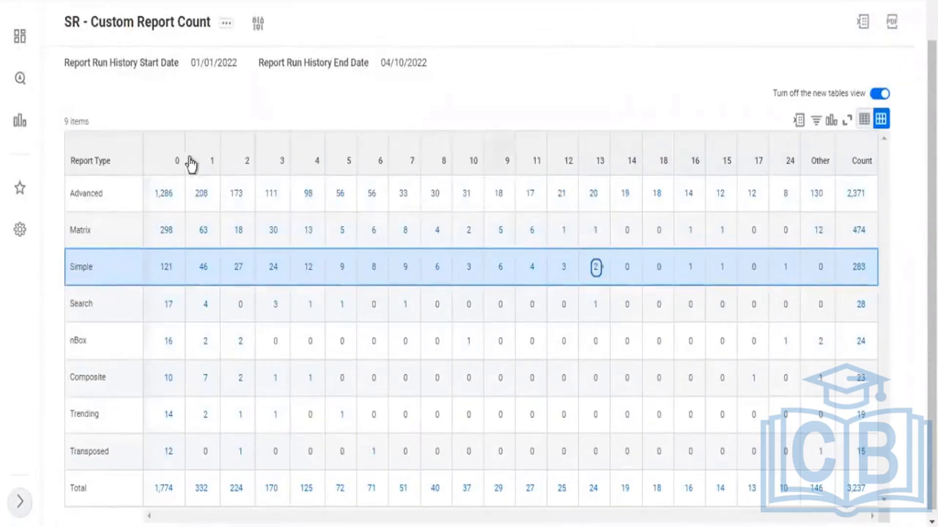
pyautogui.moveTo(272, 170); pyautogui.dragTo(829, 153)
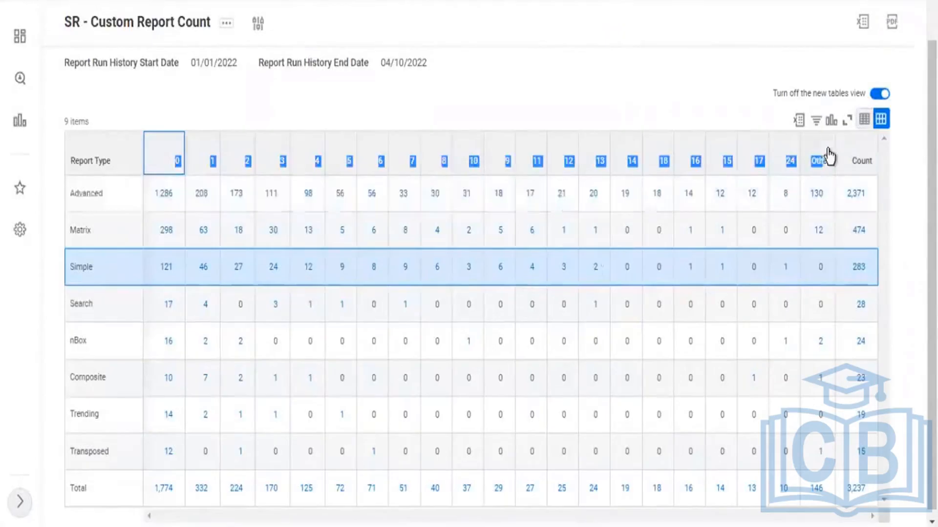
pyautogui.click(180, 165)
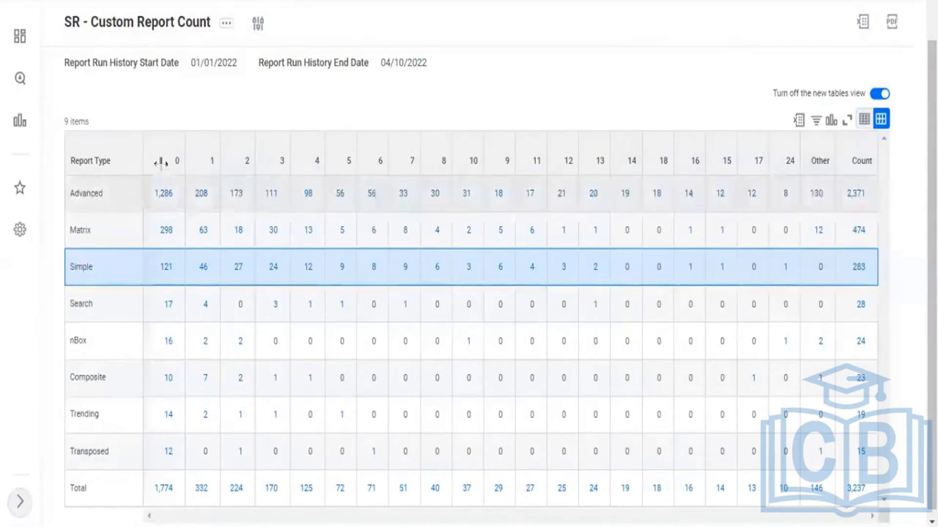
pyautogui.moveTo(205, 156); pyautogui.dragTo(232, 156)
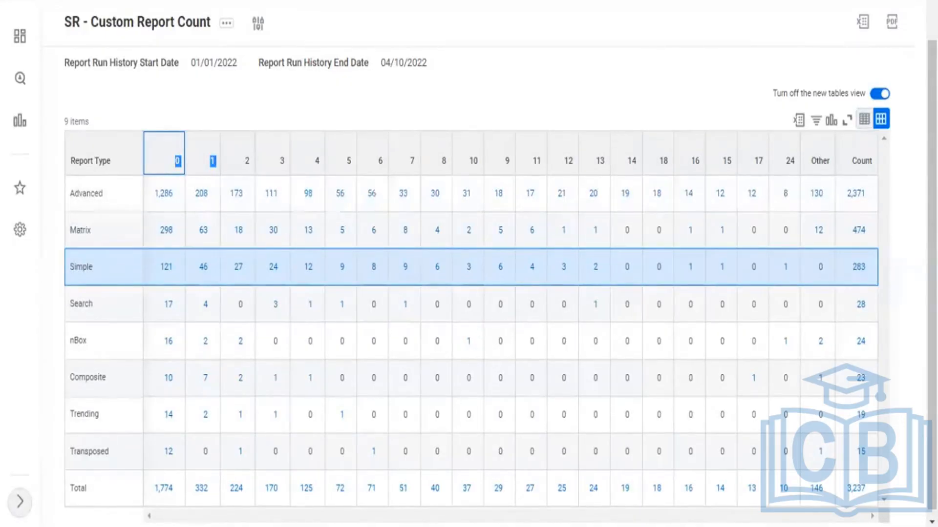
pyautogui.click(209, 165)
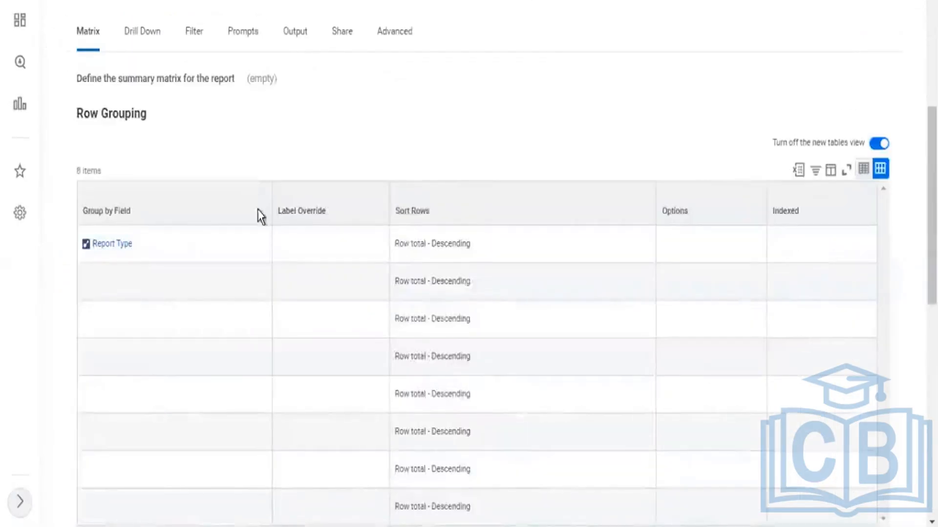
# - Examine the row and column grouping fields in the matrix report's definition
pyautogui.scroll(3, 330, 133)
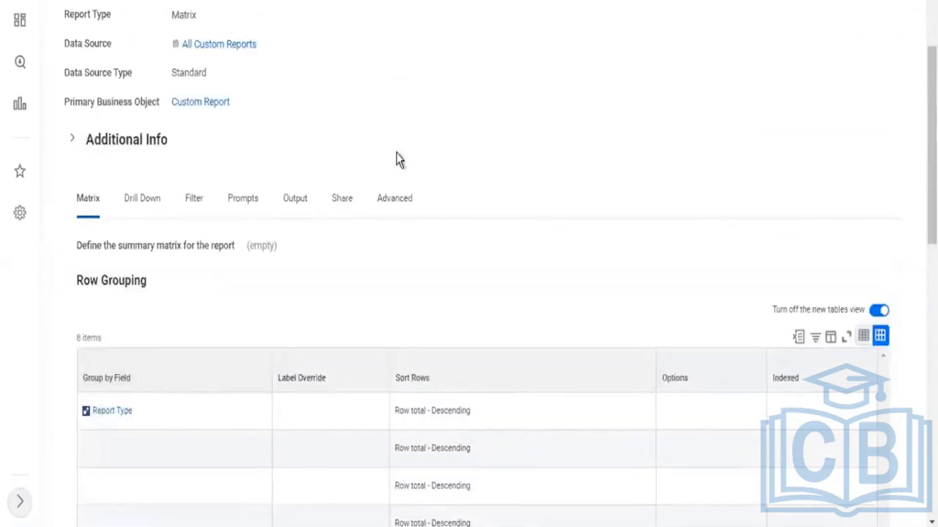
pyautogui.scroll(-10, 397, 154)
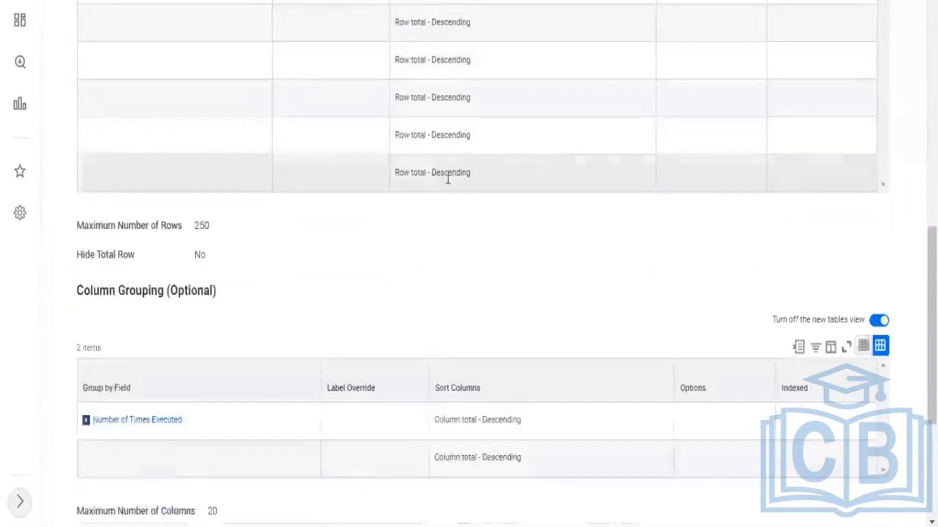
pyautogui.scroll(-3, 395, 259)
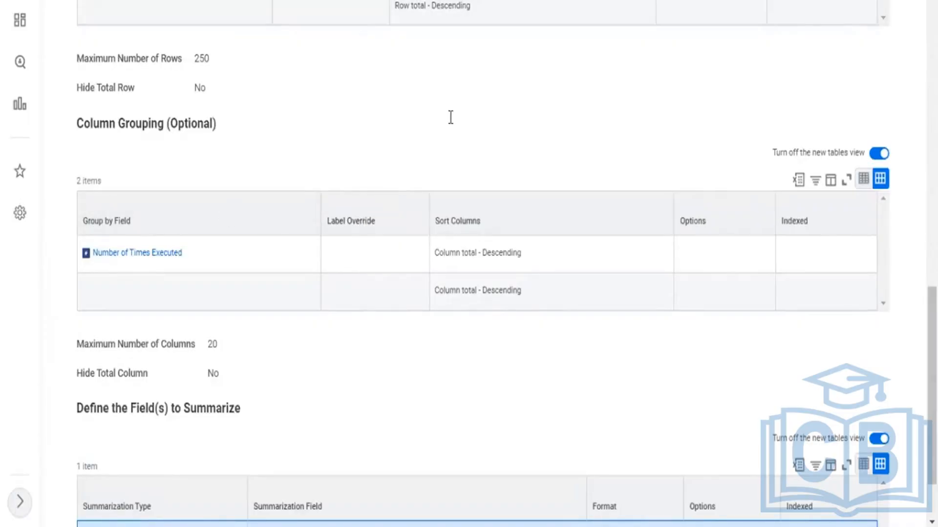
pyautogui.scroll(8, 450, 118)
pyautogui.scroll(-5, 115, 481)
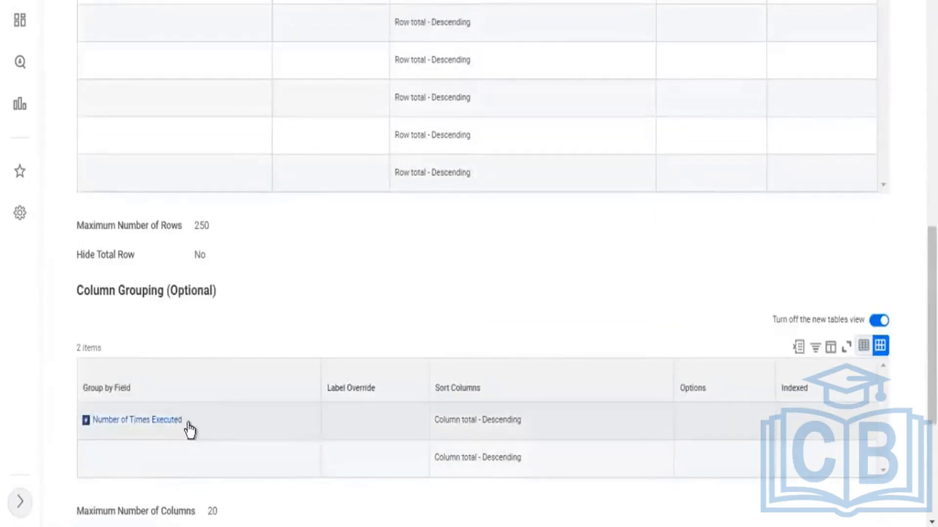
pyautogui.scroll(7, 247, 318)
pyautogui.scroll(-5, 151, 467)
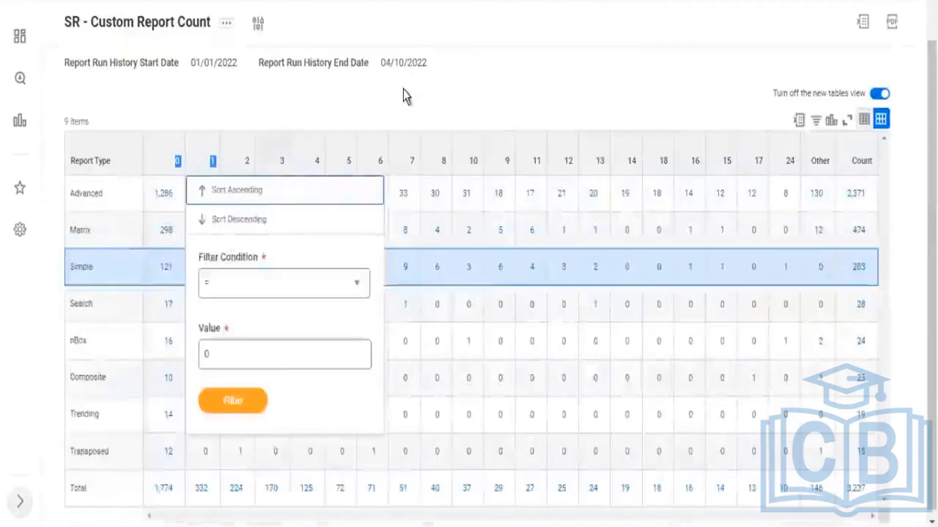
# - Switch to the Reporting workbook in Excel and enter Report Type, Advanced and Matrix in cells D9:D11 of the 10.04 sheet
pyautogui.click(162, 161)
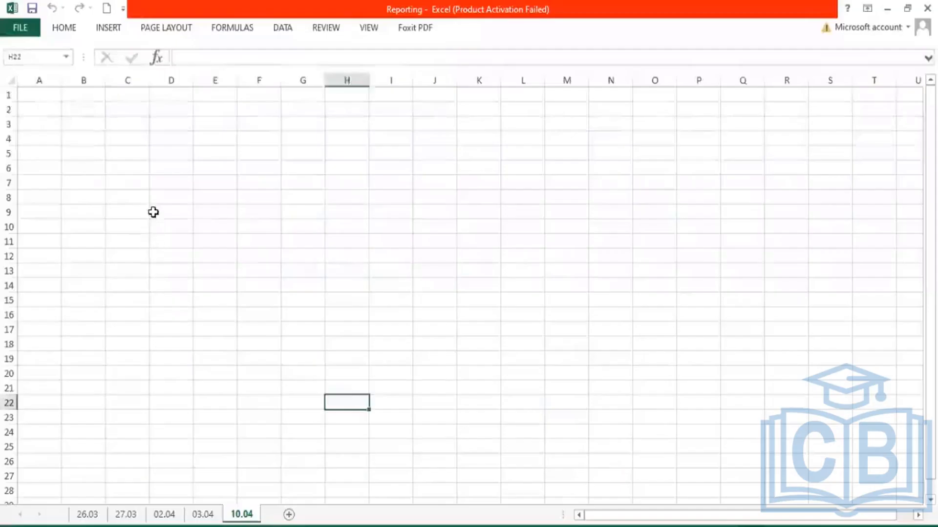
pyautogui.click(153, 211)
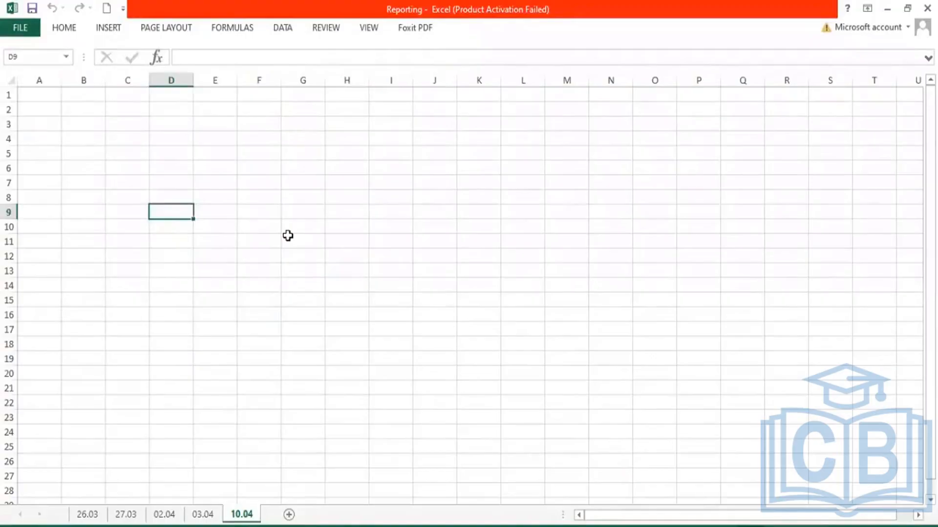
pyautogui.write('Report')
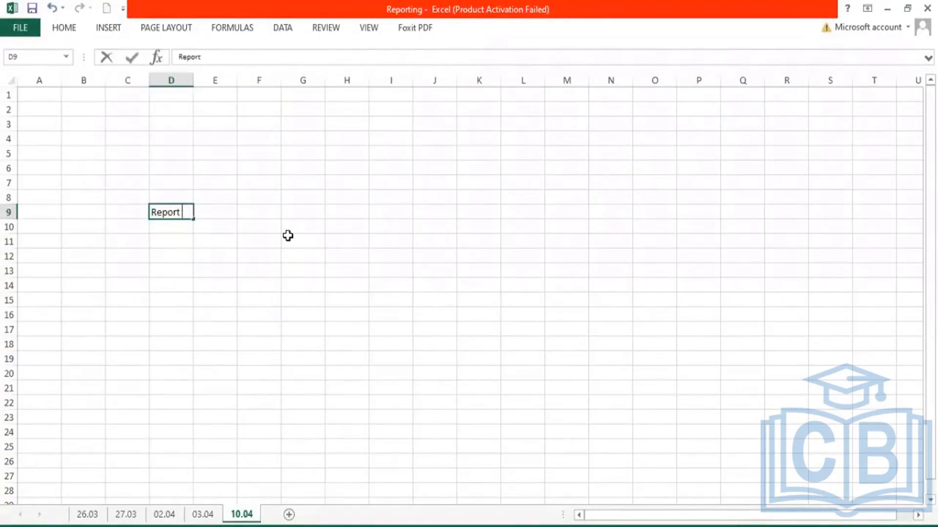
pyautogui.write(' Type')
pyautogui.press('Return')
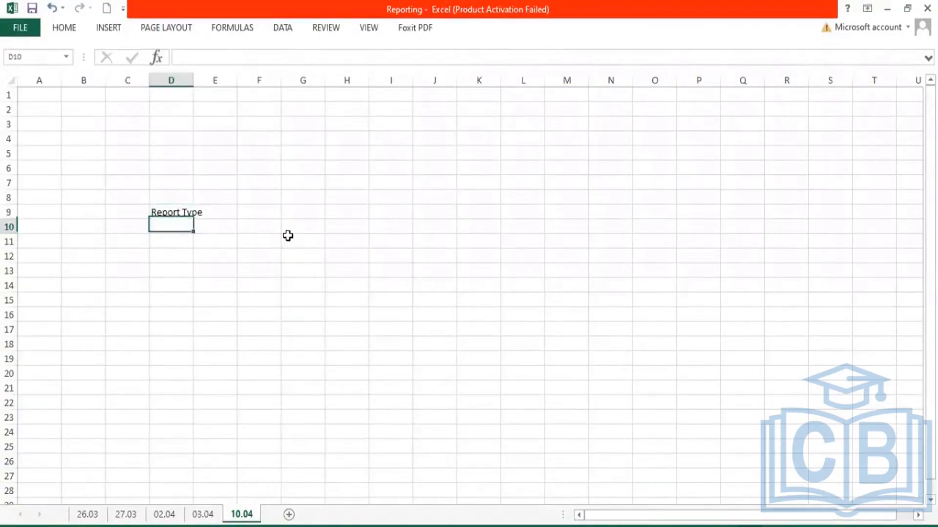
pyautogui.write('Advanced')
pyautogui.press('Return')
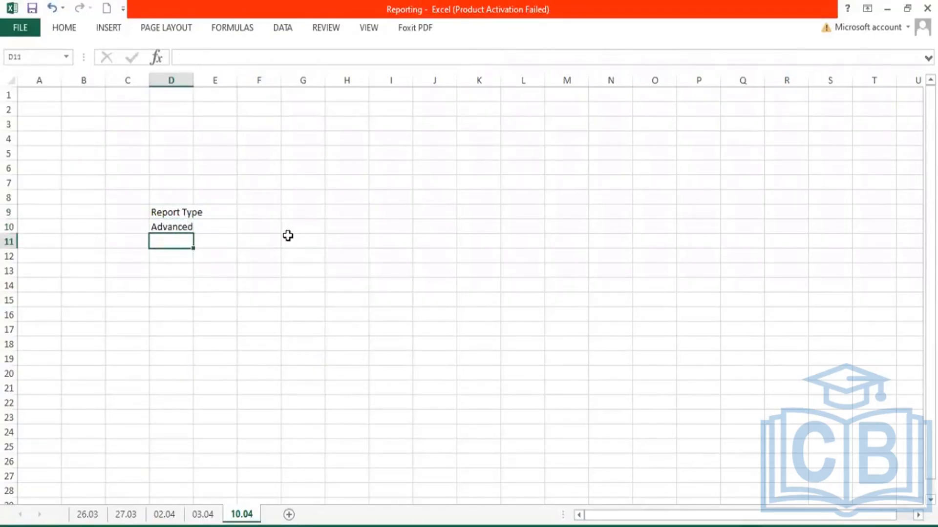
pyautogui.write('Matrix')
pyautogui.press('Return')
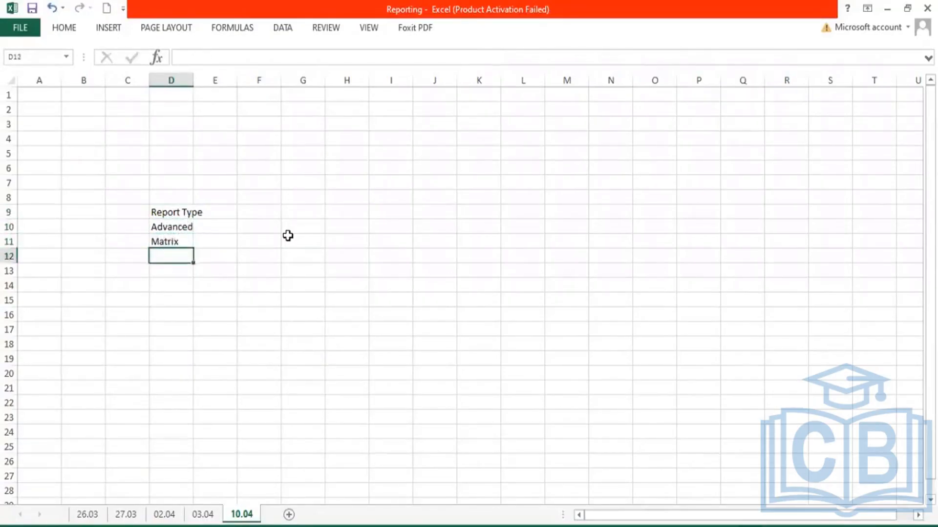
# - Fit column D's width to its contents and enter the headings 0, 1, 2 and 3 in cells E9:H9
pyautogui.press('Up')
pyautogui.press('Up')
pyautogui.press('Up')
pyautogui.press('Right')
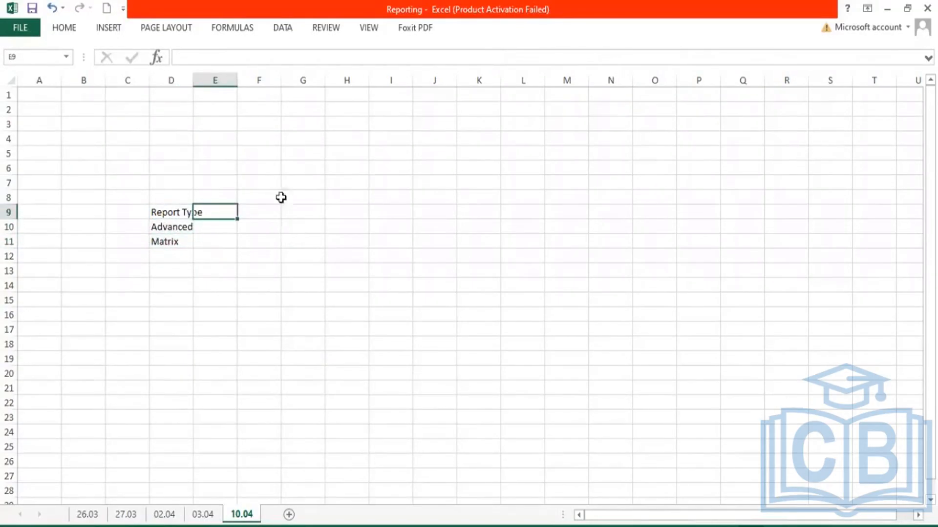
pyautogui.doubleClick(193, 81)
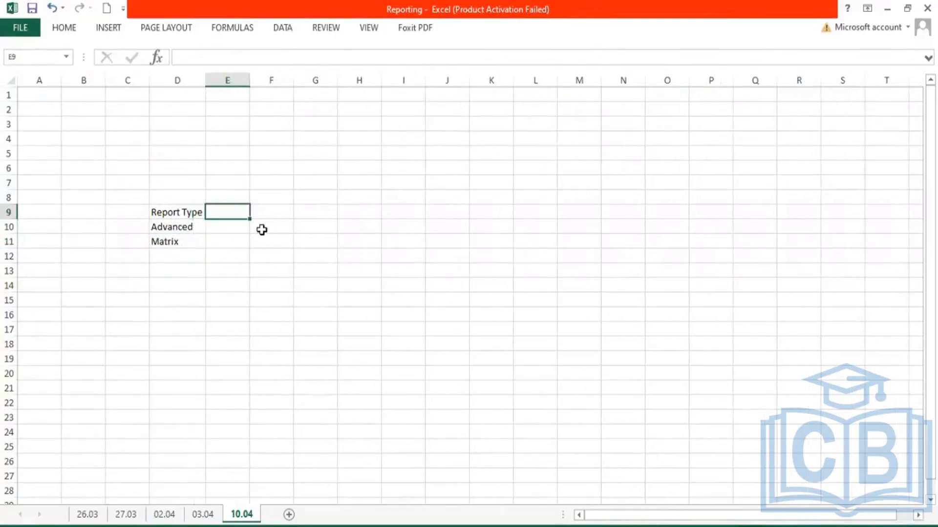
pyautogui.write('1')
pyautogui.press('Tab')
pyautogui.write('1')
pyautogui.press('Tab')
pyautogui.write('2')
pyautogui.press('Tab')
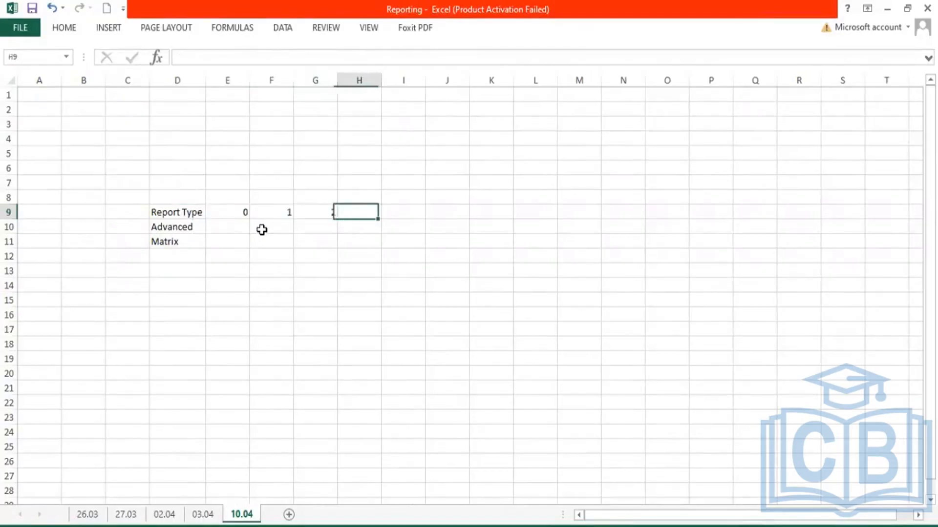
pyautogui.write('3')
pyautogui.press('Tab')
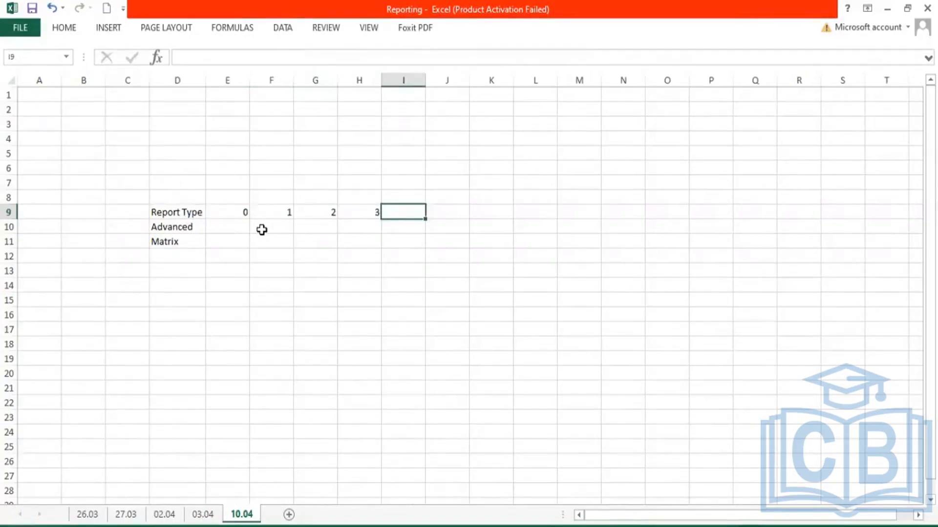
# - Enter the range labels 0-9 in cell E8 and 10-19 in cell F8 above the count headings
pyautogui.click(234, 198)
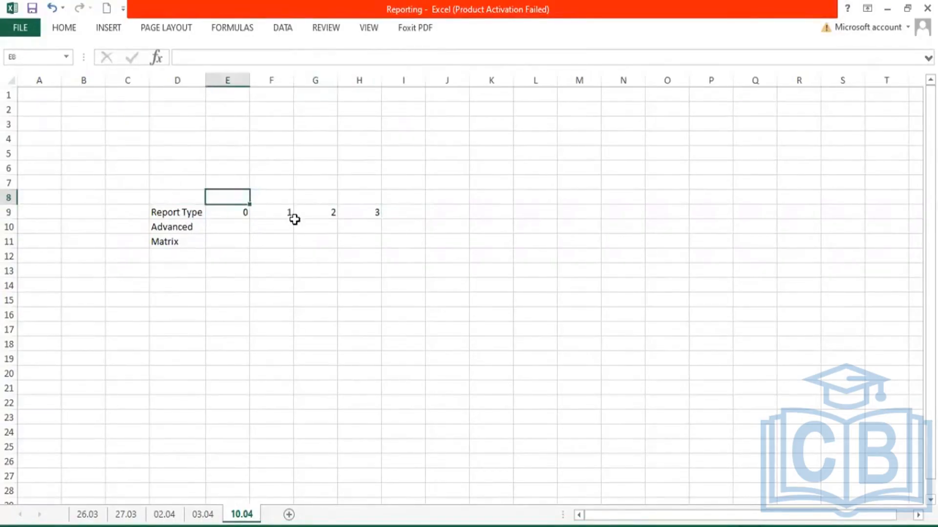
pyautogui.write('0-9')
pyautogui.press('Return')
pyautogui.click(231, 198)
pyautogui.click(273, 201)
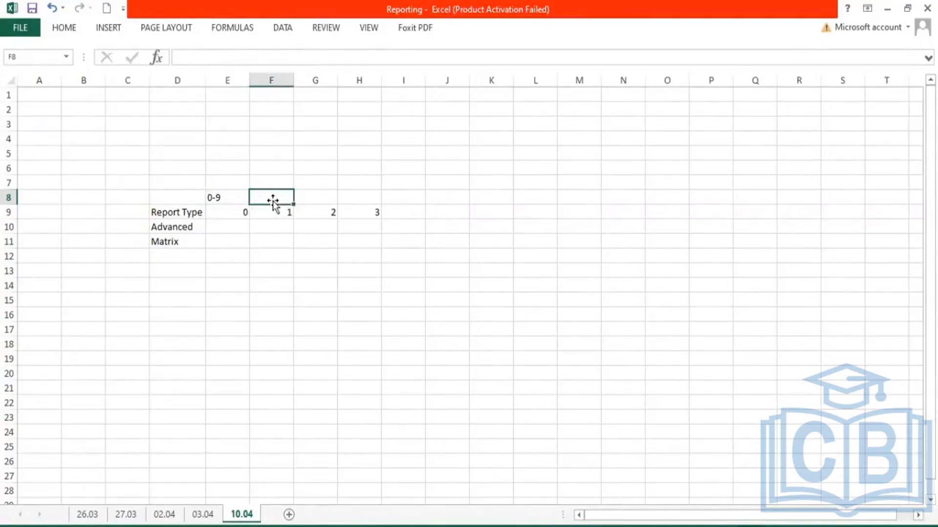
pyautogui.write('1')
pyautogui.write('0*-')
pyautogui.press('BackSpace')
pyautogui.press('BackSpace')
pyautogui.write('-19')
pyautogui.press('Tab')
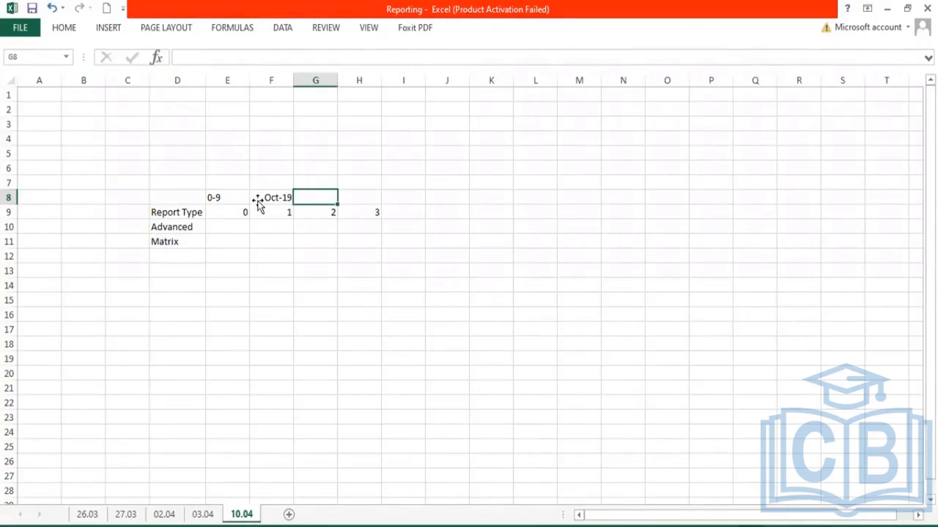
pyautogui.click(275, 197)
pyautogui.moveTo(272, 230); pyautogui.dragTo(286, 278)
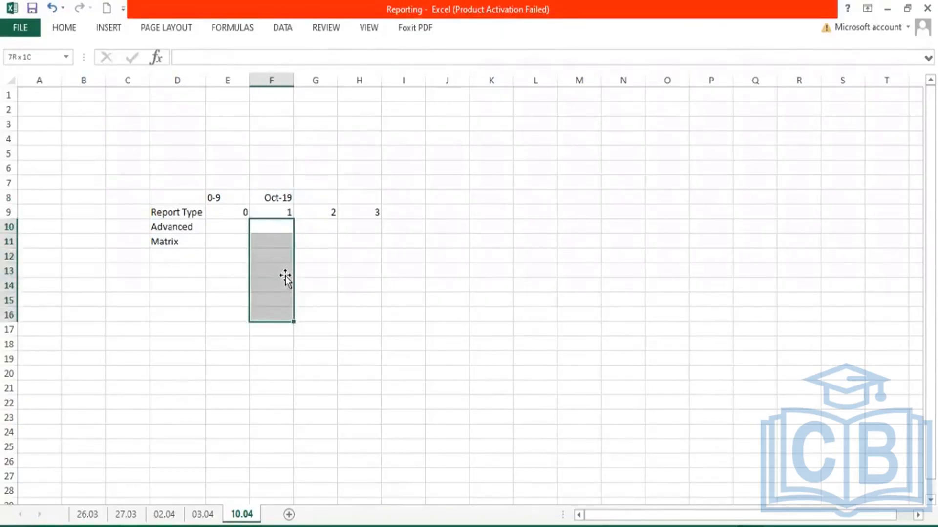
pyautogui.moveTo(217, 201); pyautogui.dragTo(379, 215)
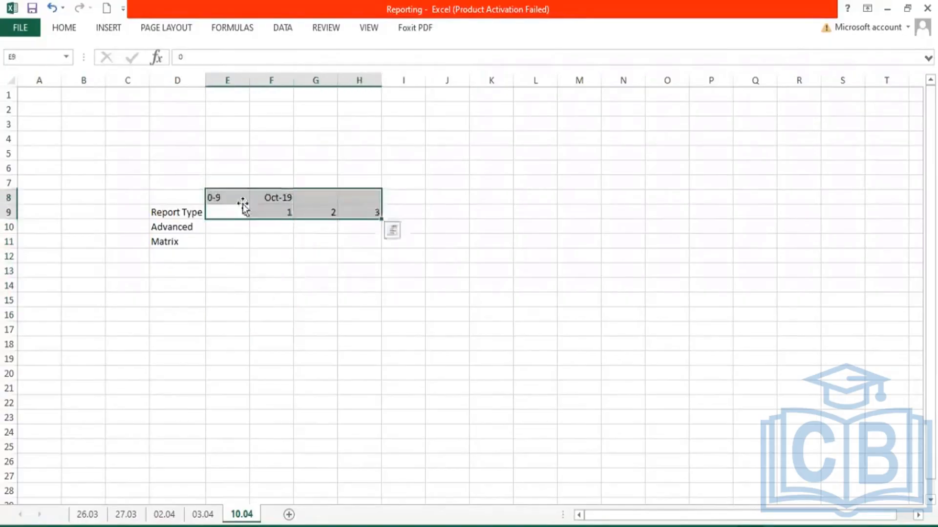
pyautogui.moveTo(224, 199); pyautogui.dragTo(390, 196)
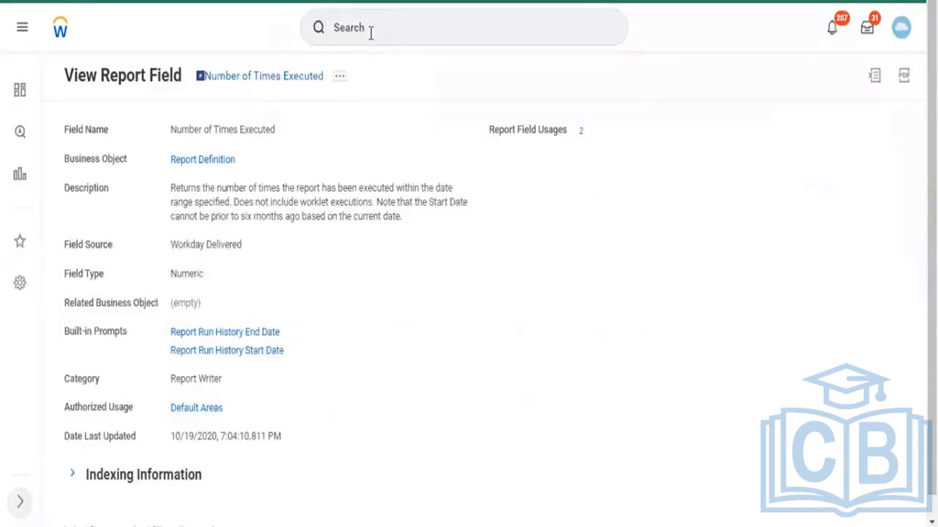
# - Switch back to Workday and open the Create Calculated Field task
pyautogui.click(371, 33)
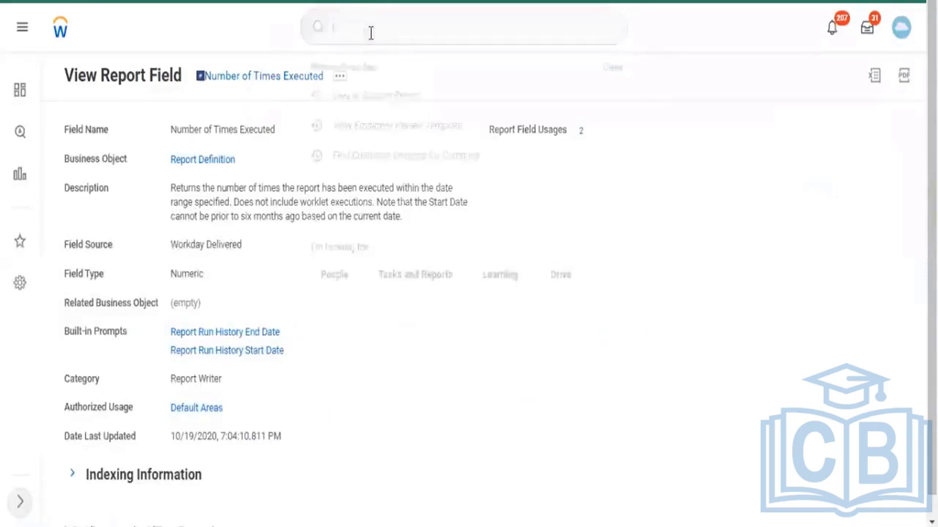
pyautogui.write('create calc field')
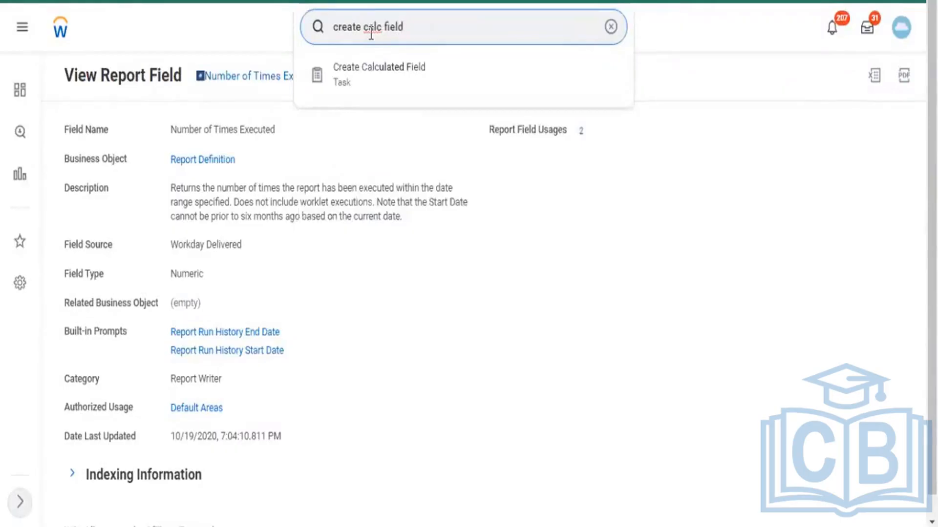
pyautogui.press('Down')
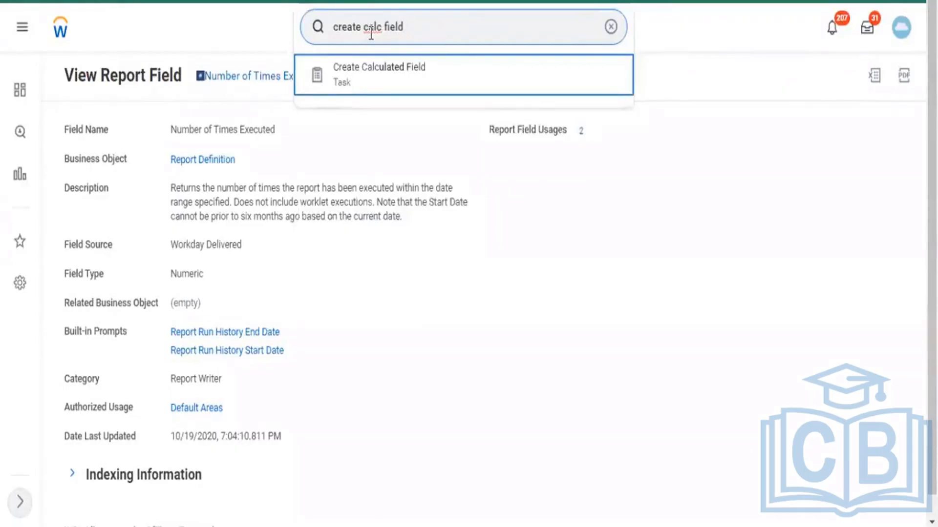
pyautogui.press('Return')
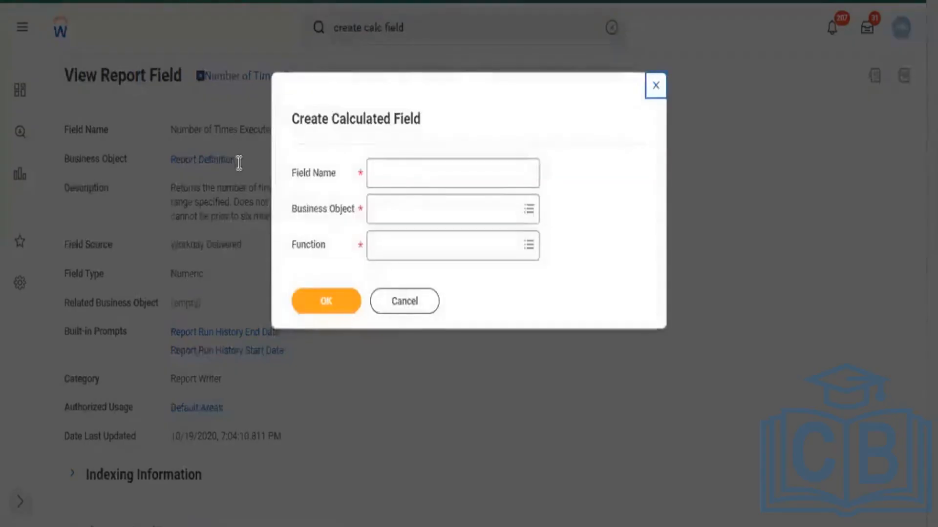
# - Set the new calculated field's business object to Report Definition
pyautogui.click(416, 211)
pyautogui.write('report defin')
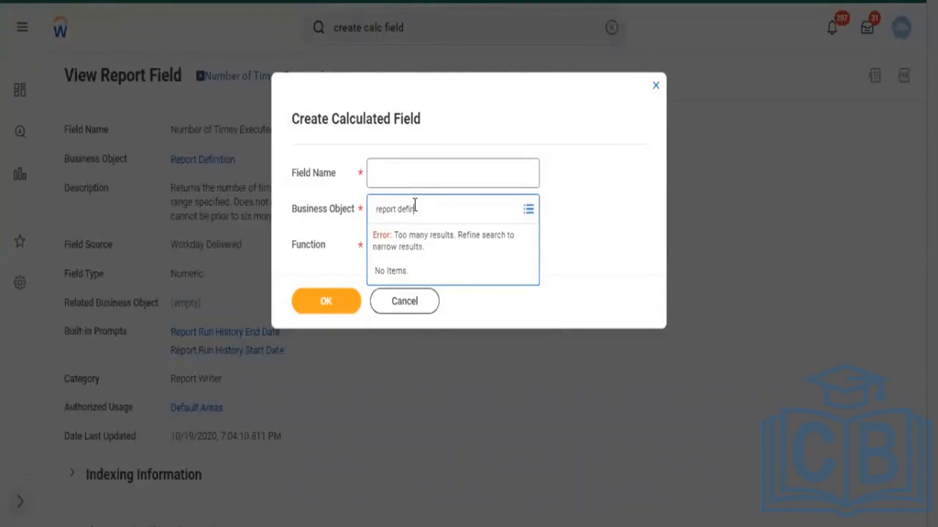
pyautogui.press('Return')
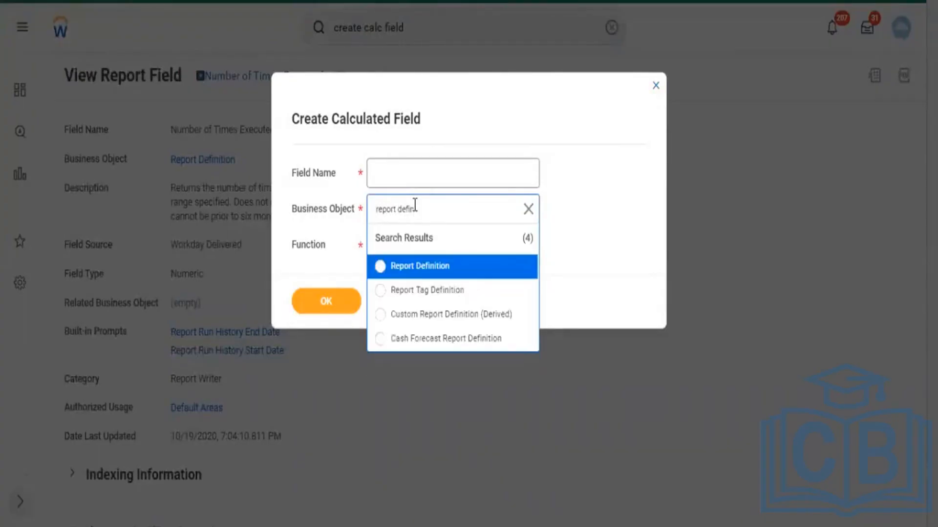
pyautogui.click(456, 259)
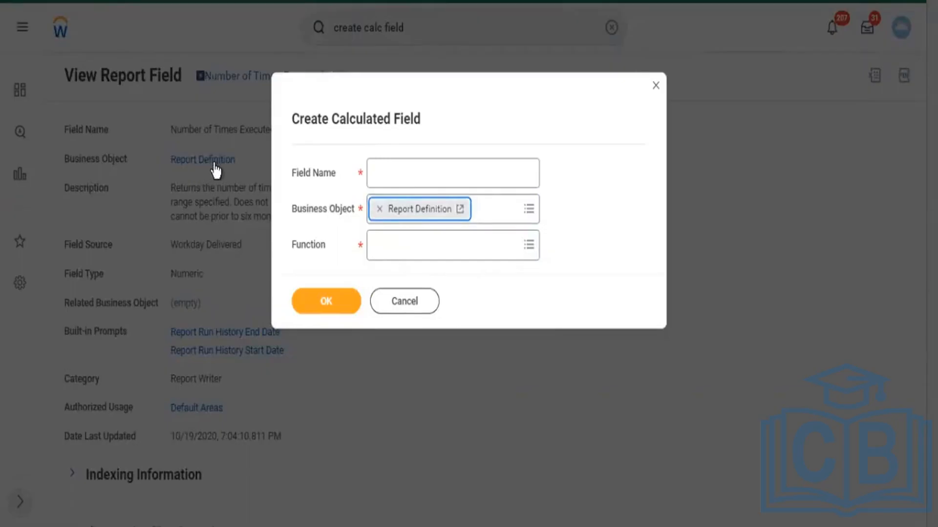
# - Set the new calculated field's function to Evaluate Expression
pyautogui.click(410, 243)
pyautogui.write('evel exp')
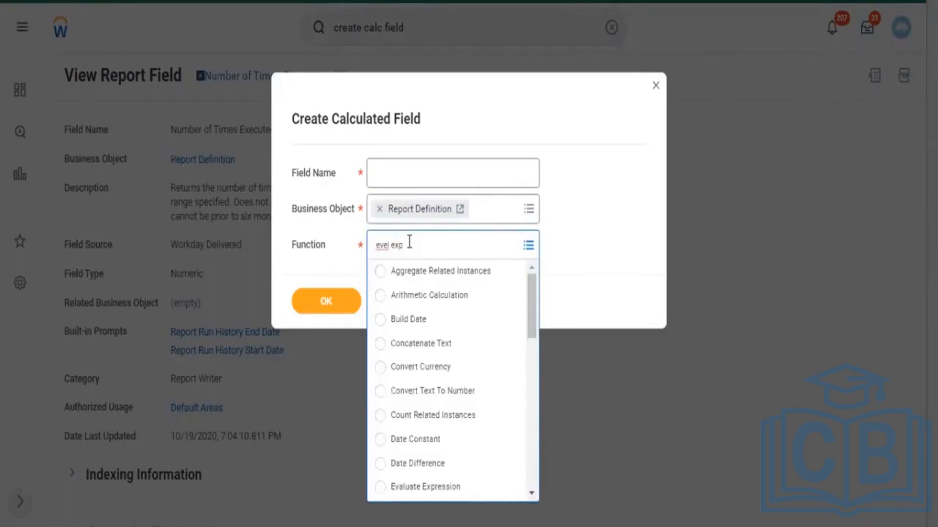
pyautogui.press('BackSpace')
pyautogui.press('BackSpace')
pyautogui.press('BackSpace')
pyautogui.press('BackSpace')
pyautogui.press('BackSpace')
pyautogui.write('e')
pyautogui.press('Return')
pyautogui.click(421, 297)
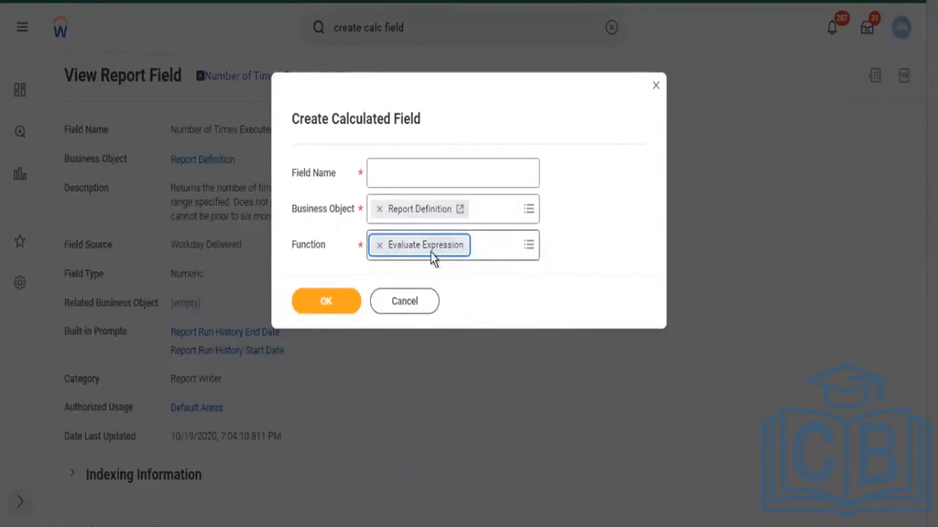
# - Name the calculated field CF - Eval Exp - Times Executed and continue to its calculation details
pyautogui.click(412, 166)
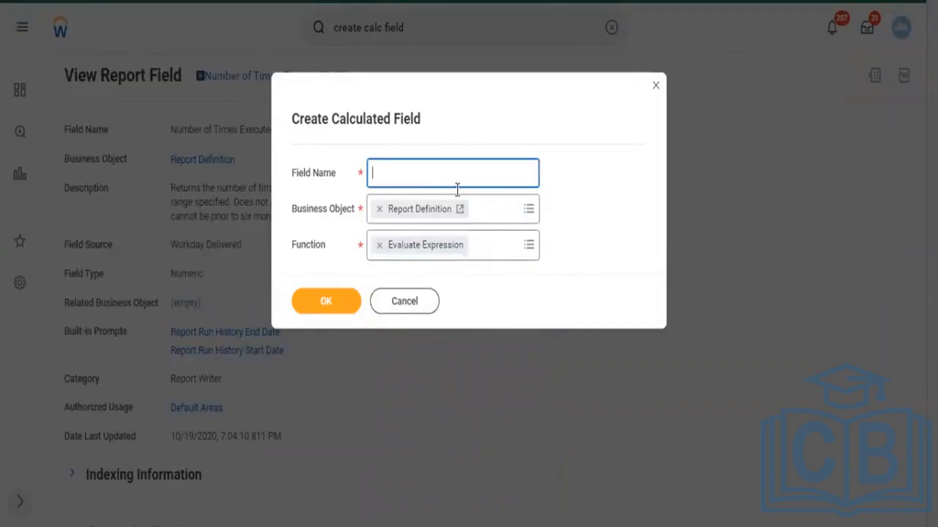
pyautogui.write('CF - Eval E')
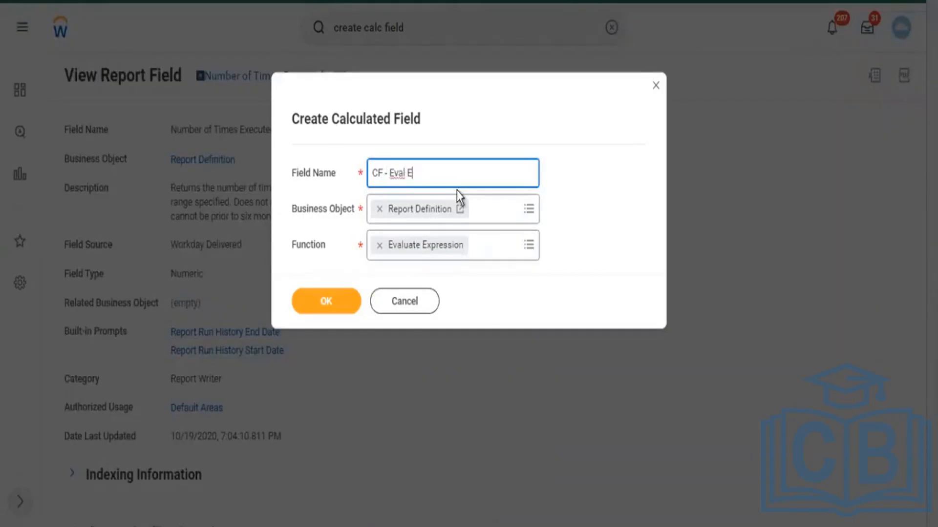
pyautogui.write('xp - Times Executed')
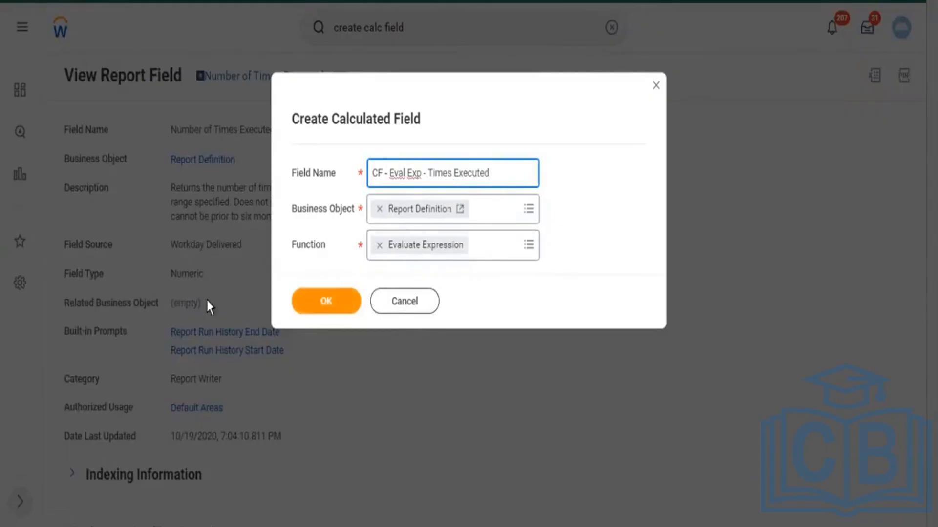
pyautogui.click(322, 301)
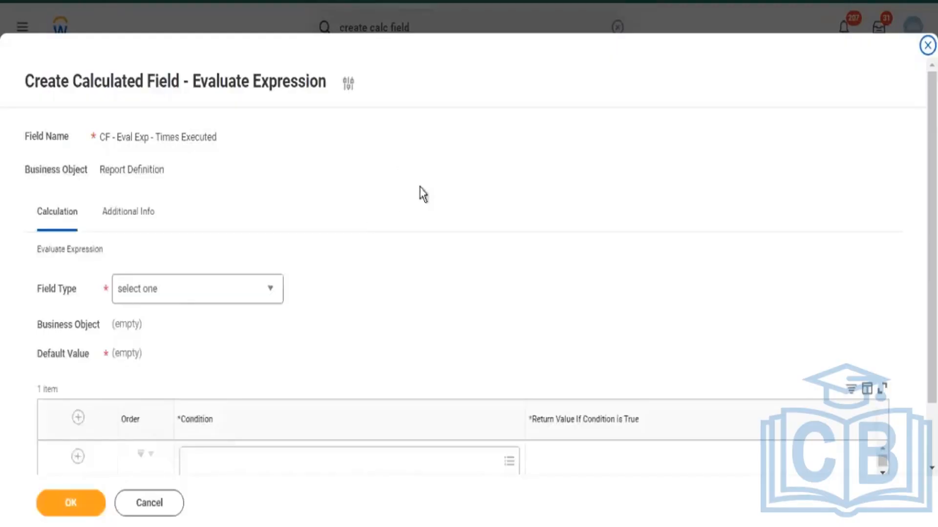
# - Compare the Evaluate Expression condition and return value columns with the spreadsheet's range headings and the custom report's execution-count columns
pyautogui.scroll(-2, 423, 195)
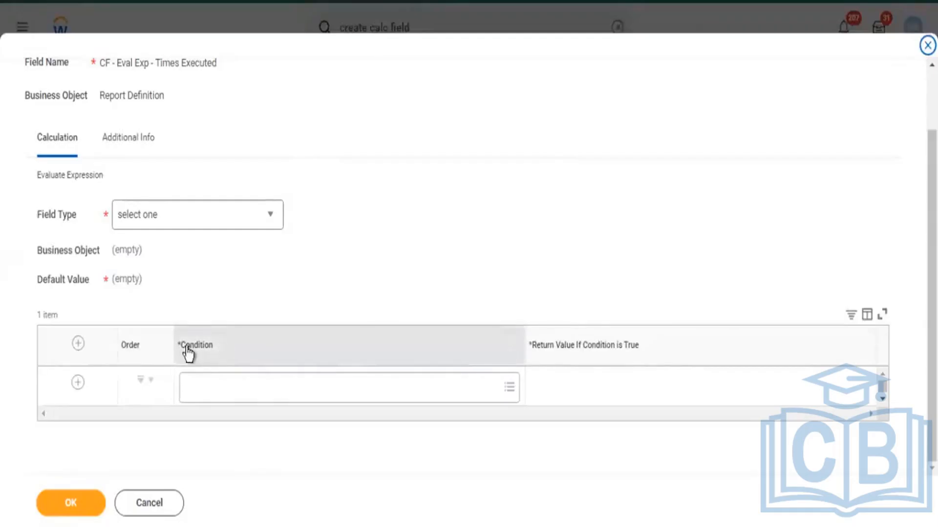
pyautogui.moveTo(187, 348); pyautogui.dragTo(211, 349)
pyautogui.click(195, 357)
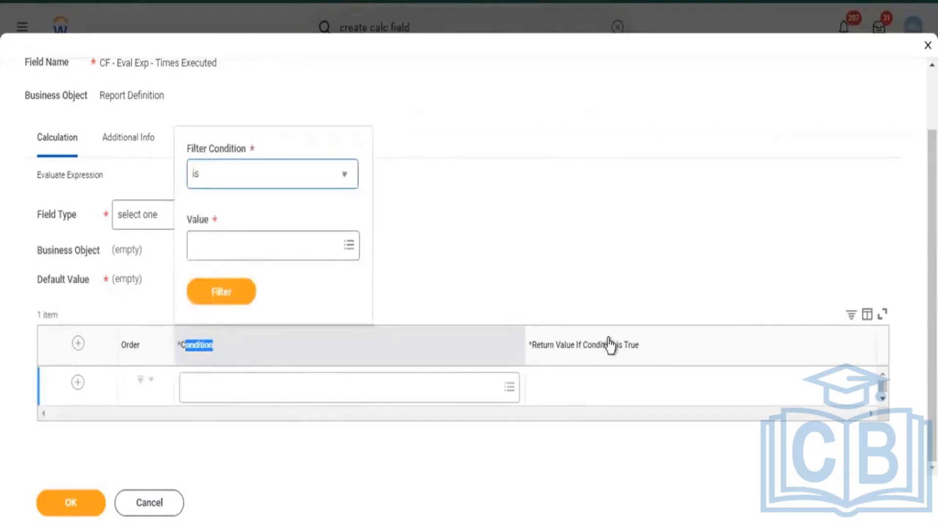
pyautogui.moveTo(584, 347); pyautogui.dragTo(632, 350)
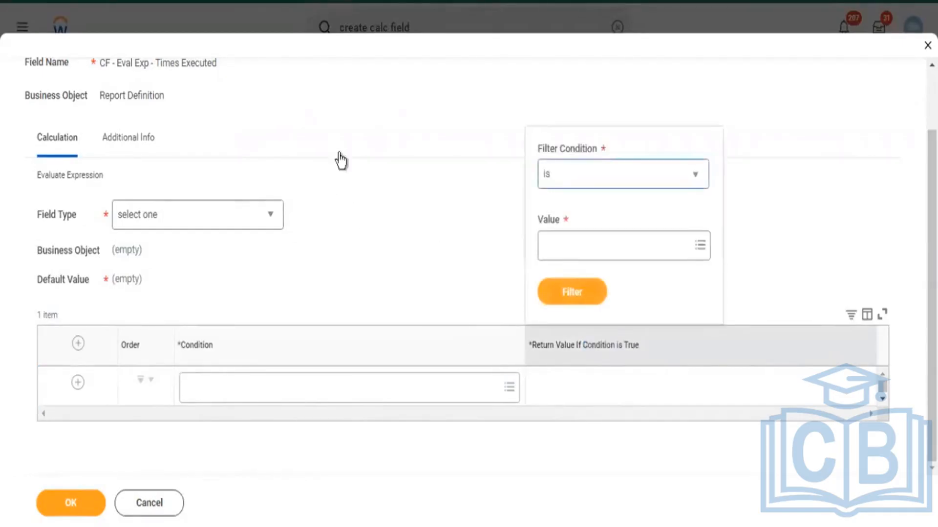
pyautogui.click(353, 168)
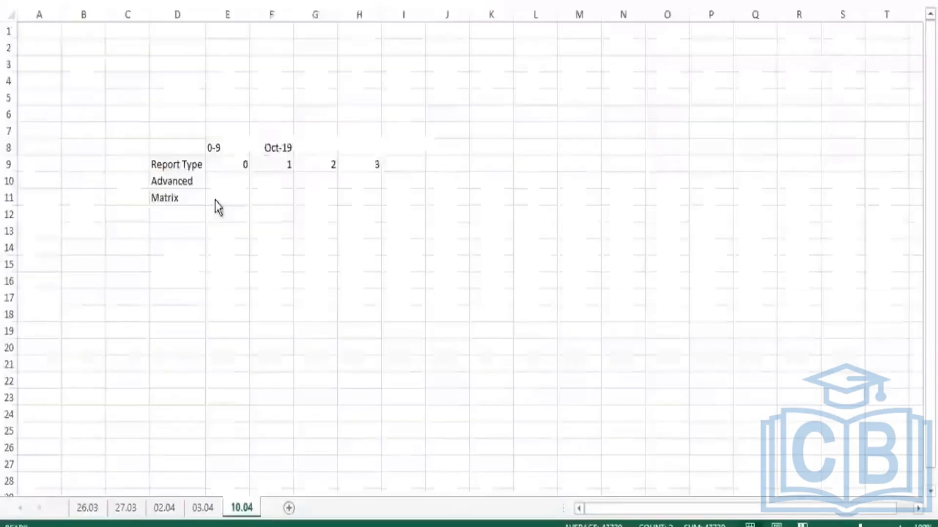
pyautogui.moveTo(218, 147); pyautogui.dragTo(401, 147)
pyautogui.click(224, 147)
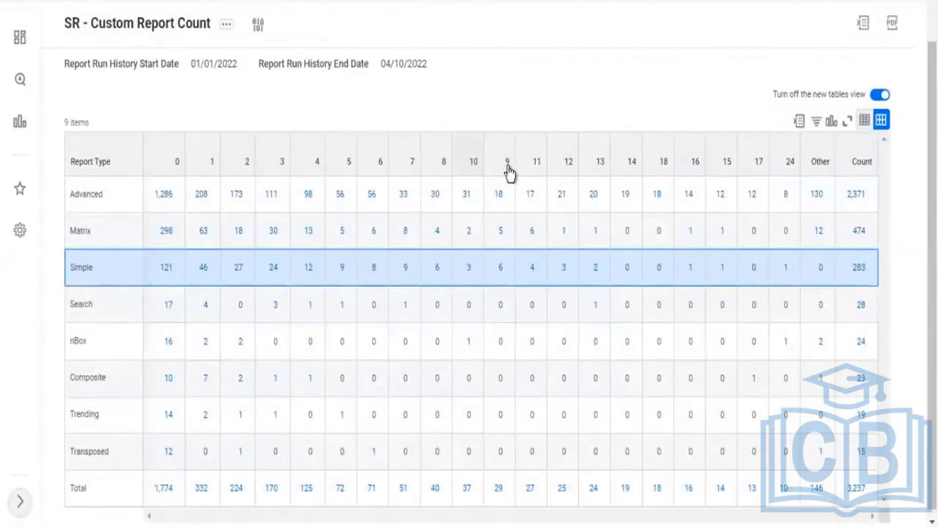
pyautogui.click(175, 168)
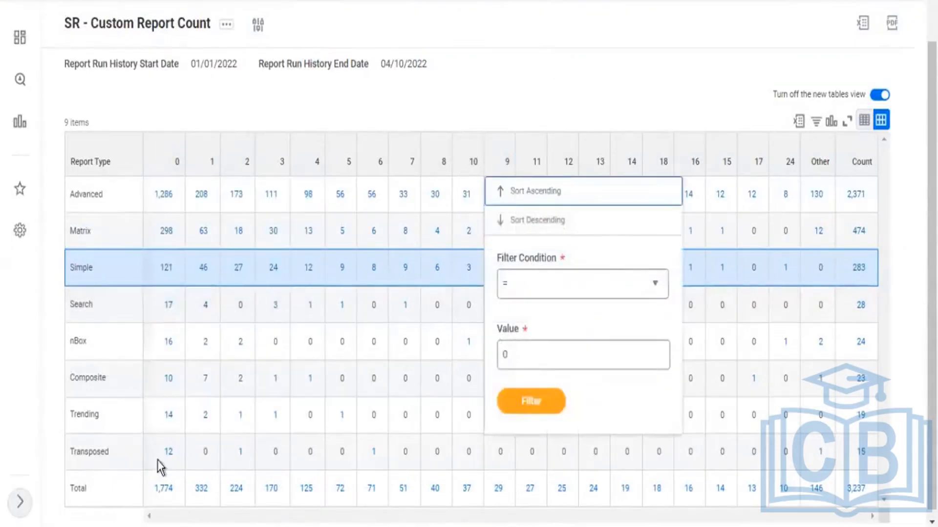
pyautogui.moveTo(193, 455); pyautogui.dragTo(263, 462)
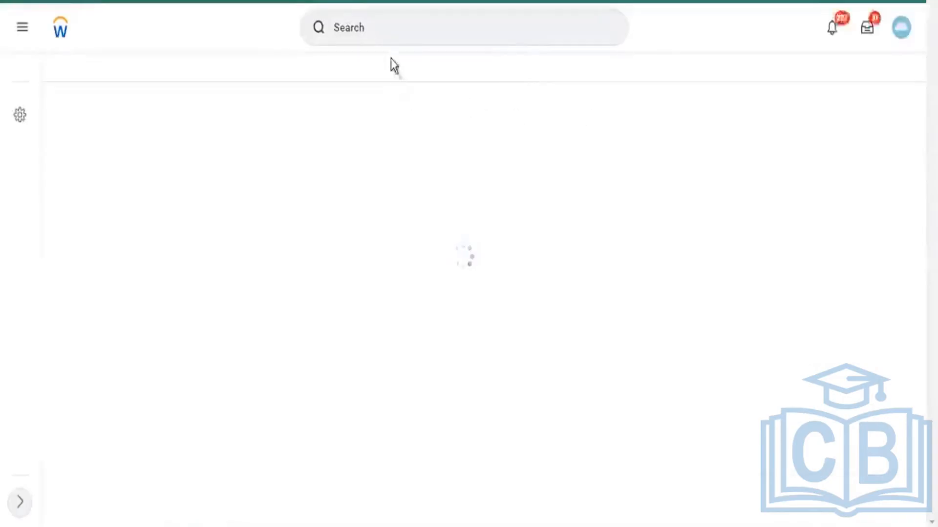
# - Find and open the Create Calculated Field task again from the second View Report Field page
pyautogui.click(376, 33)
pyautogui.write('create')
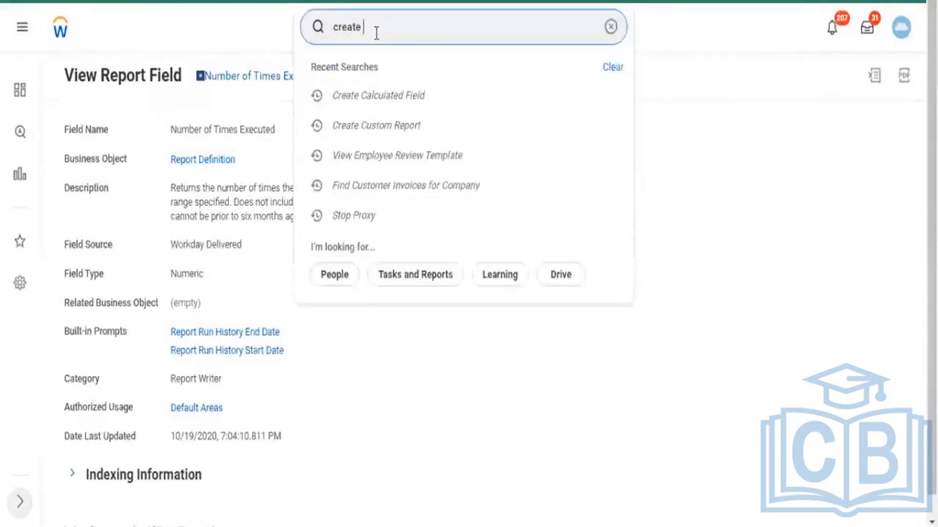
pyautogui.press('Down')
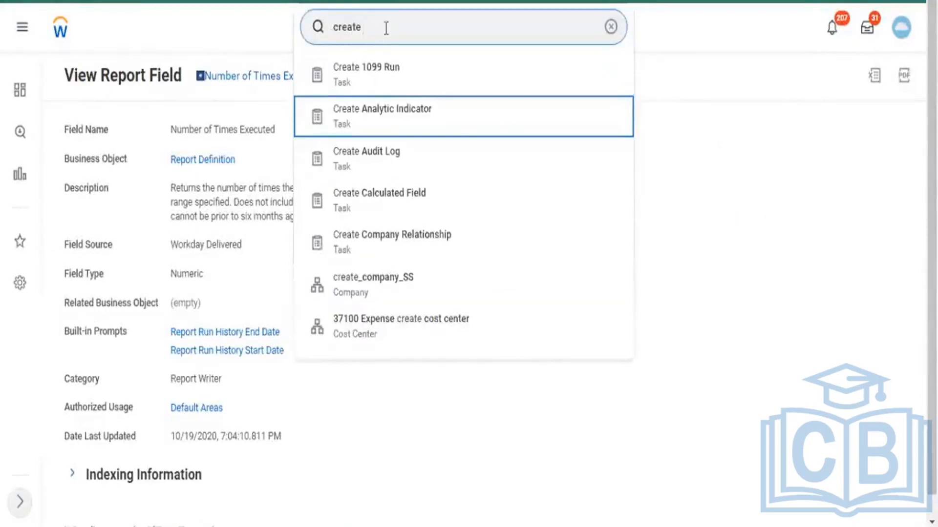
pyautogui.write('cal c')
pyautogui.write('c field')
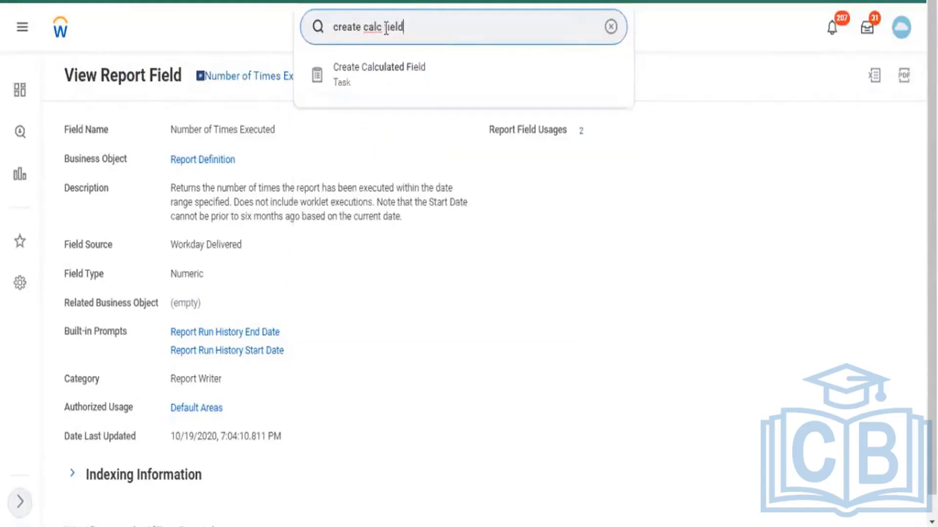
pyautogui.press('Down')
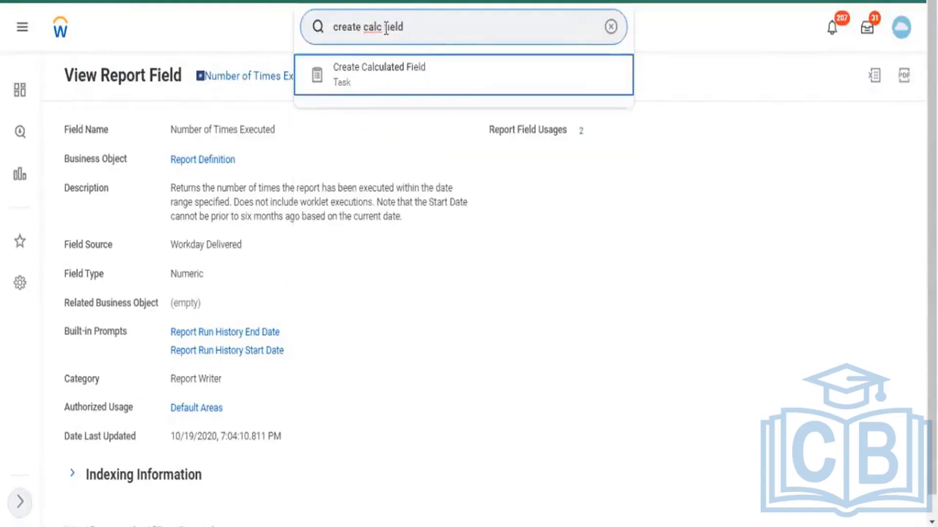
pyautogui.press('Return')
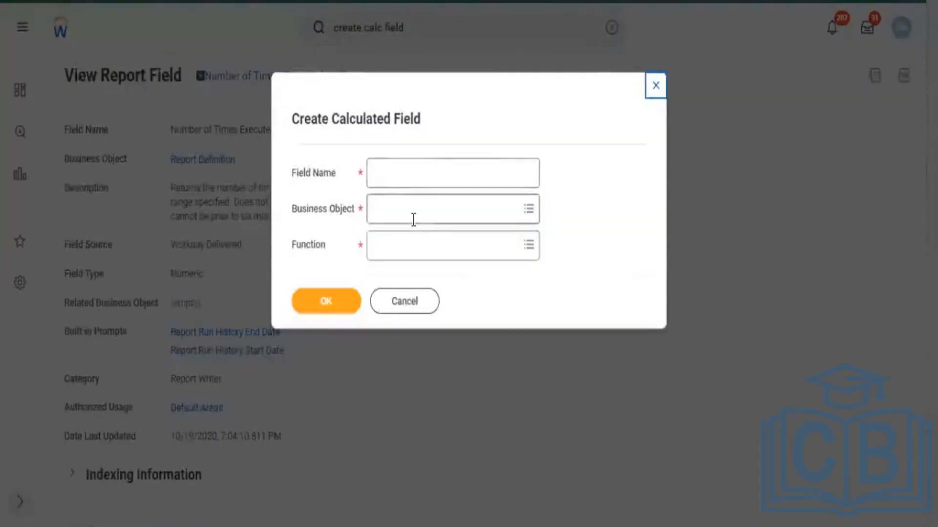
# - Set the second calculated field's business object to Report Definition and its function to Evaluate Expression Band
pyautogui.click(413, 220)
pyautogui.write('report defi')
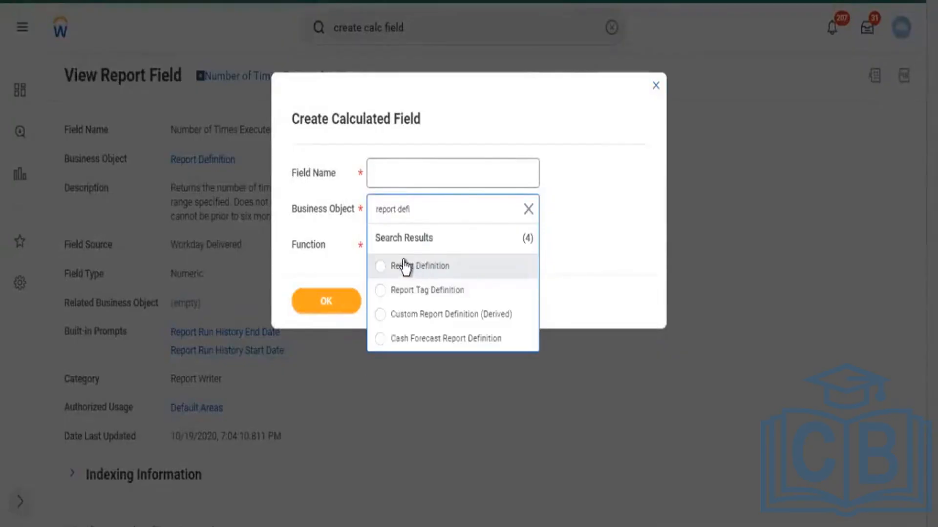
pyautogui.click(403, 268)
pyautogui.click(400, 245)
pyautogui.write('eval')
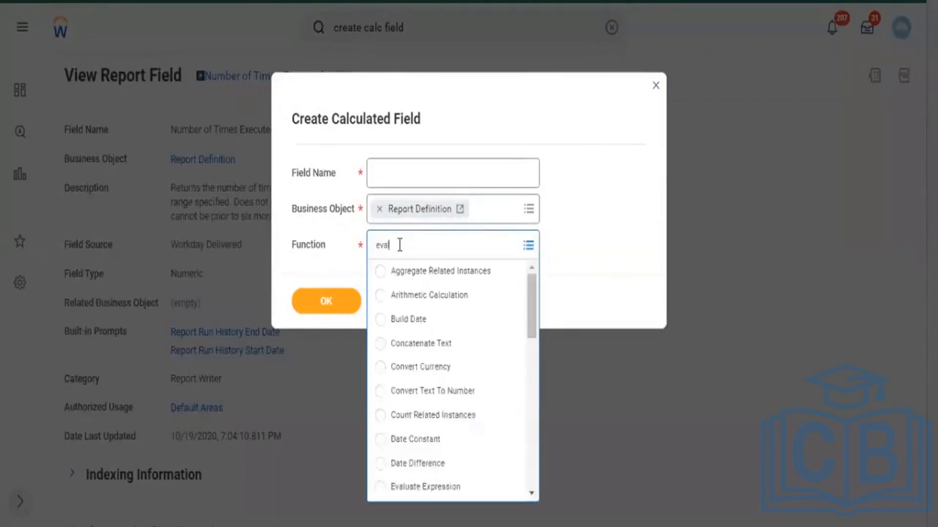
pyautogui.press('Return')
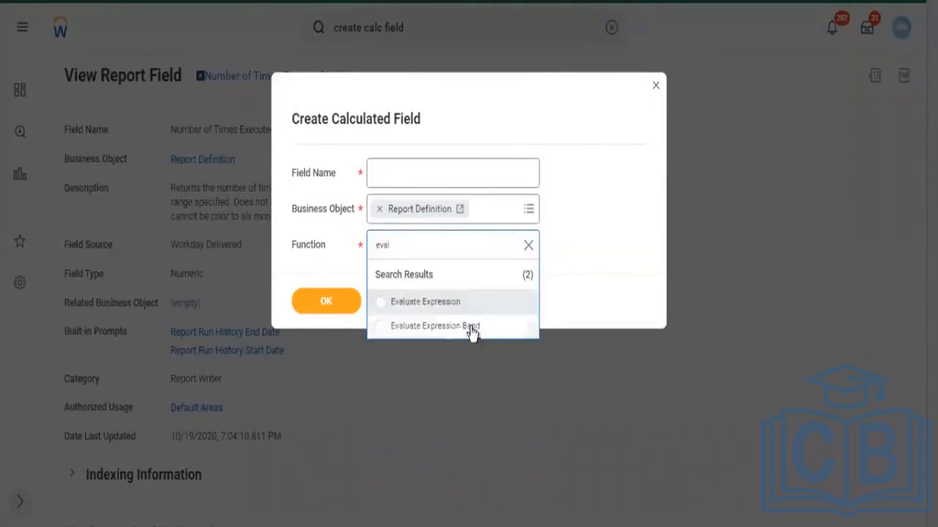
pyautogui.click(435, 326)
# - Name the band field CF - EEb - times run and continue to its calculation details
pyautogui.click(442, 185)
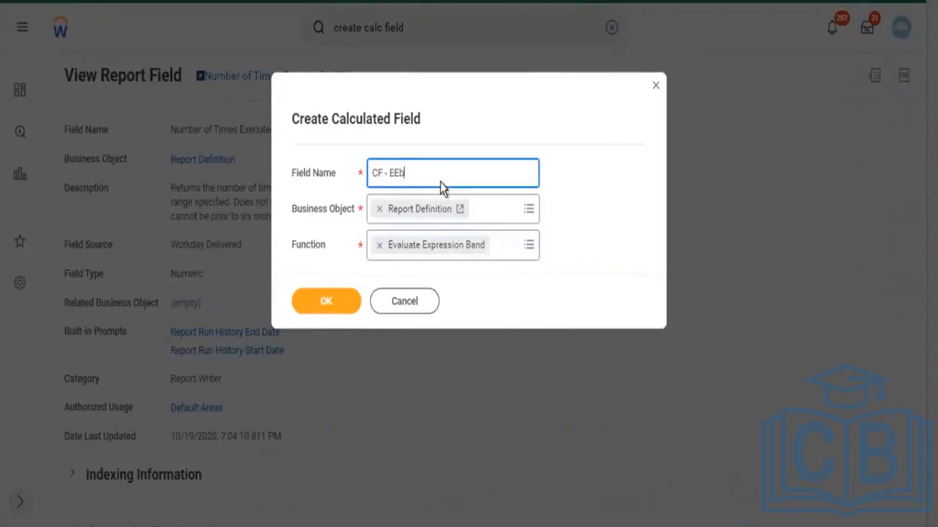
pyautogui.write('CF - EEb - times run')
pyautogui.click(321, 303)
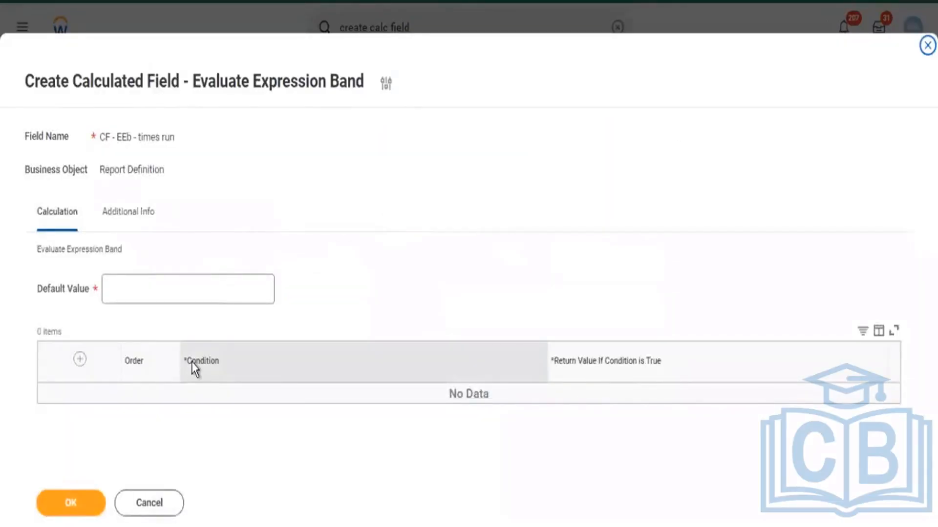
# - Compare the Condition and Return Value columns of the Evaluate Expression Band and Evaluate Expression forms
pyautogui.moveTo(188, 361); pyautogui.dragTo(219, 360)
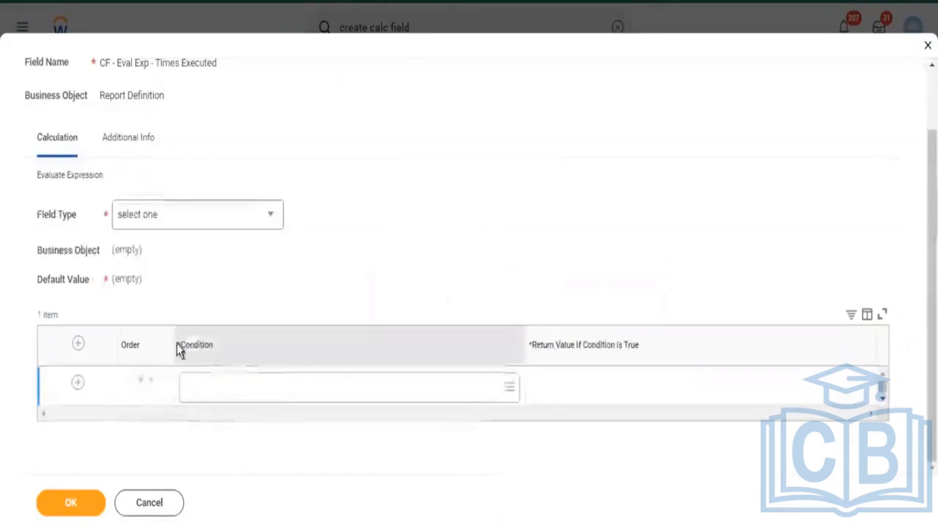
pyautogui.moveTo(177, 345); pyautogui.dragTo(247, 356)
pyautogui.moveTo(565, 346); pyautogui.dragTo(595, 349)
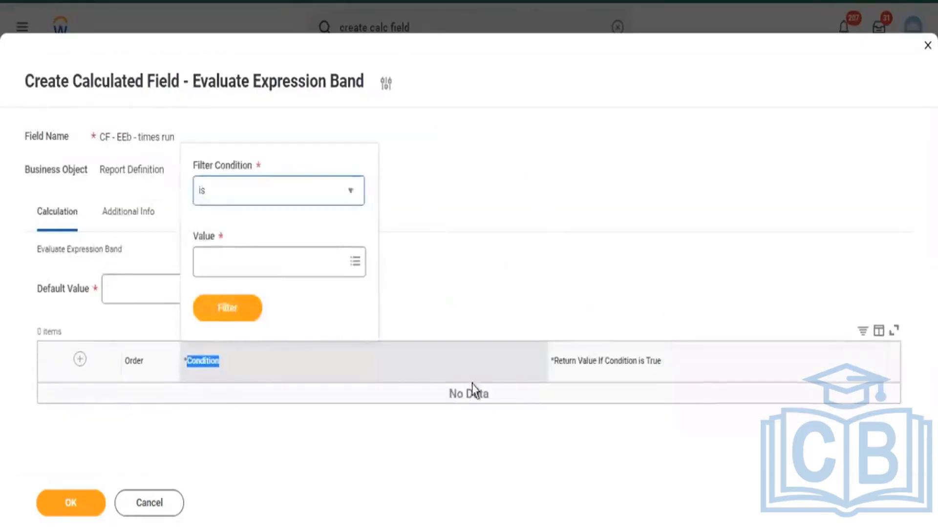
pyautogui.click(73, 374)
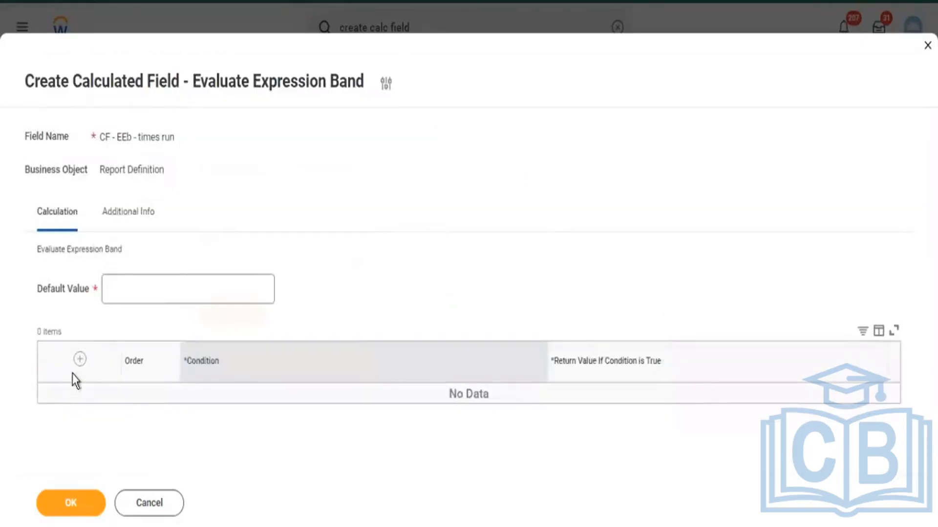
# - Add a condition row to the Evaluate Expression Band and open a new calculated field for its condition
pyautogui.click(79, 360)
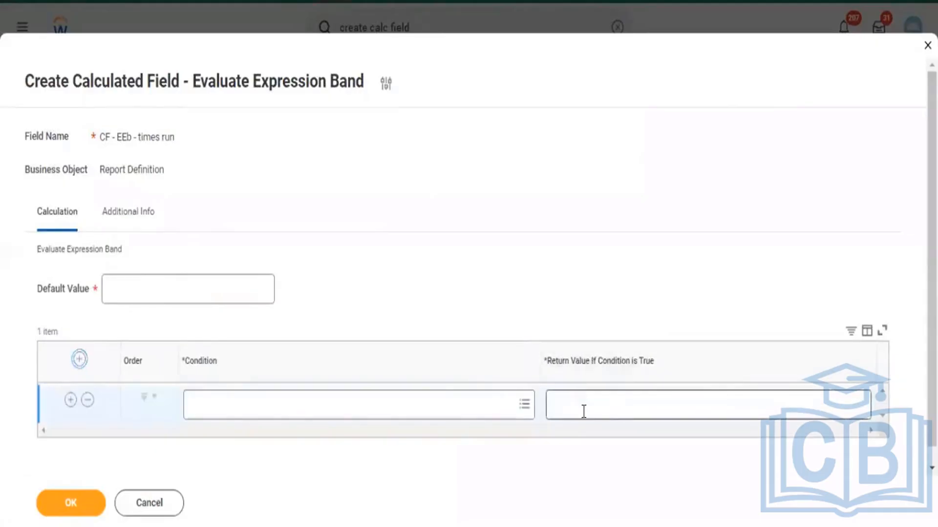
pyautogui.click(618, 415)
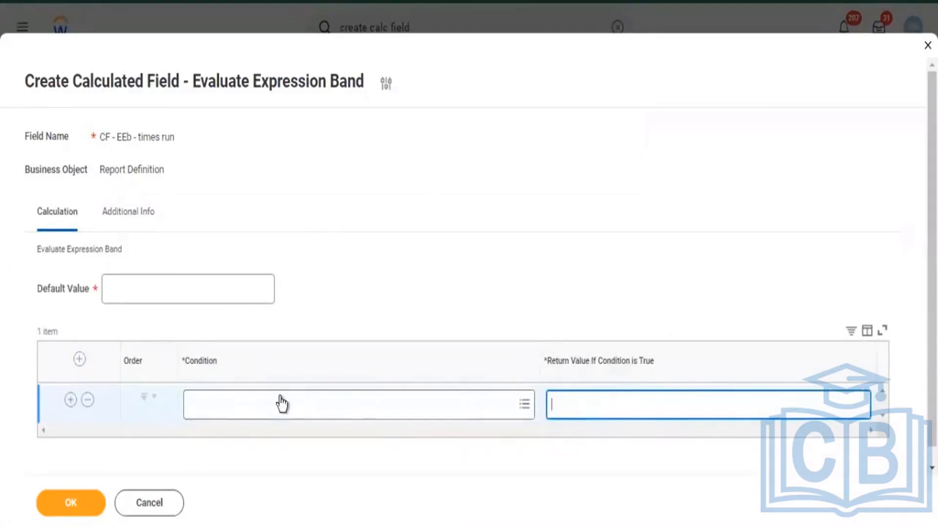
pyautogui.click(313, 393)
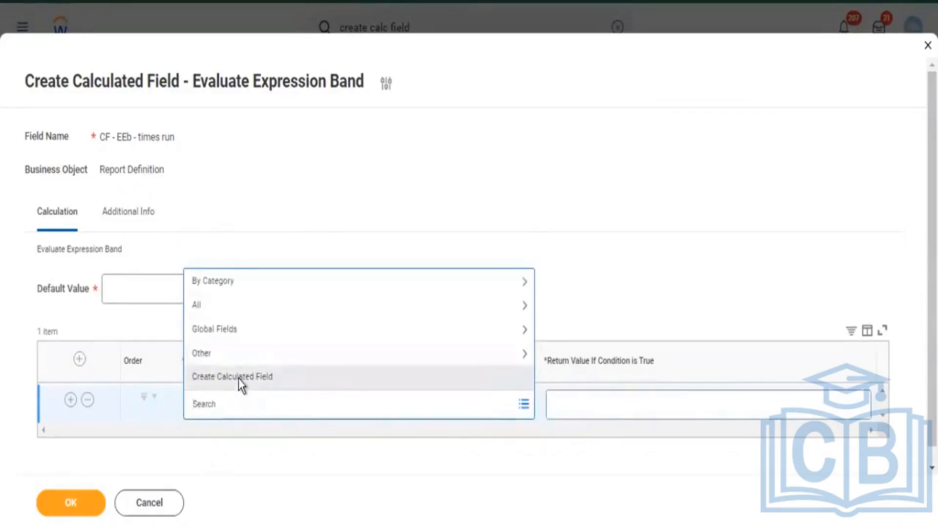
pyautogui.click(318, 372)
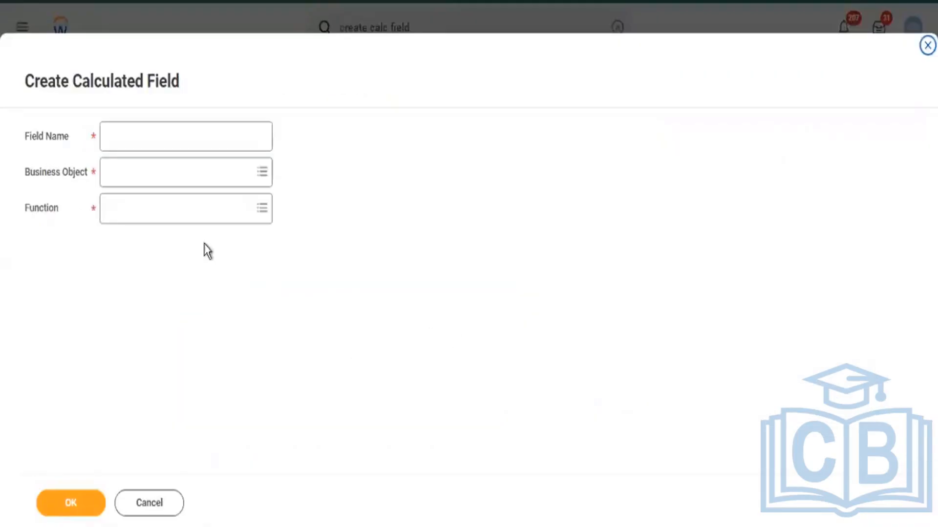
# - Set the condition field's function to True/False Condition and its business object to Report Definition
pyautogui.click(147, 215)
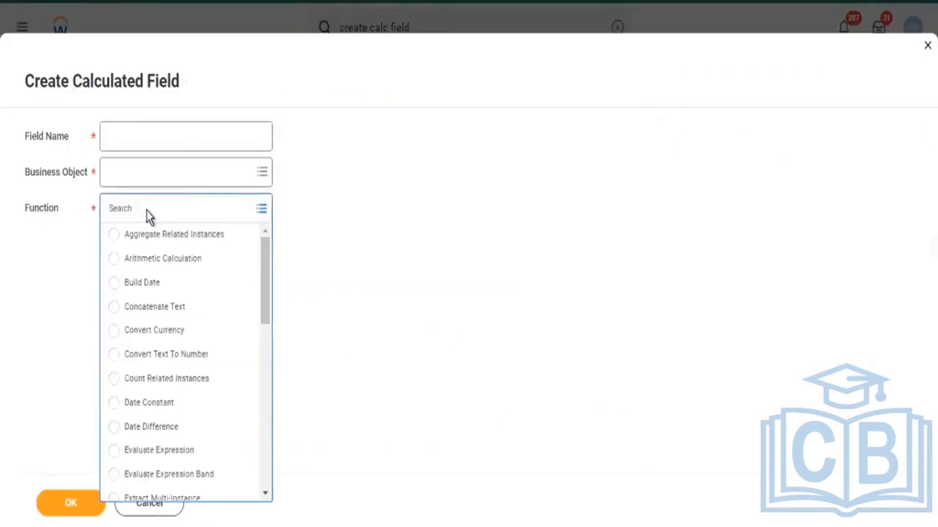
pyautogui.write('true')
pyautogui.press('Return')
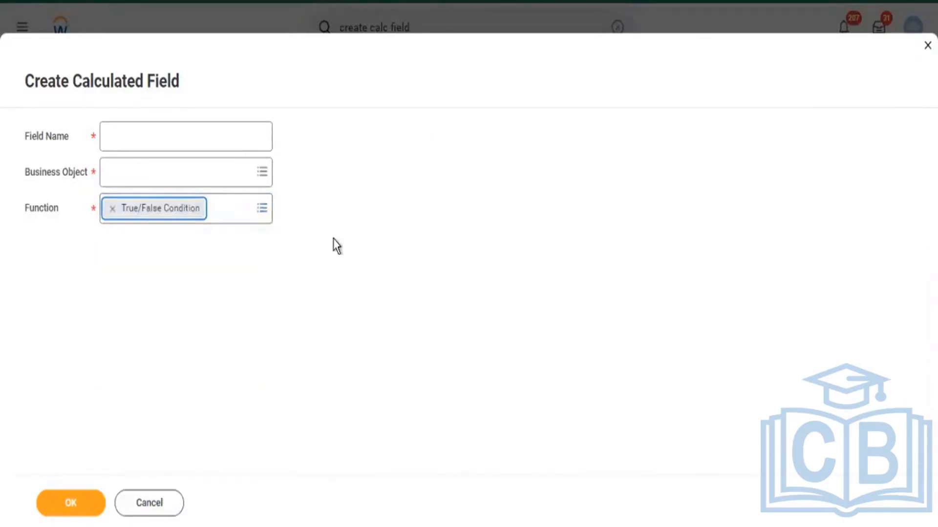
pyautogui.click(158, 168)
pyautogui.write('w')
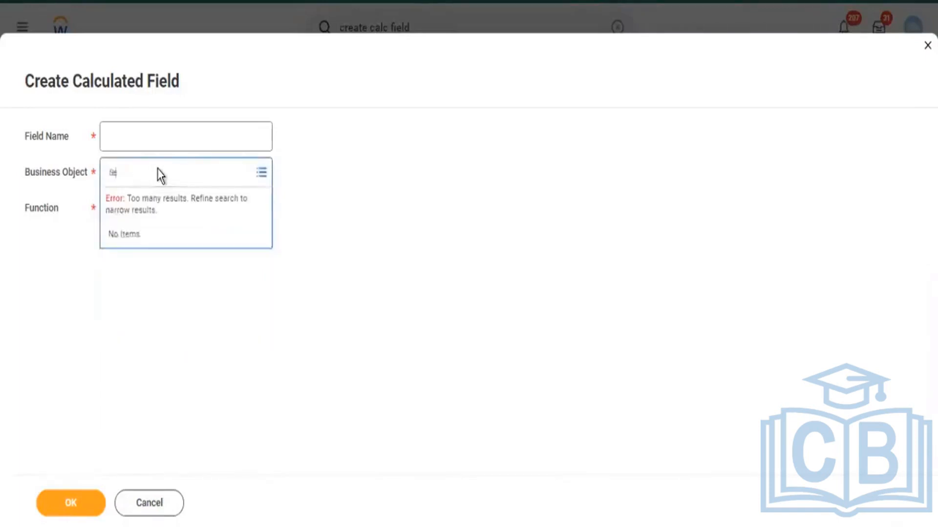
pyautogui.write('eport defin')
pyautogui.press('Return')
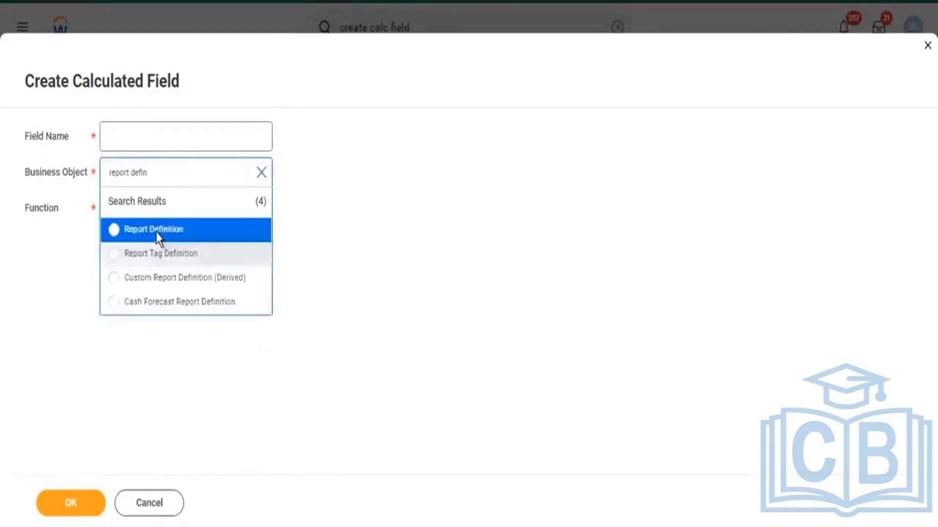
# - Name the condition field CF - TF - Executed 0 to 9 and continue to its True/False Condition details
pyautogui.click(149, 138)
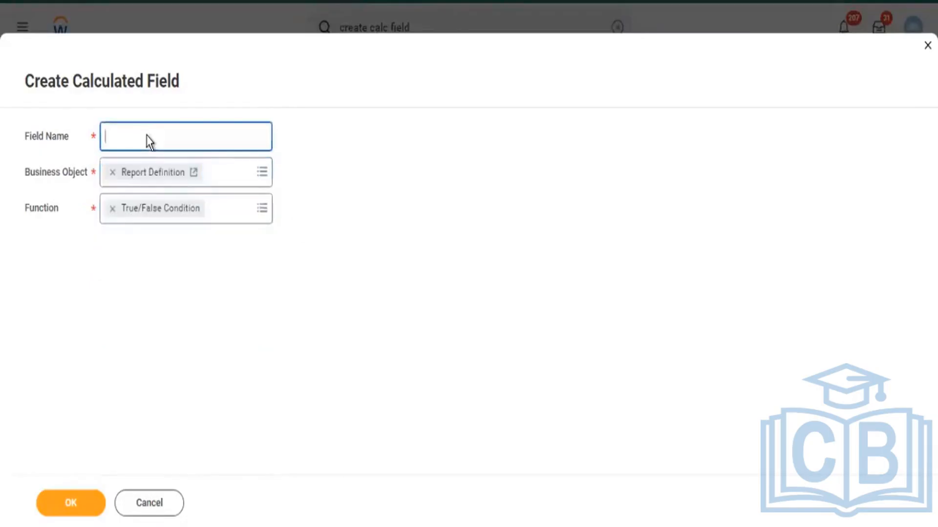
pyautogui.write('CF - TF - Executed 0 to')
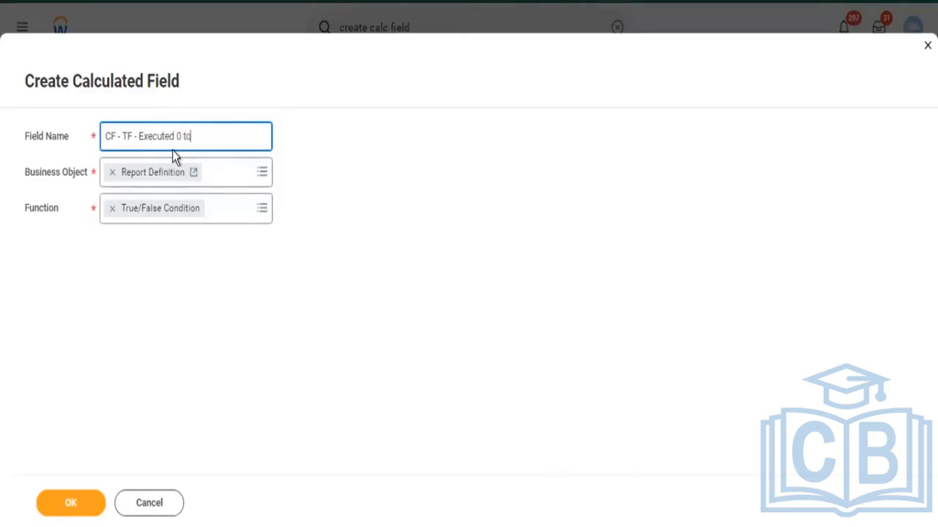
pyautogui.write('9')
pyautogui.click(81, 506)
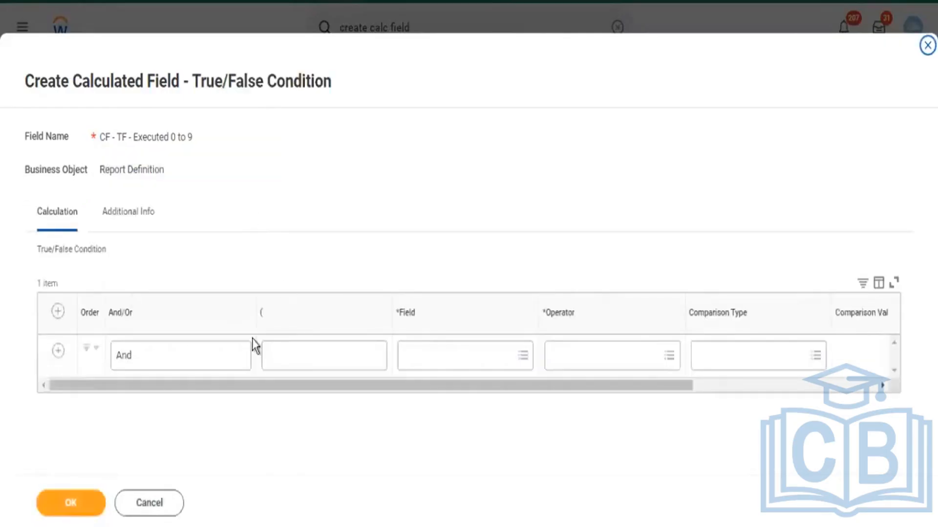
# - Set the condition's field to Number of Times Executed and its operator to less than or equal to
pyautogui.click(435, 366)
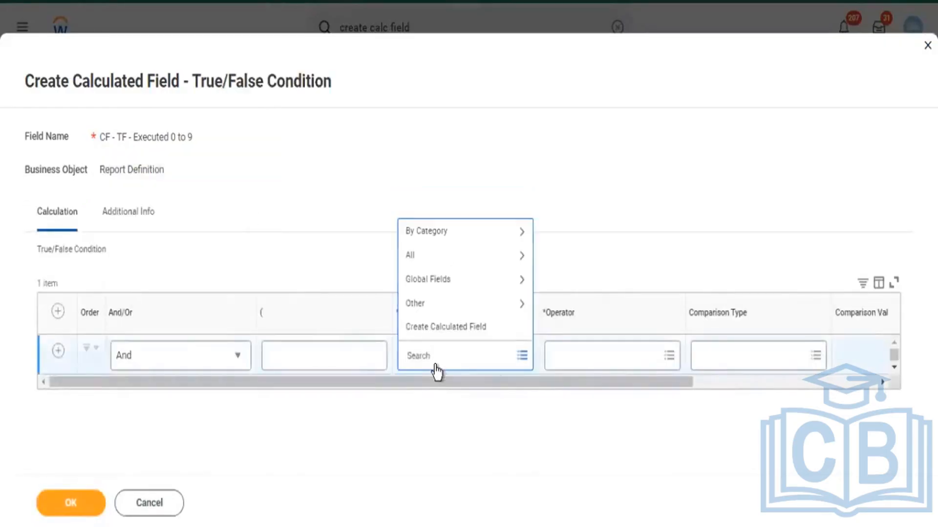
pyautogui.write('number of times')
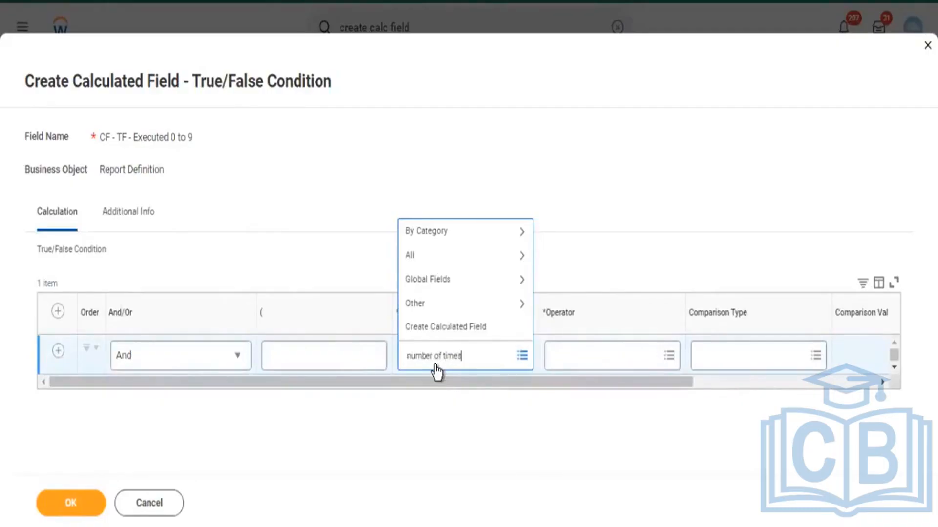
pyautogui.press('Return')
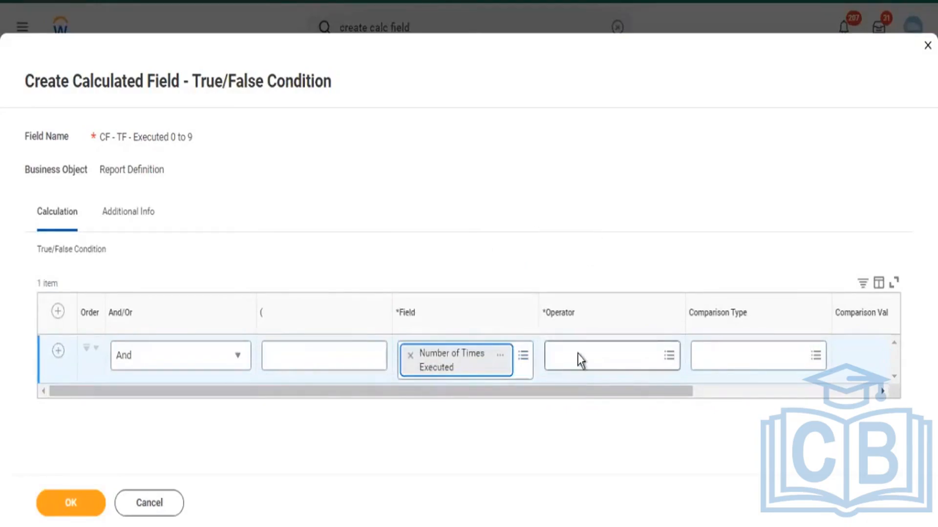
pyautogui.click(635, 348)
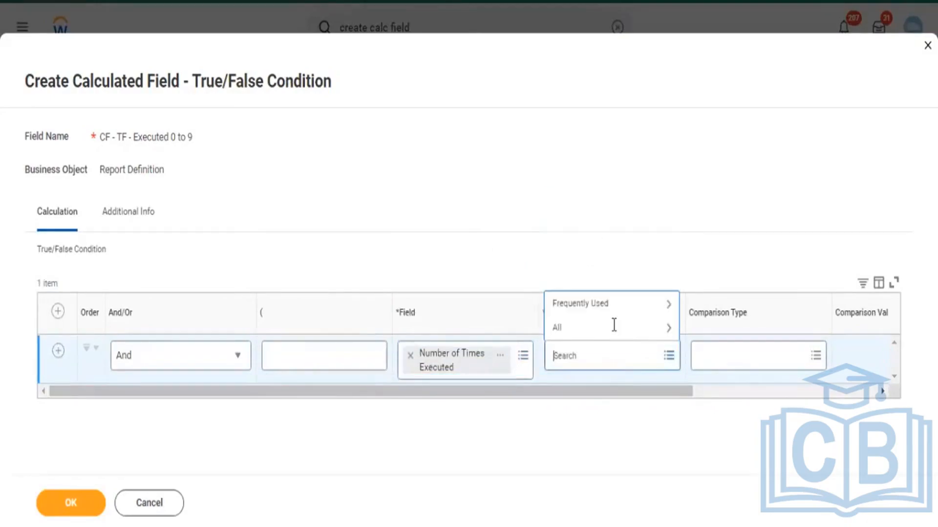
pyautogui.click(667, 325)
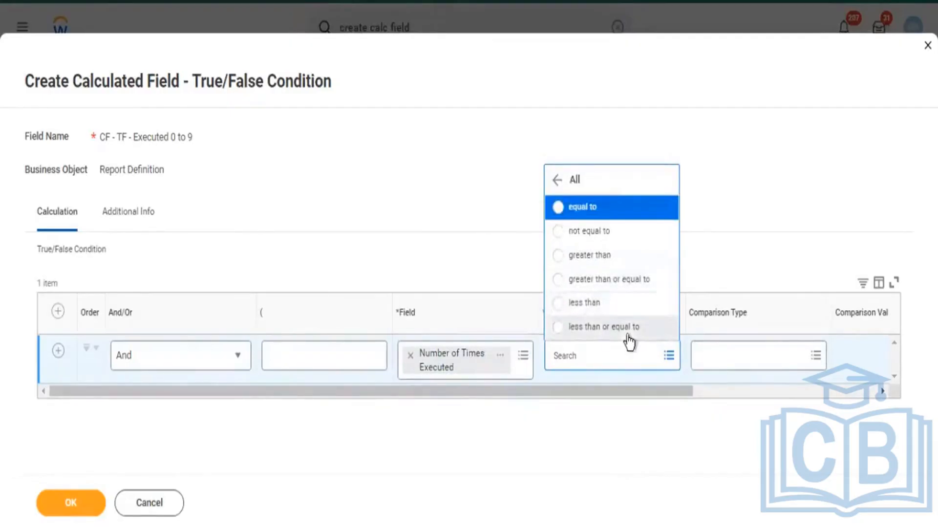
pyautogui.click(627, 329)
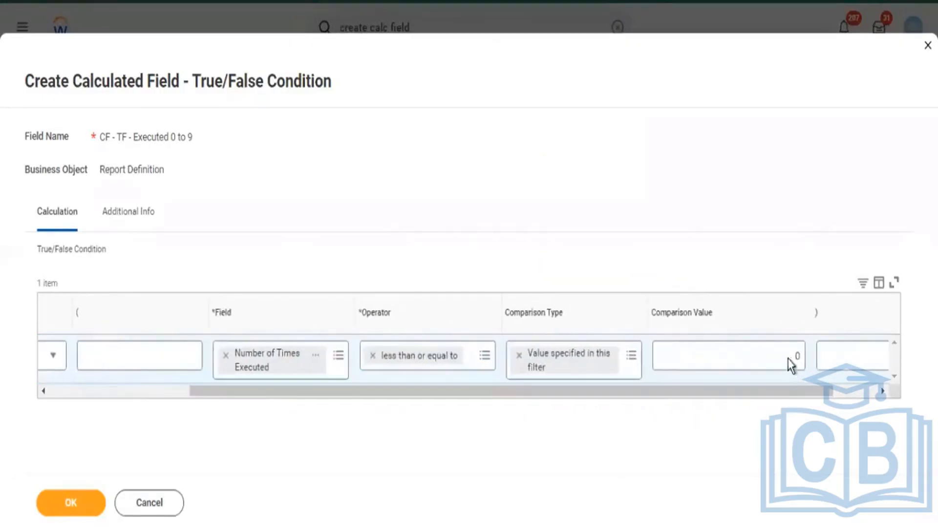
# - Set the condition's comparison value to 9 and save the True/False Condition field
pyautogui.click(787, 359)
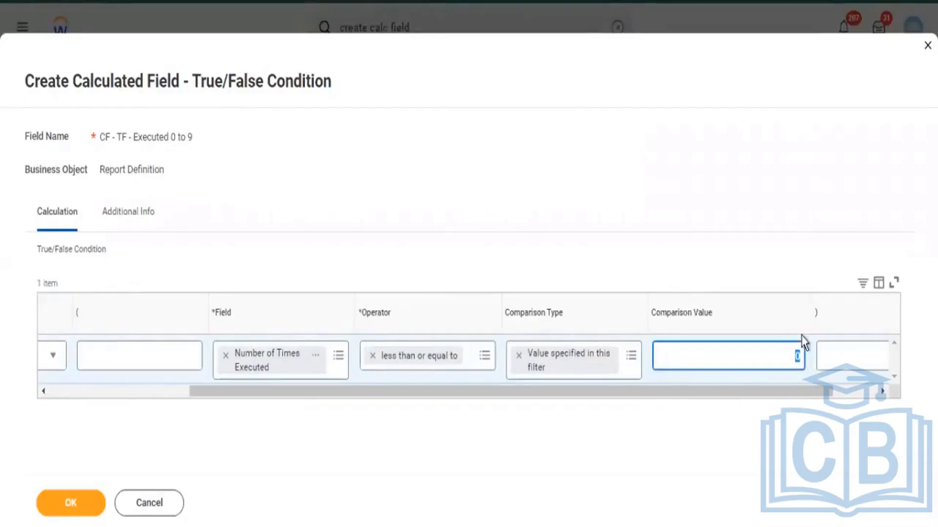
pyautogui.write('9')
pyautogui.click(25, 522)
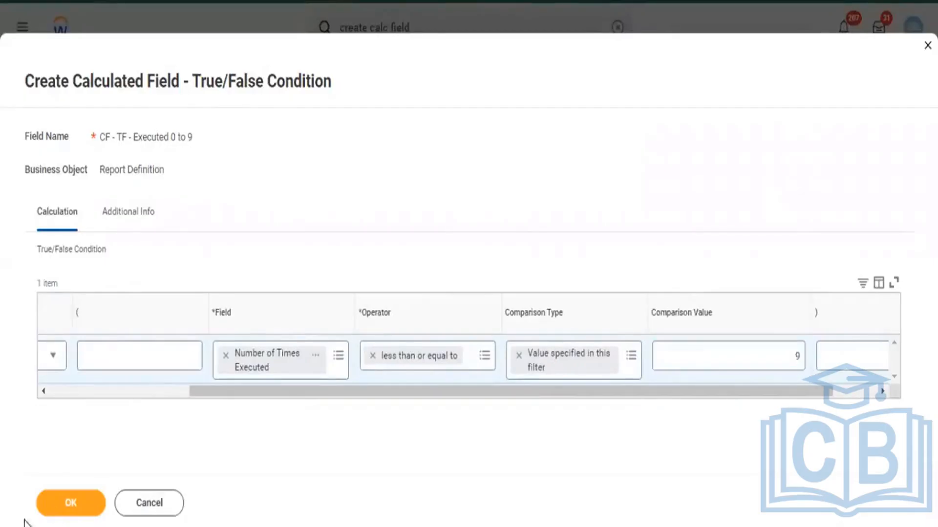
pyautogui.click(71, 508)
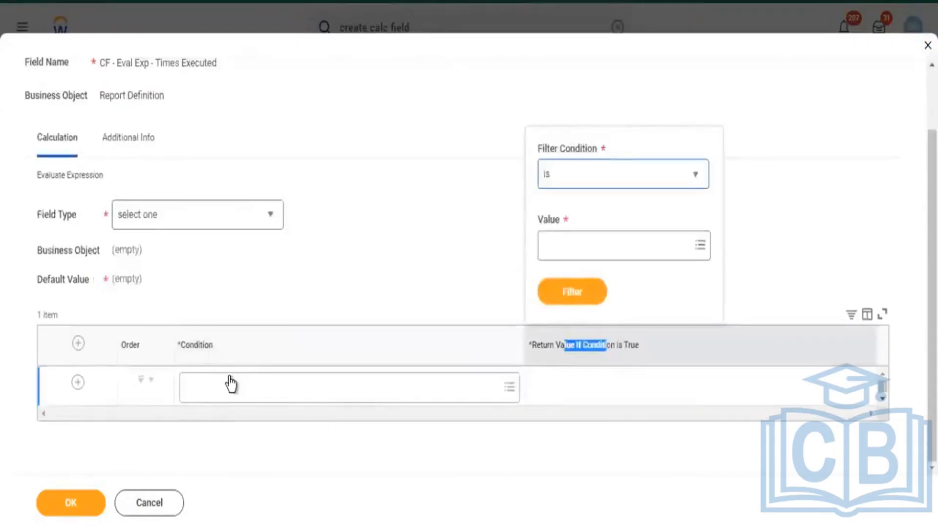
# - Try to find the condition field in the Evaluate Expression form with the search text cf eeb 0 9
pyautogui.click(230, 385)
pyautogui.write('cf eeb 0 9')
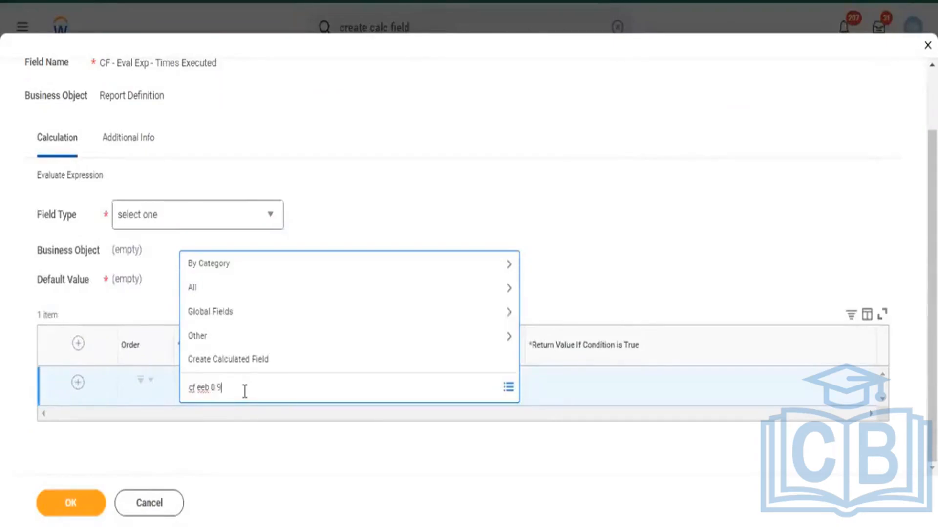
pyautogui.press('Return')
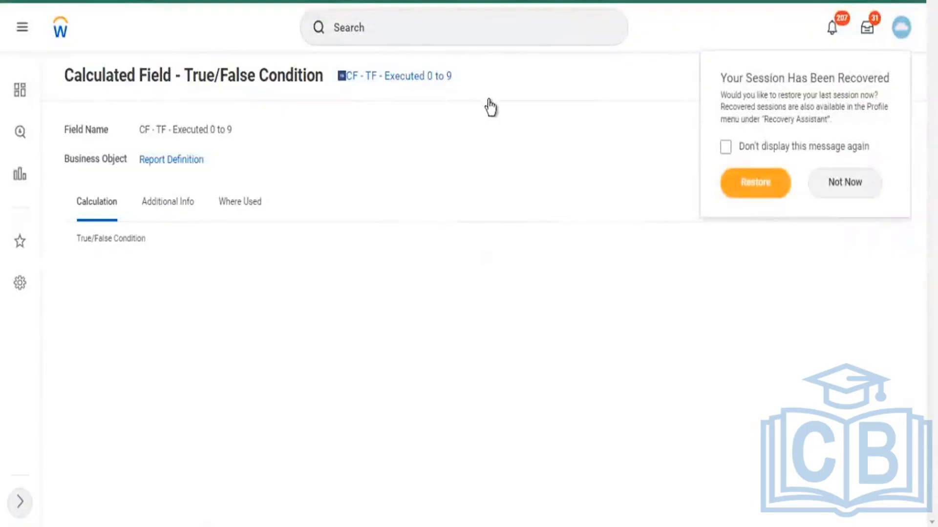
# - Copy the name CF - TF - Executed 0 to 9 from the field's page and use it to look up the row's condition
pyautogui.rightClick(466, 76)
pyautogui.click(498, 141)
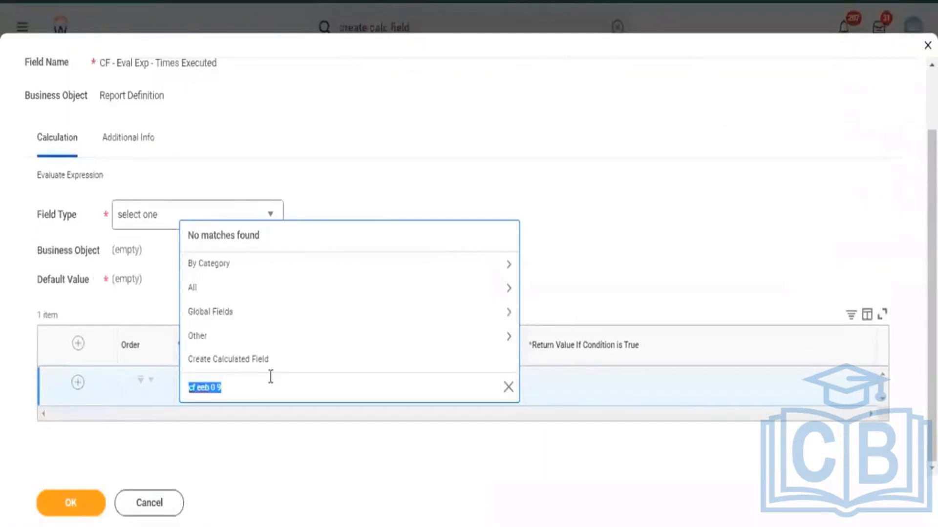
pyautogui.hotkey('ctrl', 'v')
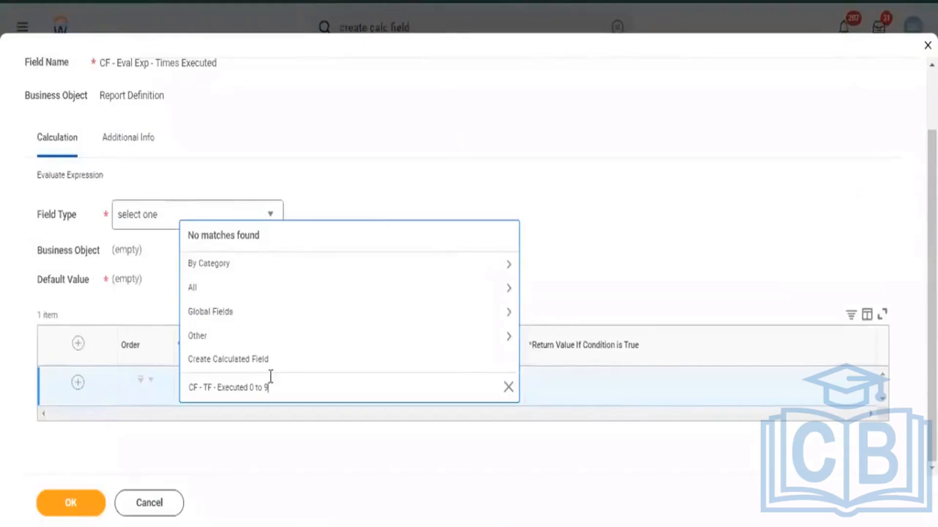
pyautogui.press('Return')
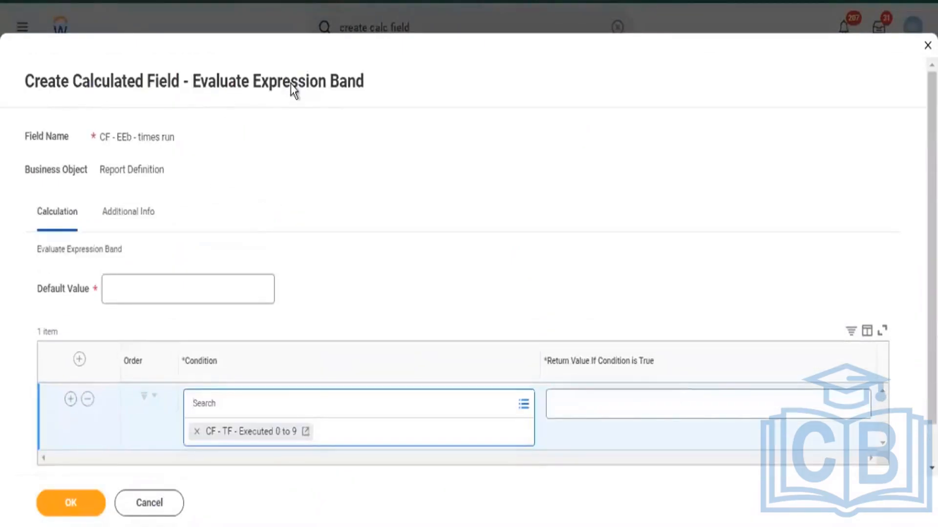
# - Add a second condition row to the Evaluate Expression Band and open the CF - TF - Executed 0 to 9 field's page
pyautogui.moveTo(291, 87); pyautogui.dragTo(508, 4)
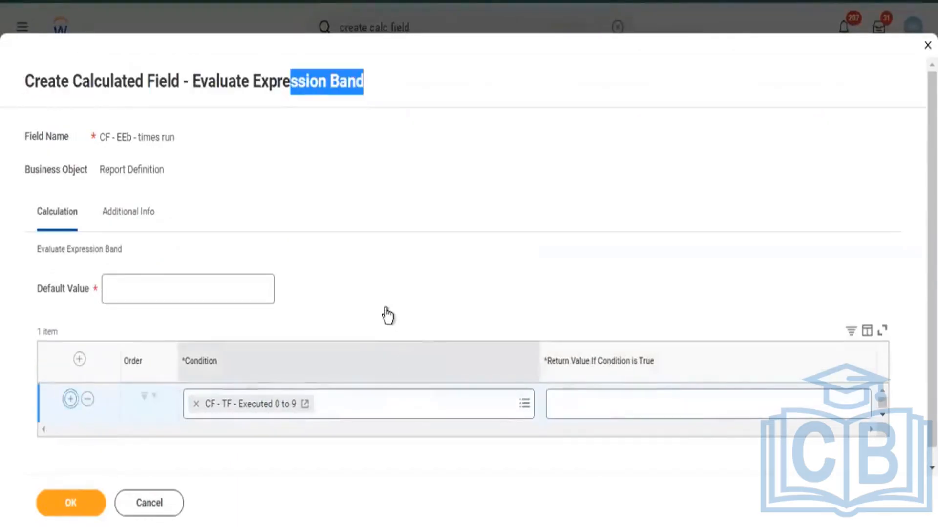
pyautogui.scroll(-2, 372, 391)
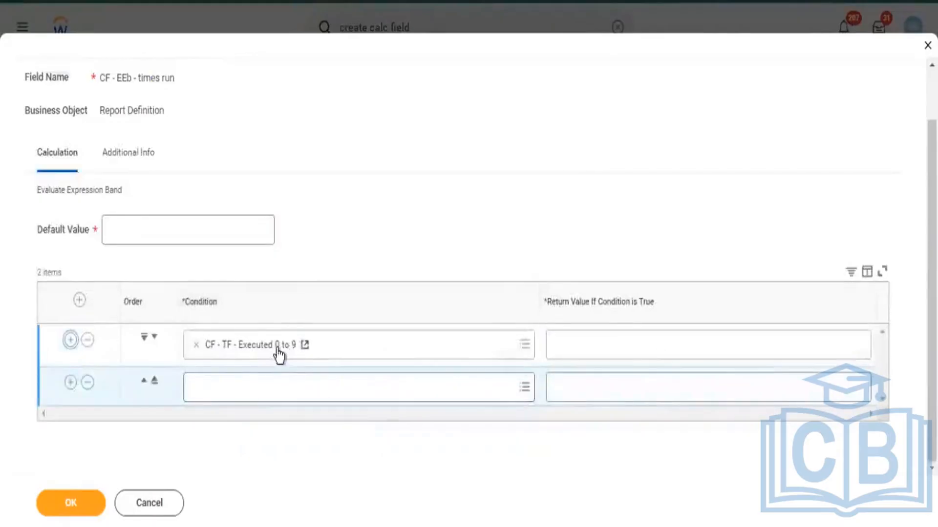
pyautogui.click(305, 346)
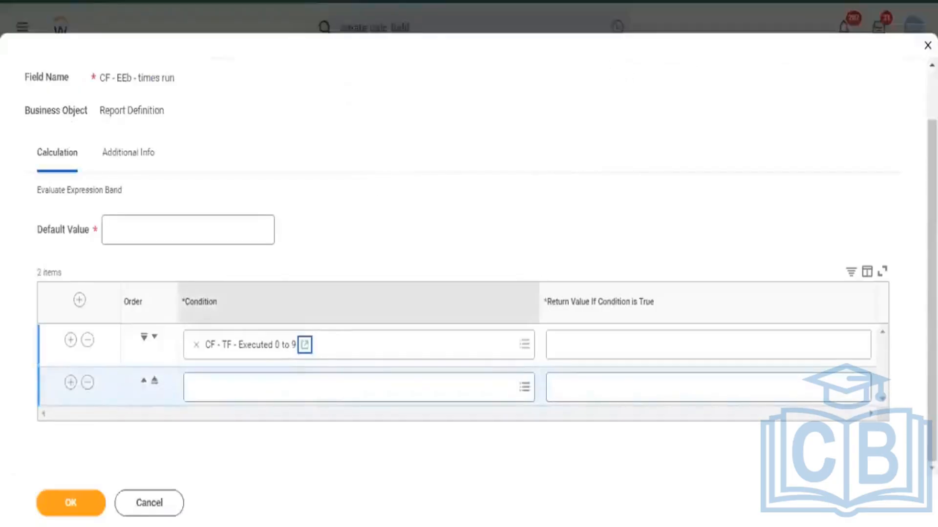
pyautogui.hotkey('ctrl', 'Tab')
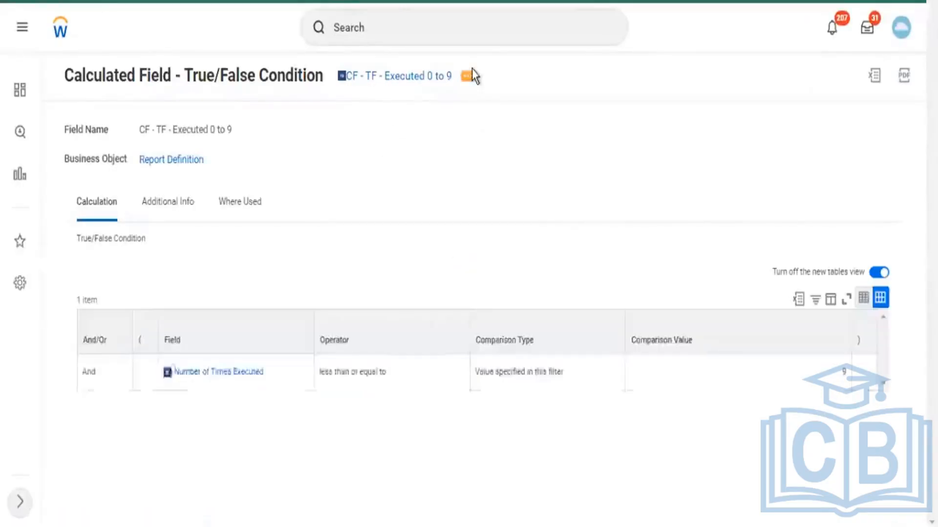
# - Make a copy of the CF - TF - Executed 0 to 9 field and name it CF - TF - Executed 10 to 19
pyautogui.click(467, 76)
pyautogui.click(502, 137)
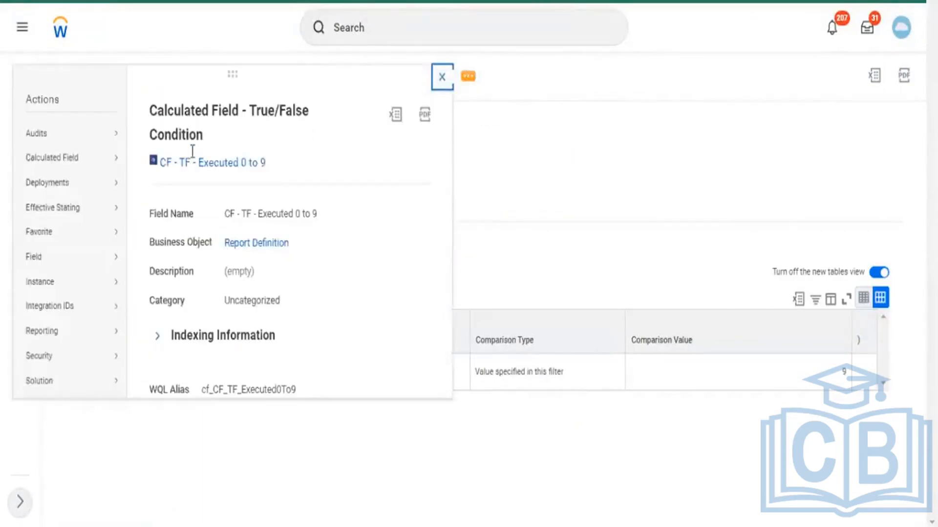
pyautogui.moveTo(78, 161)
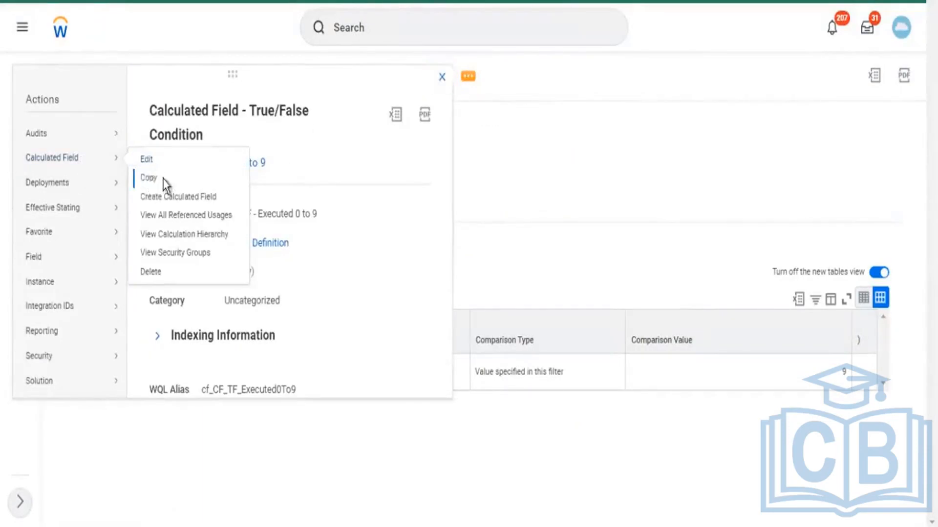
pyautogui.click(159, 178)
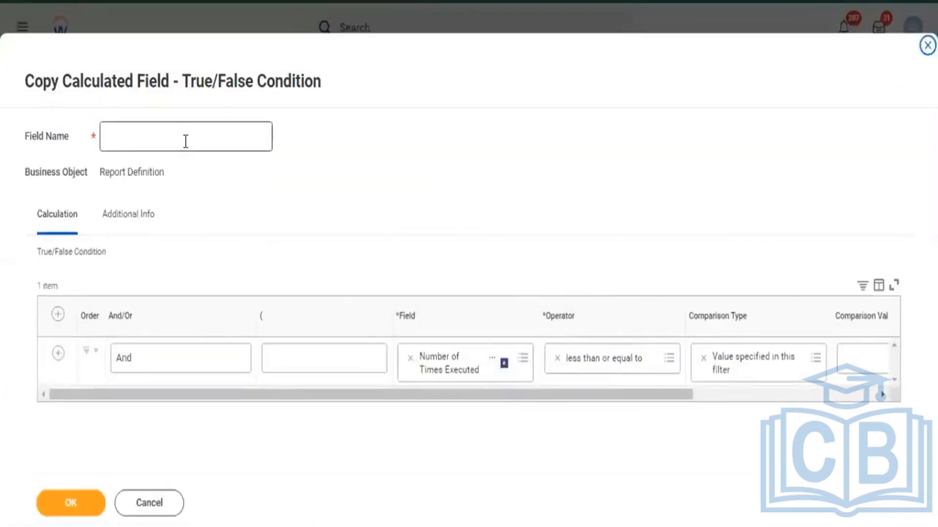
pyautogui.click(185, 141)
pyautogui.hotkey('ctrl', 'v')
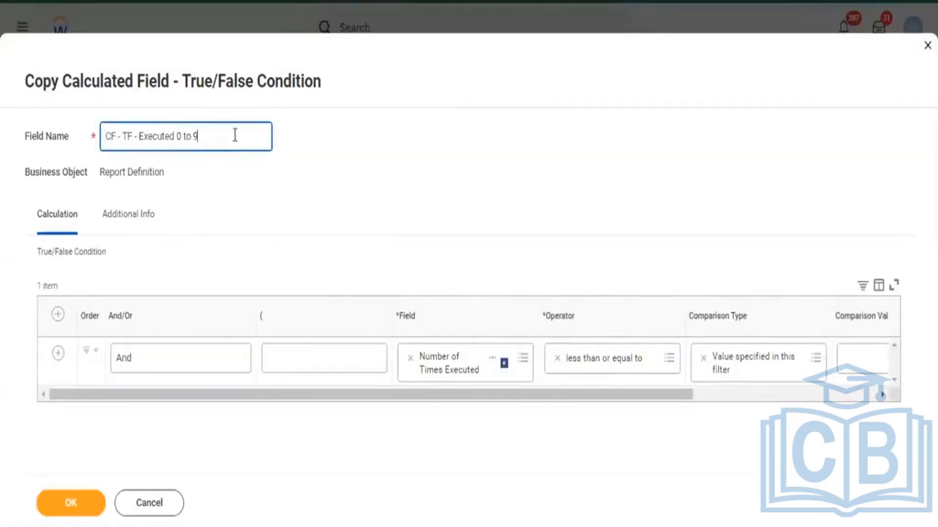
pyautogui.click(187, 138)
pyautogui.write('1')
pyautogui.write('1')
# - Set the copied condition's comparison value to 19
pyautogui.moveTo(622, 395); pyautogui.dragTo(649, 395)
pyautogui.moveTo(770, 405); pyautogui.dragTo(779, 403)
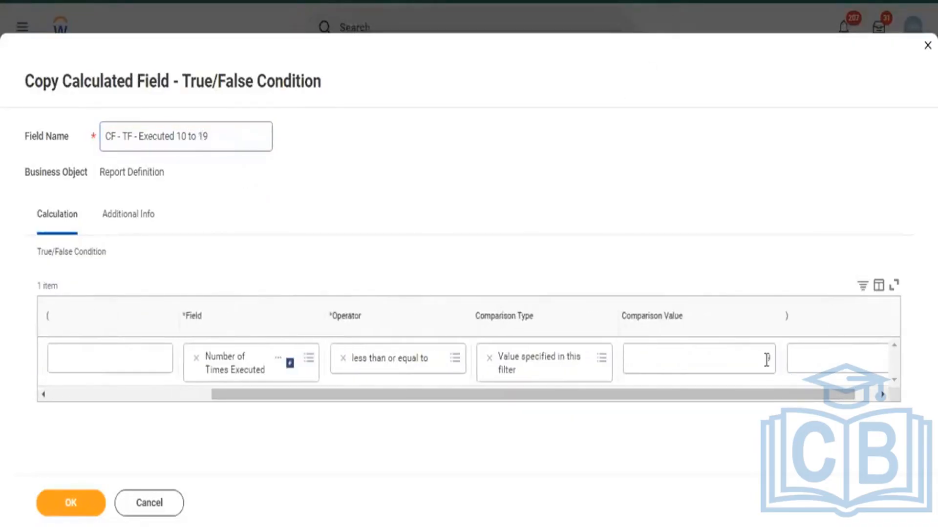
pyautogui.click(766, 363)
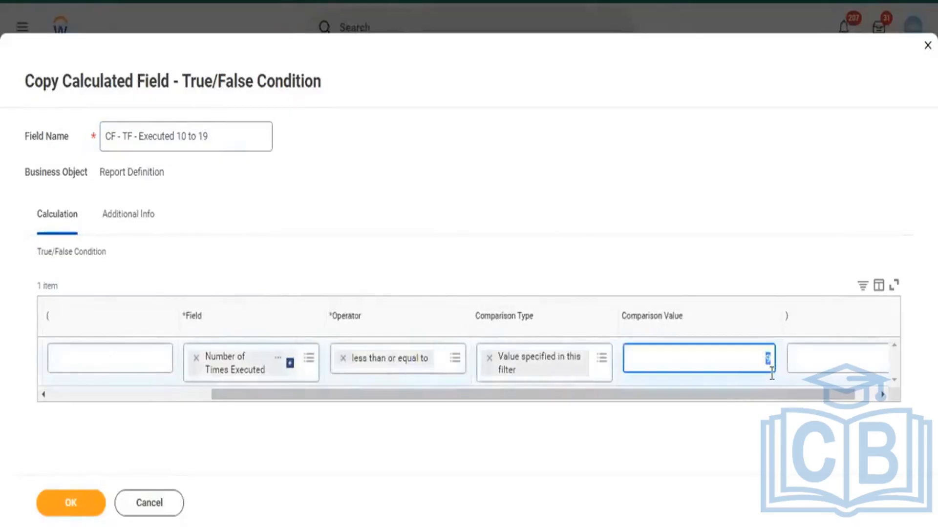
pyautogui.write('1')
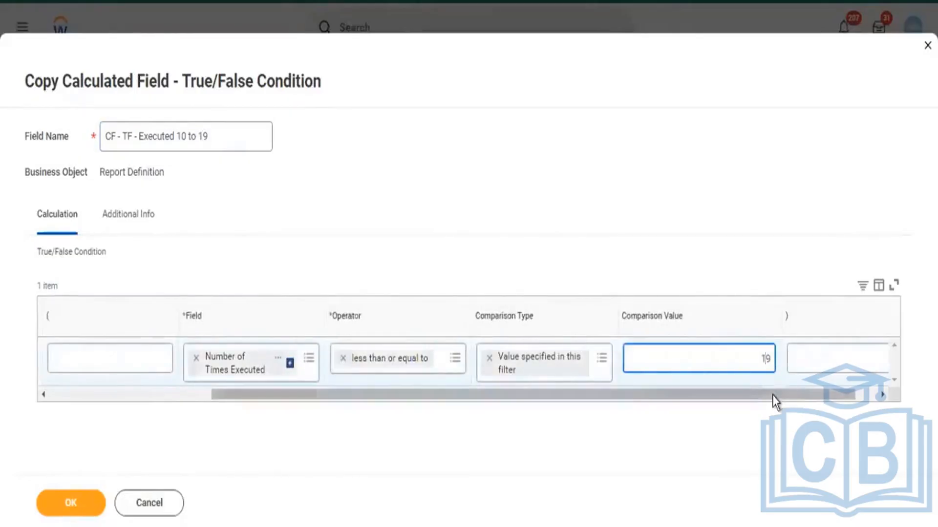
pyautogui.moveTo(772, 395)
pyautogui.mouseDown()
pyautogui.moveTo(759, 396)
pyautogui.moveTo(777, 393)
pyautogui.mouseUp()
pyautogui.hscroll(-3, 729, 361)
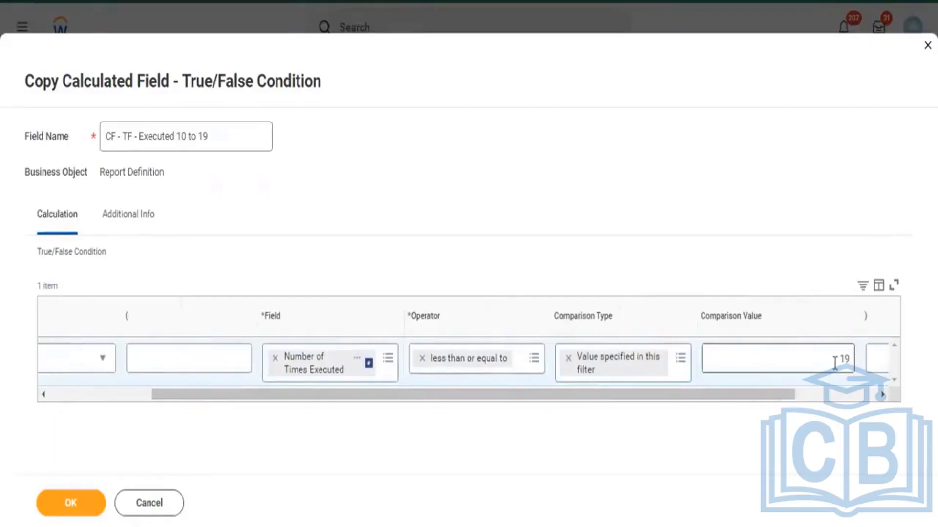
pyautogui.doubleClick(850, 361)
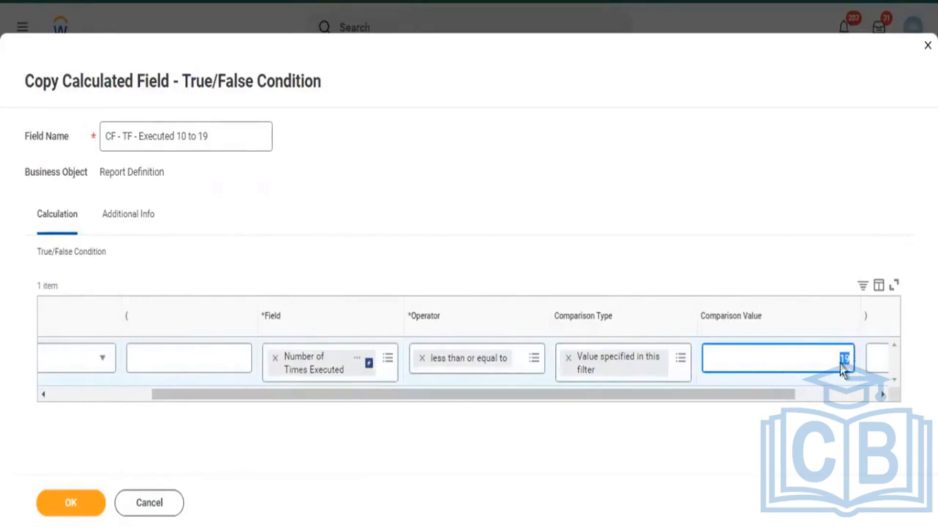
# - Add a condition row above the existing one and set its field to Number of Times Executed
pyautogui.moveTo(761, 391); pyautogui.dragTo(593, 404)
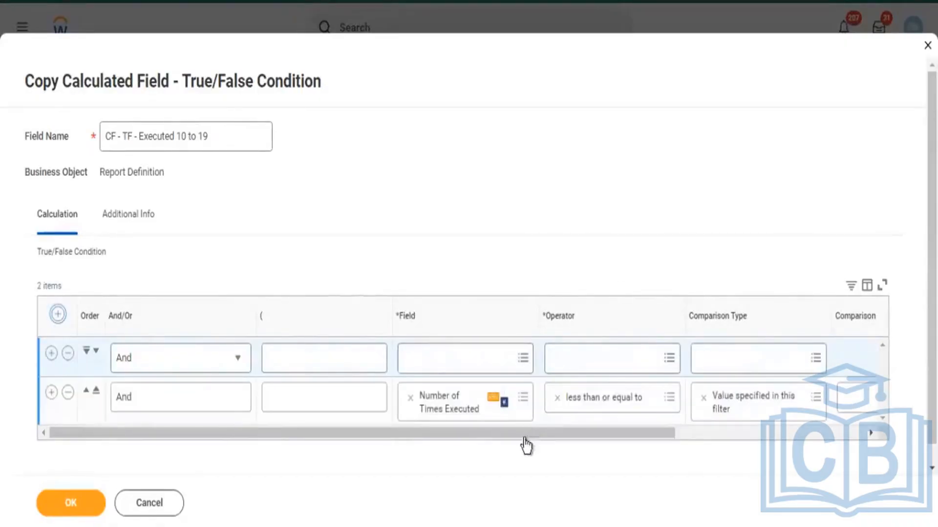
pyautogui.rightClick(521, 413)
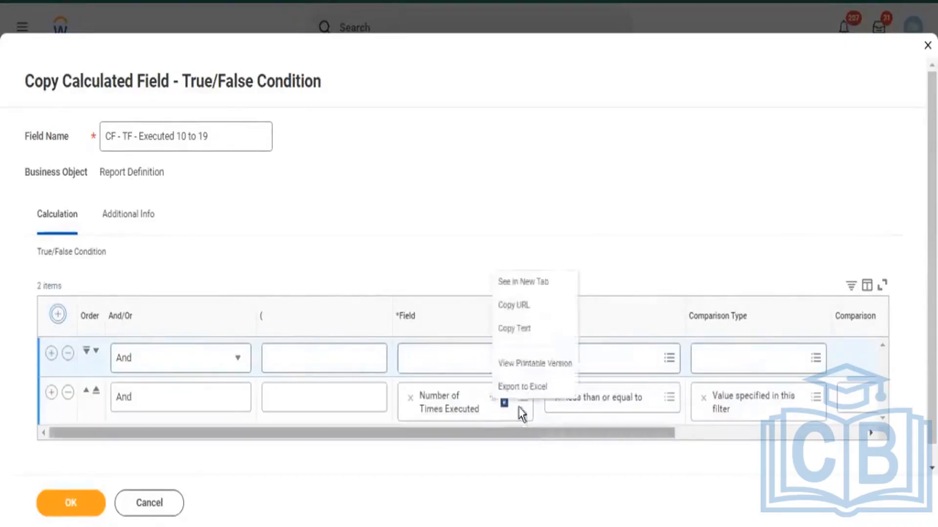
pyautogui.click(433, 366)
pyautogui.click(434, 366)
pyautogui.hotkey('ctrl', 'v')
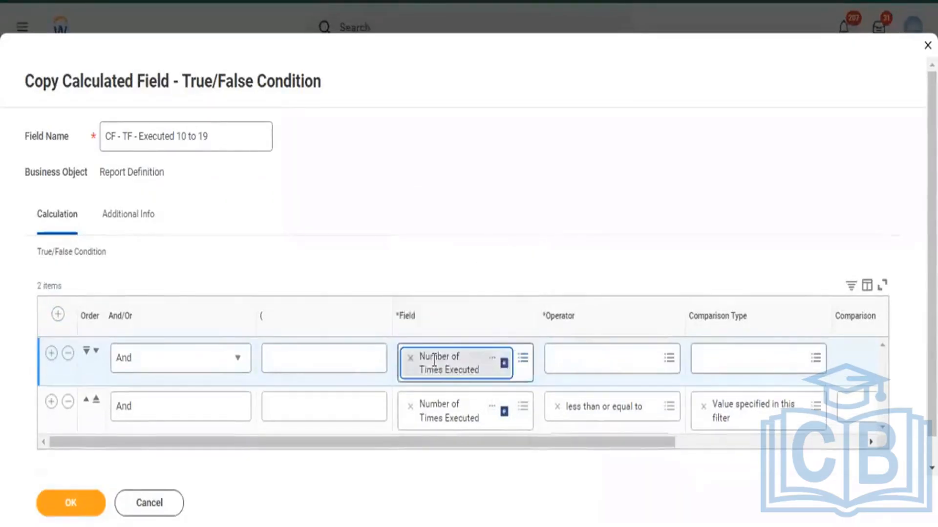
# - Set the new condition's operator to greater than or equal to, compared with a value specified in this filter
pyautogui.press('Tab')
pyautogui.press('Return')
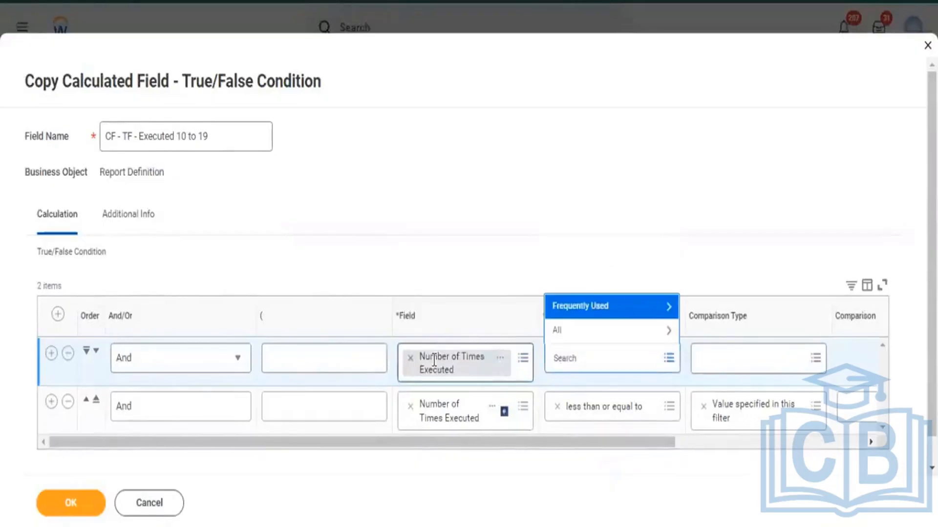
pyautogui.press('Return')
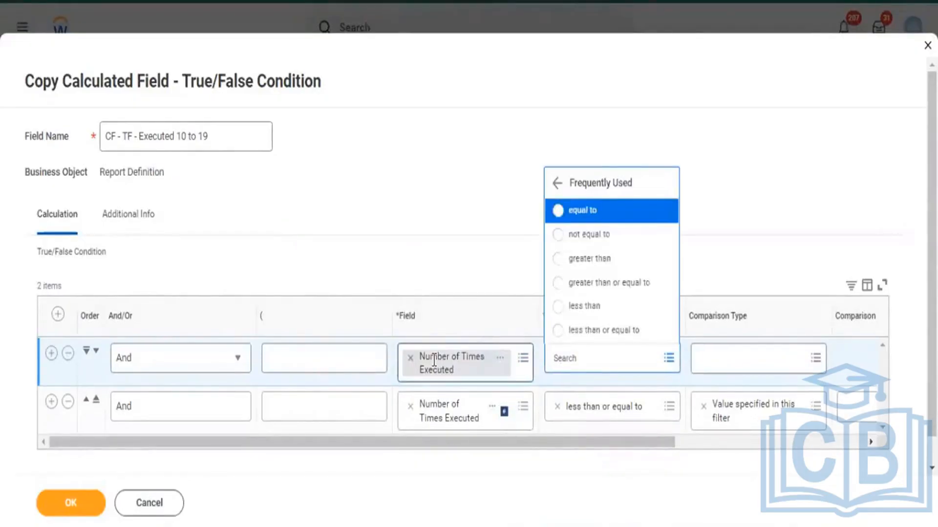
pyautogui.press('Down')
pyautogui.press('Down')
pyautogui.press('Down')
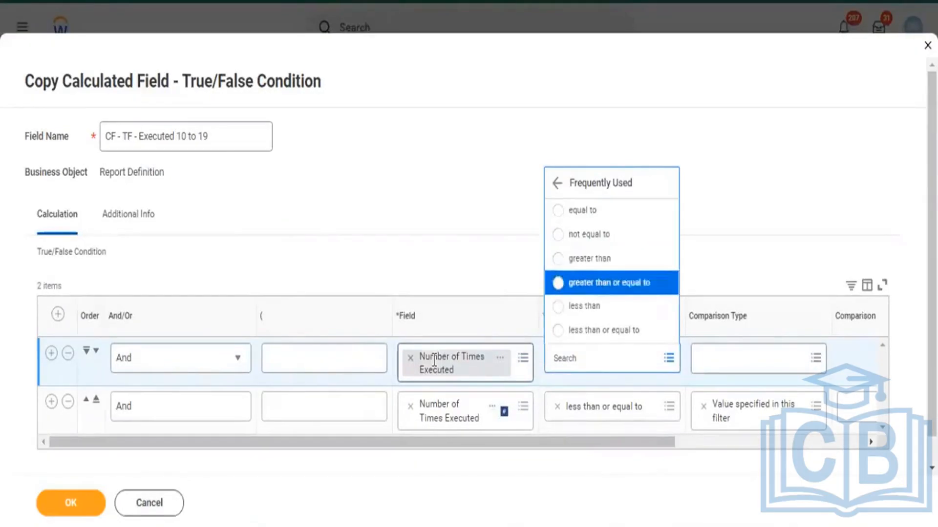
pyautogui.press('Return')
pyautogui.hscroll(2, 827, 446)
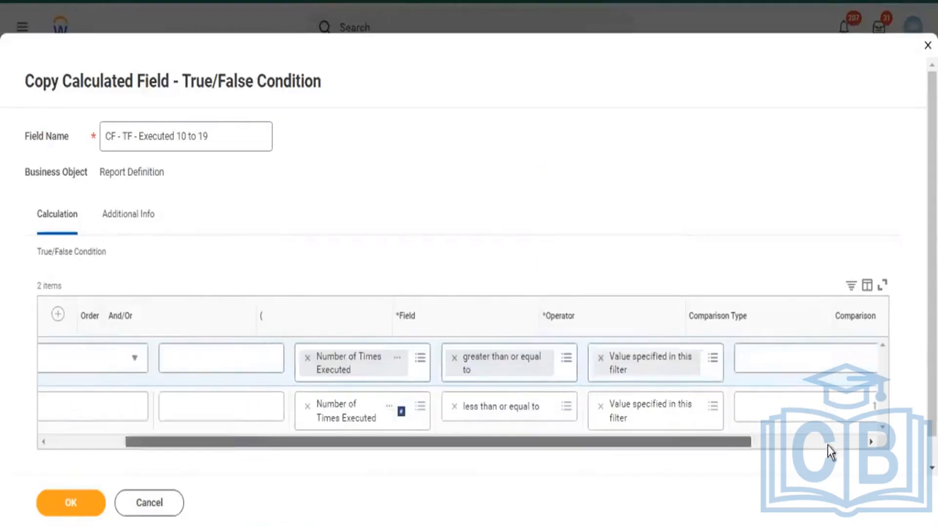
# - Set the new condition's comparison value to 10 and save the CF - TF - Executed 10 to 19 field
pyautogui.moveTo(828, 445); pyautogui.dragTo(830, 445)
pyautogui.click(719, 367)
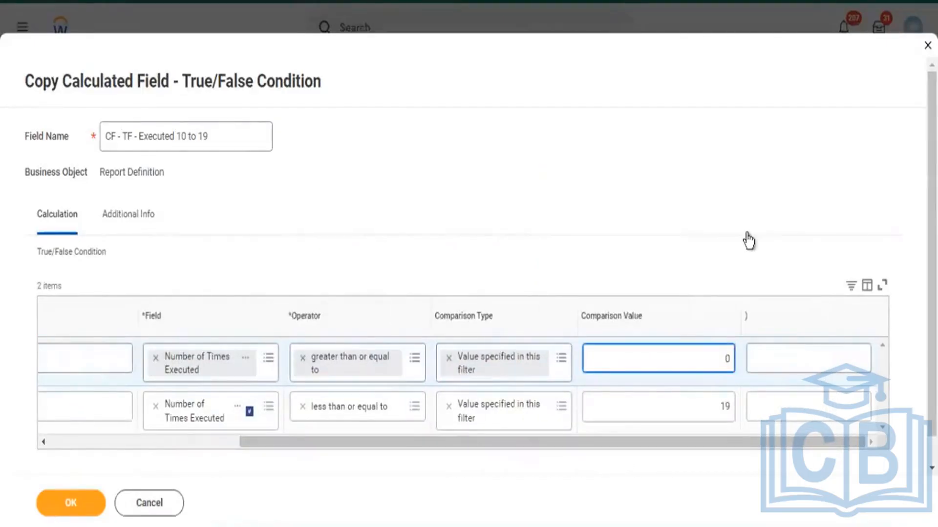
pyautogui.write('1')
pyautogui.click(718, 280)
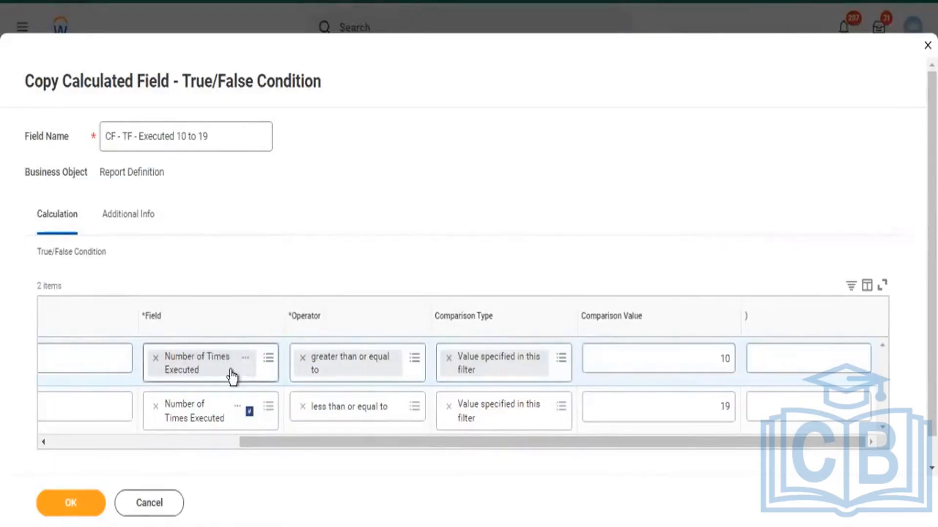
pyautogui.moveTo(720, 362); pyautogui.dragTo(730, 360)
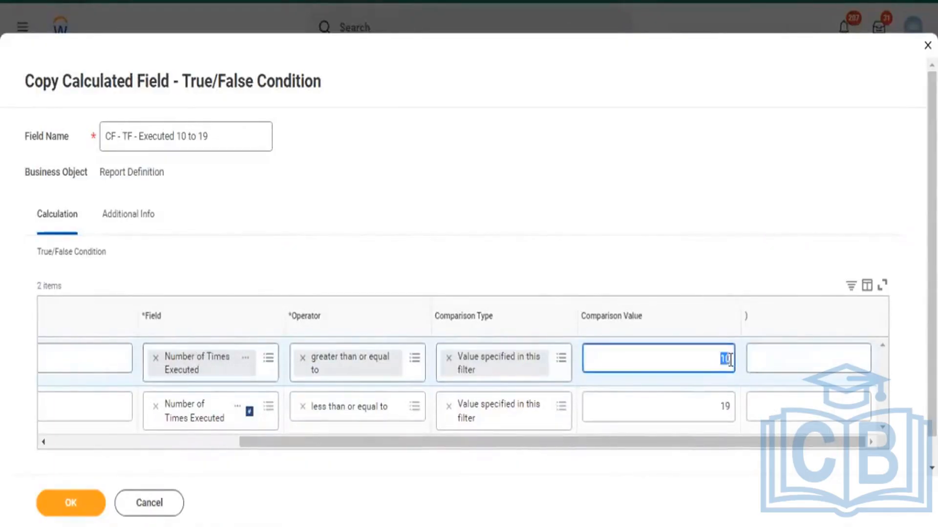
pyautogui.moveTo(715, 415); pyautogui.dragTo(727, 408)
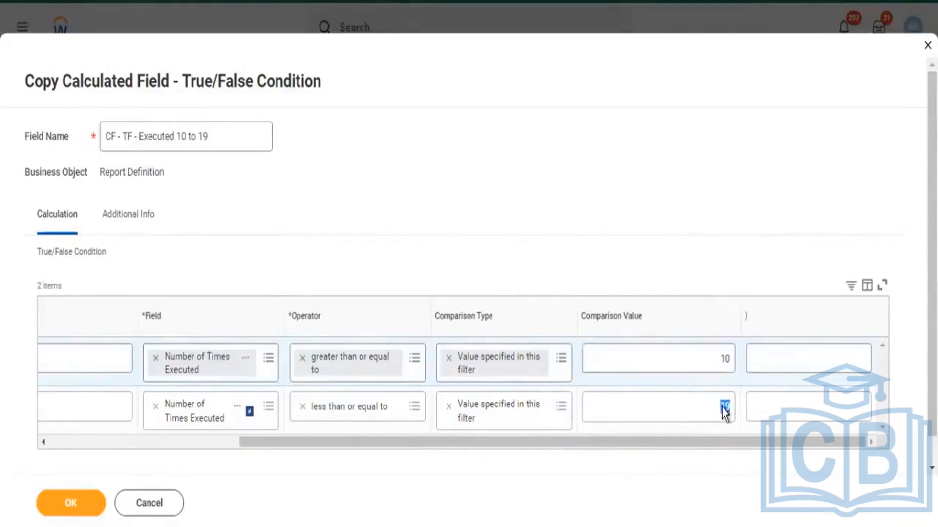
pyautogui.click(71, 507)
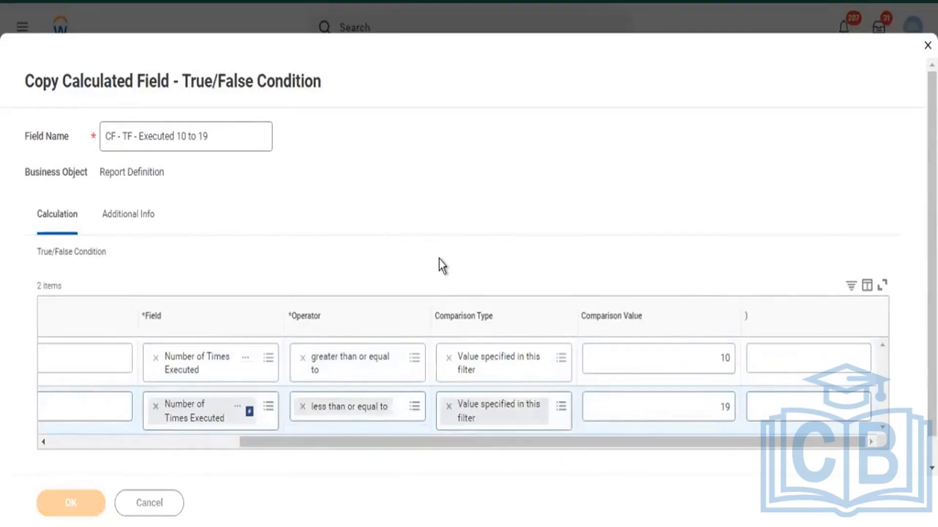
# - Copy the saved field's name and set CF - TF - Executed 10 to 19 as the Evaluate Expression Band's second condition
pyautogui.click(617, 81)
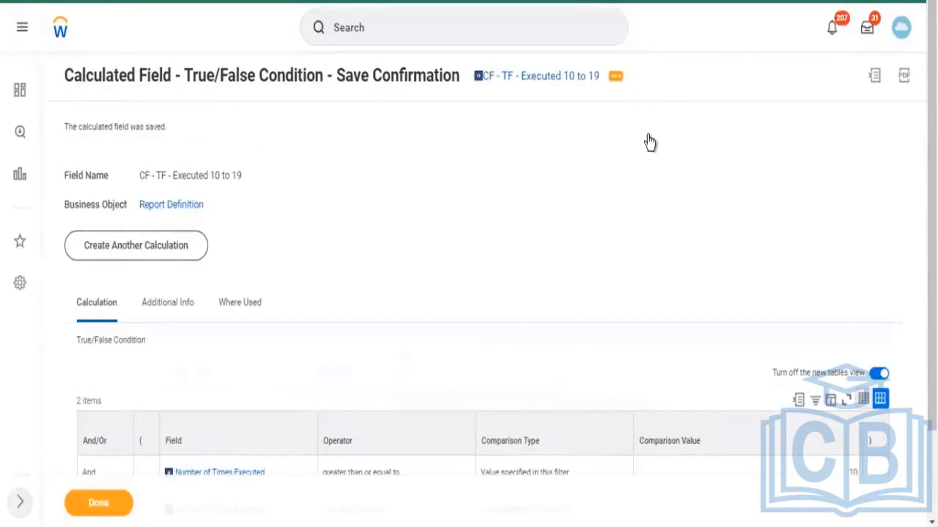
pyautogui.click(634, 140)
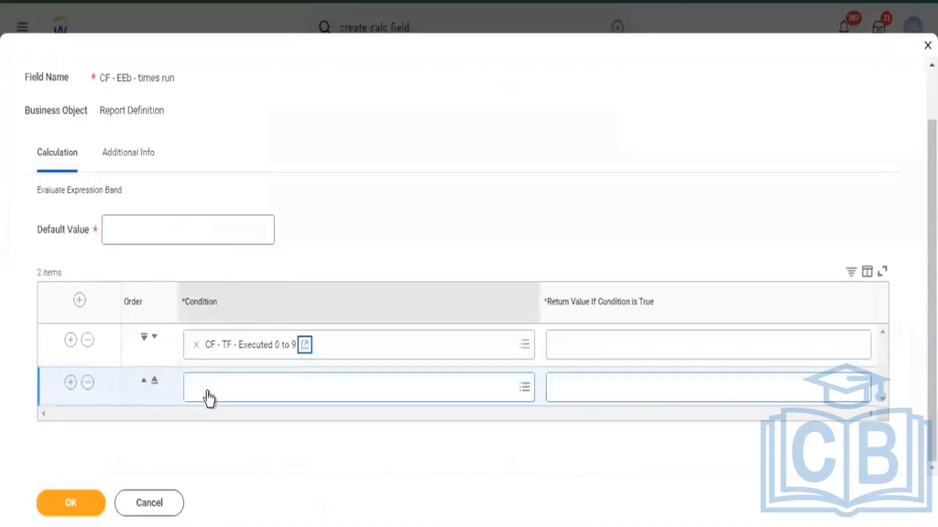
pyautogui.click(207, 399)
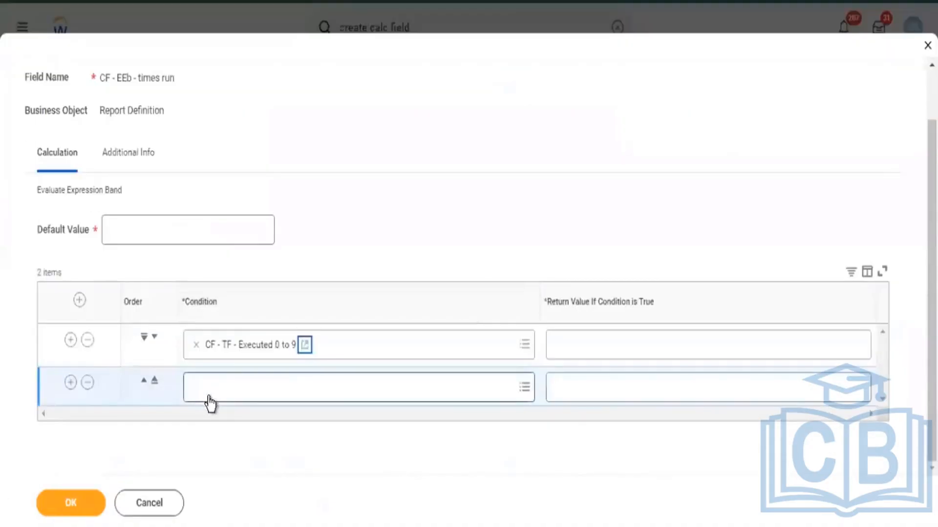
pyautogui.hotkey('ctrl', 'v')
pyautogui.press('Return')
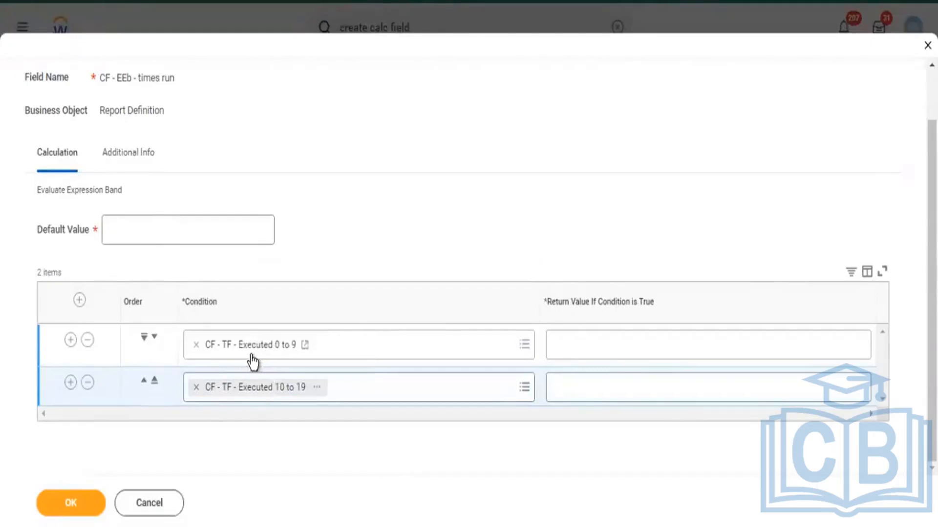
# - Add a third condition row to the CF - EEb - times run Evaluate Expression Band
pyautogui.moveTo(591, 308); pyautogui.dragTo(667, 356)
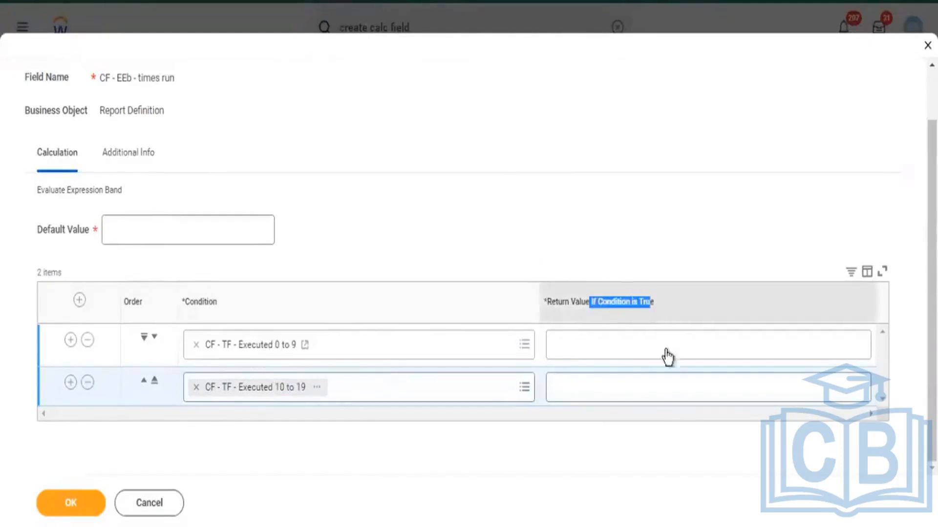
pyautogui.click(611, 349)
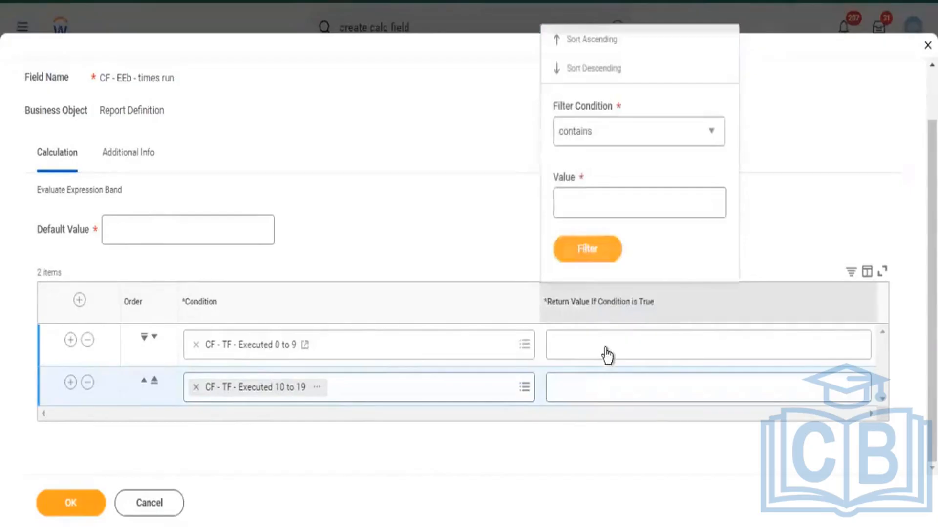
pyautogui.click(607, 355)
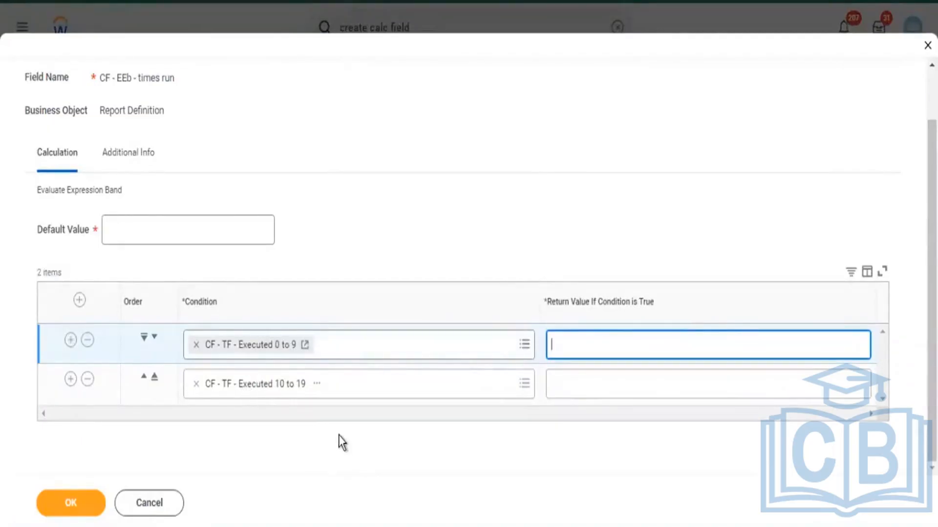
pyautogui.click(70, 379)
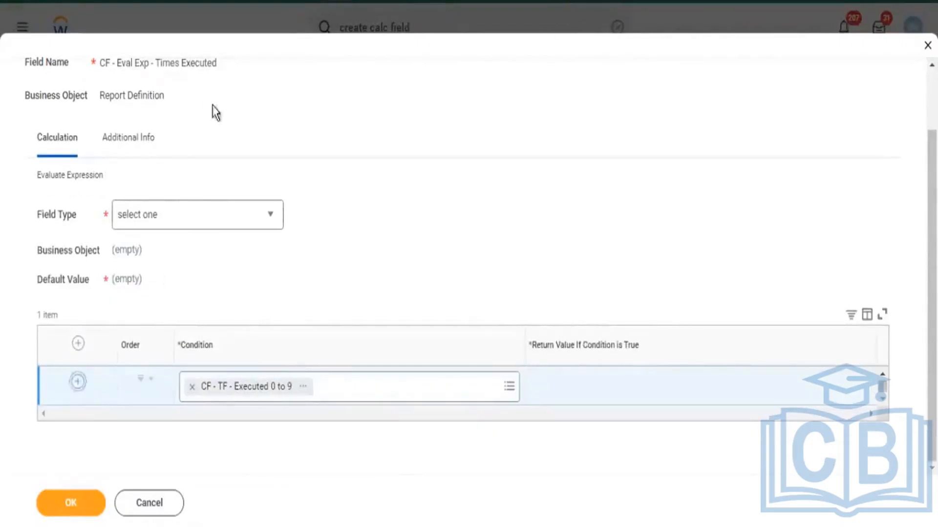
# - Add a second condition row to CF - Eval Exp - Times Executed and look up CF - TF - Executed 10 to 19 for it
pyautogui.scroll(2, 283, 125)
pyautogui.scroll(-2, 284, 386)
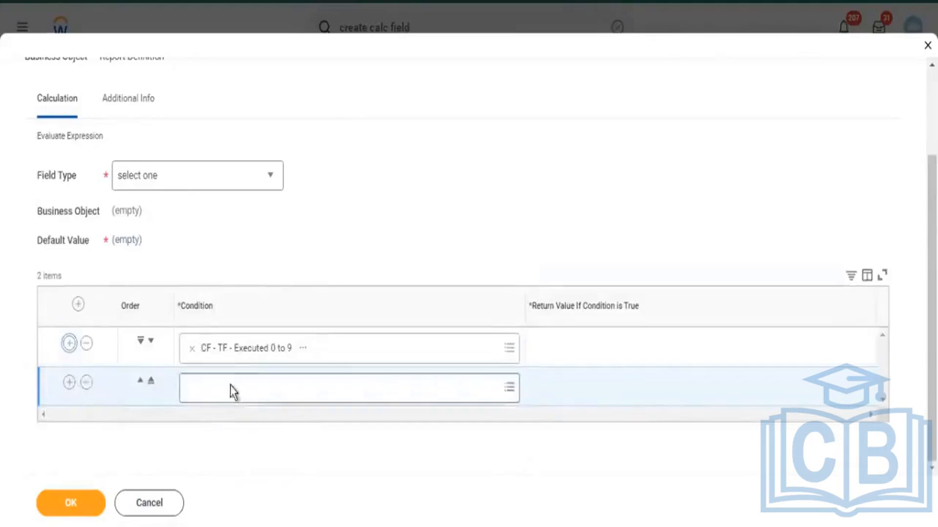
pyautogui.click(232, 382)
pyautogui.hotkey('ctrl', 'v')
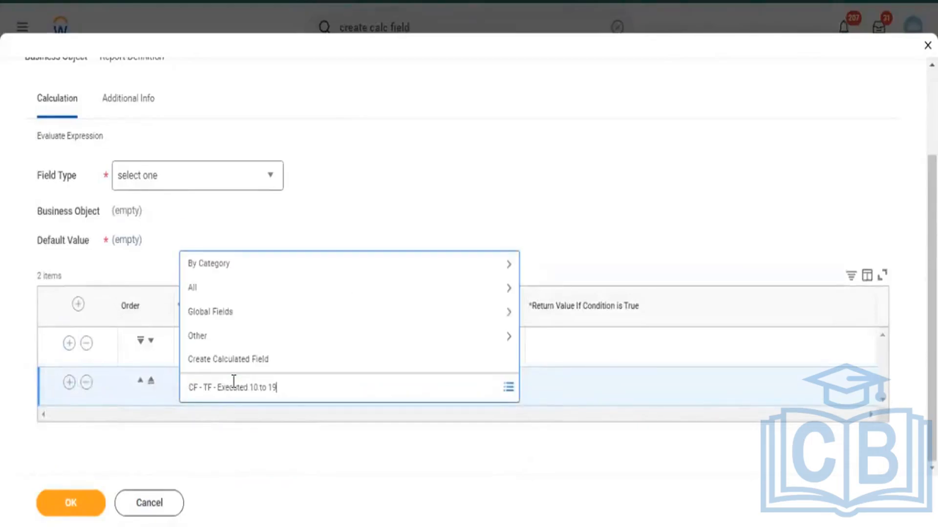
pyautogui.press('Return')
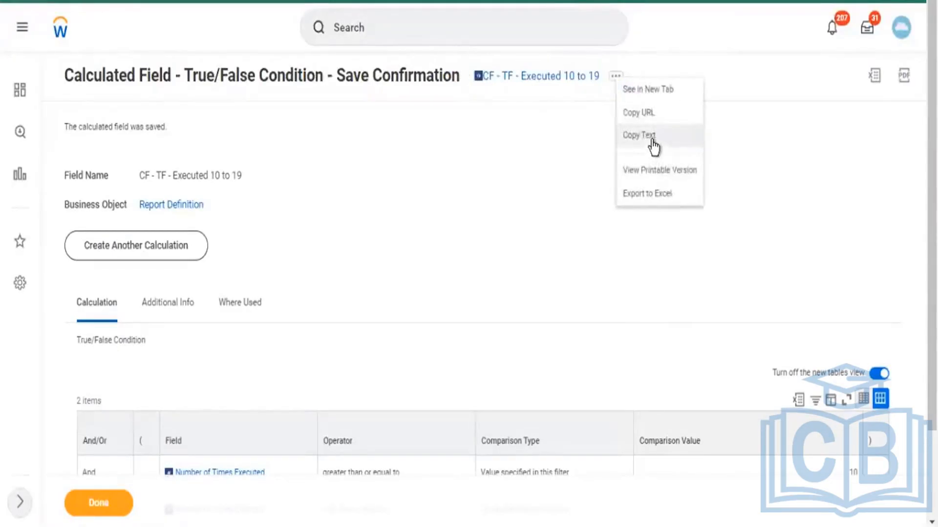
# - Make a copy of the CF - TF - Executed 10 to 19 field and name it CF - TF - Executed 20 to 29
pyautogui.click(652, 143)
pyautogui.click(616, 78)
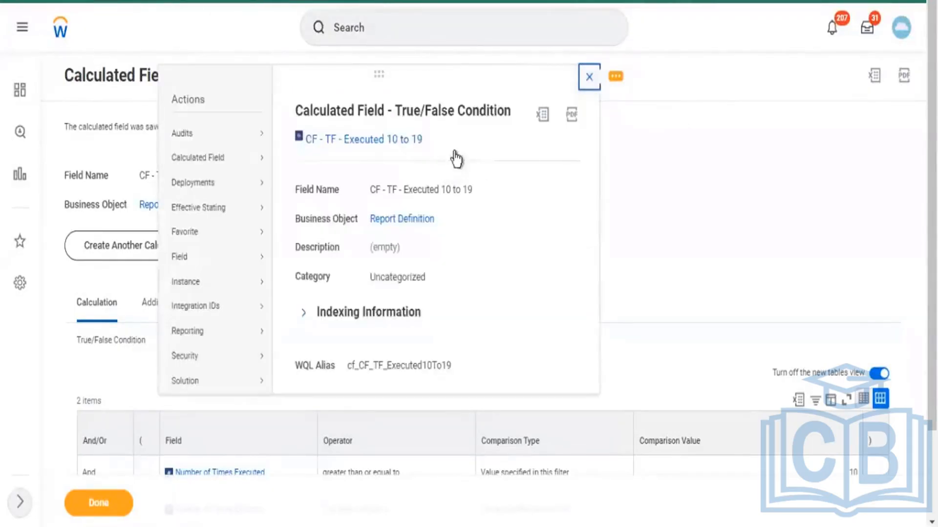
pyautogui.moveTo(230, 161)
pyautogui.click(297, 179)
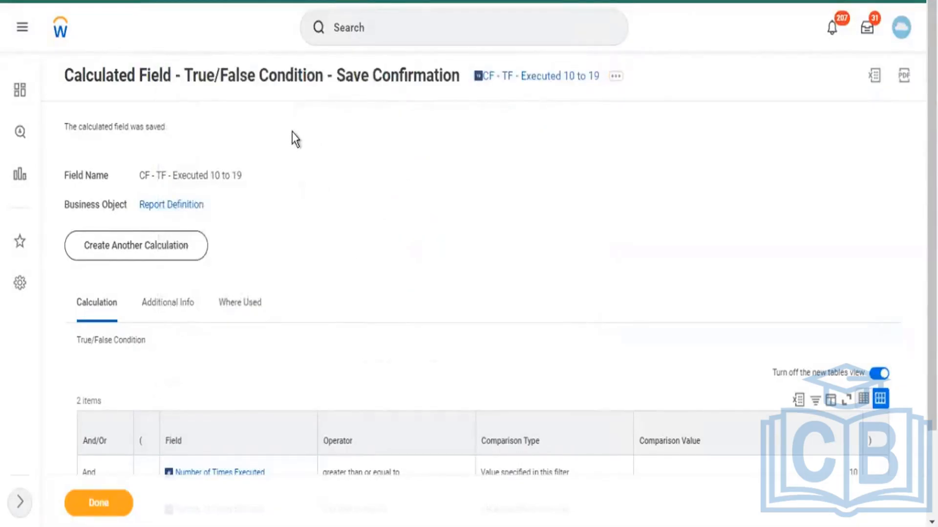
pyautogui.click(198, 134)
pyautogui.hotkey('ctrl', 'v')
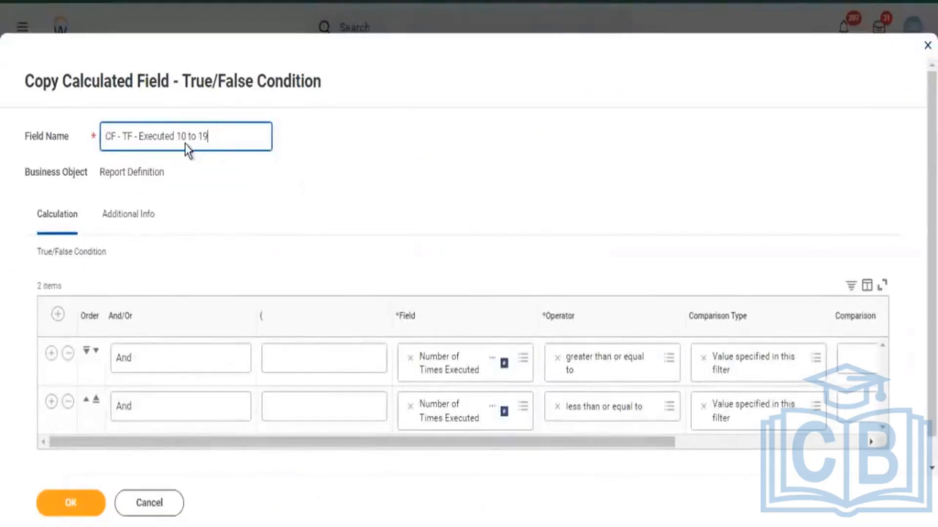
pyautogui.click(184, 144)
pyautogui.press('BackSpace')
pyautogui.write('2')
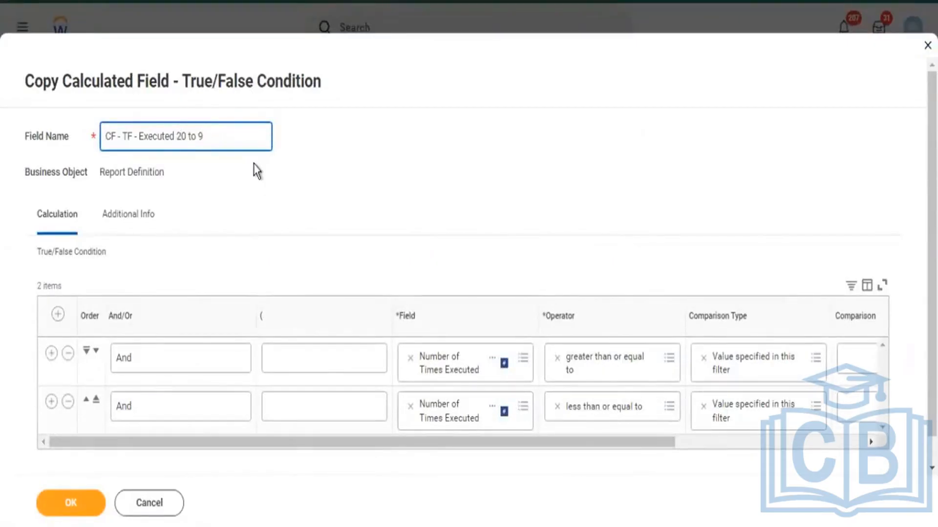
pyautogui.write('2')
# - Set the copied field's lower comparison value to 20 and upper one to 29, and save the field
pyautogui.moveTo(389, 438); pyautogui.dragTo(797, 390)
pyautogui.moveTo(711, 358); pyautogui.dragTo(818, 407)
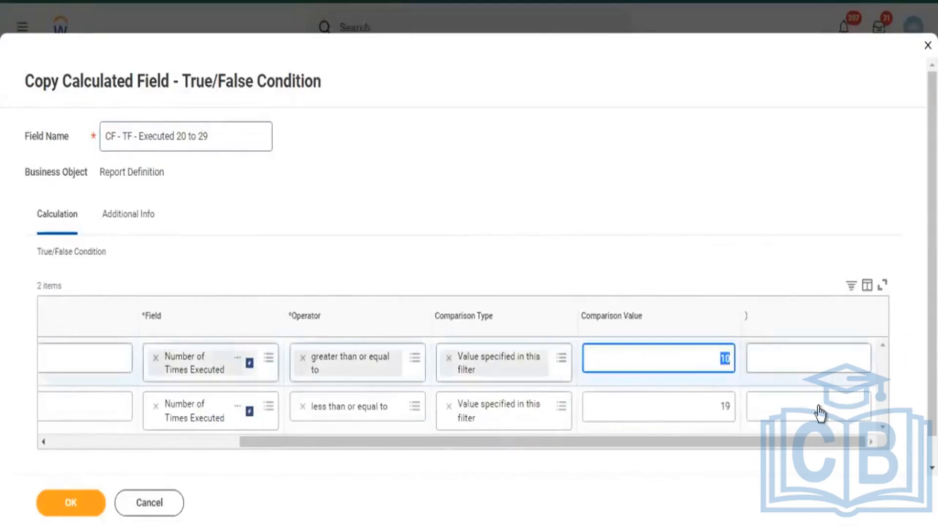
pyautogui.write('20')
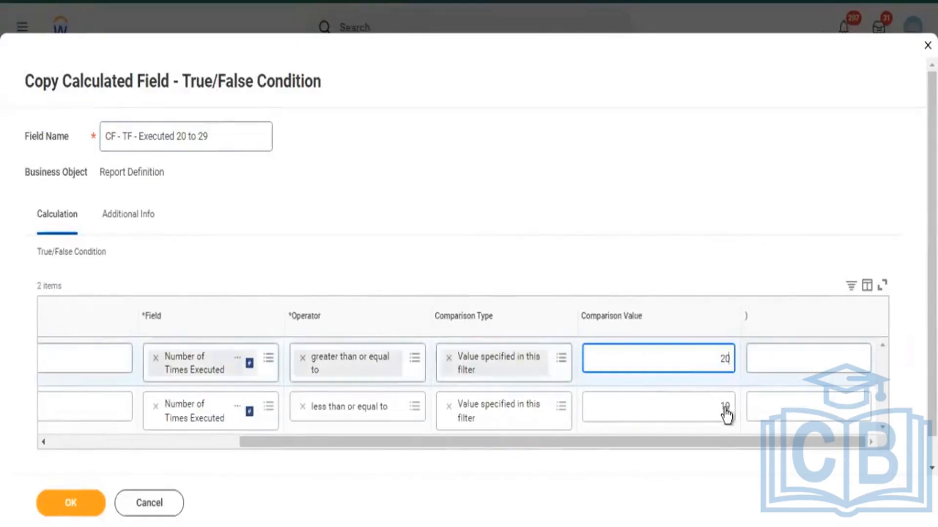
pyautogui.click(876, 518)
pyautogui.press('Return')
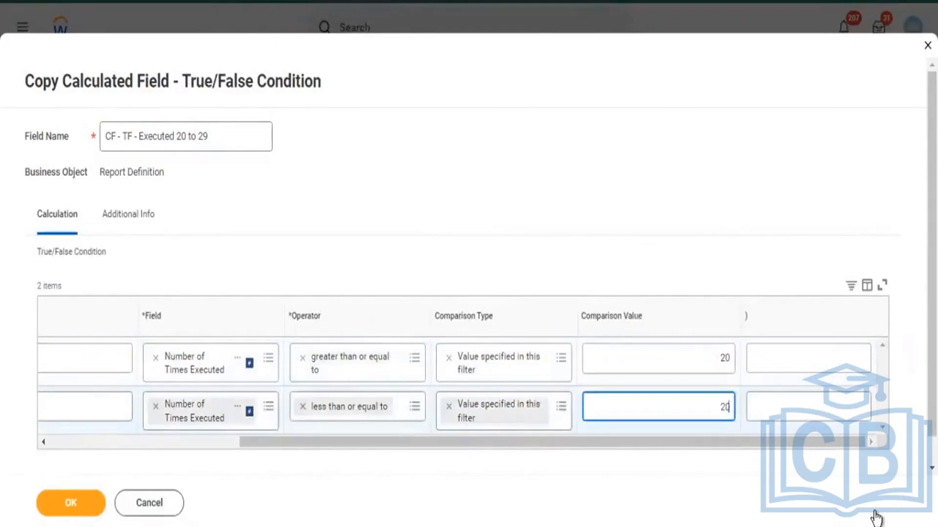
pyautogui.write('29')
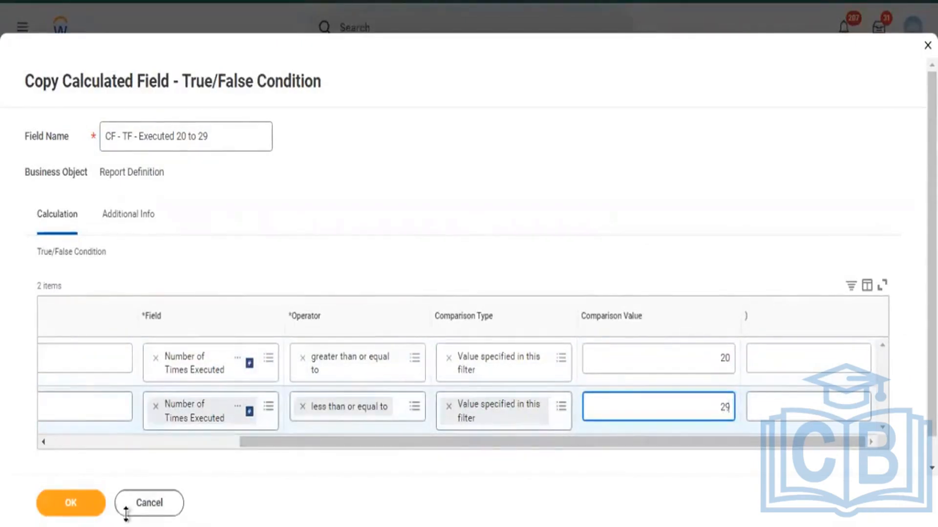
pyautogui.click(80, 508)
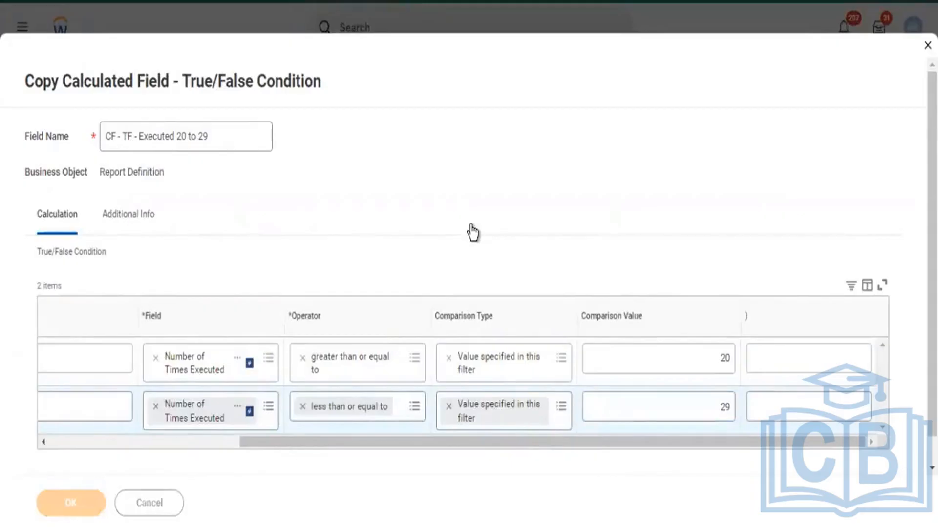
# - Copy the CF - TF - Executed 20 to 29 reference and use it as the third condition of CF - EEb - times run
pyautogui.click(616, 76)
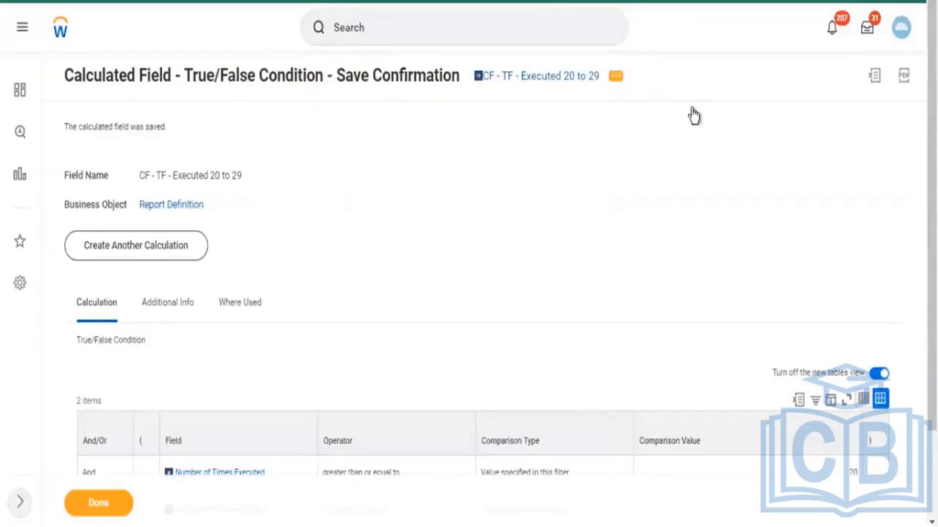
pyautogui.click(645, 134)
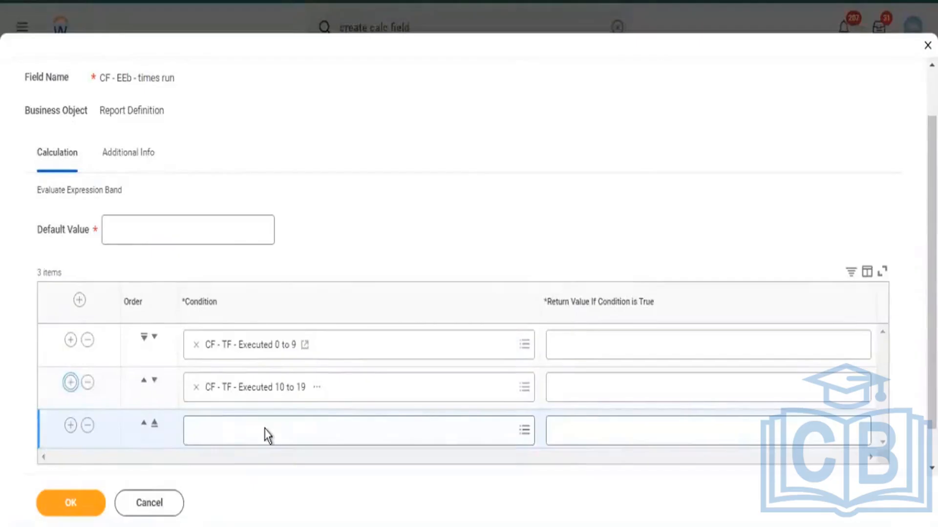
pyautogui.scroll(-1, 265, 430)
pyautogui.click(257, 389)
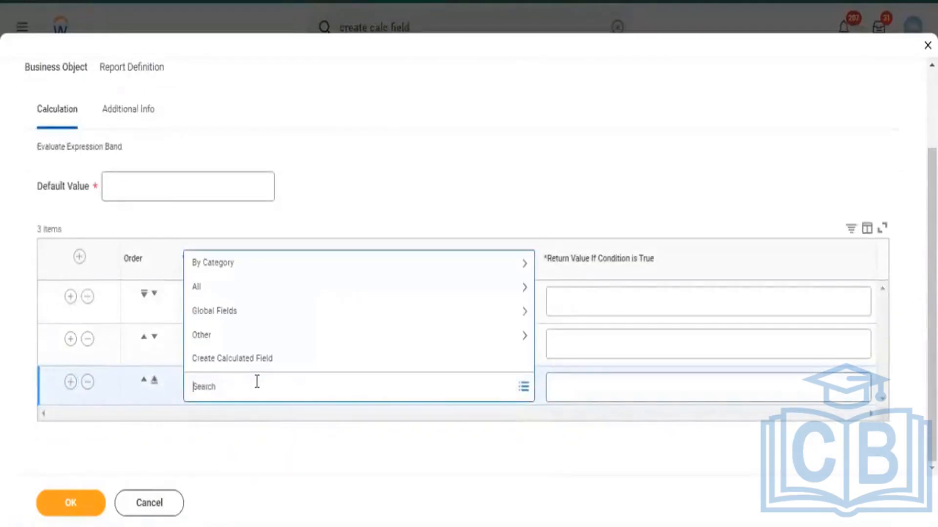
pyautogui.hotkey('ctrl', 'v')
pyautogui.press('Return')
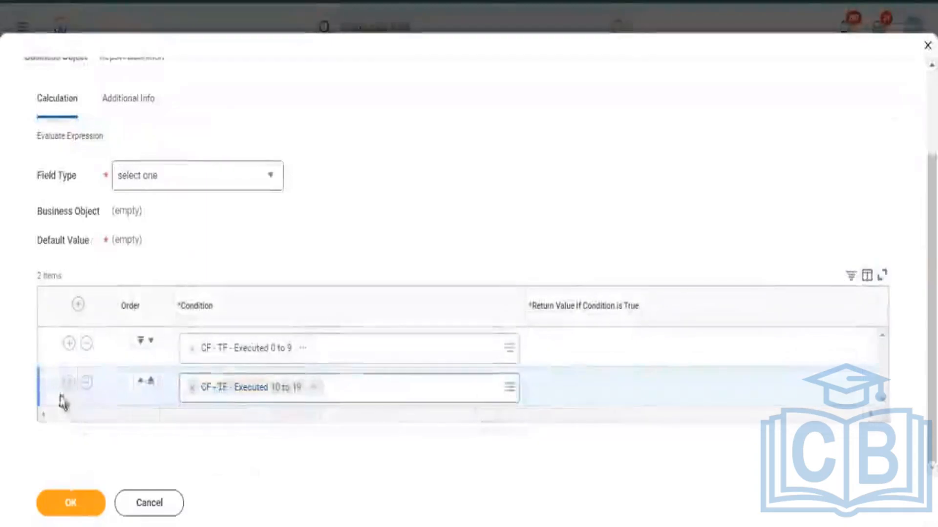
# - Add a third condition row to CF - Eval Exp - Times Executed and set its condition to CF - TF - Executed 20 to 29
pyautogui.click(68, 382)
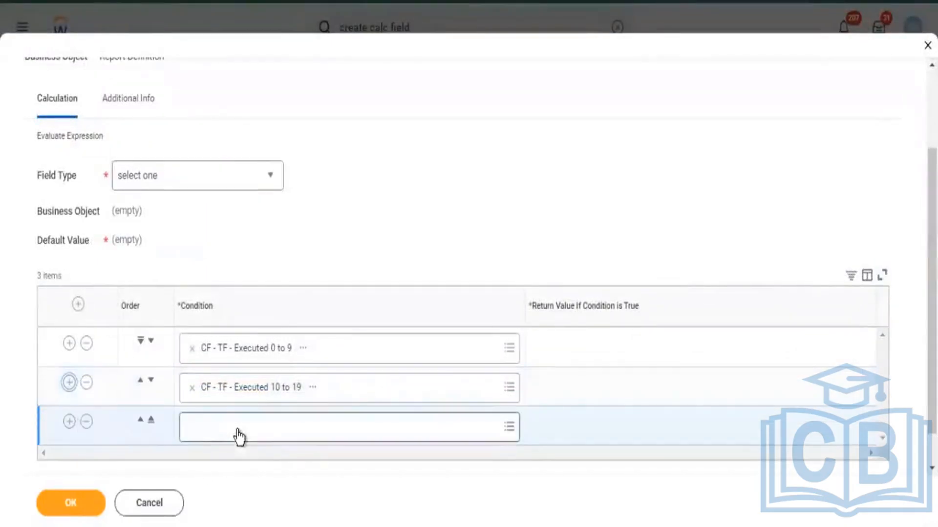
pyautogui.click(238, 433)
pyautogui.hotkey('ctrl', 'v')
pyautogui.press('Return')
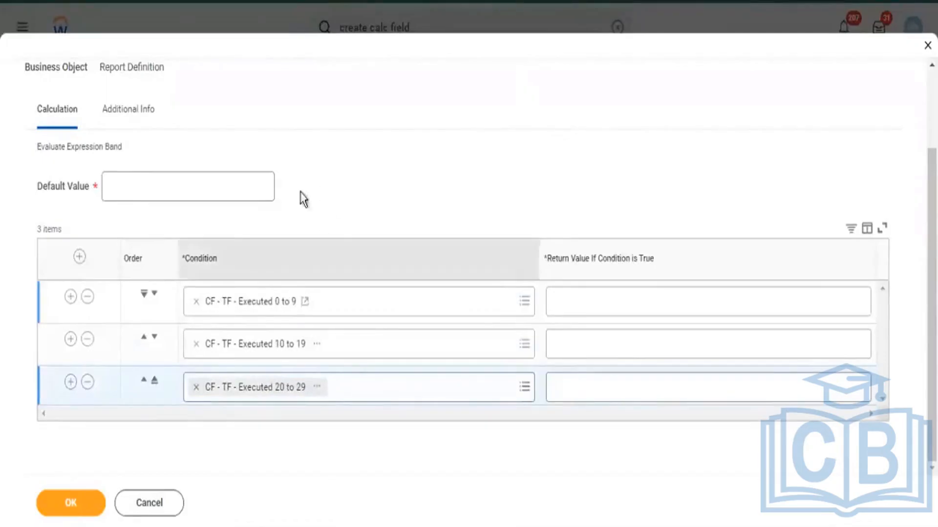
pyautogui.scroll(3, 302, 199)
pyautogui.moveTo(327, 80); pyautogui.dragTo(355, 87)
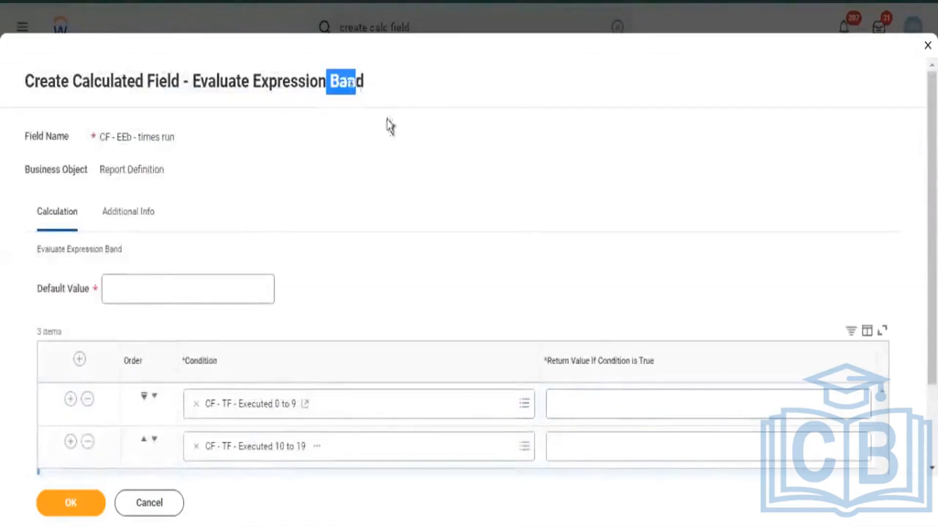
pyautogui.scroll(-2, 476, 213)
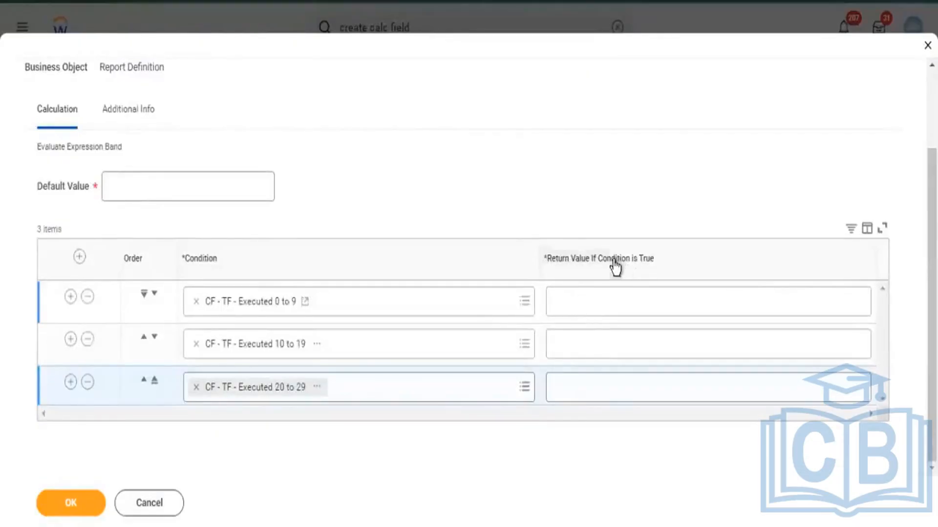
pyautogui.moveTo(611, 260); pyautogui.dragTo(647, 254)
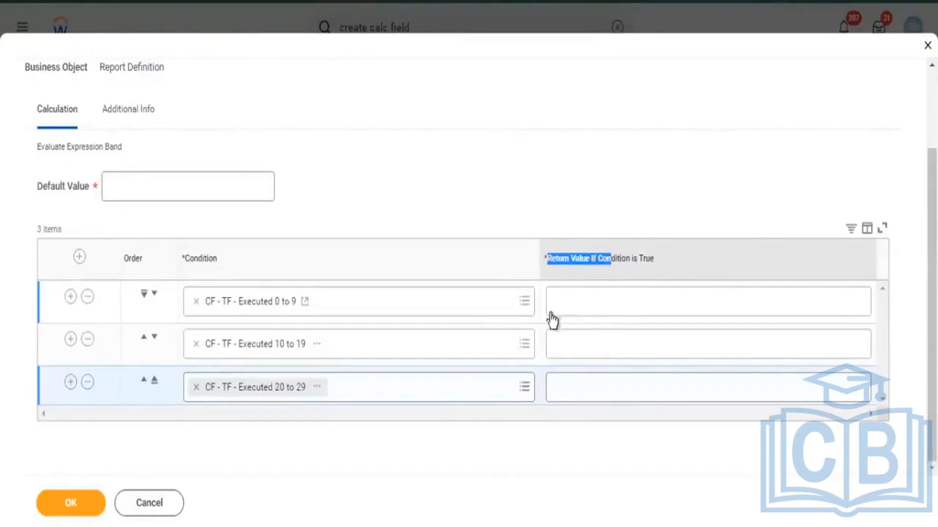
pyautogui.click(570, 261)
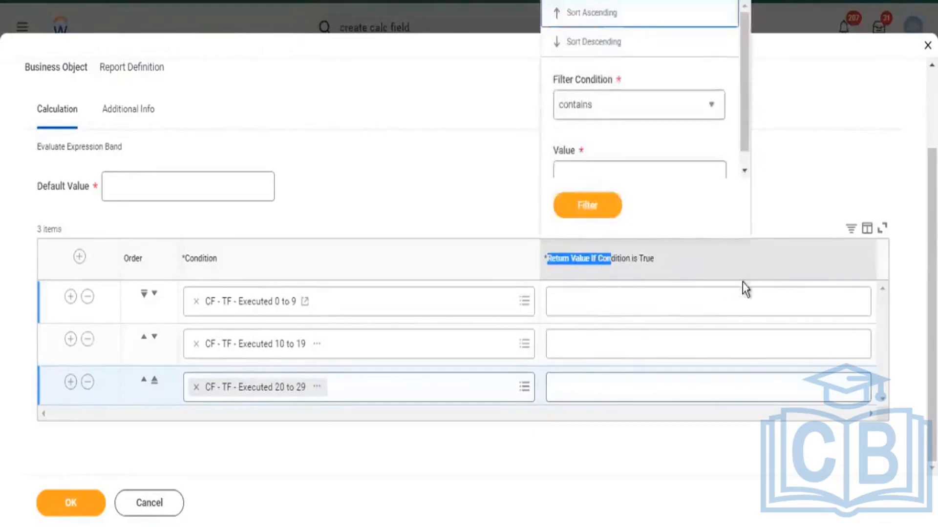
# - Enter the return values 0 to 9, 10 to 19 and 20 to 29 for the three conditions of CF - EEb - times run
pyautogui.click(595, 309)
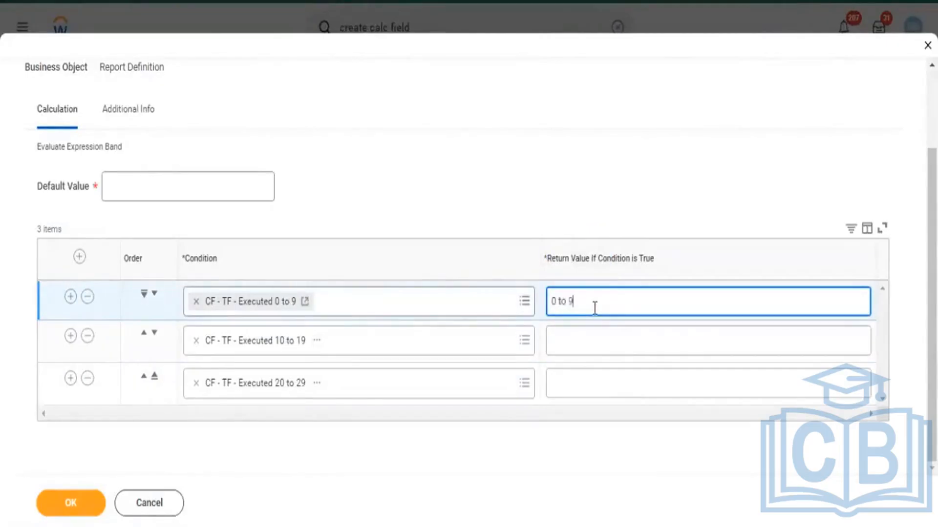
pyautogui.click(574, 347)
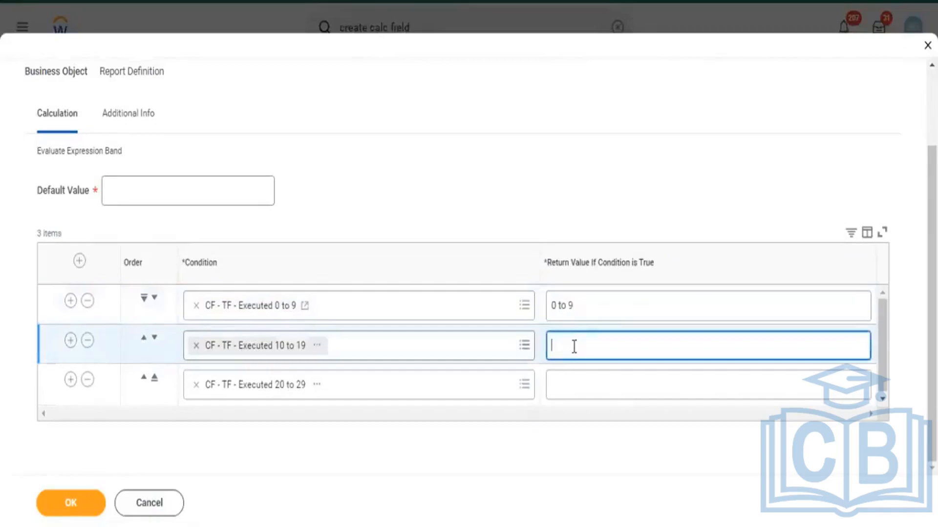
pyautogui.write('10 to 19')
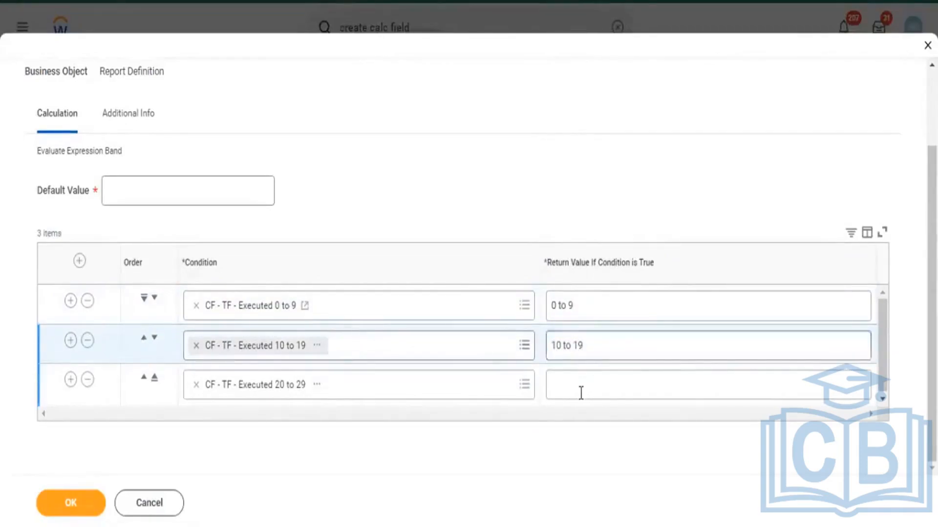
pyautogui.click(582, 393)
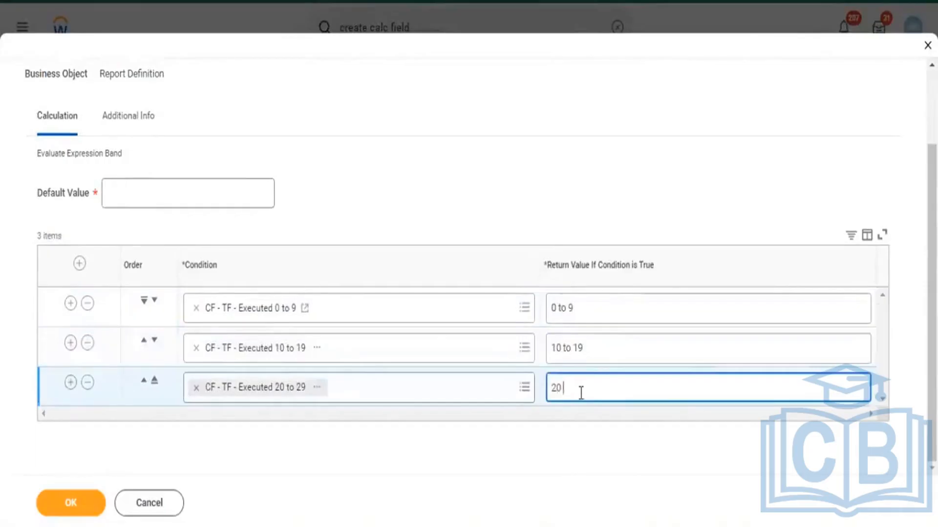
pyautogui.write('20 to 29')
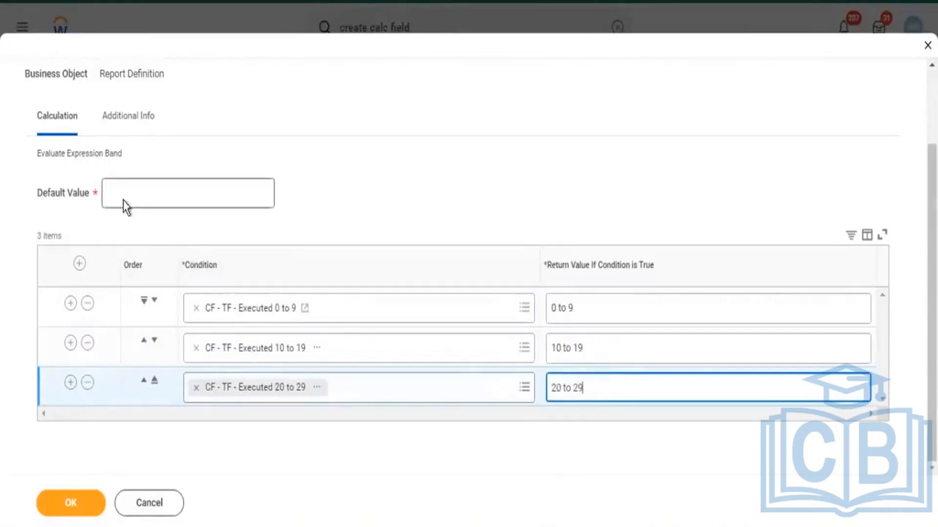
# - Set the default value of CF - EEb - times run to More than 29 and save the calculated field
pyautogui.click(136, 201)
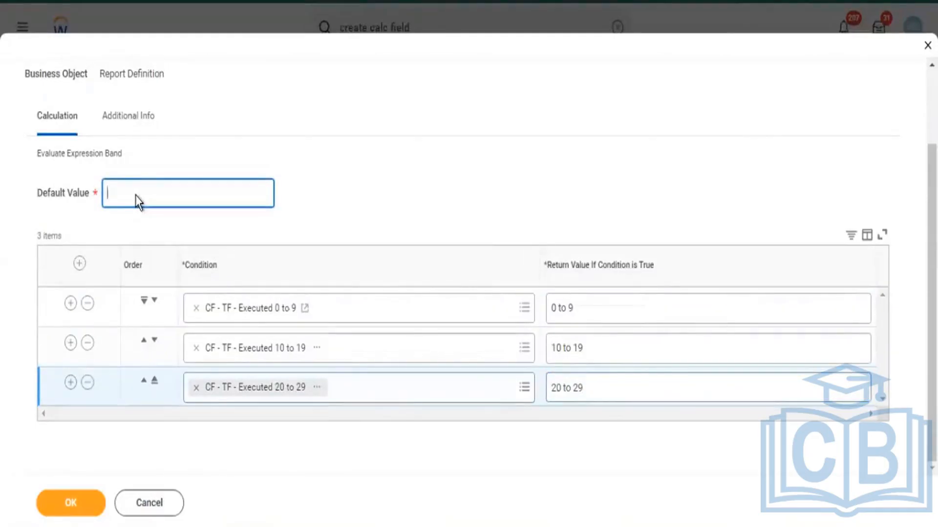
pyautogui.write('More than 29')
pyautogui.scroll(2, 304, 109)
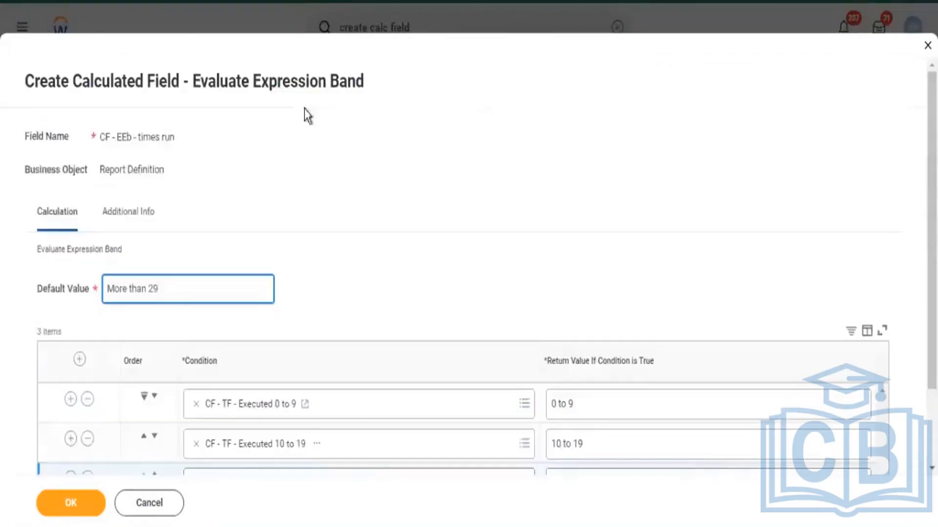
pyautogui.scroll(-2, 367, 126)
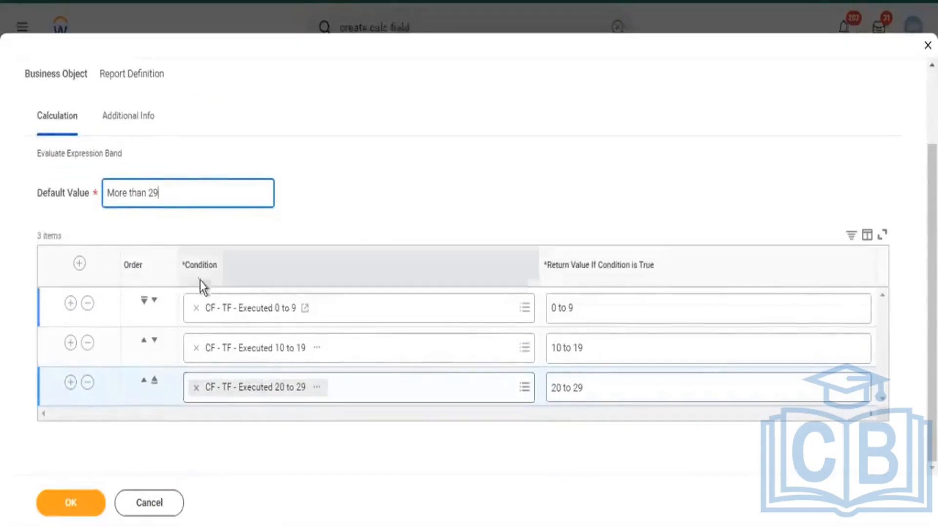
pyautogui.moveTo(195, 271); pyautogui.dragTo(219, 277)
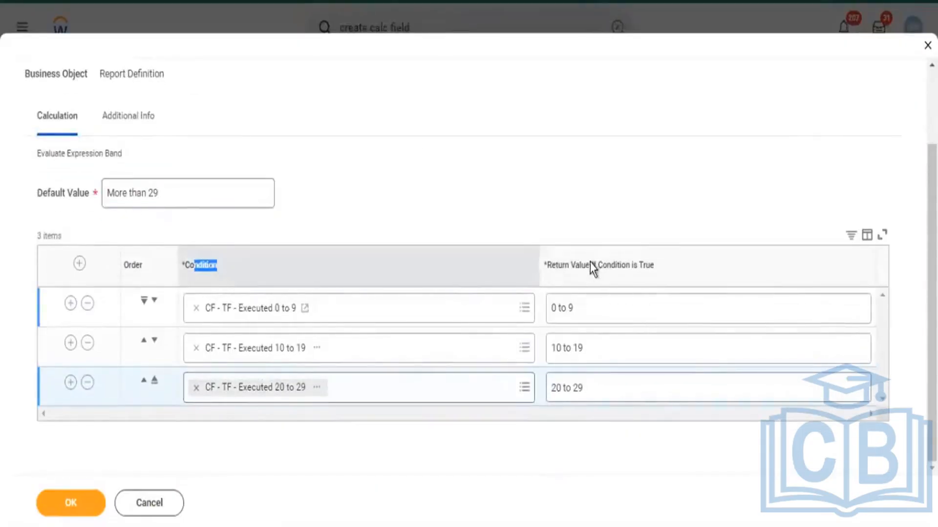
pyautogui.moveTo(590, 265); pyautogui.dragTo(665, 269)
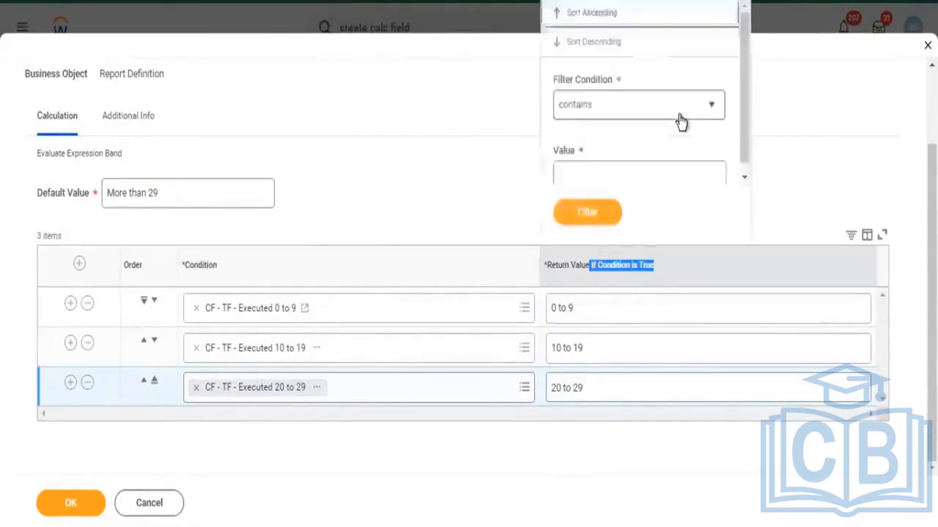
pyautogui.click(681, 122)
pyautogui.click(797, 147)
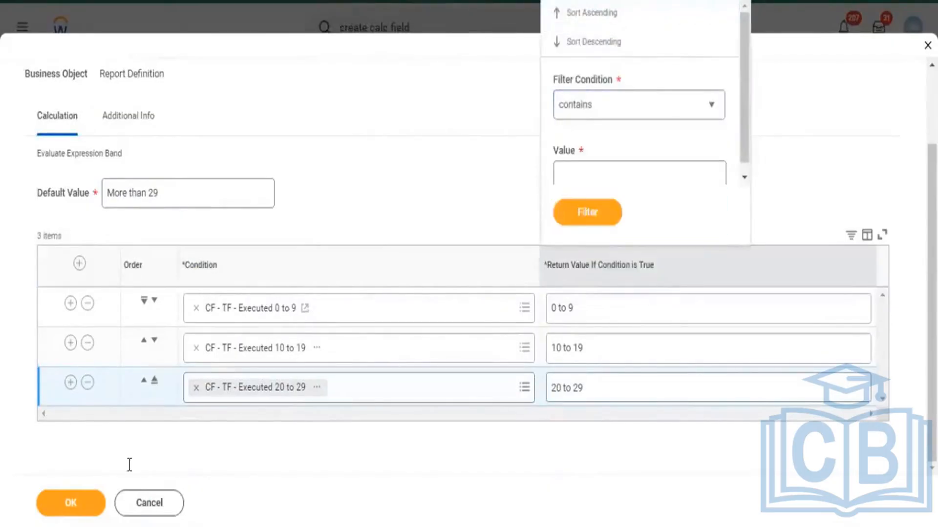
pyautogui.click(84, 508)
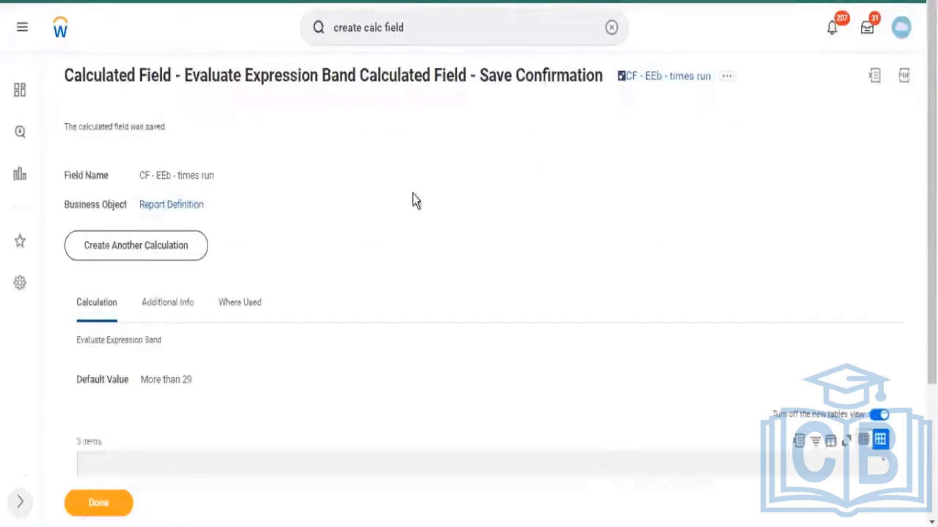
pyautogui.scroll(-2, 420, 197)
pyautogui.scroll(-2, 424, 198)
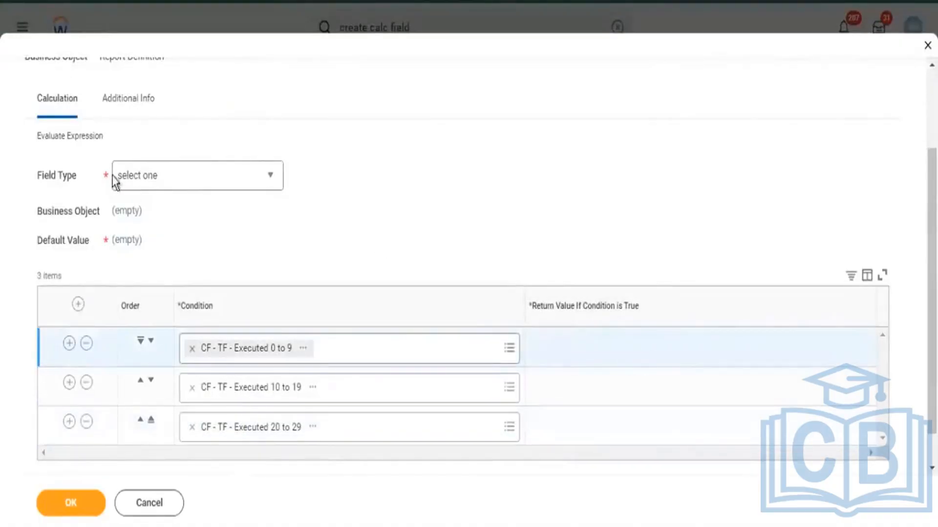
# - Set the field type of the CF - Eval Exp - Times Executed Evaluate Expression to Text
pyautogui.scroll(3, 257, 80)
pyautogui.moveTo(276, 86); pyautogui.dragTo(252, 84)
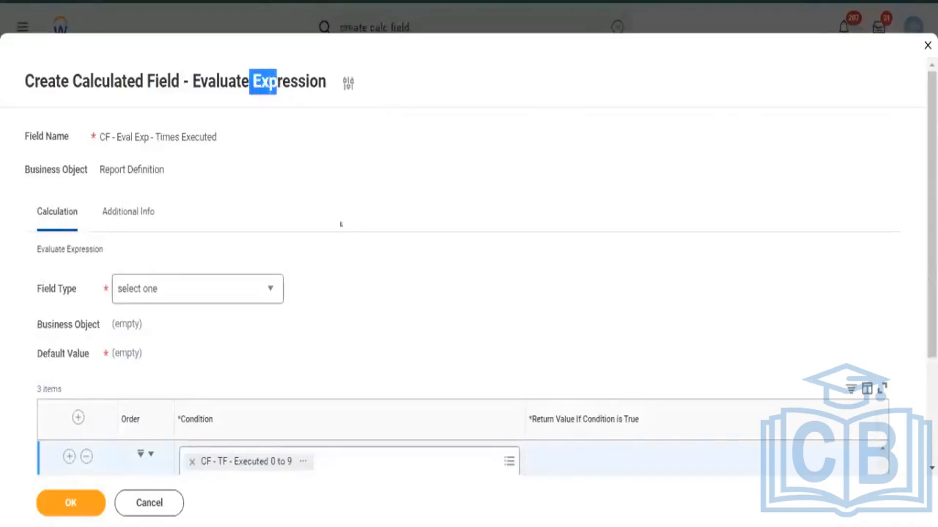
pyautogui.scroll(-2, 488, 318)
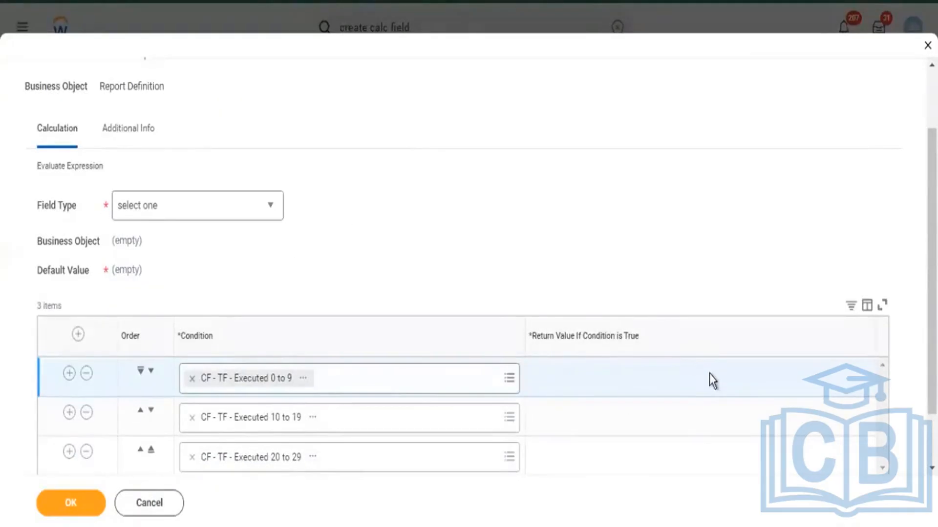
pyautogui.scroll(-2, 704, 380)
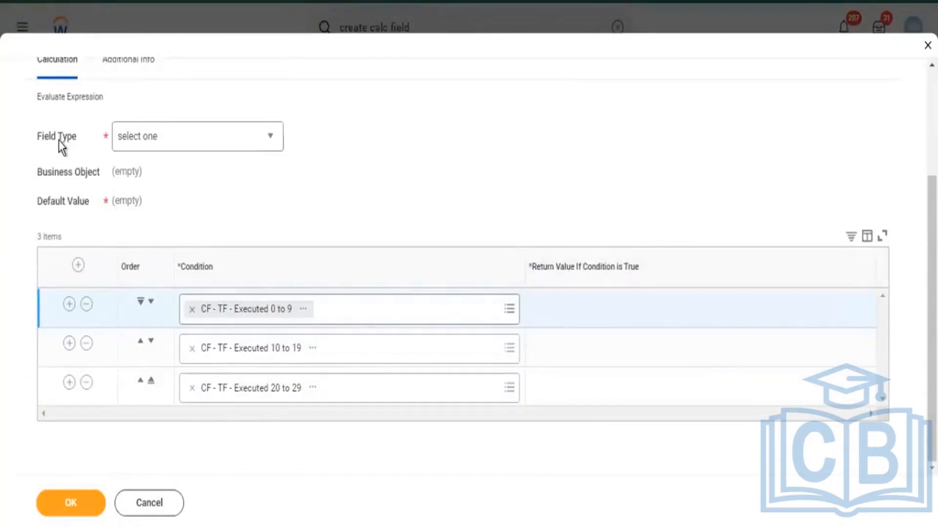
pyautogui.moveTo(44, 140); pyautogui.dragTo(61, 141)
pyautogui.click(272, 140)
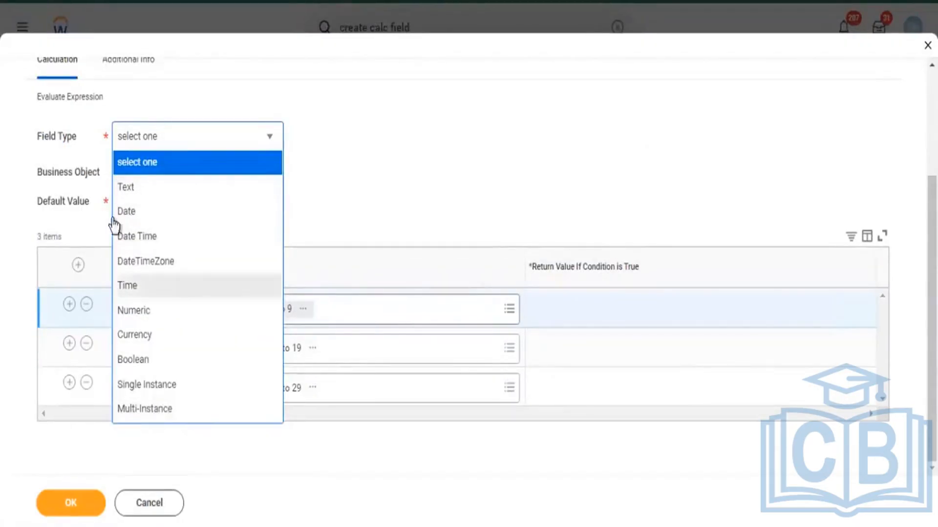
pyautogui.click(129, 196)
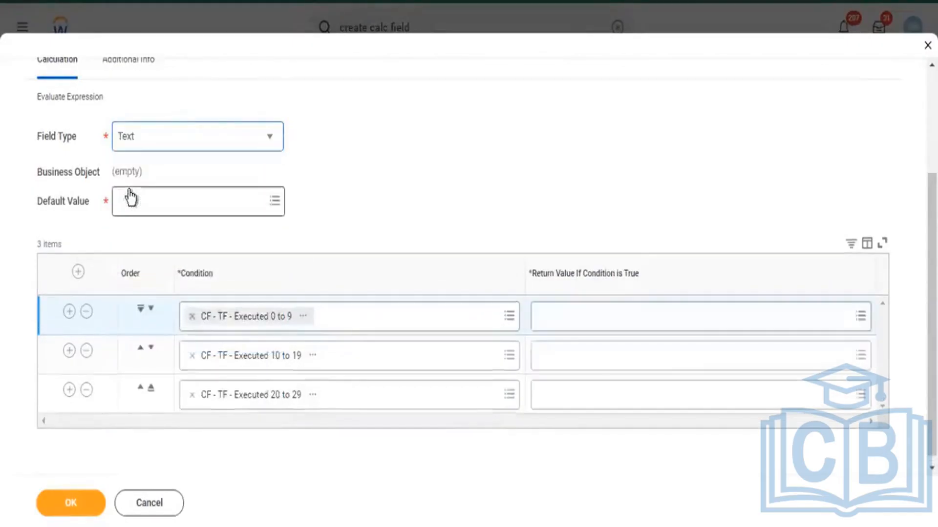
# - Try to enter 0 to 9 as the first condition's return value, and check which text fields can be returned
pyautogui.click(671, 318)
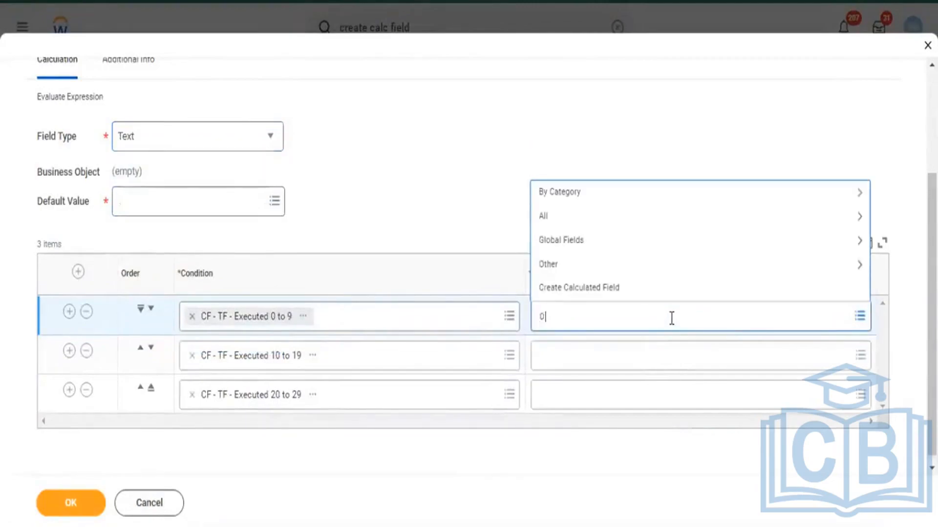
pyautogui.press('Return')
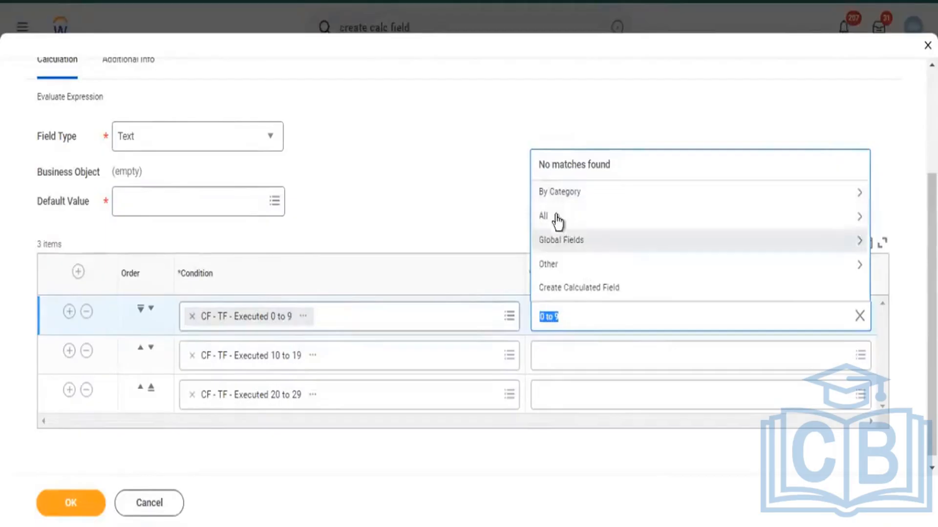
pyautogui.click(237, 188)
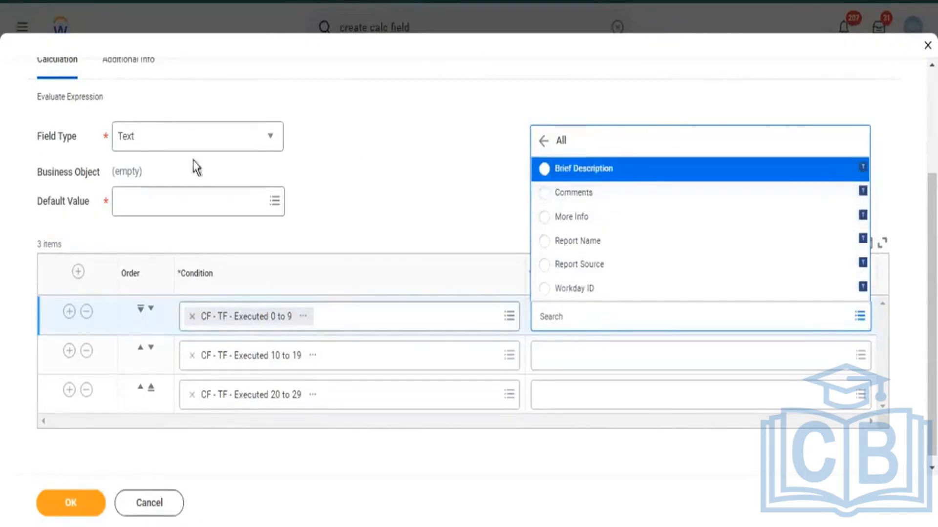
pyautogui.scroll(3, 171, 136)
pyautogui.moveTo(107, 176); pyautogui.dragTo(145, 169)
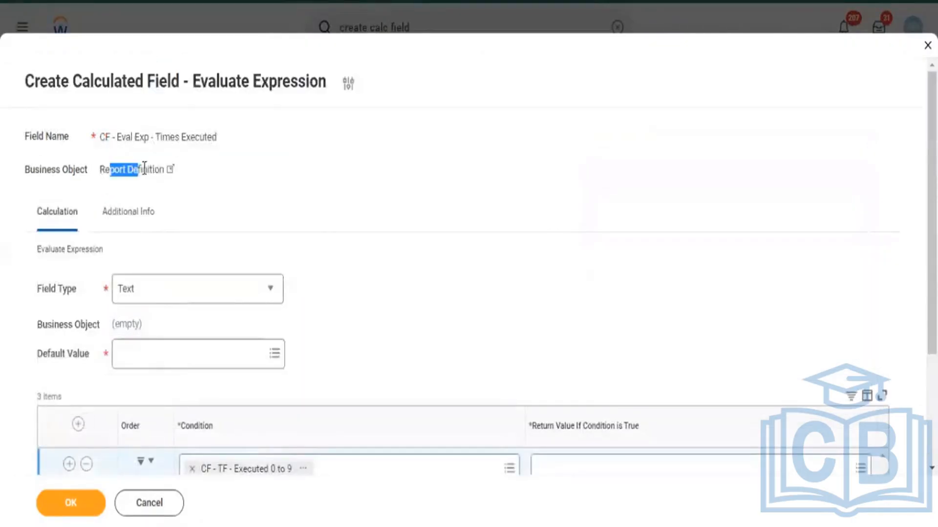
# - Set the Evaluate Expression's field type to Numeric and list all fields available as the first condition's return value
pyautogui.scroll(-3, 287, 250)
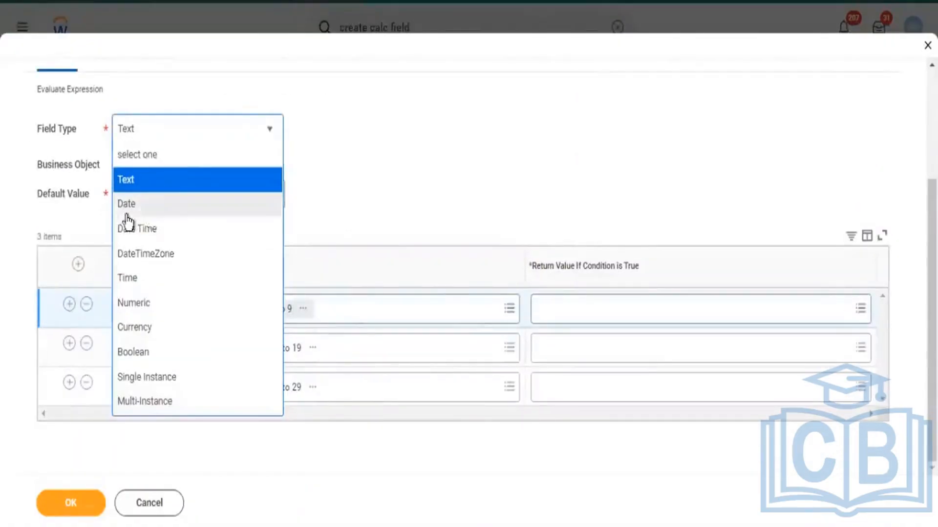
pyautogui.click(146, 303)
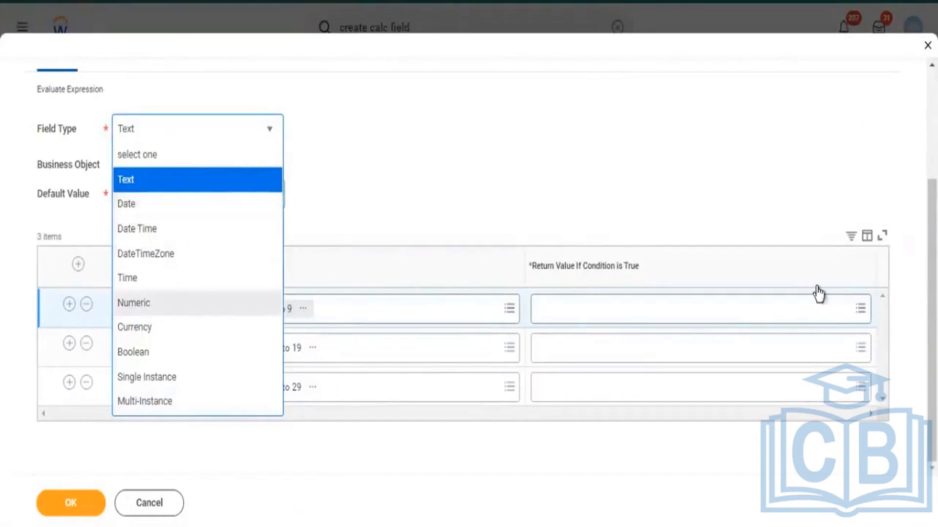
pyautogui.click(713, 313)
pyautogui.click(546, 210)
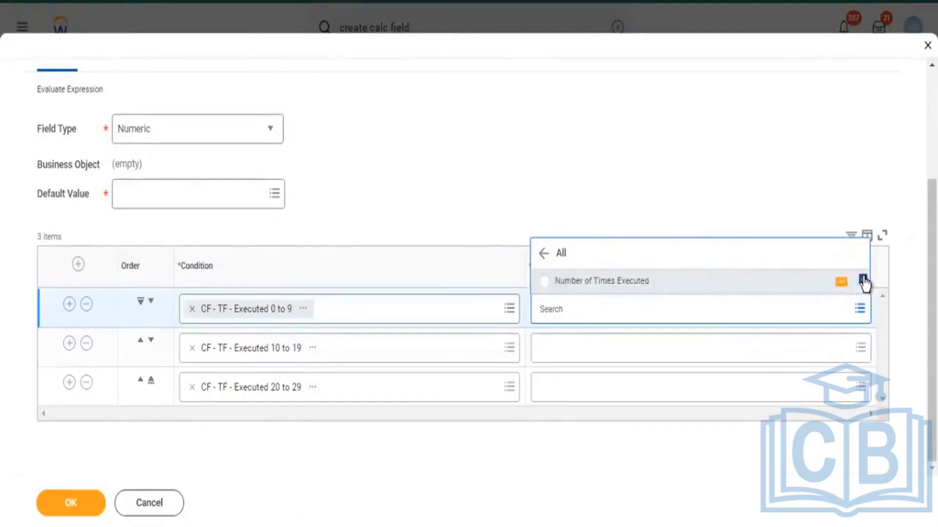
# - Set the field type of the CF - Eval Exp - Times Executed calculated field back to Text
pyautogui.click(863, 282)
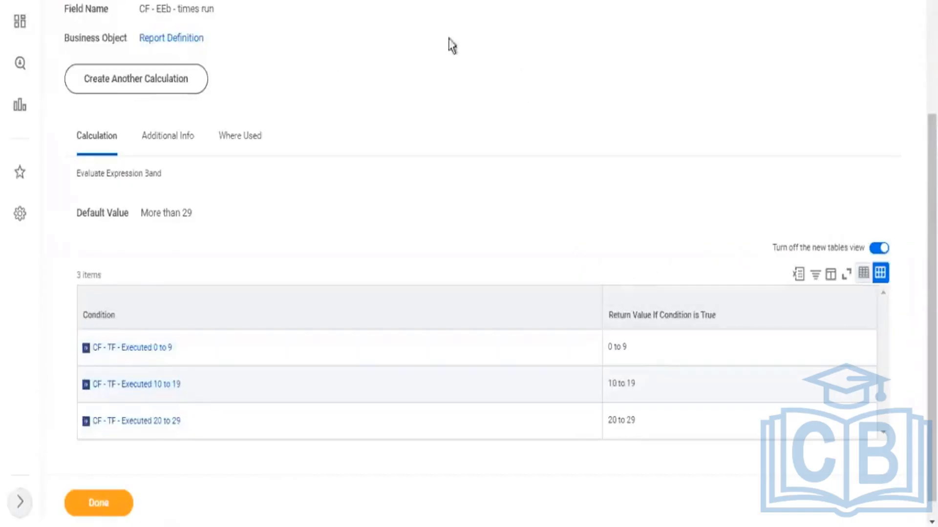
pyautogui.scroll(4, 450, 42)
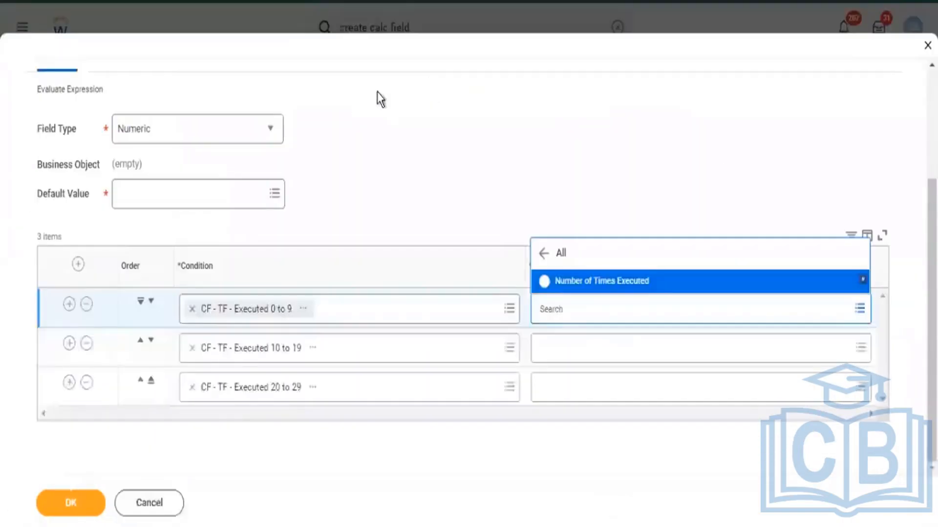
pyautogui.scroll(4, 348, 98)
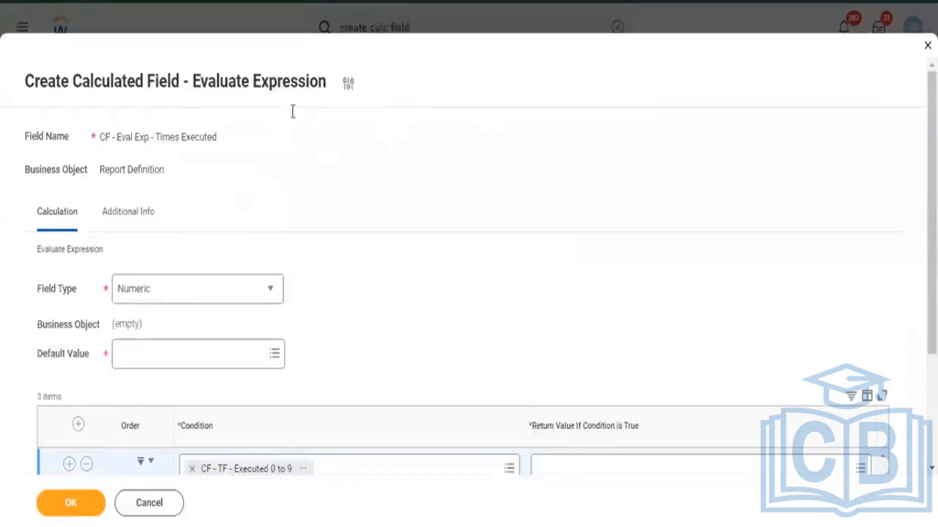
pyautogui.scroll(-4, 282, 103)
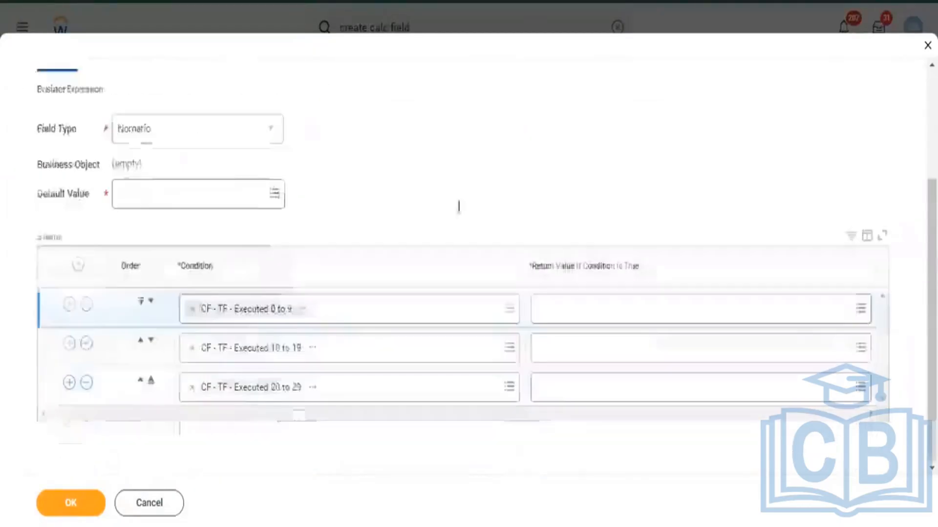
pyautogui.click(262, 131)
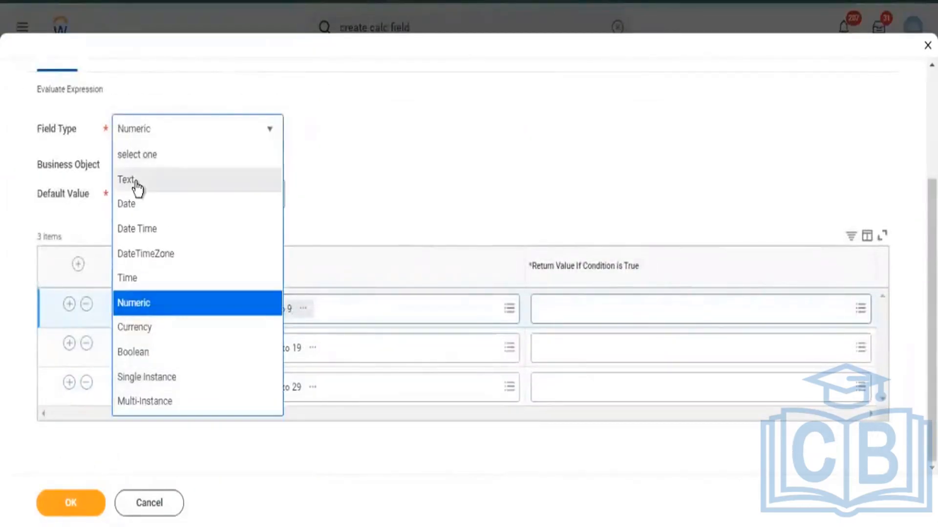
pyautogui.click(131, 189)
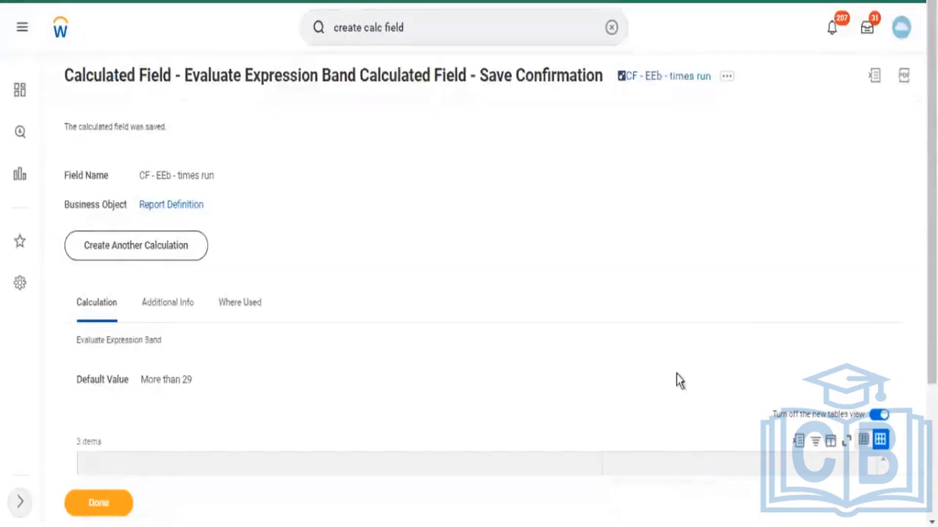
# - Review the return values that the saved CF - EEb - times run band field gives for its three conditions
pyautogui.scroll(-3, 676, 376)
pyautogui.moveTo(609, 347); pyautogui.dragTo(628, 348)
pyautogui.moveTo(609, 385); pyautogui.dragTo(625, 386)
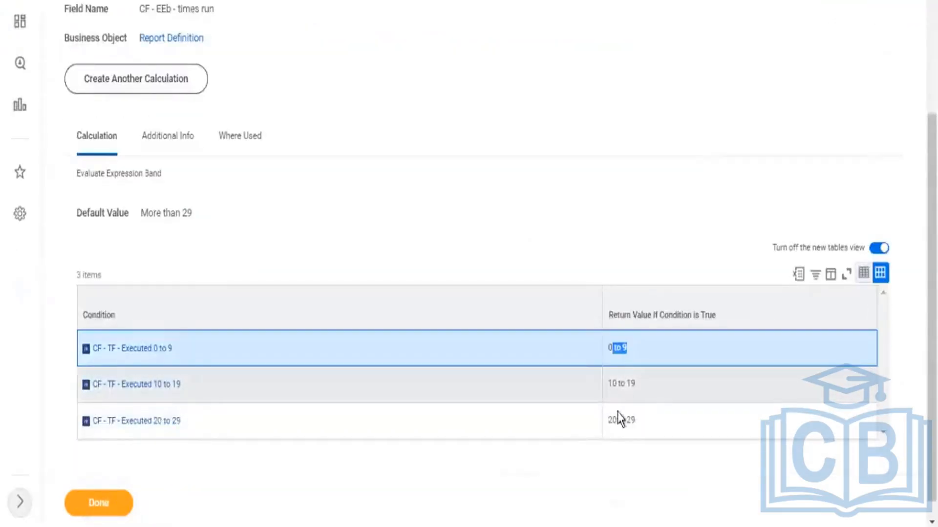
pyautogui.moveTo(606, 422); pyautogui.dragTo(635, 425)
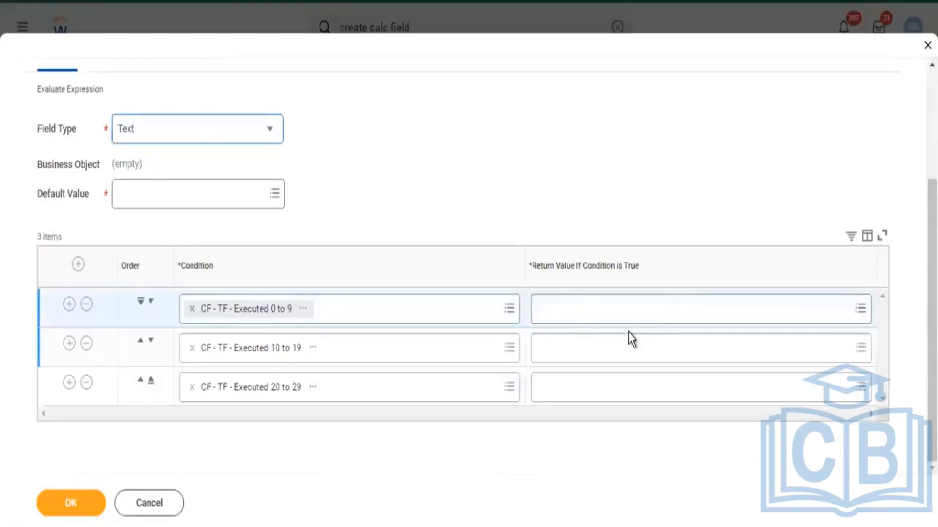
# - Start a new calculated field for the first condition's return value, using the Text Constant function
pyautogui.click(588, 315)
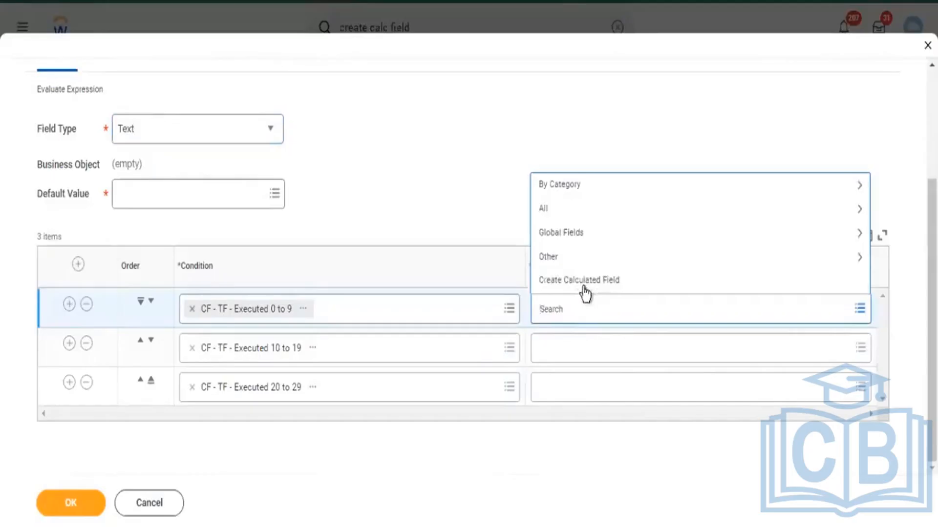
pyautogui.click(586, 286)
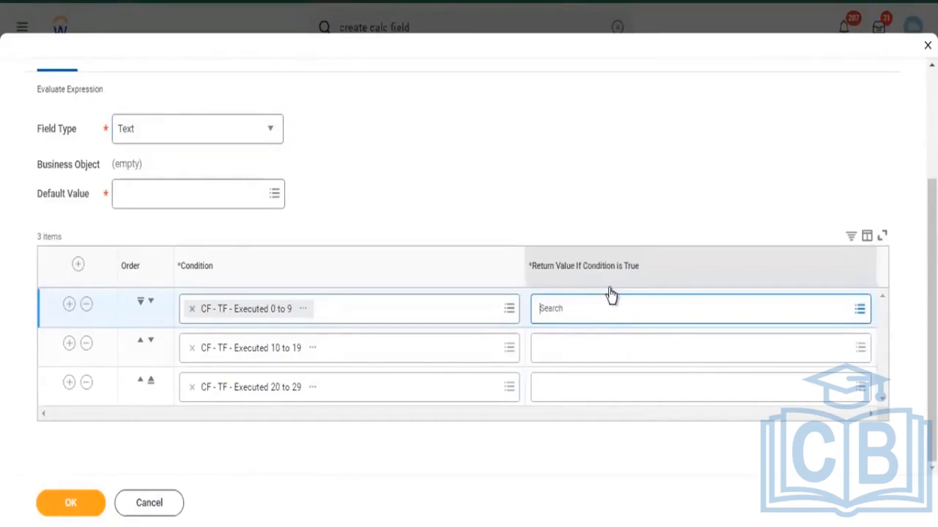
pyautogui.click(166, 202)
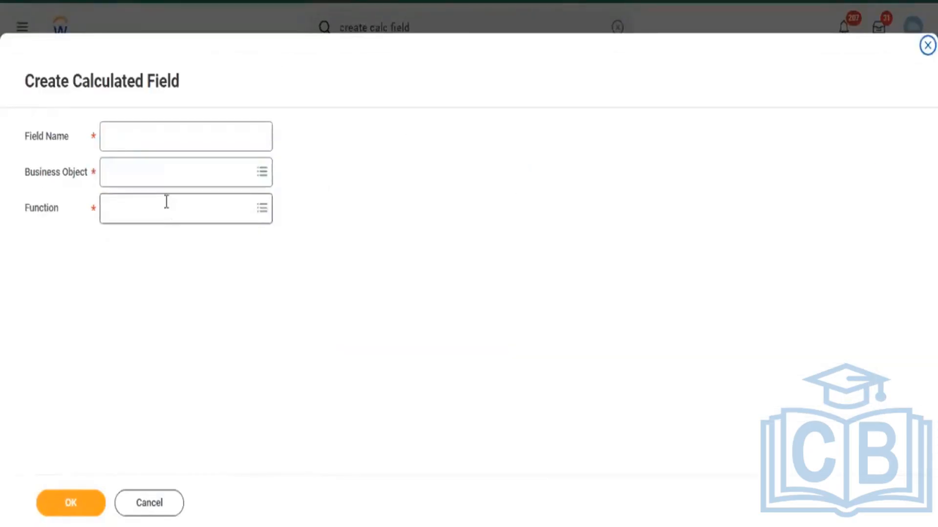
pyautogui.write('text co')
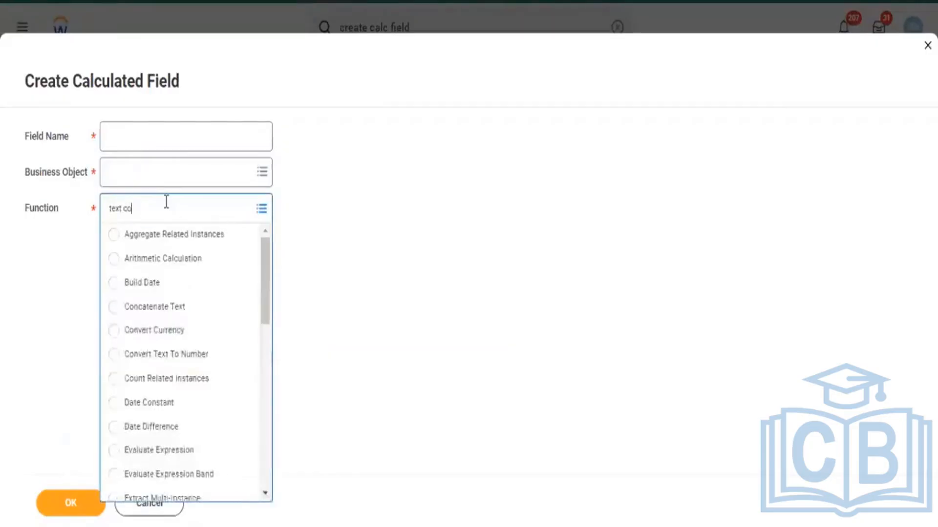
pyautogui.write('ns')
pyautogui.press('Return')
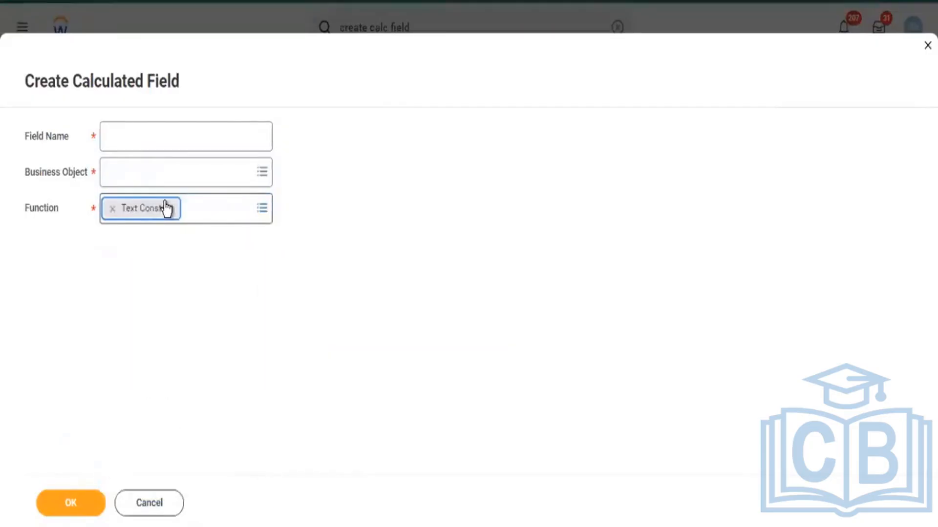
# - Set the new field's business object to Global, name it 0 - 9, and proceed to its calculation settings
pyautogui.click(131, 176)
pyautogui.write('glc')
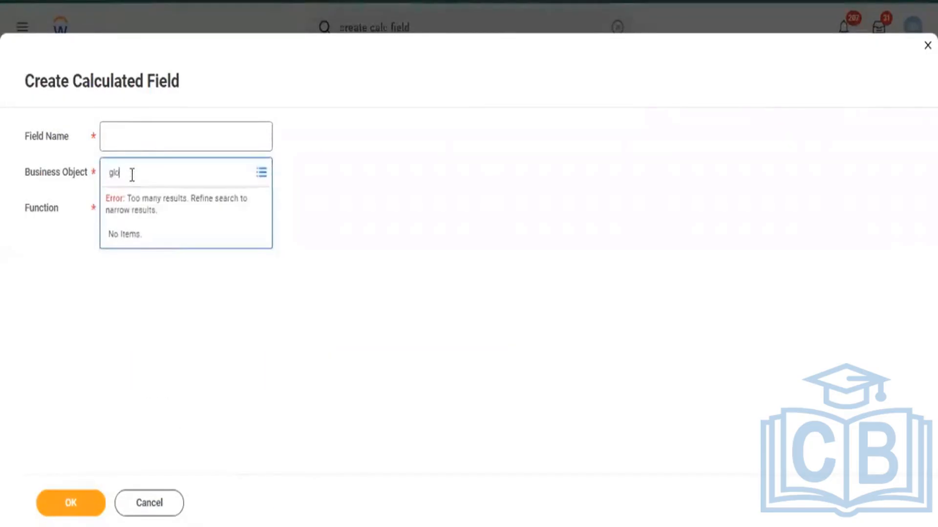
pyautogui.write('bal')
pyautogui.press('Return')
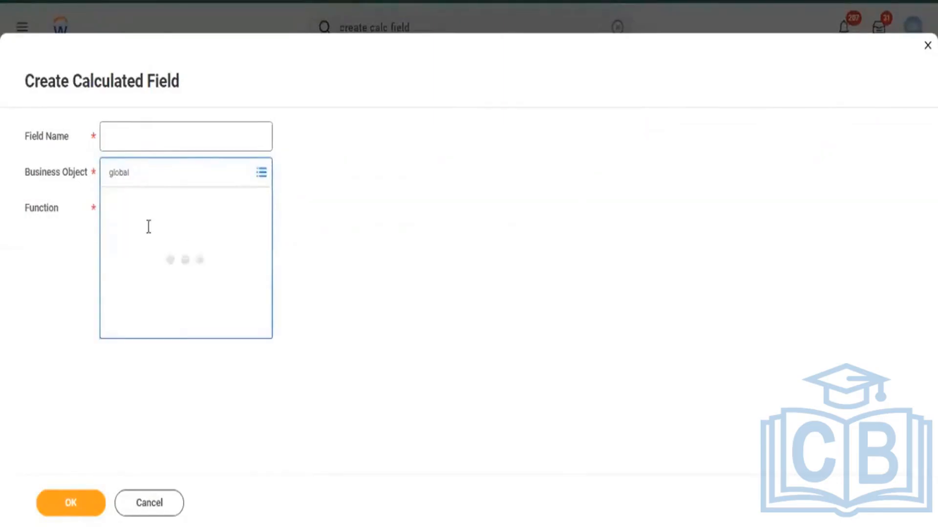
pyautogui.press('Return')
pyautogui.click(150, 141)
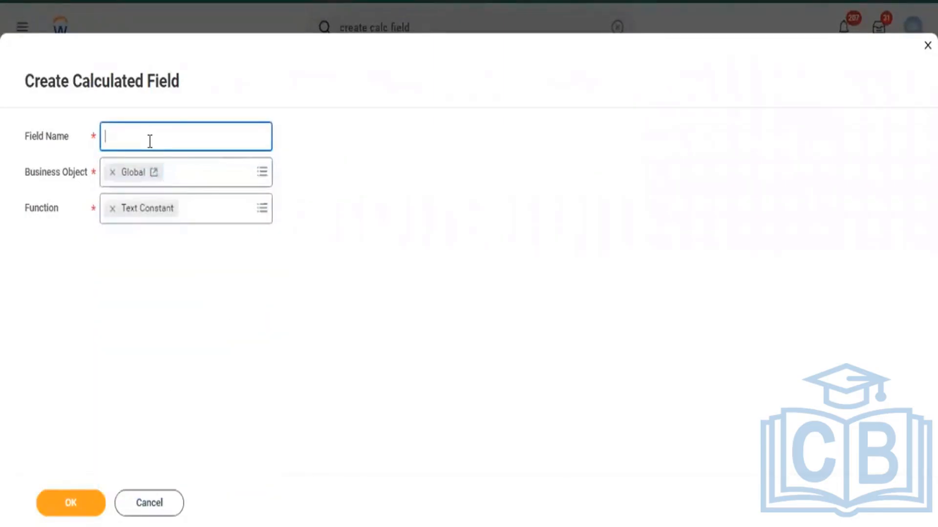
pyautogui.click(88, 506)
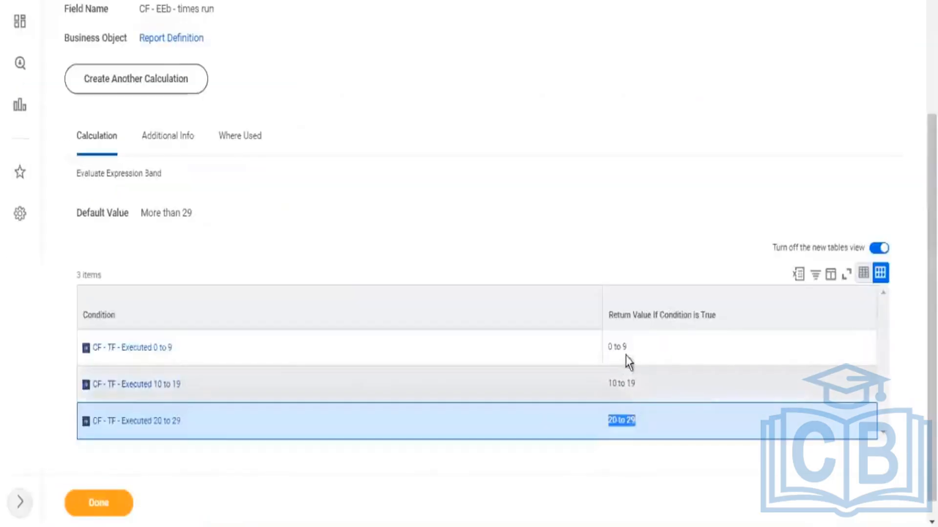
# - Set the text constant to 0 to 9, copied from the band field's first return value, and save it
pyautogui.moveTo(612, 349); pyautogui.dragTo(629, 349)
pyautogui.hotkey('ctrl', 'c')
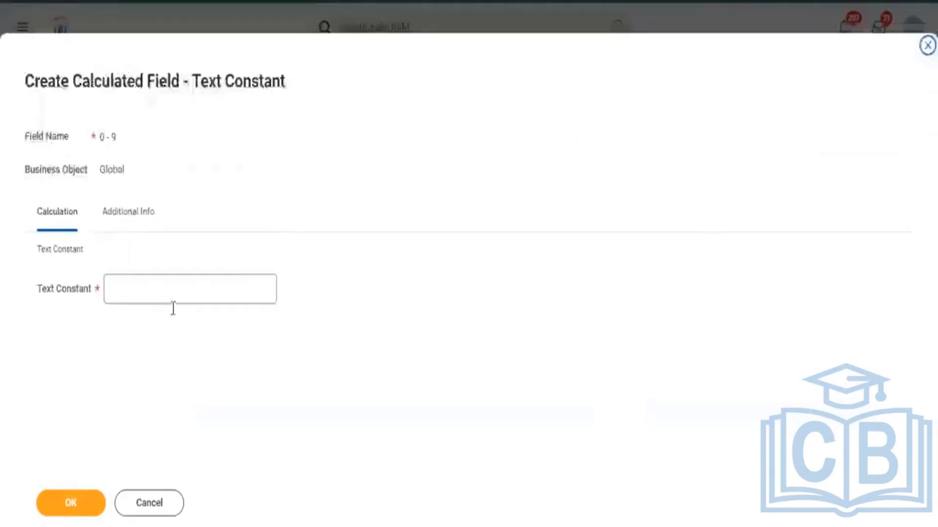
pyautogui.click(163, 295)
pyautogui.hotkey('ctrl', 'v')
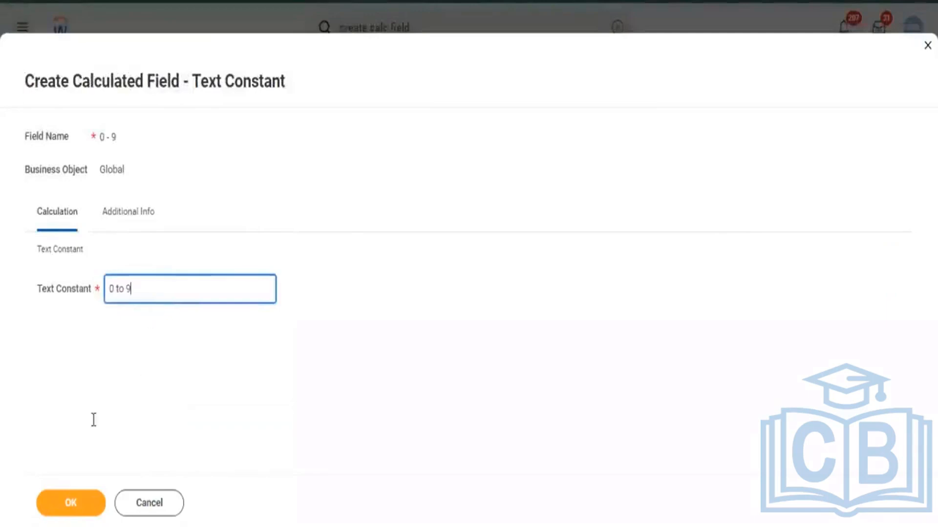
pyautogui.click(74, 503)
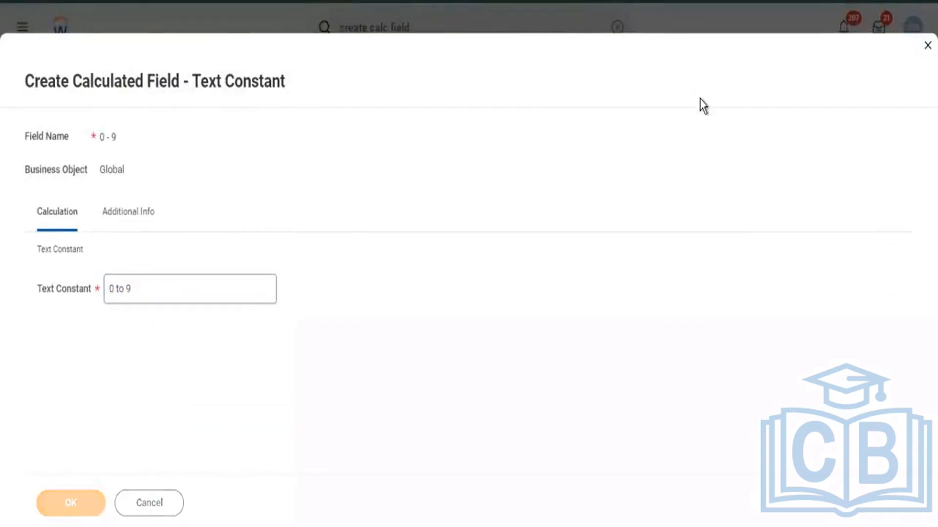
# - Examine the field types that the Evaluate Expression function offers for its return values
pyautogui.scroll(-3, 568, 423)
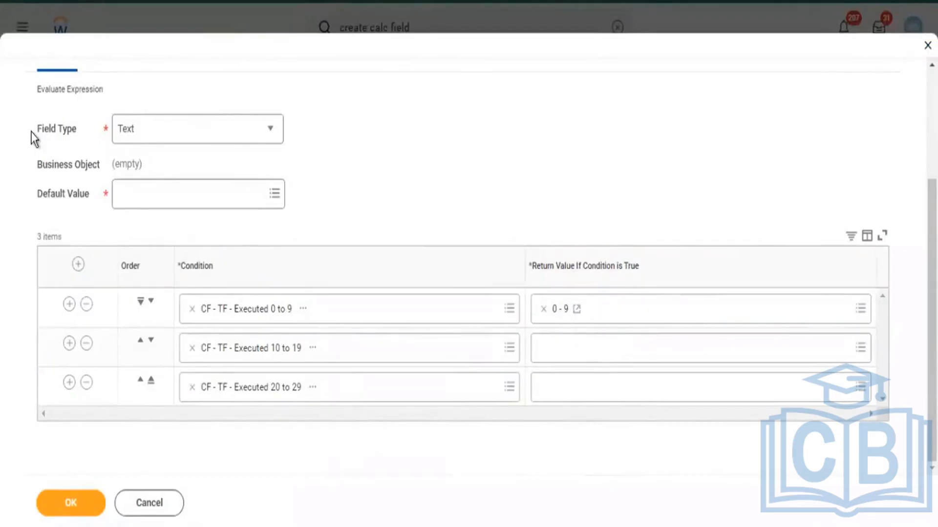
pyautogui.moveTo(32, 132); pyautogui.dragTo(72, 133)
pyautogui.click(303, 182)
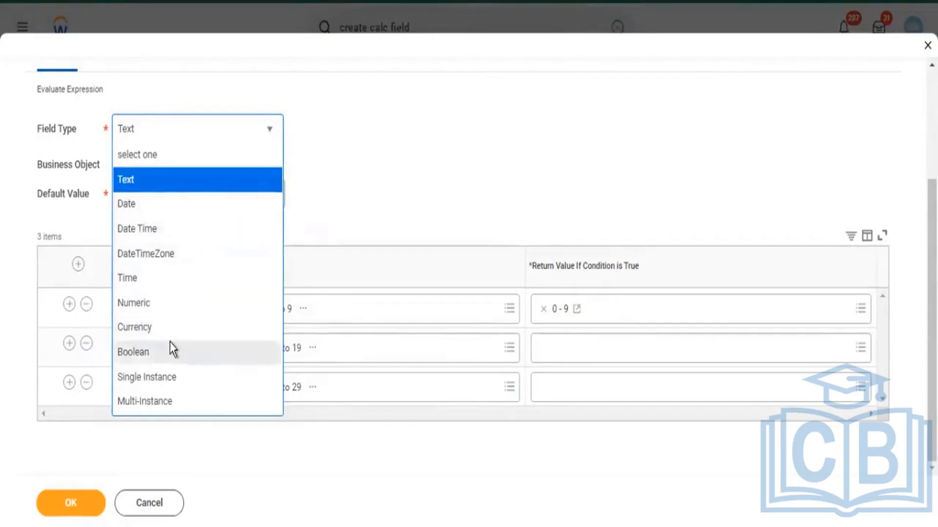
pyautogui.click(579, 170)
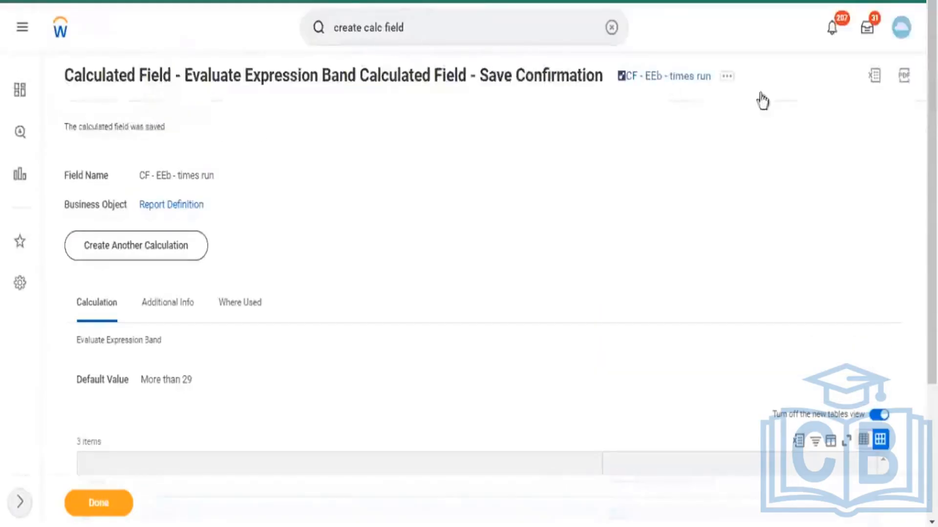
# - Copy the name of the CF - EEb - times run field and open the SR - Custom Report Count report for editing
pyautogui.rightClick(727, 75)
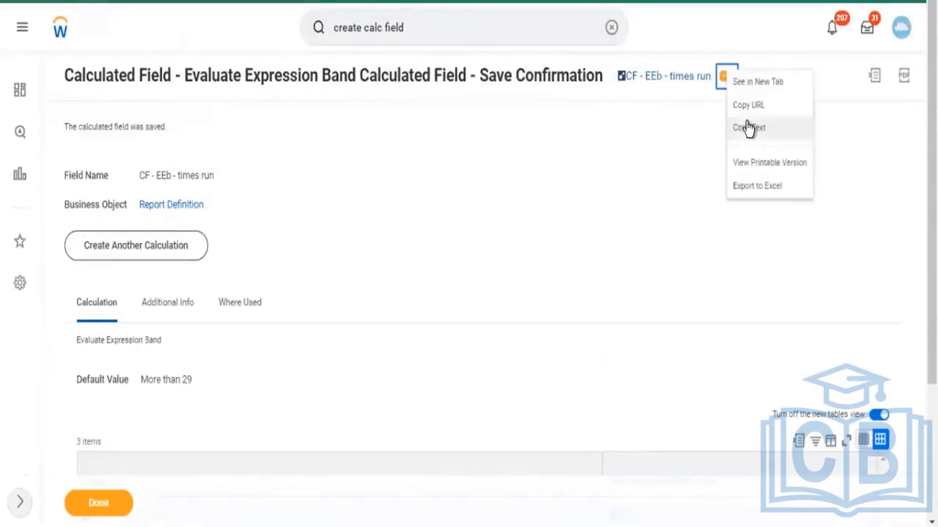
pyautogui.click(749, 128)
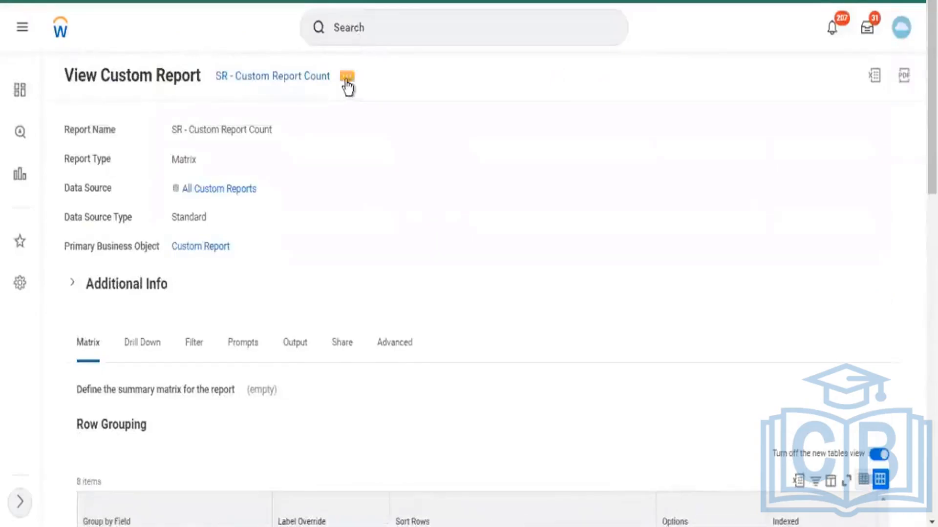
pyautogui.click(346, 78)
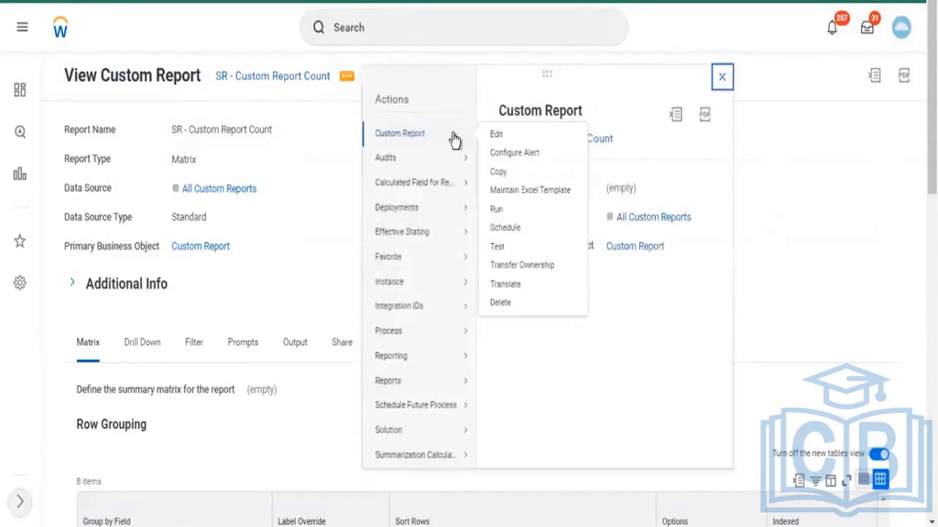
pyautogui.click(495, 136)
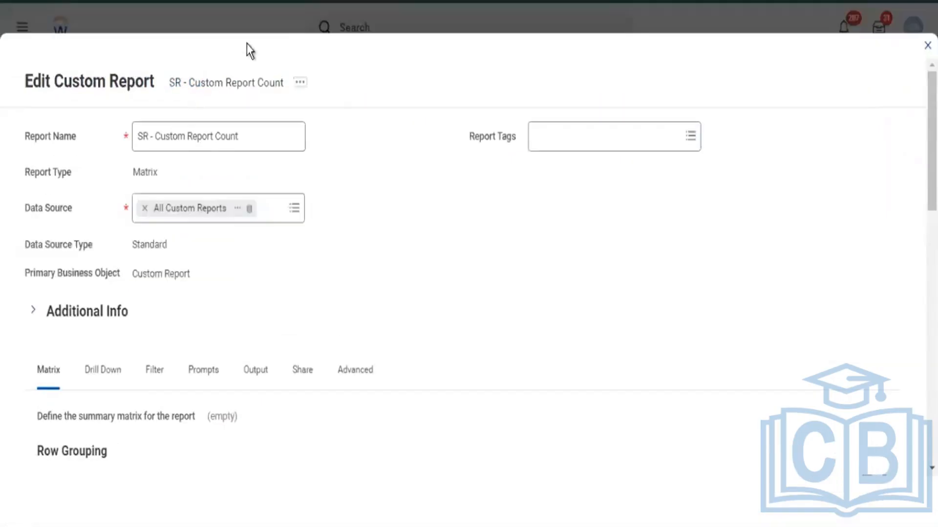
# - Group the matrix columns by CF - EEb - times run with the label override Number of Times Executed, and save the report
pyautogui.scroll(-10, 368, 184)
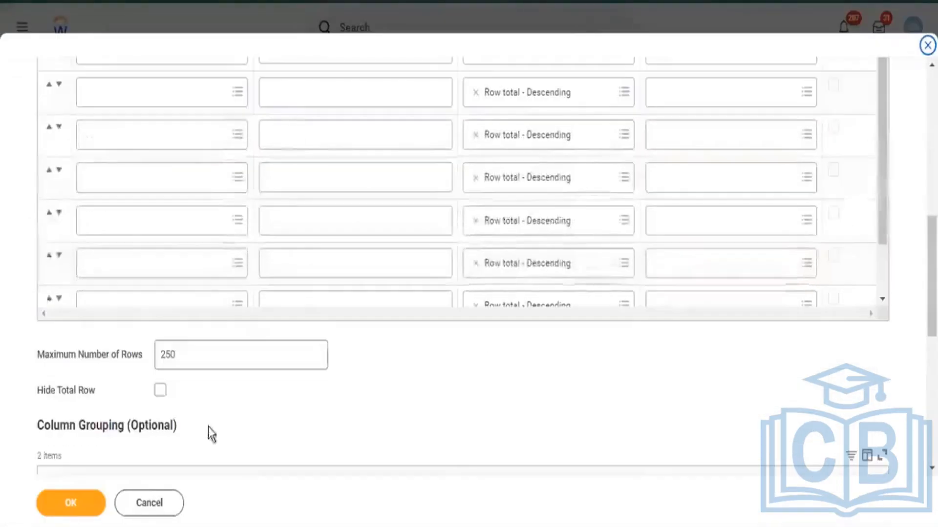
pyautogui.scroll(-3, 222, 386)
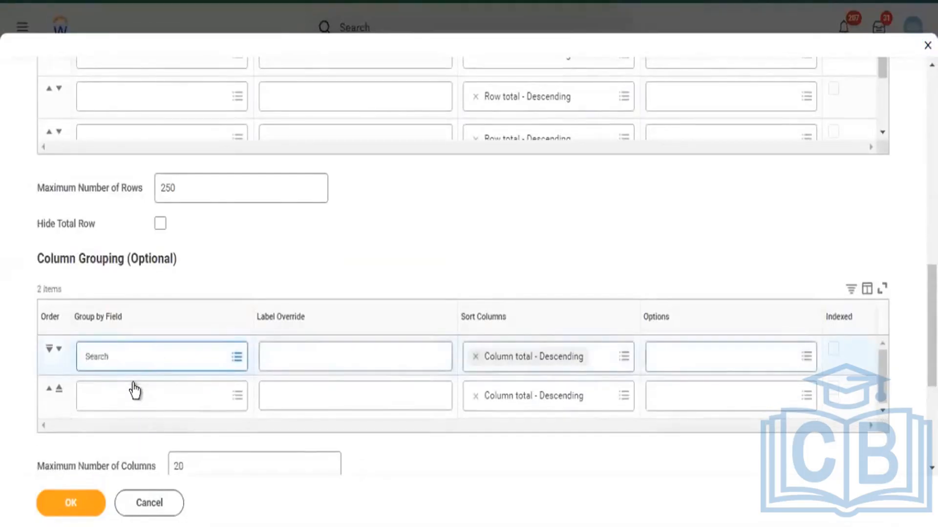
pyautogui.hotkey('ctrl', 'v')
pyautogui.press('Return')
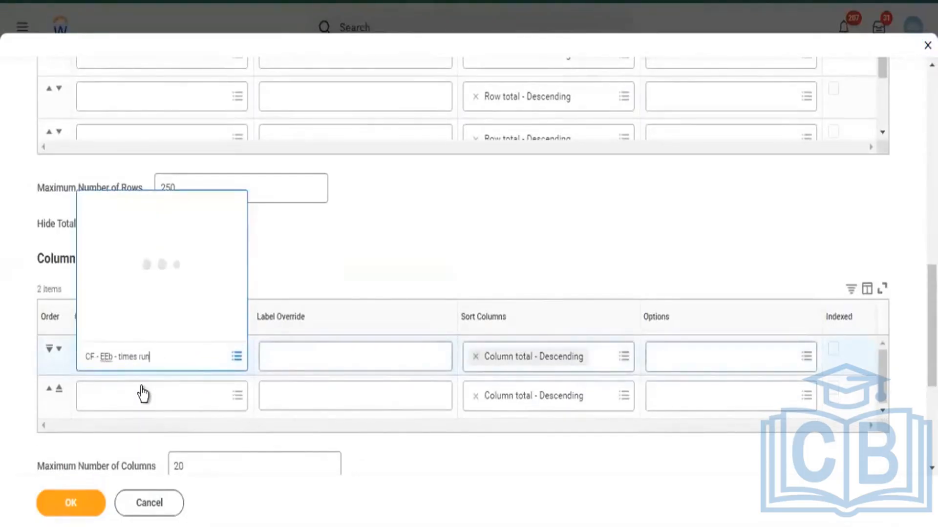
pyautogui.press('Tab')
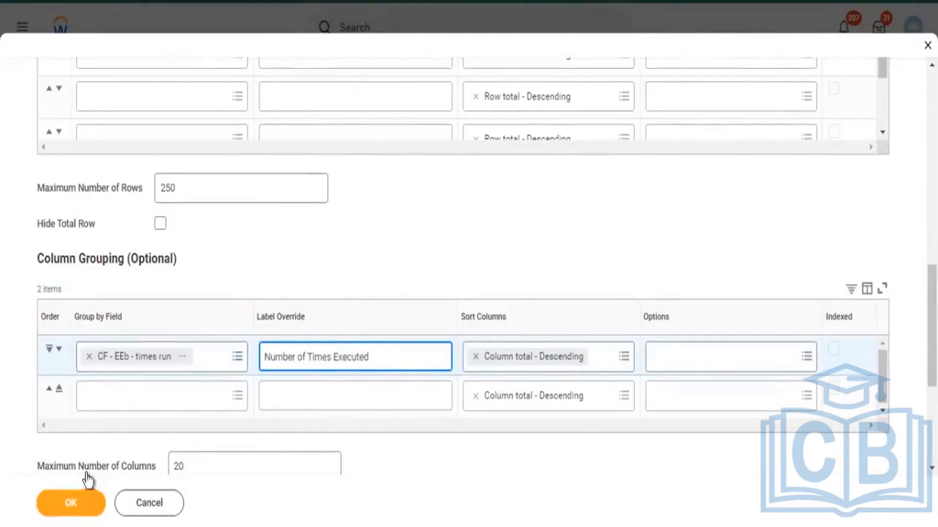
pyautogui.click(67, 502)
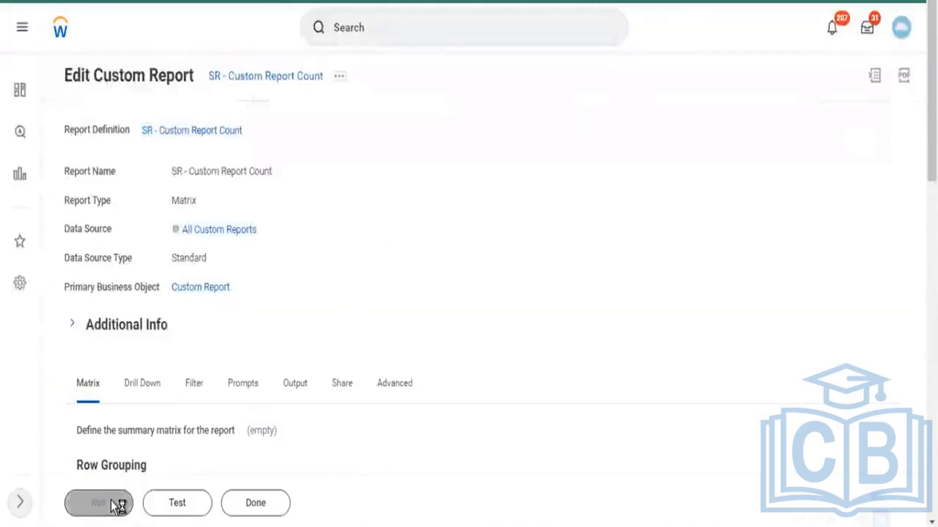
# - Run the SR - Custom Report Count report with a run history start date of 01/01/2022 and end date of 04/10/2022
pyautogui.click(117, 503)
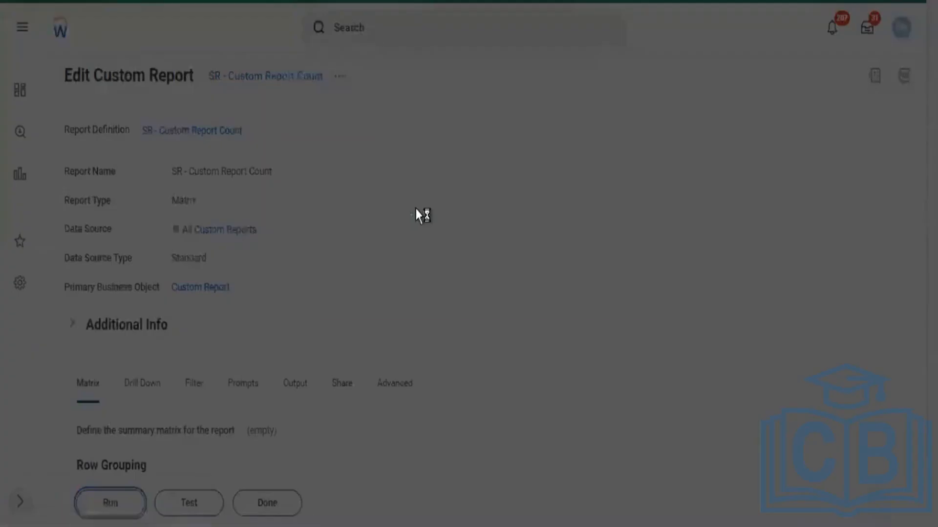
pyautogui.click(488, 212)
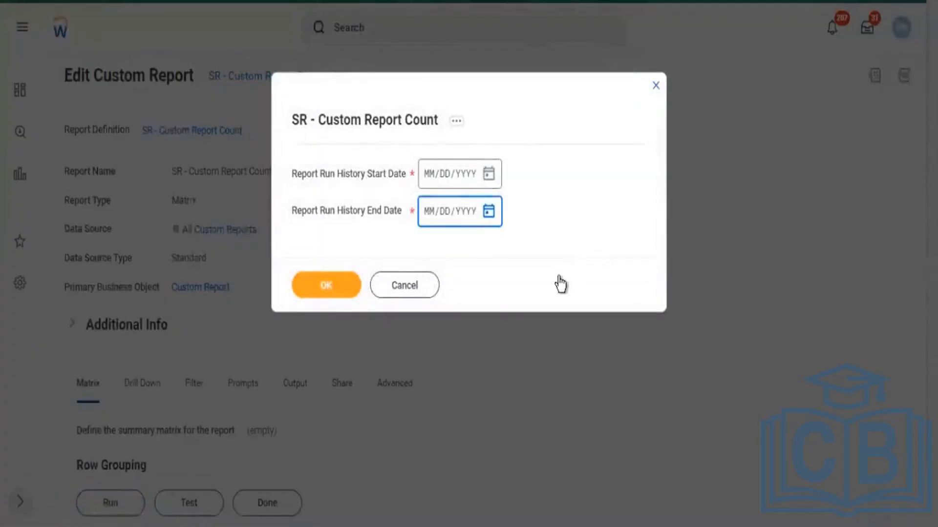
pyautogui.click(427, 182)
pyautogui.write('01/')
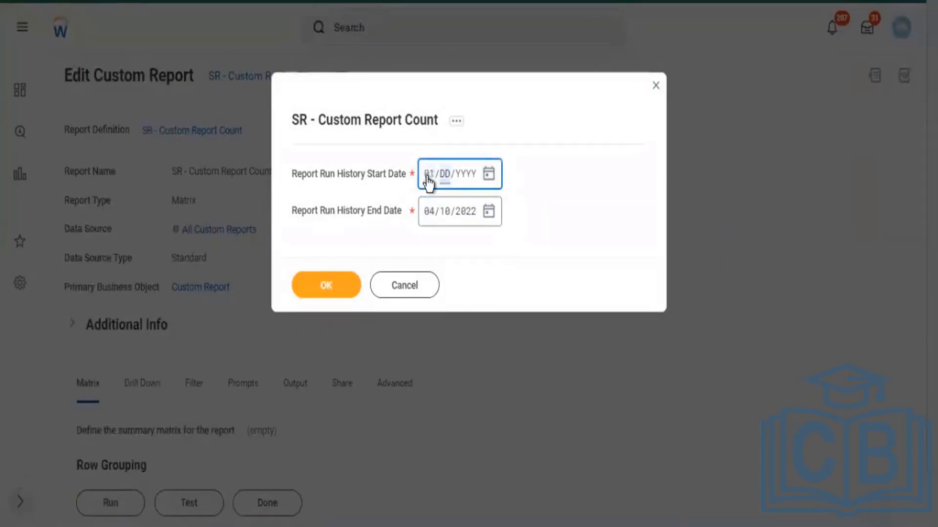
pyautogui.write('01/')
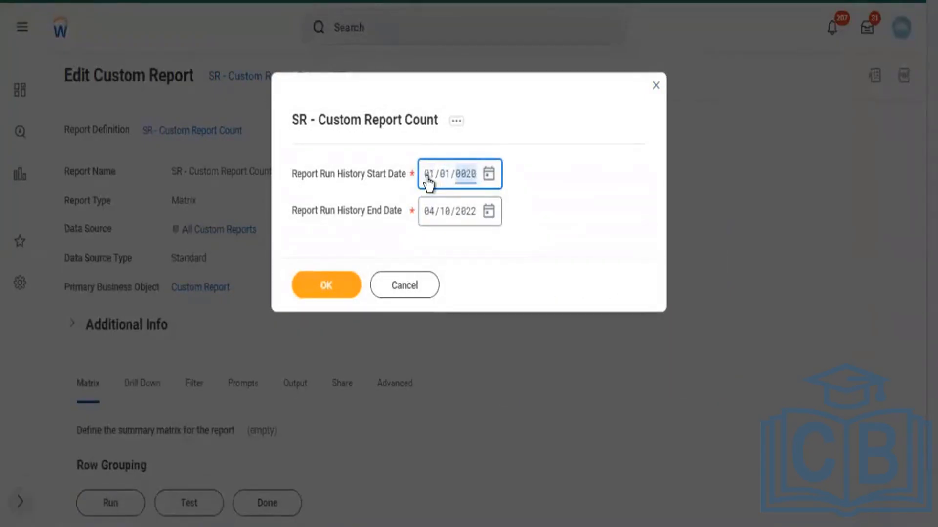
pyautogui.write('2022')
pyautogui.click(342, 293)
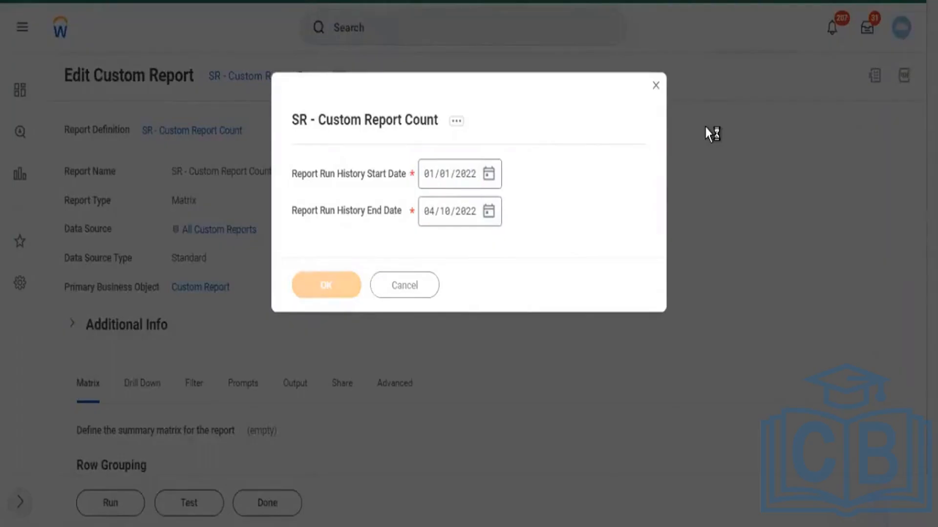
pyautogui.scroll(-2, 625, 132)
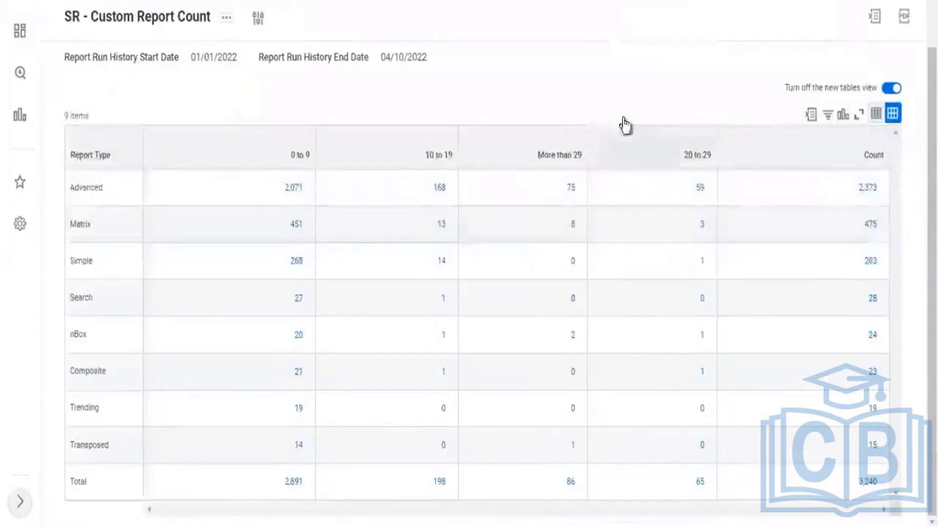
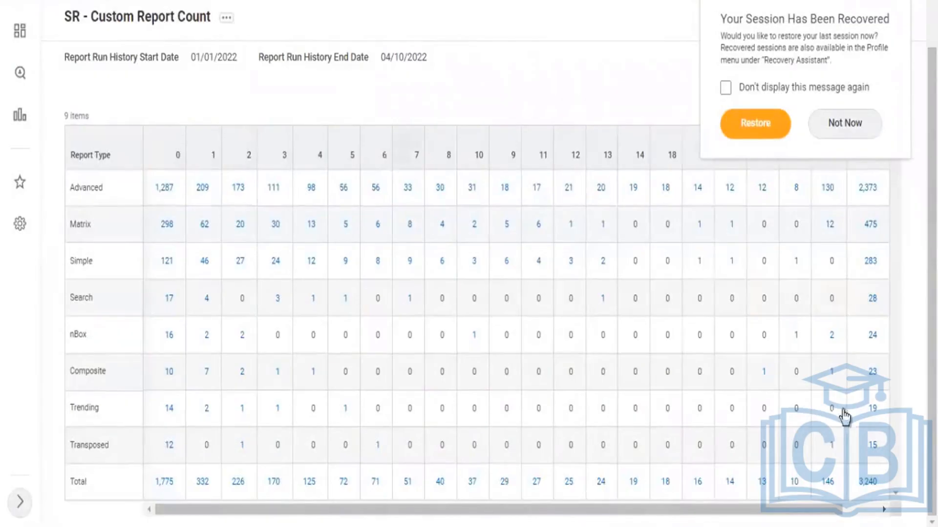
# - Decline the session recovery and compare the banded matrix columns with the earlier run's individual count columns, including Other
pyautogui.click(865, 131)
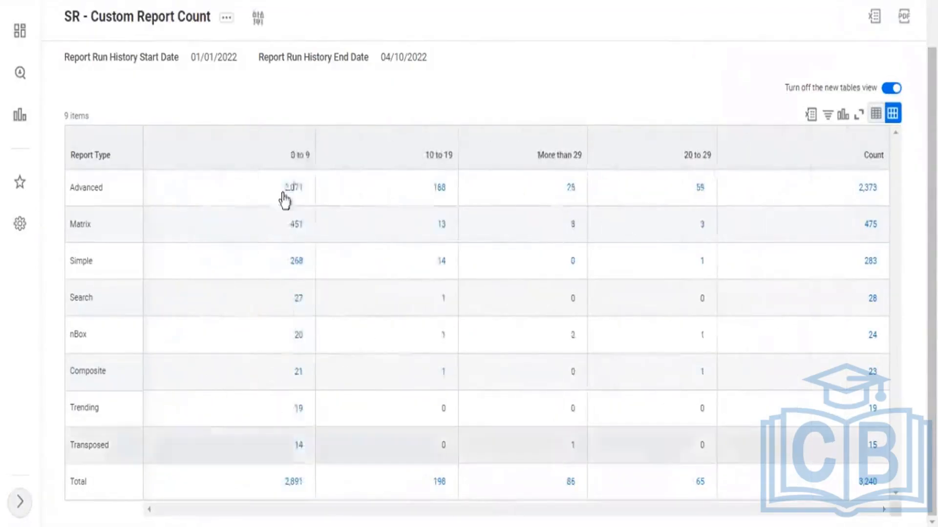
pyautogui.moveTo(289, 154); pyautogui.dragTo(314, 145)
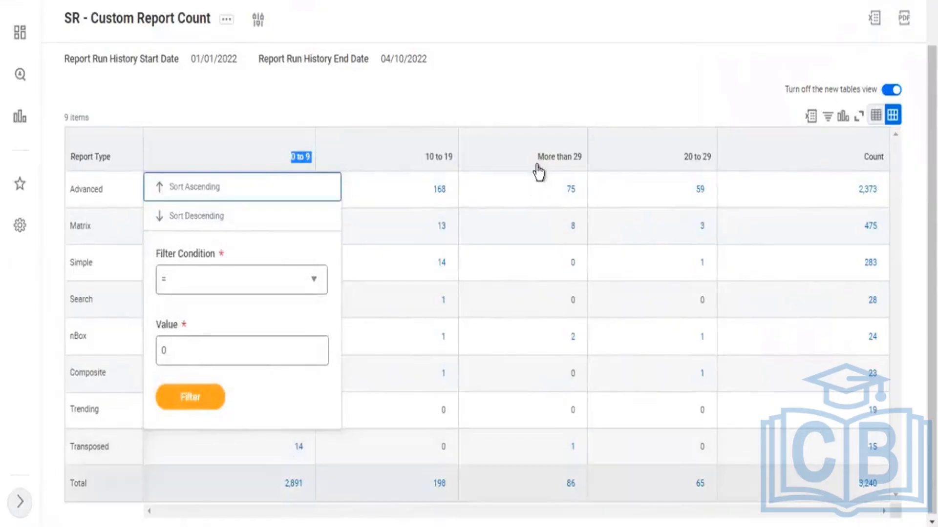
pyautogui.moveTo(536, 166); pyautogui.dragTo(578, 162)
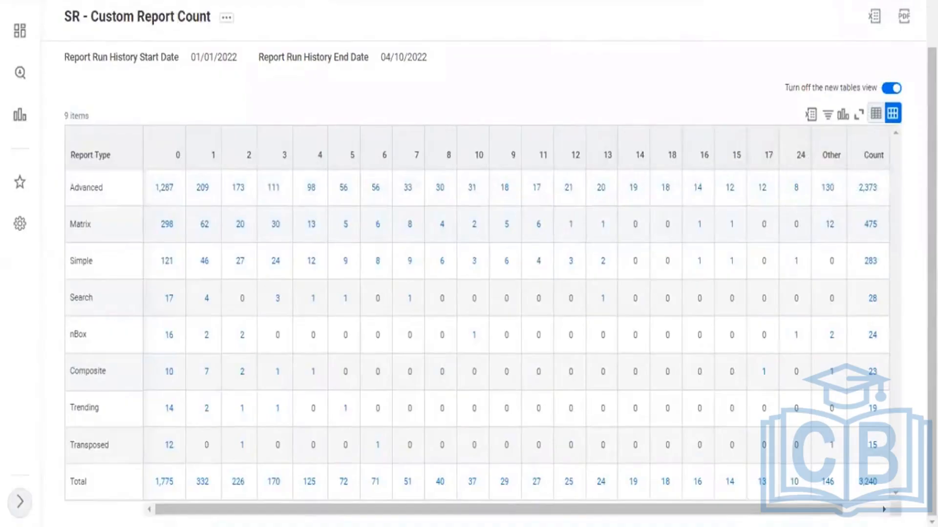
pyautogui.click(805, 158)
pyautogui.click(800, 155)
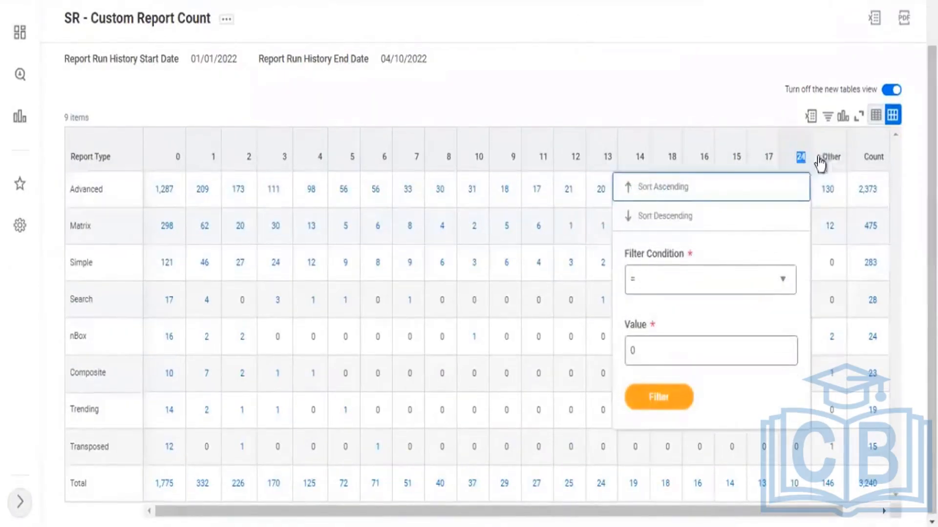
pyautogui.click(832, 158)
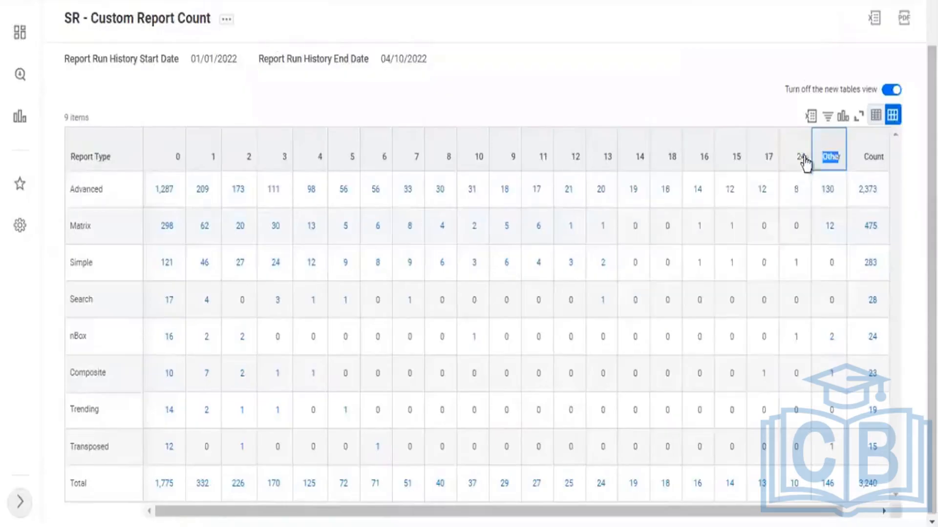
pyautogui.click(820, 156)
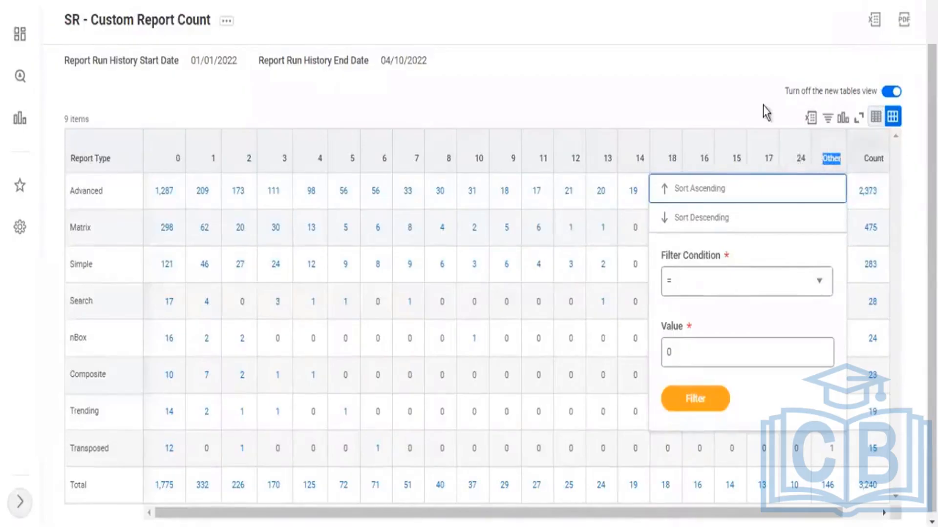
pyautogui.doubleClick(906, 181)
pyautogui.moveTo(828, 159); pyautogui.dragTo(837, 159)
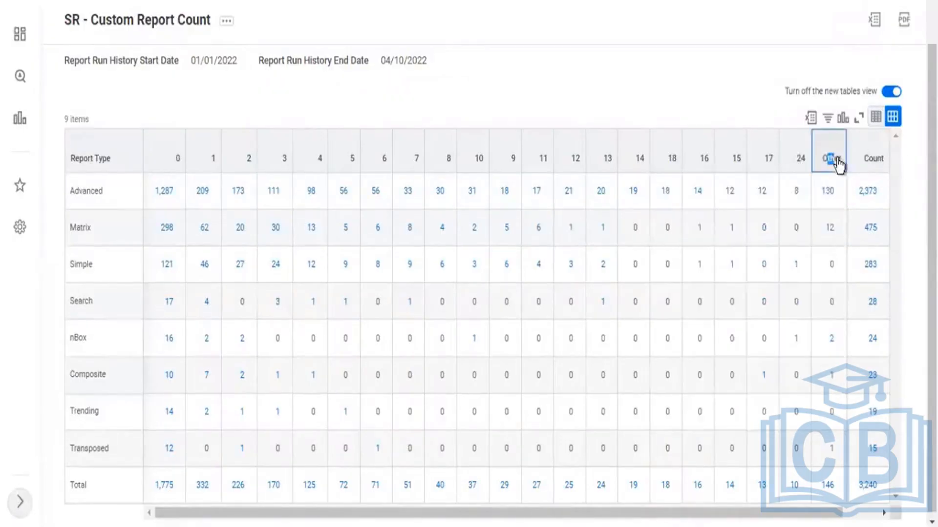
pyautogui.click(833, 163)
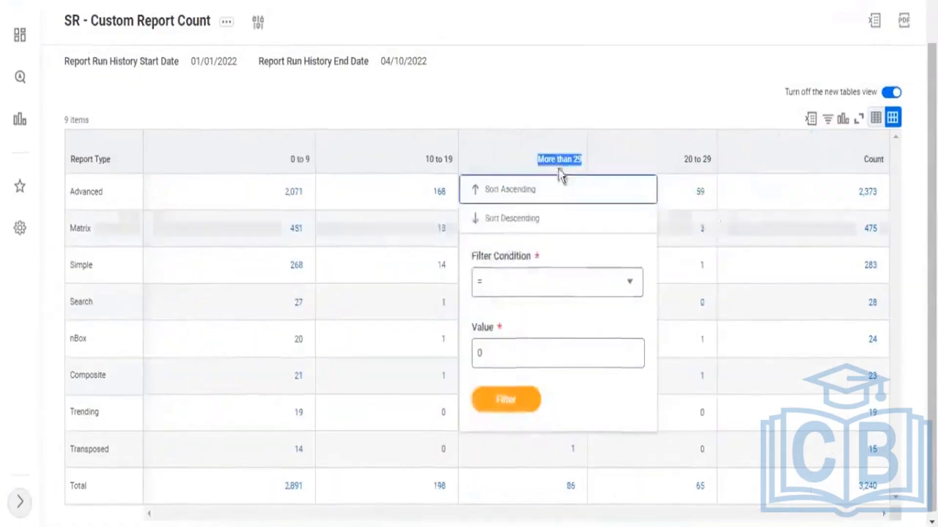
pyautogui.click(617, 75)
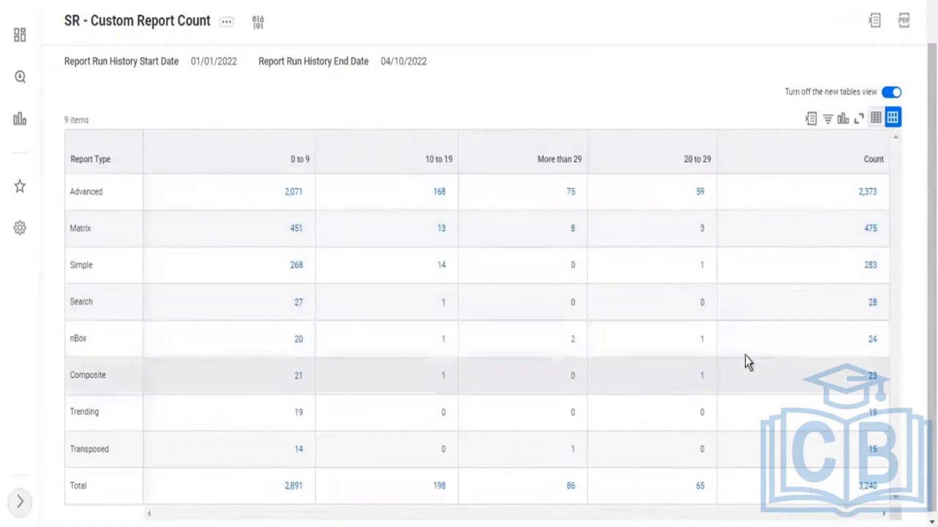
pyautogui.scroll(-1, 758, 373)
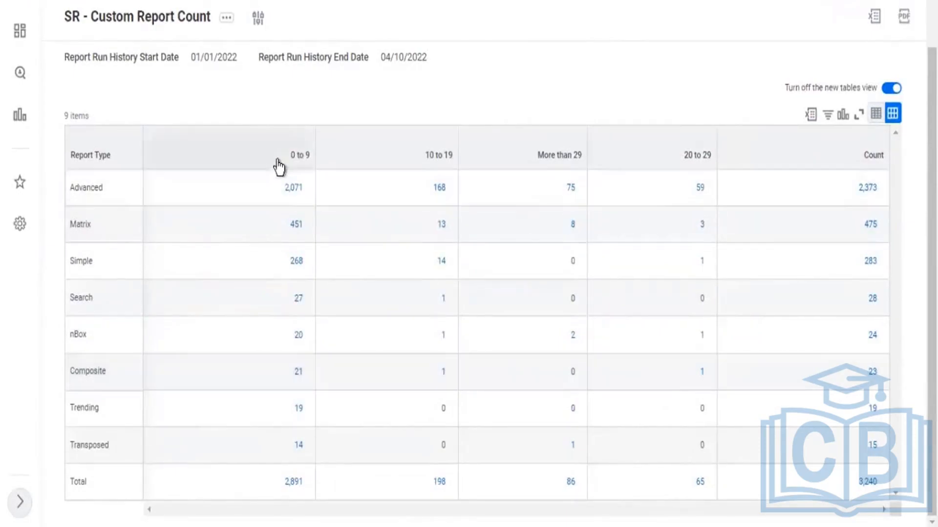
pyautogui.moveTo(278, 167); pyautogui.dragTo(711, 155)
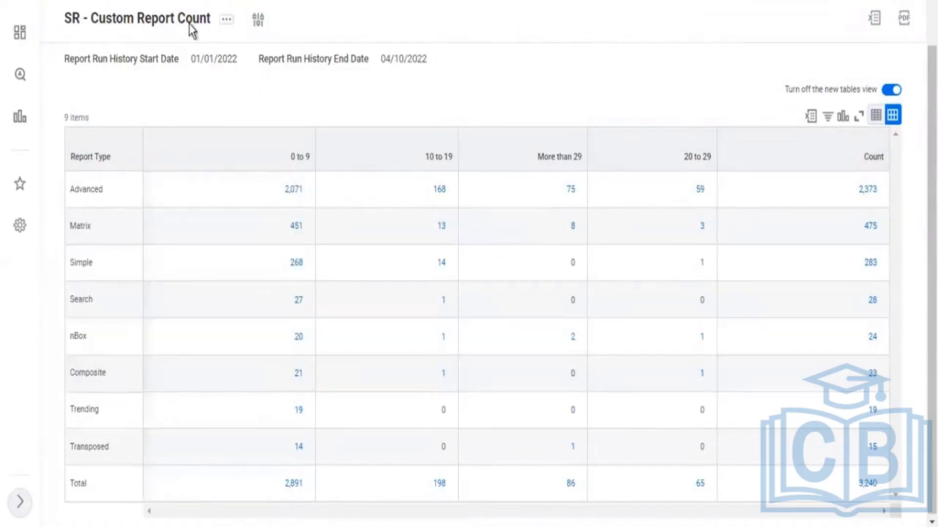
# - Open the SR - Custom Report Count report for editing and list the column sort options for the CF - EEb - times run grouping
pyautogui.click(226, 21)
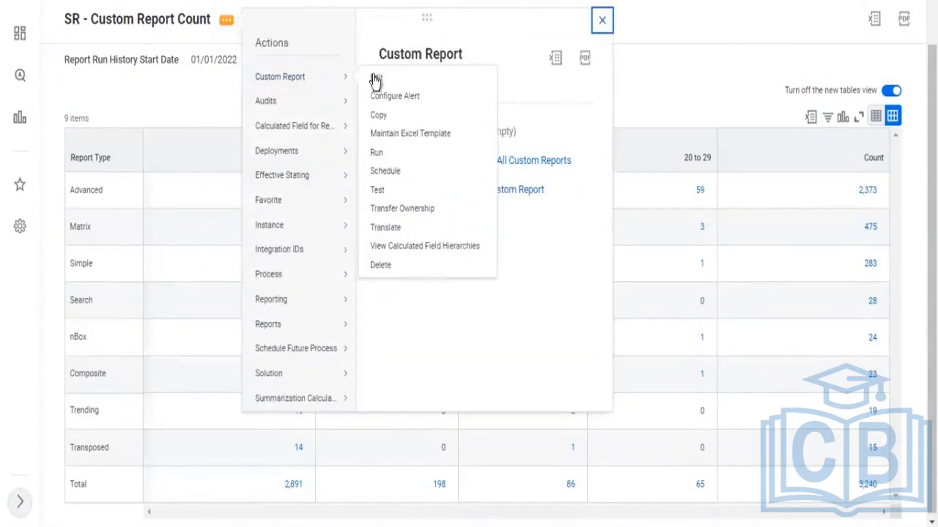
pyautogui.click(375, 78)
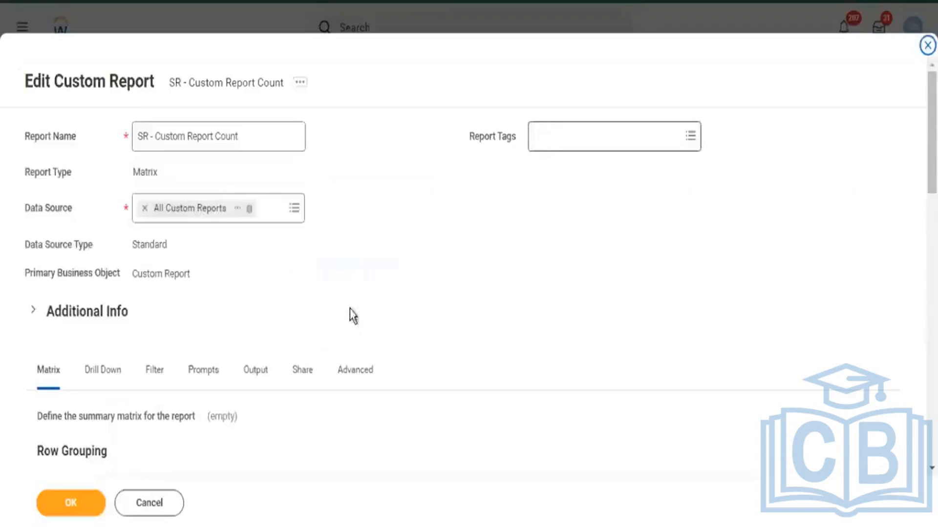
pyautogui.scroll(-5, 471, 205)
pyautogui.scroll(-15, 471, 206)
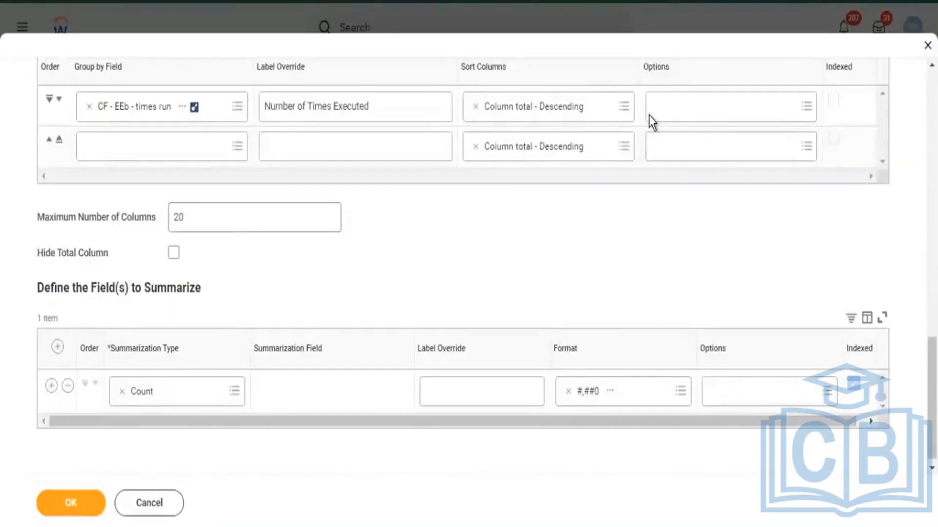
pyautogui.click(624, 107)
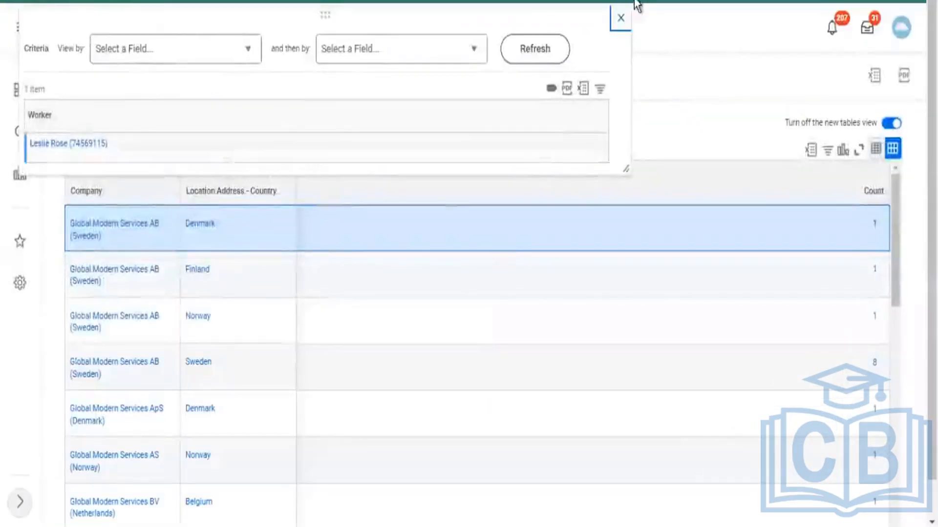
# - Close the drill-down details in the Worker Count Company report and open that report for editing at its row grouping
pyautogui.click(620, 18)
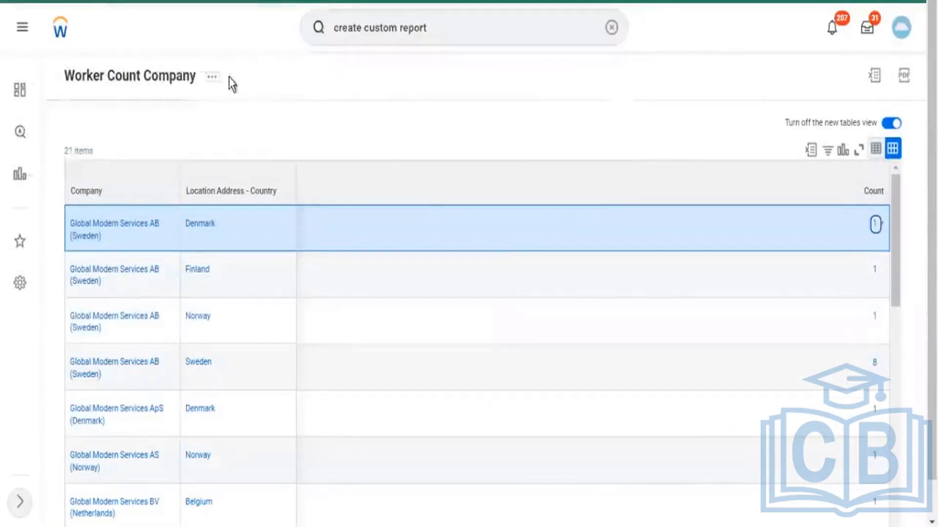
pyautogui.click(215, 80)
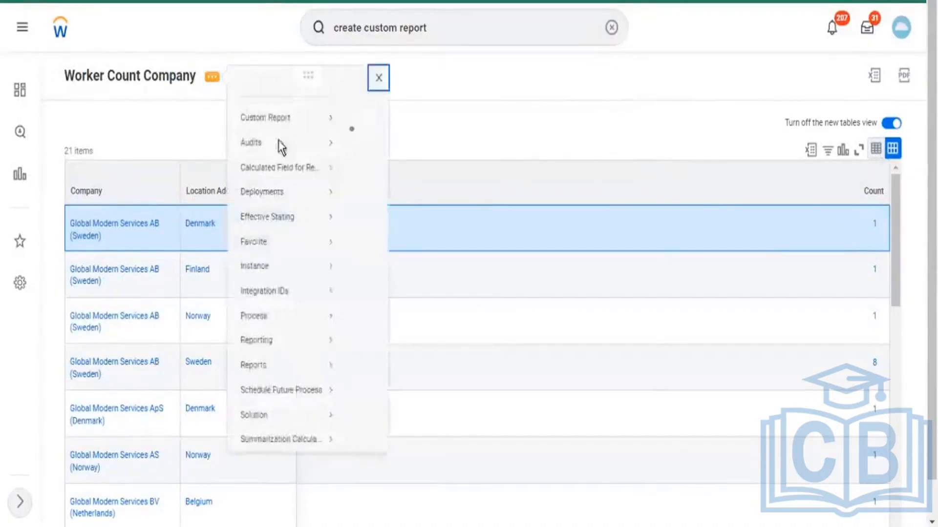
pyautogui.click(296, 134)
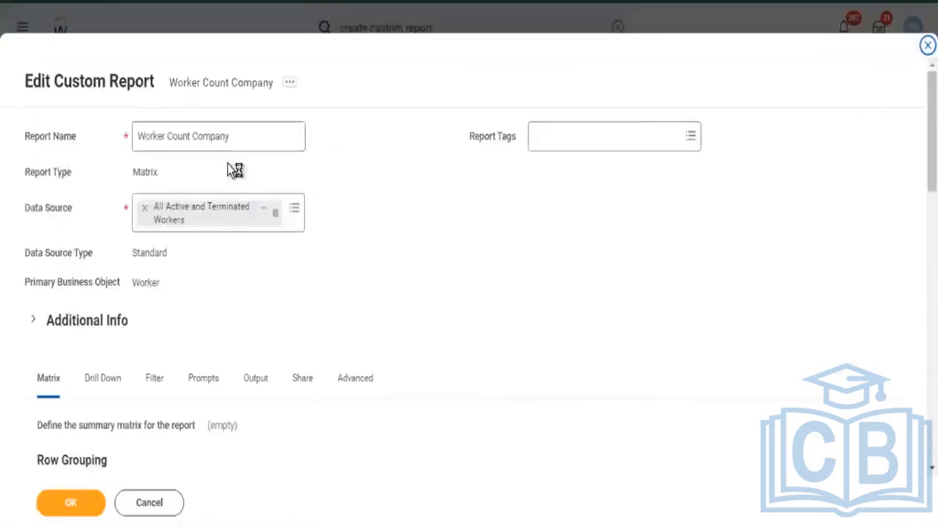
pyautogui.scroll(-3, 281, 211)
pyautogui.scroll(-2, 280, 211)
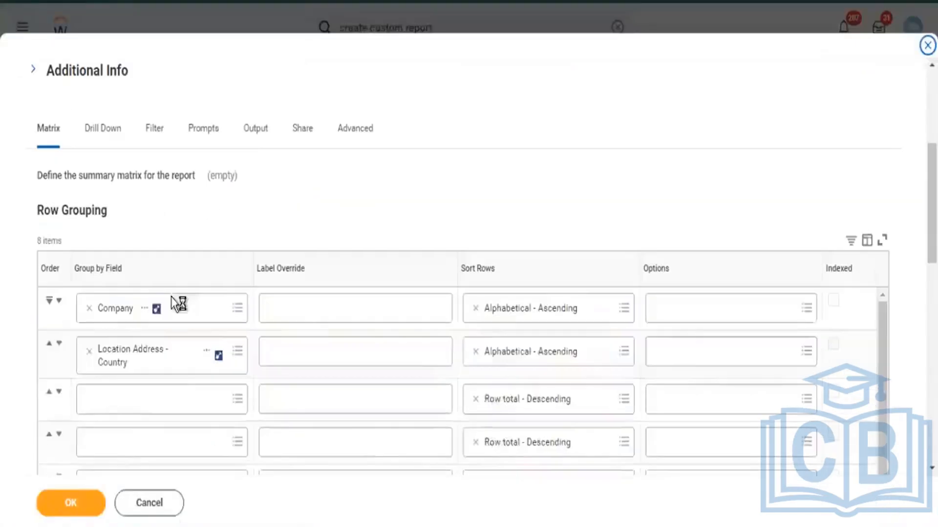
# - Remove Location Address - Country and Company from the row grouping and search the group-by fields for age band
pyautogui.click(89, 351)
pyautogui.click(89, 309)
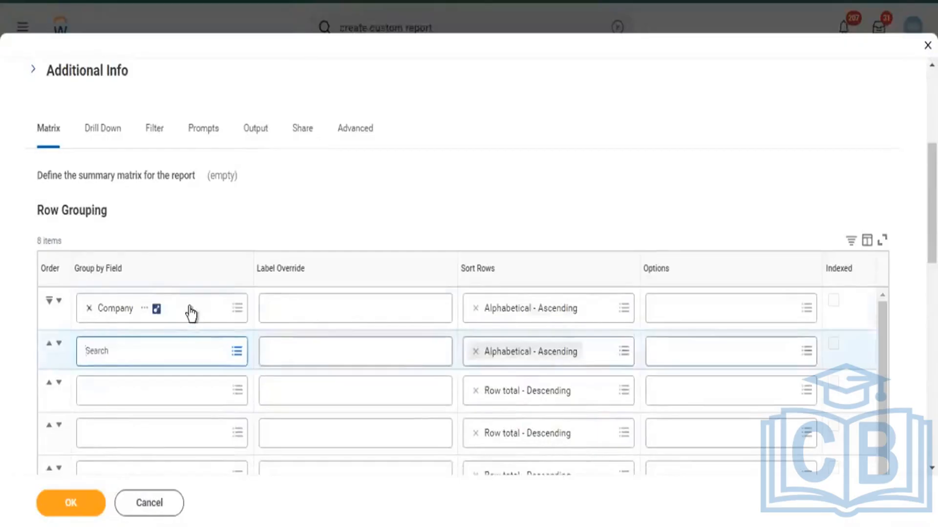
pyautogui.write('age bad')
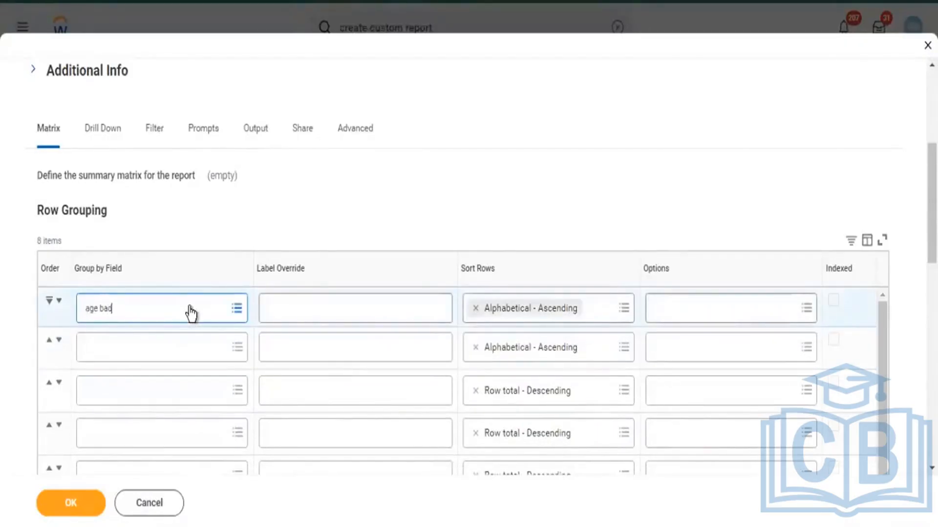
pyautogui.write('n')
pyautogui.press('Return')
pyautogui.click(190, 313)
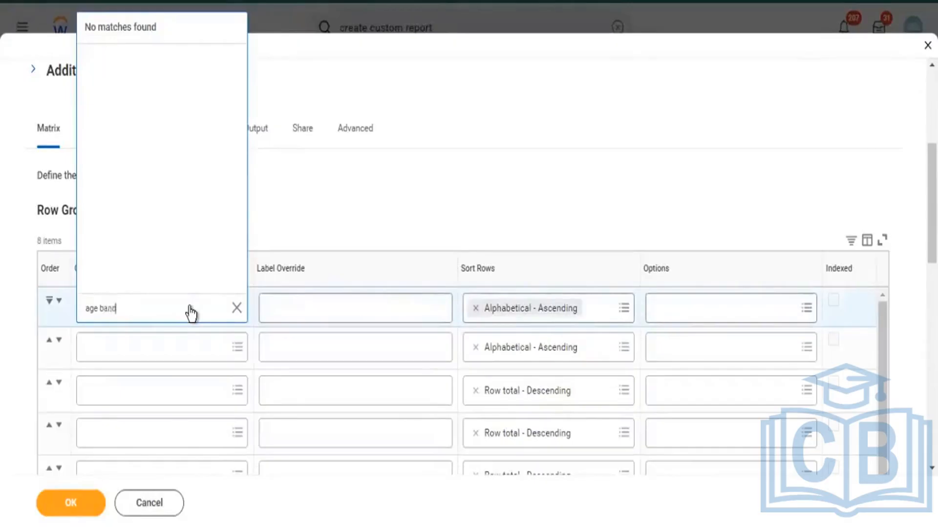
pyautogui.press('Return')
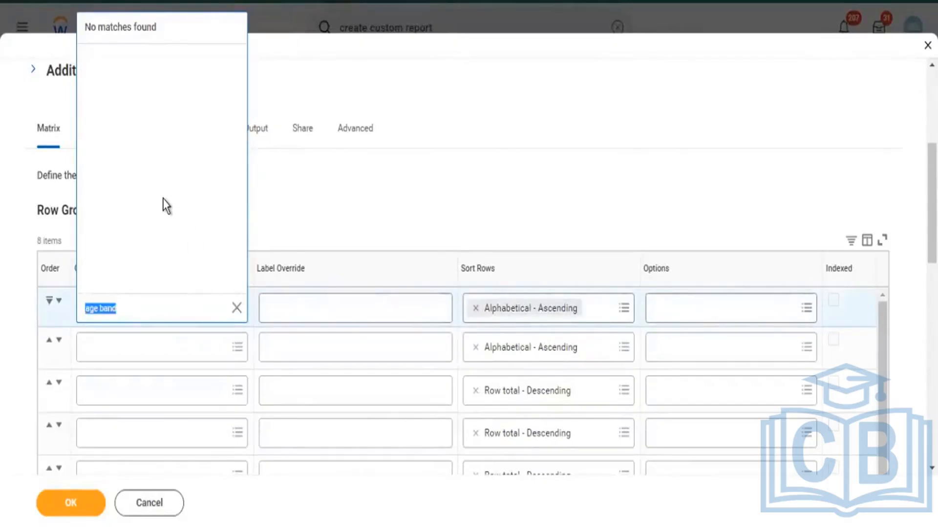
# - Group the matrix rows by the Age Group field and review the sort options available for that row
pyautogui.write('a')
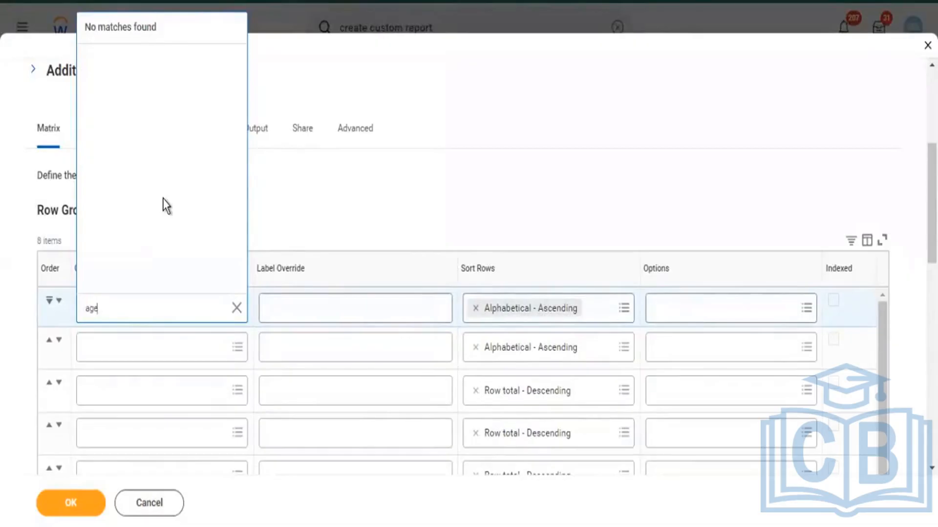
pyautogui.write('ge')
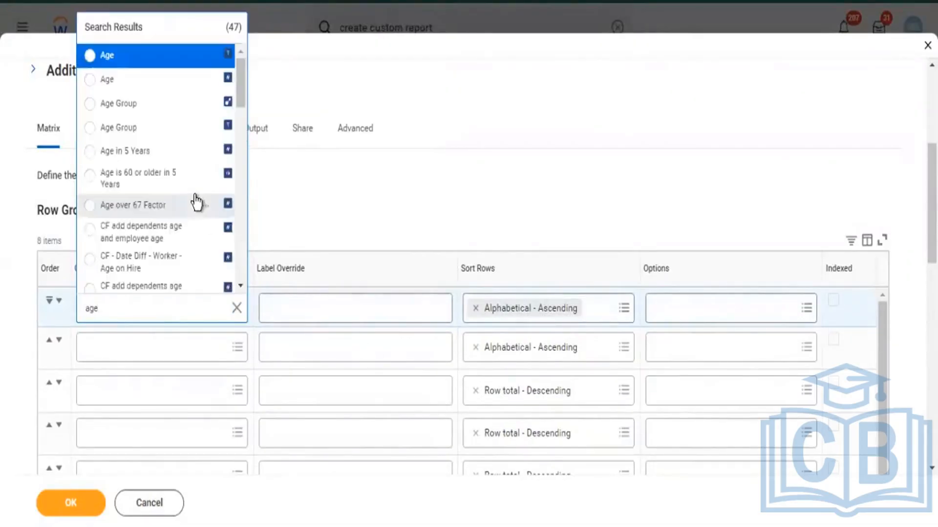
pyautogui.click(165, 114)
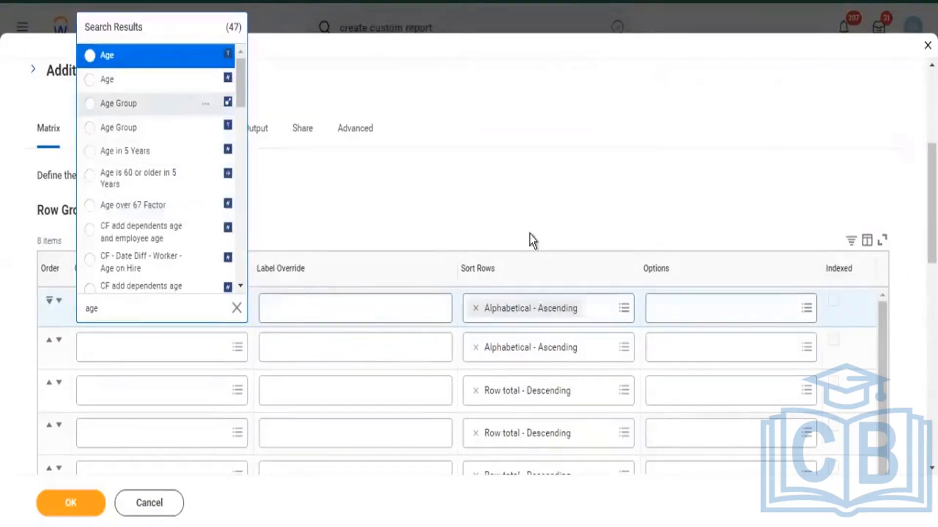
pyautogui.click(625, 317)
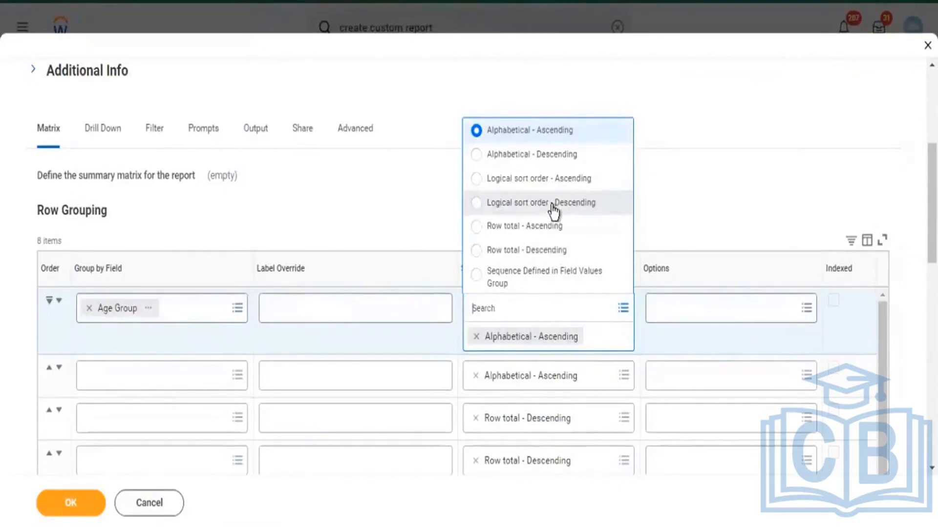
pyautogui.click(721, 139)
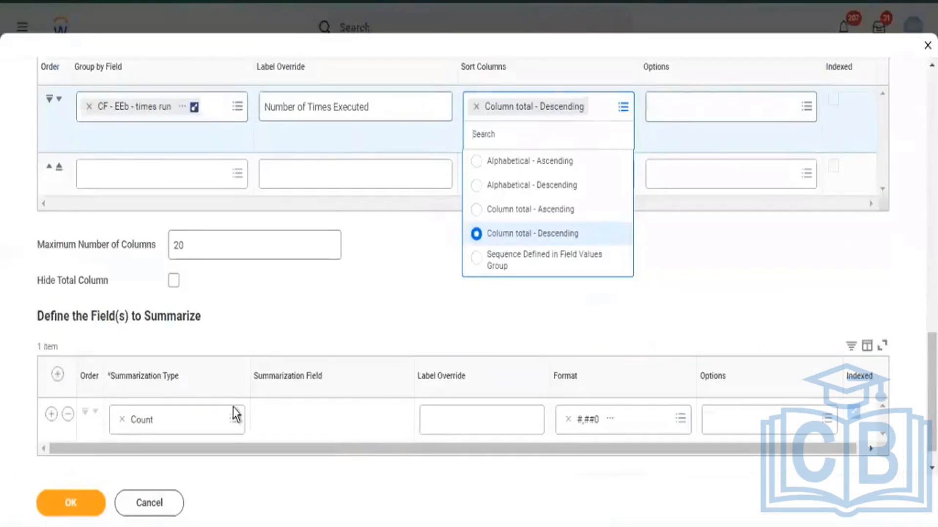
# - Dismiss the column sort options and save the SR - Custom Report Count report with Column total - Descending kept
pyautogui.click(400, 301)
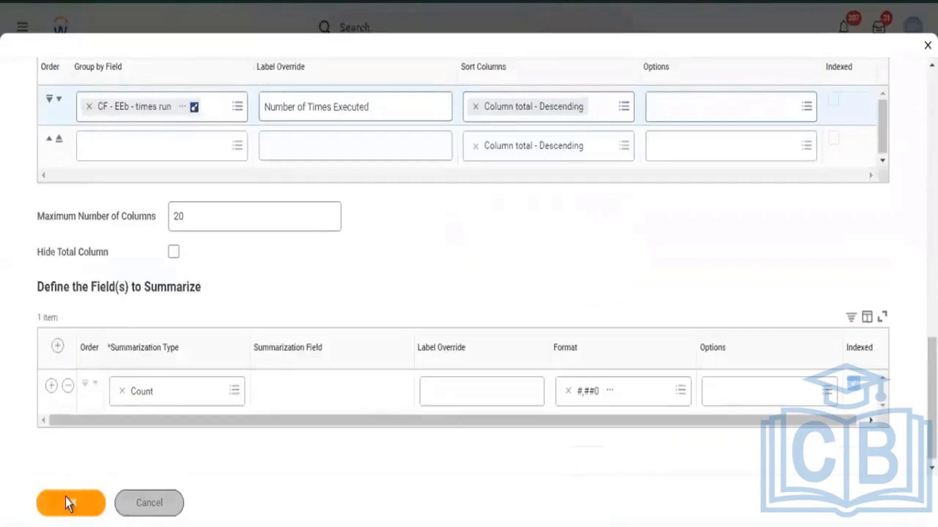
pyautogui.click(103, 503)
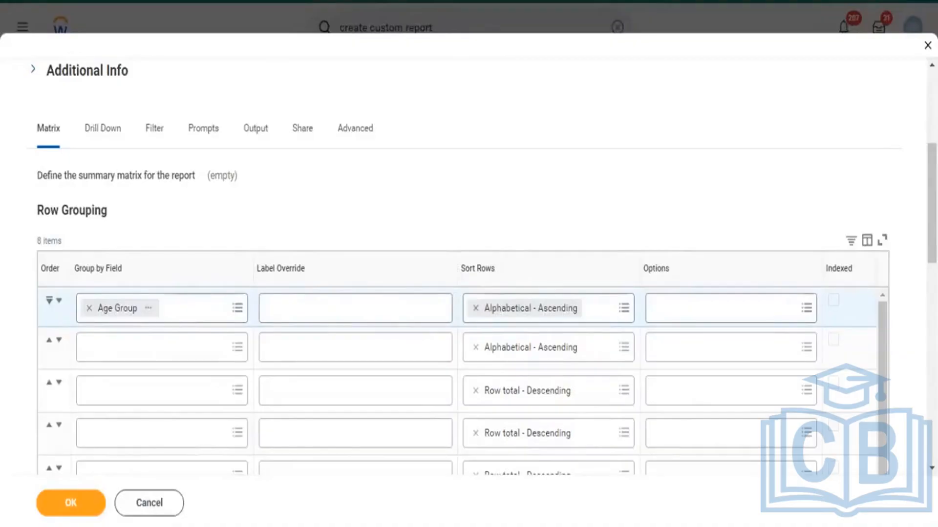
# - Sort the Age Group rows by Logical sort order - Ascending, then save and run the Worker Count Company report
pyautogui.click(624, 309)
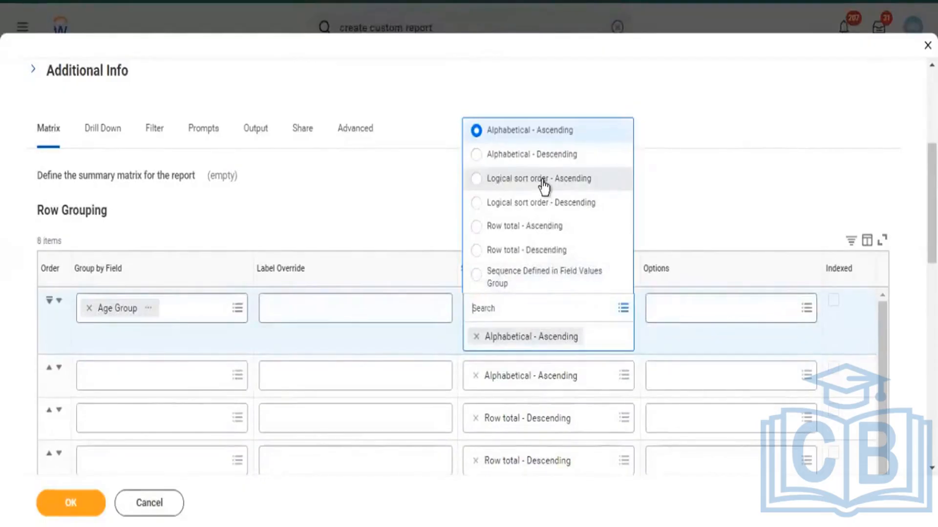
pyautogui.click(544, 185)
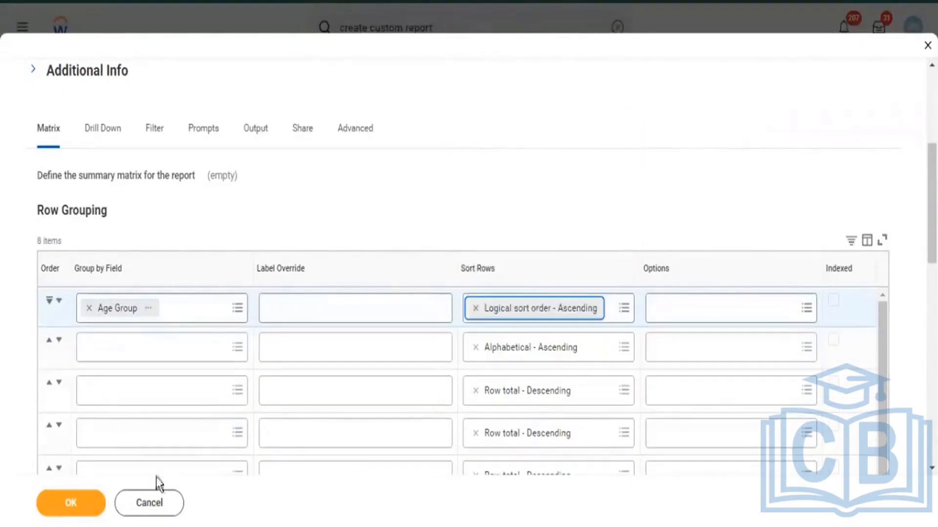
pyautogui.click(56, 513)
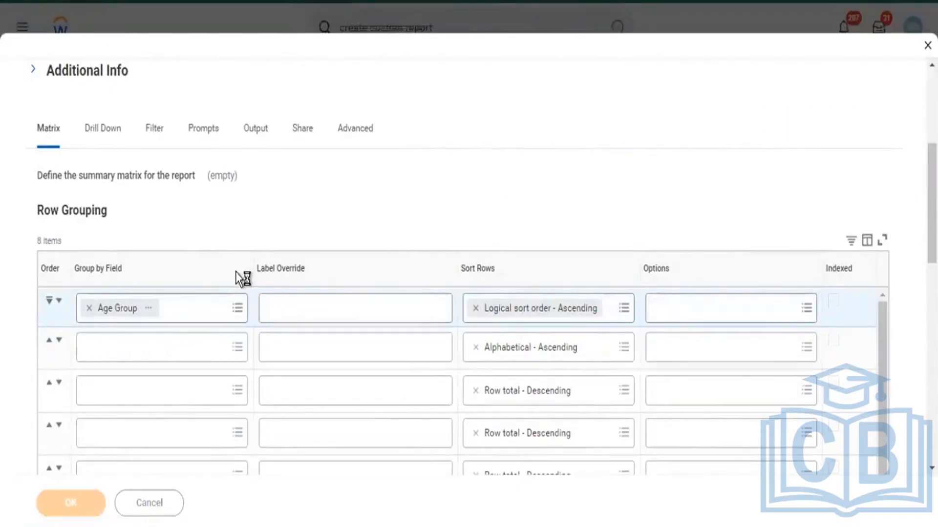
pyautogui.click(116, 508)
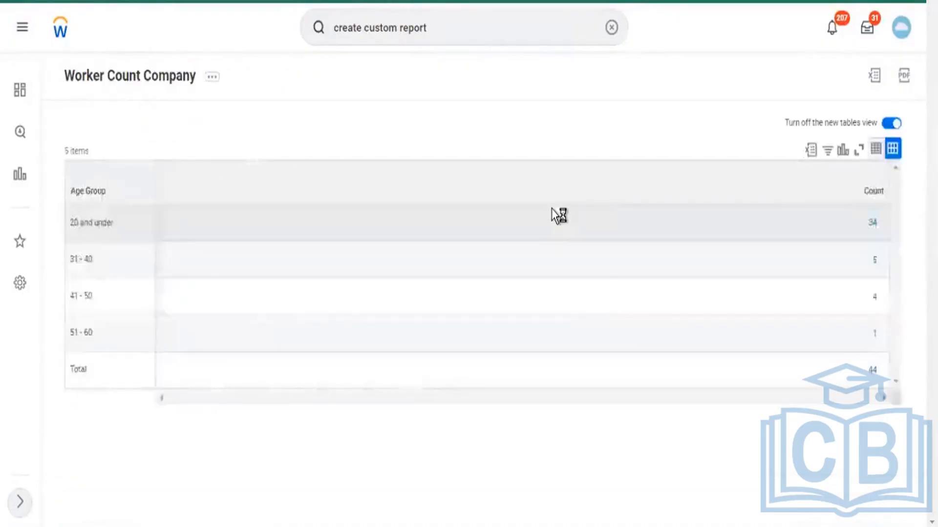
# - Examine the order of the Age Group rows in the Worker Count Company results
pyautogui.moveTo(75, 223); pyautogui.dragTo(99, 223)
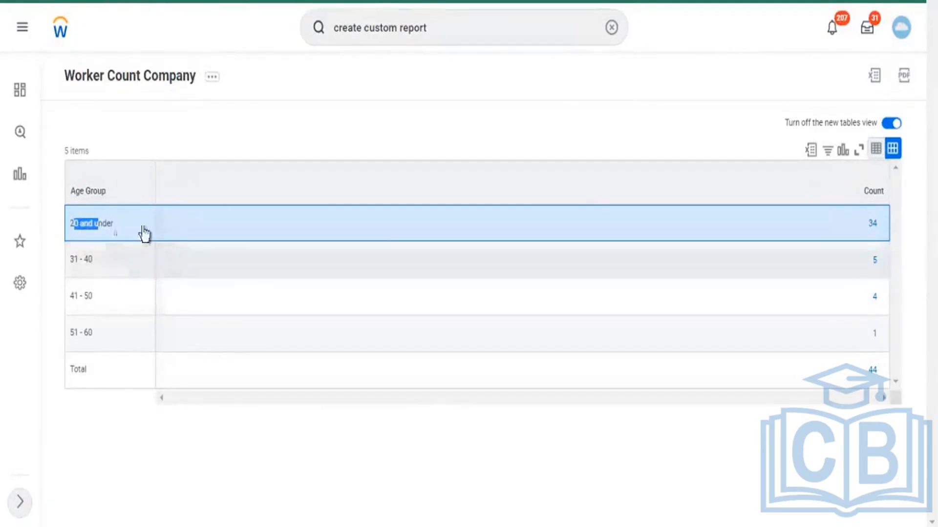
pyautogui.click(92, 261)
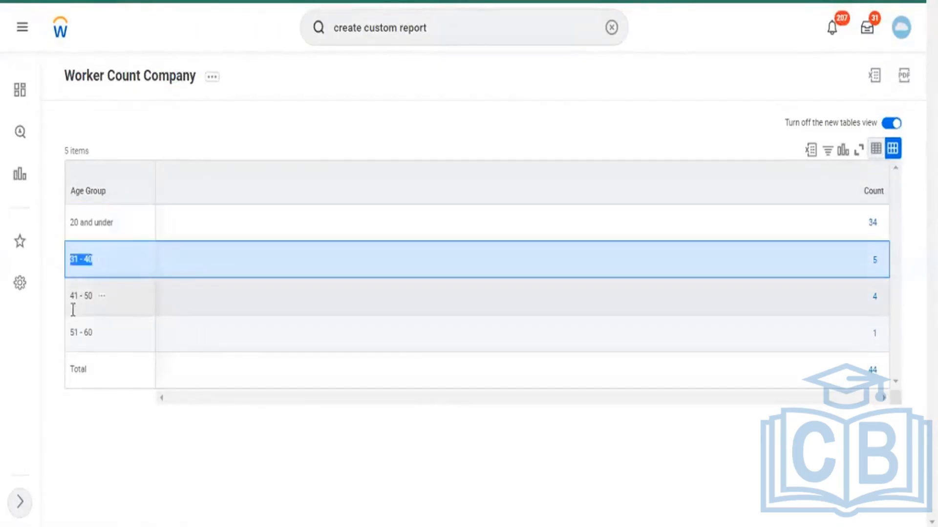
pyautogui.click(71, 298)
pyautogui.click(79, 334)
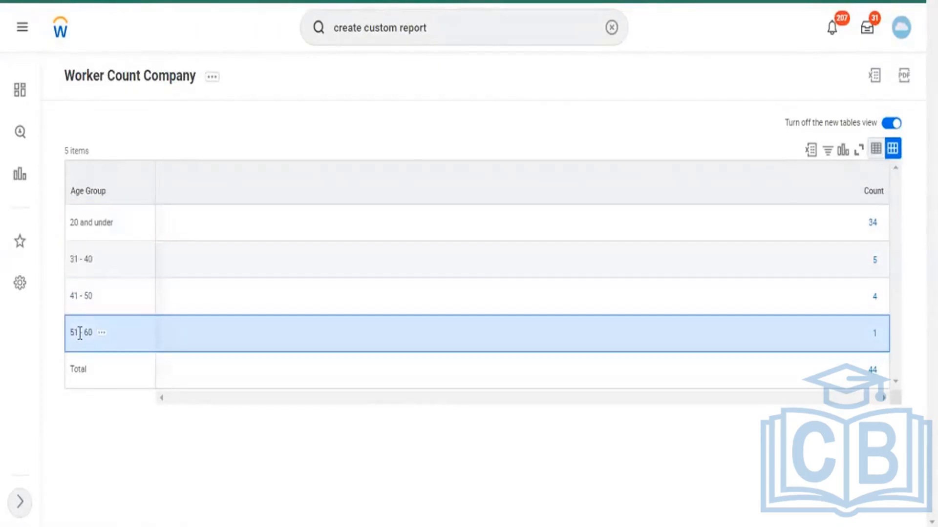
pyautogui.moveTo(79, 334); pyautogui.dragTo(75, 332)
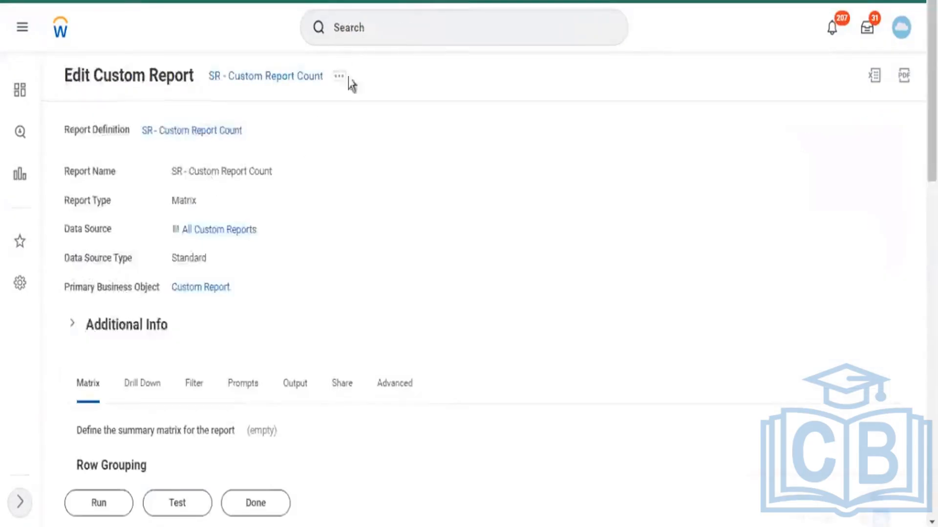
# - Open the SR - Custom Report Count report for editing from its related actions
pyautogui.click(340, 76)
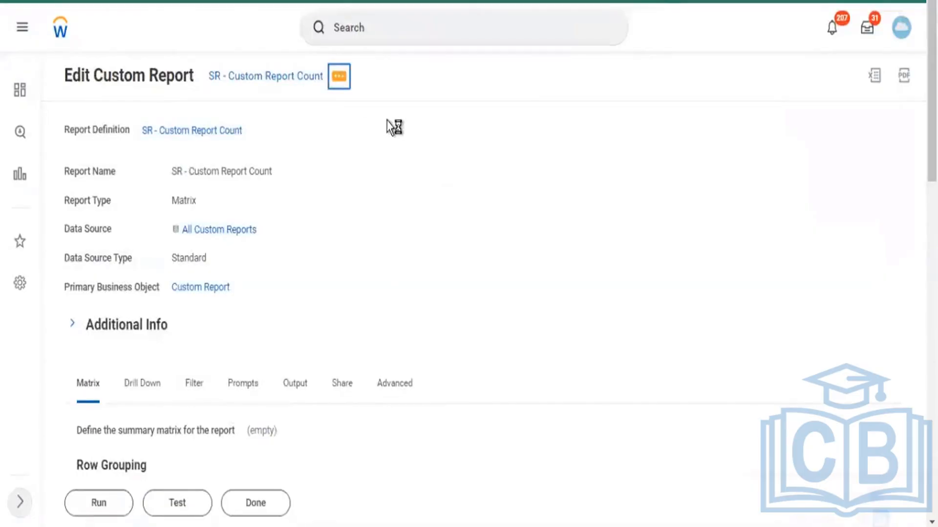
pyautogui.moveTo(397, 130)
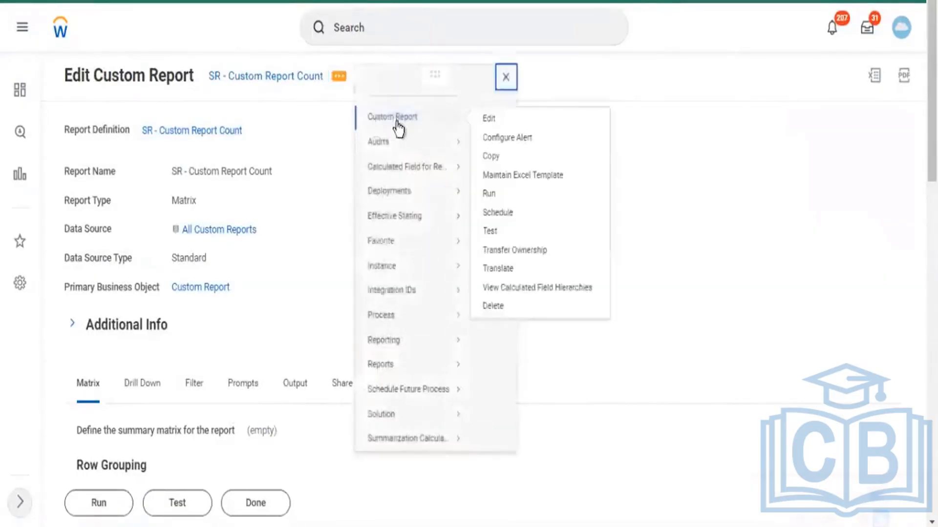
pyautogui.click(488, 123)
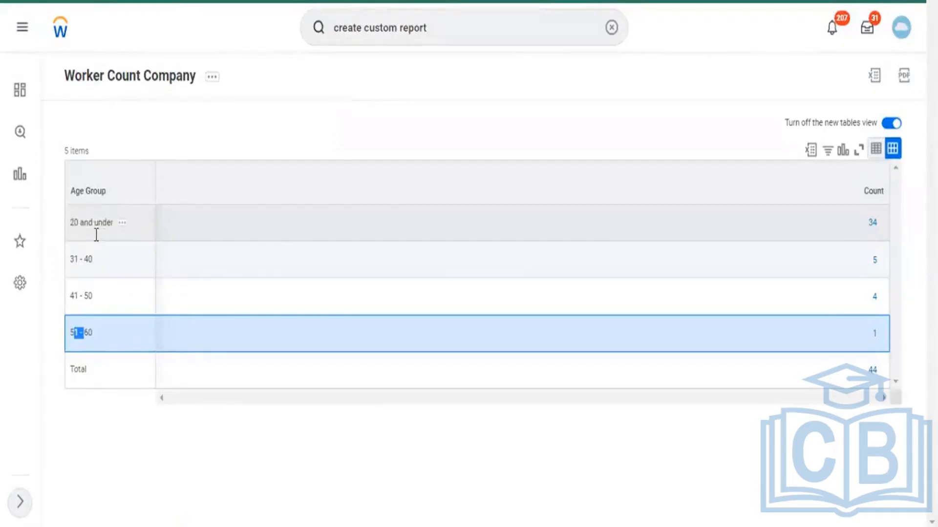
# - Return to the Worker Count Company results and compare the age bands row by row to check how they are sequenced
pyautogui.click(231, 231)
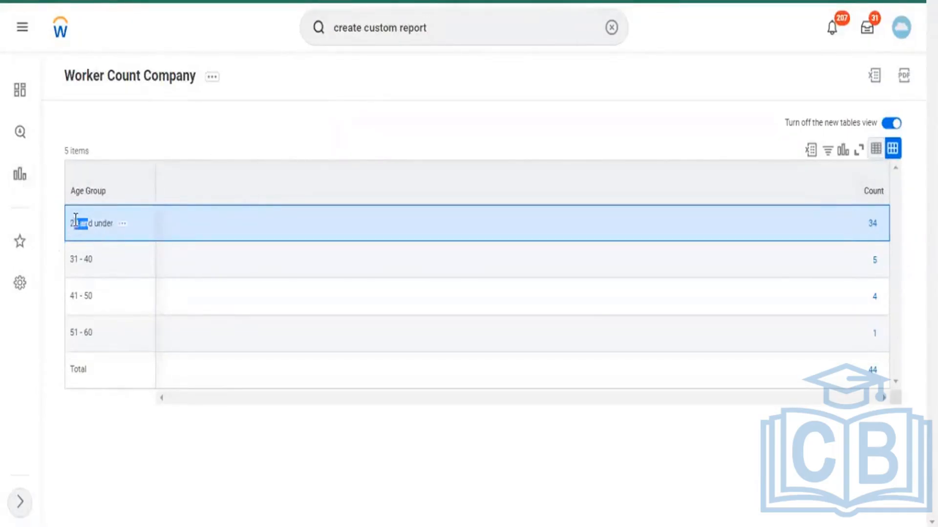
pyautogui.moveTo(76, 220); pyautogui.dragTo(74, 223)
pyautogui.click(76, 228)
pyautogui.moveTo(71, 223); pyautogui.dragTo(106, 225)
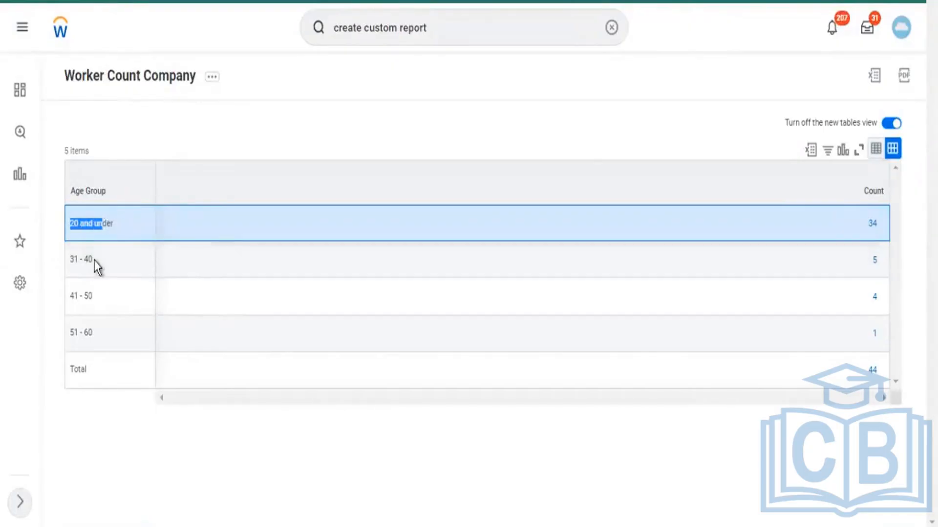
pyautogui.click(73, 264)
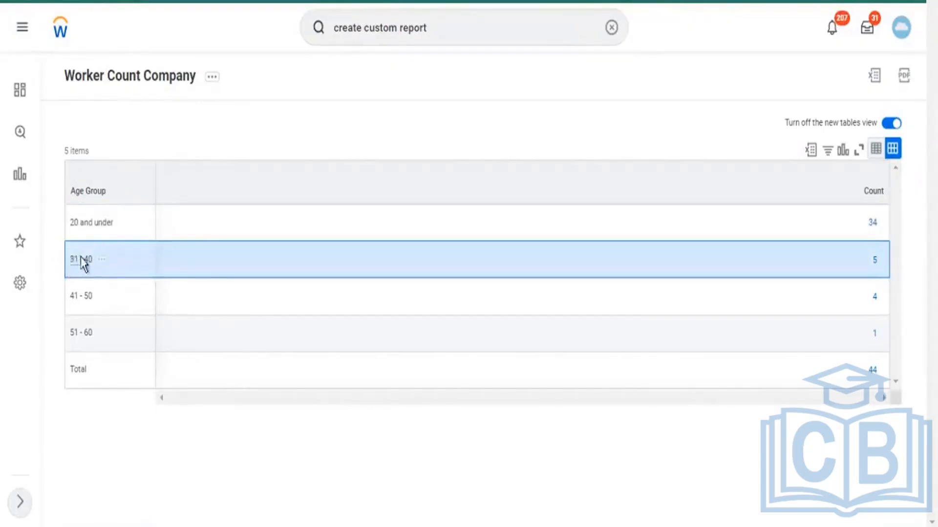
pyautogui.click(70, 296)
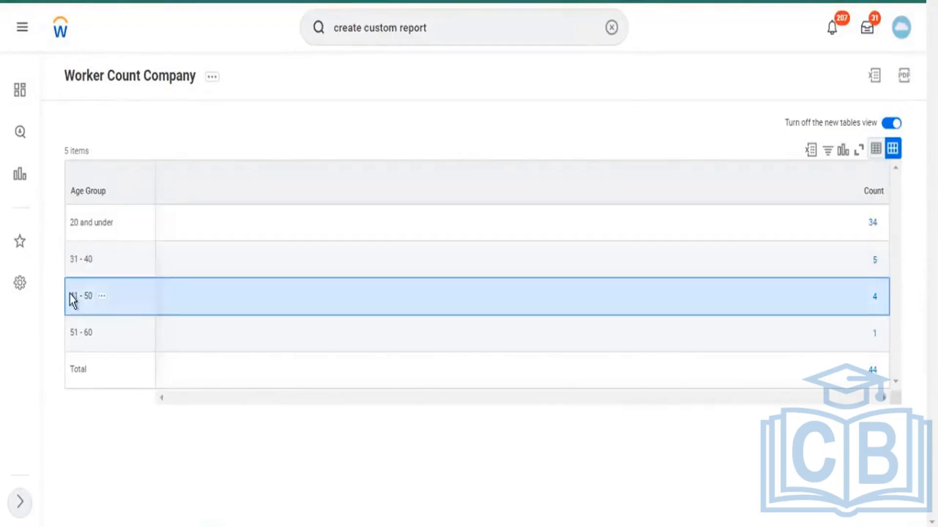
pyautogui.moveTo(88, 295); pyautogui.dragTo(90, 296)
pyautogui.moveTo(71, 334); pyautogui.dragTo(94, 334)
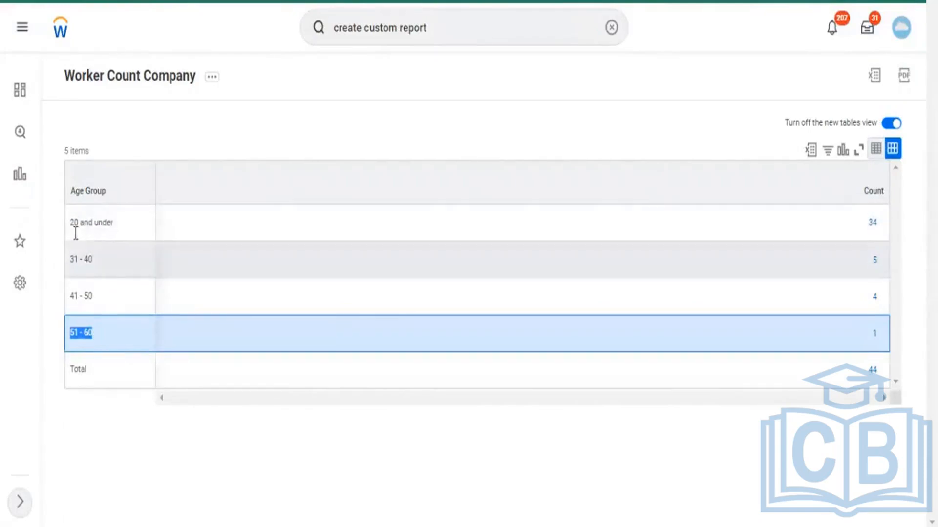
pyautogui.moveTo(72, 227); pyautogui.dragTo(90, 227)
pyautogui.moveTo(71, 263); pyautogui.dragTo(82, 262)
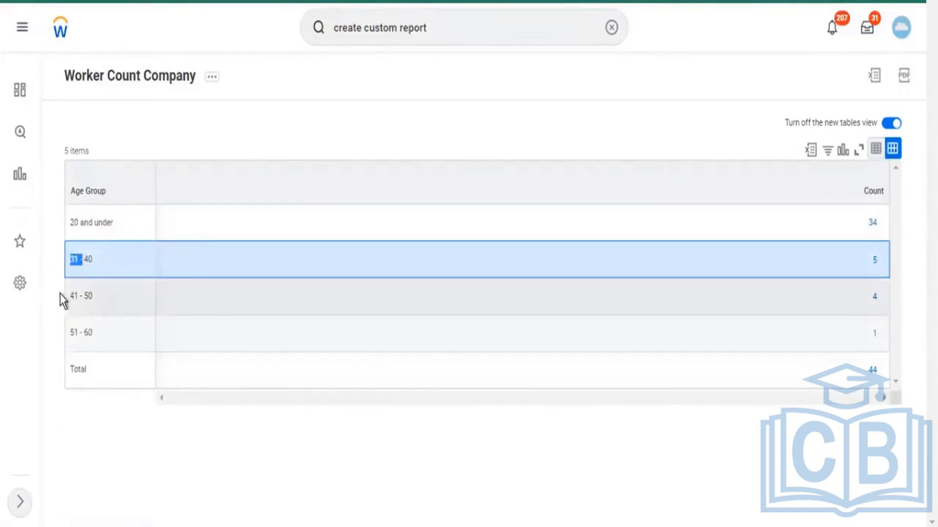
pyautogui.moveTo(64, 294); pyautogui.dragTo(82, 294)
pyautogui.moveTo(75, 332); pyautogui.dragTo(82, 333)
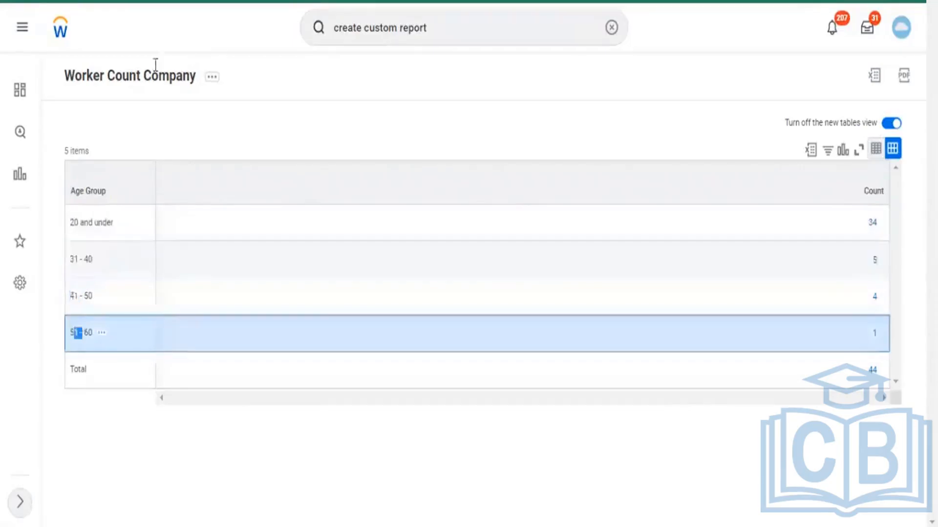
# - Open the Worker Count Company report for editing and remove Age Group from the row grouping
pyautogui.click(211, 78)
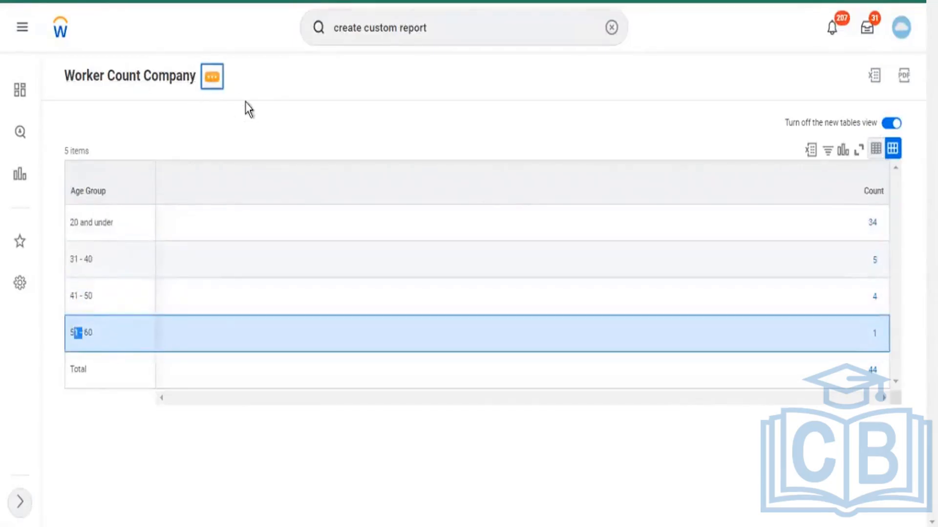
pyautogui.moveTo(287, 135)
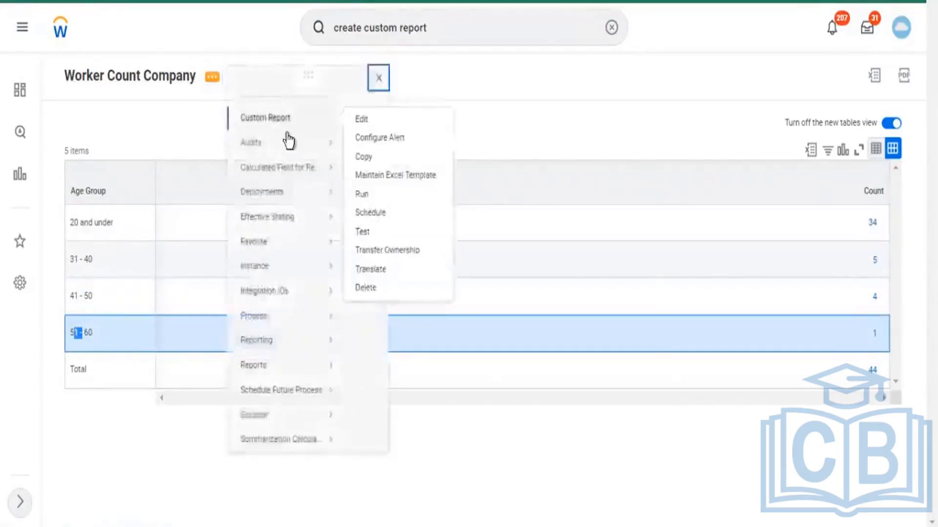
pyautogui.click(363, 135)
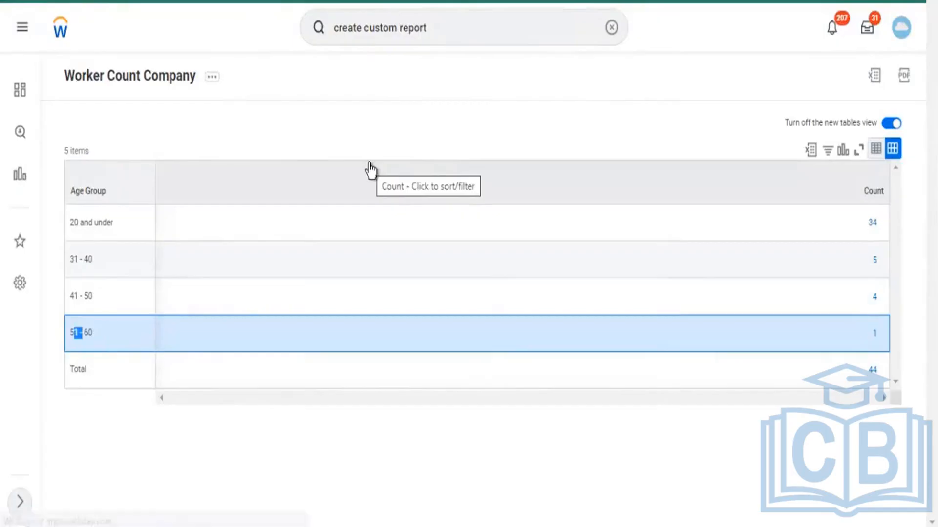
pyautogui.scroll(-6, 114, 312)
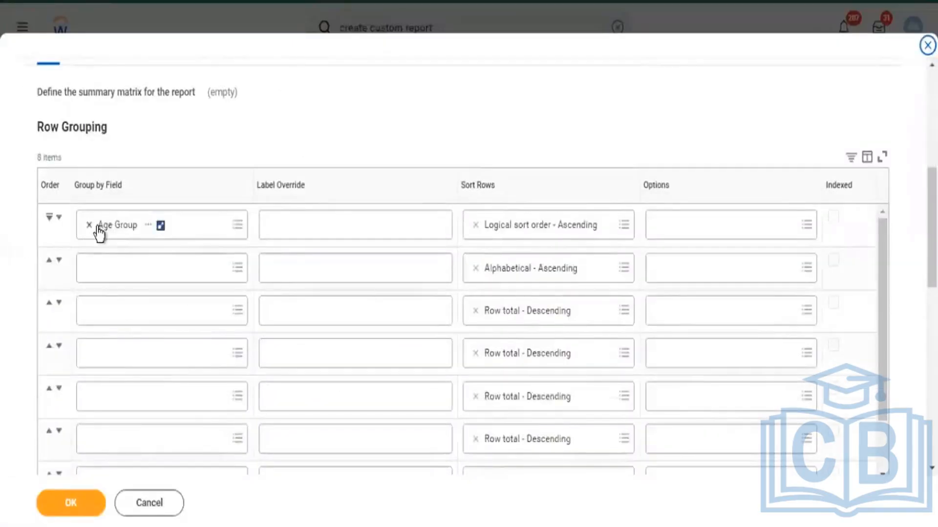
pyautogui.click(215, 222)
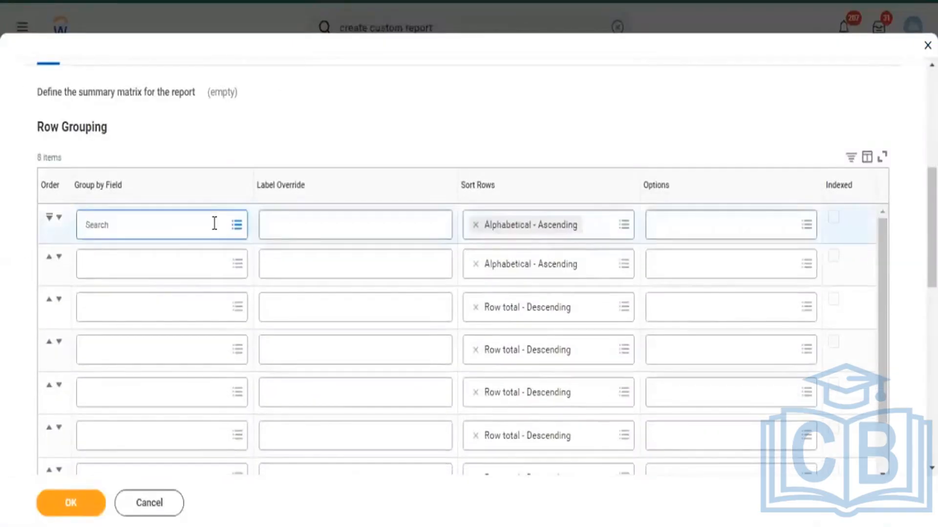
# - Group the matrix rows by the Length of service field, keeping the Alphabetical - Ascending sort, and save the report
pyautogui.click(115, 282)
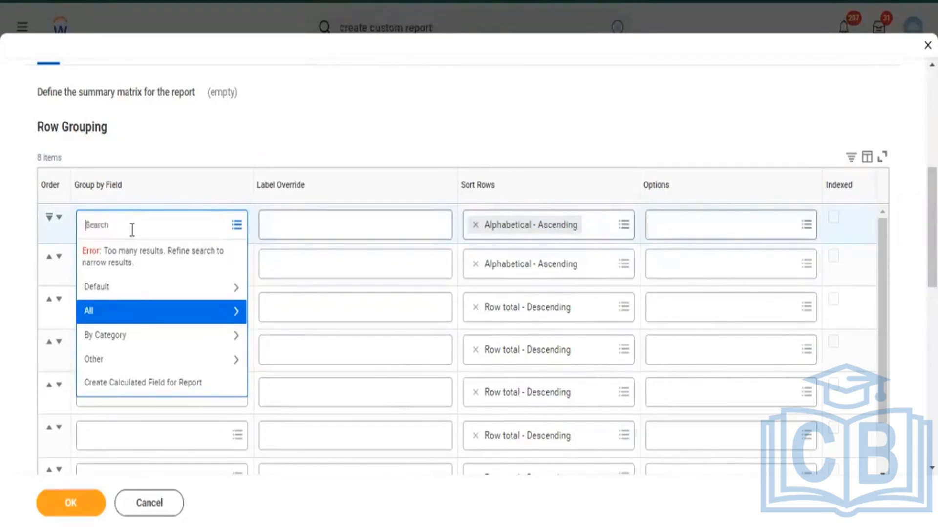
pyautogui.write('of s')
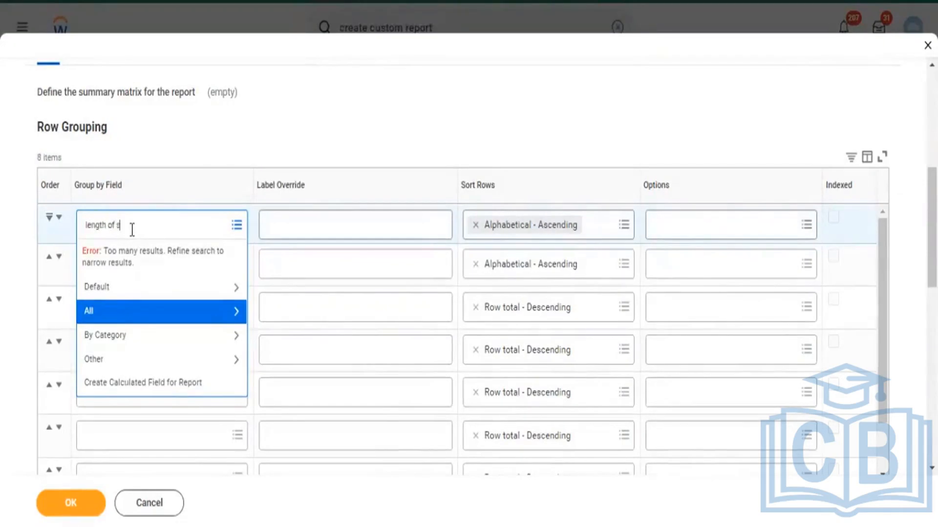
pyautogui.write('ervice')
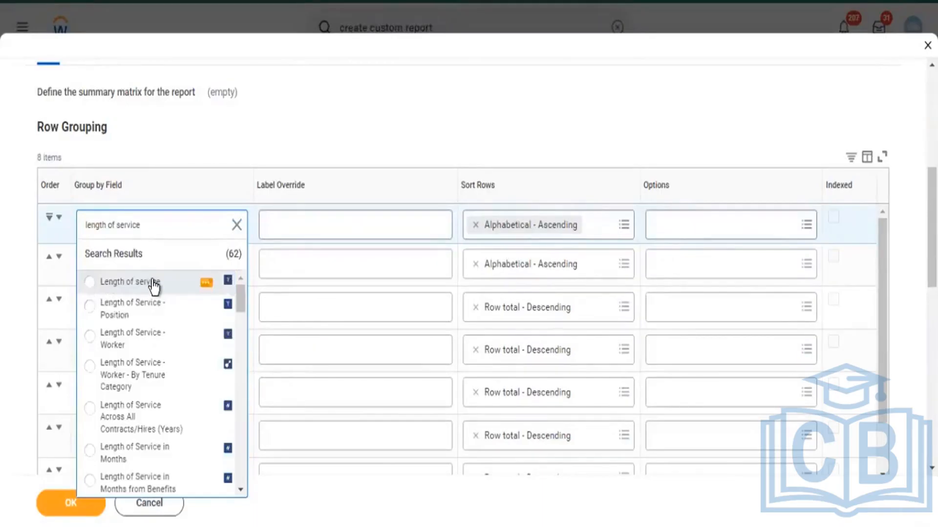
pyautogui.click(155, 286)
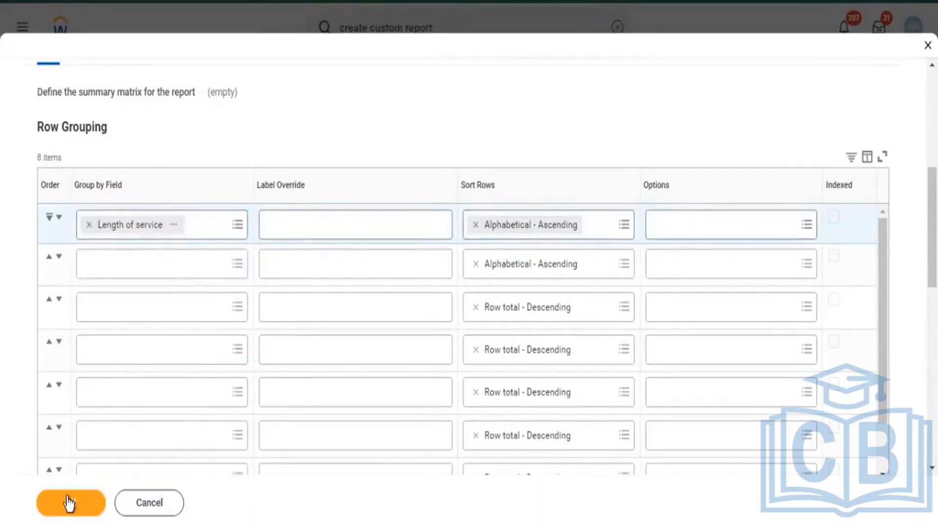
pyautogui.click(69, 503)
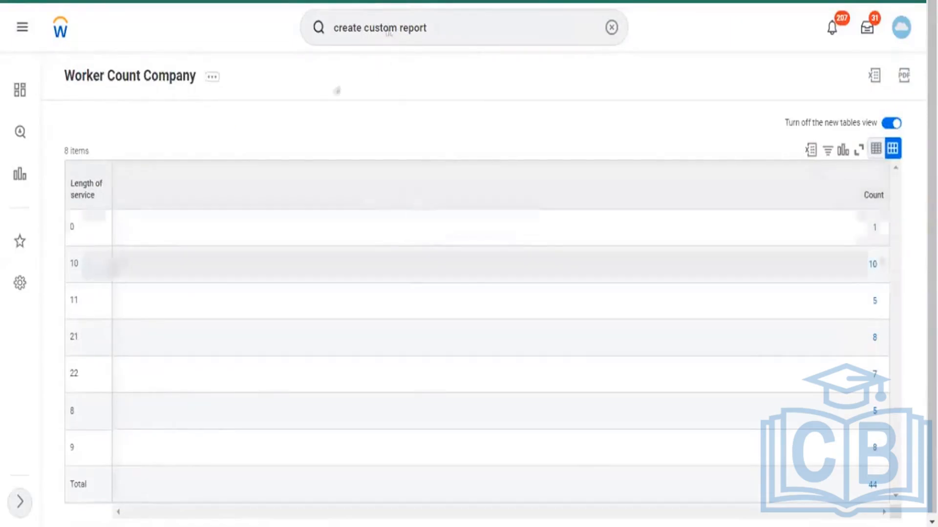
# - Reopen the Worker Count Company report for editing and go to its matrix definition
pyautogui.click(214, 79)
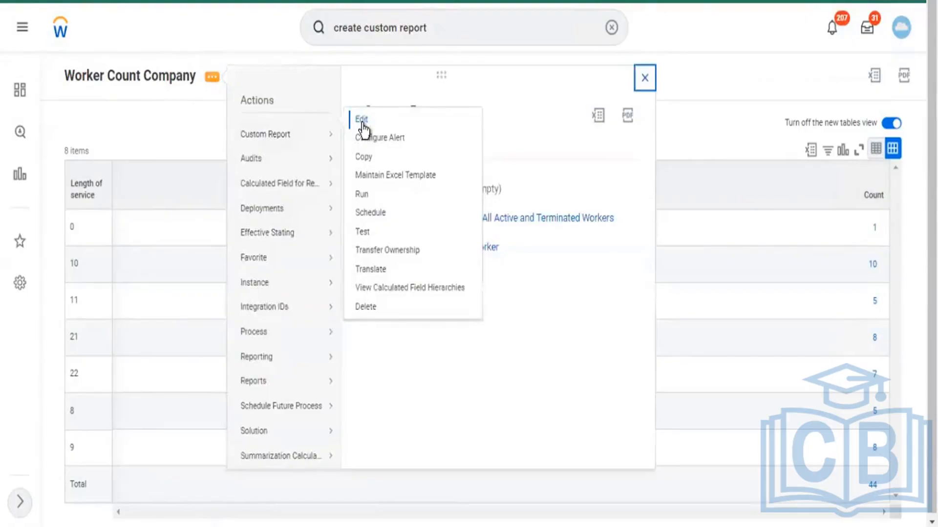
pyautogui.click(362, 120)
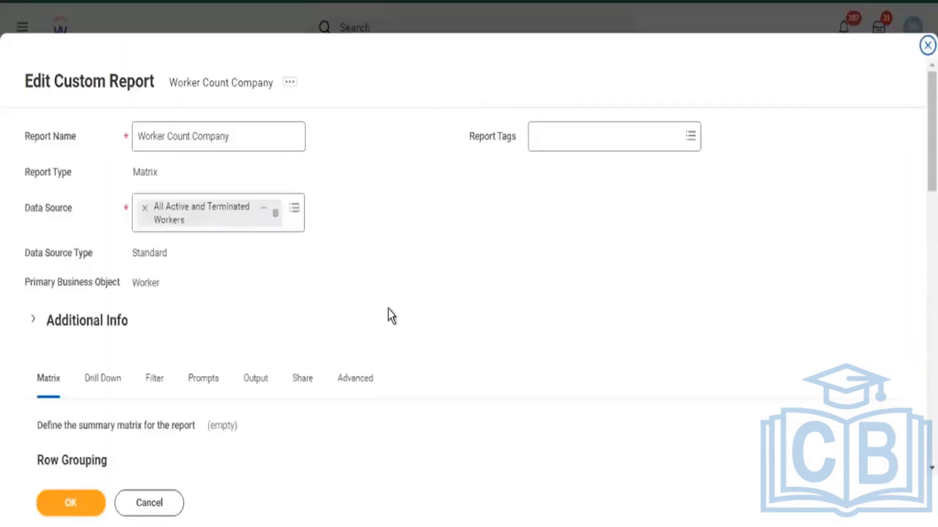
pyautogui.scroll(-5, 391, 316)
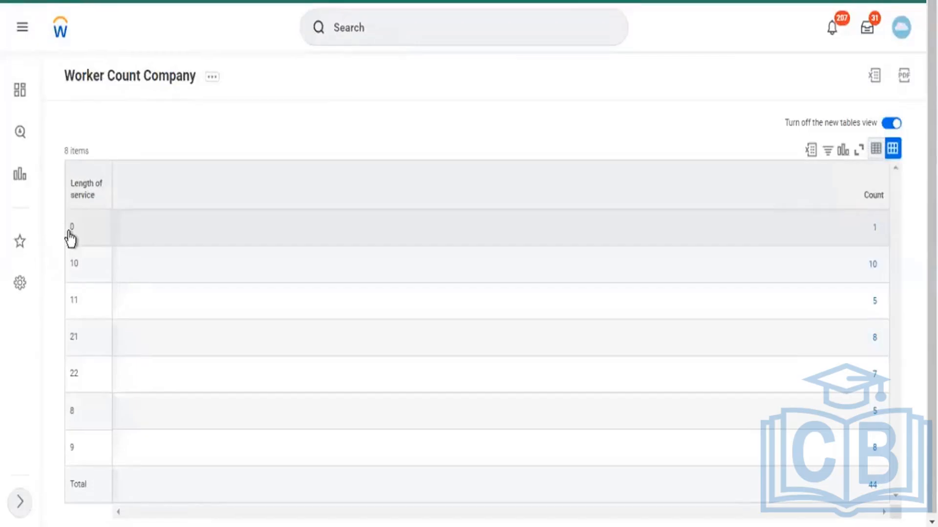
# - Examine the Length of service rows of Worker Count Company one by one, then view the sort options of that row grouping
pyautogui.click(71, 238)
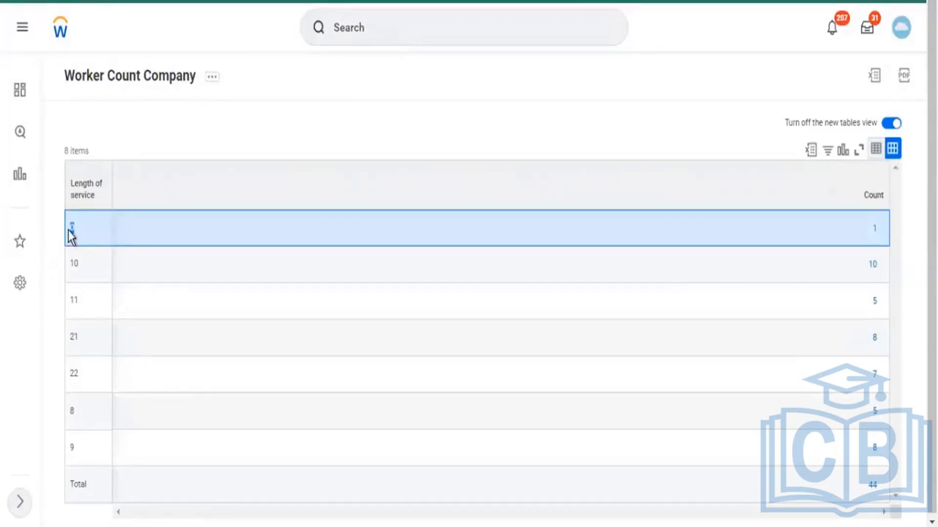
pyautogui.click(72, 265)
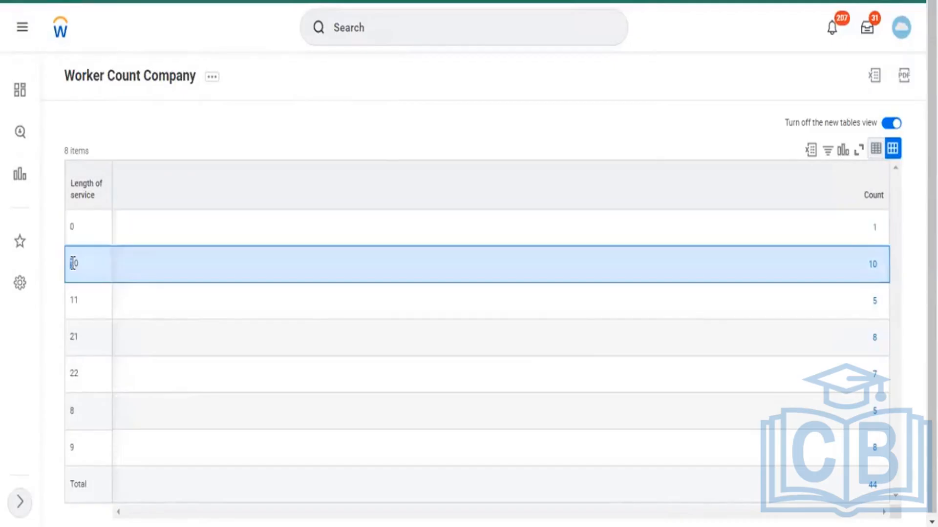
pyautogui.click(73, 300)
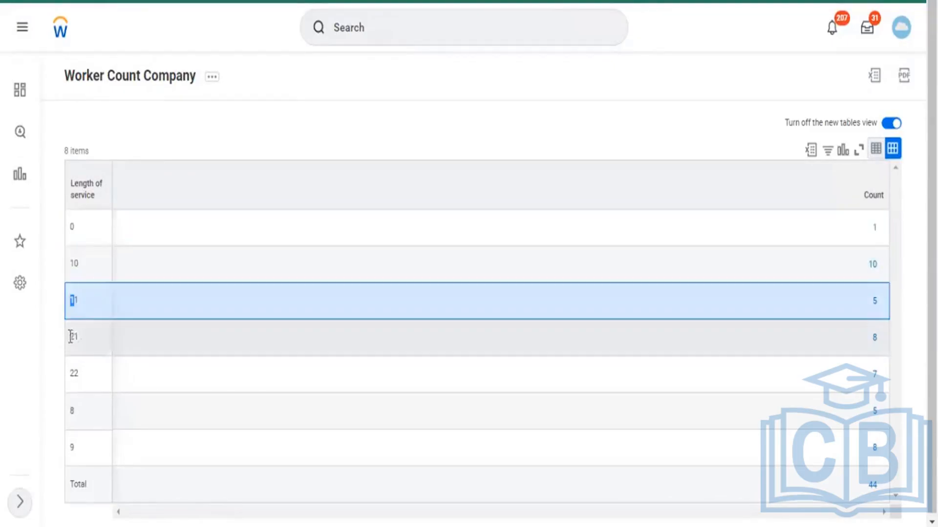
pyautogui.click(72, 344)
pyautogui.click(71, 379)
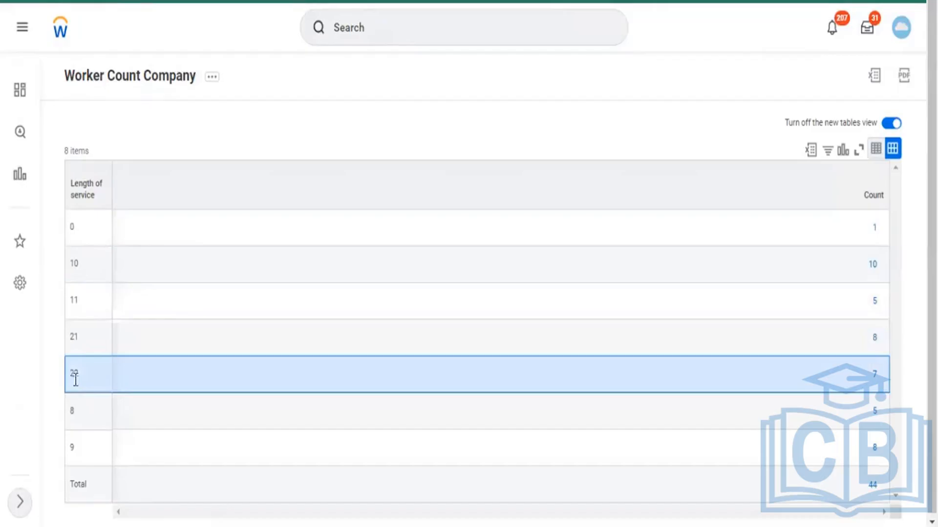
pyautogui.click(72, 410)
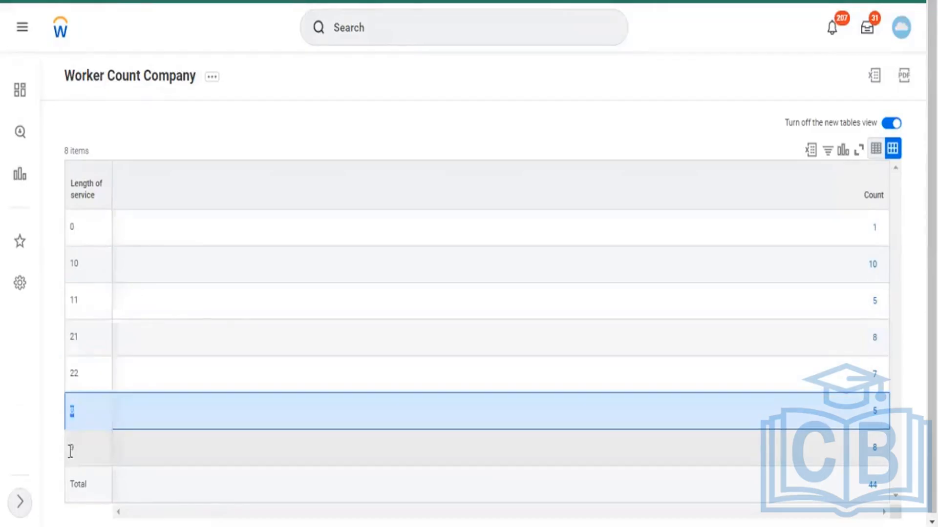
pyautogui.click(72, 448)
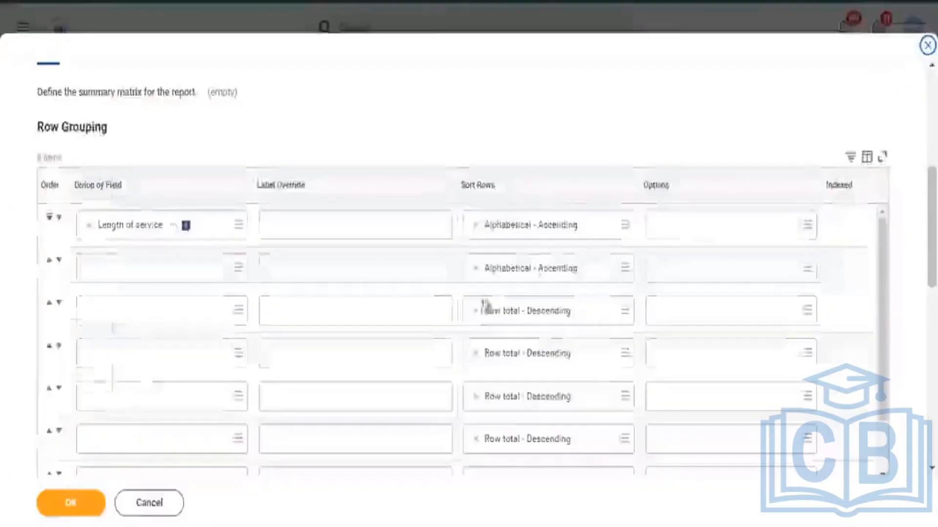
pyautogui.click(624, 225)
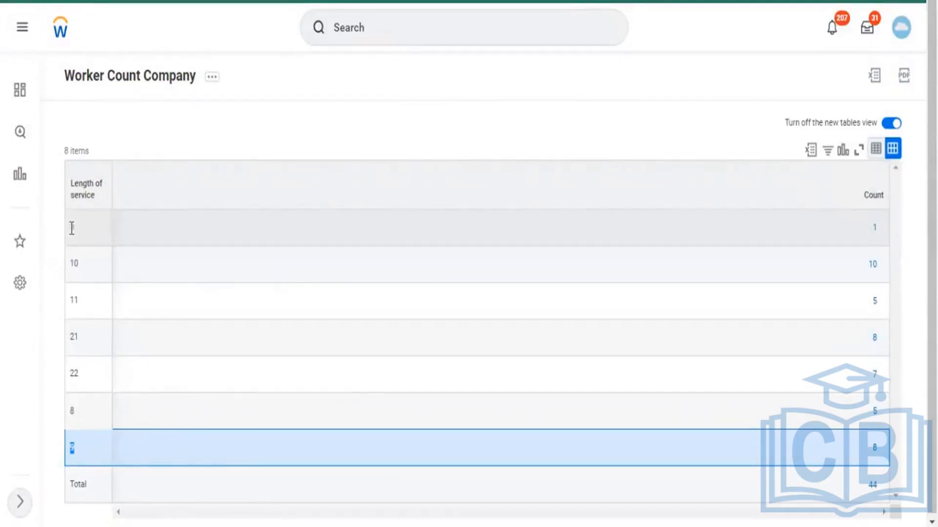
# - Compare the leading digits of the Length of service values 0, 10, 11 and 8 to check how alphabetical sorting orders them
pyautogui.click(75, 227)
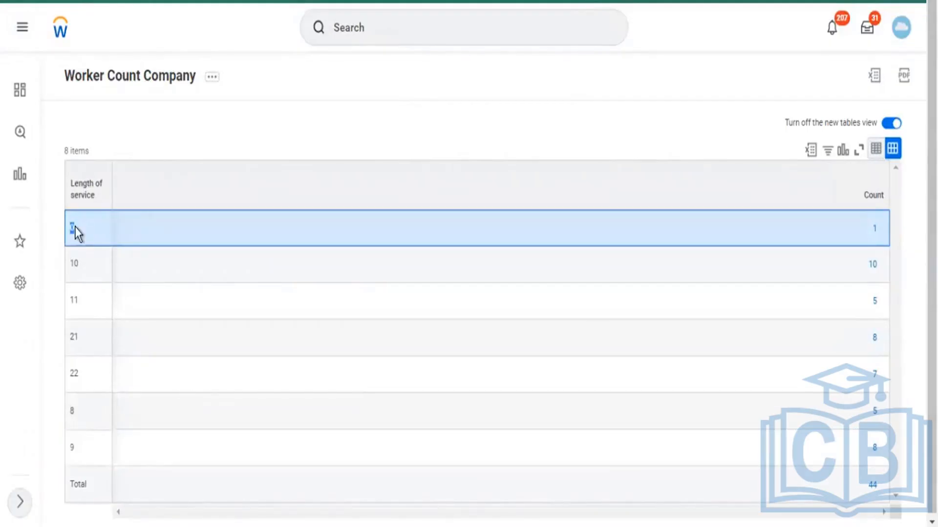
pyautogui.click(73, 233)
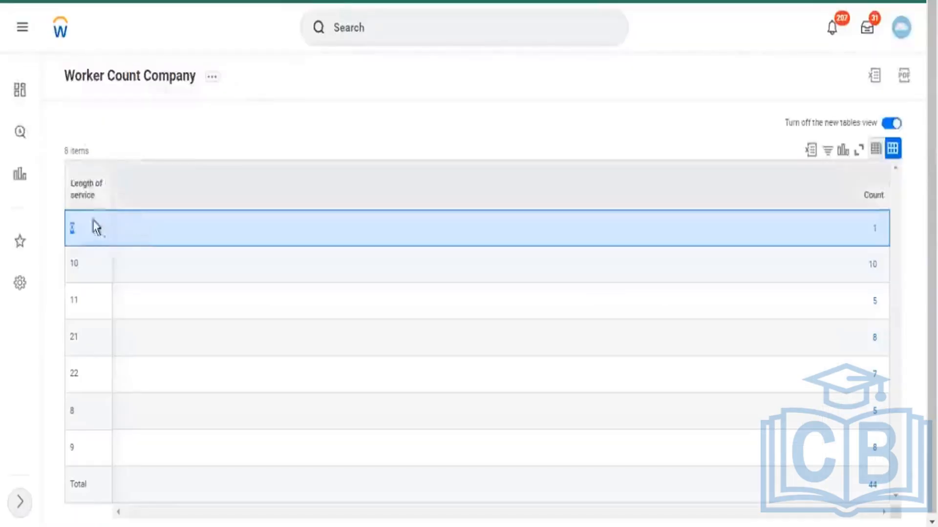
pyautogui.doubleClick(74, 264)
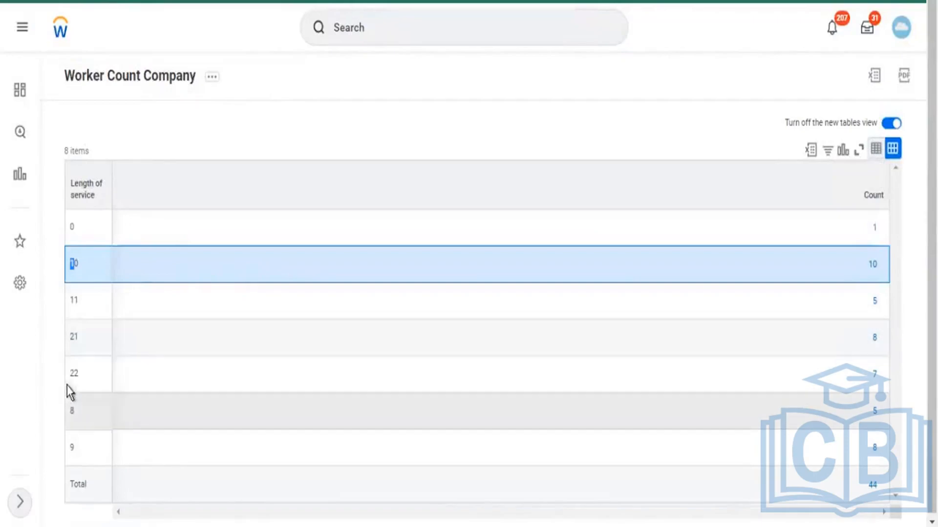
pyautogui.click(70, 412)
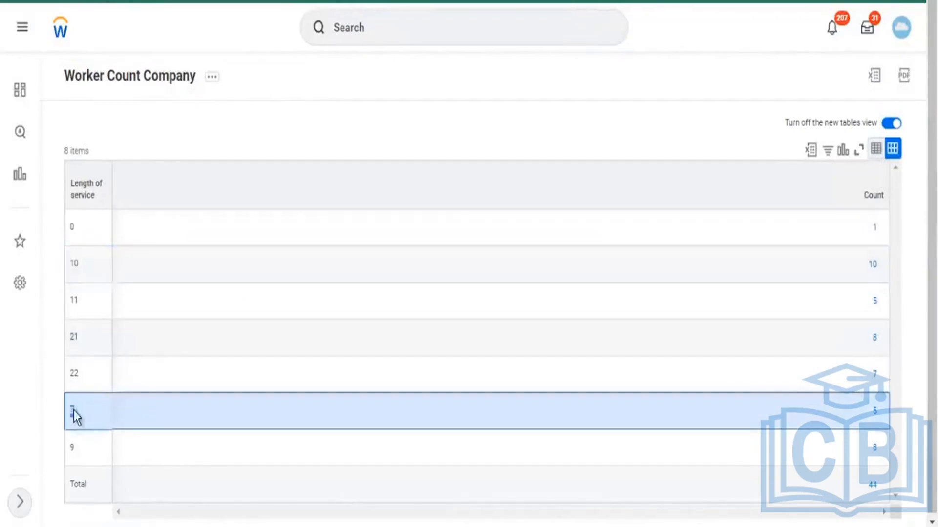
pyautogui.click(71, 264)
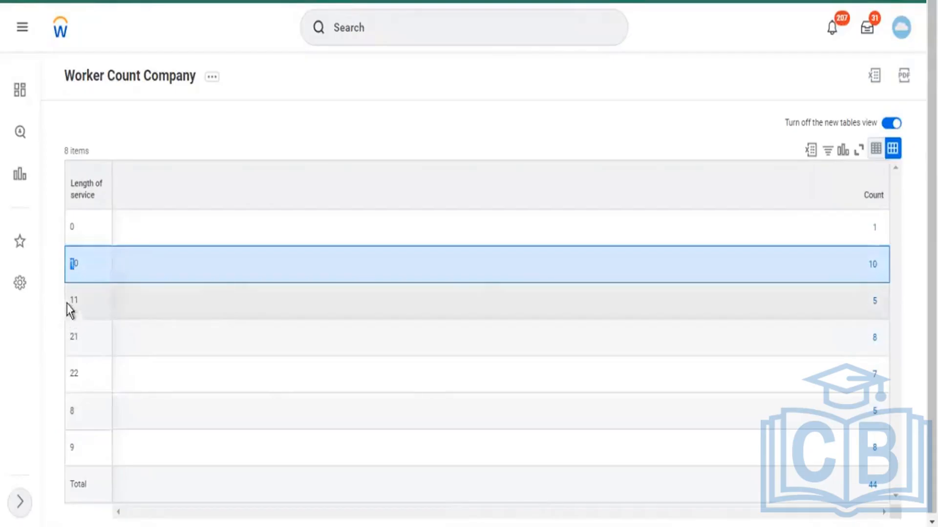
pyautogui.click(69, 301)
pyautogui.click(78, 262)
pyautogui.click(71, 300)
pyautogui.click(76, 264)
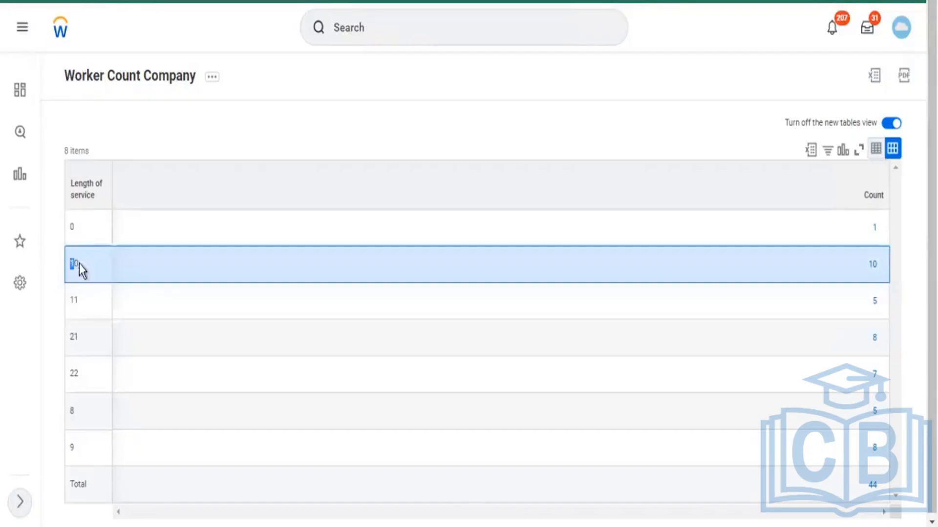
pyautogui.click(72, 416)
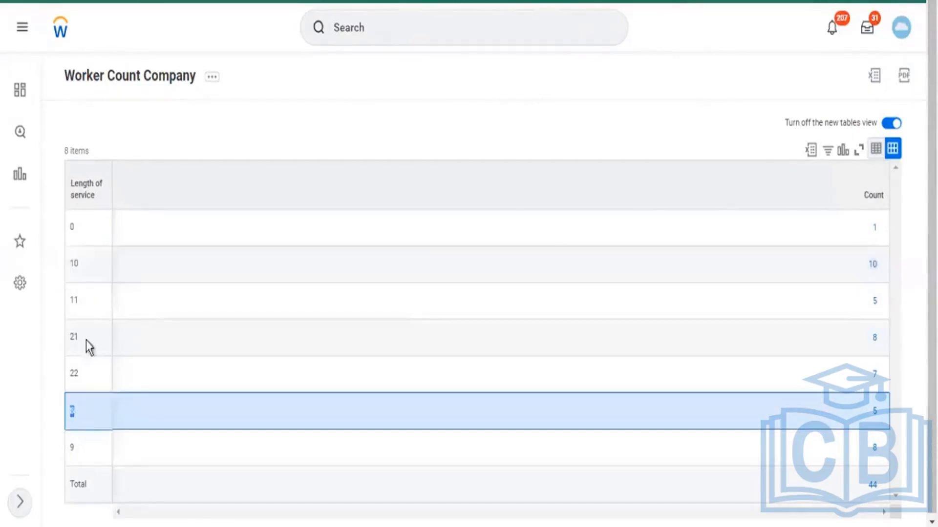
pyautogui.click(76, 259)
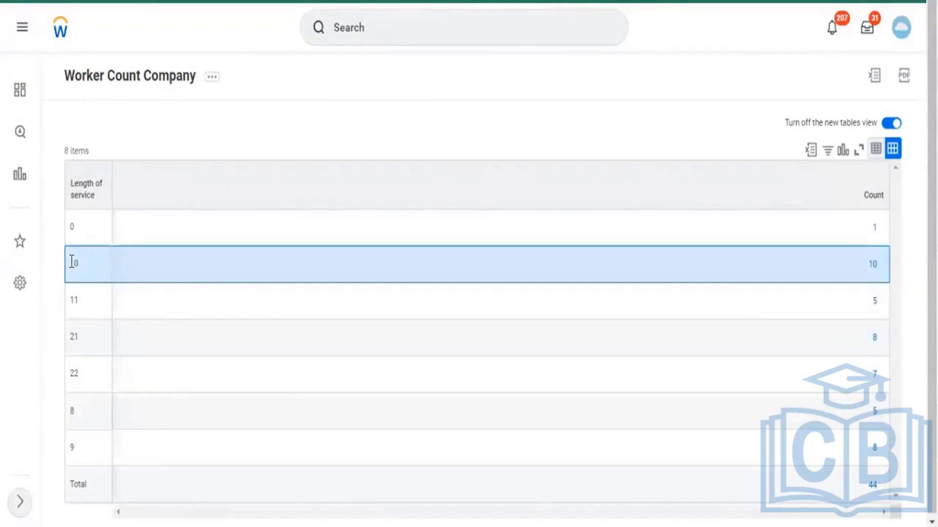
pyautogui.moveTo(74, 262); pyautogui.dragTo(71, 263)
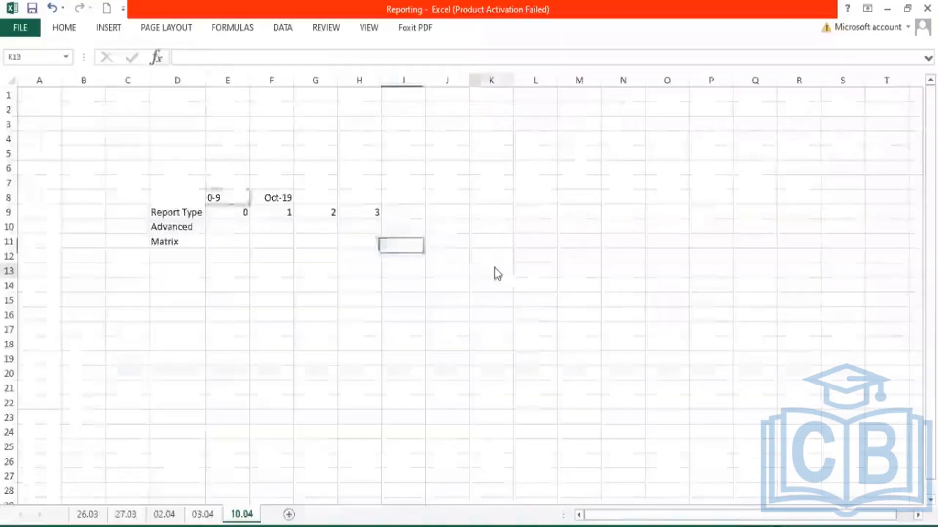
# - Switch to the Reporting workbook in Excel and enter a sample name in K13 and AMS in K14
pyautogui.click(494, 269)
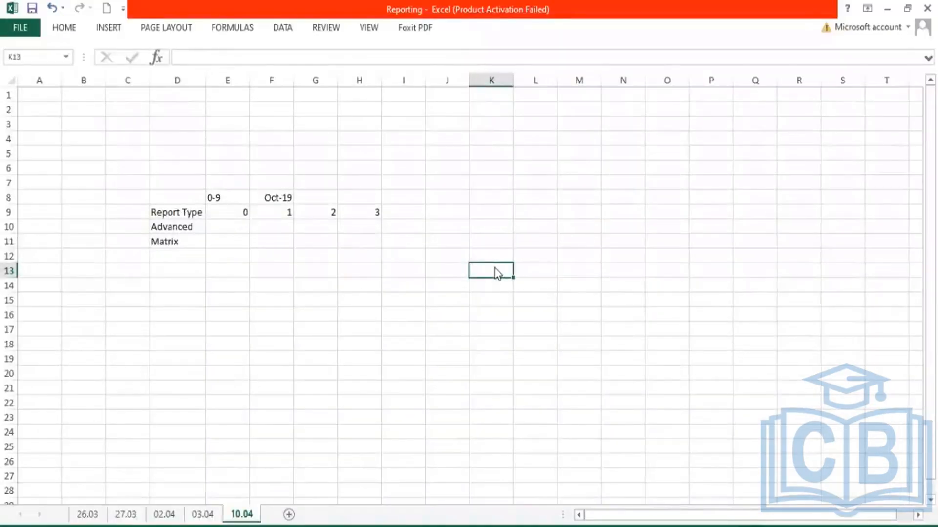
pyautogui.write('Ali')
pyautogui.press('Return')
pyautogui.write('A')
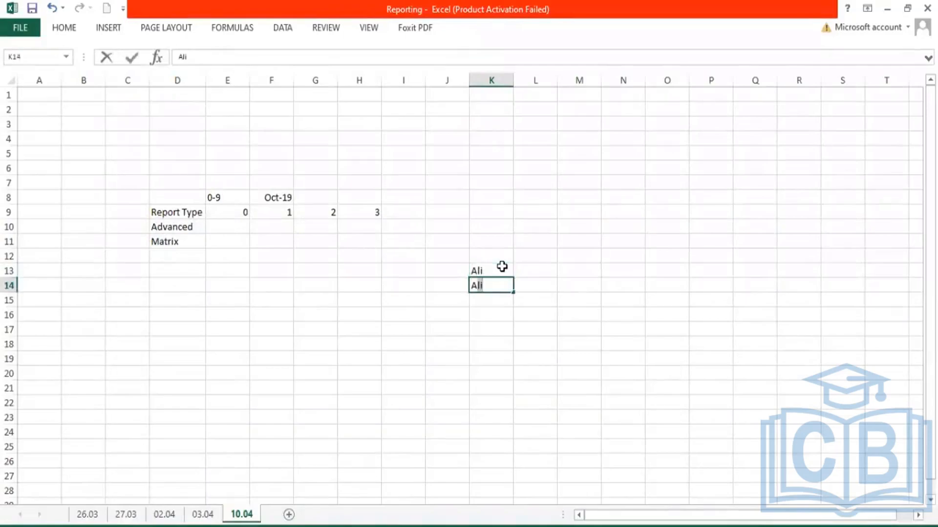
pyautogui.write('MS')
pyautogui.press('Return')
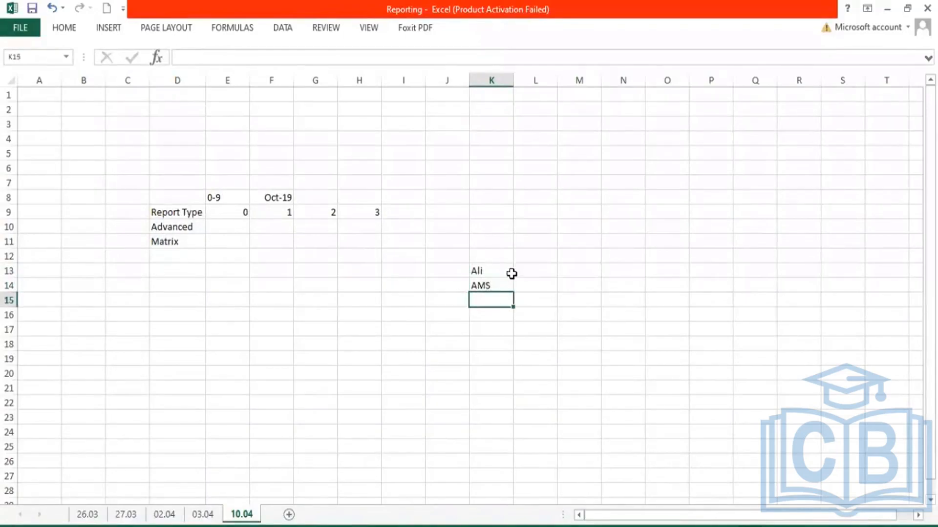
# - Compare the entries in K13 and K14 letter by letter to check how alphabetical sorting ranks them
pyautogui.doubleClick(508, 273)
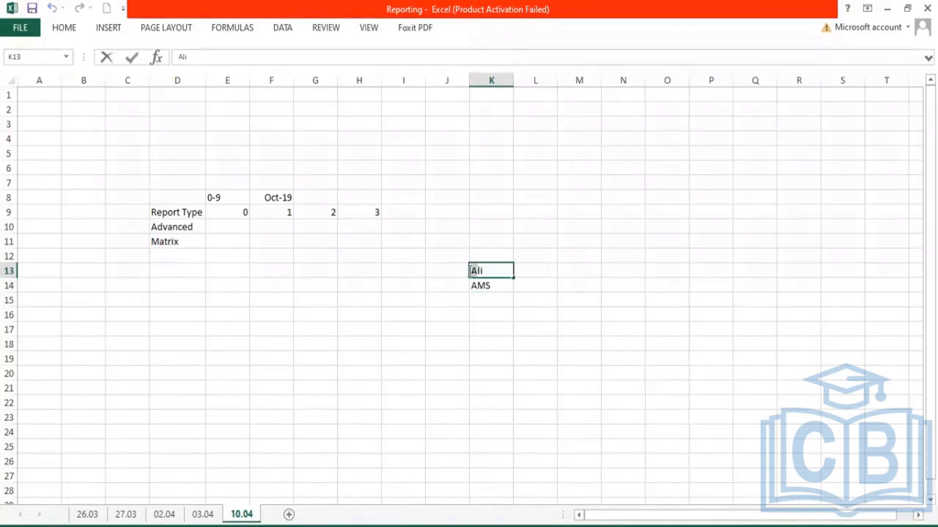
pyautogui.doubleClick(469, 271)
pyautogui.click(474, 285)
pyautogui.doubleClick(474, 285)
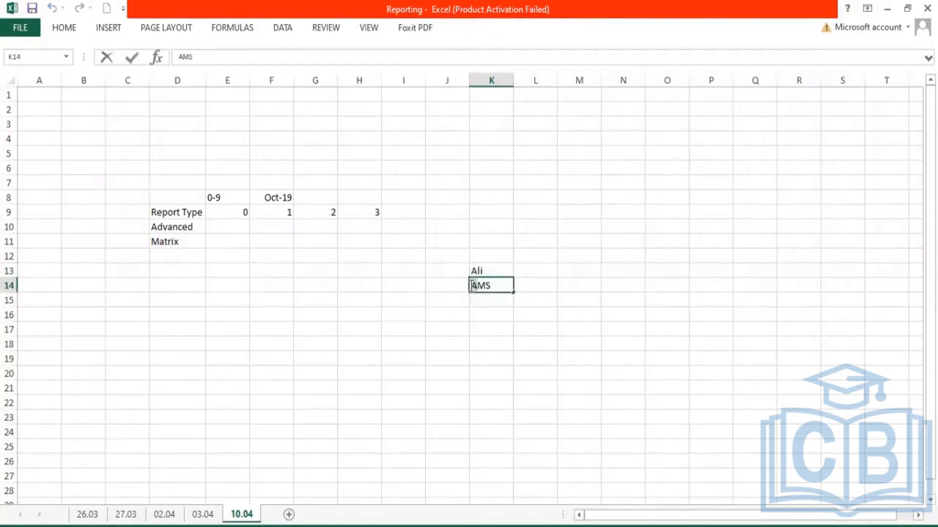
pyautogui.click(537, 298)
pyautogui.doubleClick(477, 271)
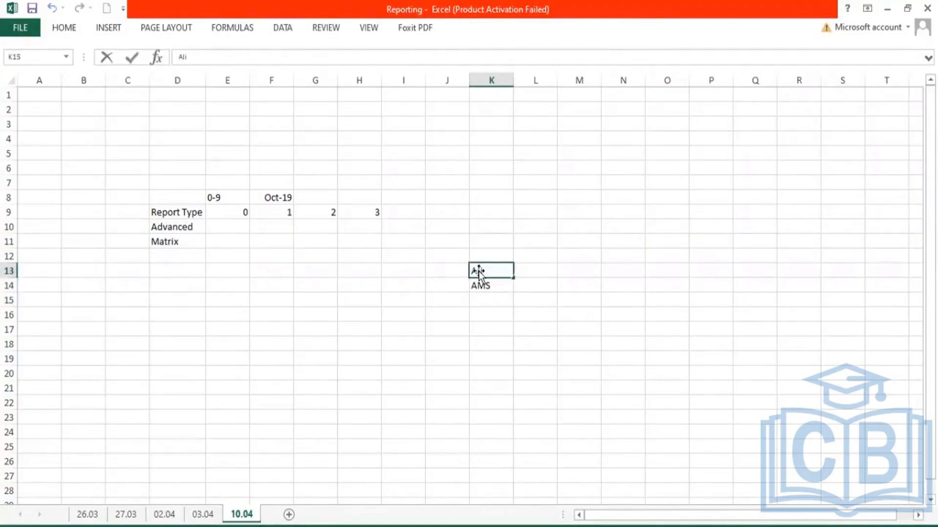
pyautogui.doubleClick(478, 271)
pyautogui.click(475, 282)
pyautogui.doubleClick(477, 284)
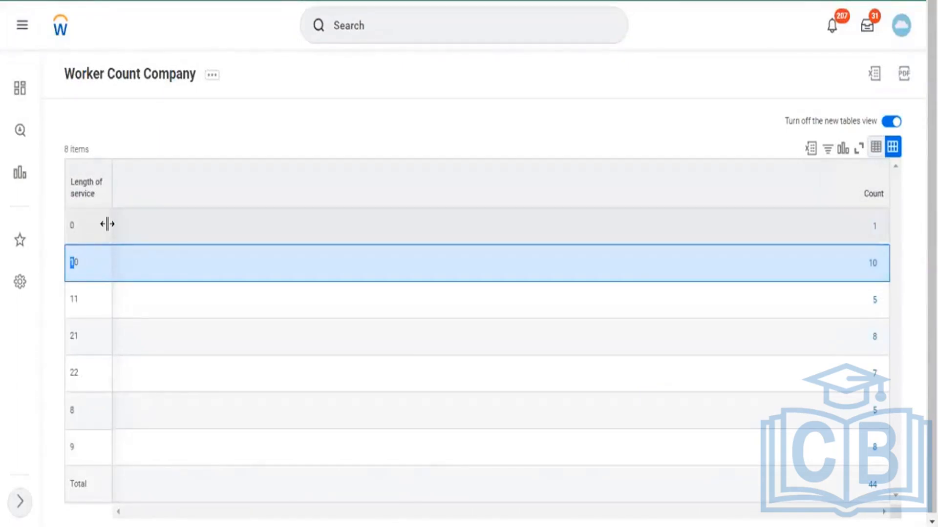
# - Switch back to the Worker Count Company results in Workday and compare the Length of service rows 0, 8 and 9 with 10
pyautogui.click(77, 226)
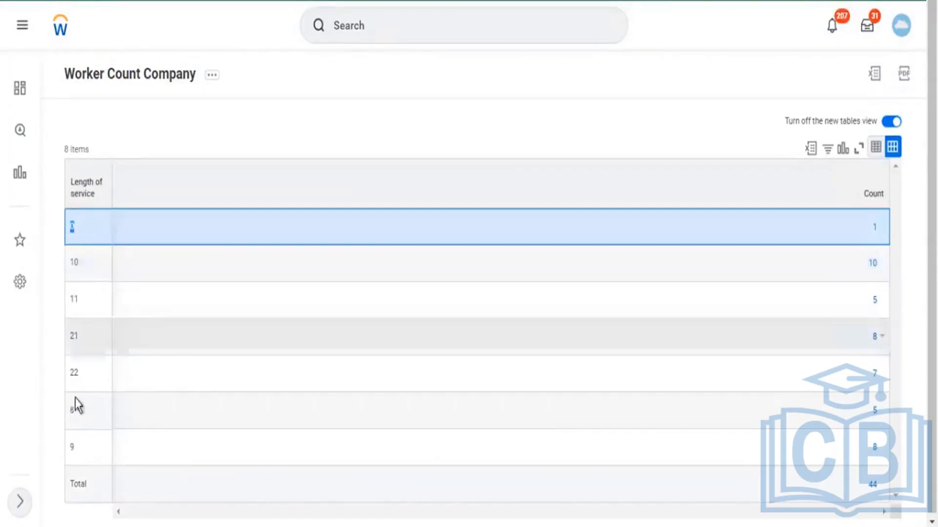
pyautogui.click(70, 412)
pyautogui.press('Down')
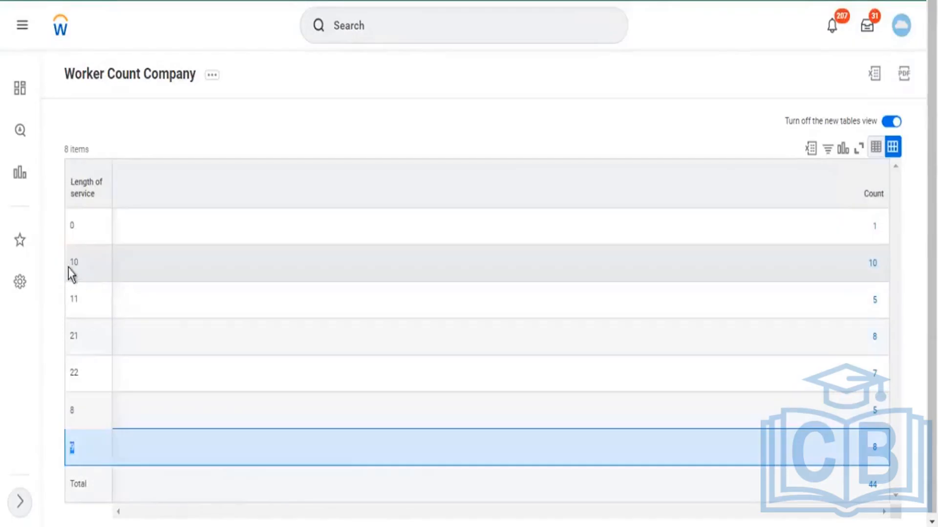
pyautogui.moveTo(73, 265); pyautogui.dragTo(90, 347)
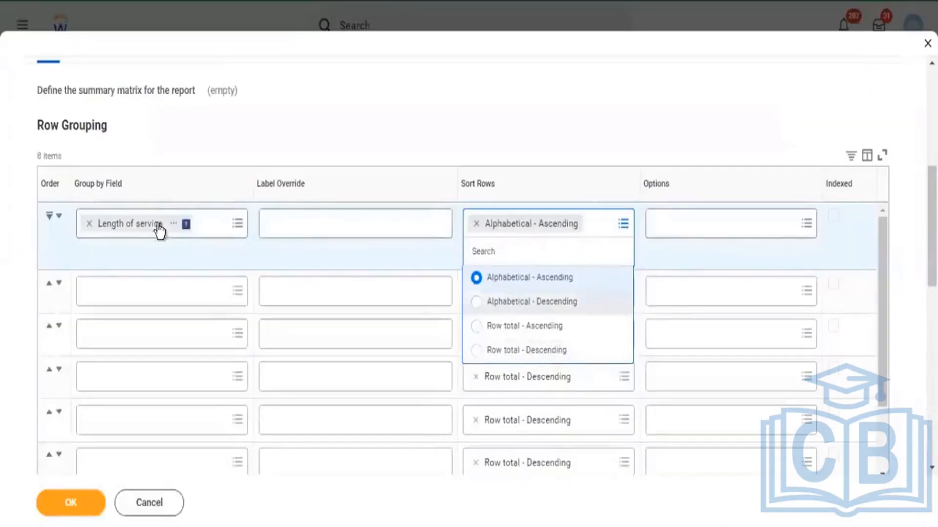
# - View the details of the Length of service field in the row grouping to check its calculated field type
pyautogui.click(173, 223)
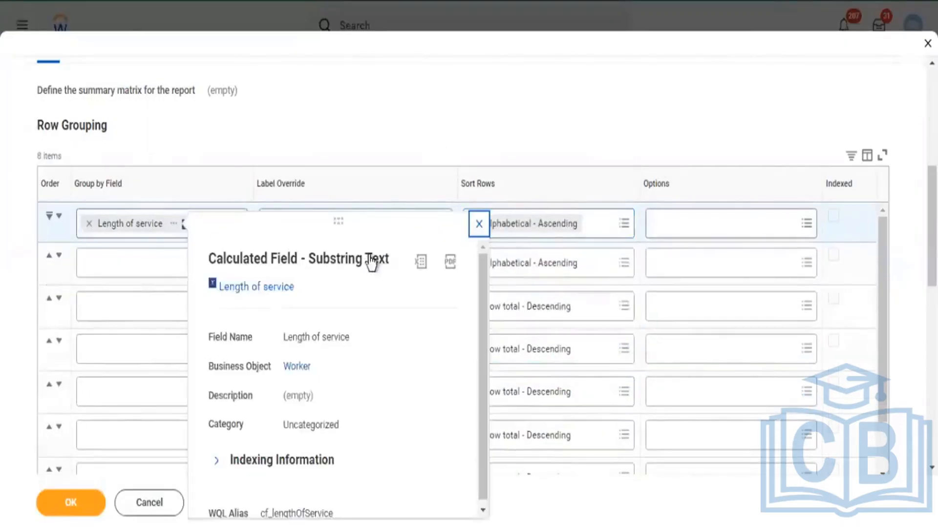
pyautogui.moveTo(294, 287); pyautogui.dragTo(252, 289)
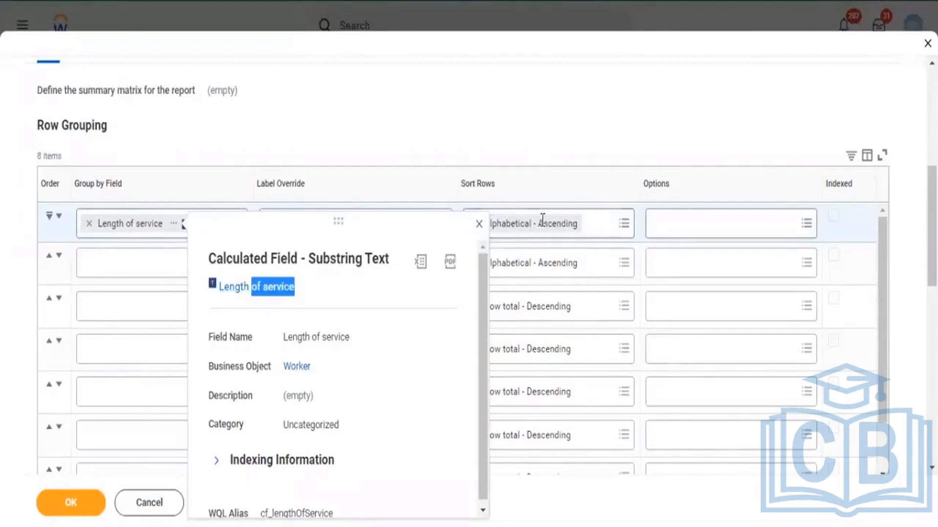
pyautogui.click(765, 173)
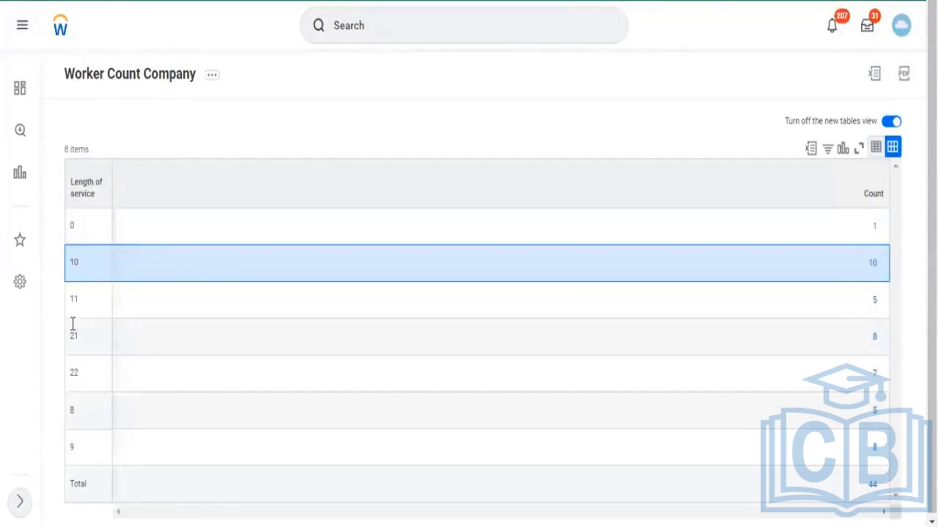
# - Leave the Worker Count Company results and go to the row grouping of the SR - Custom Report Count report in edit mode
pyautogui.click(105, 344)
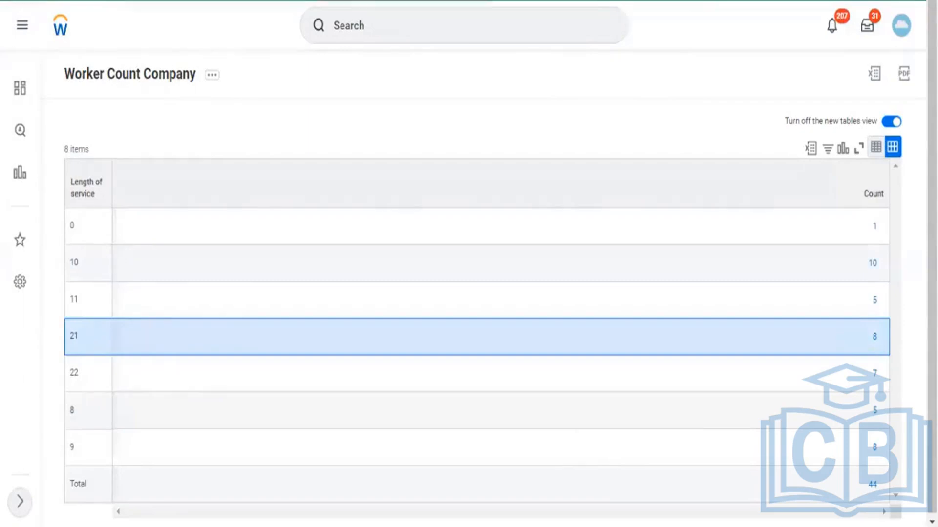
pyautogui.press('F5')
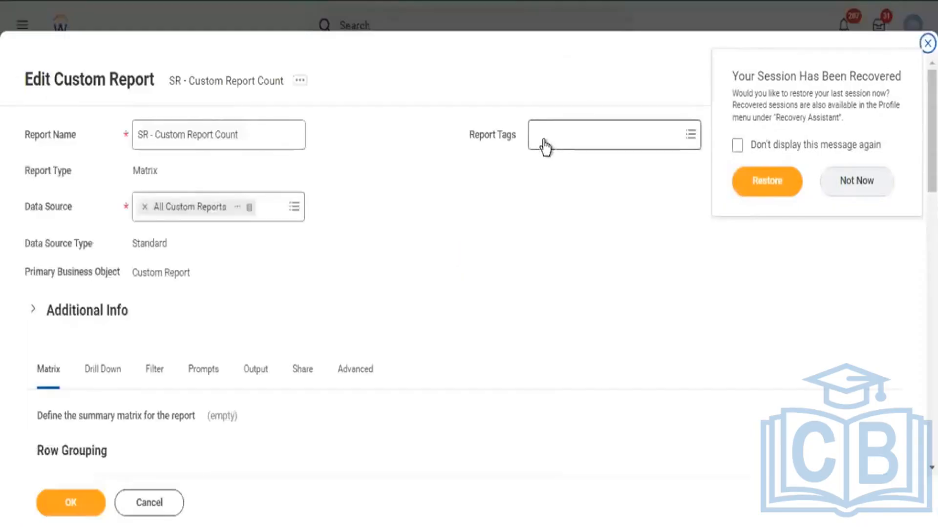
pyautogui.scroll(-3, 469, 219)
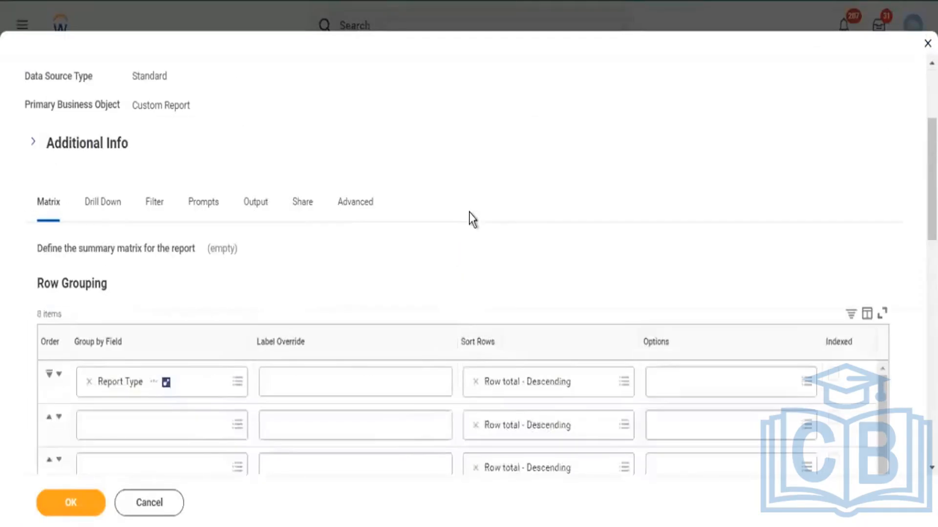
pyautogui.scroll(-2, 596, 264)
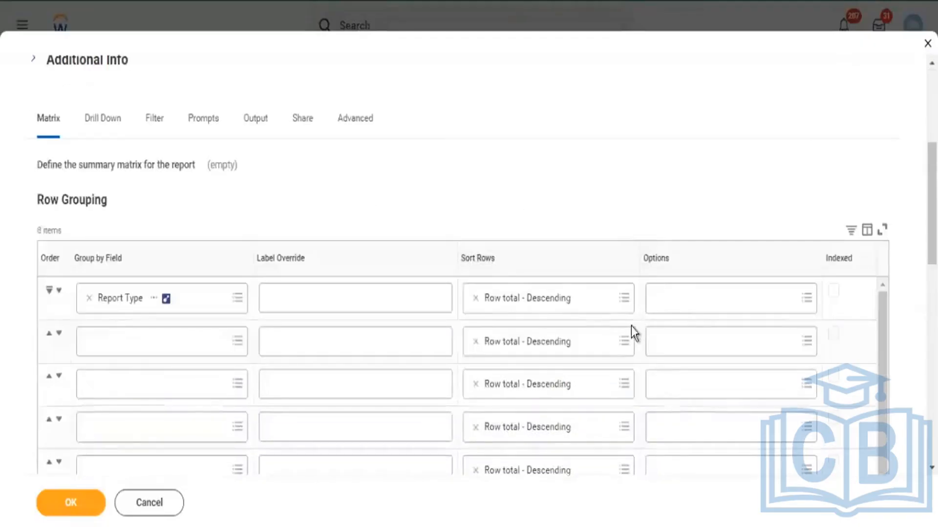
# - Sort the Report Type rows by Sequence Defined in Field Values Group and open the form for creating a field values group
pyautogui.click(635, 301)
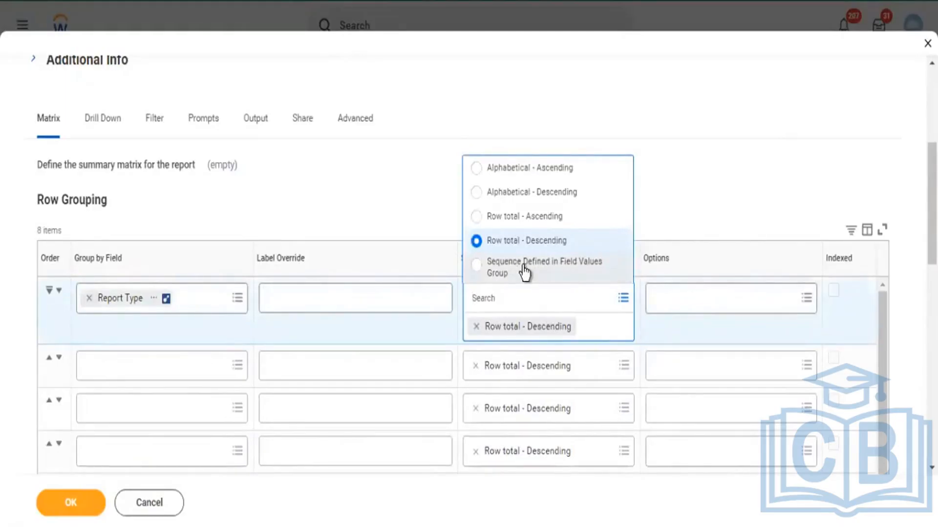
pyautogui.click(524, 271)
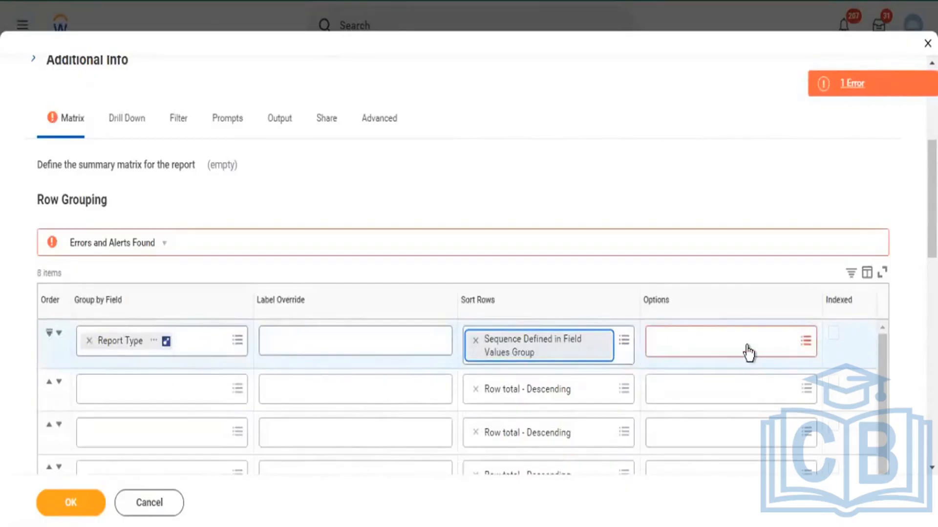
pyautogui.click(748, 348)
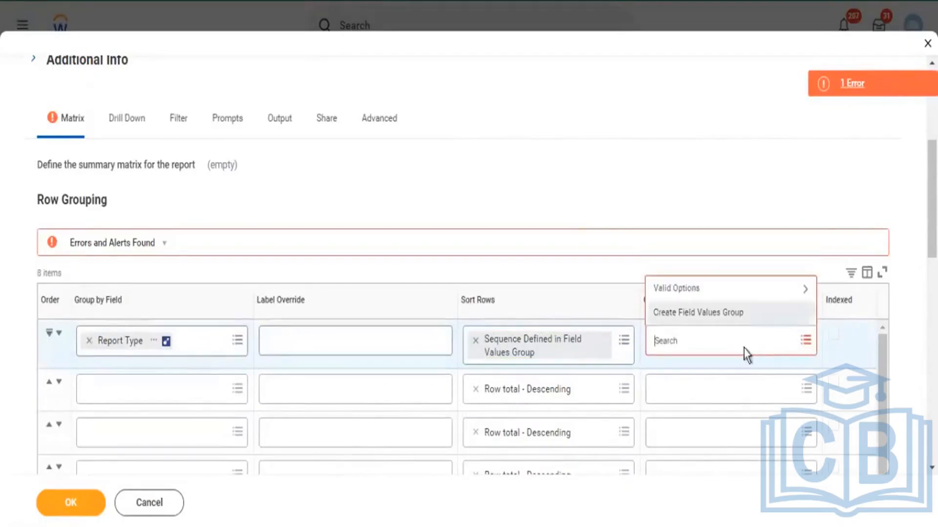
pyautogui.click(733, 312)
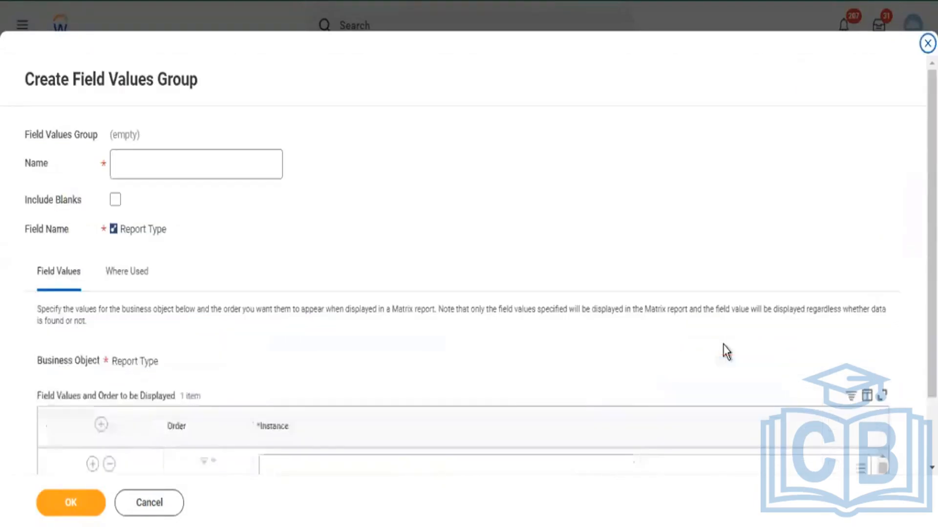
pyautogui.scroll(-2, 172, 174)
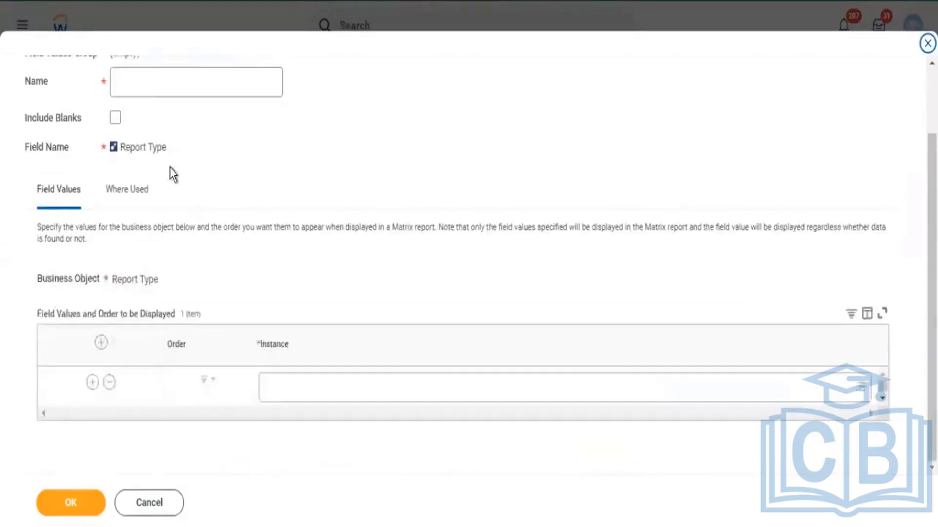
pyautogui.click(145, 81)
pyautogui.write('REp')
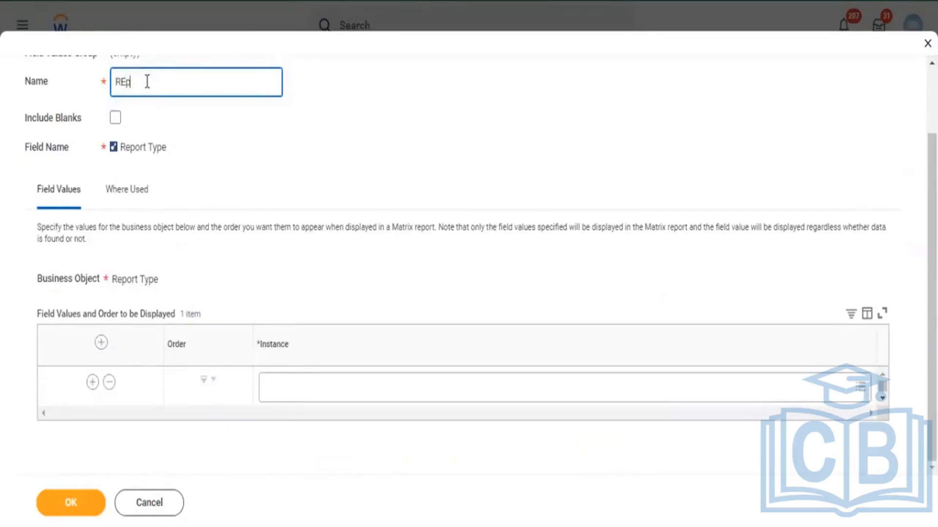
pyautogui.write('ort Types')
pyautogui.click(390, 397)
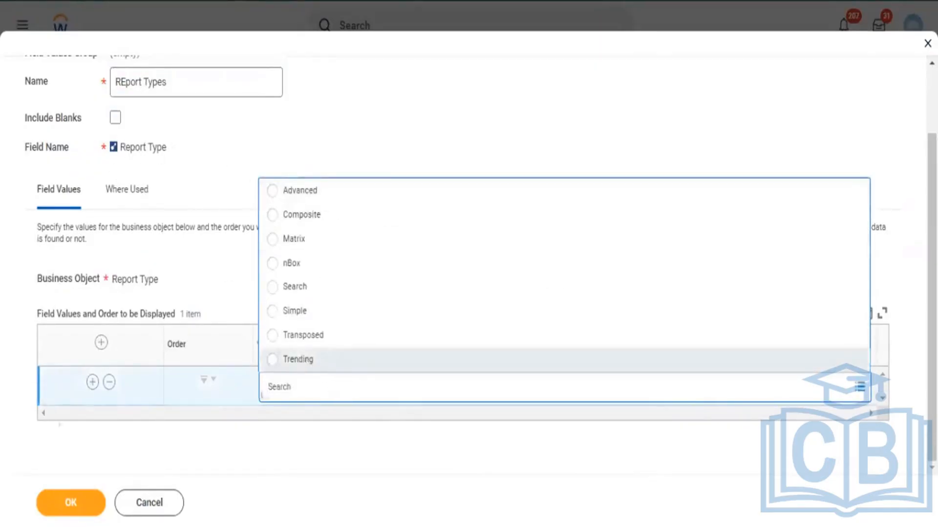
pyautogui.click(303, 364)
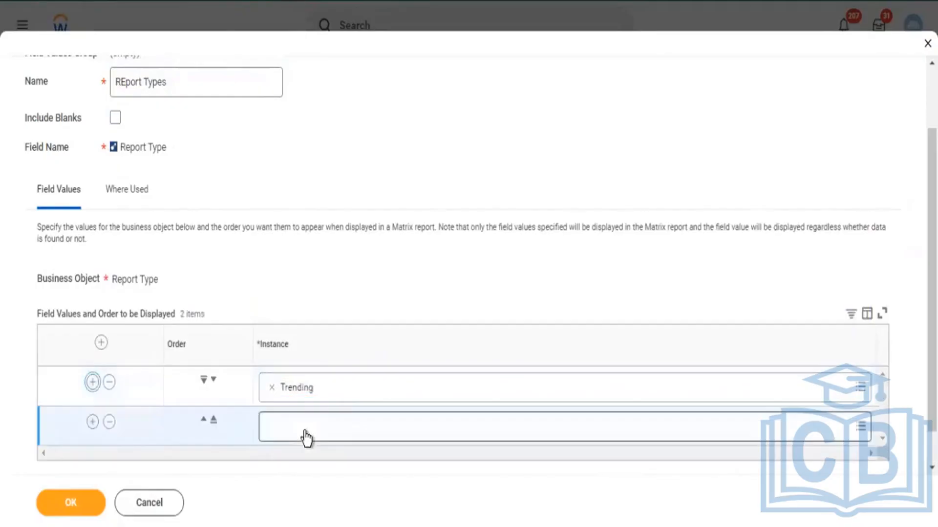
pyautogui.click(313, 426)
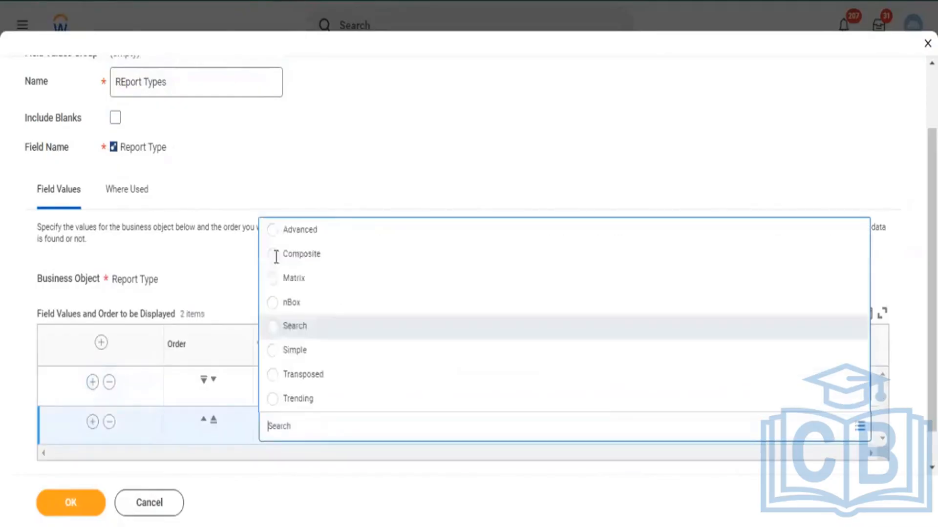
pyautogui.click(295, 229)
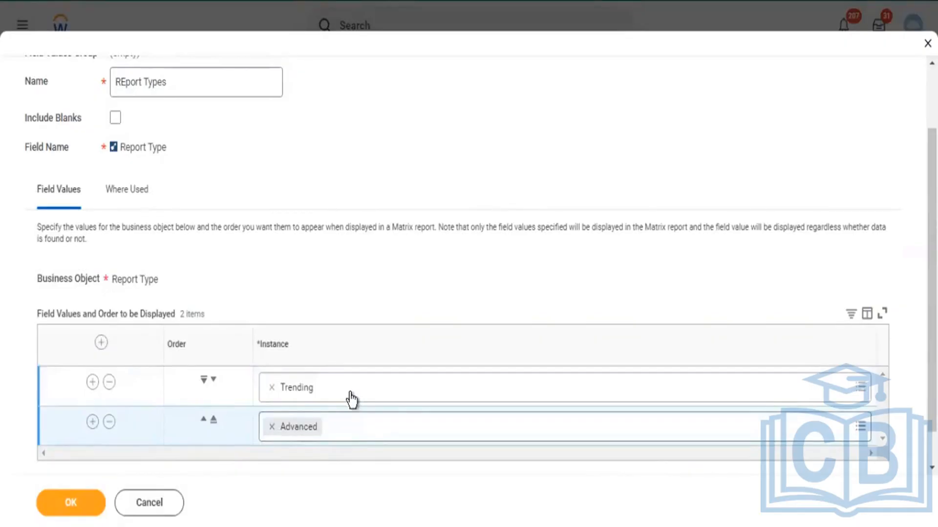
pyautogui.scroll(2, 247, 272)
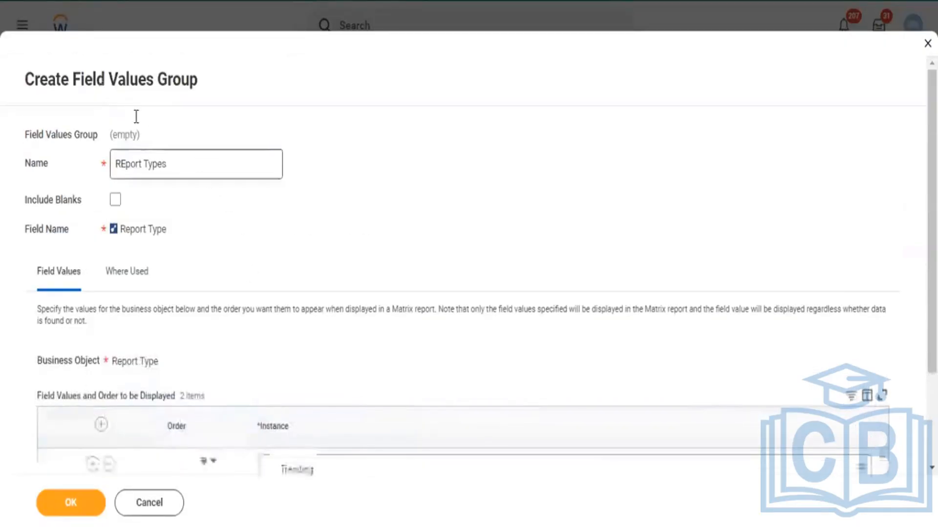
pyautogui.moveTo(60, 78); pyautogui.dragTo(222, 113)
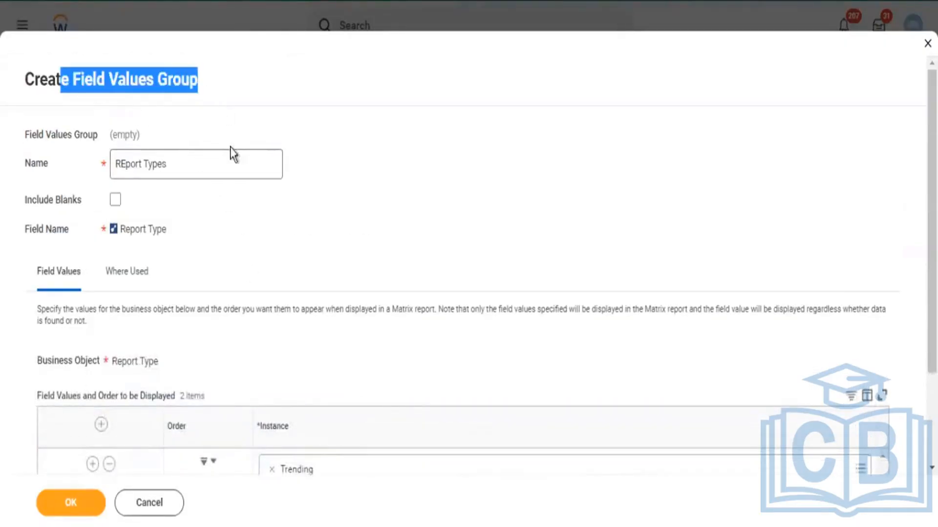
pyautogui.scroll(-3, 306, 176)
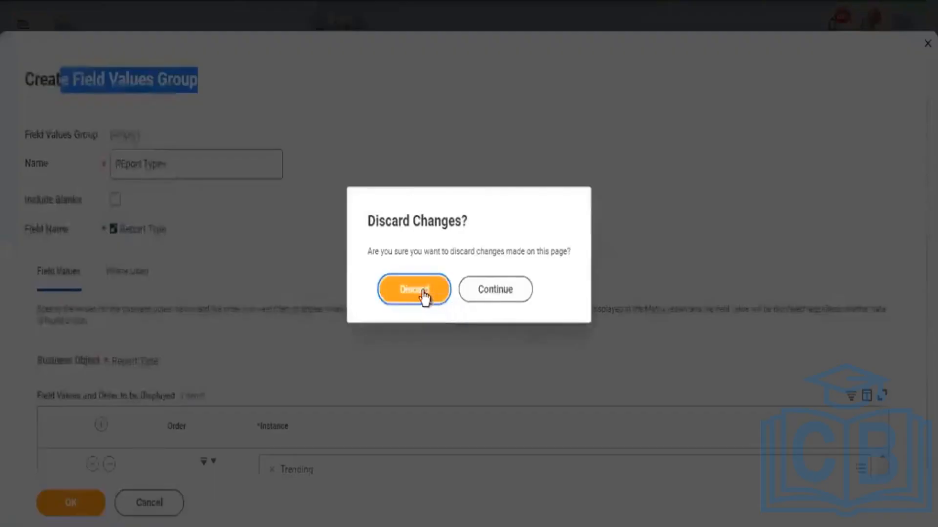
pyautogui.click(423, 291)
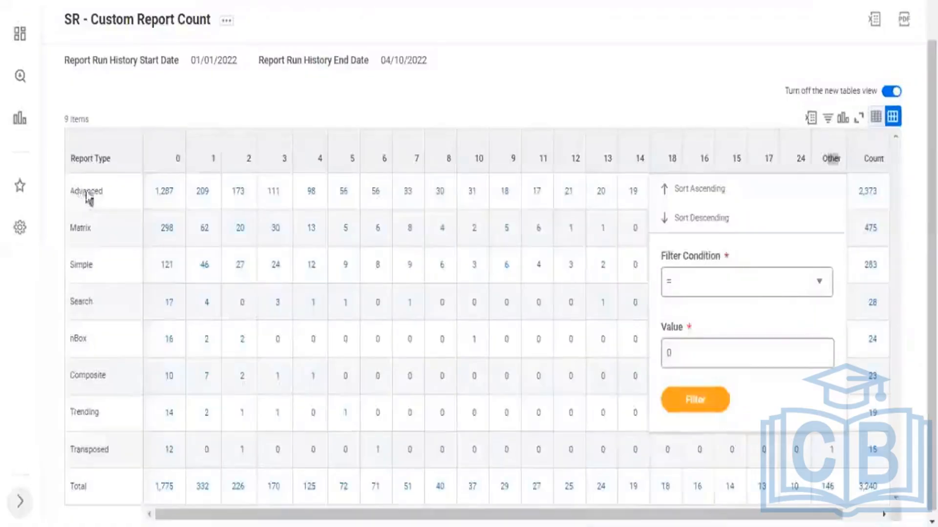
# - Start creating a new field values group for the Report Type row grouping, keeping the sort by Sequence Defined in Field Values Group
pyautogui.moveTo(94, 193); pyautogui.dragTo(75, 193)
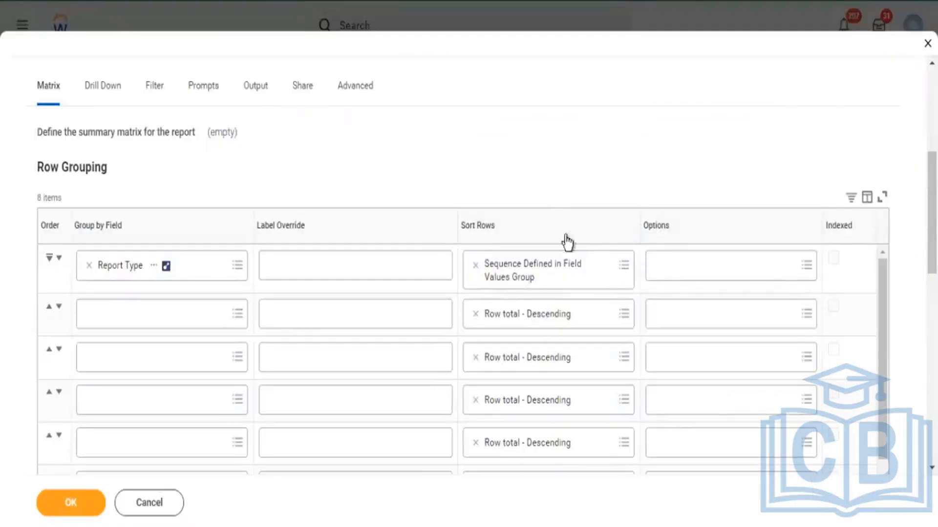
pyautogui.click(561, 257)
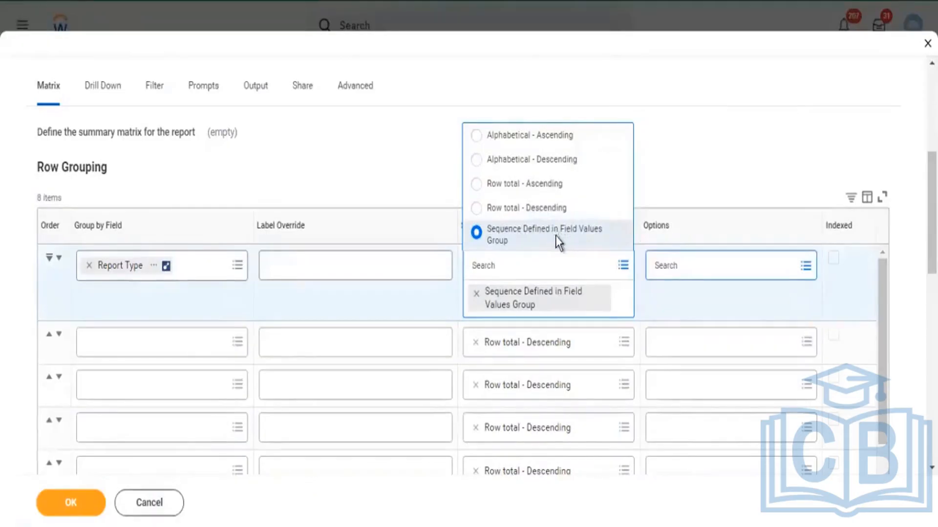
pyautogui.click(781, 223)
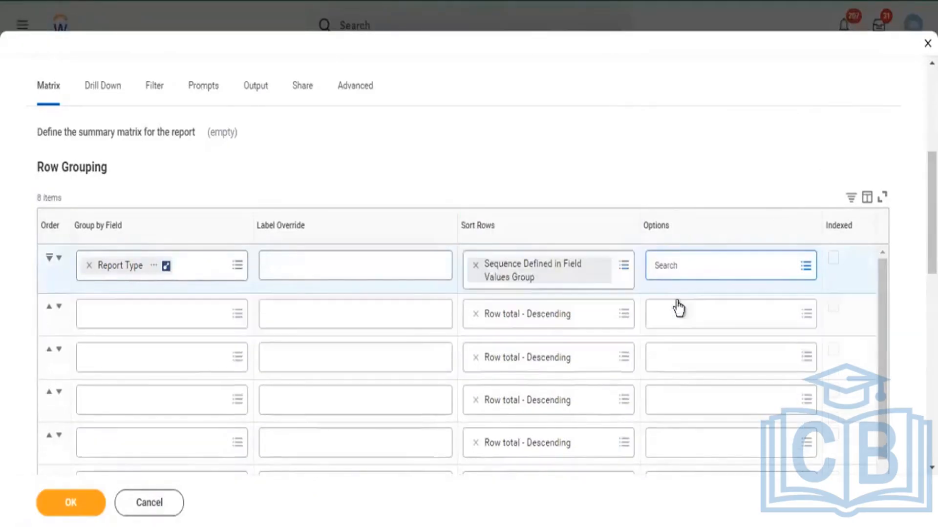
pyautogui.click(701, 263)
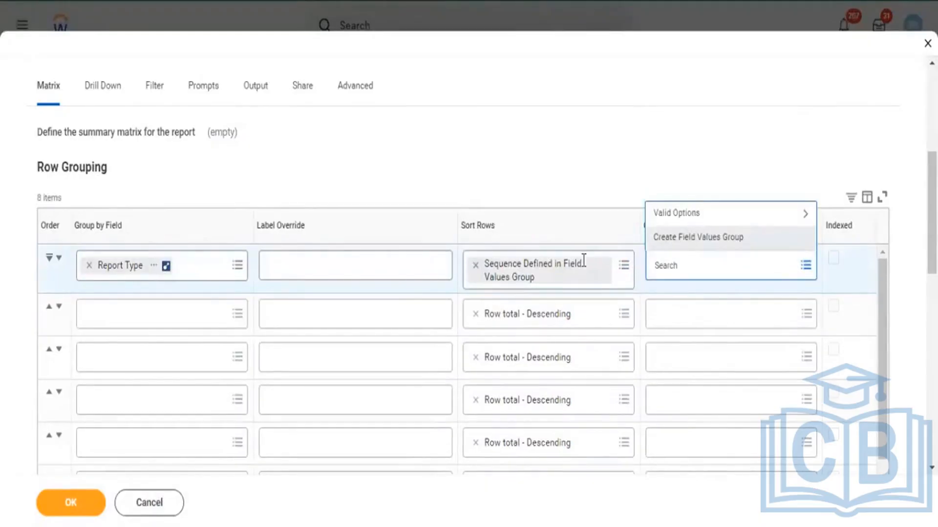
pyautogui.click(705, 241)
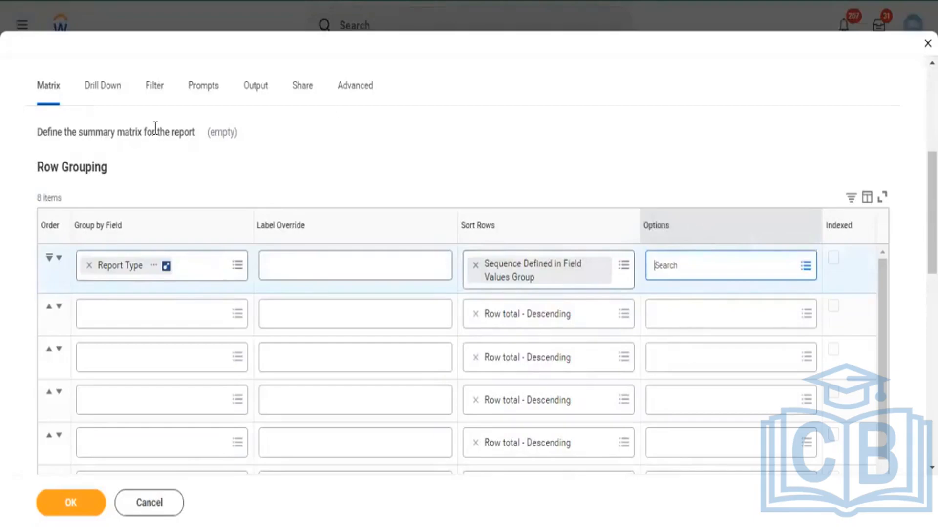
# - Add Trending and Advanced as the first two field values in the new group's display order
pyautogui.scroll(-2, 331, 351)
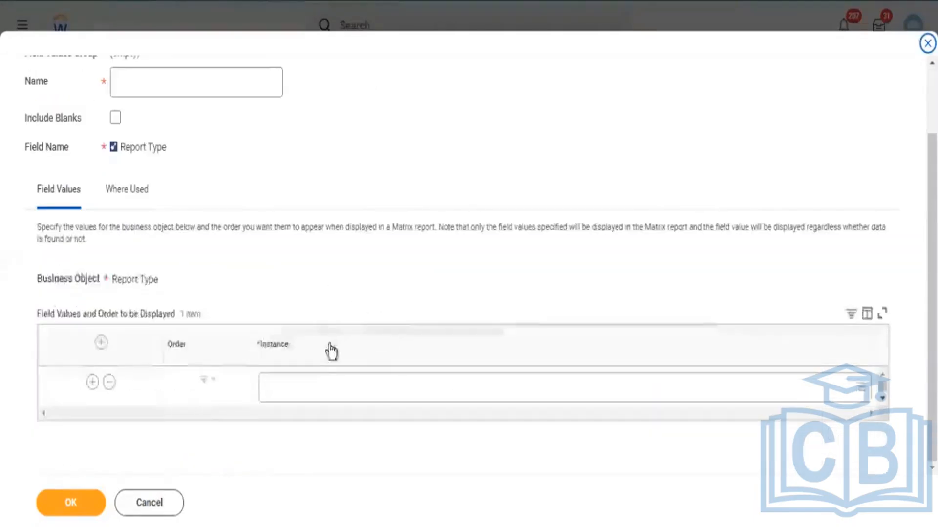
pyautogui.click(346, 397)
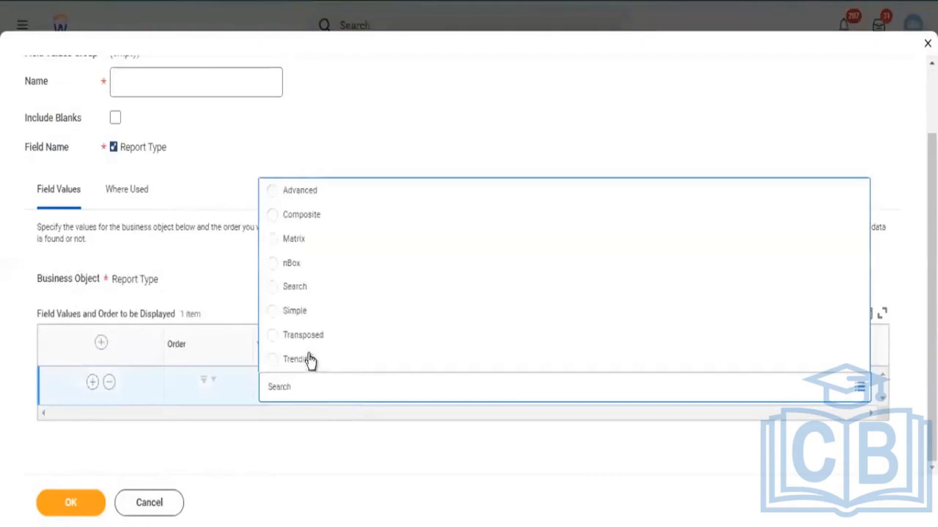
pyautogui.click(298, 360)
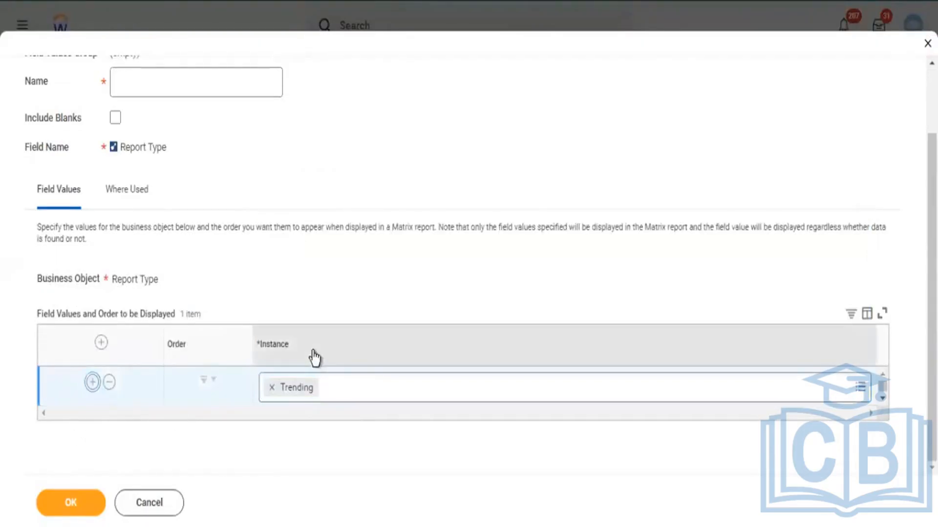
pyautogui.click(342, 381)
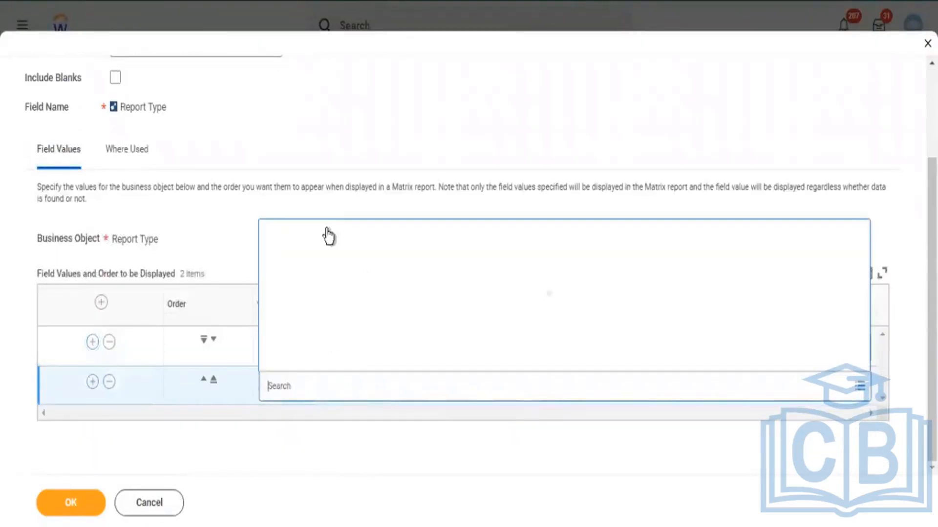
pyautogui.click(301, 193)
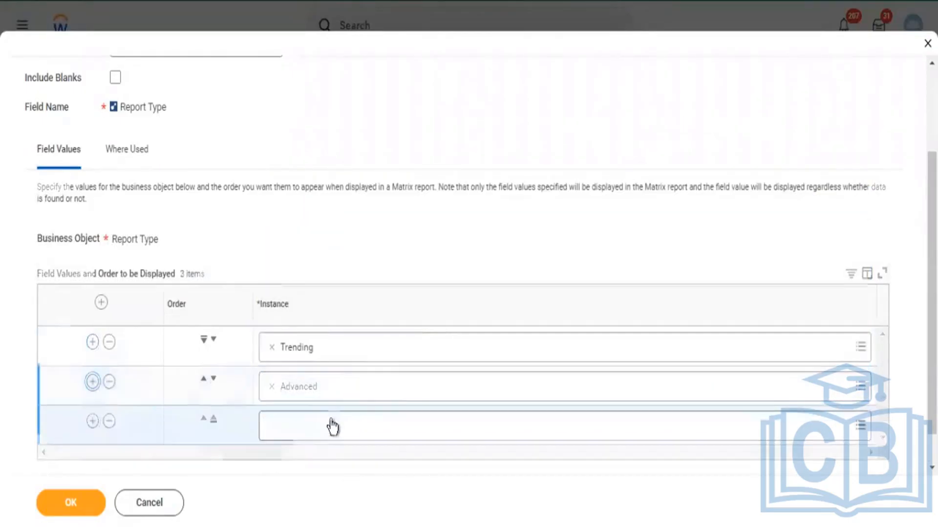
# - Add nBox and Transposed as the third and fourth field values in the group
pyautogui.click(334, 390)
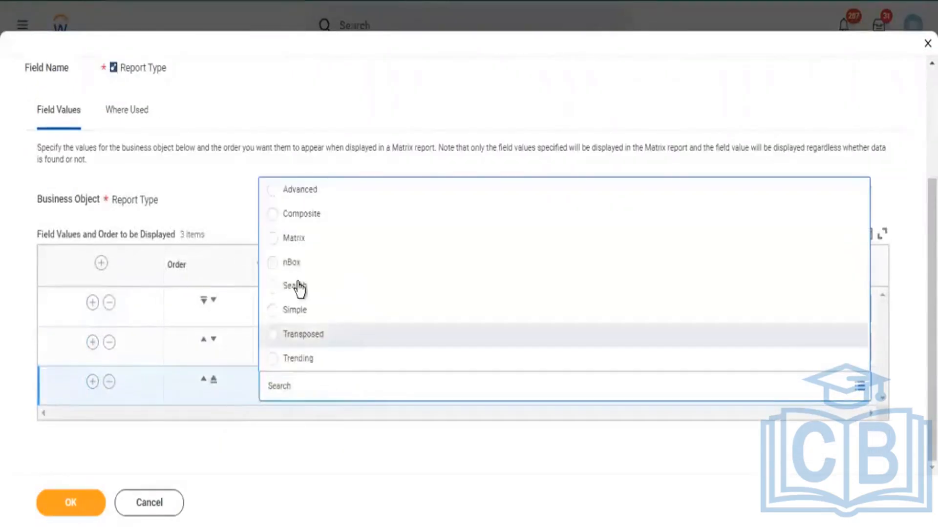
pyautogui.click(291, 264)
pyautogui.click(93, 382)
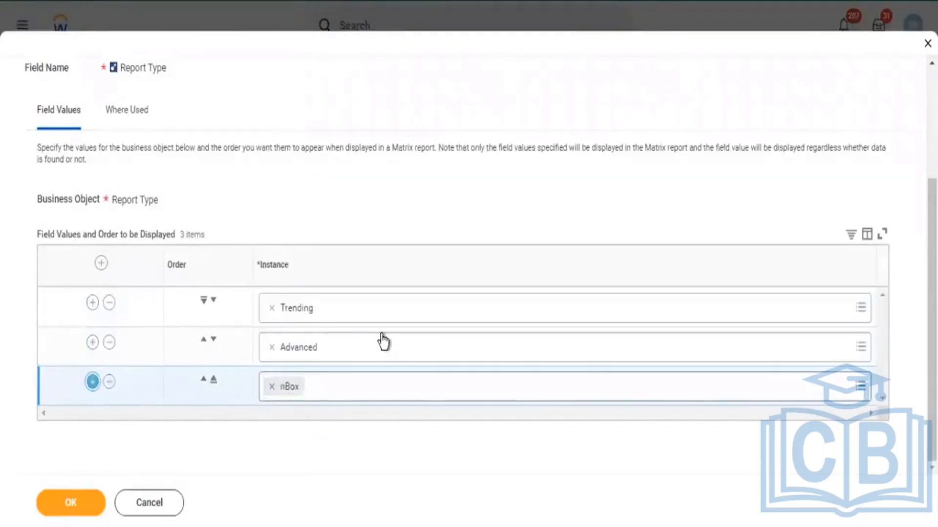
pyautogui.click(313, 388)
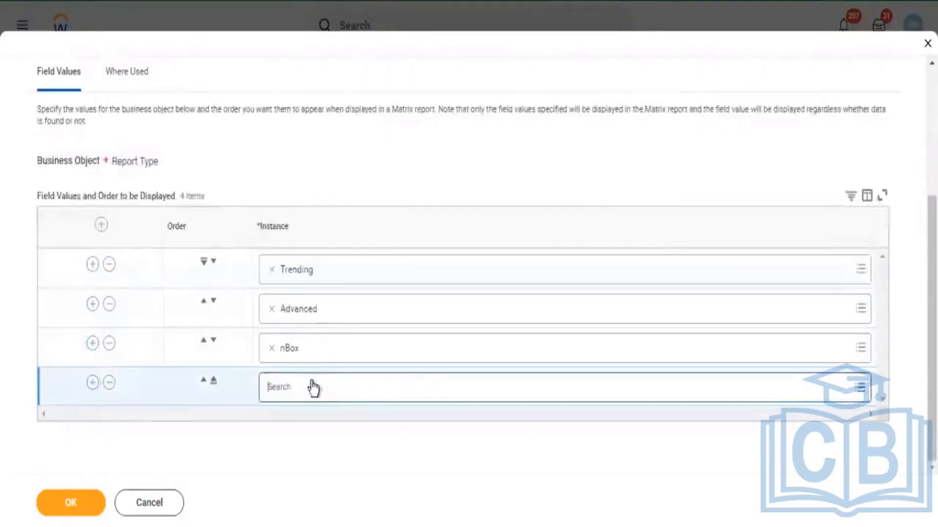
pyautogui.click(309, 336)
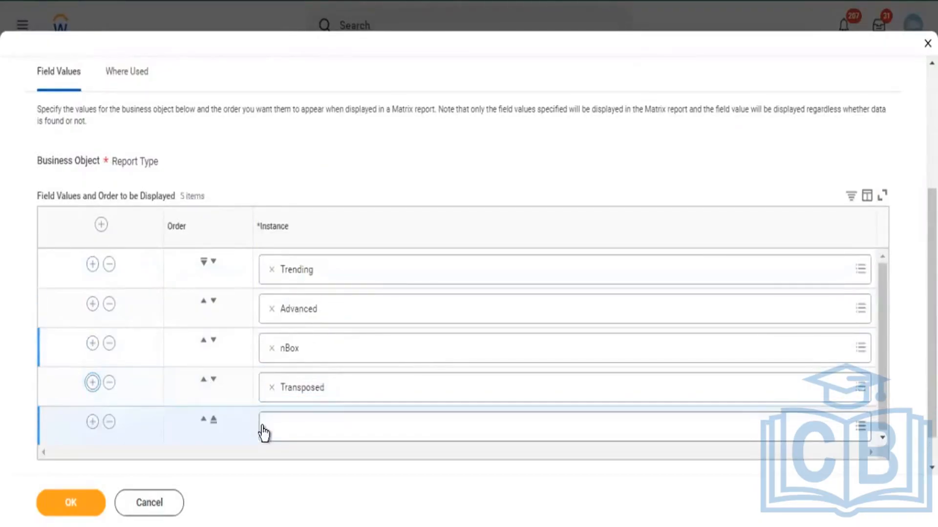
# - Add Composite as the fifth field value and try to save the group
pyautogui.click(299, 429)
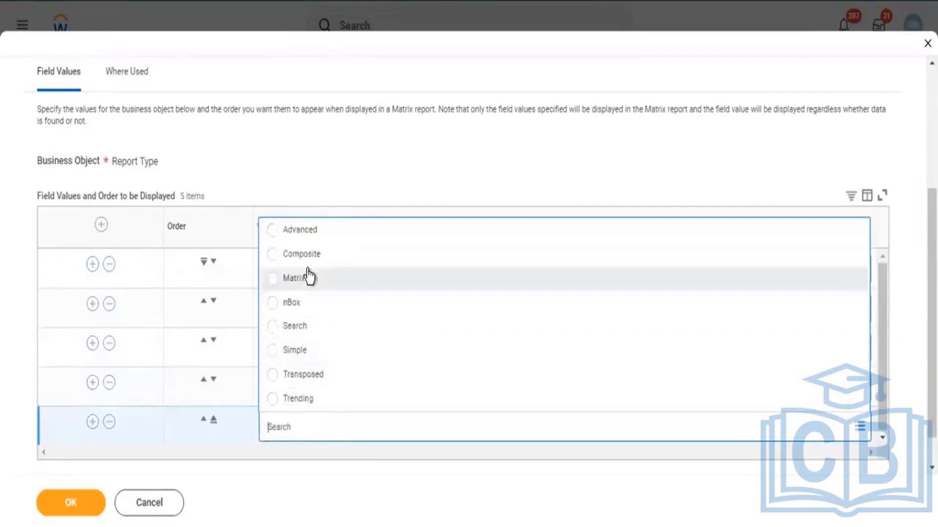
pyautogui.click(304, 254)
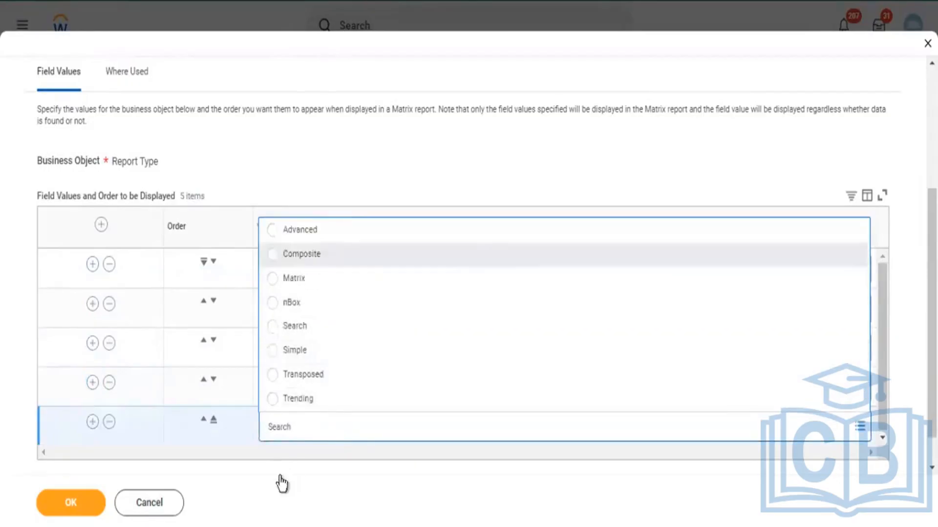
pyautogui.click(76, 500)
pyautogui.scroll(-1, 95, 429)
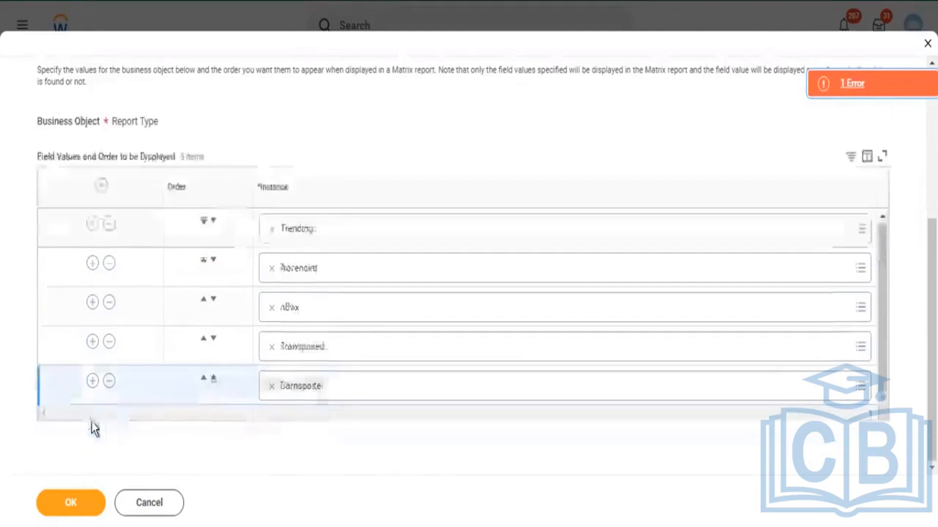
# - Add Matrix and Search as the sixth and seventh field values in the group
pyautogui.click(92, 381)
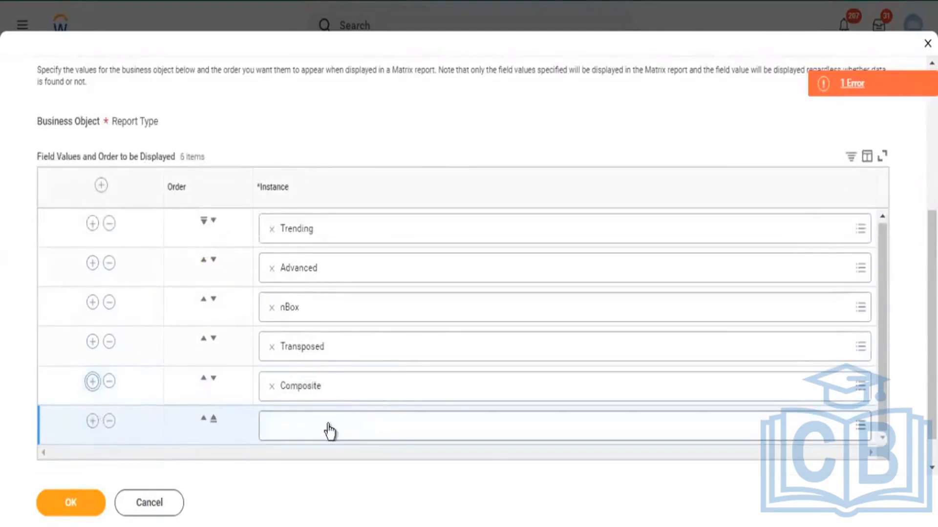
pyautogui.click(329, 431)
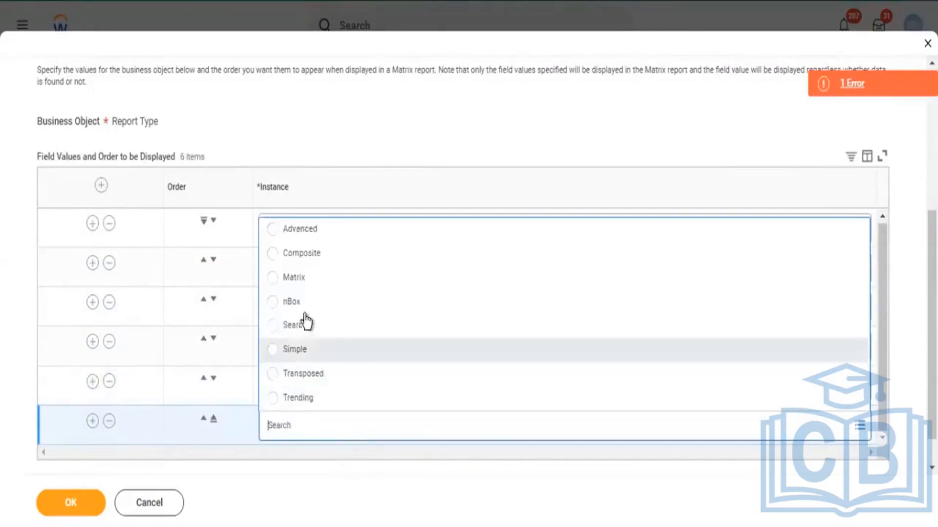
pyautogui.click(294, 278)
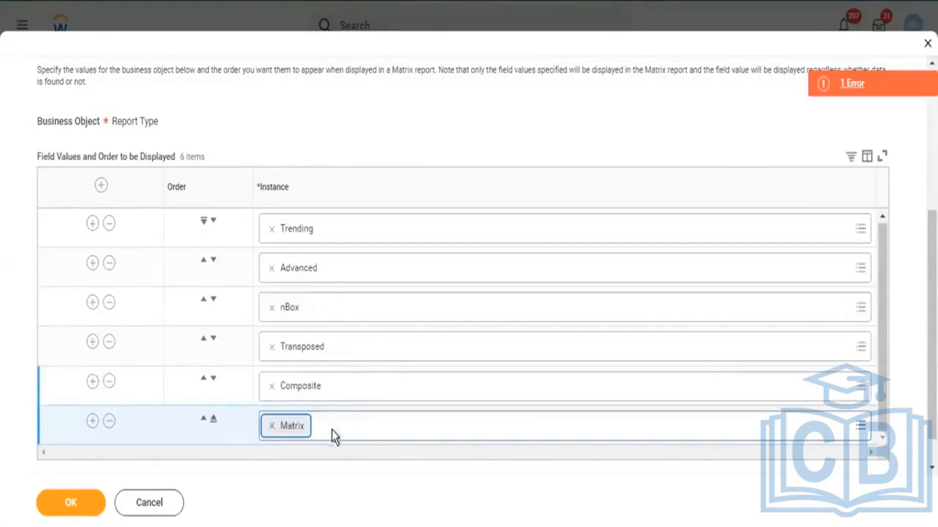
pyautogui.click(93, 421)
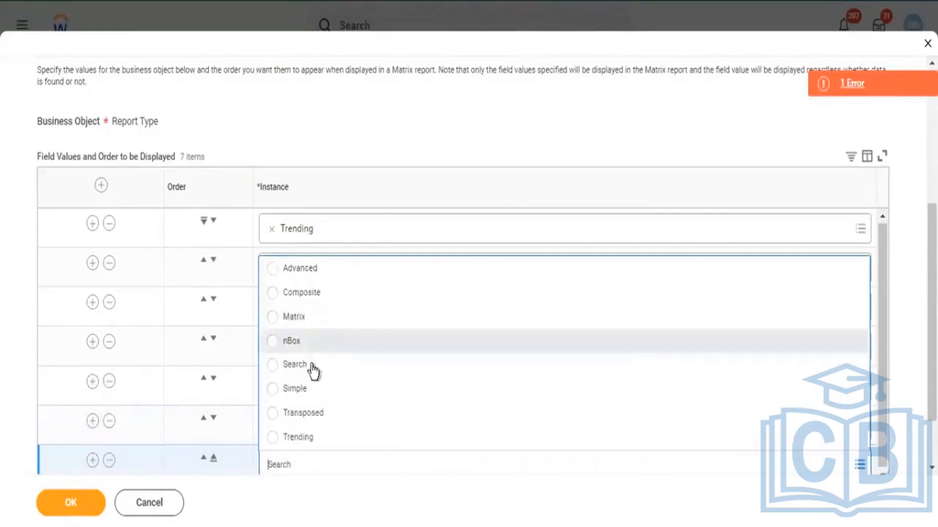
pyautogui.click(313, 371)
pyautogui.scroll(-2, 69, 462)
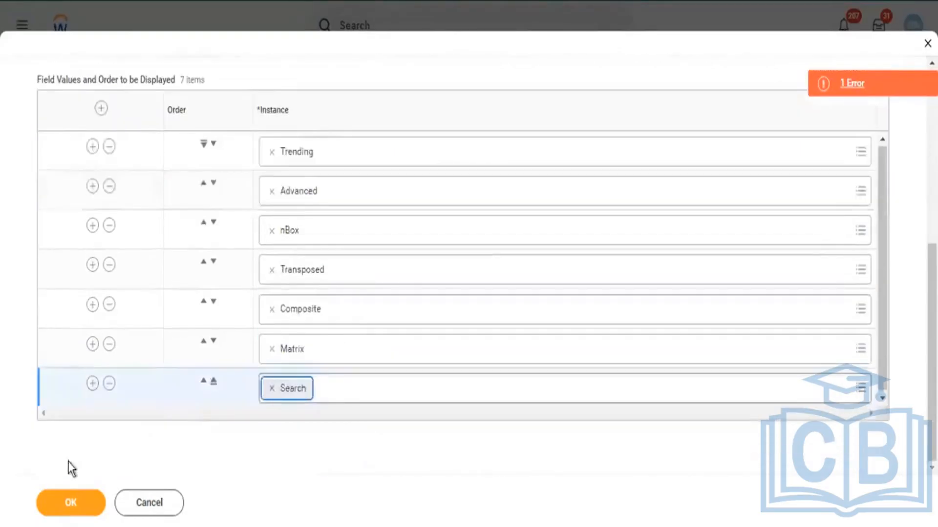
# - Add Simple as the eighth field value and try to save the group
pyautogui.click(92, 384)
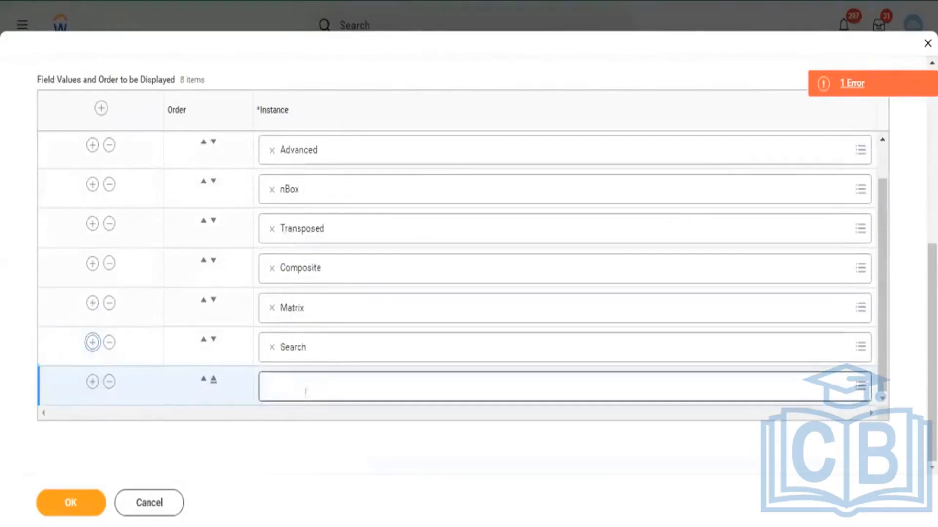
pyautogui.click(302, 312)
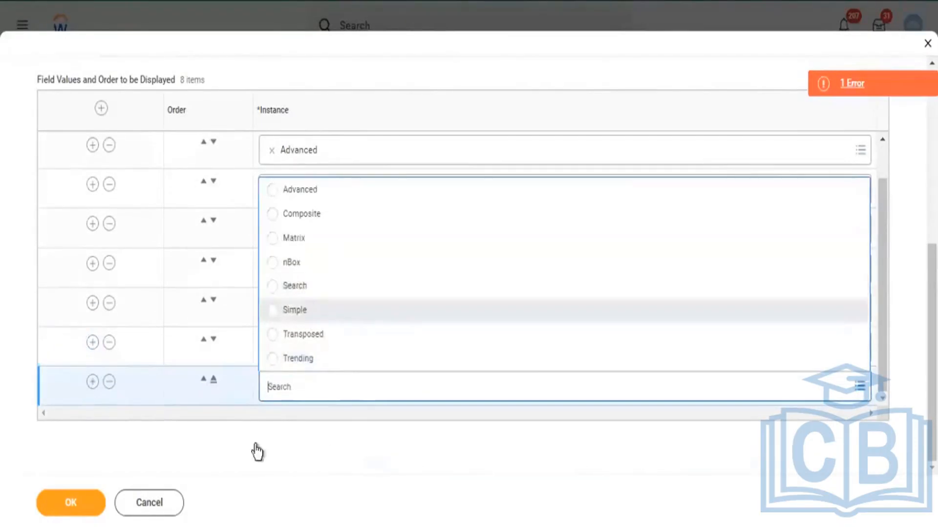
pyautogui.click(44, 510)
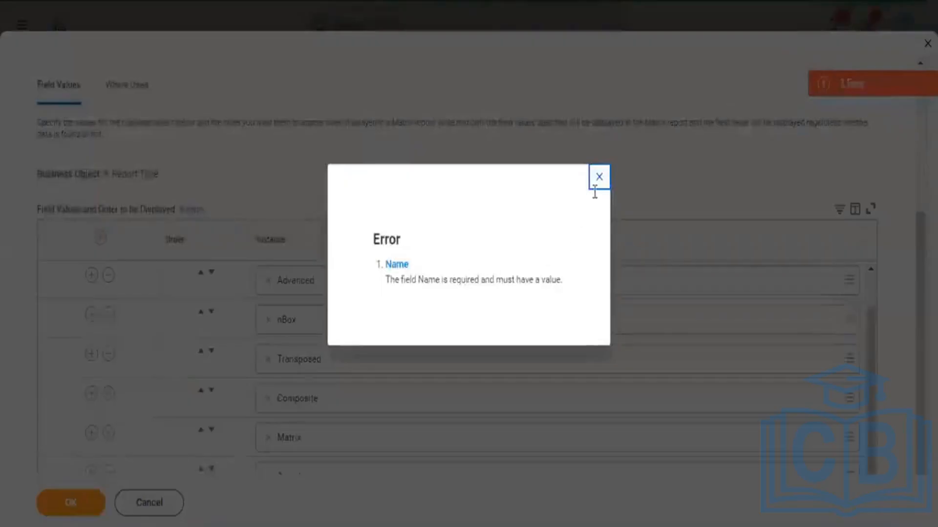
# - Name the field values group Report Order, then save the group and the custom report
pyautogui.click(599, 178)
pyautogui.scroll(5, 373, 230)
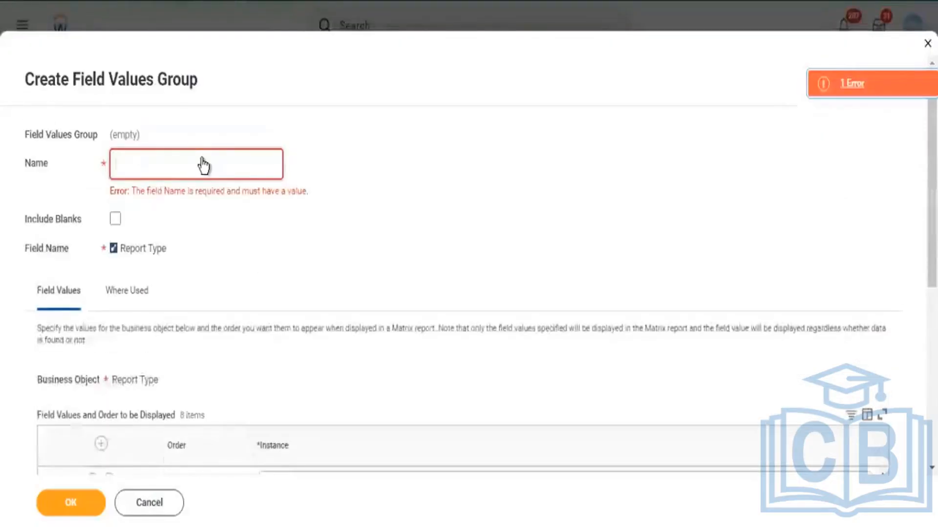
pyautogui.click(204, 165)
pyautogui.write('Report ')
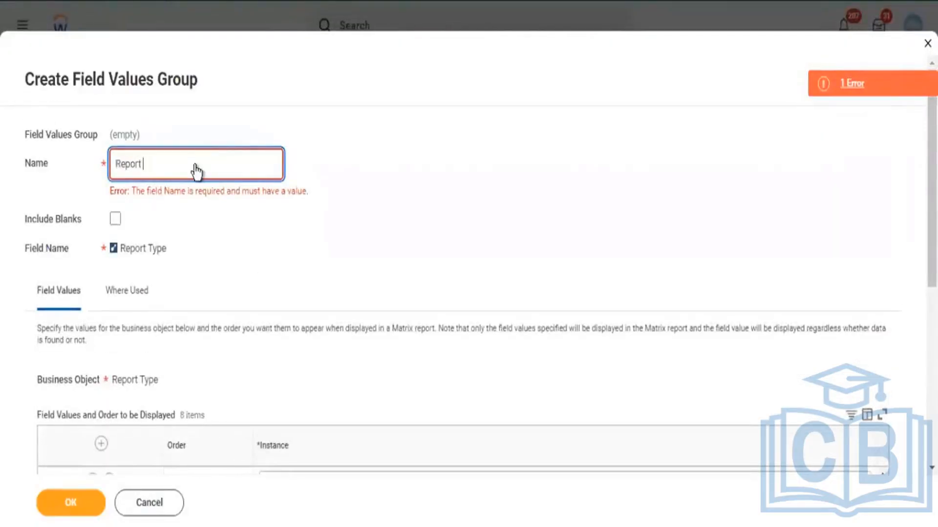
pyautogui.write('Order')
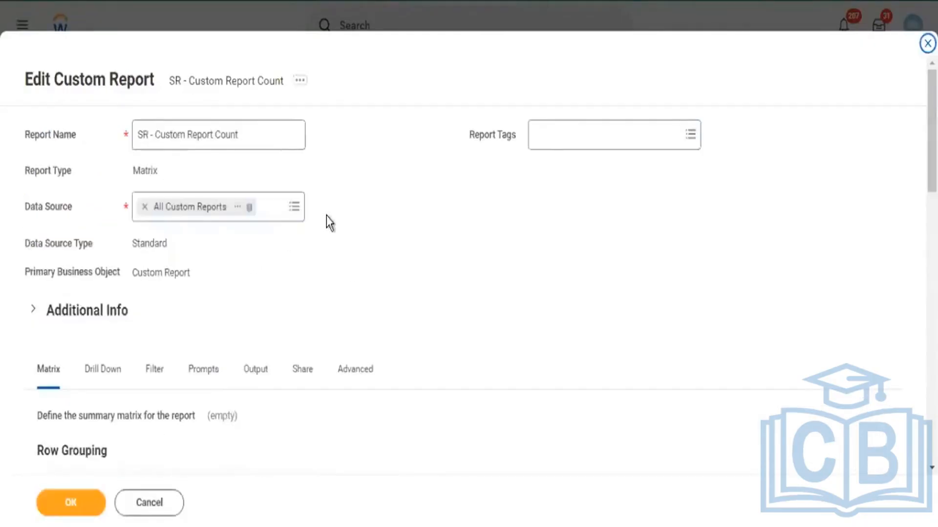
pyautogui.click(57, 514)
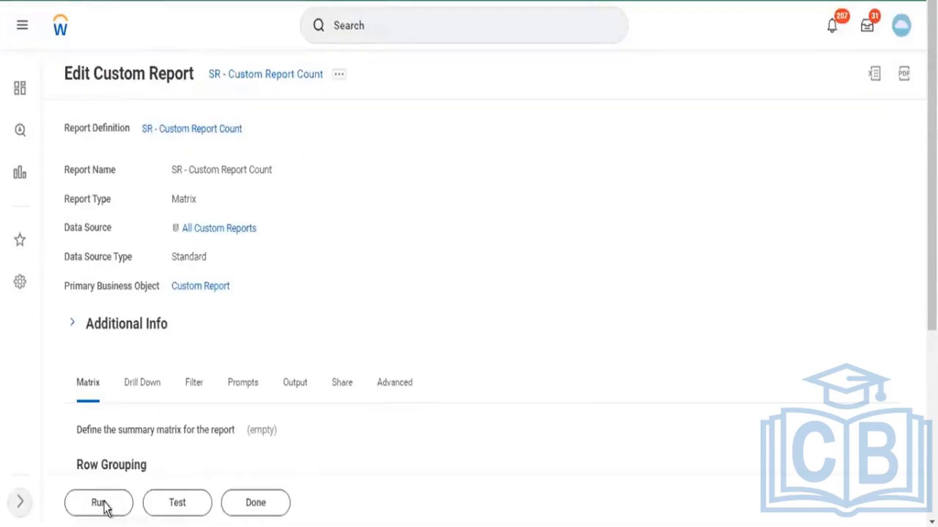
# - Run the report with a run history start date of 01/01/2022 and an end date of 04/10/2022
pyautogui.click(100, 503)
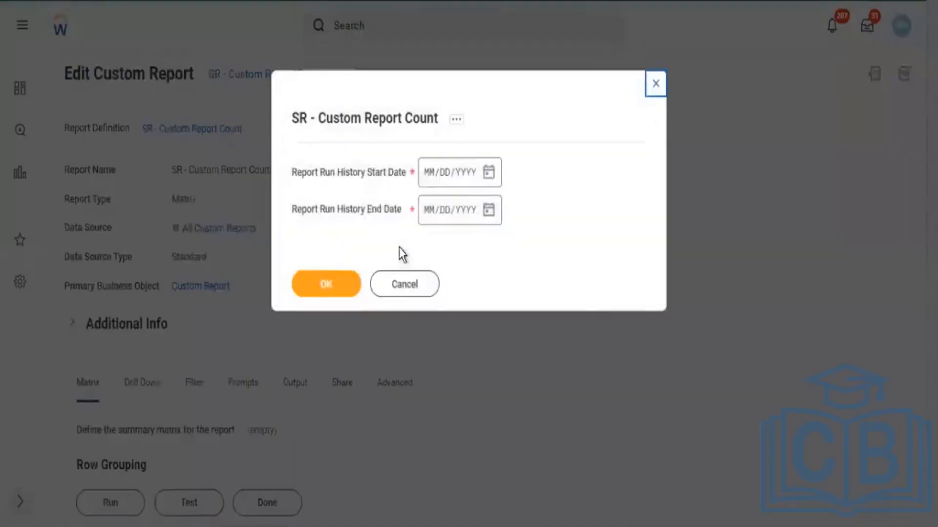
pyautogui.click(488, 211)
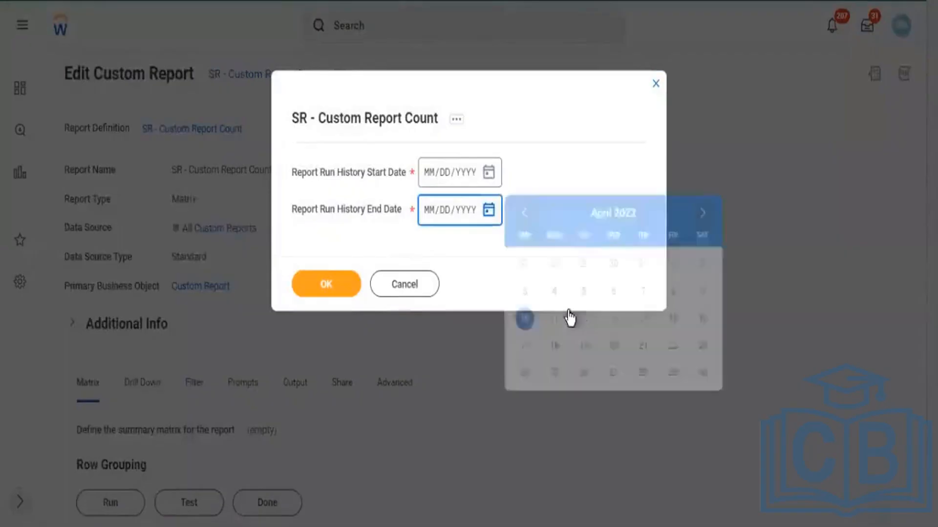
pyautogui.click(523, 319)
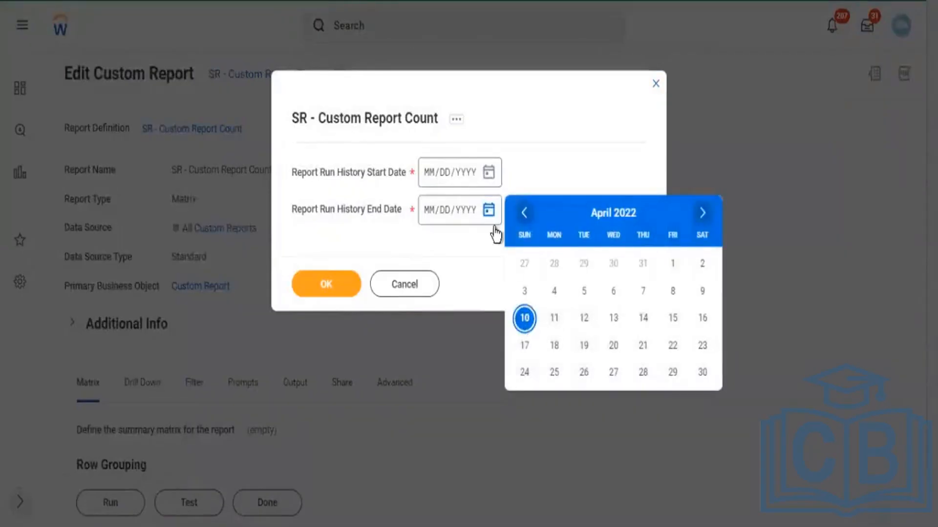
pyautogui.click(433, 178)
pyautogui.write('0401')
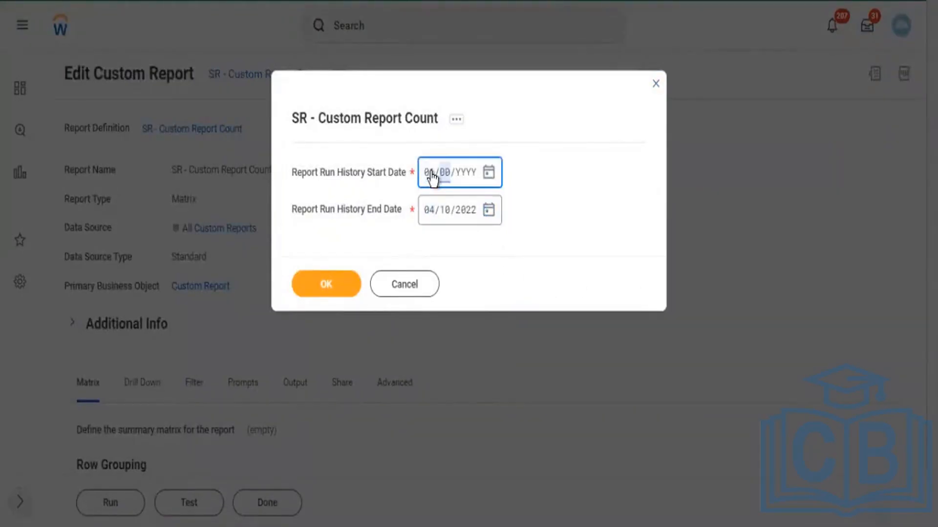
pyautogui.write('2022')
pyautogui.click(334, 295)
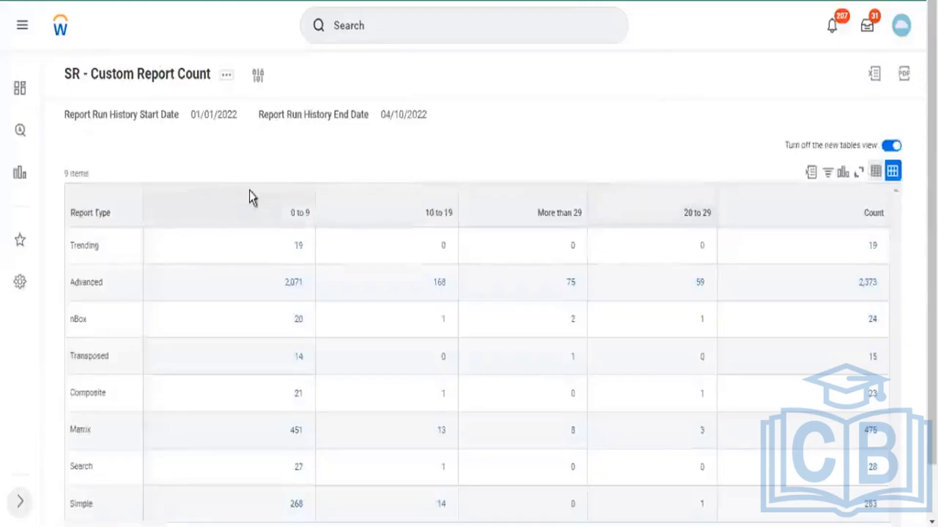
# - Examine the order of the report types in the matrix results
pyautogui.scroll(-1, 94, 200)
pyautogui.moveTo(76, 223); pyautogui.dragTo(90, 221)
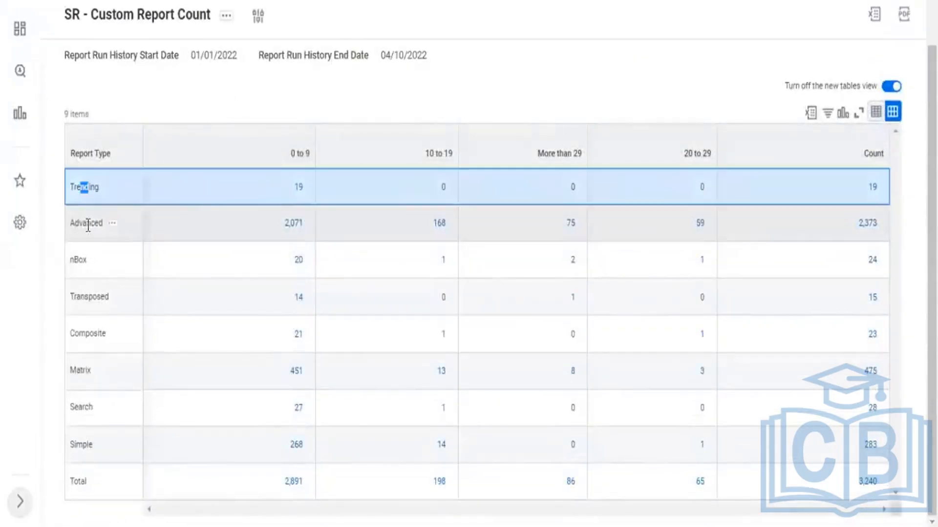
pyautogui.scroll(1, 272, 83)
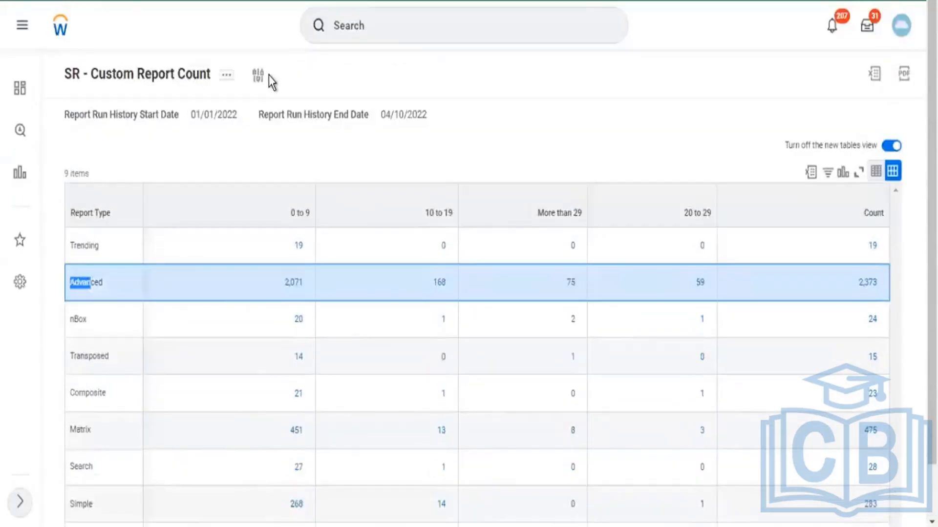
# - Open the SR - Custom Report Count report for editing and check the row sort options for the Length of service grouping in the other report
pyautogui.click(225, 75)
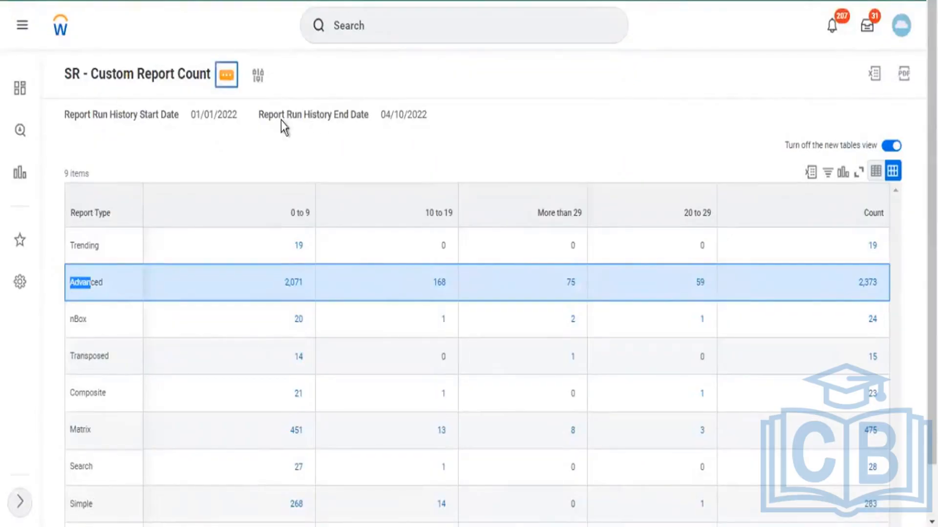
pyautogui.moveTo(328, 121)
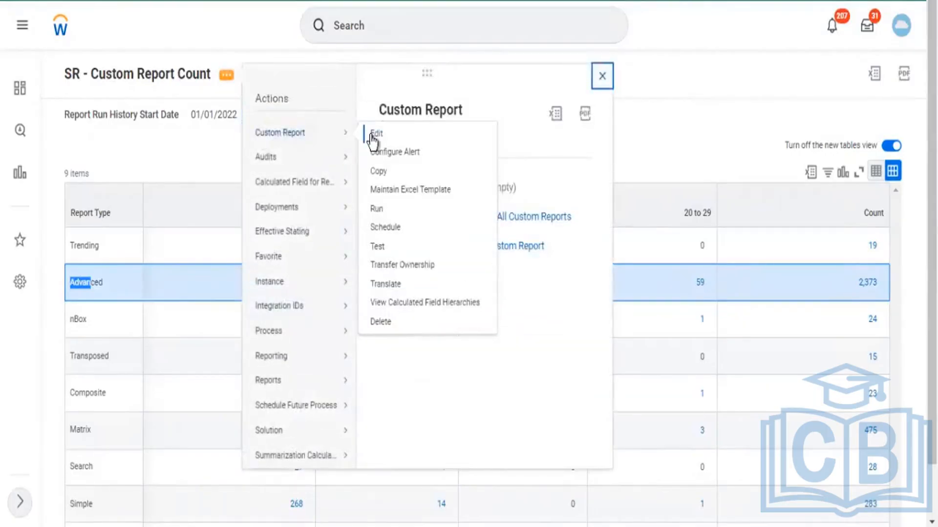
pyautogui.click(644, 138)
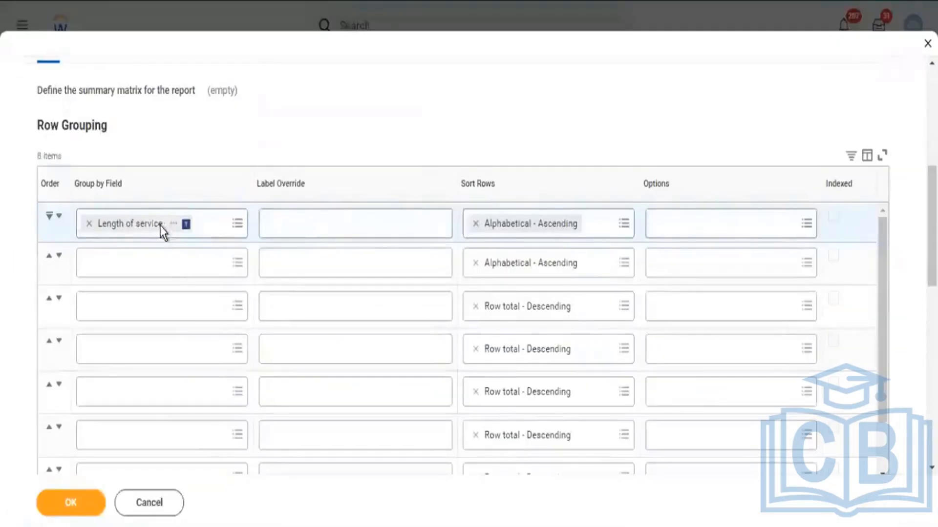
pyautogui.click(625, 224)
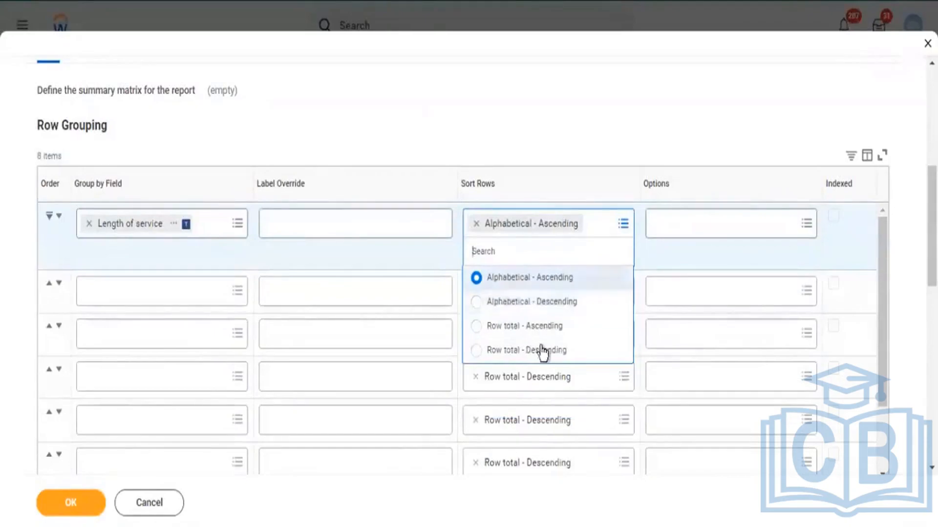
pyautogui.click(531, 92)
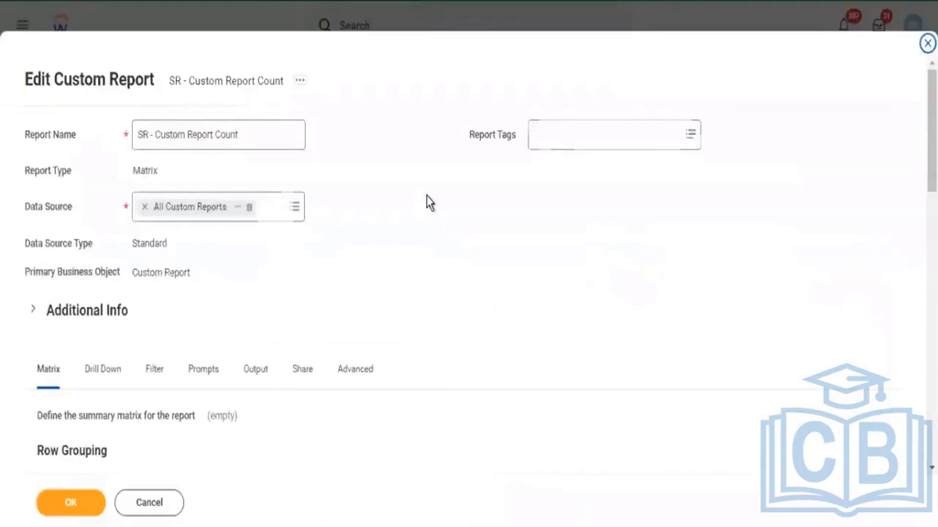
# - Review the row grouping, column grouping and summarization settings of the SR - Custom Report Count report
pyautogui.scroll(-7, 427, 195)
pyautogui.scroll(5, 215, 122)
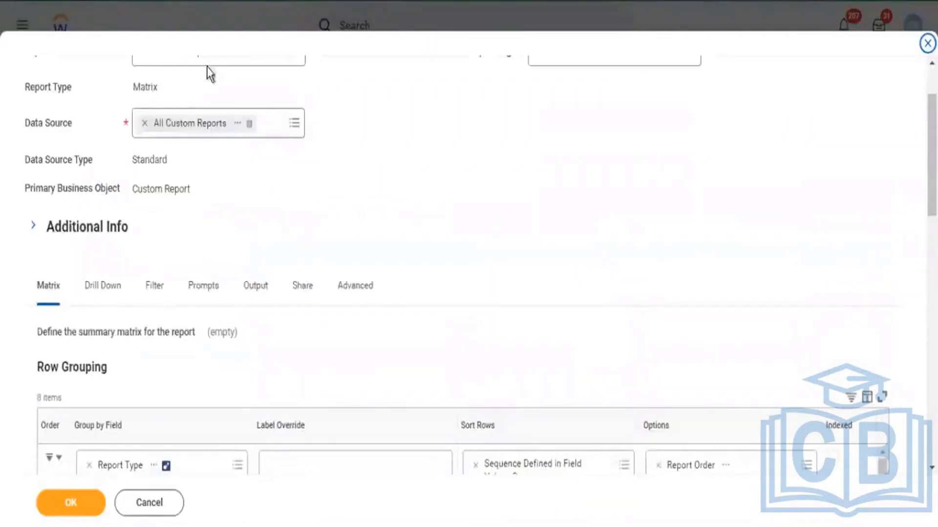
pyautogui.scroll(-3, 323, 157)
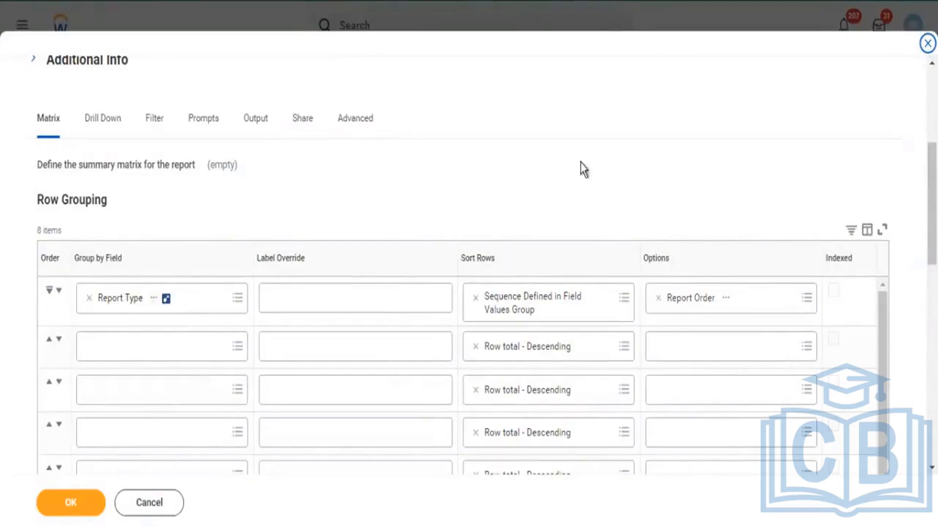
pyautogui.scroll(-7, 581, 171)
pyautogui.scroll(-2, 582, 172)
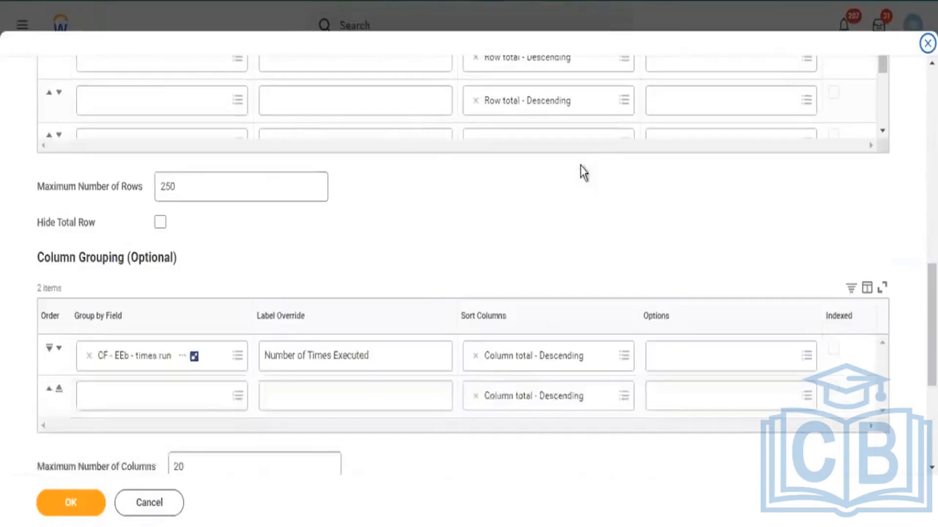
pyautogui.scroll(-4, 583, 172)
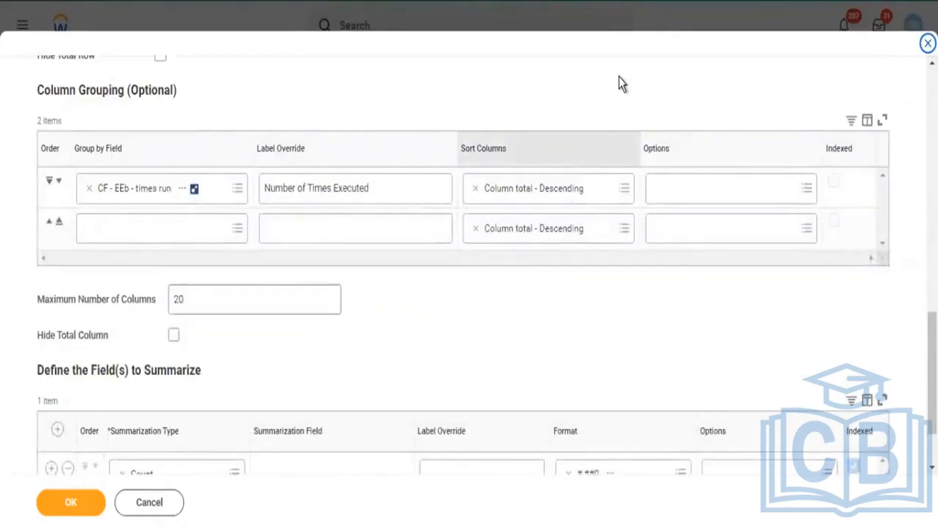
pyautogui.scroll(-2, 622, 82)
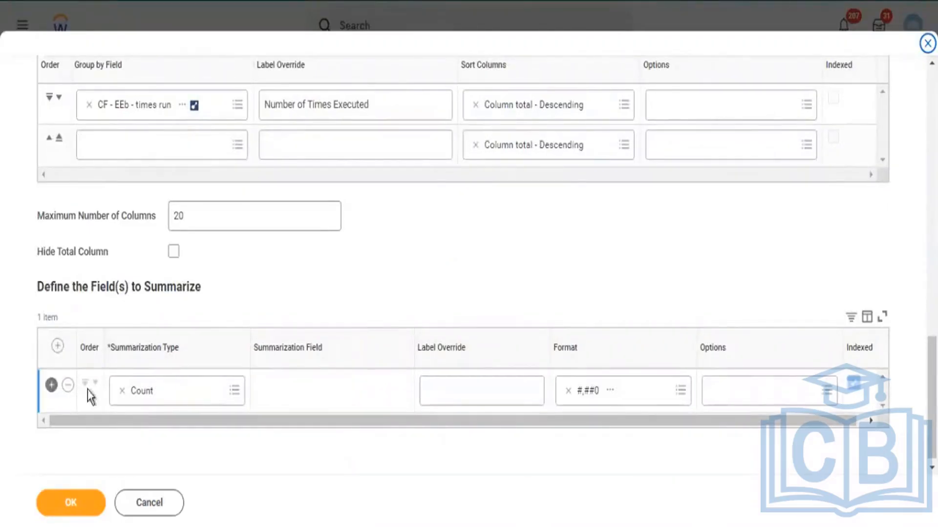
pyautogui.scroll(10, 490, 199)
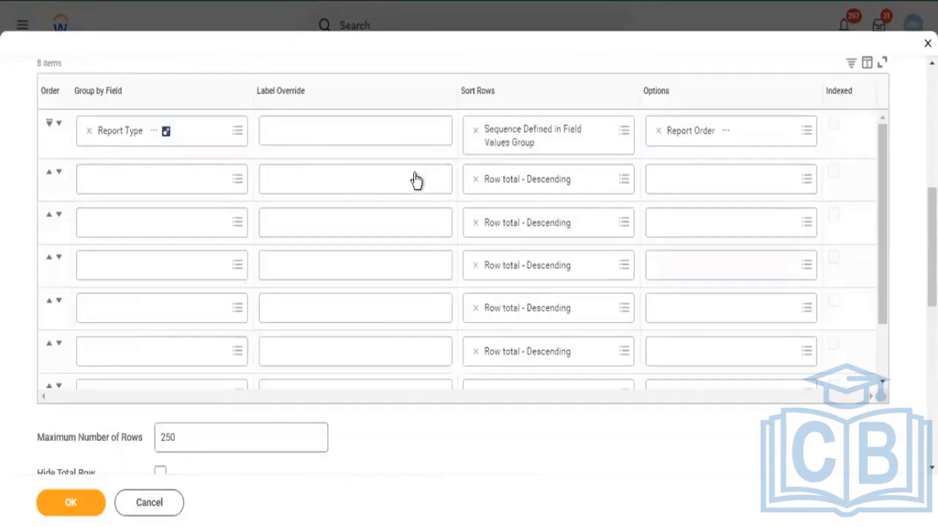
# - Set the Report Type row grouping to sort by Alphabetical - Ascending
pyautogui.click(626, 133)
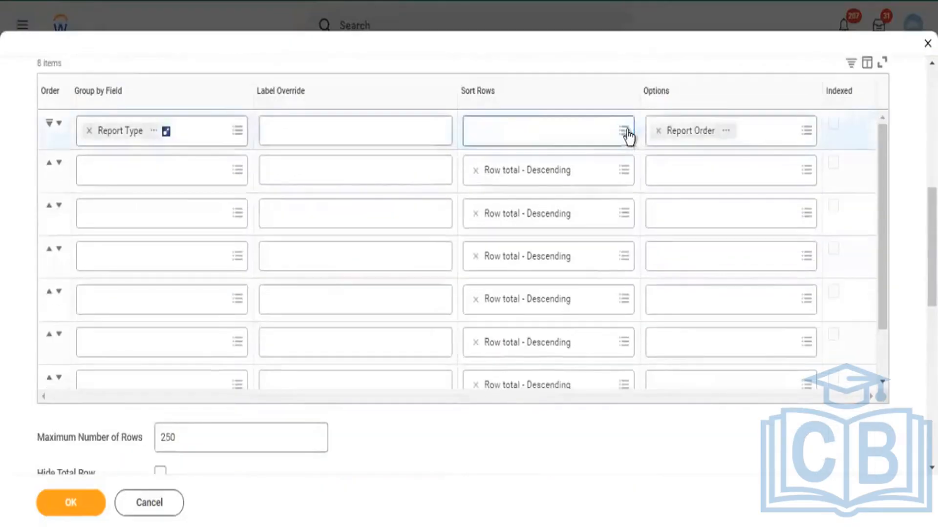
pyautogui.click(626, 131)
pyautogui.click(481, 158)
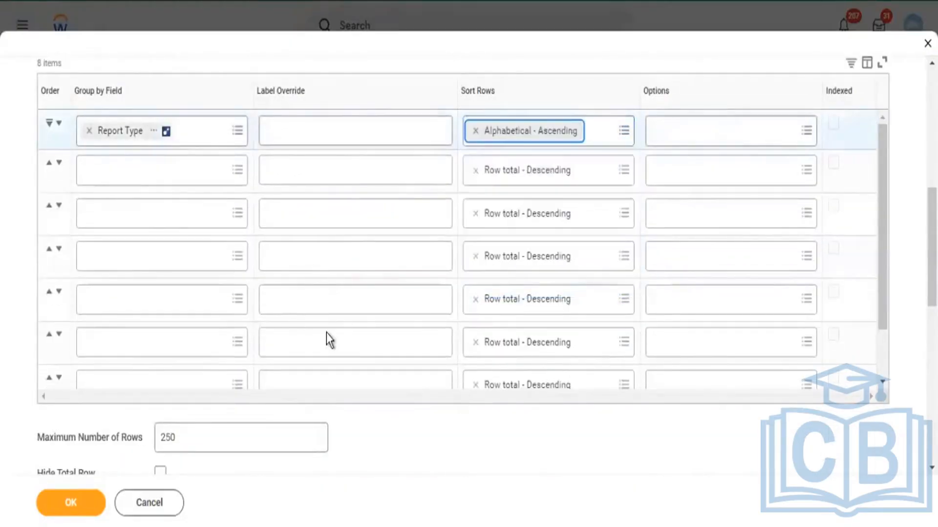
# - Add a second field to summarize with the summarization type Maximum
pyautogui.scroll(-10, 326, 333)
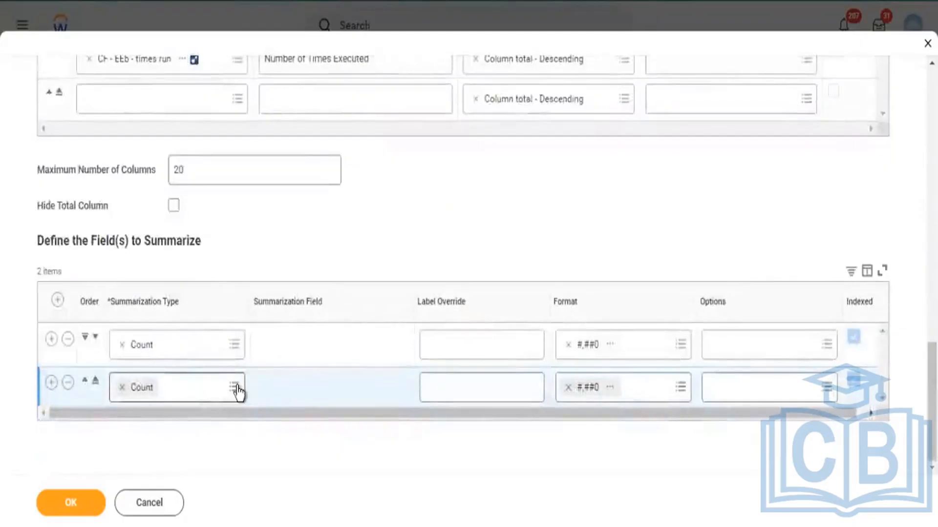
pyautogui.click(234, 389)
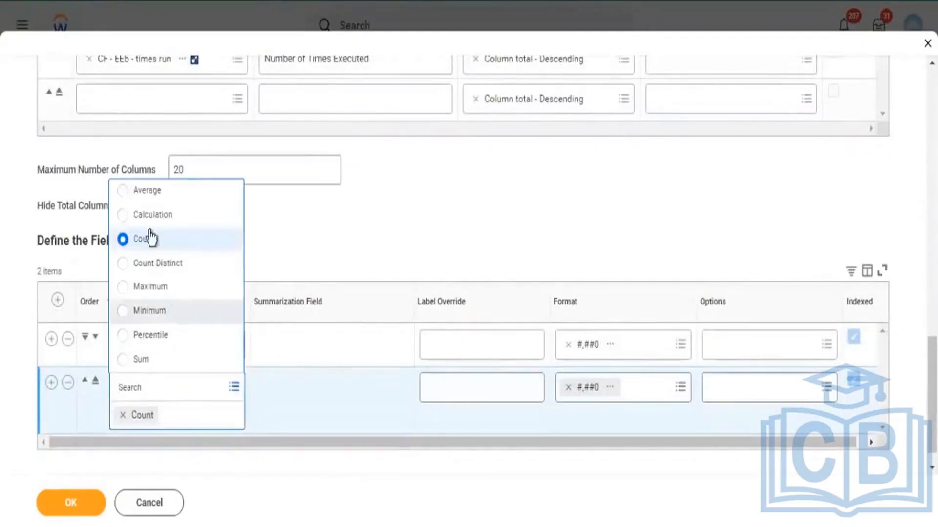
pyautogui.click(157, 288)
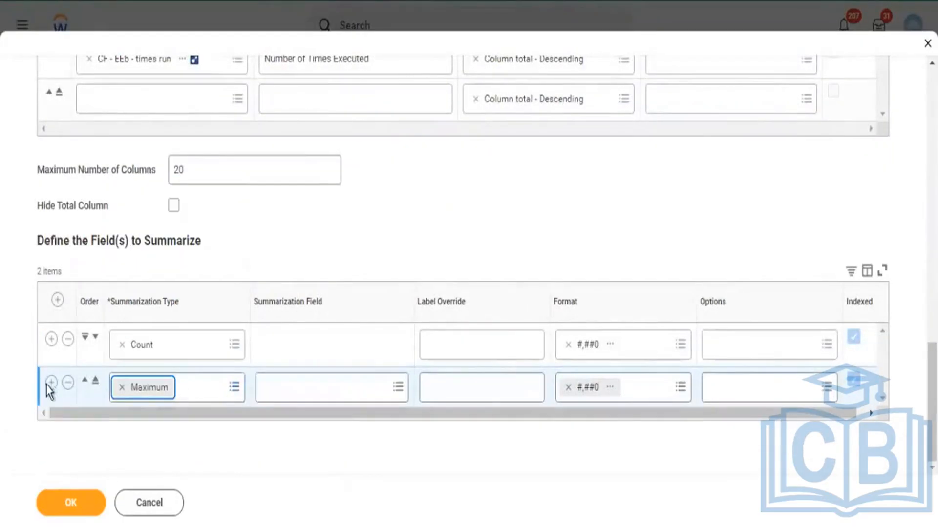
# - Add third and fourth fields to summarize with the summarization types Minimum and Average
pyautogui.click(51, 382)
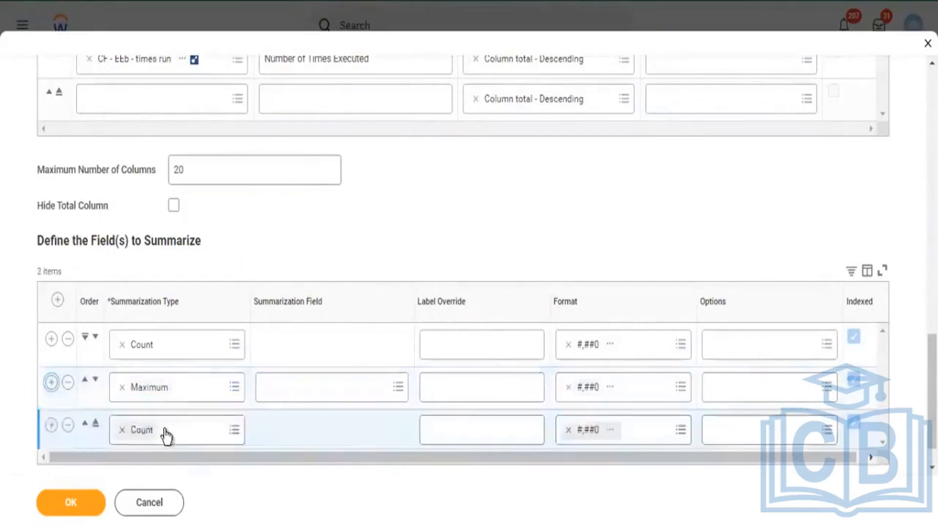
pyautogui.click(171, 428)
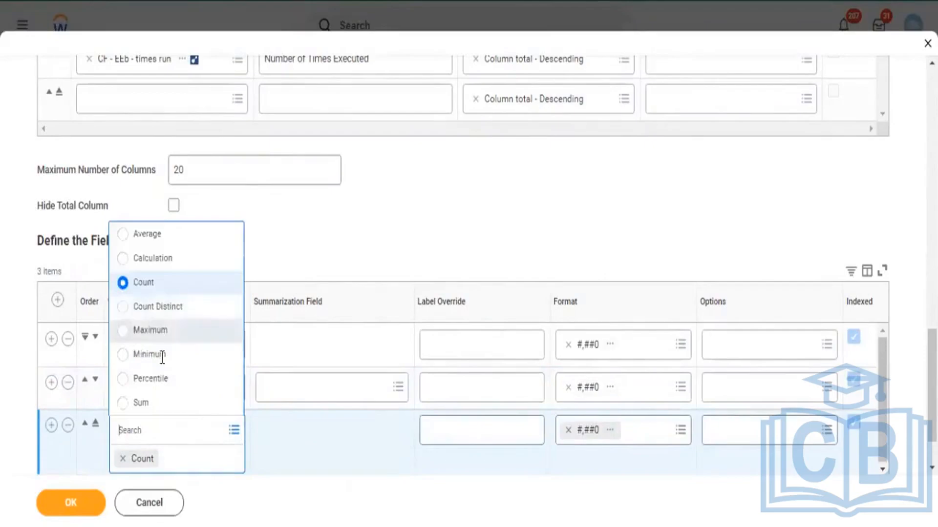
pyautogui.click(161, 354)
pyautogui.scroll(-1, 59, 435)
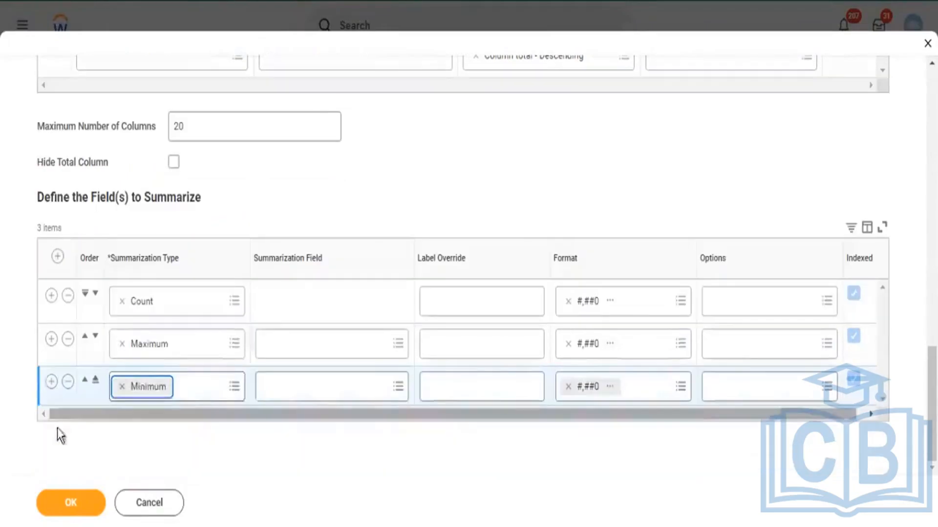
pyautogui.click(51, 382)
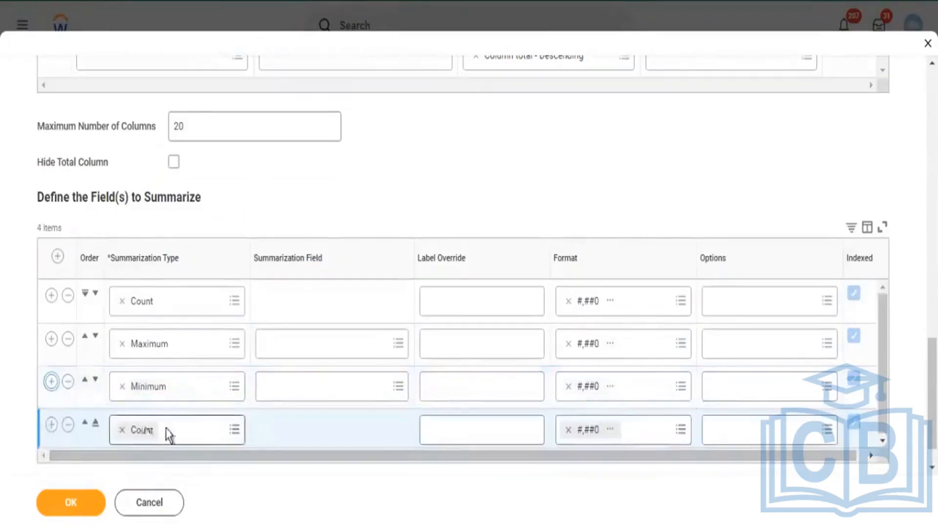
pyautogui.click(166, 428)
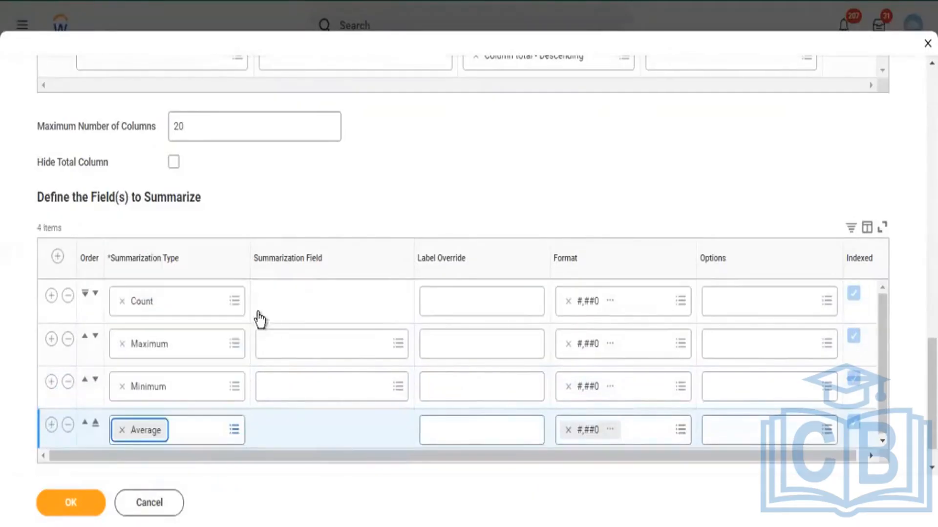
# - Set the Maximum row's summarization field to Number of Times Executed and copy the field name
pyautogui.click(317, 345)
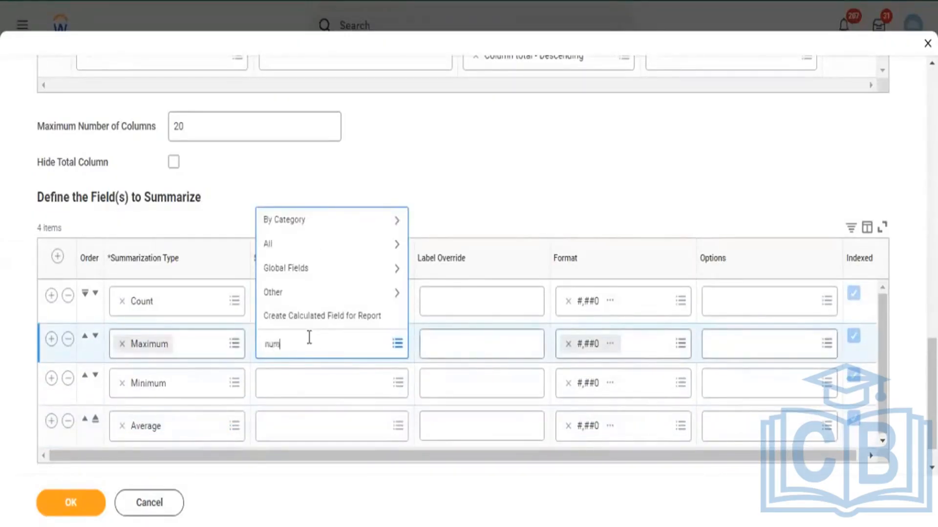
pyautogui.write('number of time')
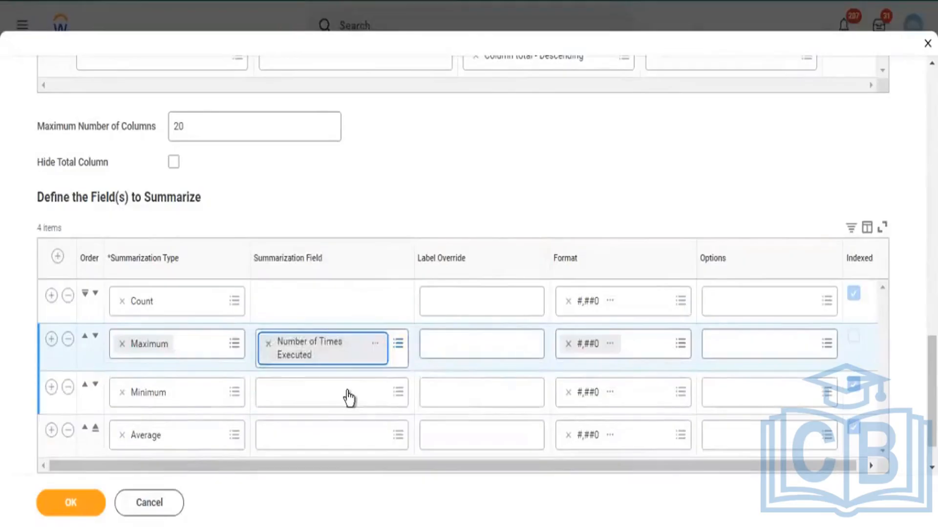
pyautogui.click(375, 343)
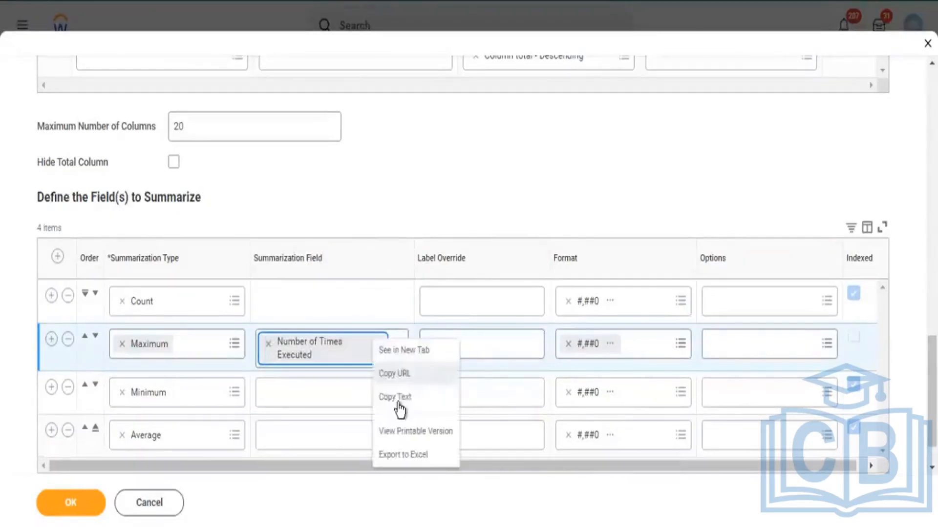
pyautogui.click(399, 409)
# - Set the summarization field of the Minimum and Average rows to Number of Times Executed and save the report definition
pyautogui.click(329, 398)
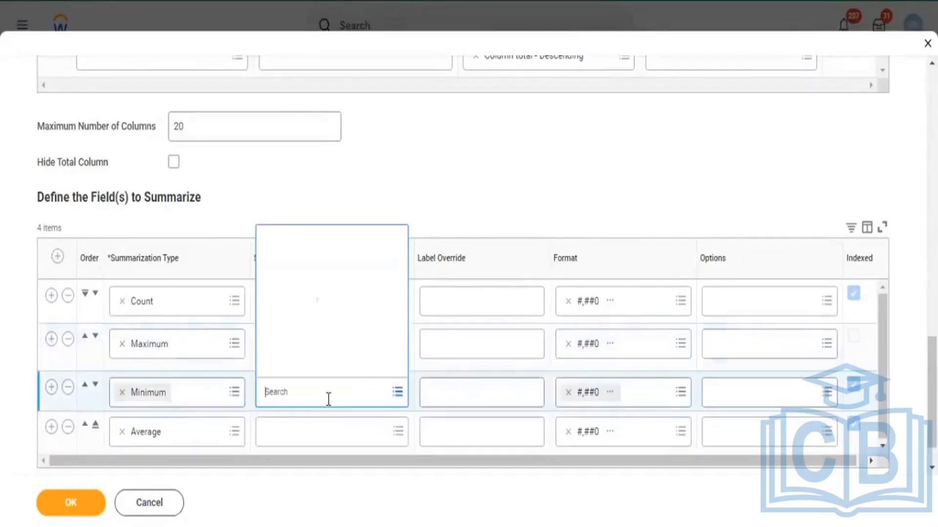
pyautogui.write('Number of Times Executed')
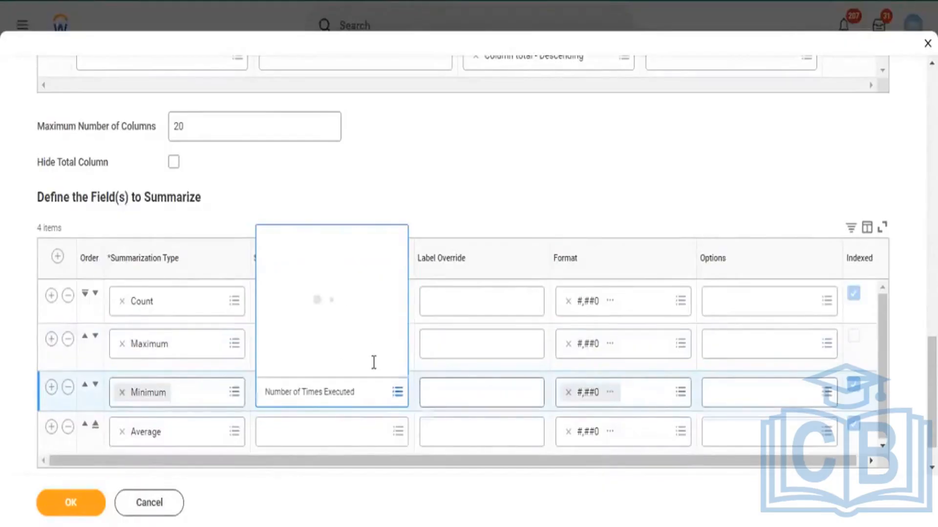
pyautogui.press('Return')
pyautogui.click(295, 448)
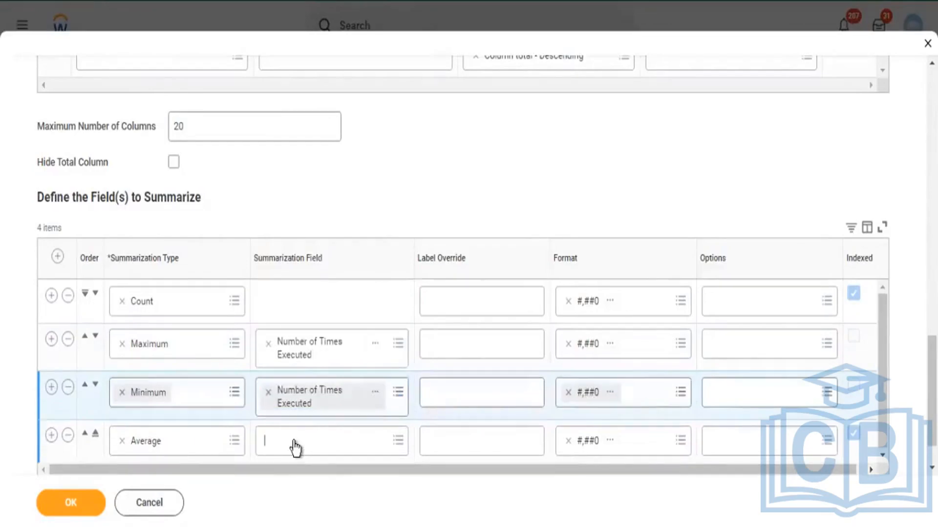
pyautogui.write('Number of Times Executed')
pyautogui.press('Return')
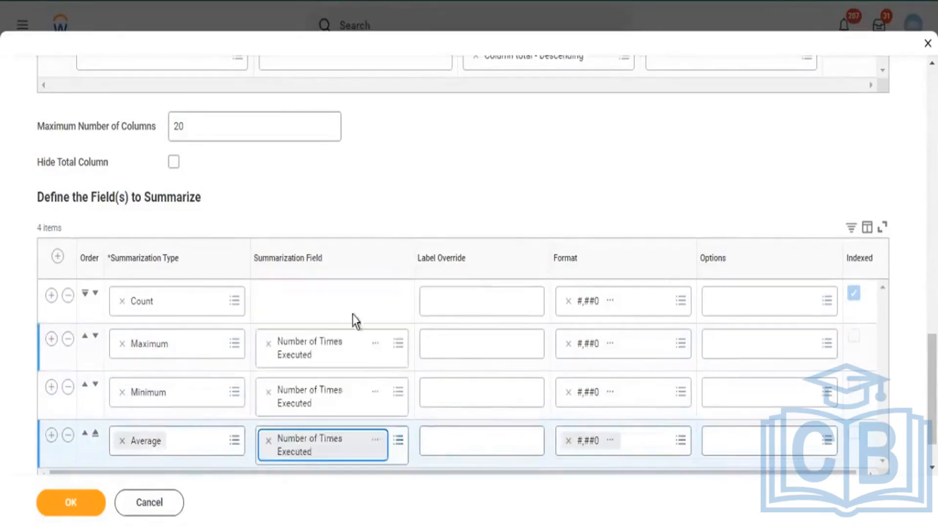
pyautogui.scroll(6, 421, 199)
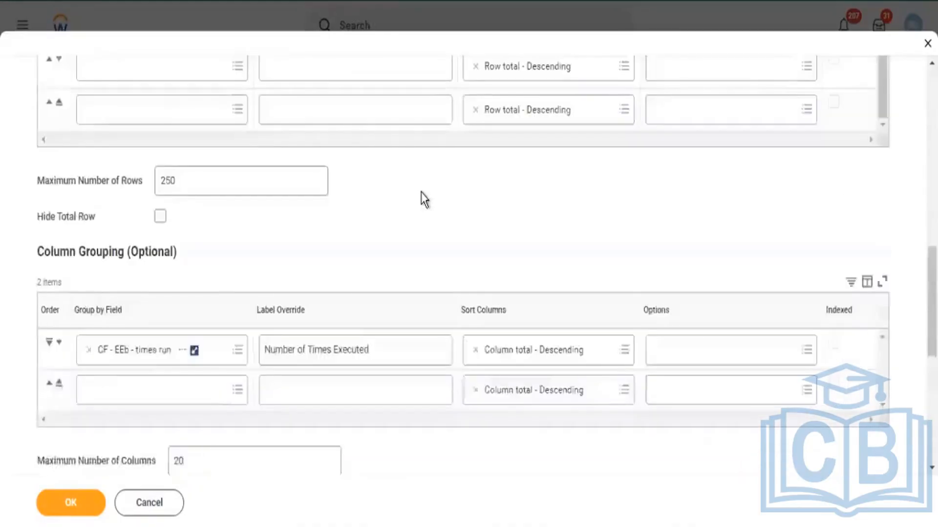
pyautogui.click(81, 500)
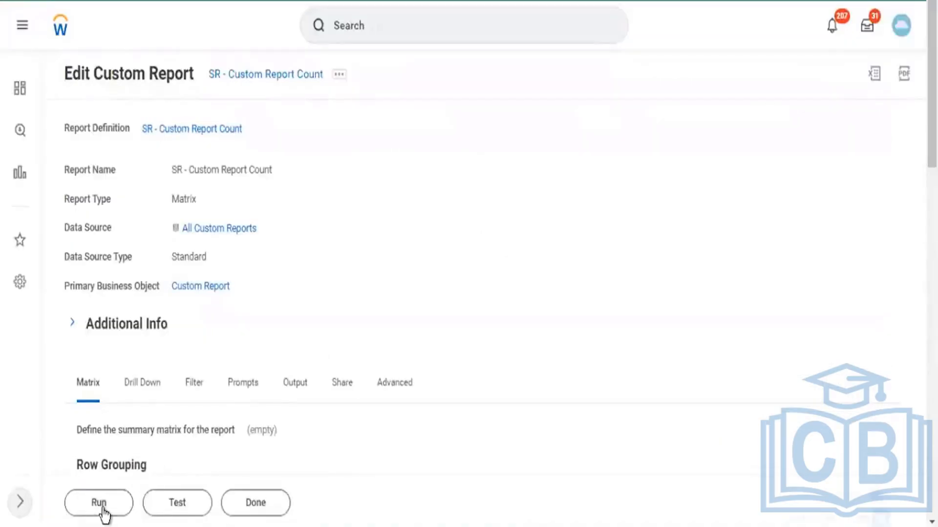
# - Run the report with a run history start date of 01/01/2022 and end date of 04/10/2022
pyautogui.click(99, 506)
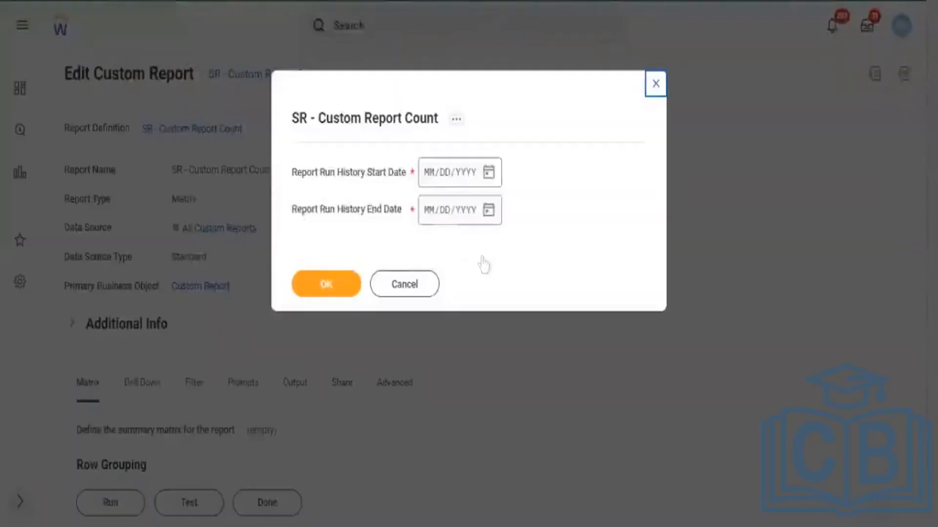
pyautogui.click(479, 218)
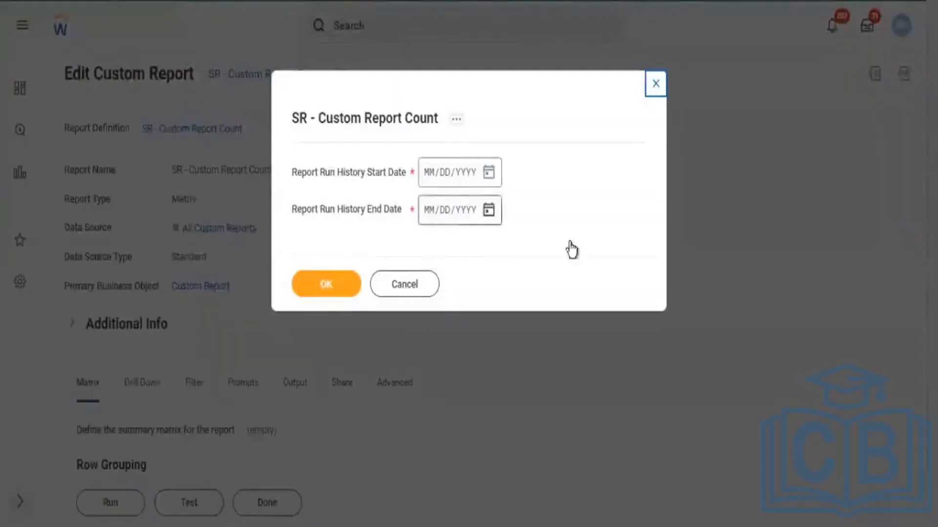
pyautogui.click(524, 319)
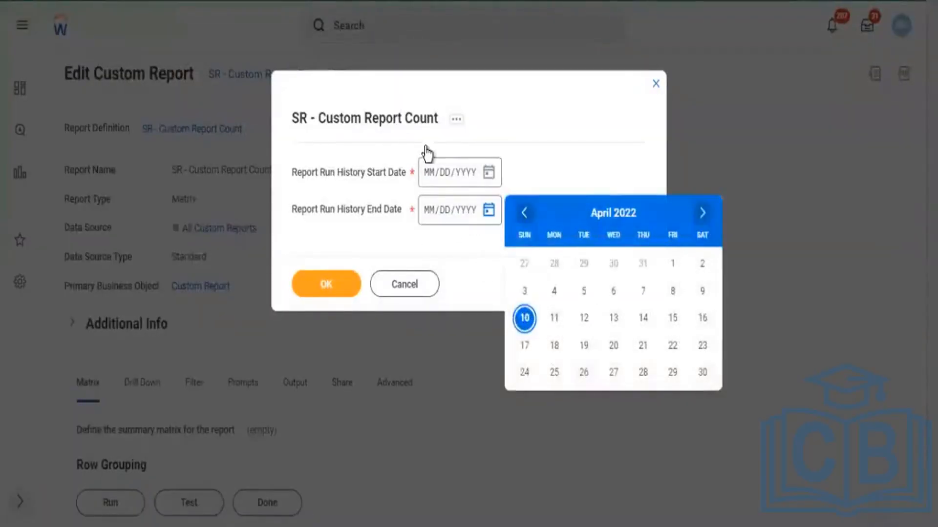
pyautogui.click(429, 178)
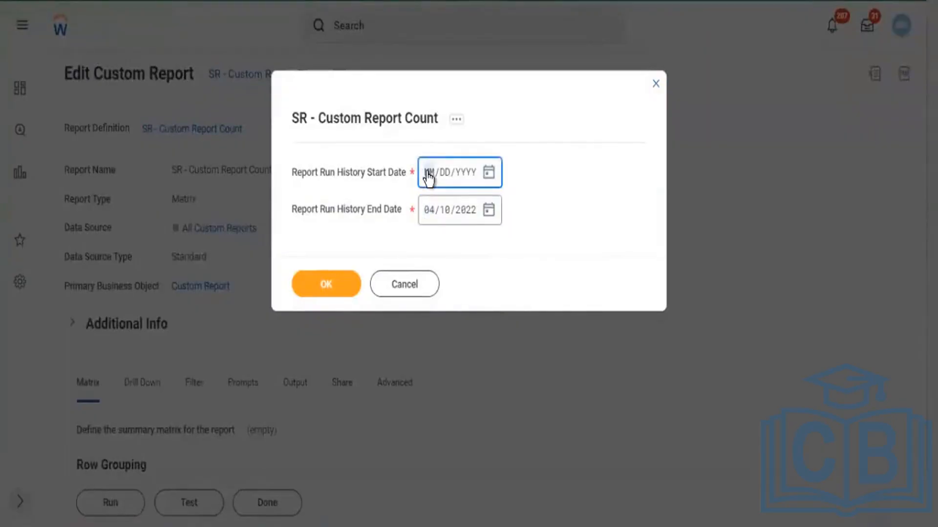
pyautogui.write('010122')
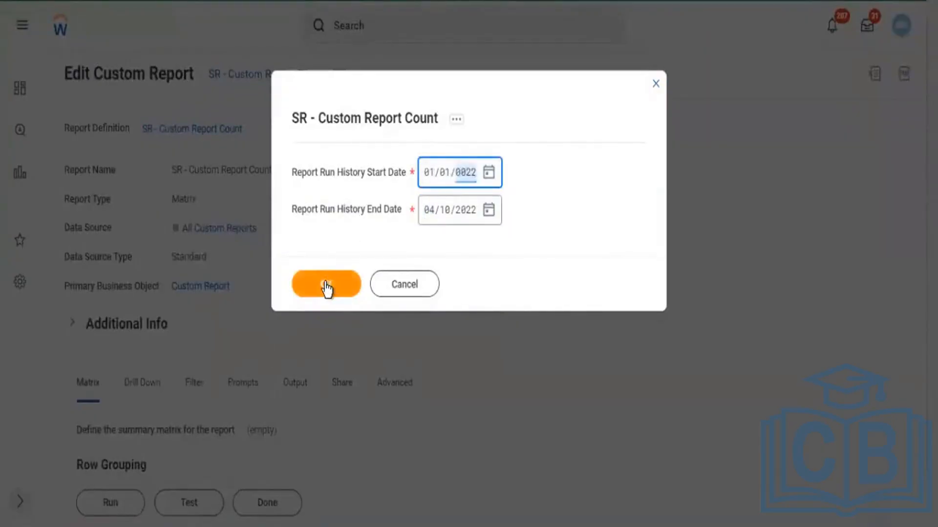
pyautogui.click(326, 288)
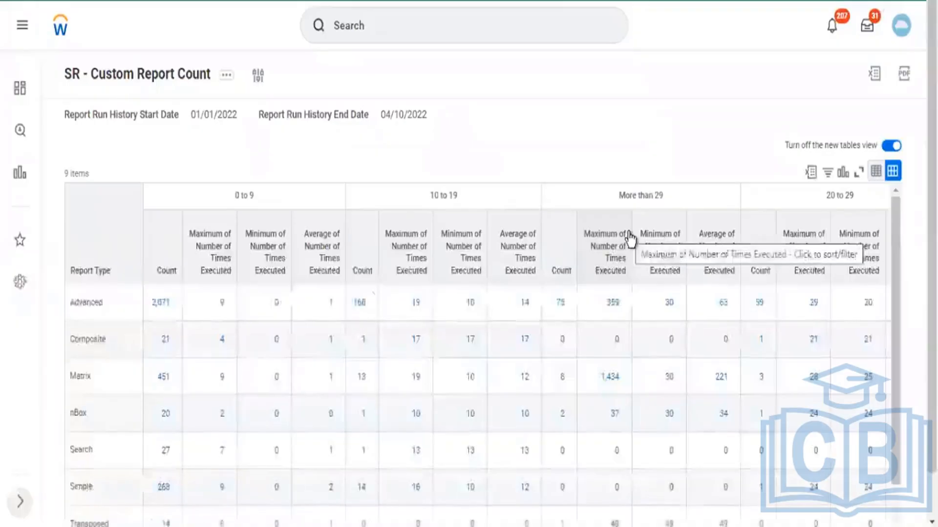
# - Compare the range-grouped report results with the earlier output that has a separate column for each execution count
pyautogui.scroll(-1, 593, 206)
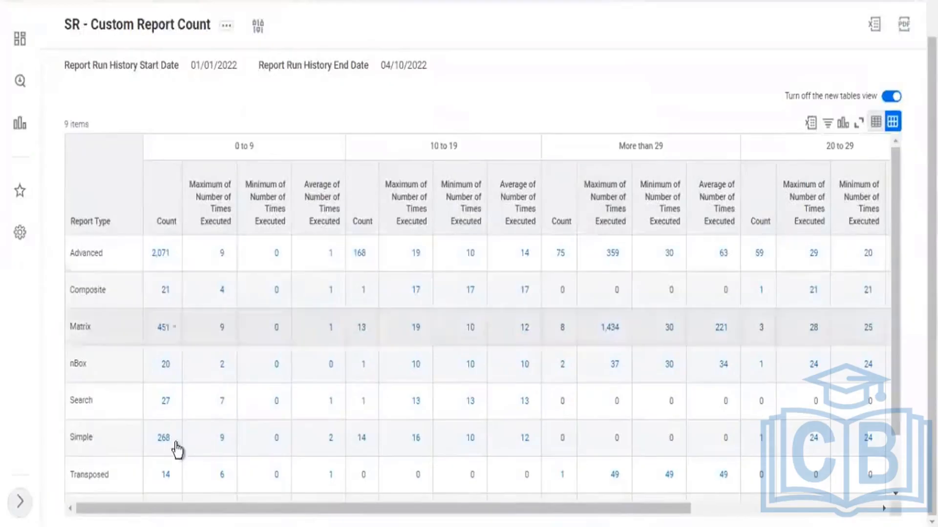
pyautogui.scroll(-2, 181, 476)
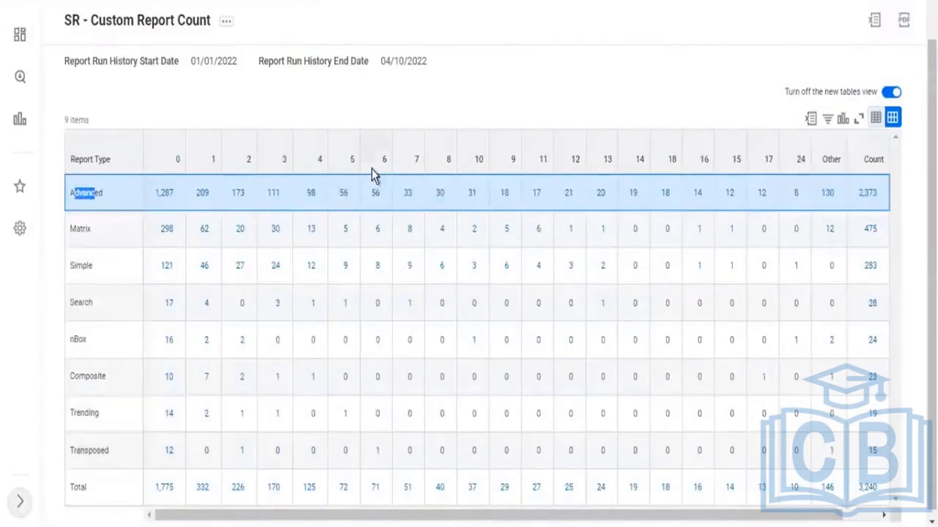
pyautogui.click(383, 167)
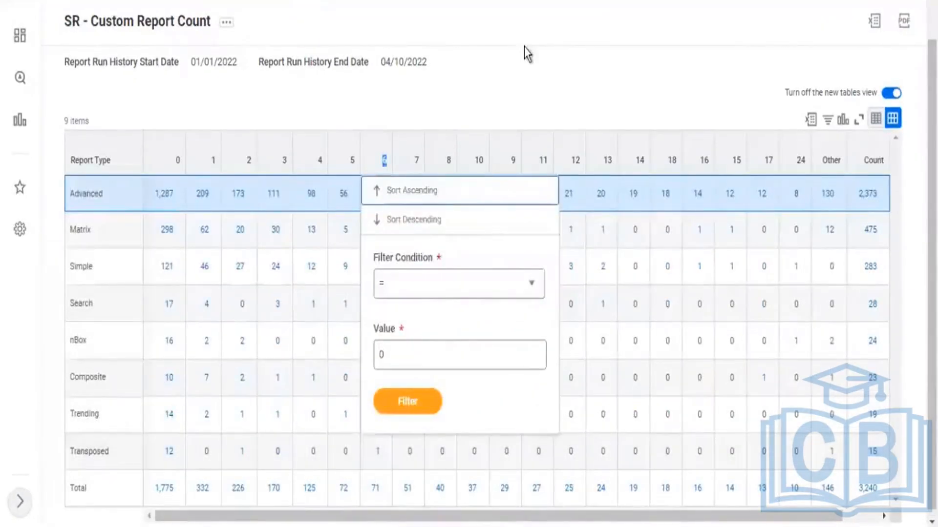
pyautogui.click(524, 47)
pyautogui.doubleClick(383, 163)
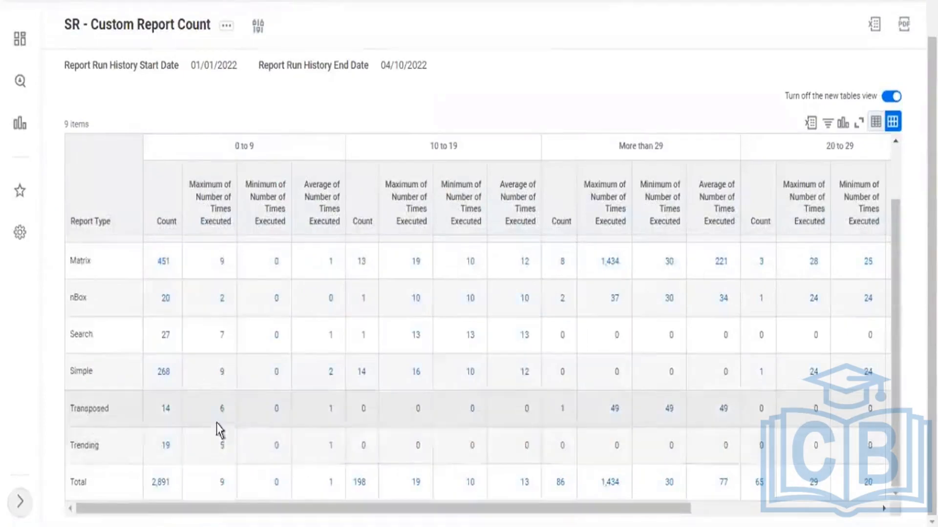
# - Drill into the Transposed row's Maximum of Number of Times Executed for 0 to 9 and inspect the Compare Talent by Organization values
pyautogui.moveTo(96, 410); pyautogui.dragTo(220, 416)
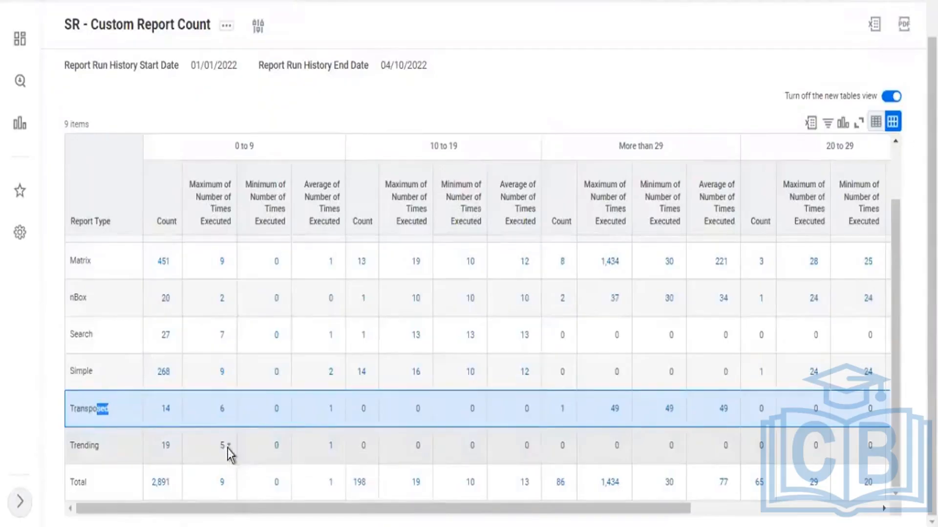
pyautogui.click(220, 408)
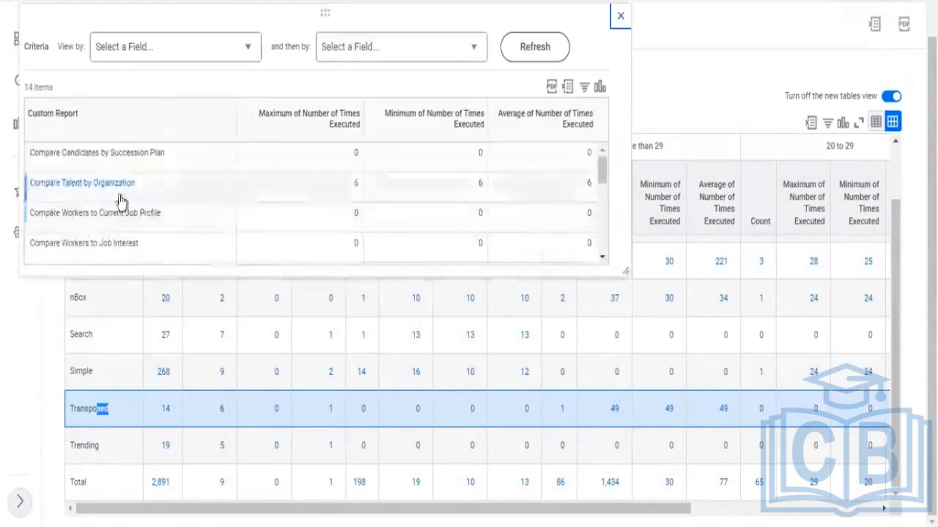
pyautogui.moveTo(703, 393); pyautogui.dragTo(727, 426)
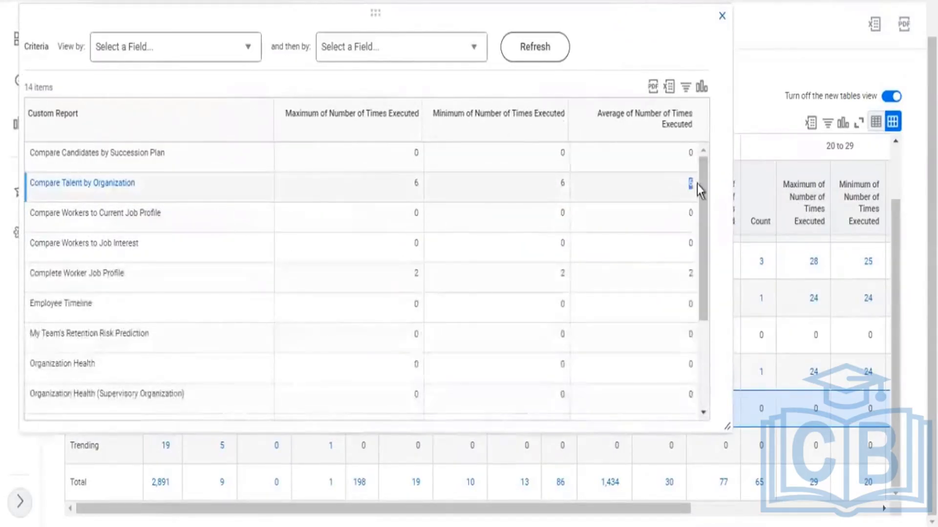
pyautogui.click(695, 185)
pyautogui.click(420, 184)
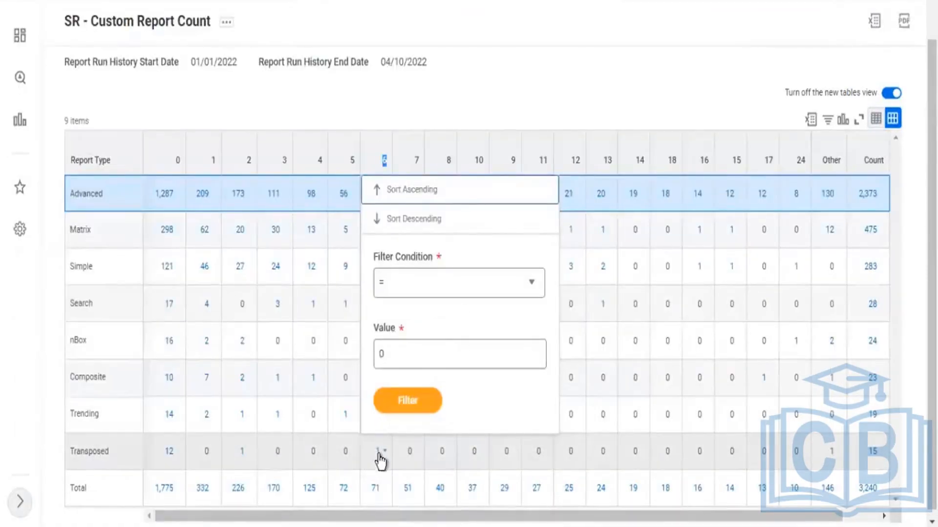
# - Drill into the Transposed count under column 6 in the earlier output, and close the drill-down windows of both outputs
pyautogui.click(379, 453)
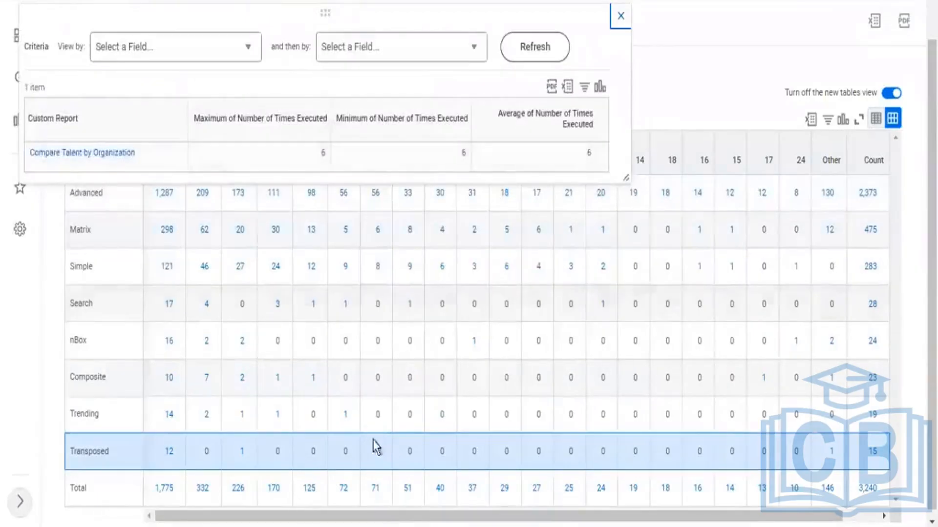
pyautogui.click(619, 19)
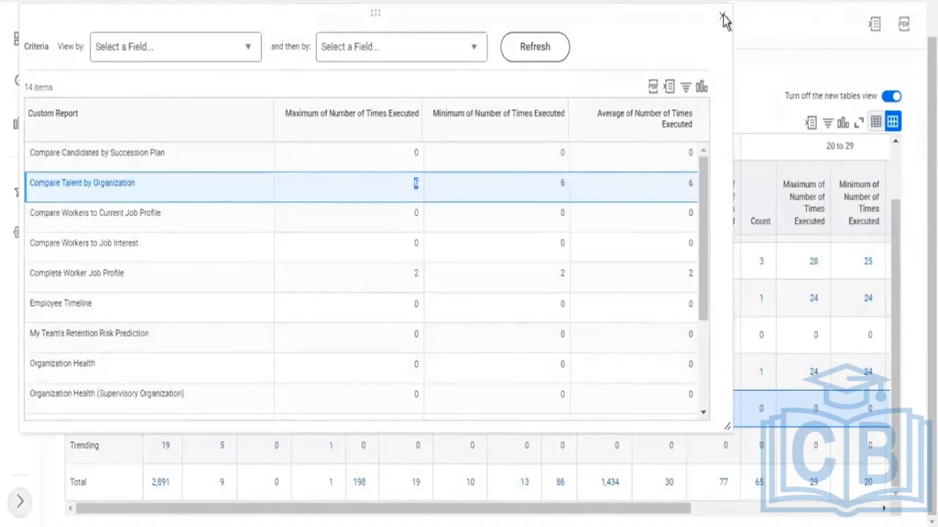
pyautogui.click(722, 16)
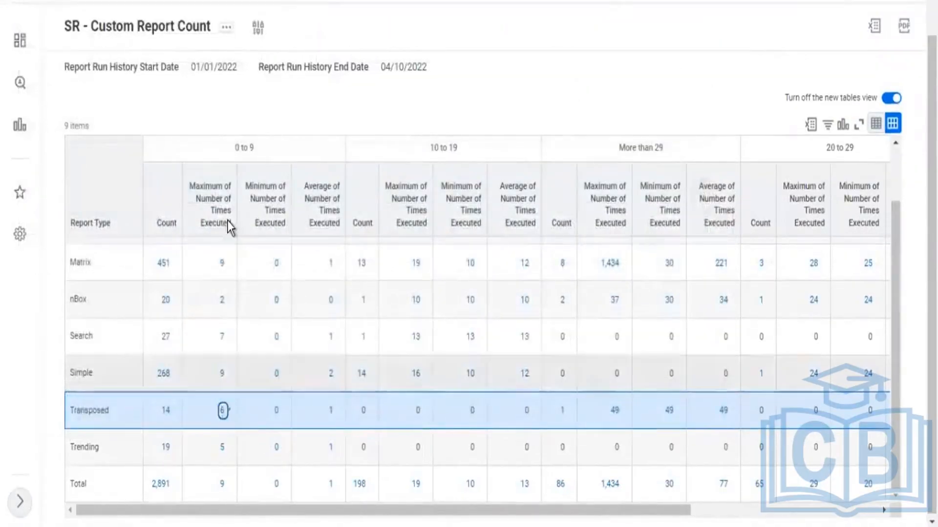
# - Examine the report's maximum, minimum and average columns, its Report Type rows and the 0 to 9 and More than 29 column groups
pyautogui.moveTo(205, 187); pyautogui.dragTo(230, 225)
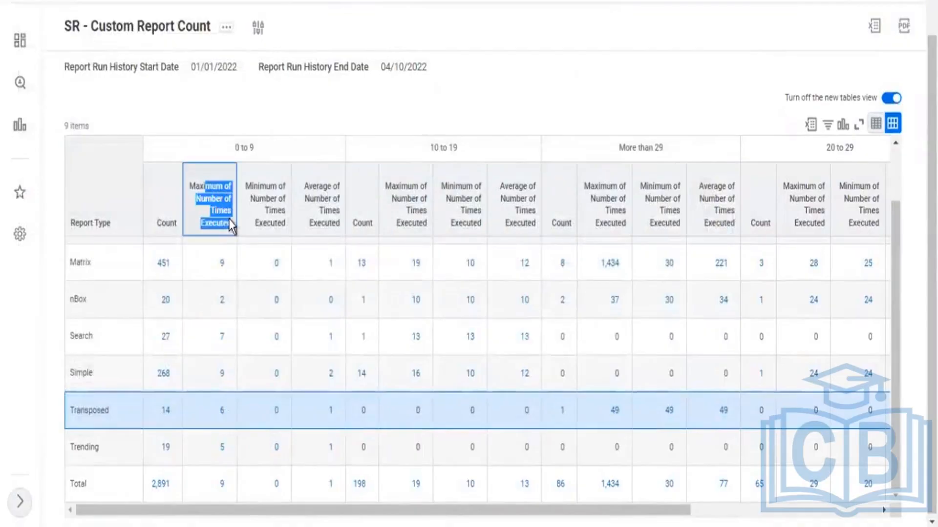
pyautogui.moveTo(254, 187); pyautogui.dragTo(270, 220)
pyautogui.moveTo(323, 189); pyautogui.dragTo(326, 224)
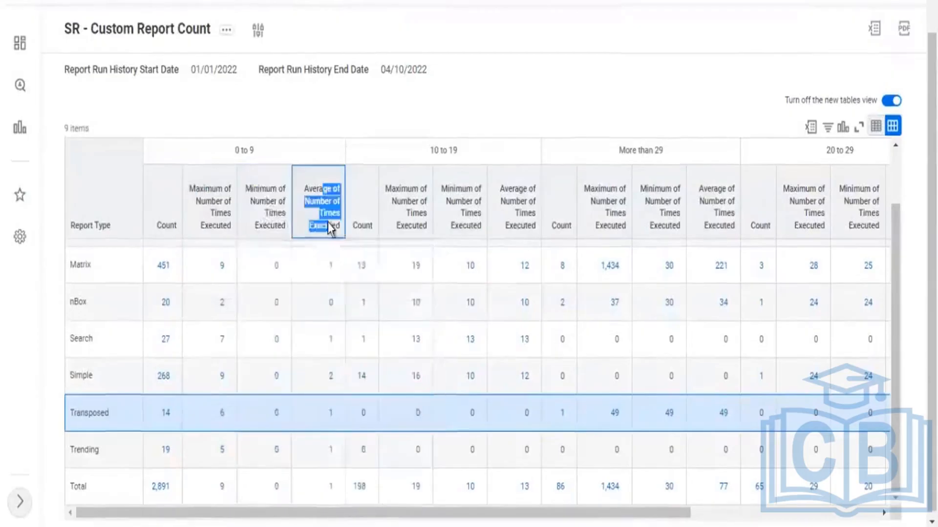
pyautogui.click(535, 95)
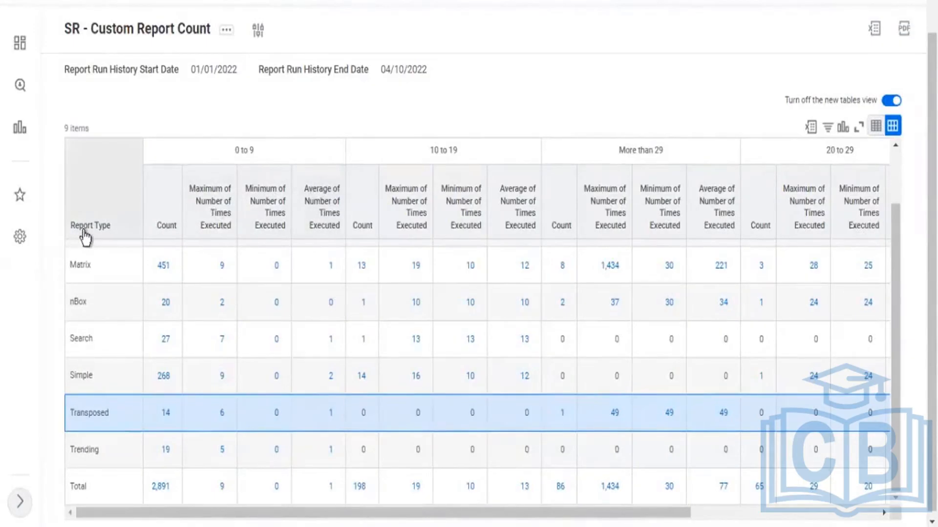
pyautogui.click(124, 228)
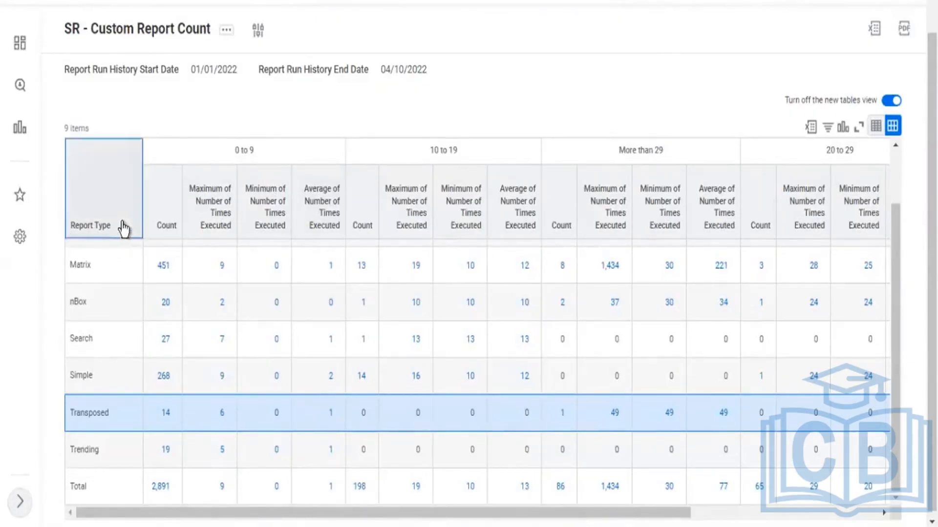
pyautogui.click(241, 150)
pyautogui.doubleClick(241, 151)
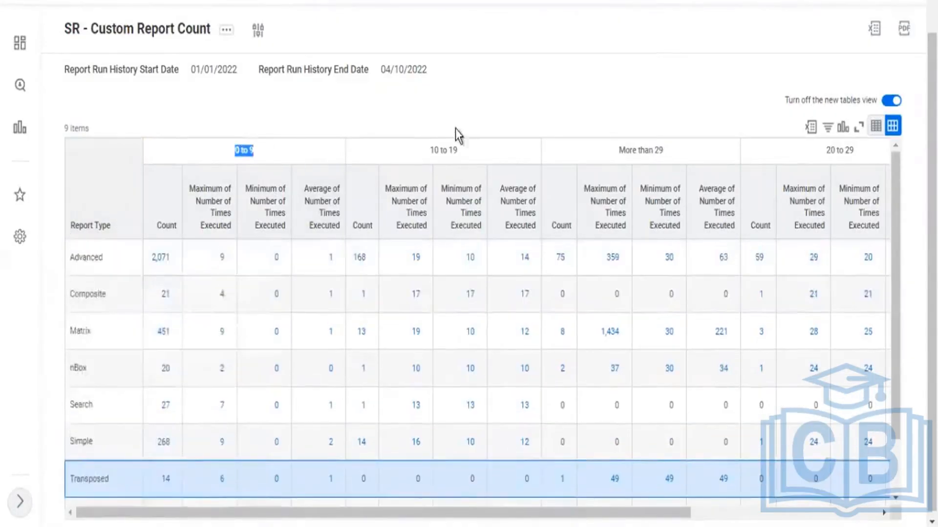
pyautogui.scroll(-3, 390, 242)
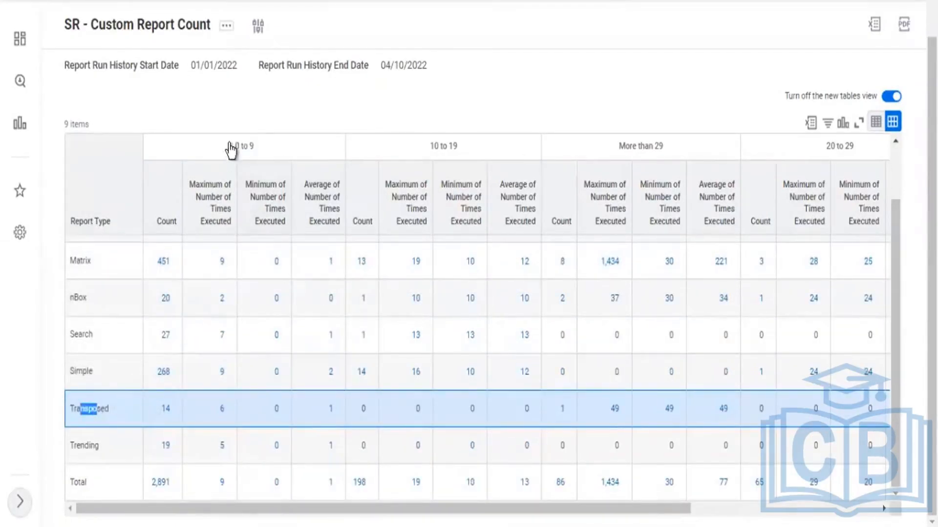
pyautogui.tripleClick(260, 145)
pyautogui.scroll(3, 260, 145)
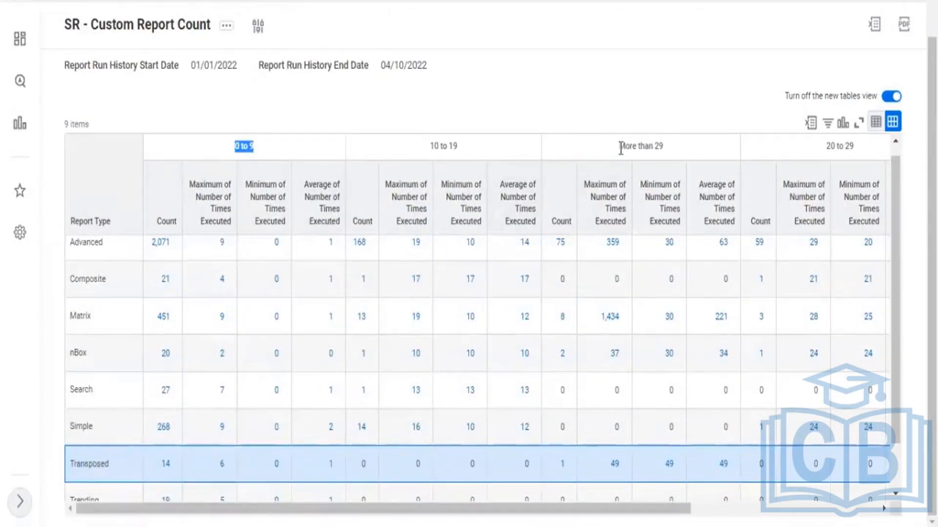
pyautogui.tripleClick(661, 148)
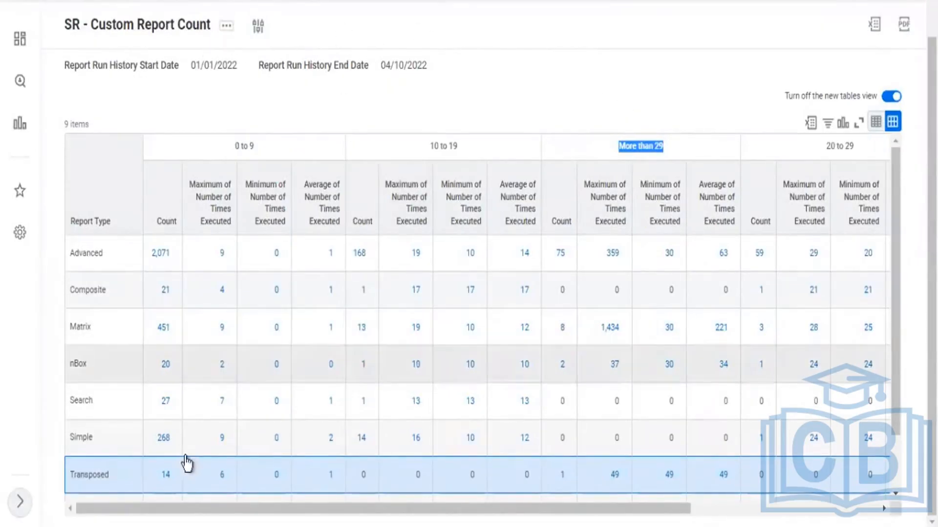
pyautogui.scroll(-2, 214, 404)
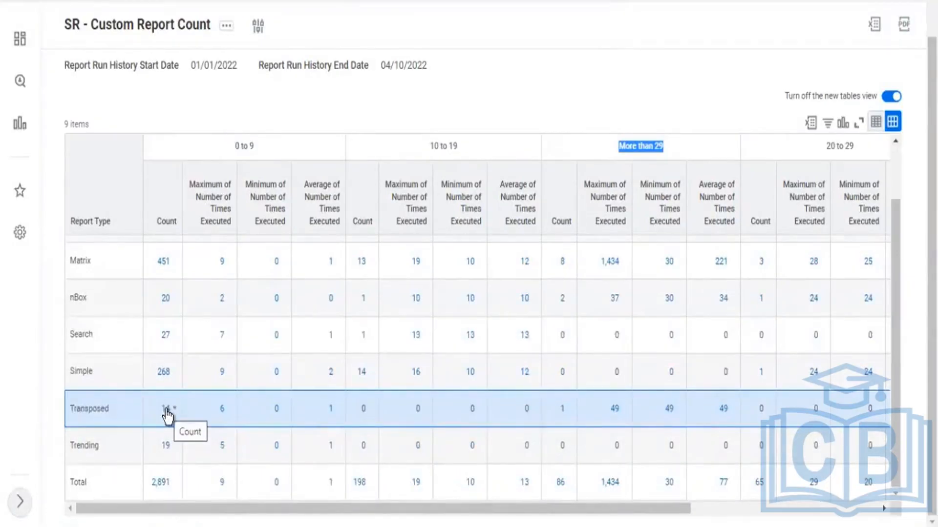
# - Drill into the Transposed row's Count for 0 to 9, check the drill-down's column headings and enlarge its window
pyautogui.click(166, 409)
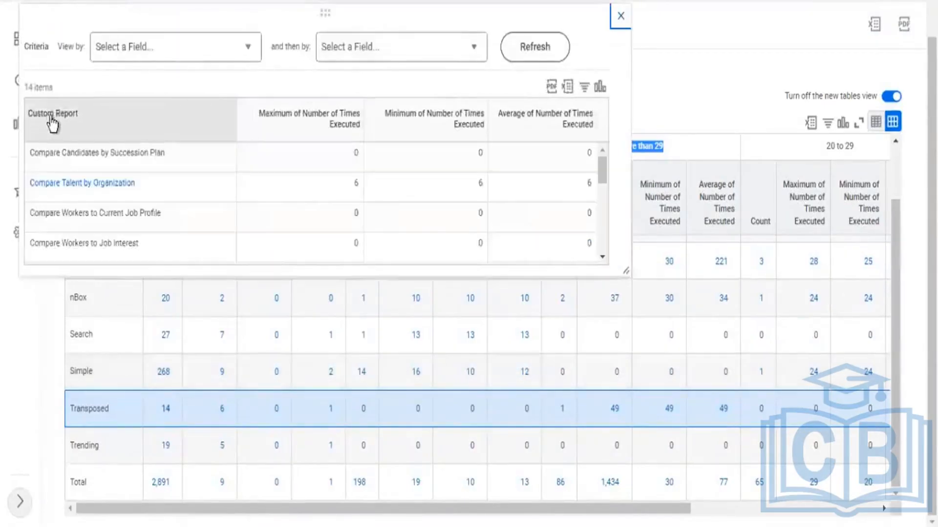
pyautogui.moveTo(41, 115); pyautogui.dragTo(51, 118)
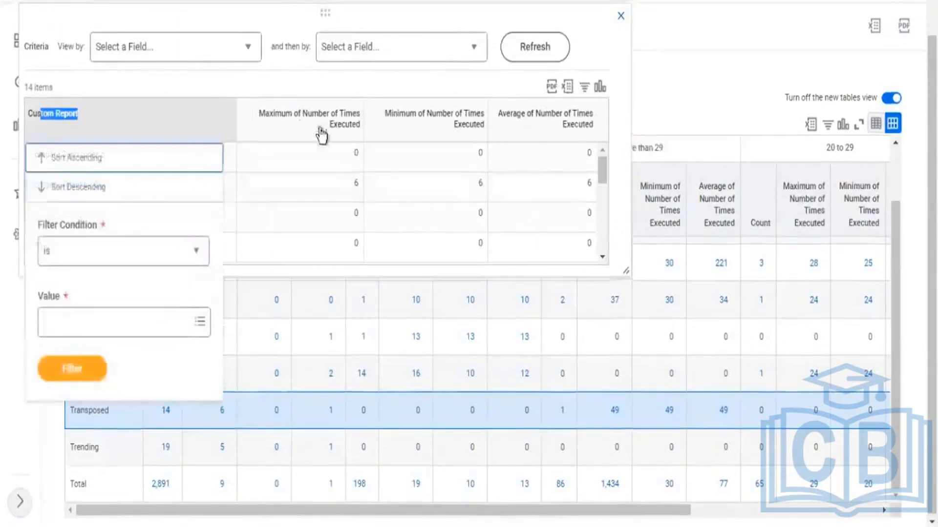
pyautogui.moveTo(286, 115); pyautogui.dragTo(351, 122)
pyautogui.moveTo(423, 117); pyautogui.dragTo(597, 140)
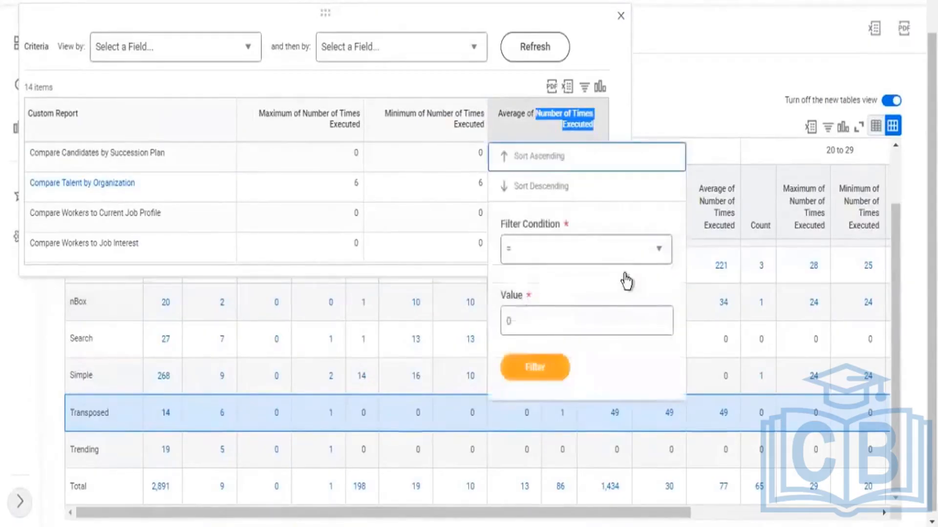
pyautogui.click(602, 53)
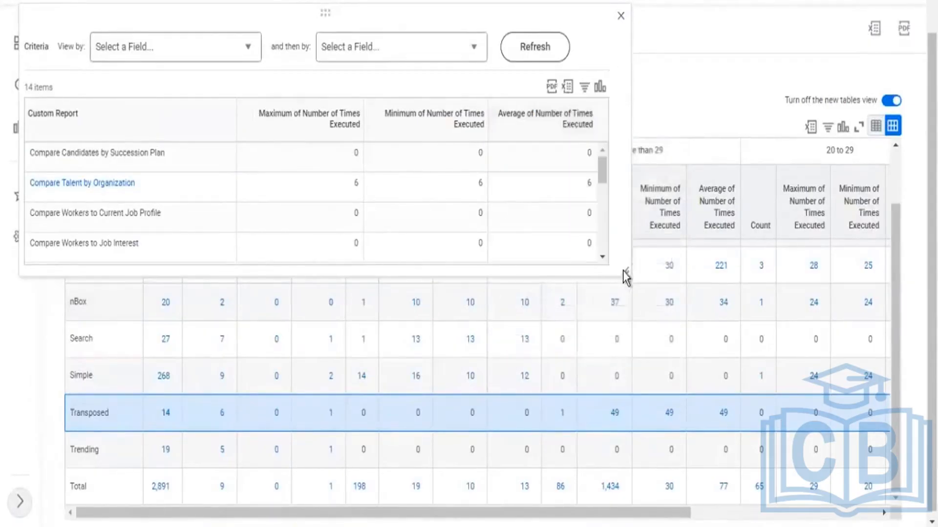
pyautogui.moveTo(625, 271); pyautogui.dragTo(758, 431)
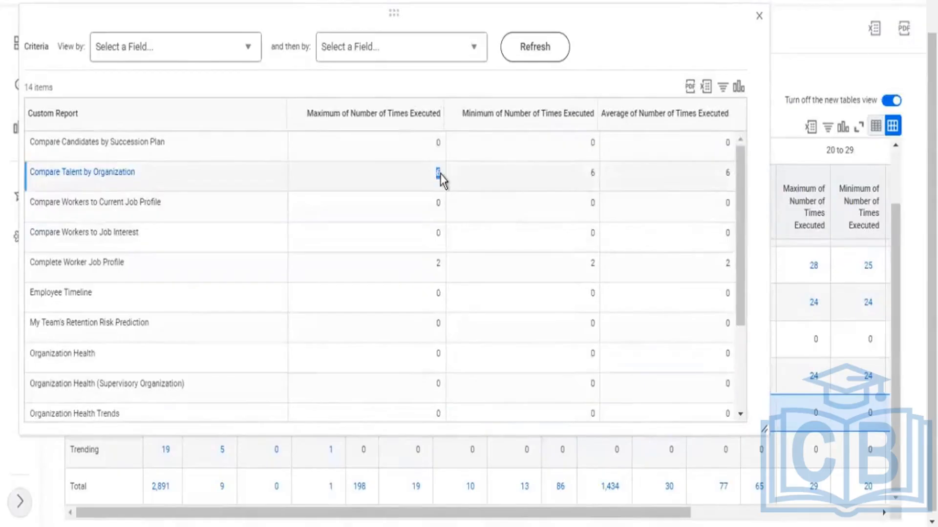
# - Inspect the maximum, minimum and average values of Compare Talent by Organization and Complete Worker Job Profile, and close the drill-down
pyautogui.click(598, 175)
pyautogui.doubleClick(728, 174)
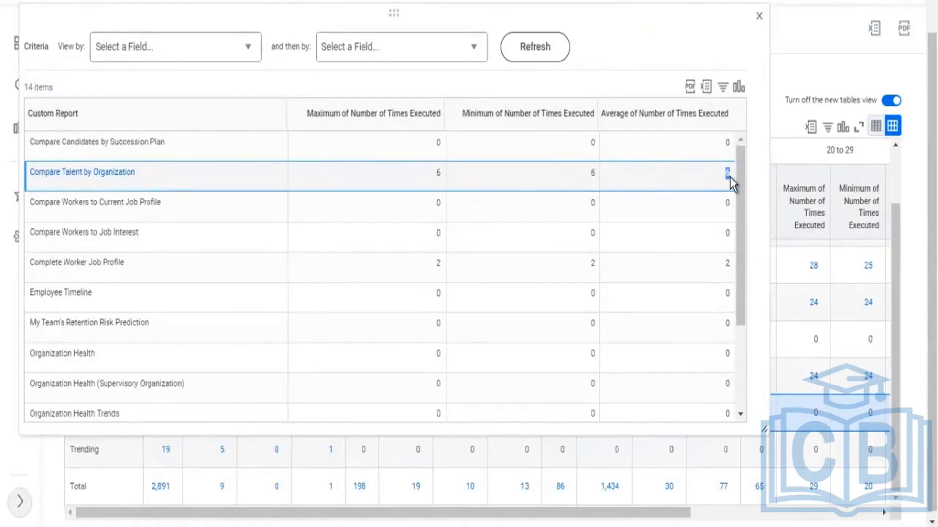
pyautogui.moveTo(74, 266); pyautogui.dragTo(85, 266)
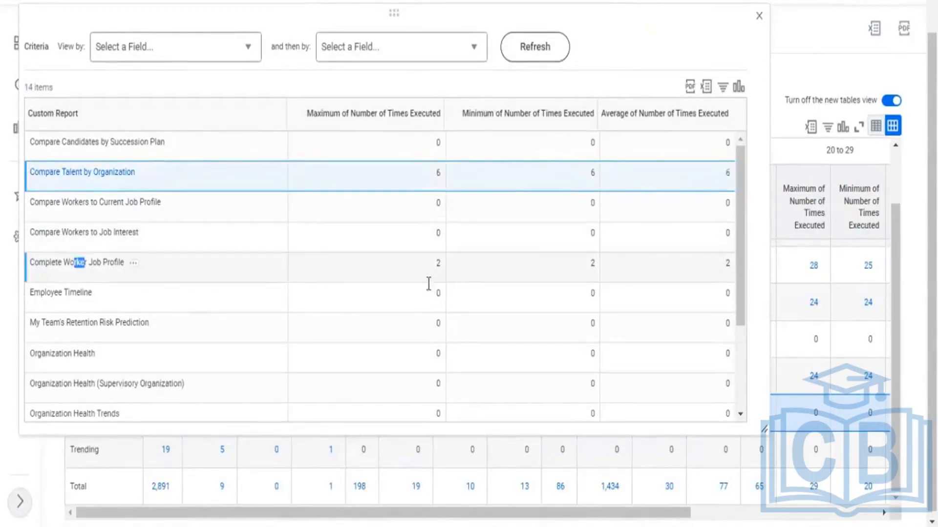
pyautogui.click(441, 264)
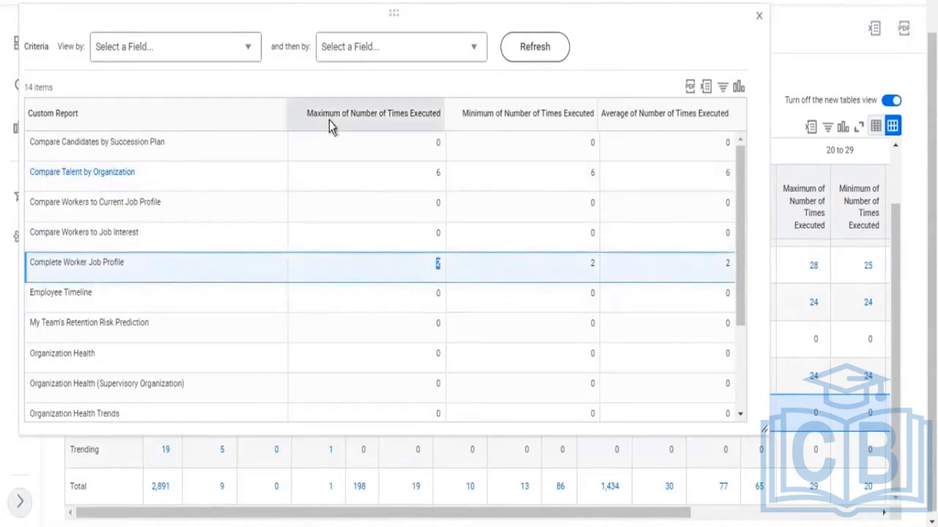
pyautogui.moveTo(322, 113); pyautogui.dragTo(427, 113)
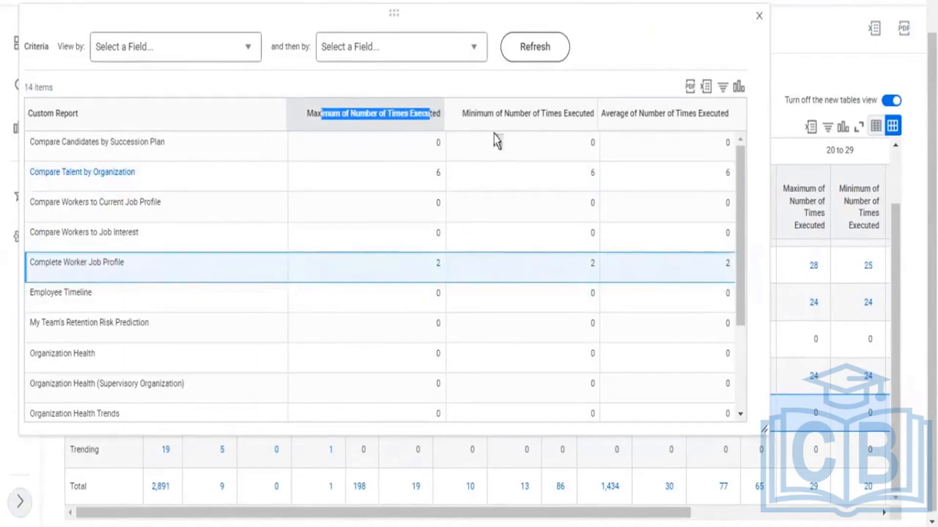
pyautogui.click(435, 267)
pyautogui.click(581, 268)
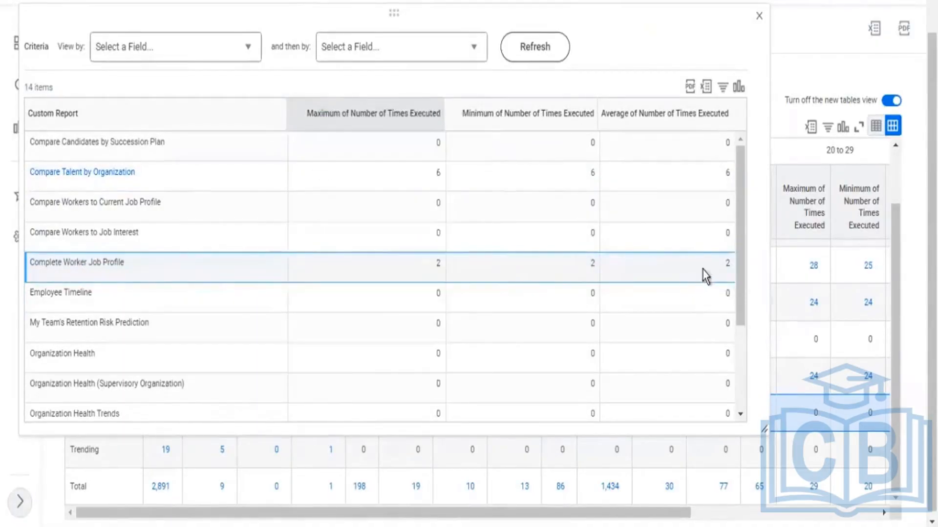
pyautogui.click(759, 16)
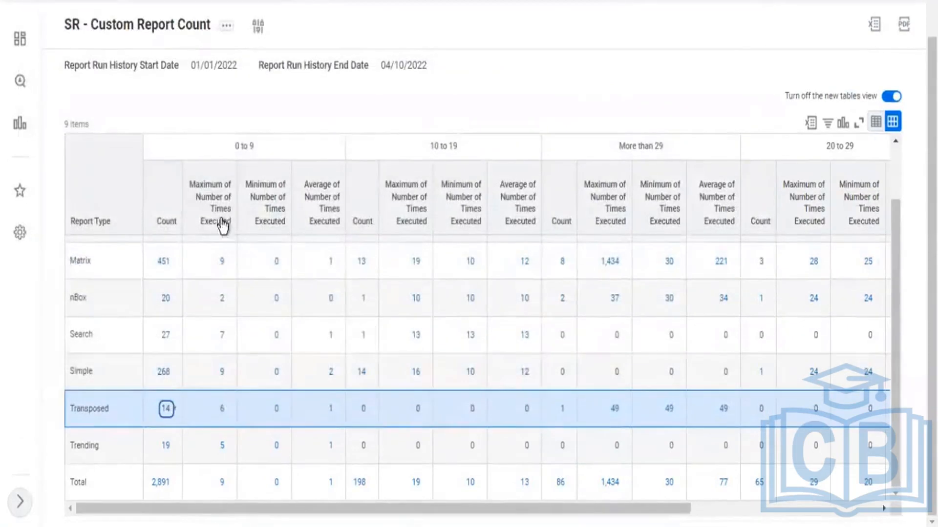
# - Open the SR - Custom Report Count report definition for editing and show its Drill Down settings
pyautogui.click(205, 186)
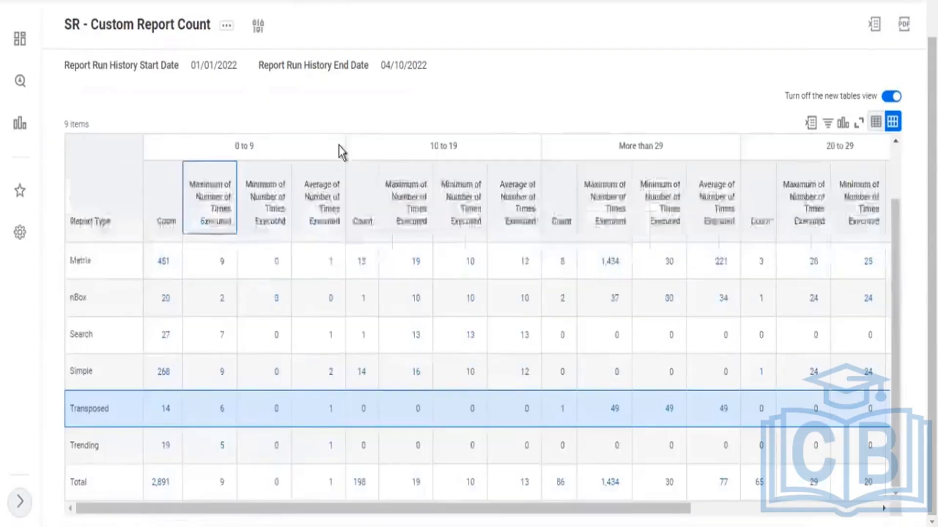
pyautogui.click(227, 27)
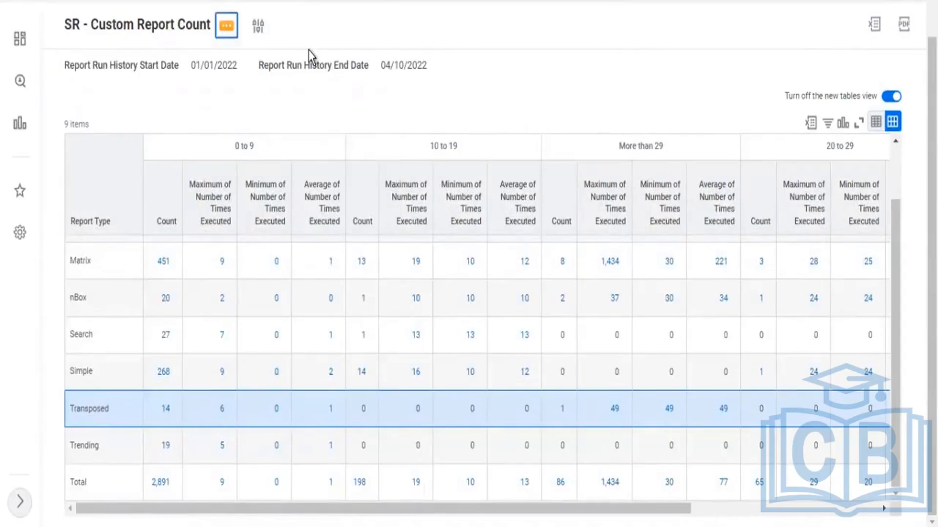
pyautogui.moveTo(316, 81)
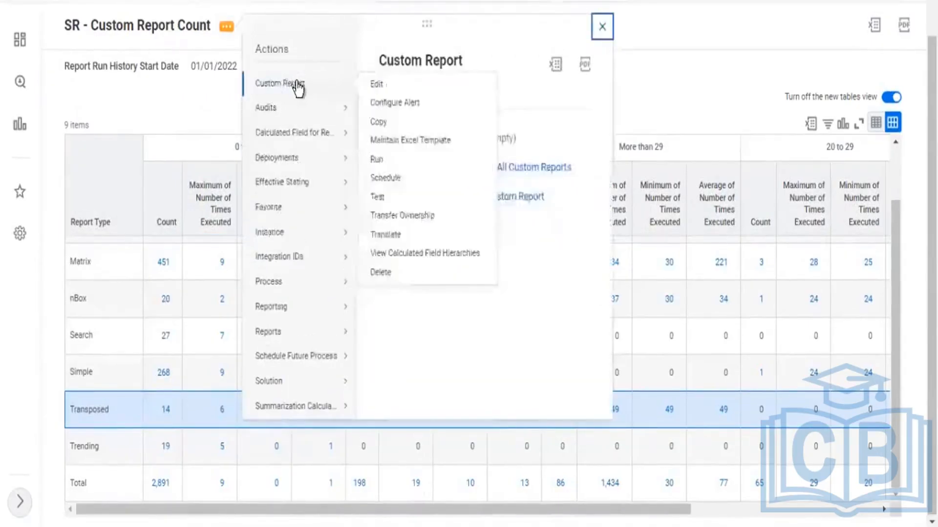
pyautogui.click(432, 121)
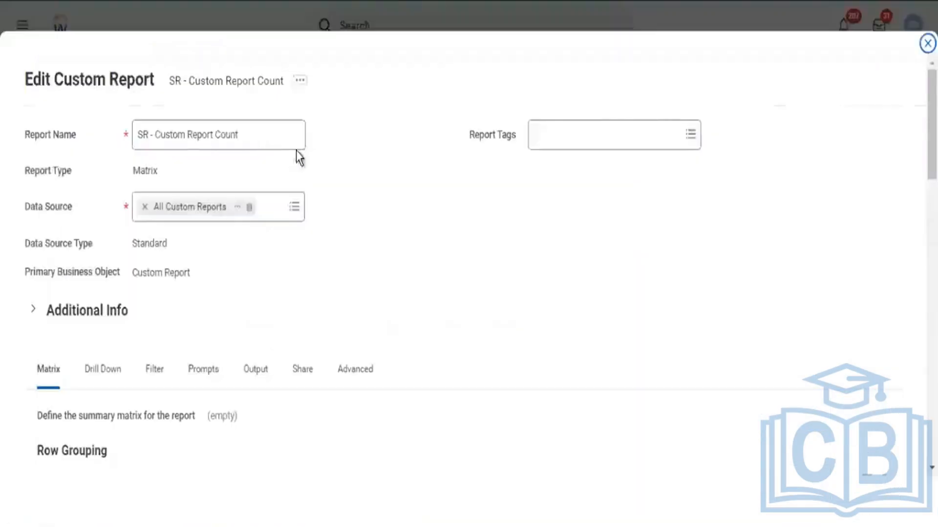
pyautogui.scroll(-5, 132, 282)
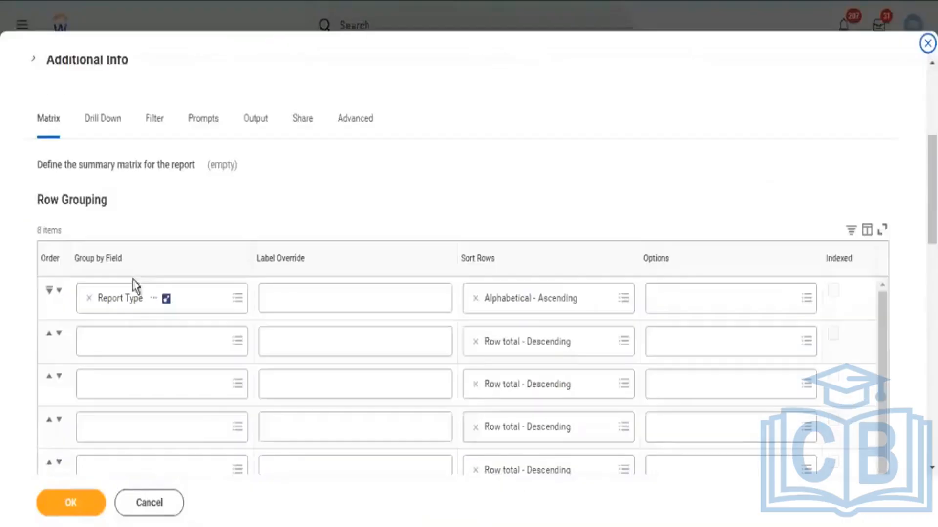
pyautogui.click(112, 126)
# - Add Report Name as the first detail data column of the report's drill-down
pyautogui.scroll(-5, 95, 246)
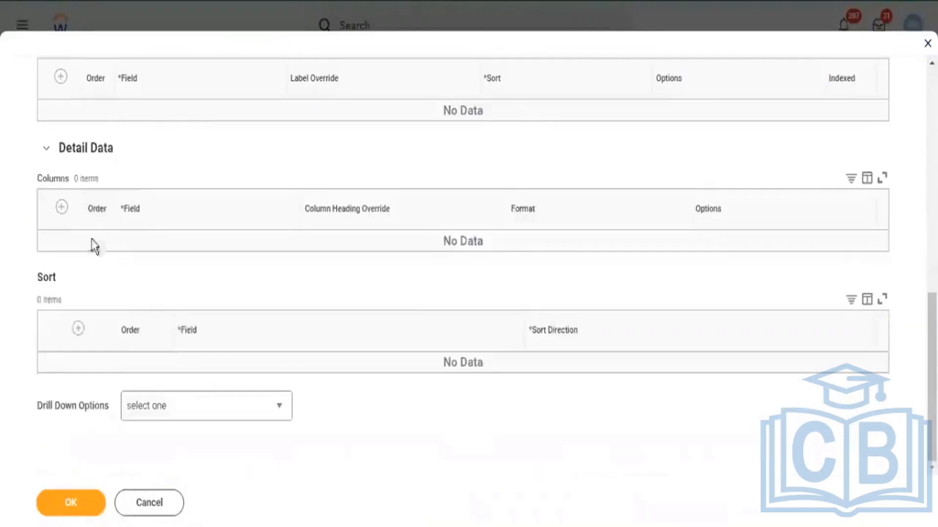
pyautogui.scroll(3, 108, 172)
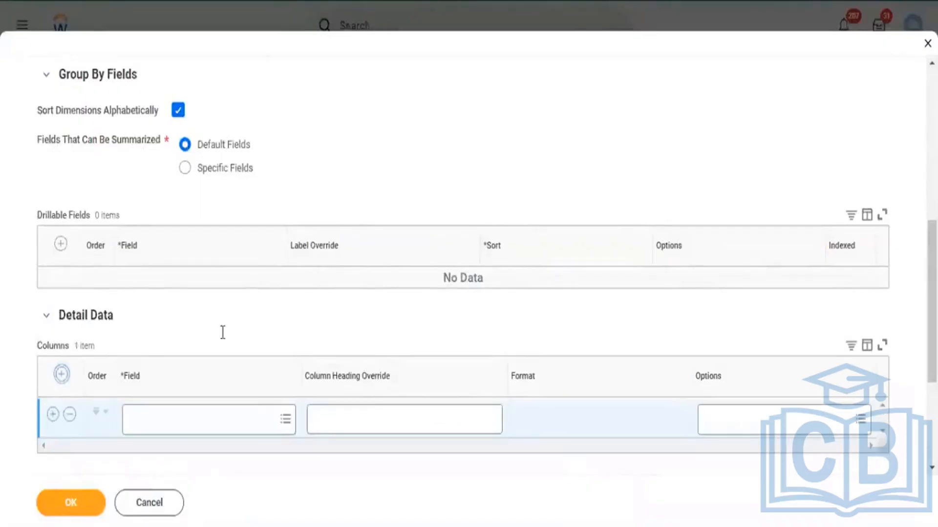
pyautogui.scroll(-2, 226, 334)
pyautogui.click(186, 342)
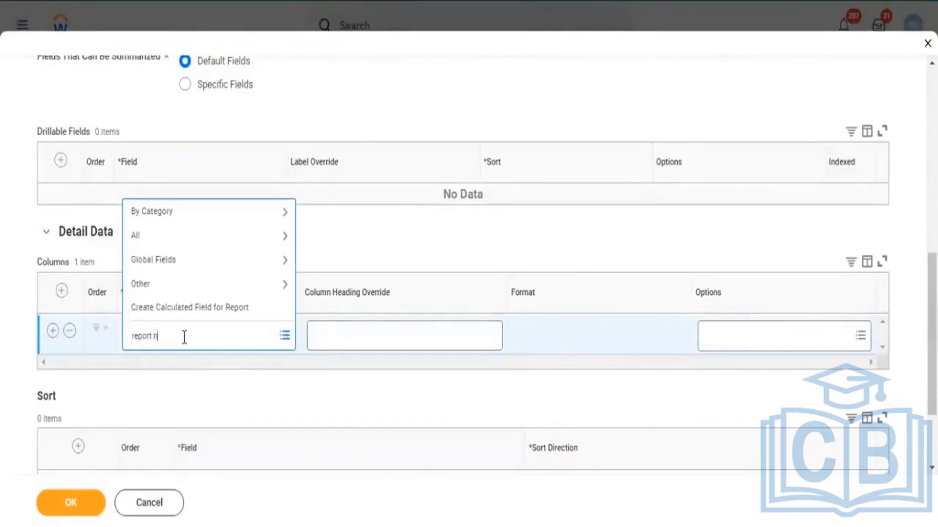
pyautogui.write('report name')
pyautogui.press('Return')
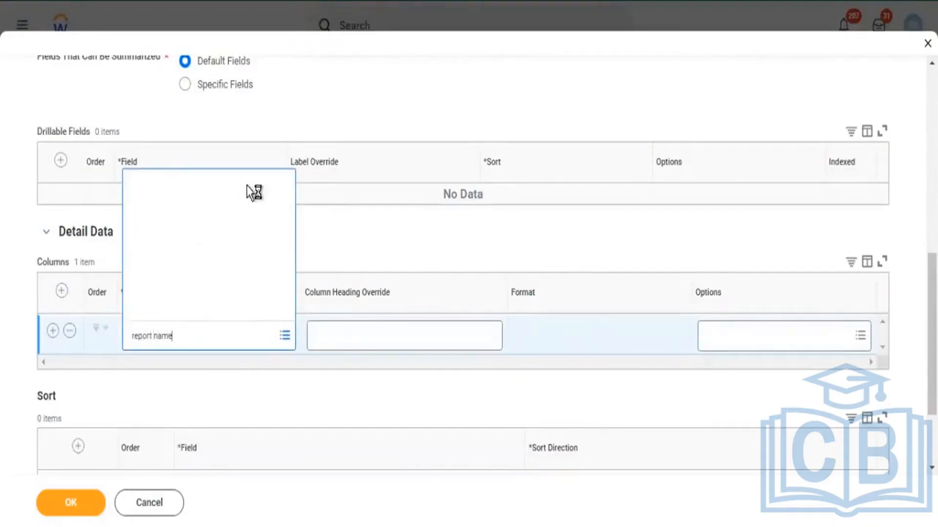
pyautogui.click(317, 325)
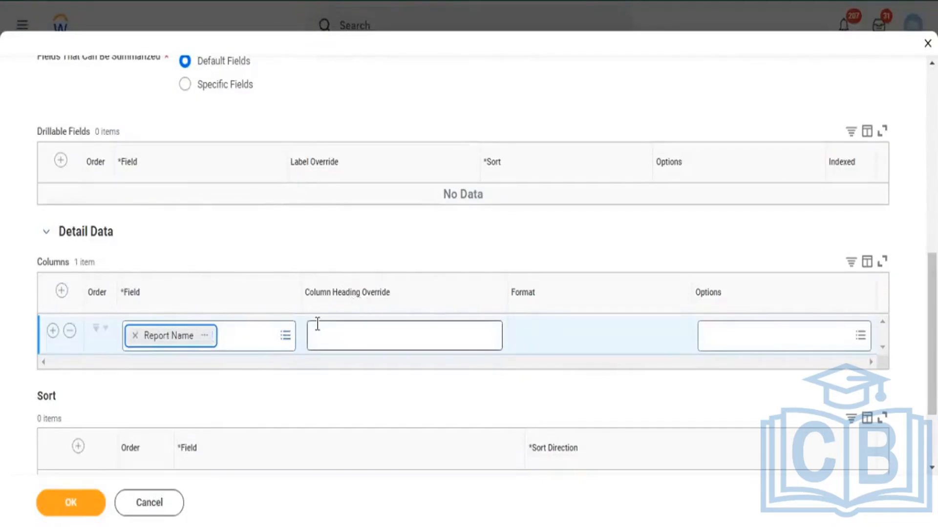
# - Add Report Type as the second detail data column of the drill-down
pyautogui.scroll(5, 117, 153)
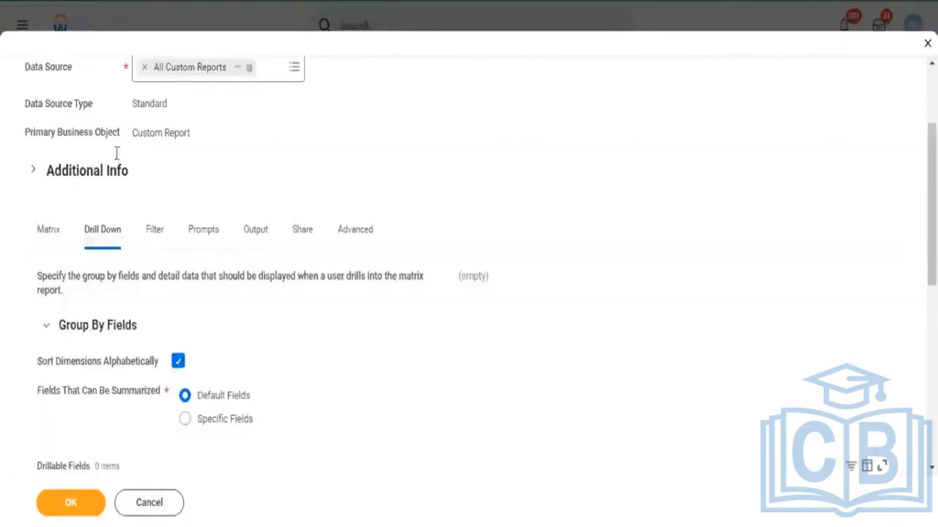
pyautogui.tripleClick(86, 233)
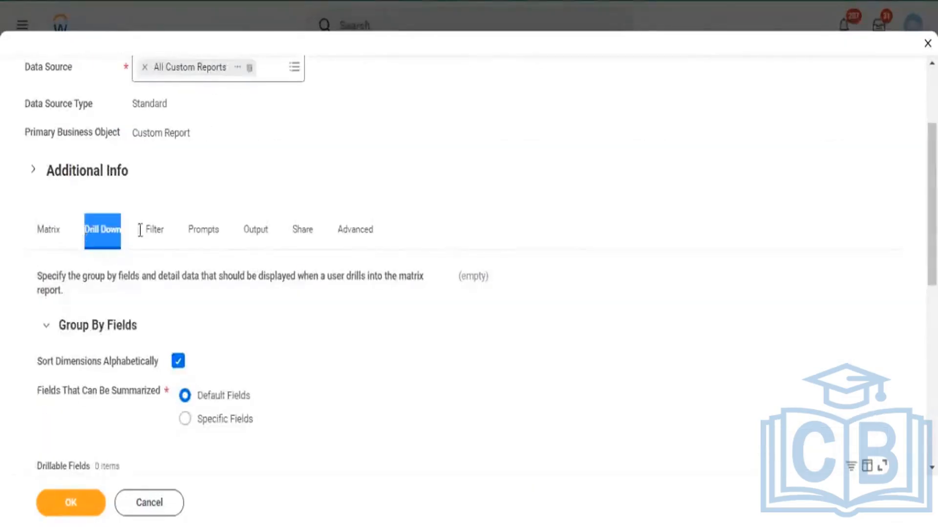
pyautogui.scroll(-7, 140, 229)
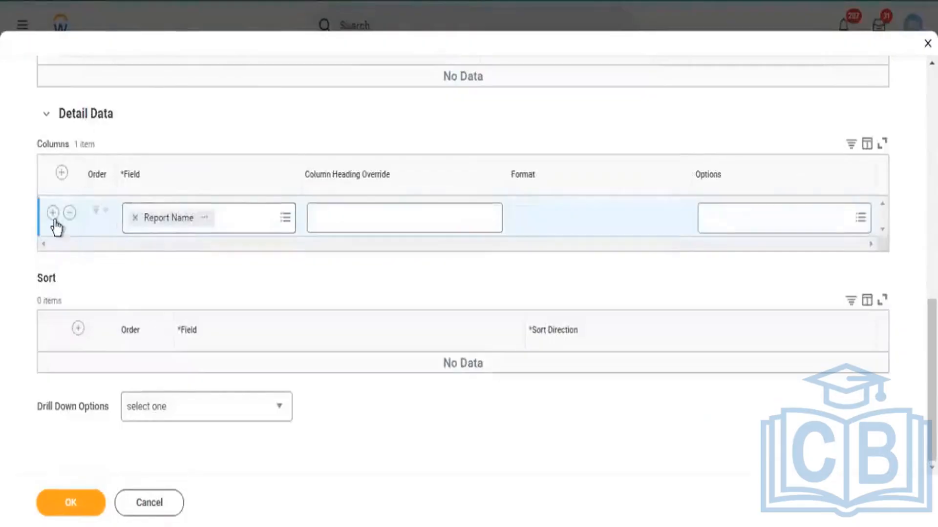
pyautogui.click(53, 213)
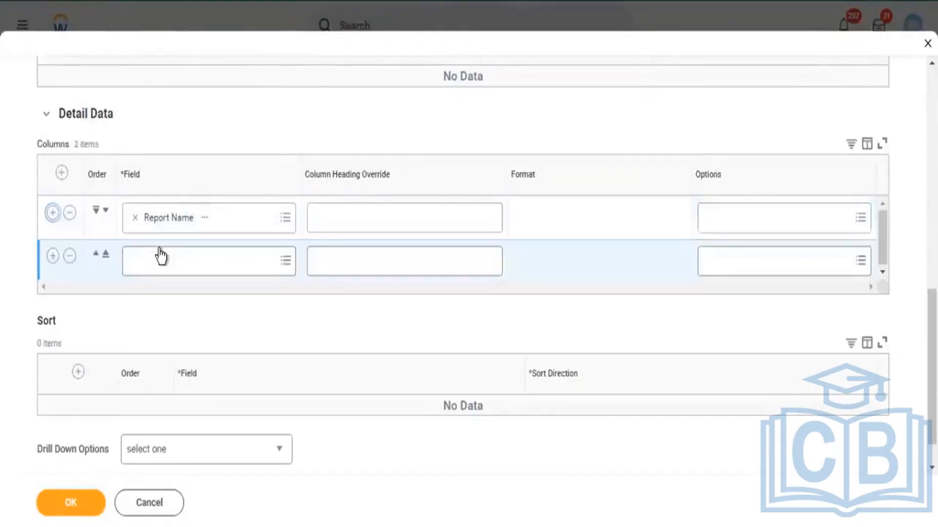
pyautogui.click(161, 255)
pyautogui.write('re')
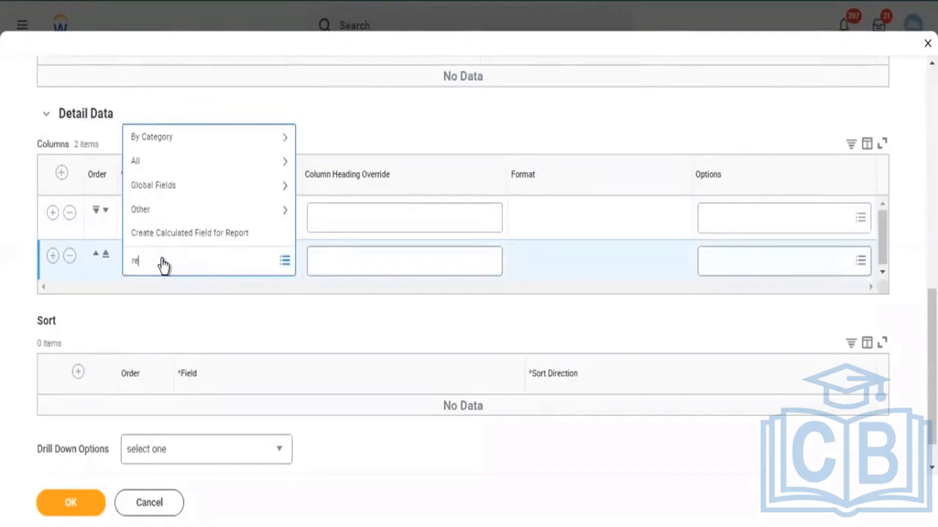
pyautogui.write('port type')
pyautogui.press('Return')
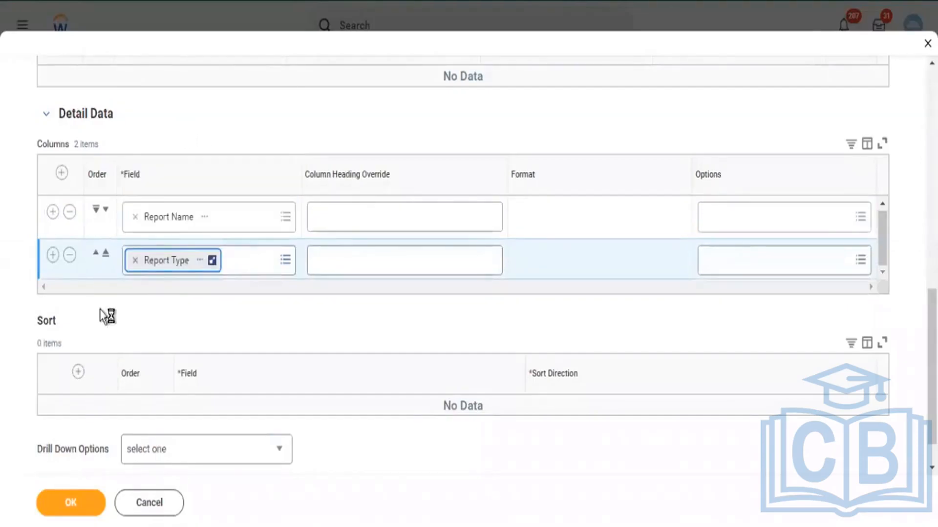
# - Add Number of Times Executed and Report Owner as the third and fourth detail data columns
pyautogui.click(54, 256)
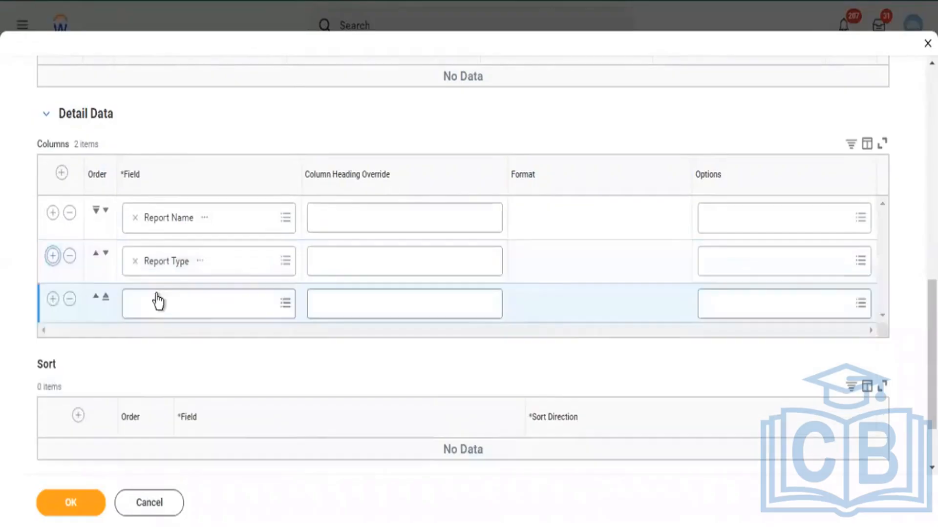
pyautogui.click(156, 294)
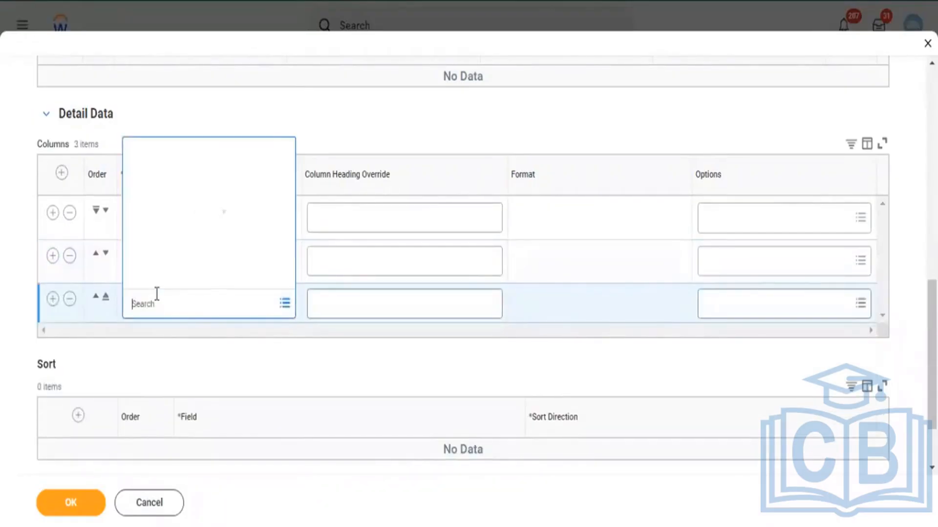
pyautogui.write('Number of Times Executed')
pyautogui.click(52, 299)
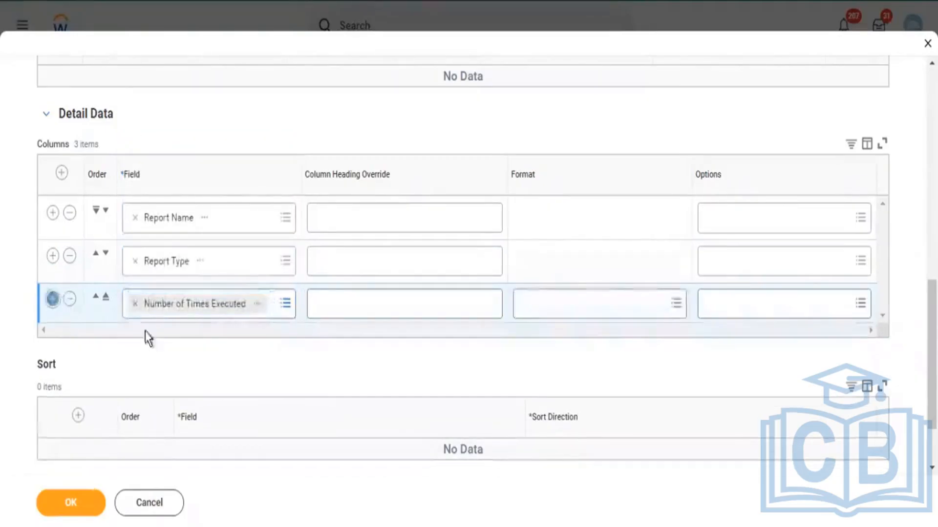
pyautogui.click(157, 351)
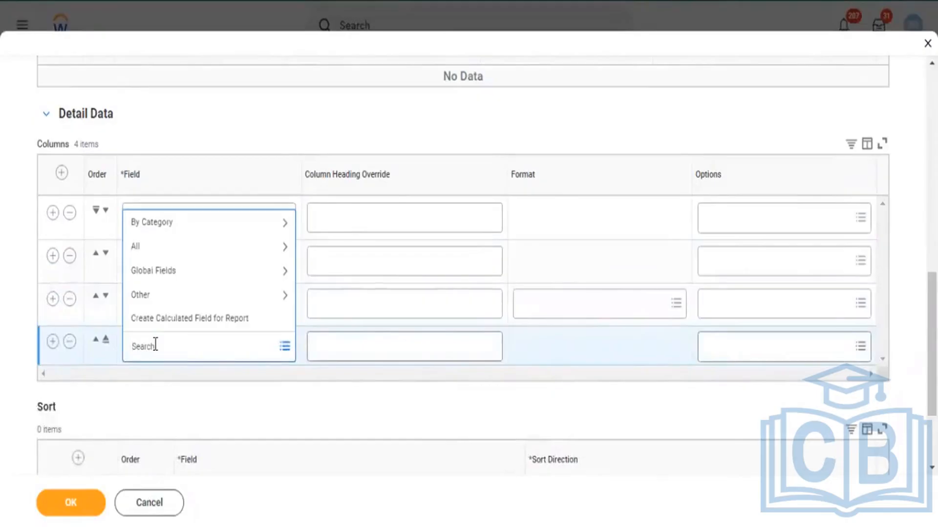
pyautogui.write('ort Owner')
pyautogui.press('Return')
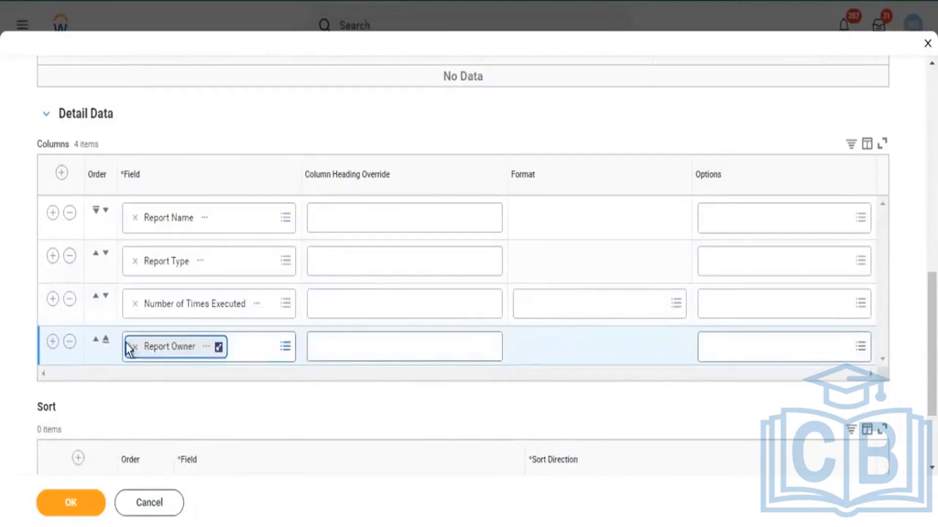
# - Add Created On as the fifth detail data column of the drill-down and save the report definition
pyautogui.click(53, 341)
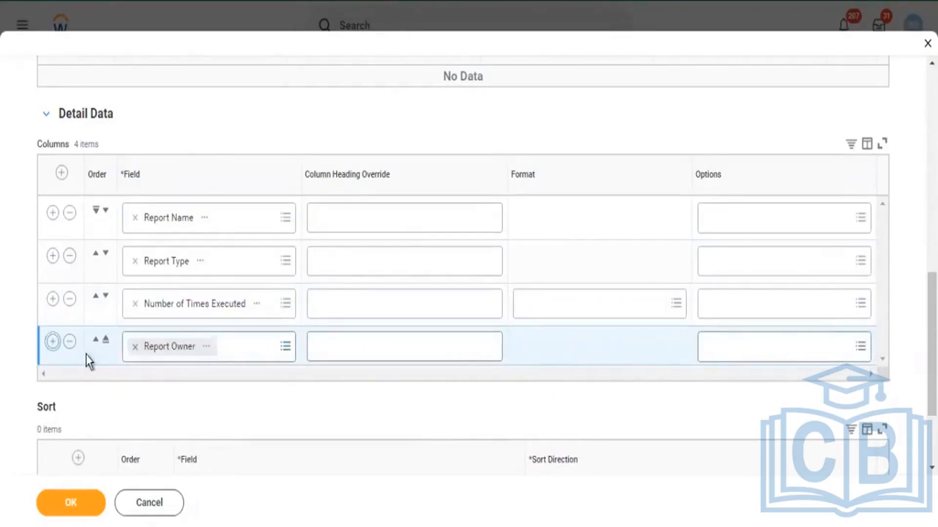
pyautogui.click(205, 390)
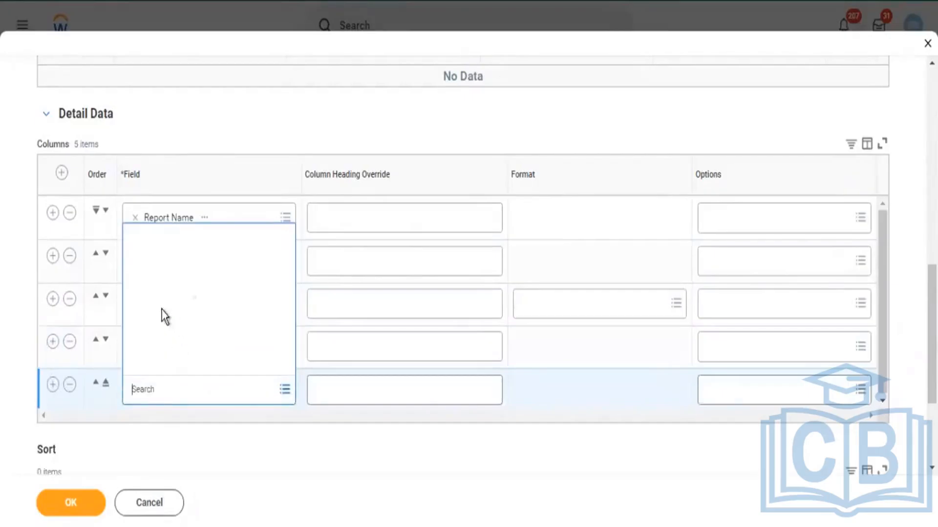
pyautogui.click(153, 291)
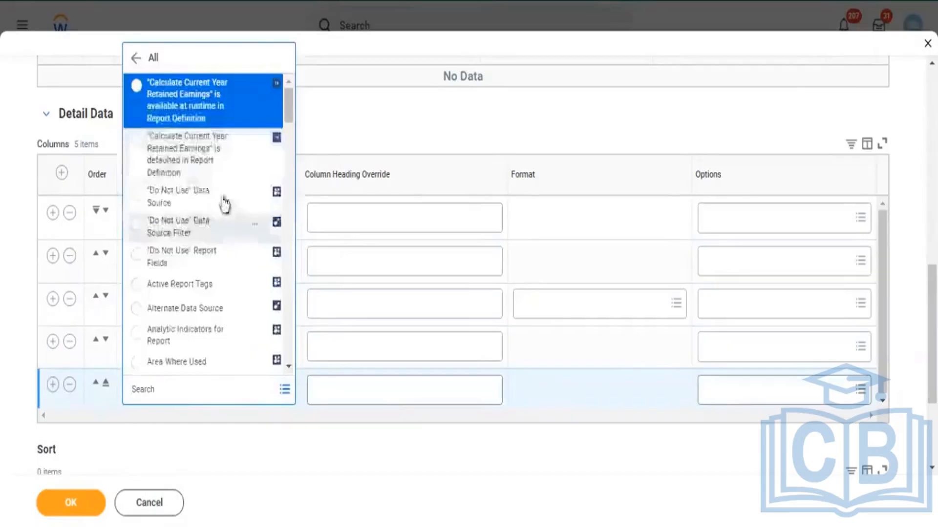
pyautogui.scroll(-6, 217, 203)
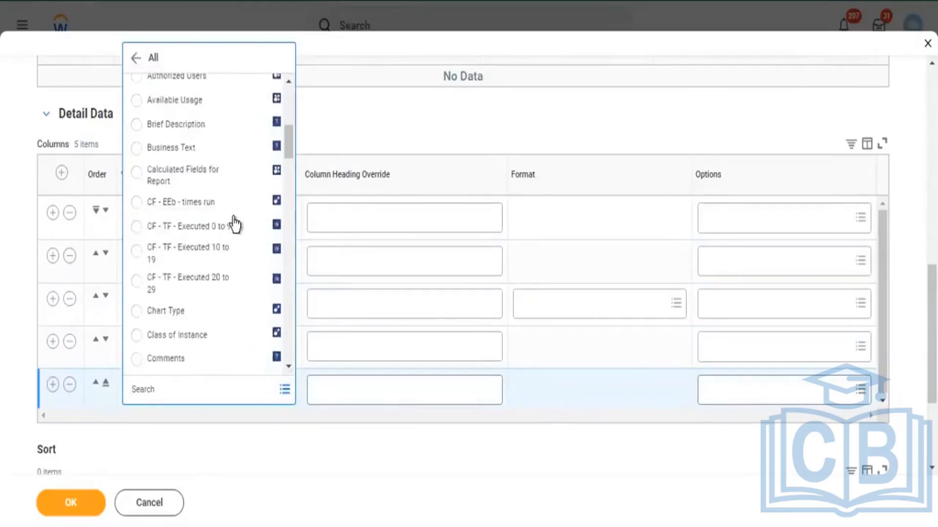
pyautogui.scroll(-2, 230, 225)
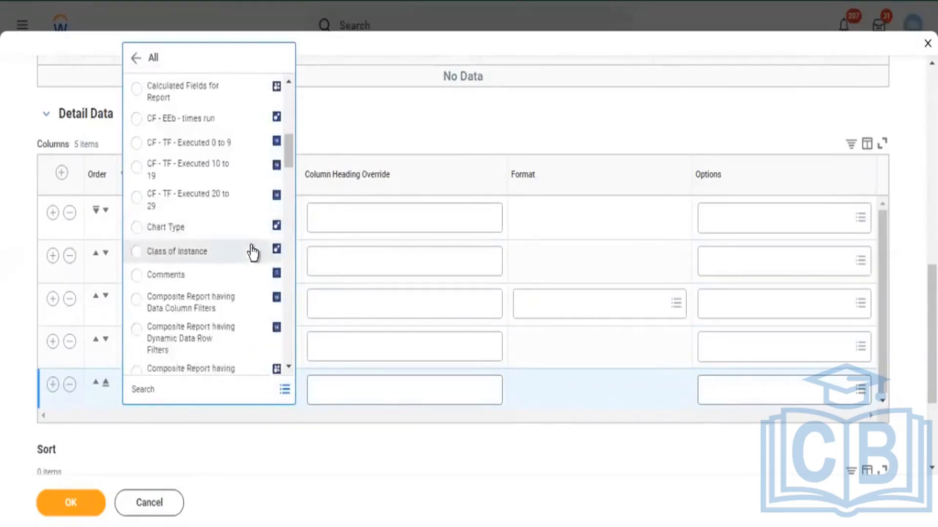
pyautogui.scroll(-2, 252, 250)
pyautogui.scroll(-4, 251, 245)
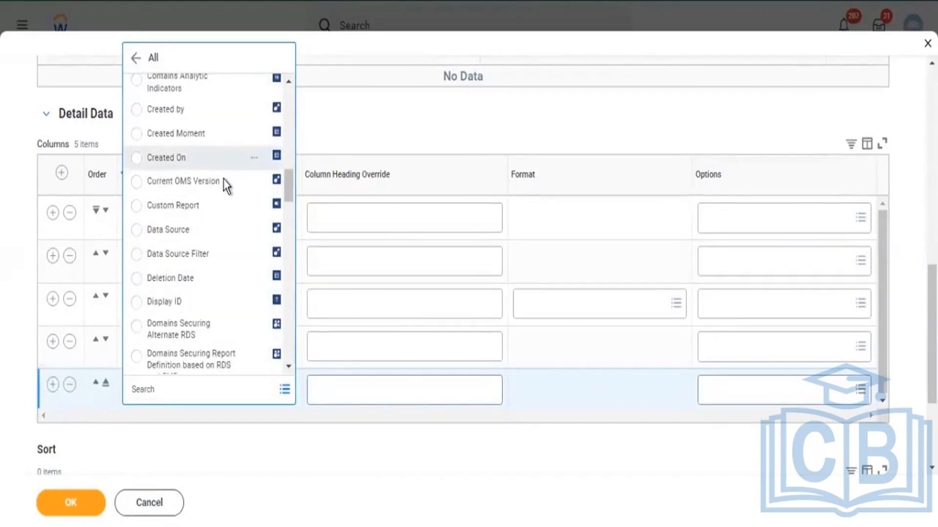
pyautogui.click(181, 157)
pyautogui.click(71, 503)
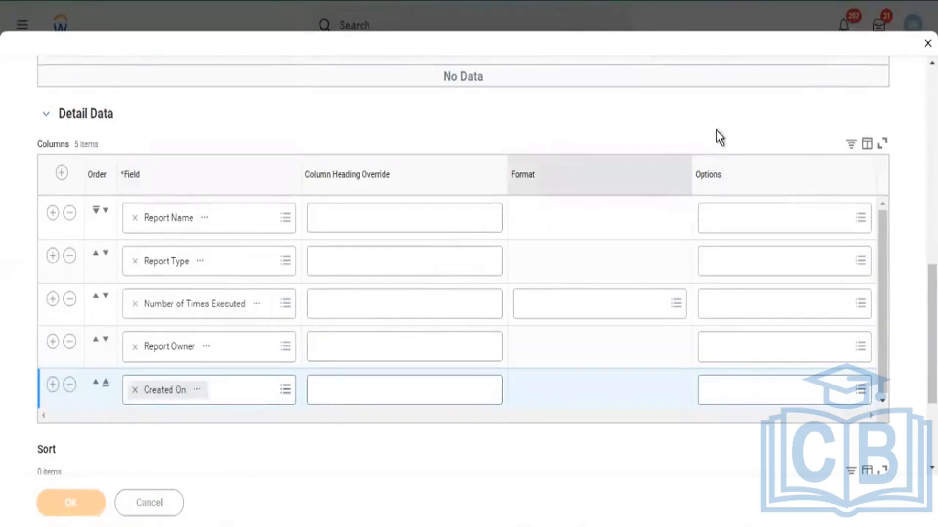
# - Run the report with run history start date 01/01/2022 and end date 04/10/2022
pyautogui.click(98, 503)
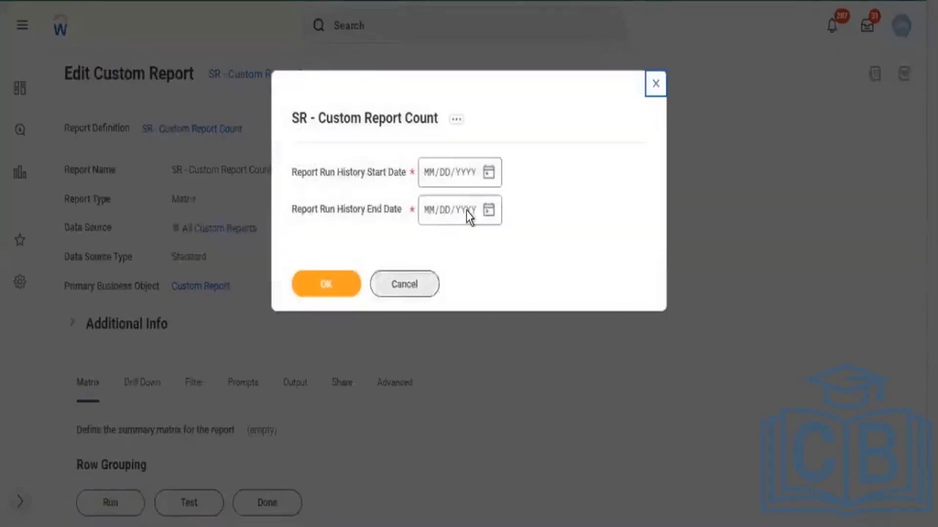
pyautogui.click(469, 215)
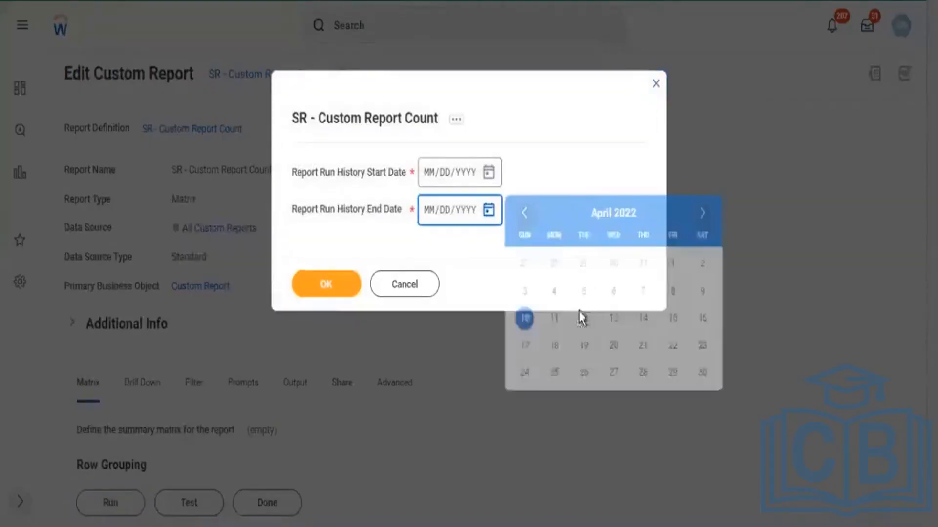
pyautogui.press('Return')
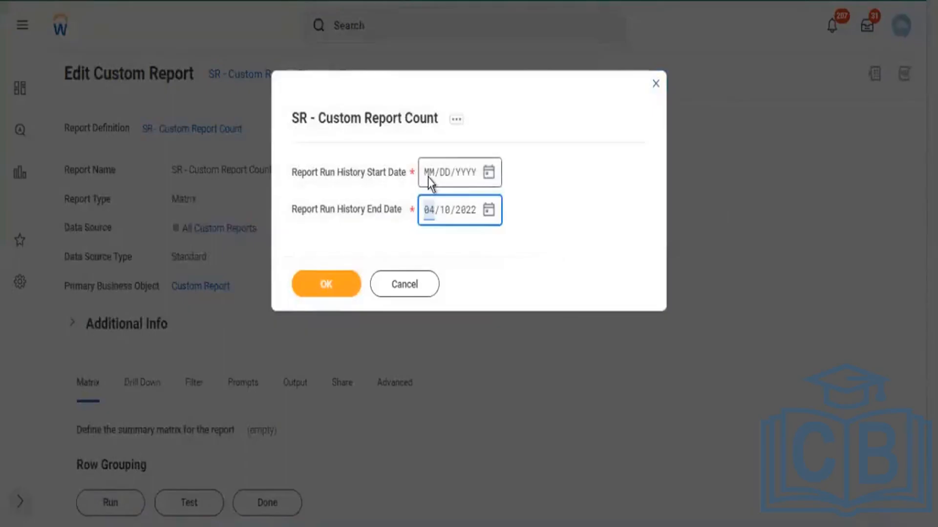
pyautogui.click(429, 177)
pyautogui.write('01/0')
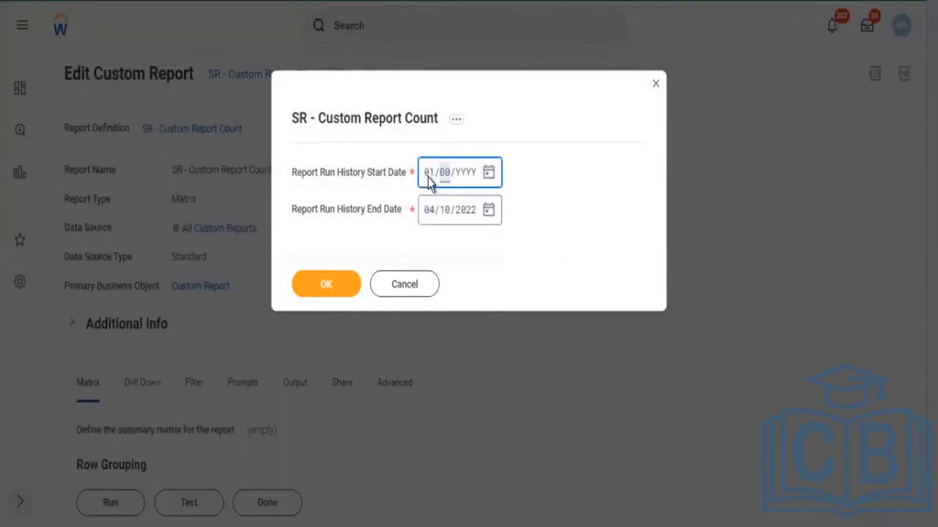
pyautogui.write('1/2022')
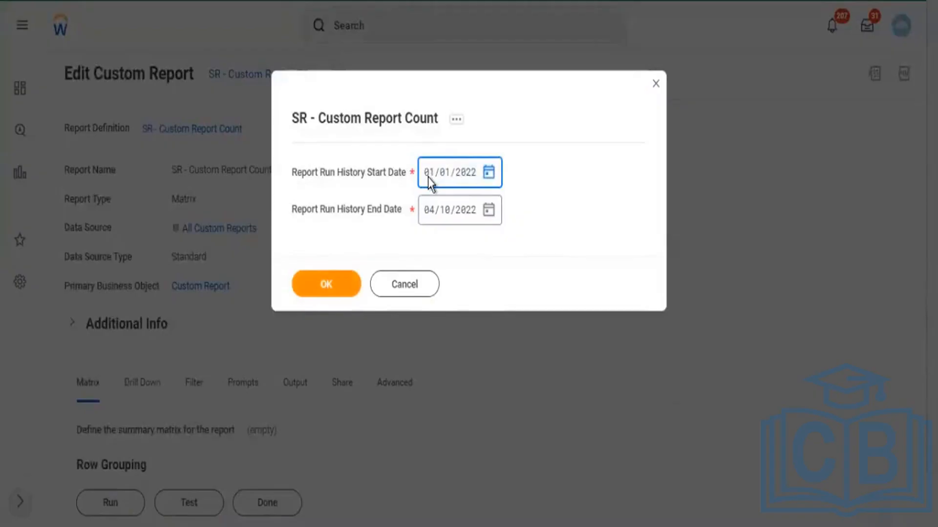
pyautogui.press('Return')
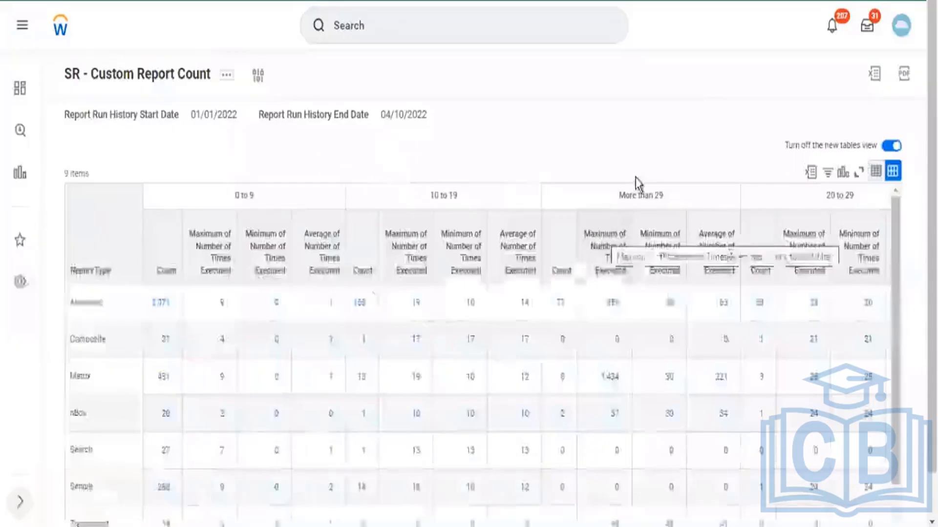
# - Drill into the nBox count in the 0 to 9 group and sort its details descending by Number of Times Executed
pyautogui.scroll(-5, 216, 331)
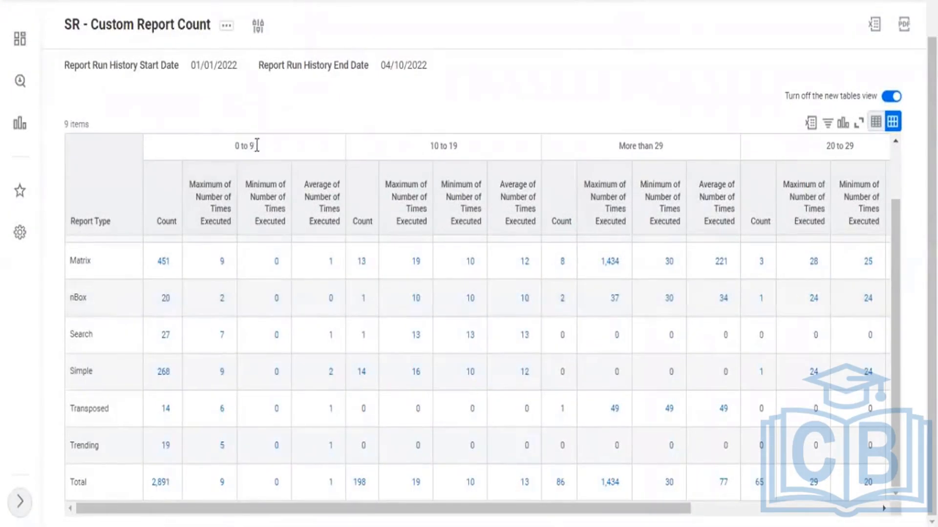
pyautogui.click(168, 300)
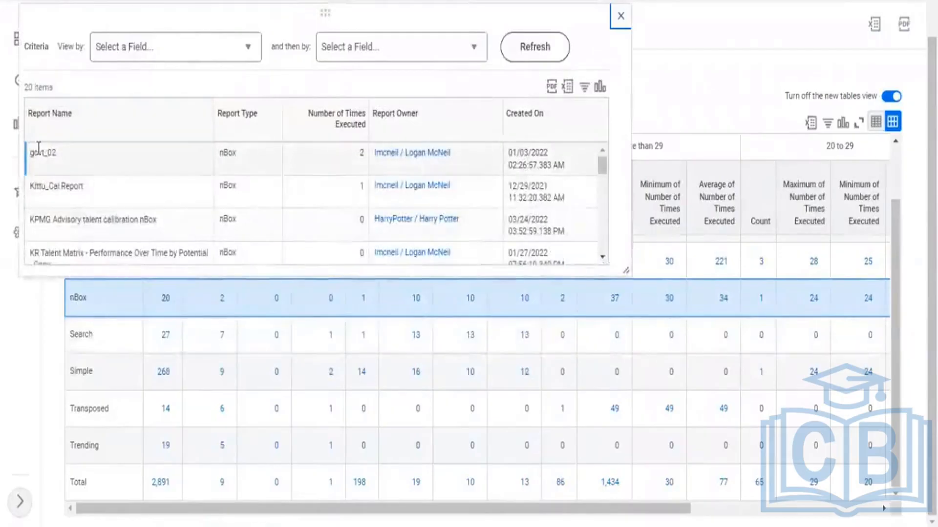
pyautogui.click(226, 164)
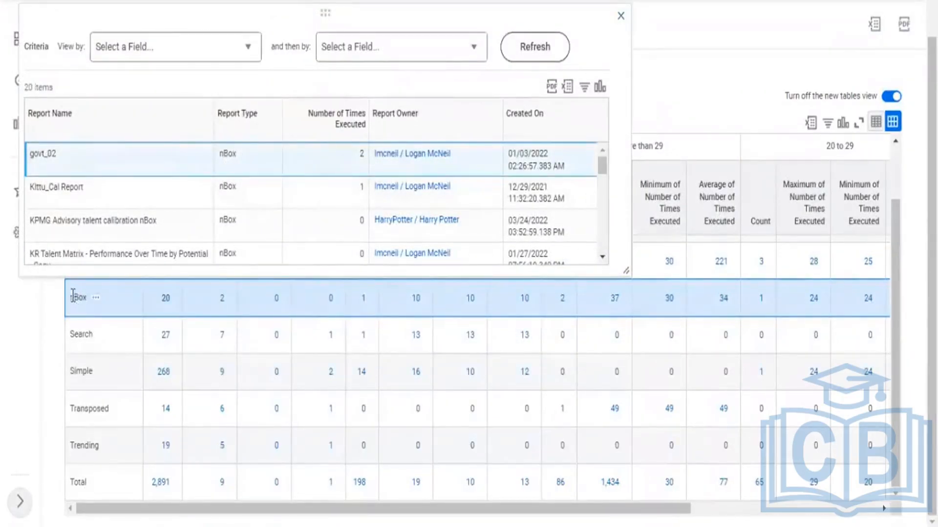
pyautogui.moveTo(86, 299); pyautogui.dragTo(75, 298)
pyautogui.moveTo(356, 154); pyautogui.dragTo(364, 157)
pyautogui.click(346, 138)
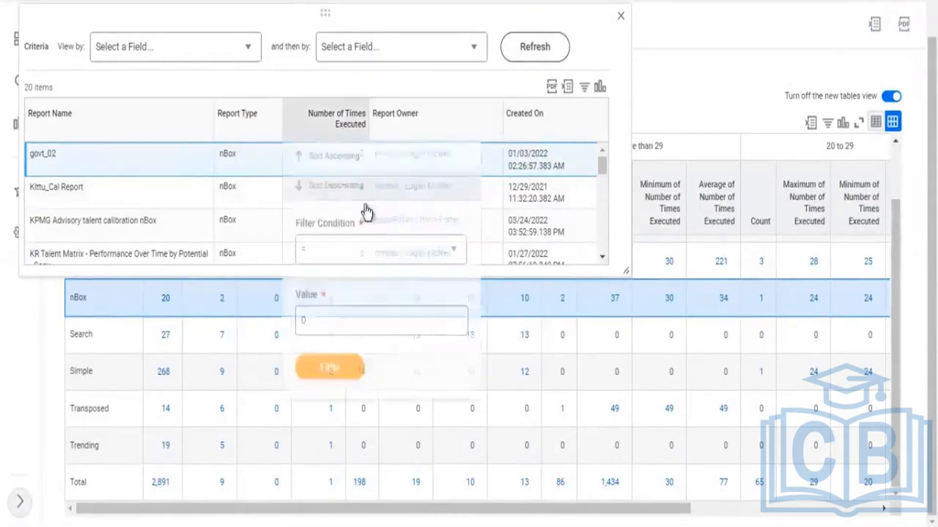
pyautogui.click(314, 112)
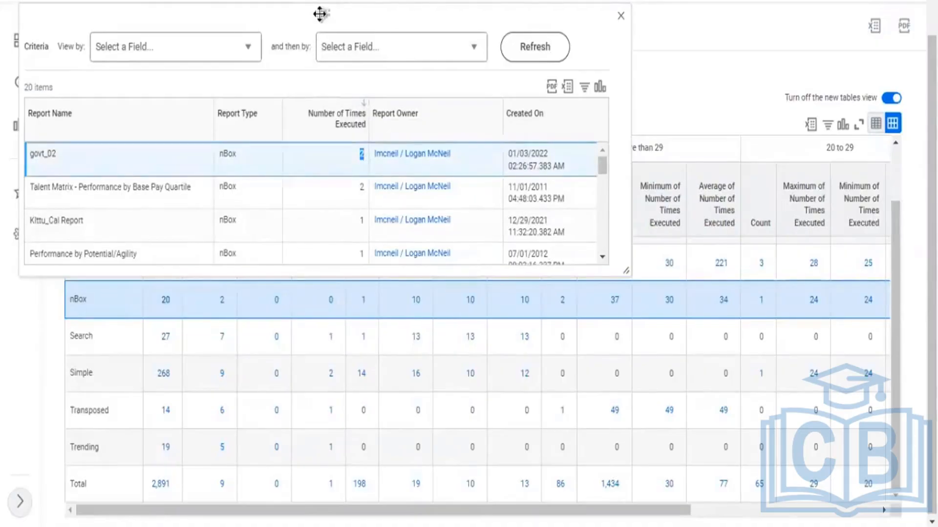
# - Compare the nBox drill-down details with the matrix row, review the remaining reports in the list, and close the details
pyautogui.moveTo(321, 14); pyautogui.dragTo(368, 369)
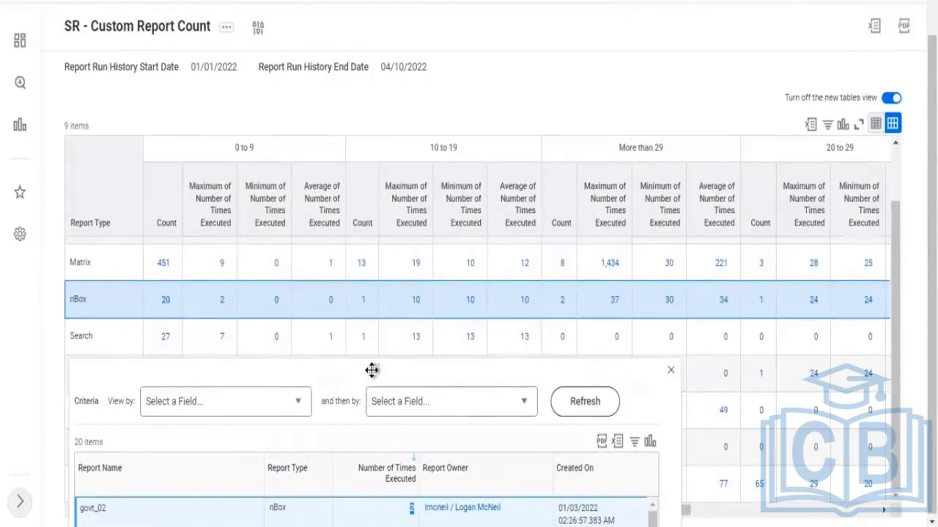
pyautogui.moveTo(372, 370); pyautogui.dragTo(387, 33)
pyautogui.scroll(-2, 425, 269)
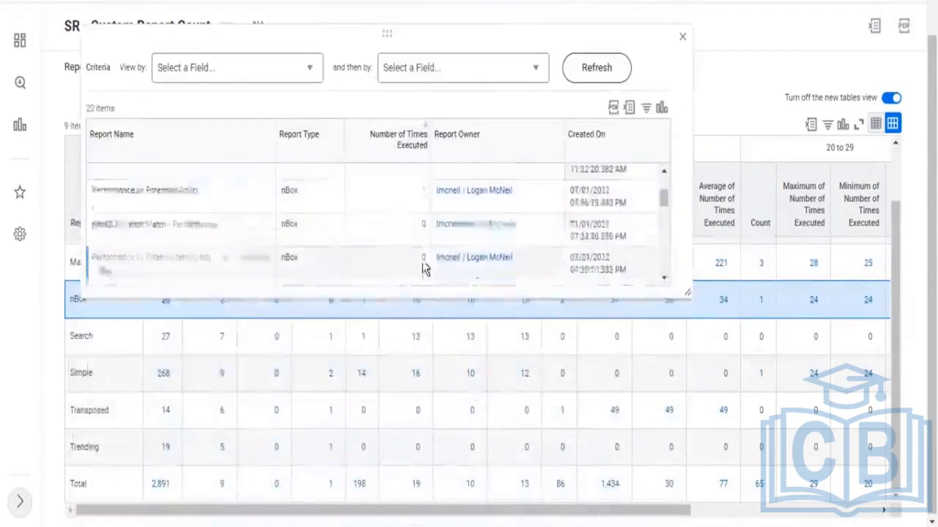
pyautogui.scroll(-2, 424, 268)
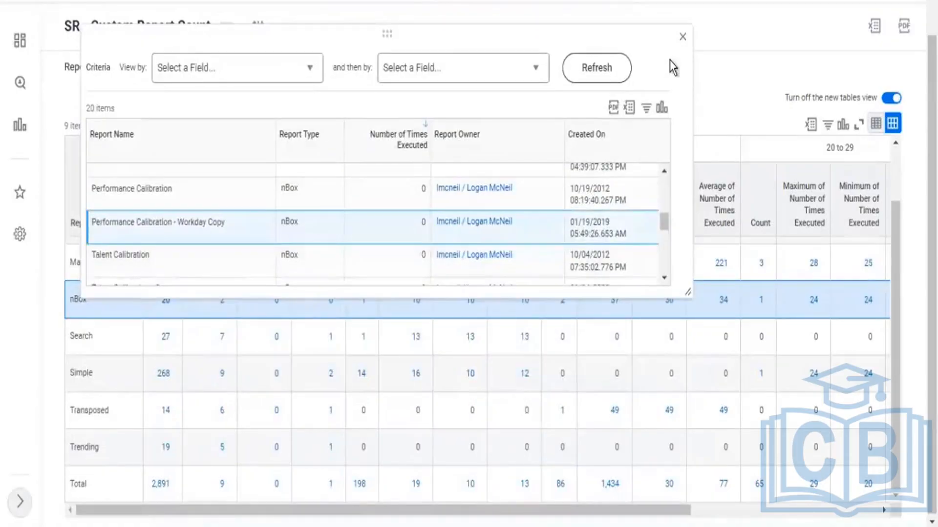
pyautogui.scroll(-3, 542, 211)
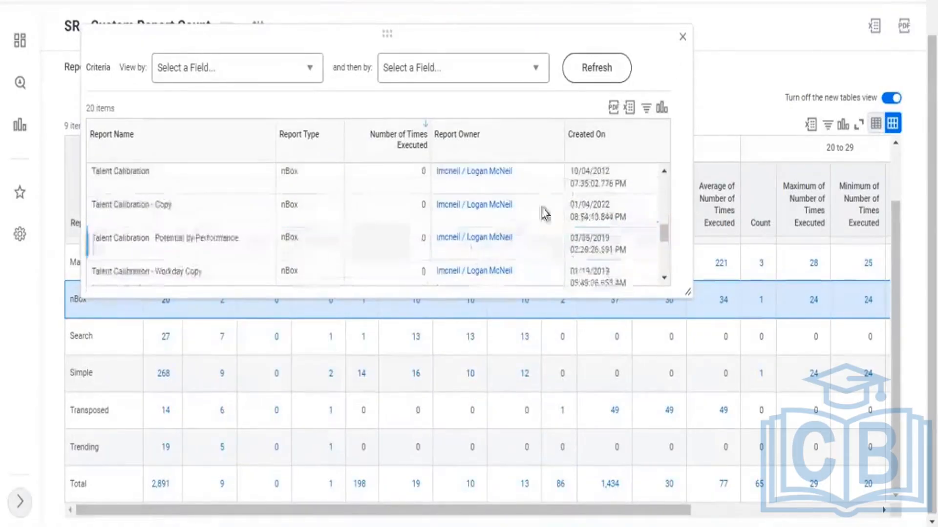
pyautogui.scroll(-2, 601, 192)
pyautogui.click(683, 37)
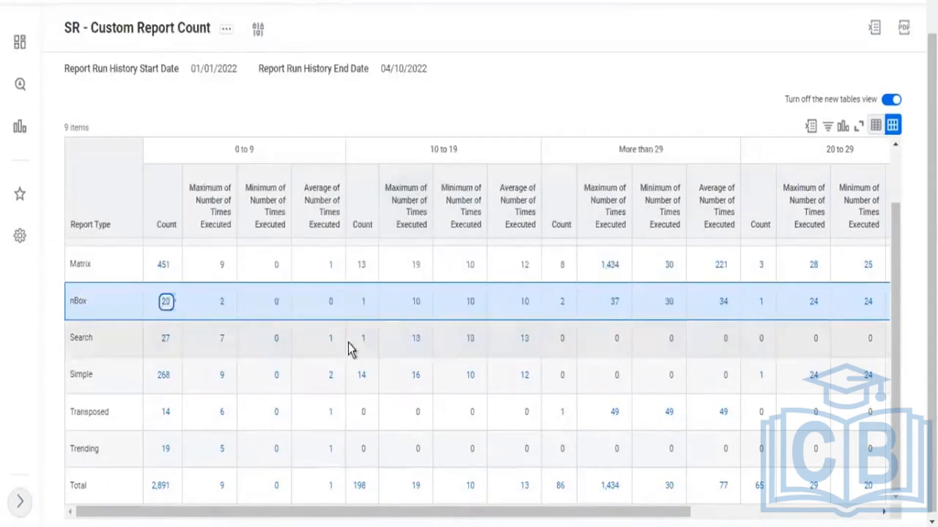
# - Drill into the Matrix count in the 0 to 9 group, check its item count and View by fields, and close it
pyautogui.scroll(2, 176, 326)
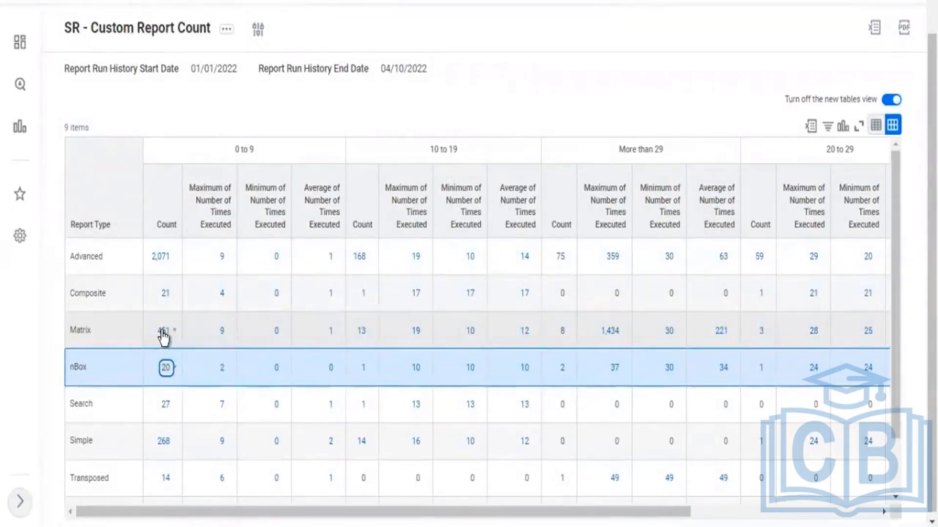
pyautogui.click(163, 332)
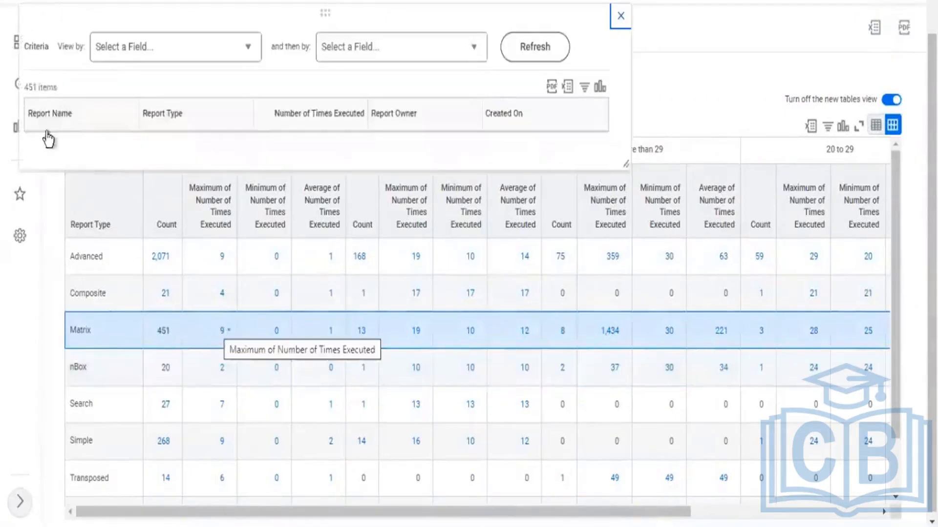
pyautogui.moveTo(24, 88); pyautogui.dragTo(54, 88)
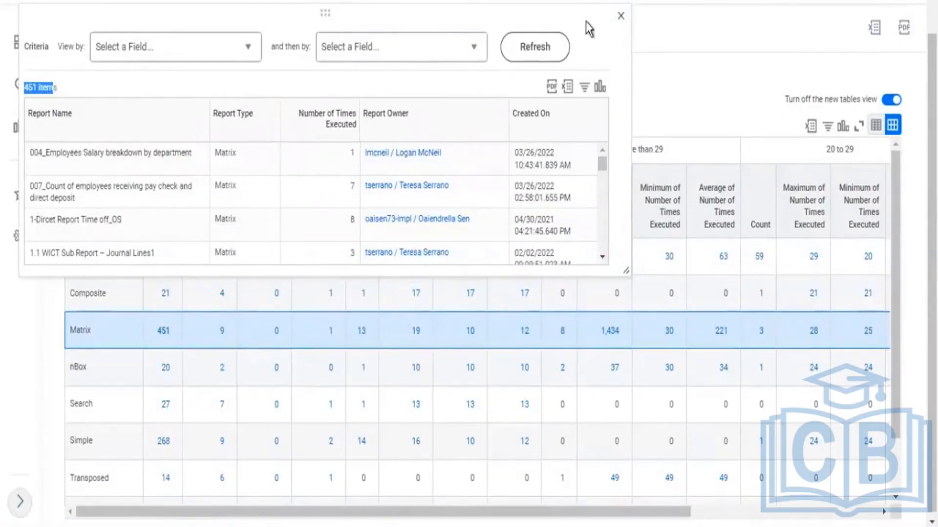
pyautogui.moveTo(58, 47); pyautogui.dragTo(74, 47)
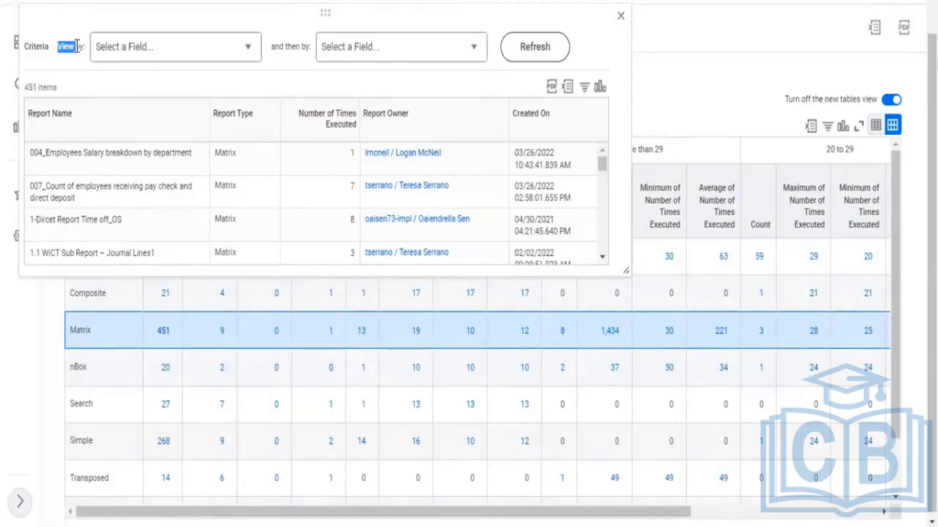
pyautogui.click(247, 46)
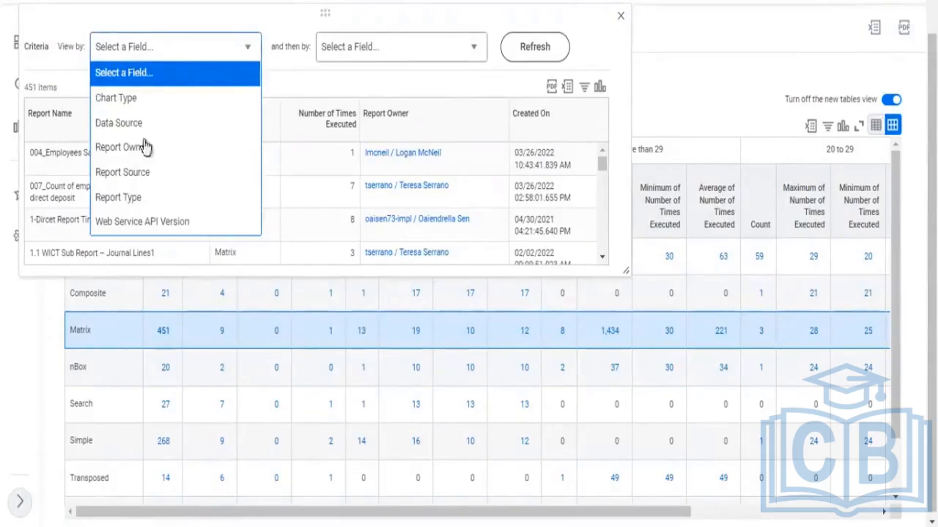
pyautogui.click(622, 18)
pyautogui.click(620, 17)
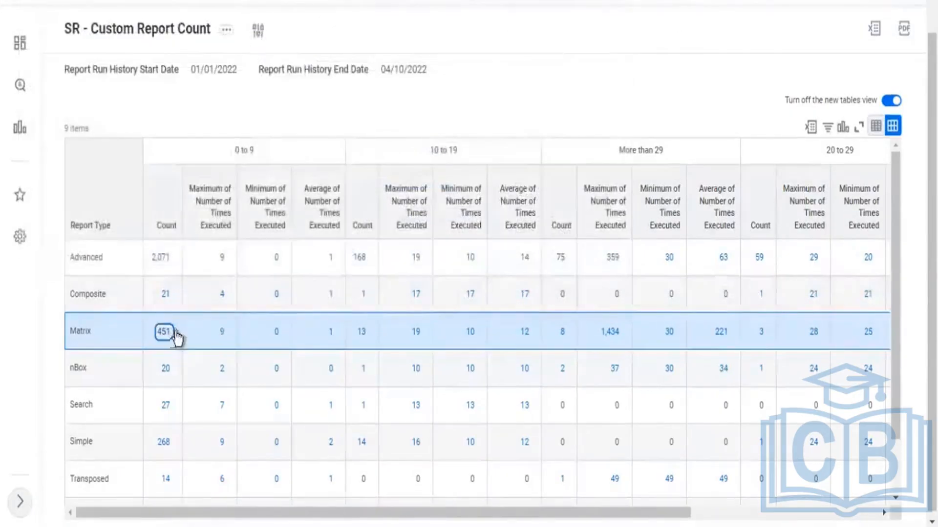
# - Drill into the Matrix 0 to 9 count again, view it by Report Owner, and enlarge the results window
pyautogui.click(229, 337)
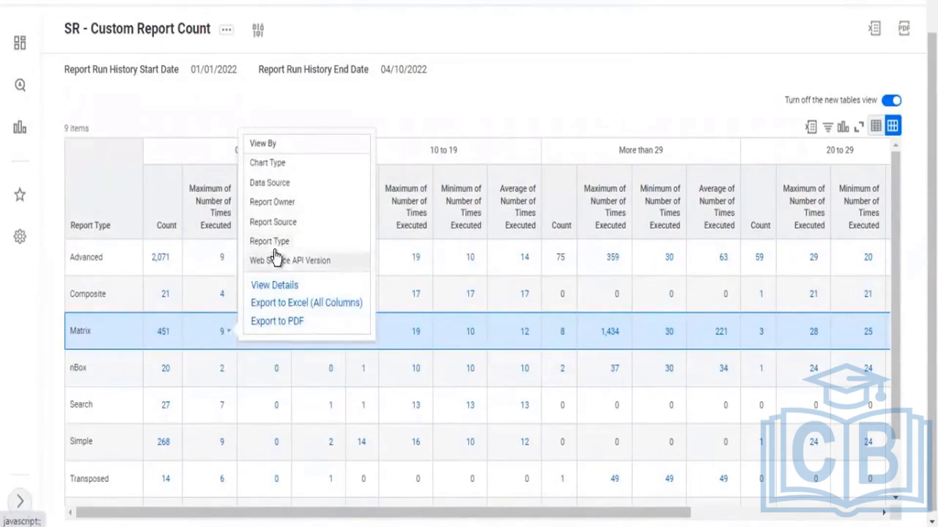
pyautogui.click(165, 336)
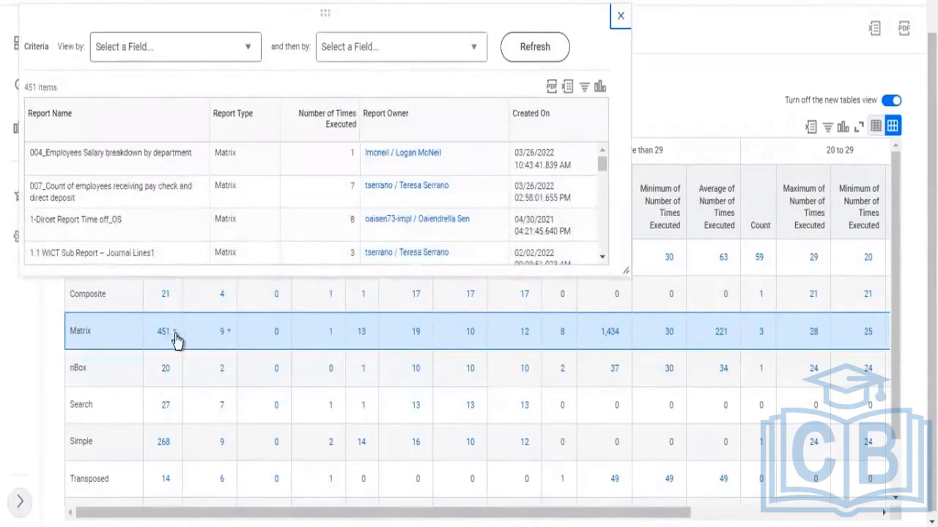
pyautogui.click(175, 333)
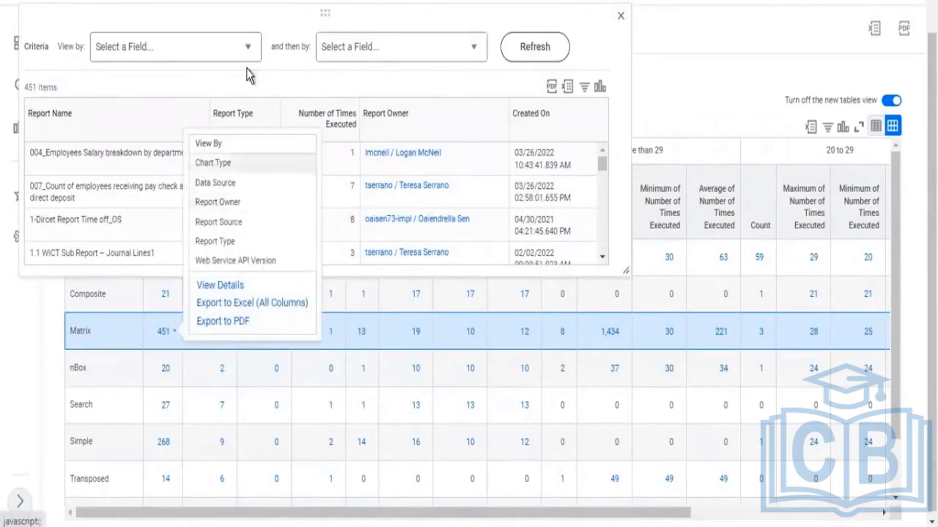
pyautogui.click(248, 56)
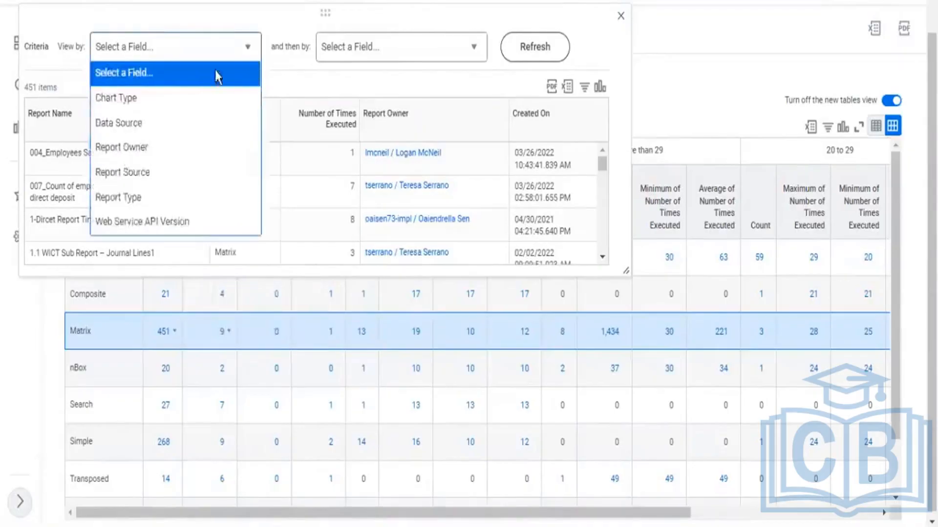
pyautogui.click(136, 153)
pyautogui.click(535, 48)
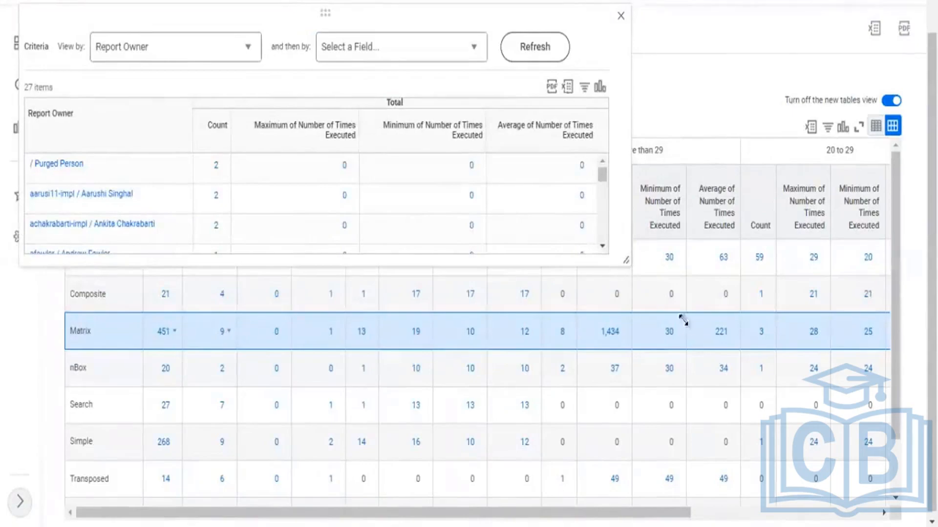
pyautogui.moveTo(682, 320); pyautogui.dragTo(728, 376)
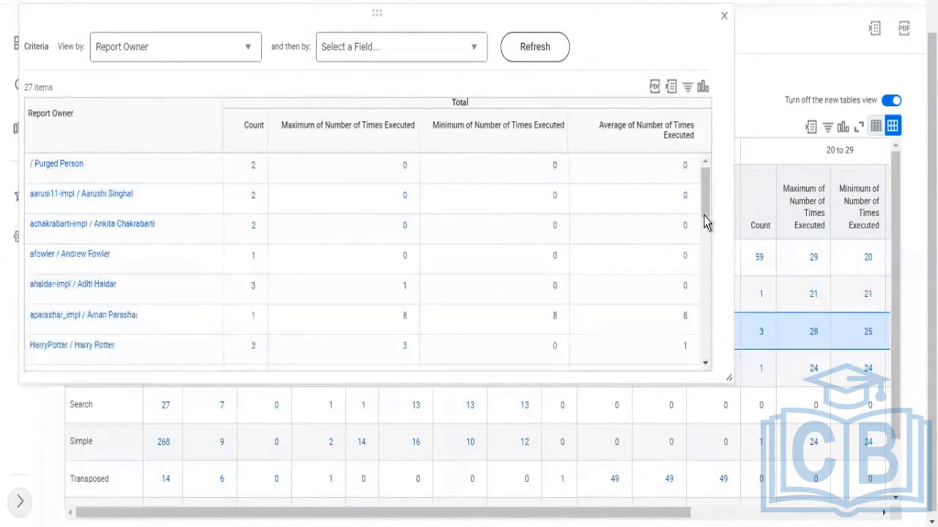
# - Review the Matrix breakdown by Report Owner down to its total row, and briefly check the details of the second owner listed
pyautogui.moveTo(704, 216); pyautogui.dragTo(720, 404)
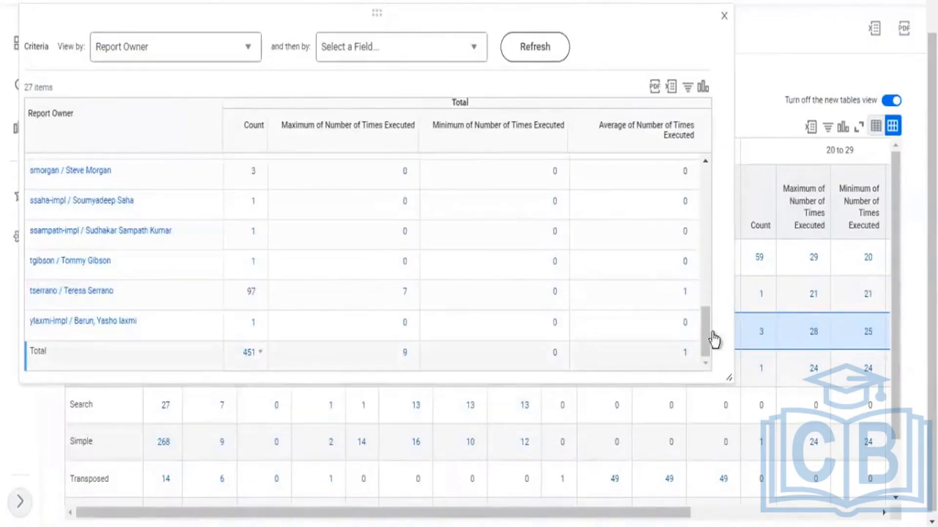
pyautogui.moveTo(706, 328); pyautogui.dragTo(718, 174)
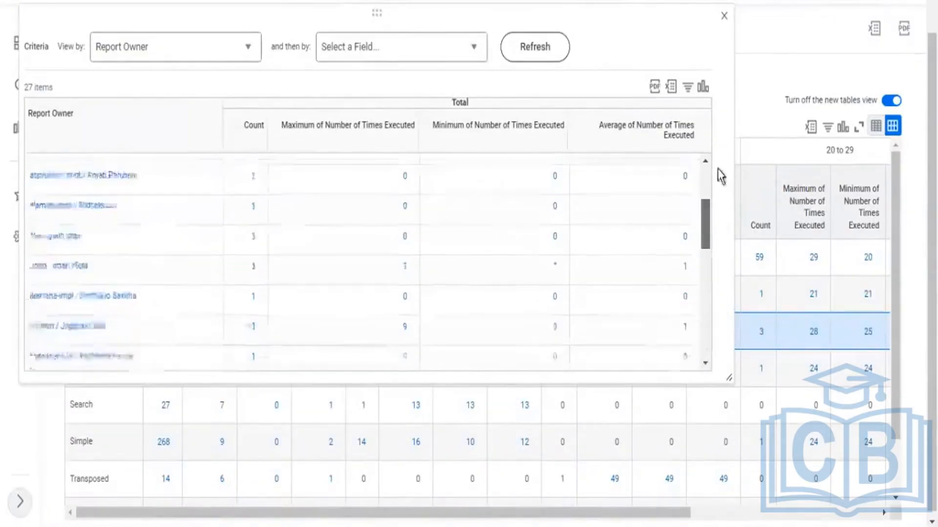
pyautogui.moveTo(36, 114); pyautogui.dragTo(74, 116)
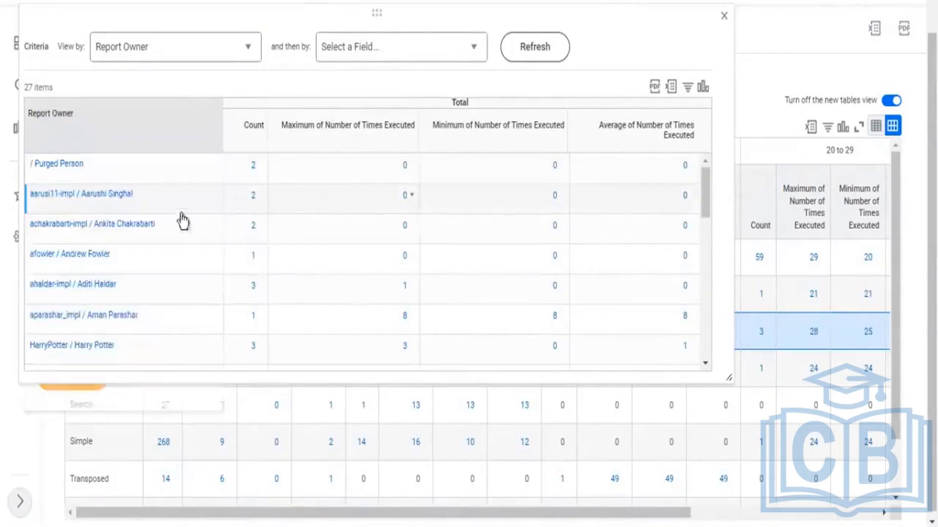
pyautogui.click(106, 197)
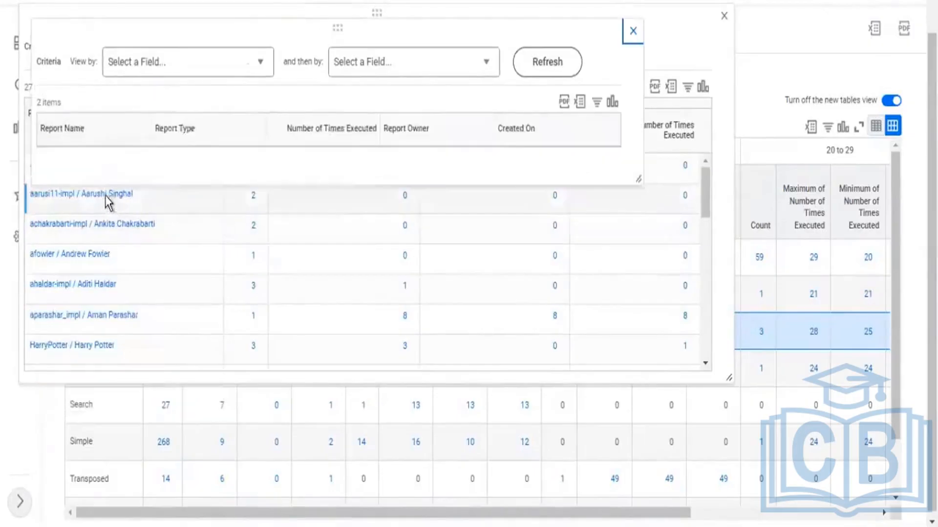
pyautogui.click(632, 30)
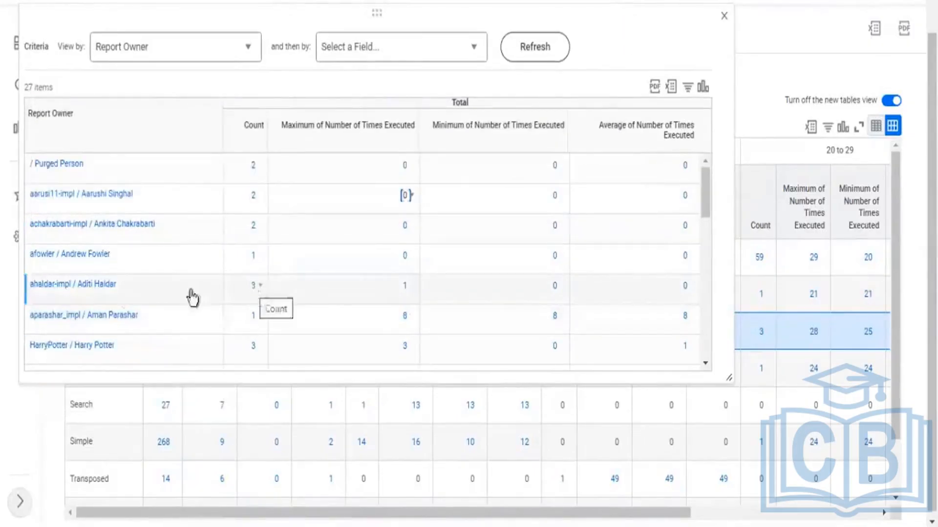
# - Drill into the report owner count of 297, check its item count, and enlarge the details window
pyautogui.scroll(-3, 227, 322)
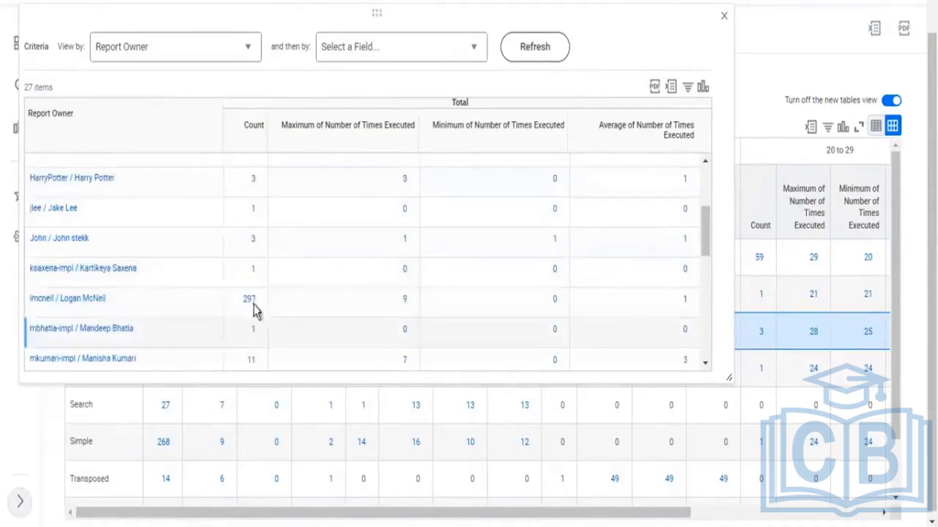
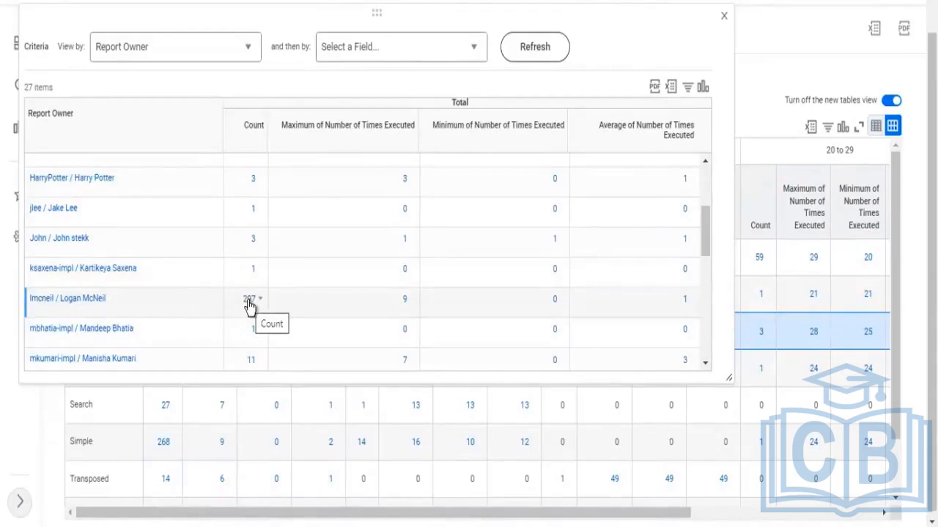
pyautogui.click(249, 300)
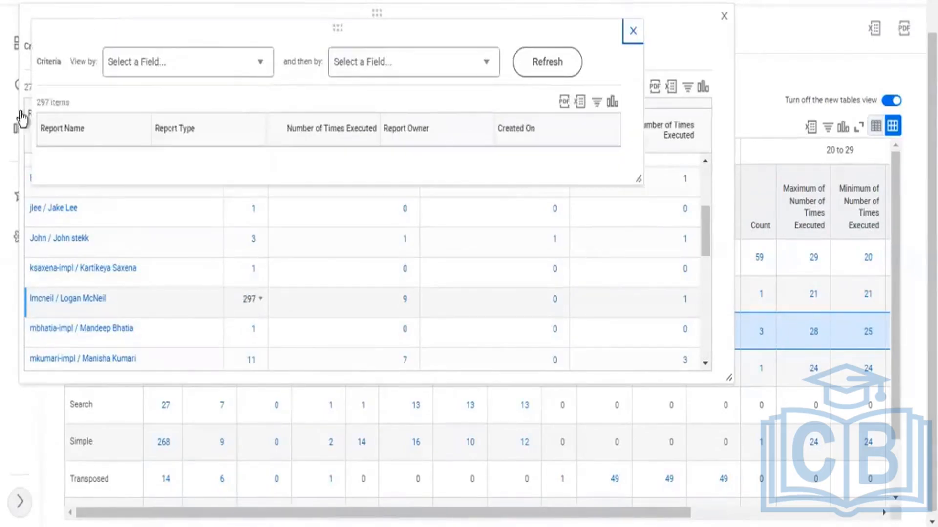
pyautogui.moveTo(42, 102); pyautogui.dragTo(71, 104)
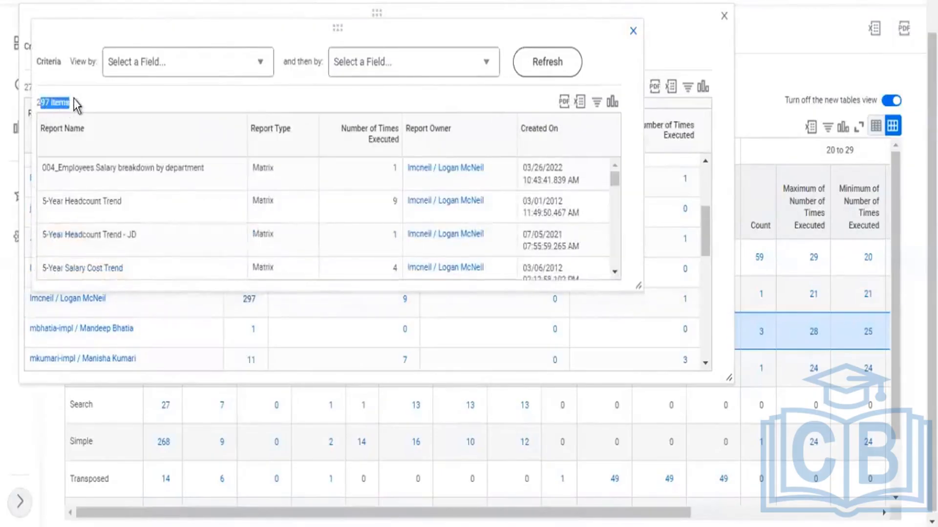
pyautogui.moveTo(636, 286); pyautogui.dragTo(747, 373)
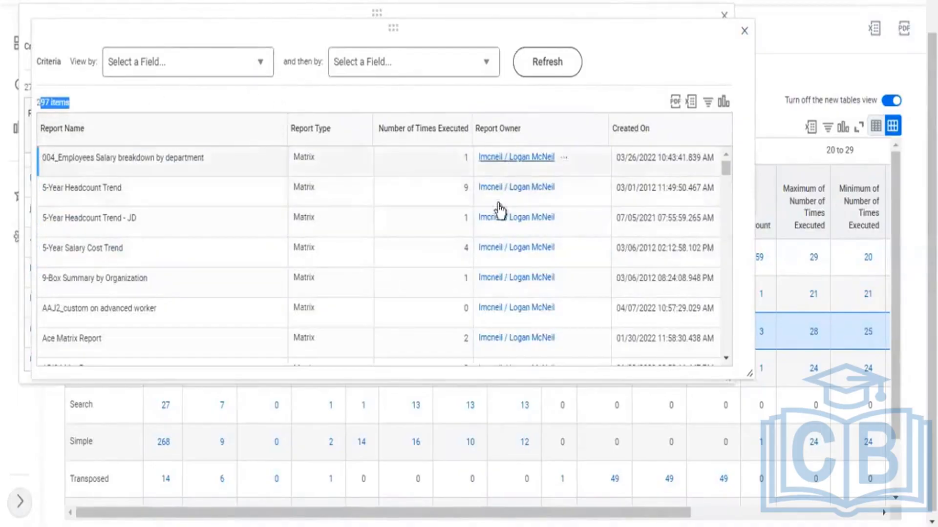
# - View this owner's reports by Data Source and review the breakdown down to the total row
pyautogui.click(262, 68)
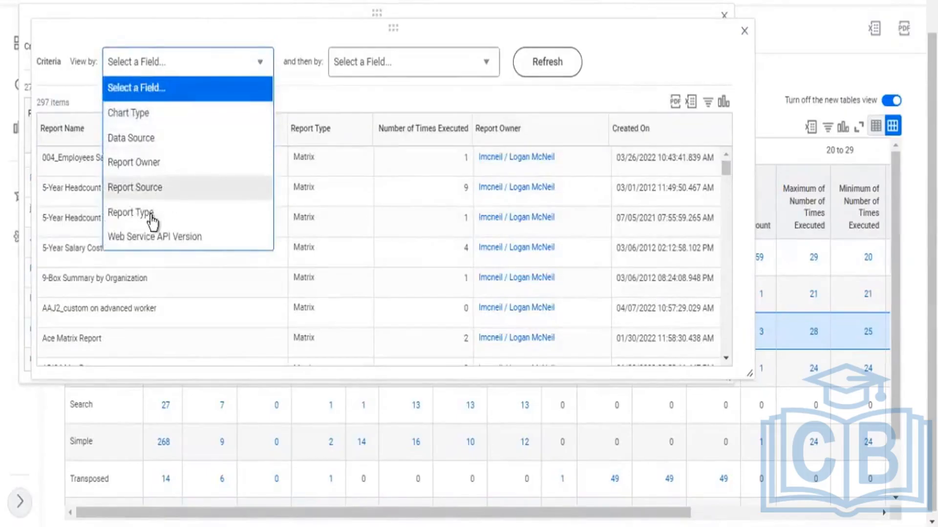
pyautogui.click(156, 141)
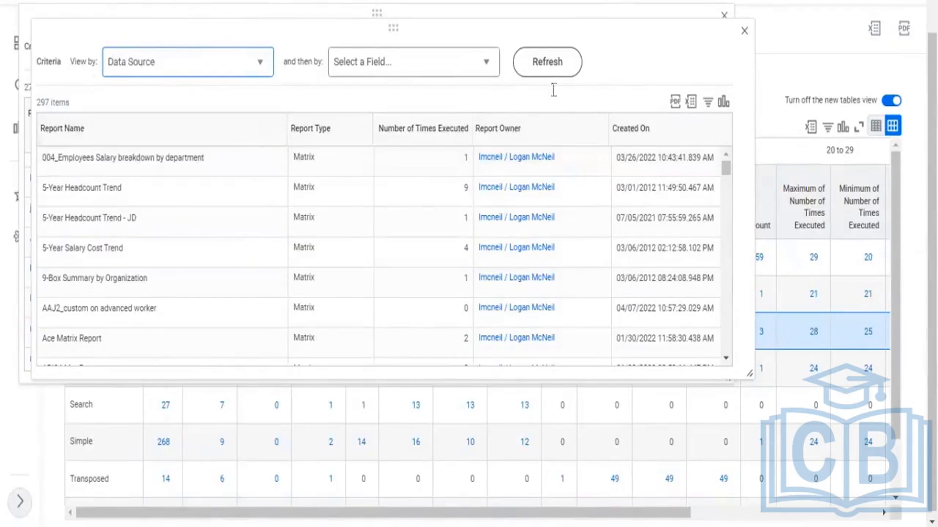
pyautogui.click(544, 68)
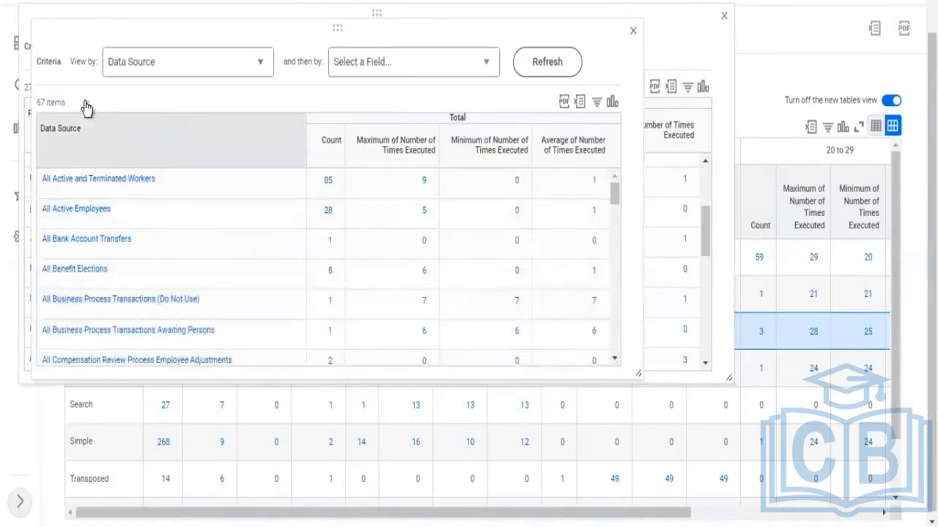
pyautogui.scroll(-10, 440, 249)
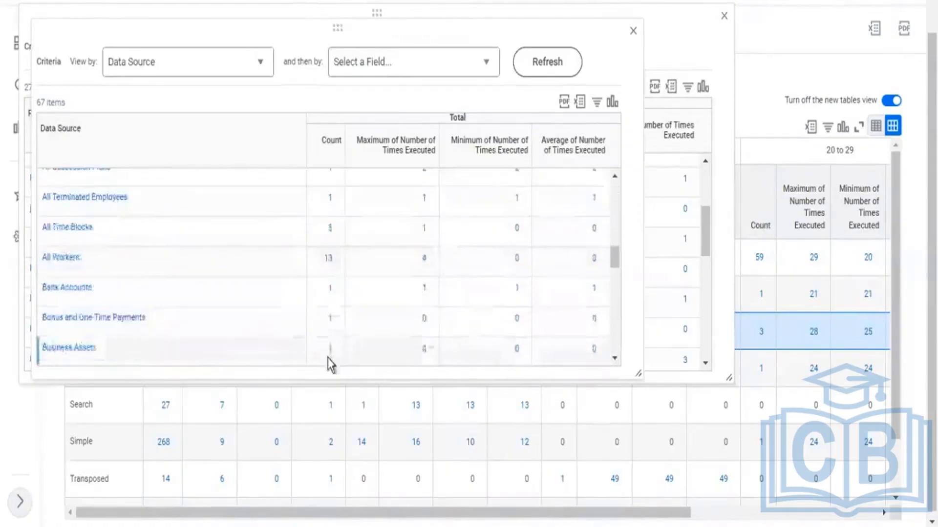
pyautogui.scroll(-5, 332, 359)
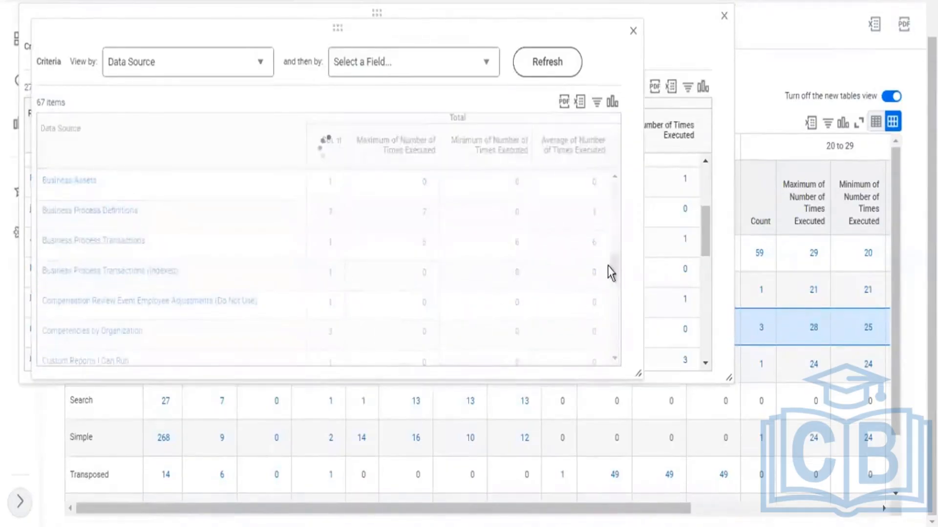
pyautogui.moveTo(618, 268); pyautogui.dragTo(622, 398)
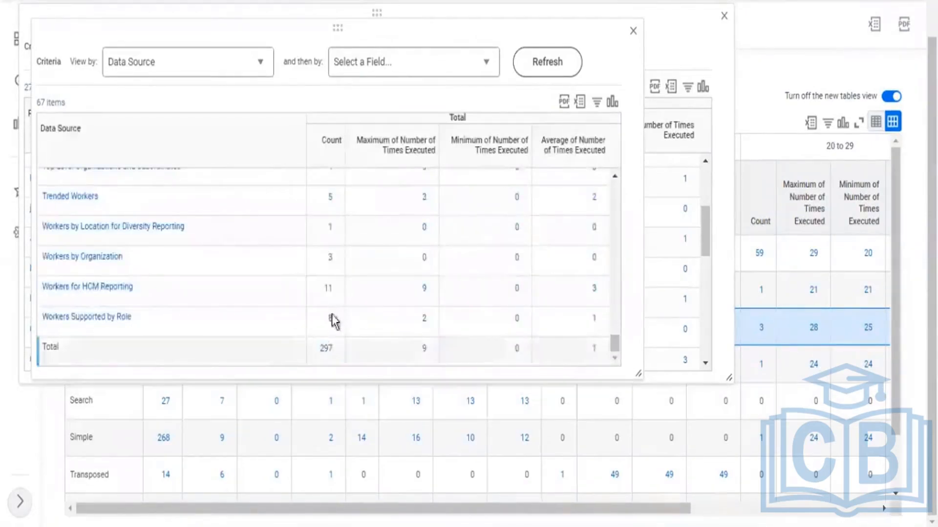
pyautogui.moveTo(619, 349); pyautogui.dragTo(628, 152)
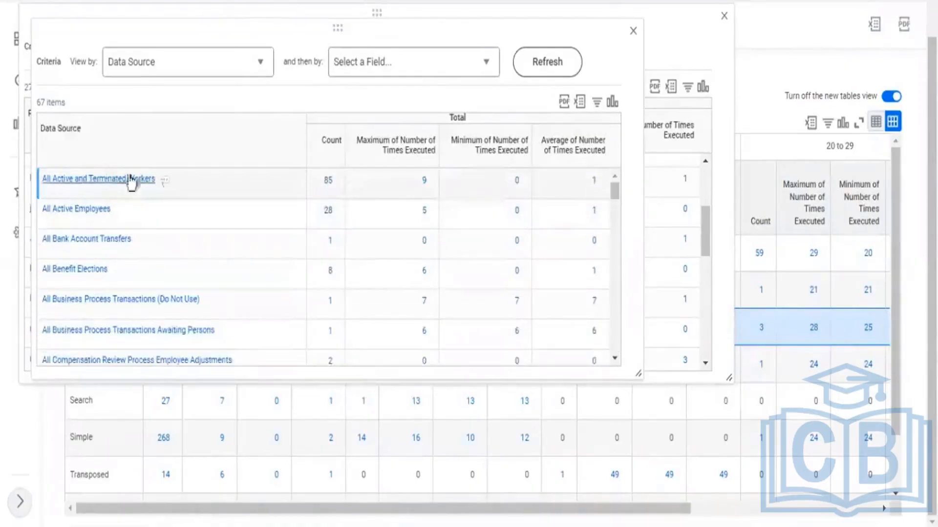
# - Drill into the count for the All Active and Terminated Workers data source, enlarge its details, and close them
pyautogui.click(329, 181)
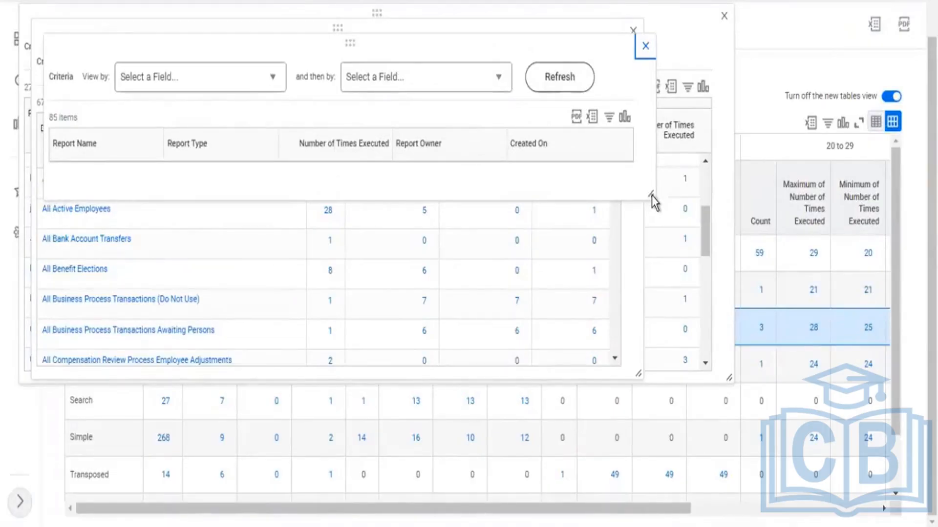
pyautogui.moveTo(652, 194); pyautogui.dragTo(652, 302)
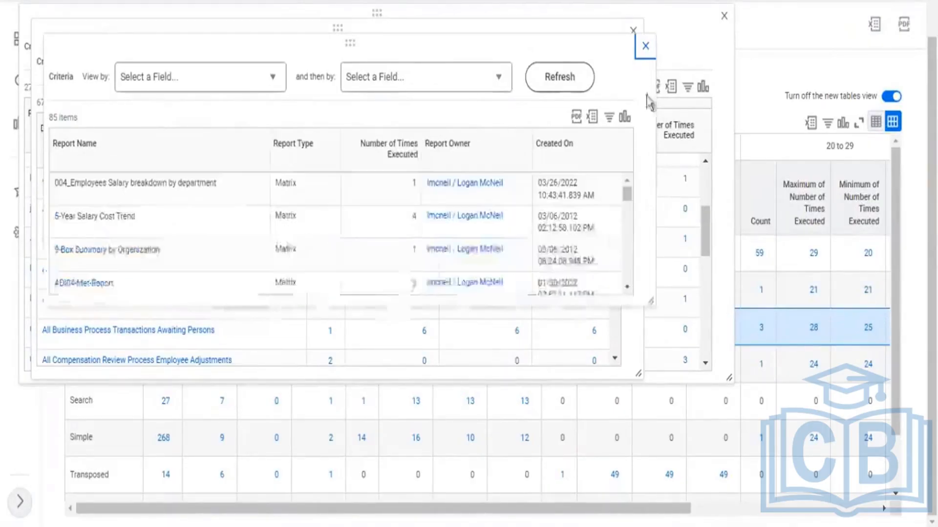
pyautogui.click(645, 45)
# - Check the View by fields of the Data Source breakdown and close all drill-down windows to return to the matrix report
pyautogui.click(259, 69)
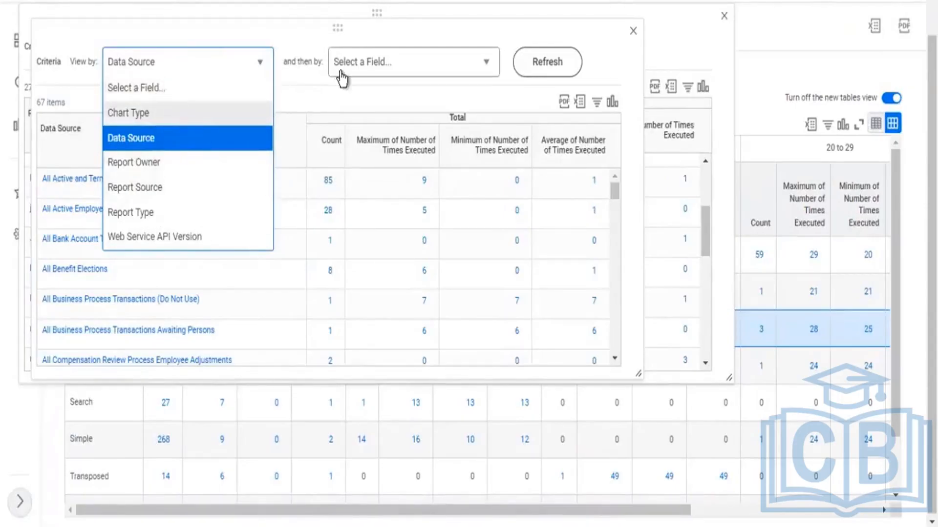
pyautogui.click(634, 31)
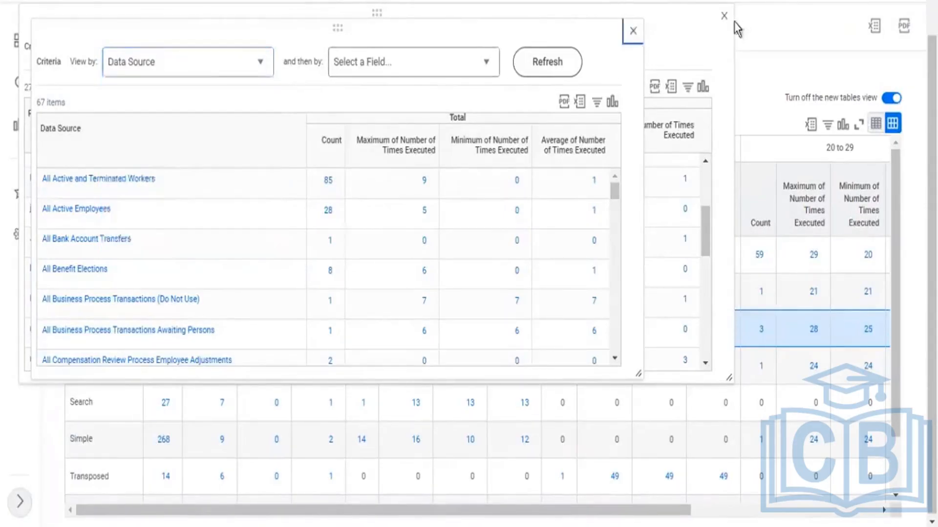
pyautogui.click(724, 16)
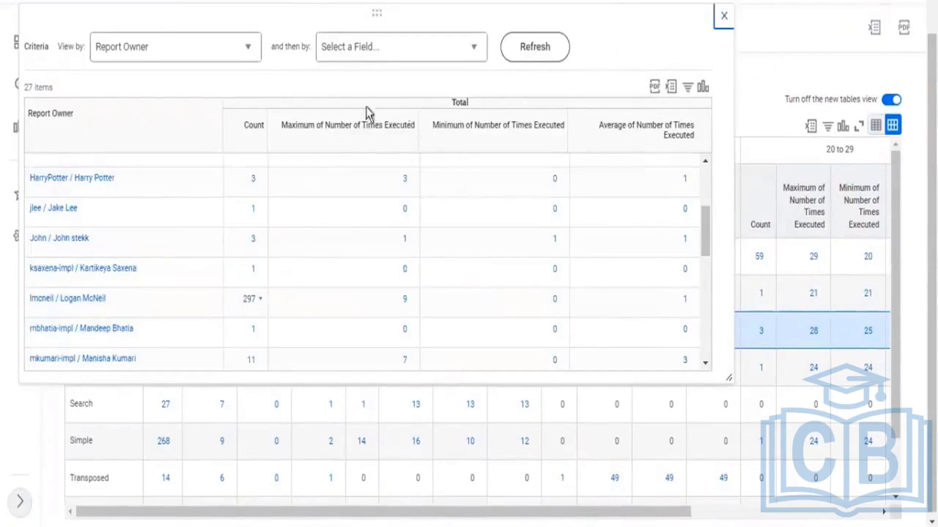
pyautogui.scroll(1, 366, 84)
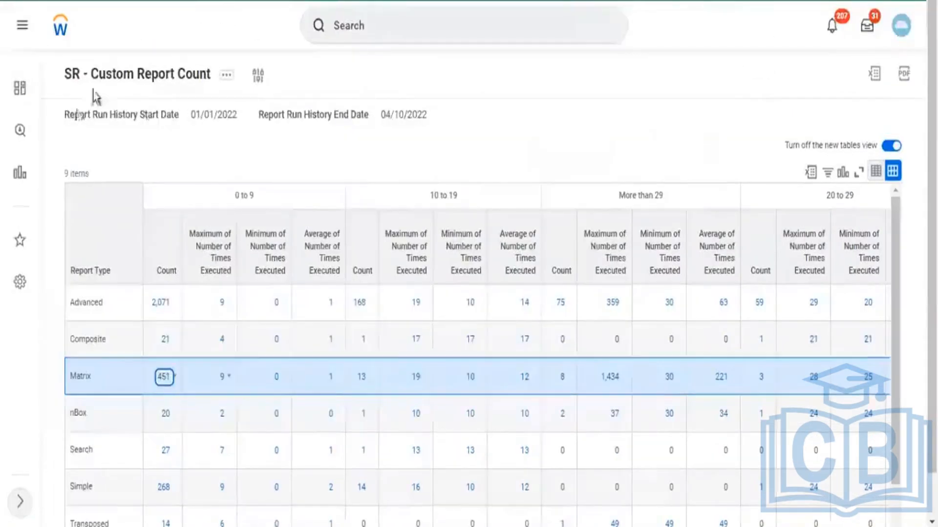
# - Switch to the Worker Count Company report, review its definition and row grouping, save it, and run it
pyautogui.click(226, 77)
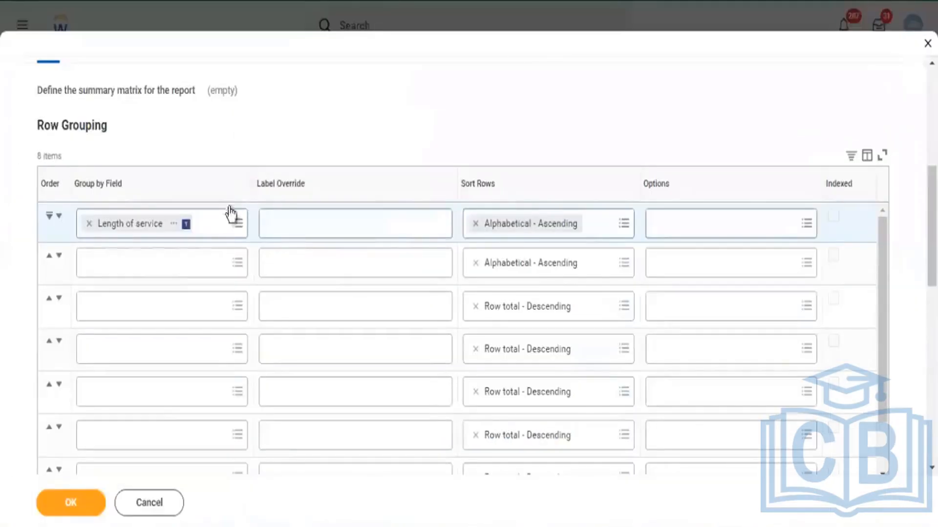
pyautogui.scroll(7, 236, 200)
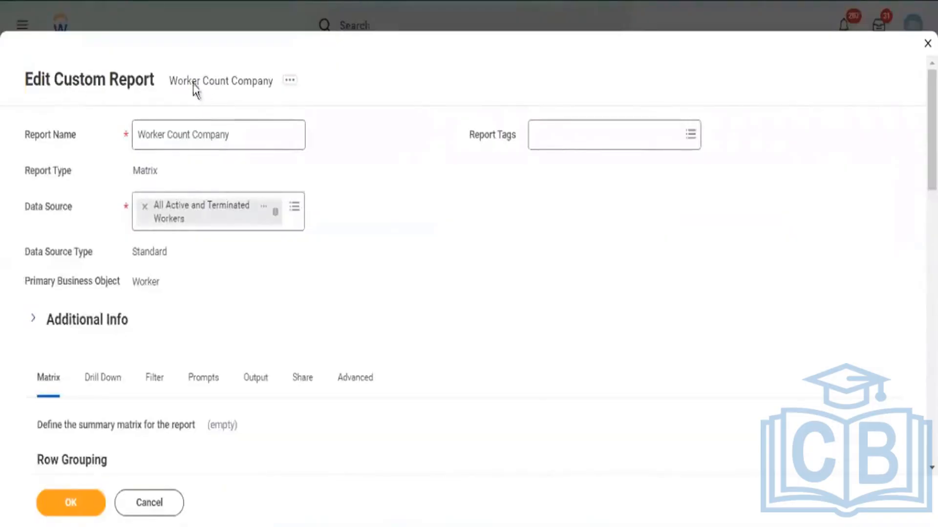
pyautogui.moveTo(241, 87); pyautogui.dragTo(192, 84)
pyautogui.scroll(-6, 218, 413)
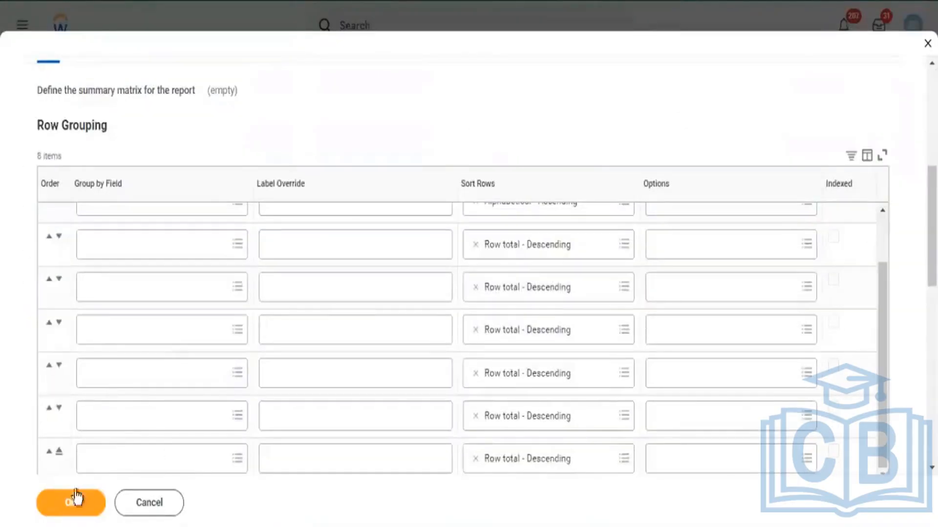
pyautogui.click(72, 507)
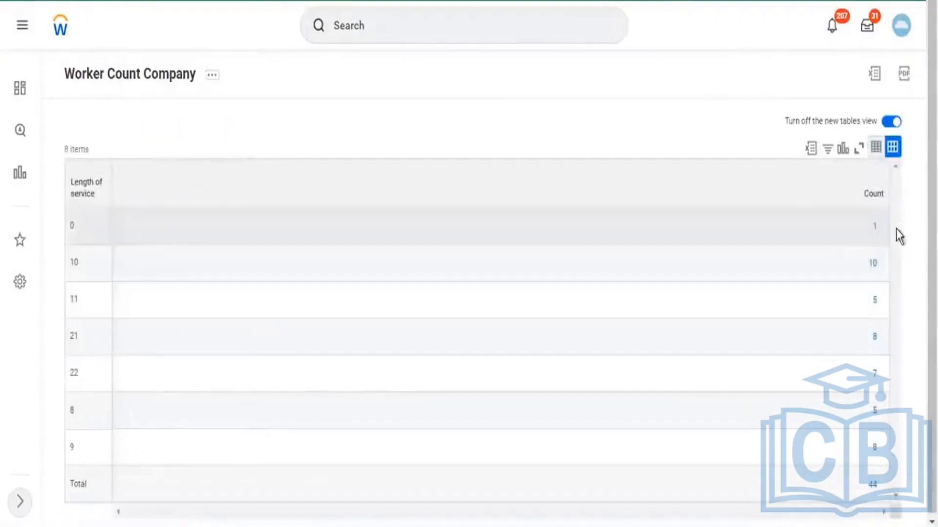
# - Open the drill-down options for the count in the length of service 0 row and examine its View By fields
pyautogui.click(882, 228)
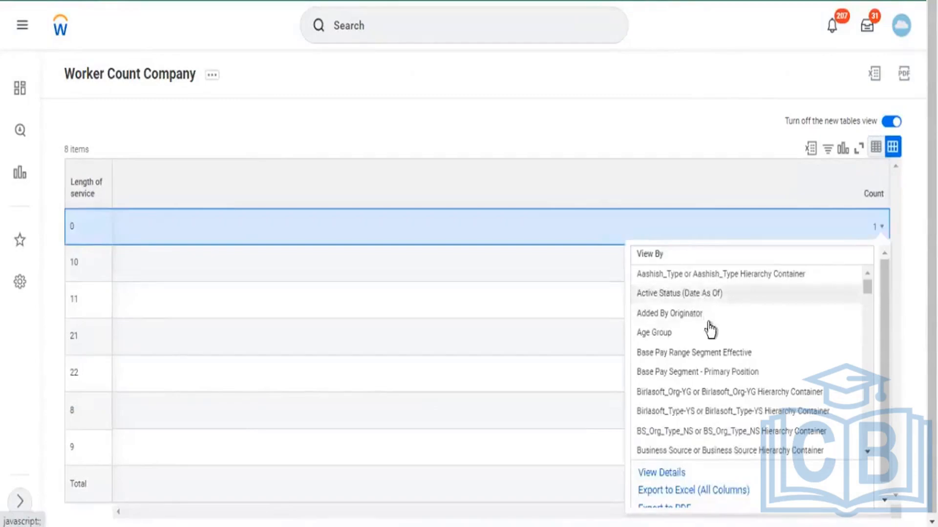
pyautogui.scroll(-5, 712, 329)
pyautogui.scroll(-5, 703, 424)
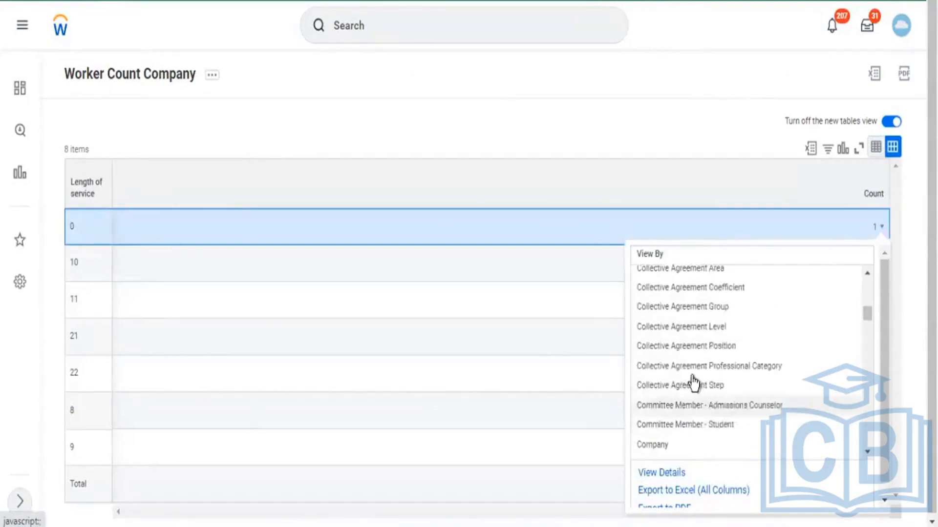
pyautogui.scroll(-2, 667, 383)
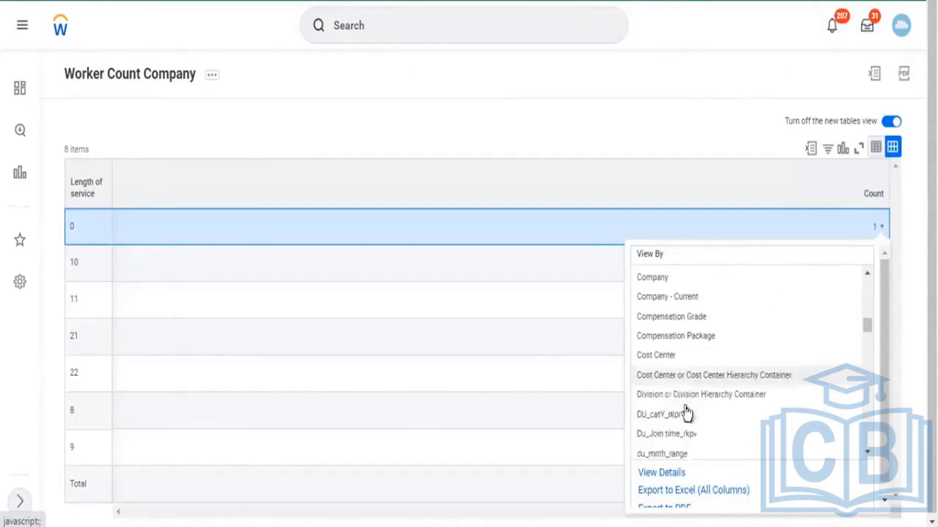
pyautogui.scroll(-5, 699, 384)
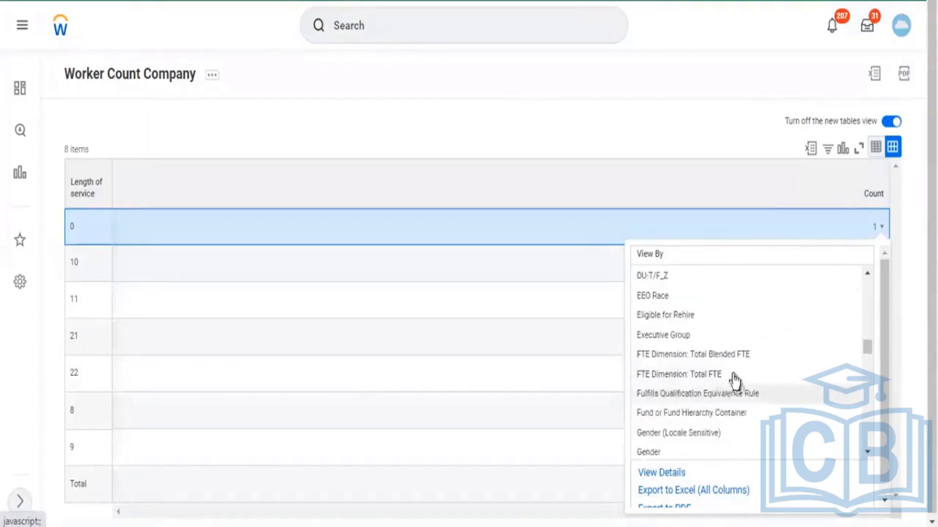
pyautogui.scroll(-15, 704, 356)
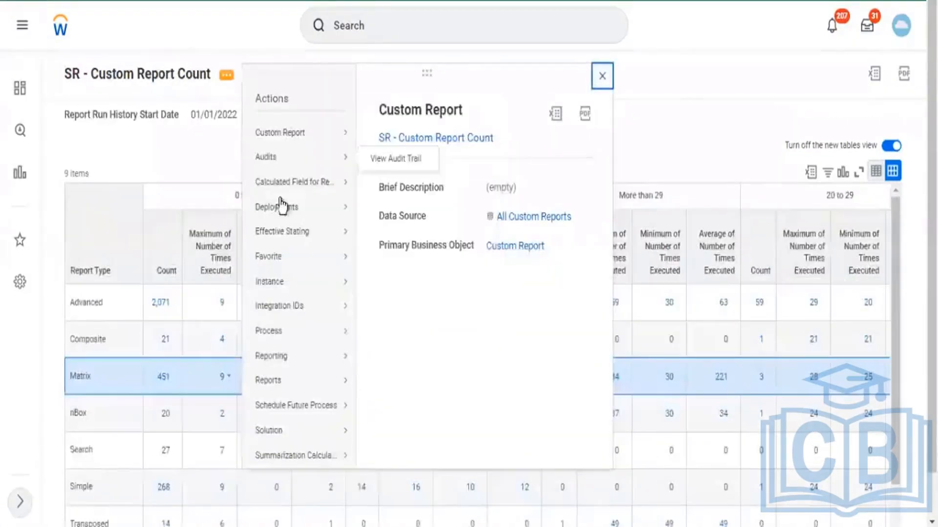
# - Open the SR - Custom Report Count report for editing and bring up its drill-down Group By Fields settings
pyautogui.moveTo(317, 141)
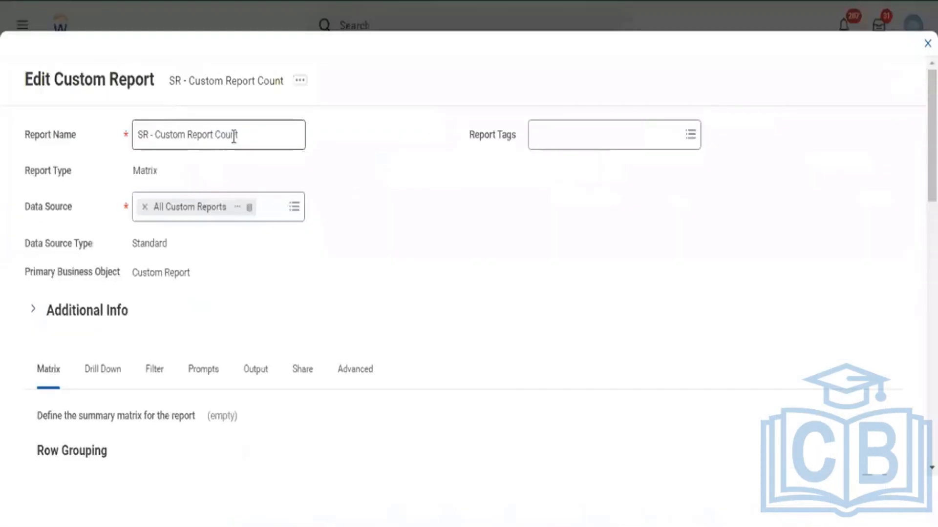
pyautogui.scroll(-3, 80, 226)
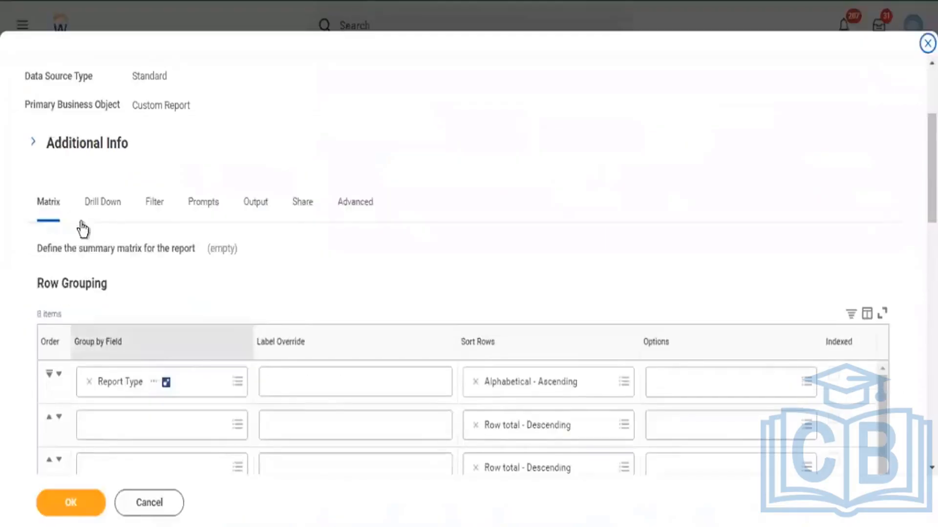
pyautogui.click(107, 211)
pyautogui.scroll(-3, 279, 335)
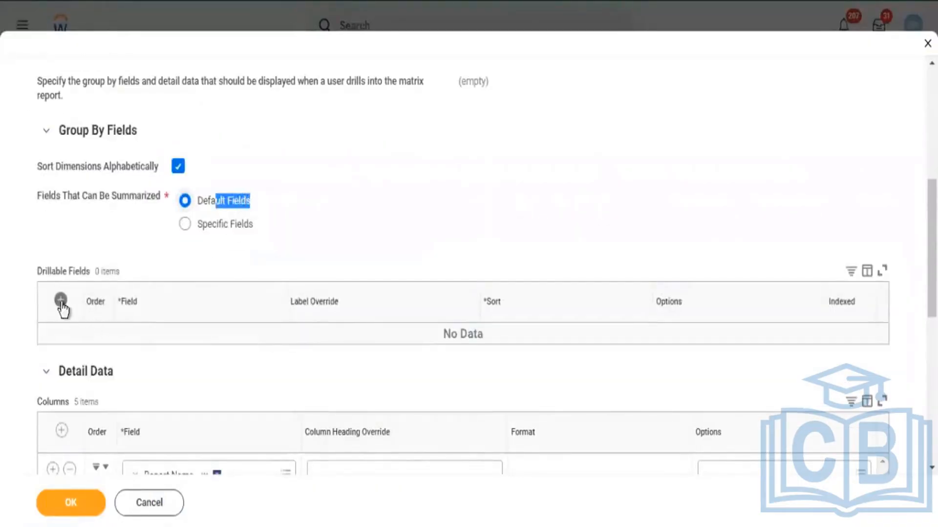
# - Add a drillable field row to the Group By Fields and choose Data Source as its field
pyautogui.click(60, 300)
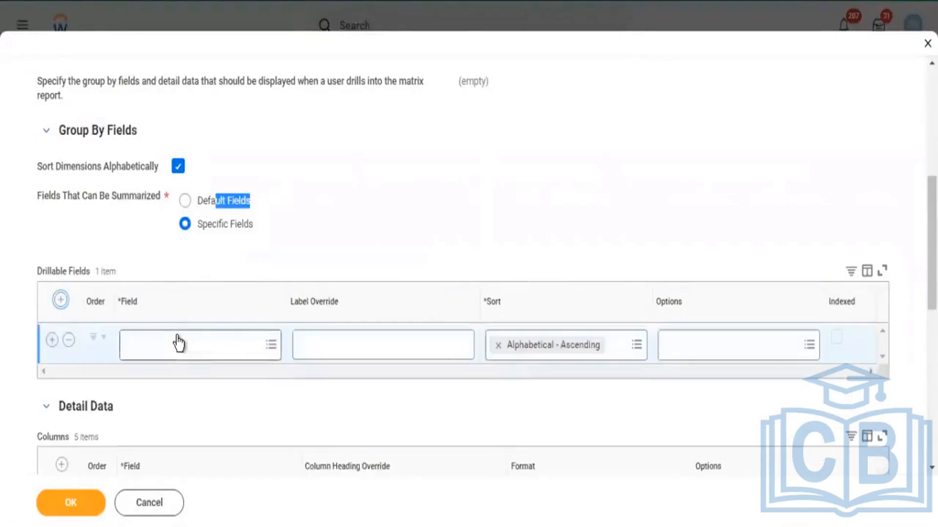
pyautogui.click(178, 342)
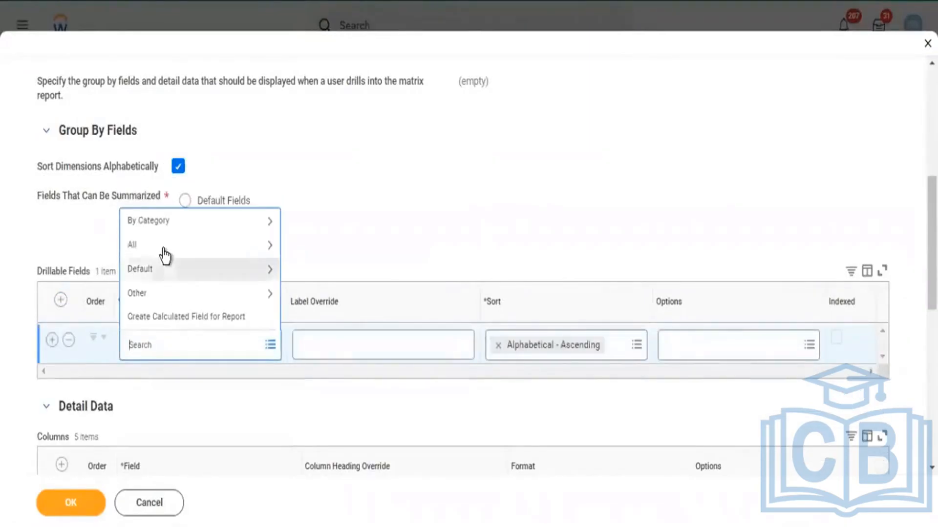
pyautogui.click(240, 276)
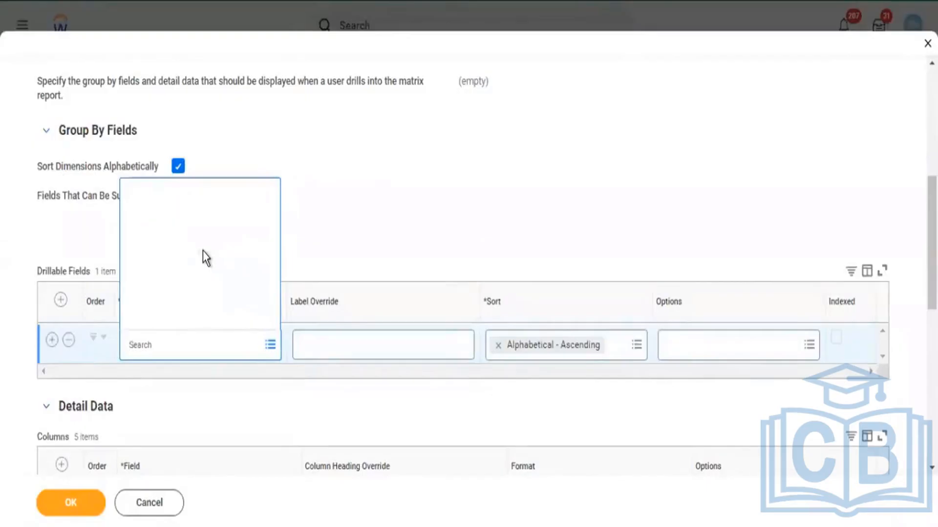
pyautogui.scroll(-10, 216, 227)
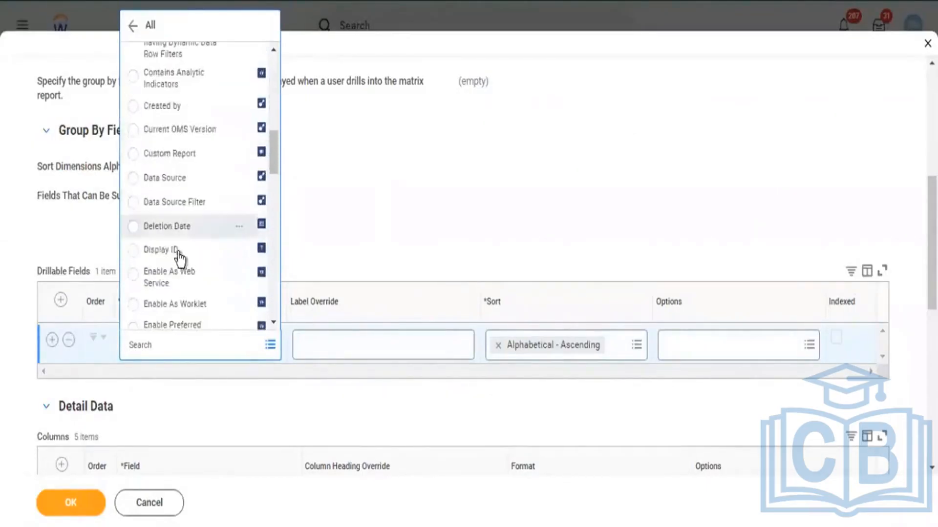
pyautogui.click(170, 183)
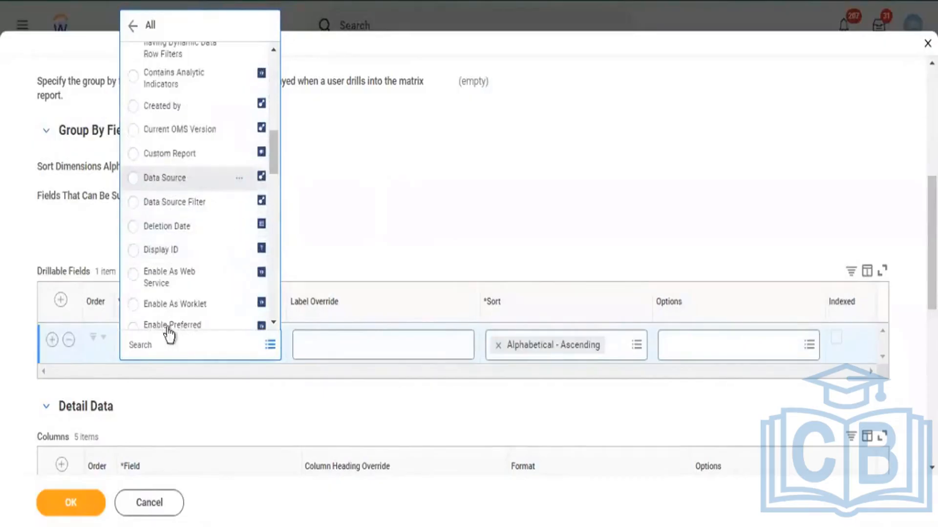
# - Add Report Owner as a second drillable field below Data Source and save the report definition
pyautogui.click(52, 340)
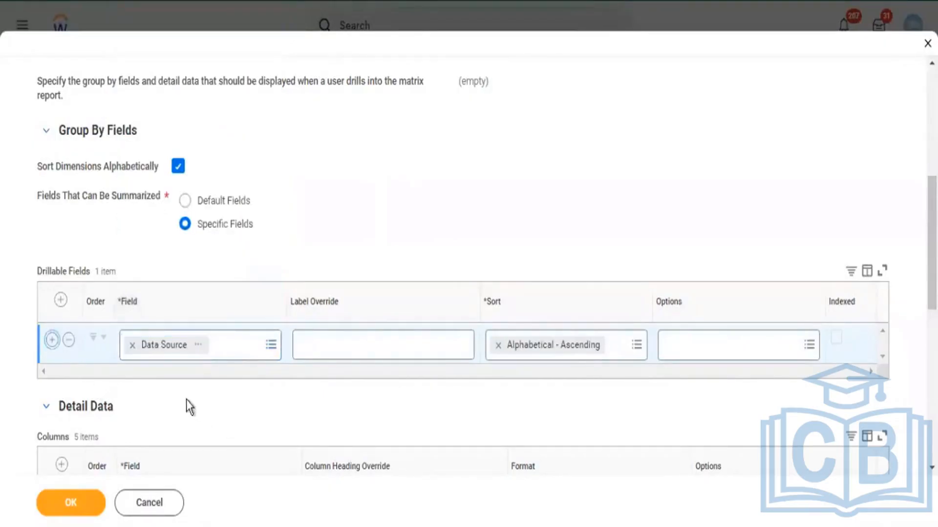
pyautogui.click(166, 390)
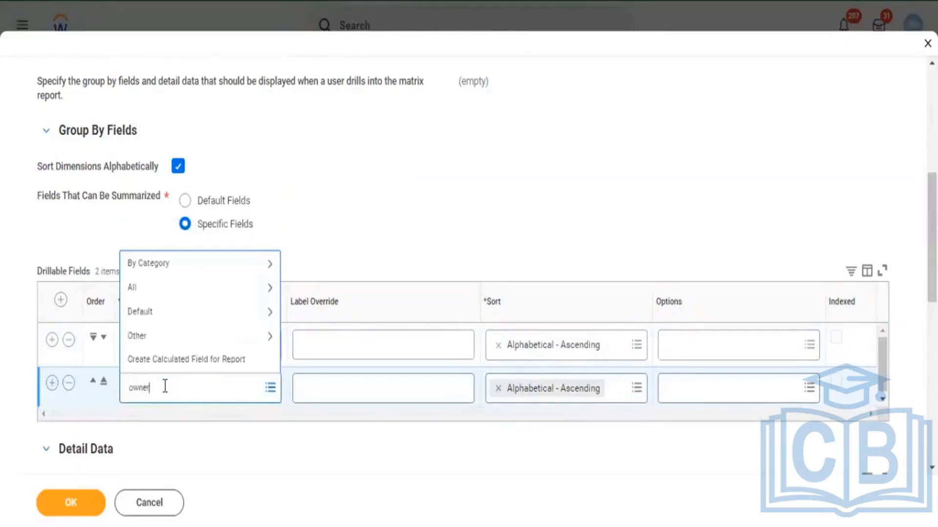
pyautogui.write('owner')
pyautogui.press('Return')
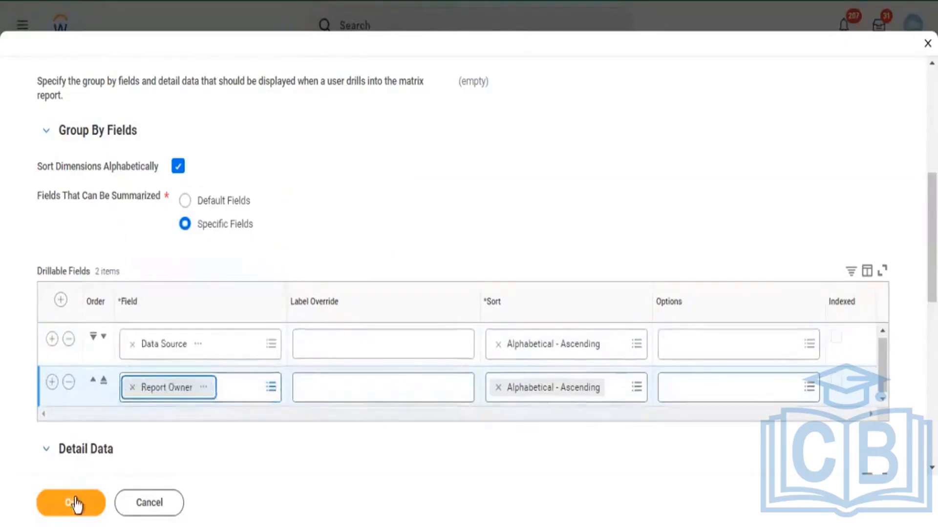
pyautogui.click(74, 505)
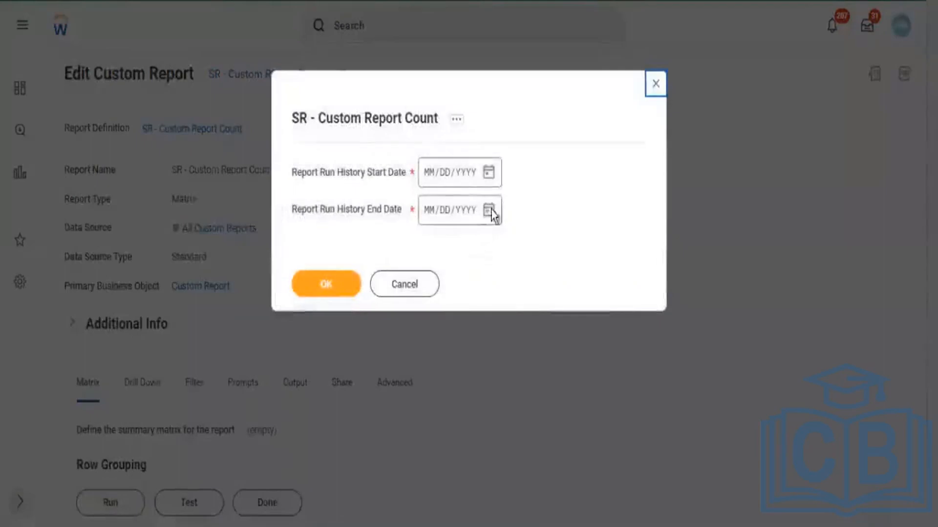
# - Run SR - Custom Report Count with run history start date 01/01/2022 and end date 04/10/2022
pyautogui.click(491, 212)
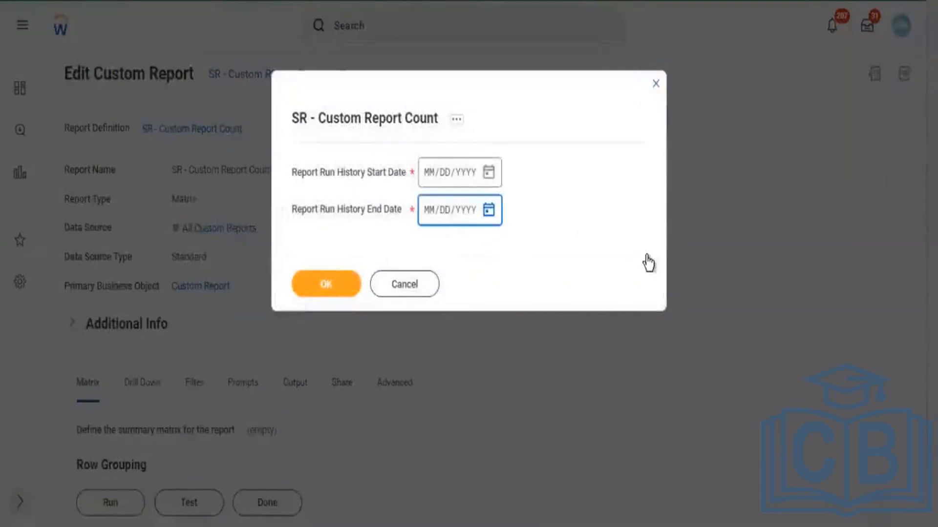
pyautogui.click(524, 318)
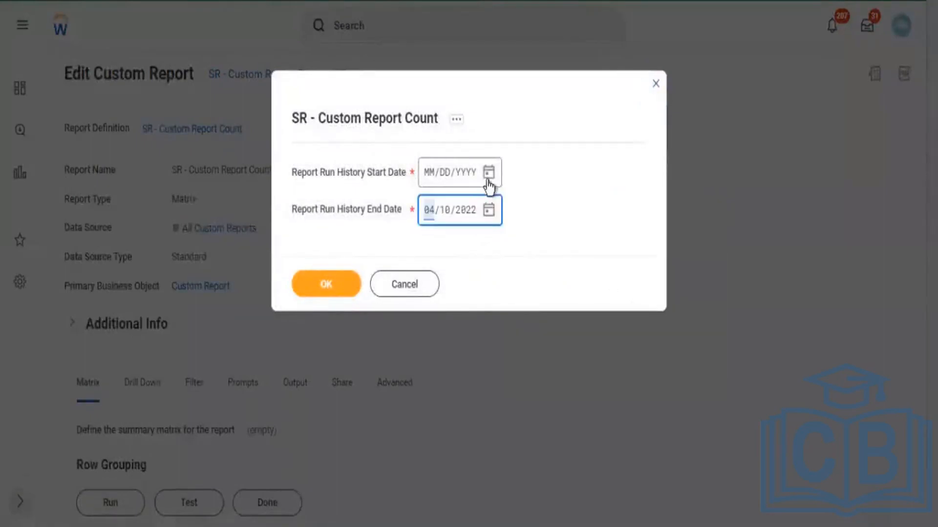
pyautogui.click(488, 172)
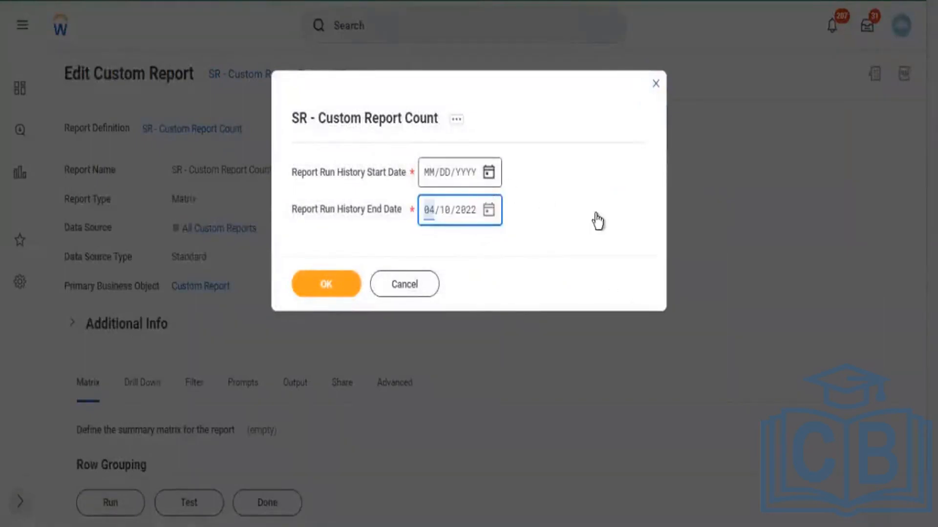
pyautogui.click(434, 173)
pyautogui.write('01012')
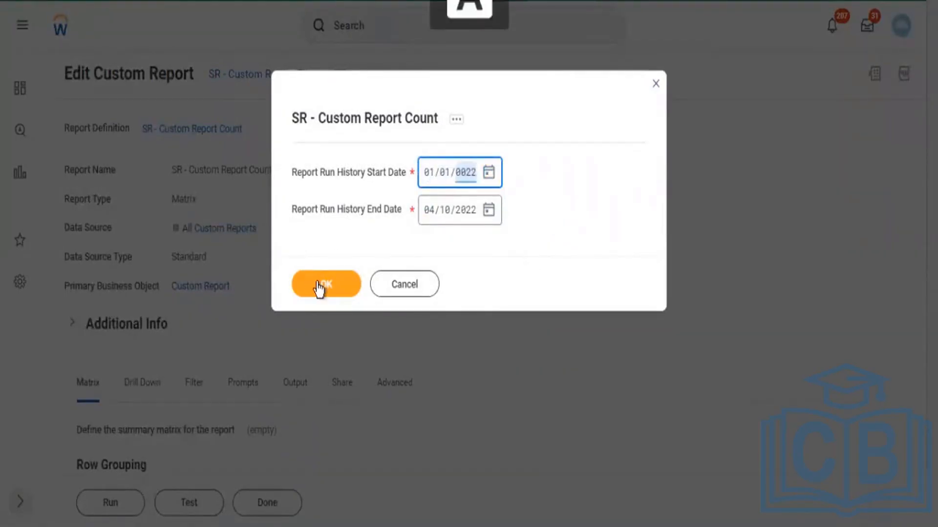
pyautogui.click(344, 290)
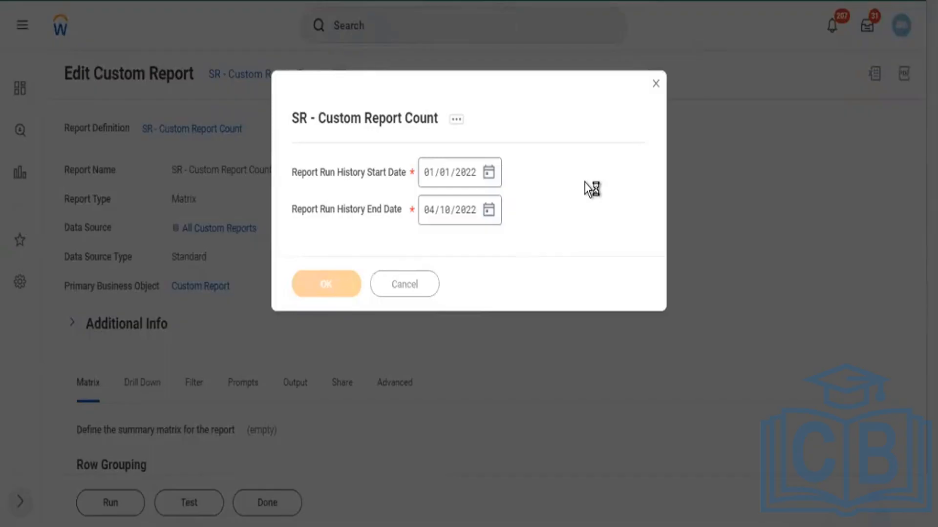
# - Drill into the Matrix count under 0 to 9, check its View By fields, and close the drill-down
pyautogui.scroll(-1, 237, 362)
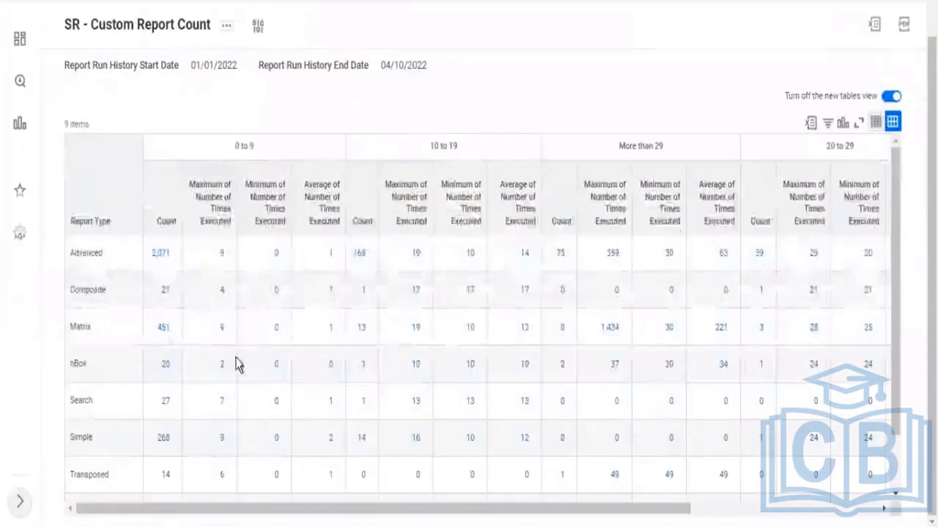
pyautogui.click(163, 327)
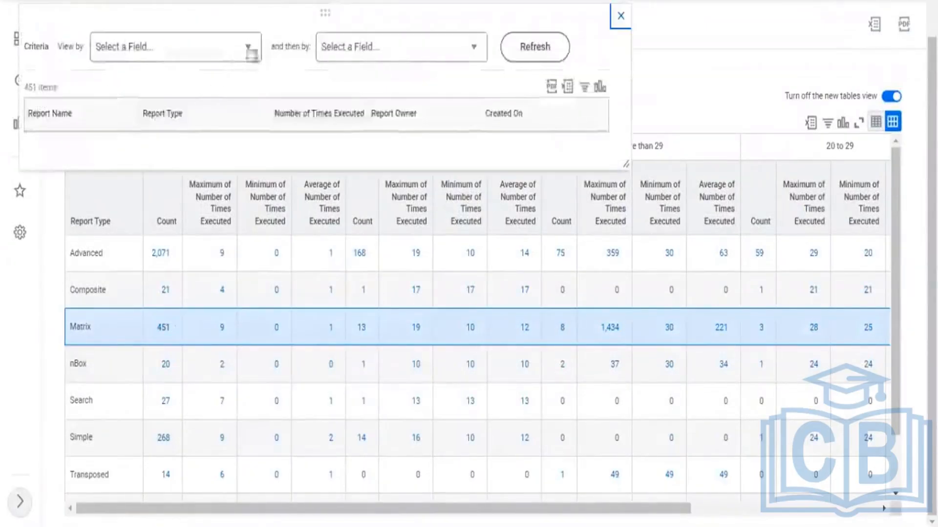
pyautogui.click(250, 50)
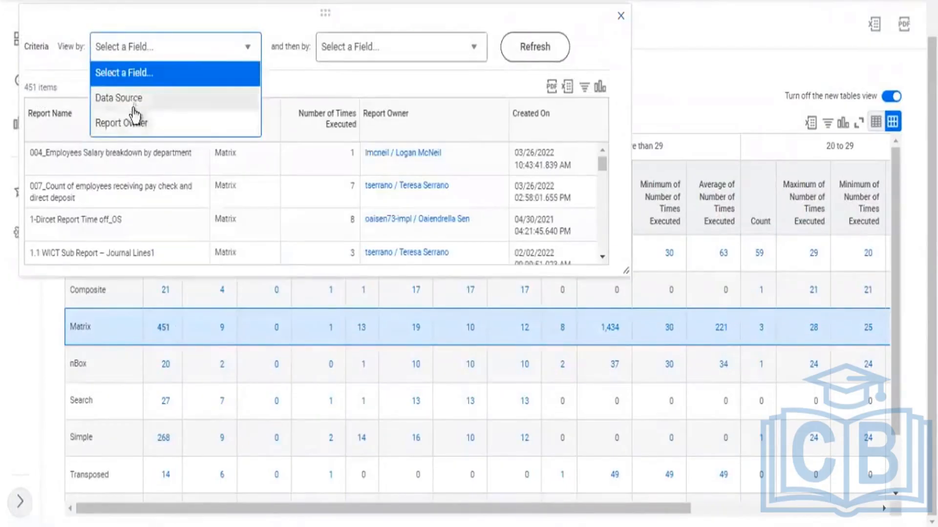
pyautogui.click(621, 18)
pyautogui.click(619, 18)
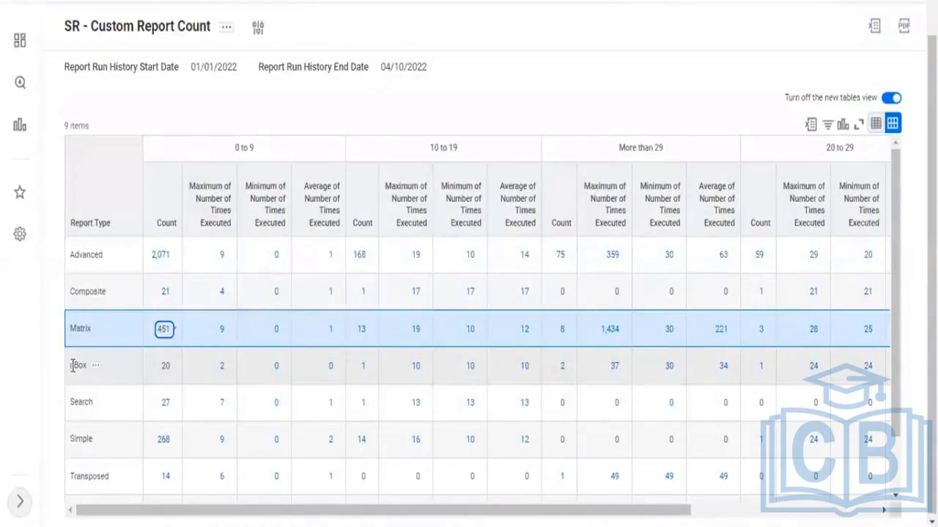
# - Drill into the nBox count under 0 to 9, check the number of listed reports, and close the window
pyautogui.moveTo(82, 365); pyautogui.dragTo(70, 364)
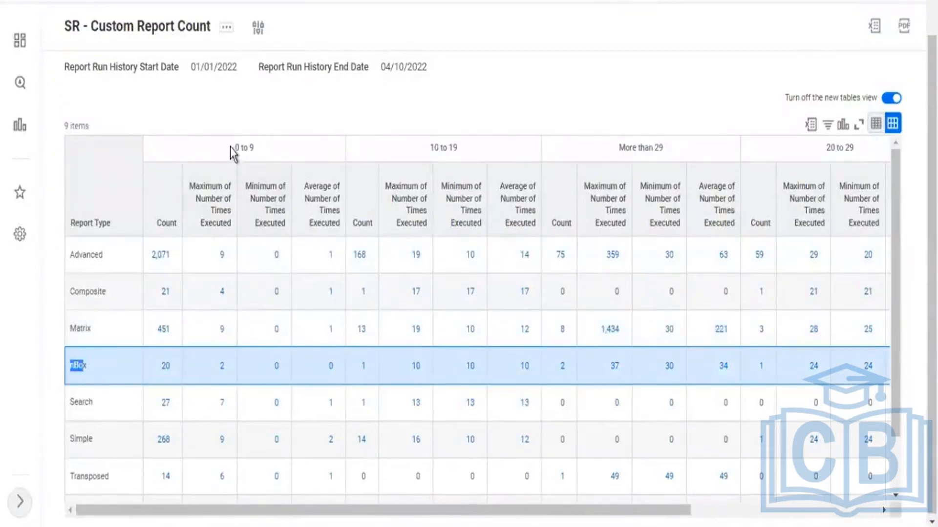
pyautogui.moveTo(234, 154); pyautogui.dragTo(255, 149)
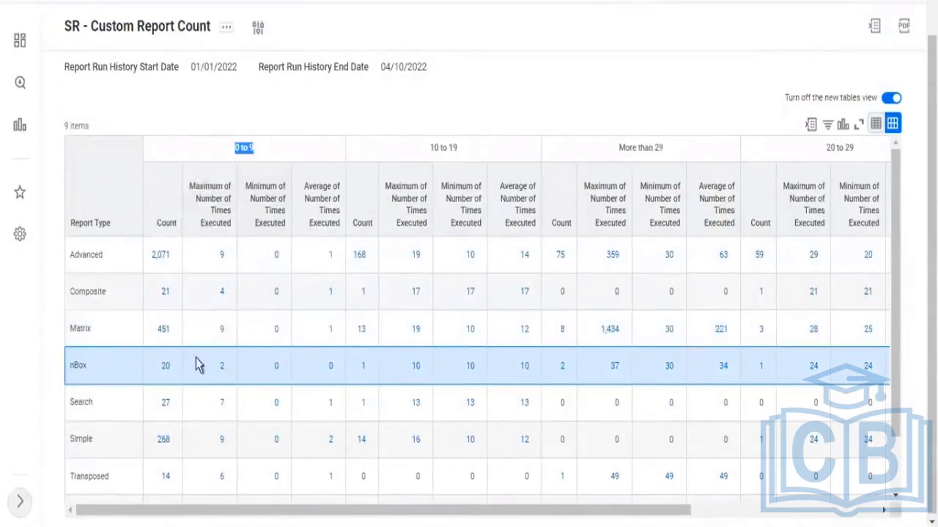
pyautogui.click(167, 371)
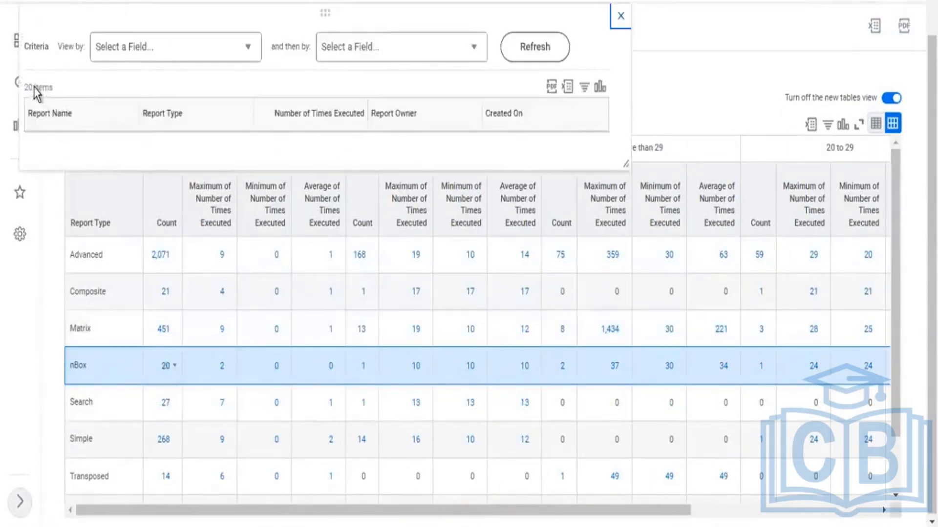
pyautogui.moveTo(35, 90); pyautogui.dragTo(62, 90)
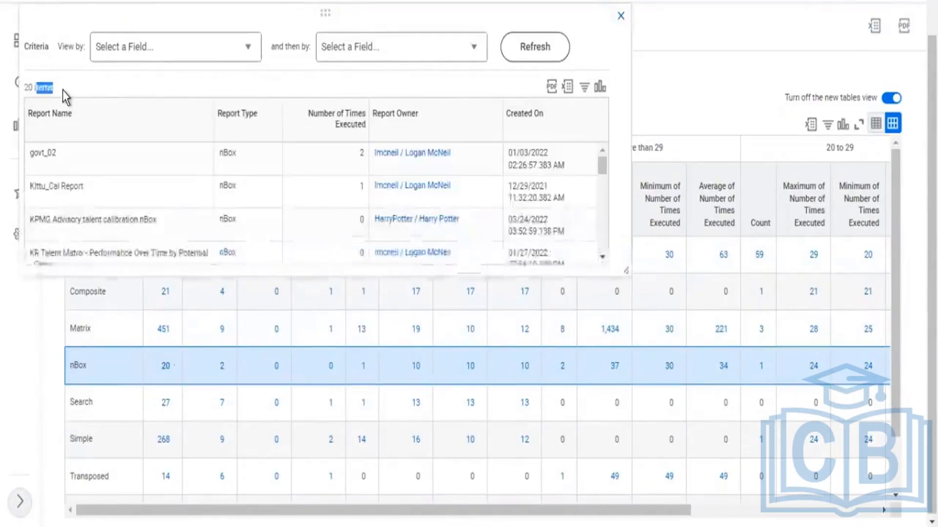
pyautogui.click(620, 16)
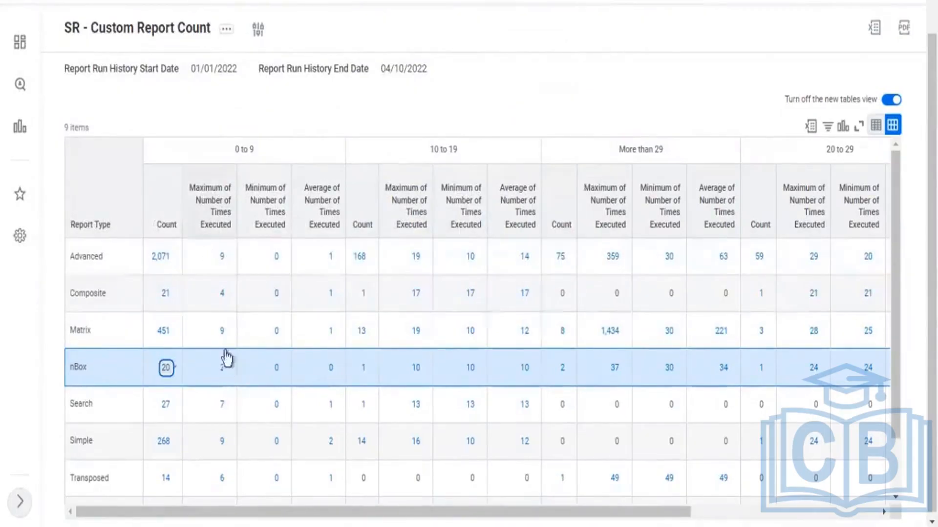
# - Drill into the nBox Maximum of Number of Times Executed under 0 to 9 and close the front detail window
pyautogui.moveTo(194, 187); pyautogui.dragTo(231, 230)
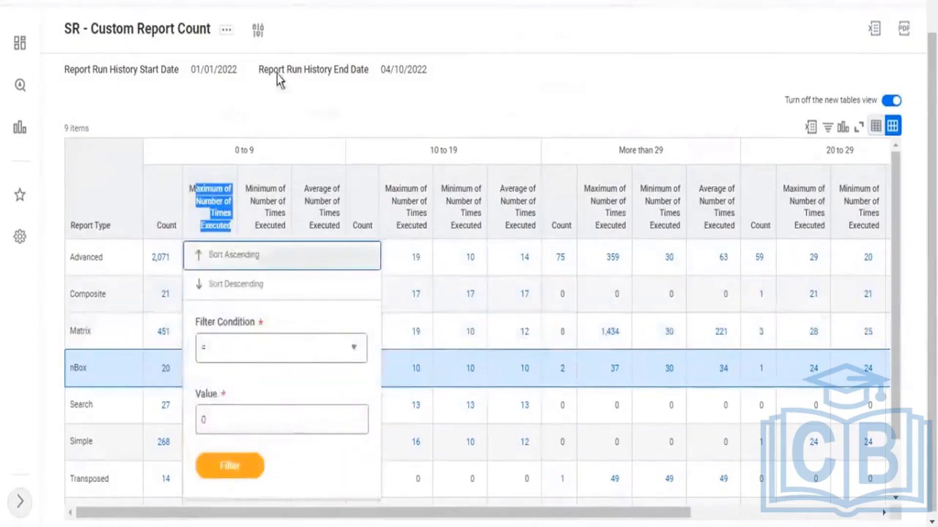
pyautogui.click(257, 164)
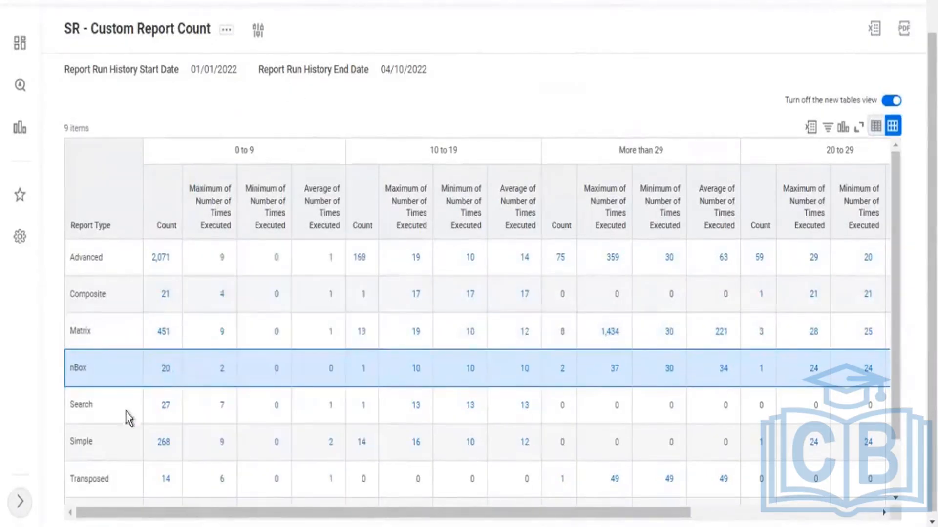
pyautogui.click(224, 380)
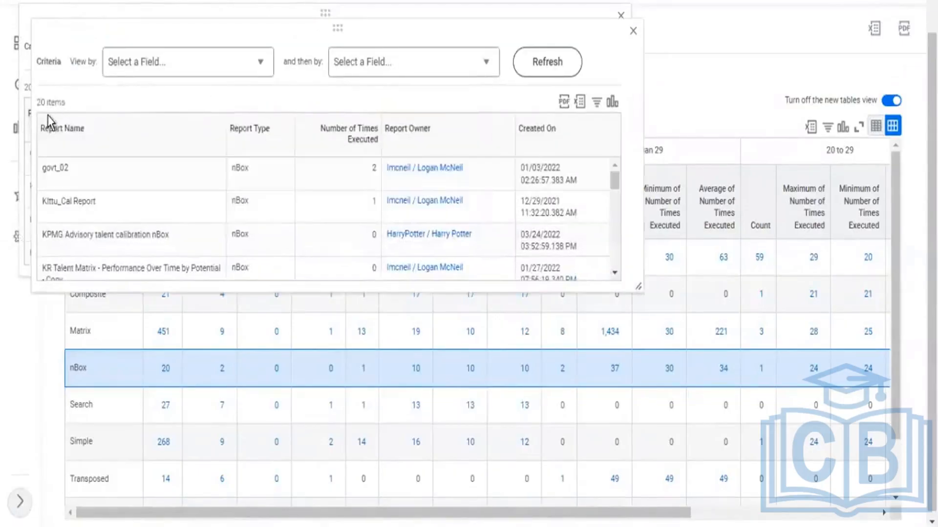
pyautogui.click(631, 33)
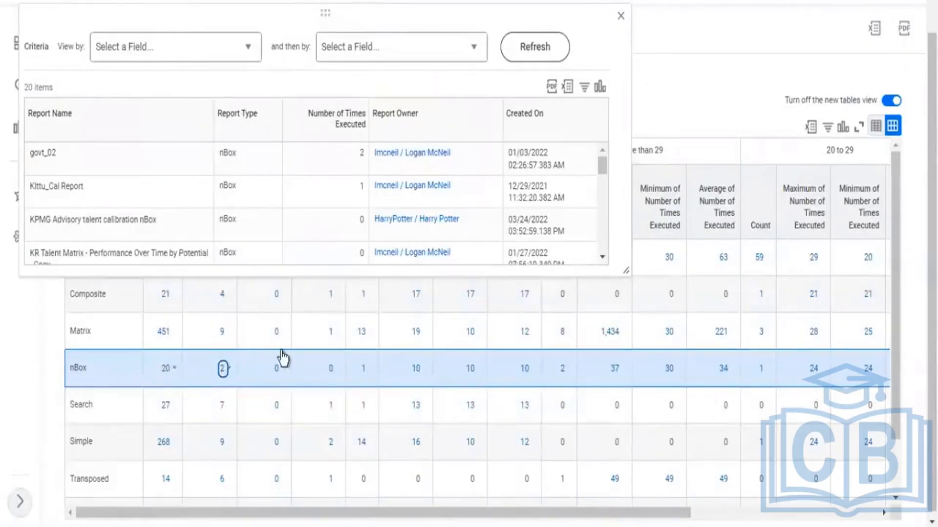
# - Move the remaining nBox detail window aside and compare the matrix's maximum with the Number of Times Executed values listed
pyautogui.scroll(1, 74, 381)
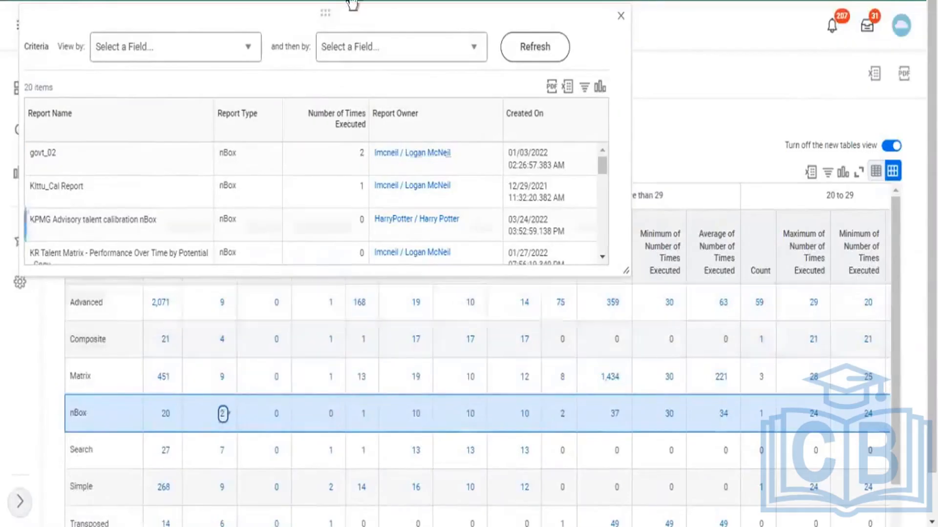
pyautogui.moveTo(454, 11); pyautogui.dragTo(760, 30)
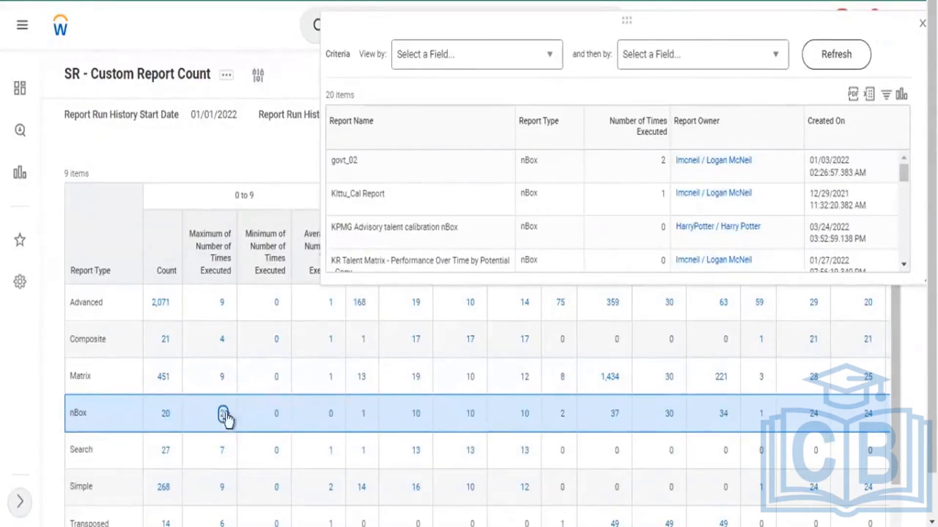
pyautogui.click(222, 414)
pyautogui.moveTo(658, 165); pyautogui.dragTo(668, 156)
pyautogui.click(343, 175)
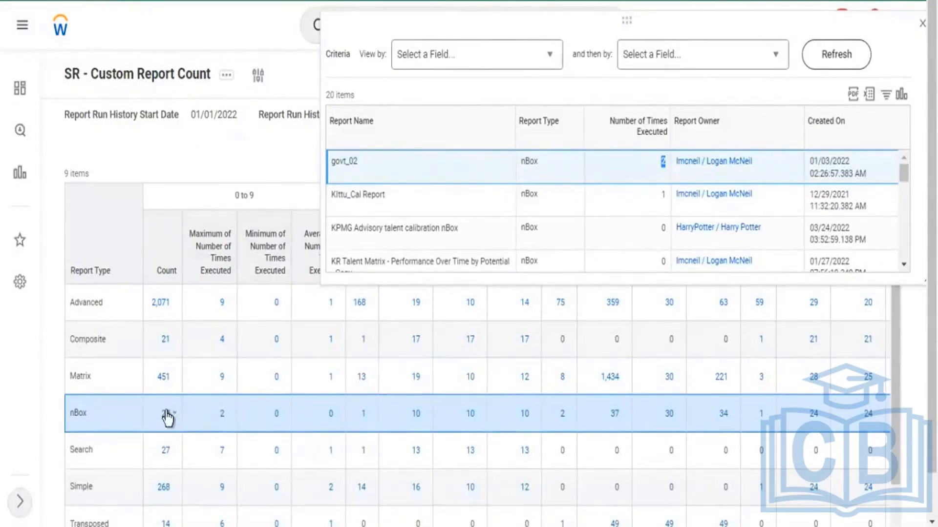
pyautogui.click(331, 389)
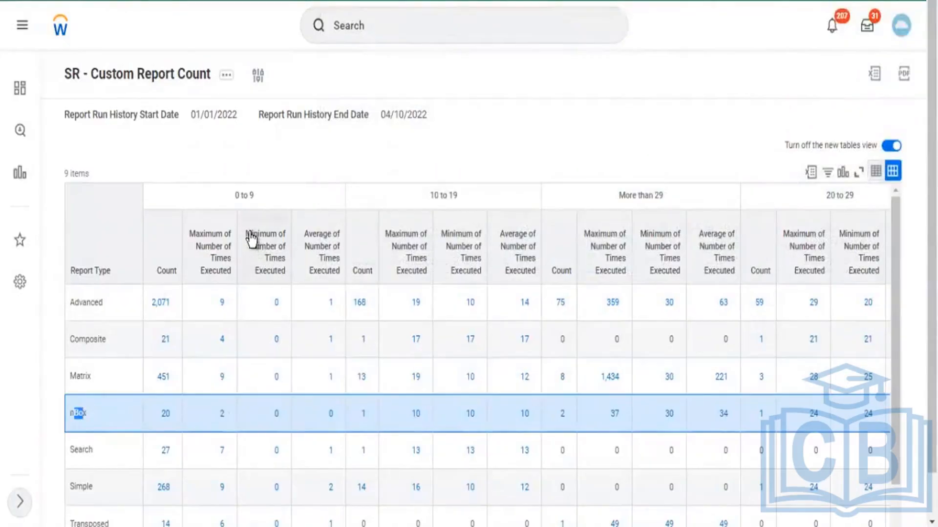
# - Drill into the nBox Minimum of Number of Times Executed under 0 to 9 and examine the execution values of its reports
pyautogui.moveTo(252, 240); pyautogui.dragTo(278, 283)
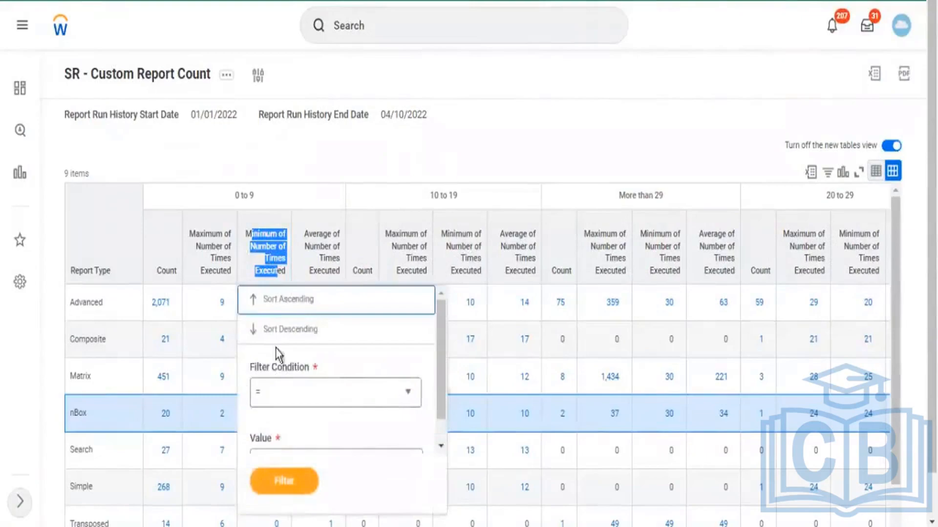
pyautogui.click(276, 348)
pyautogui.click(277, 415)
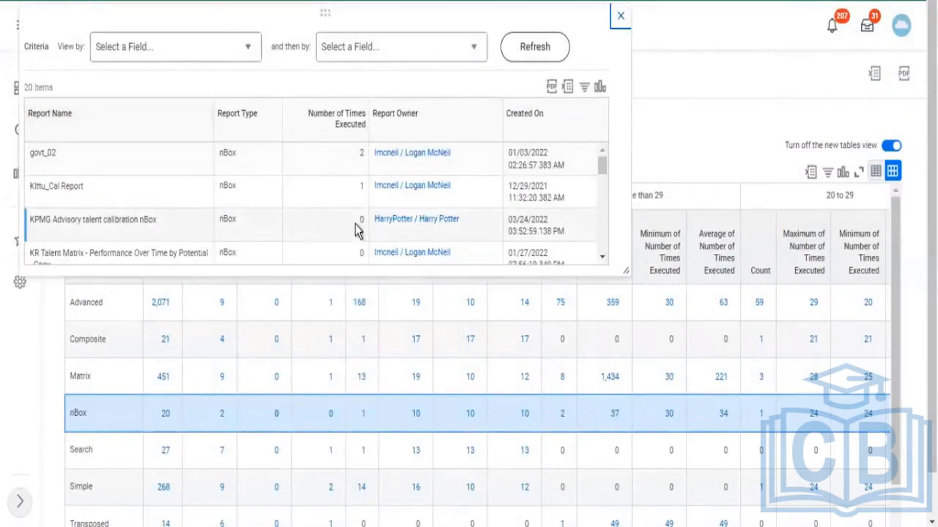
pyautogui.doubleClick(362, 221)
pyautogui.moveTo(361, 252); pyautogui.dragTo(363, 261)
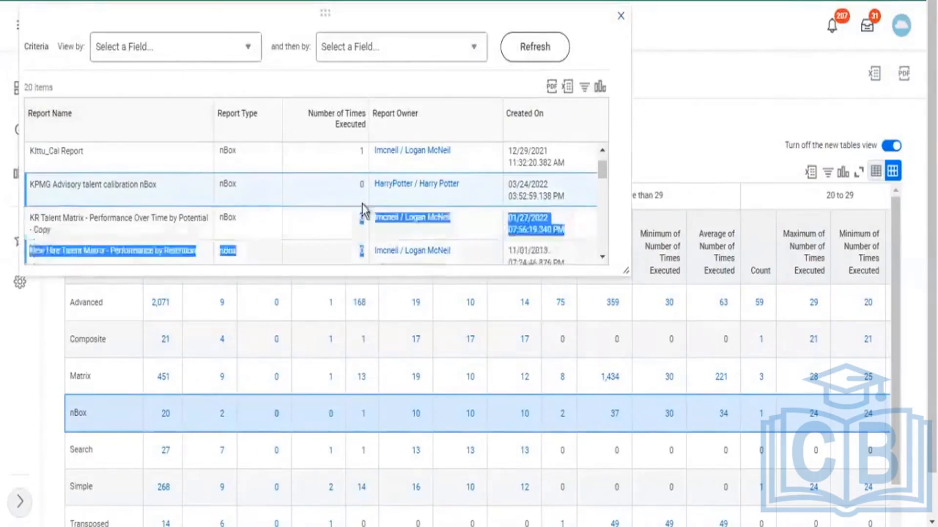
pyautogui.click(361, 250)
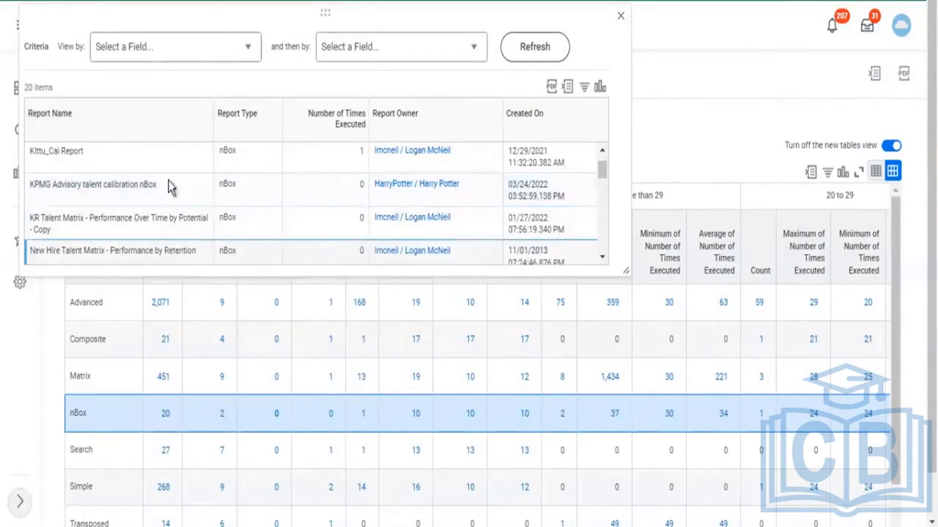
# - Check the number of reports listed in the nBox detail window and close it
pyautogui.scroll(1, 75, 100)
pyautogui.moveTo(26, 90); pyautogui.dragTo(84, 75)
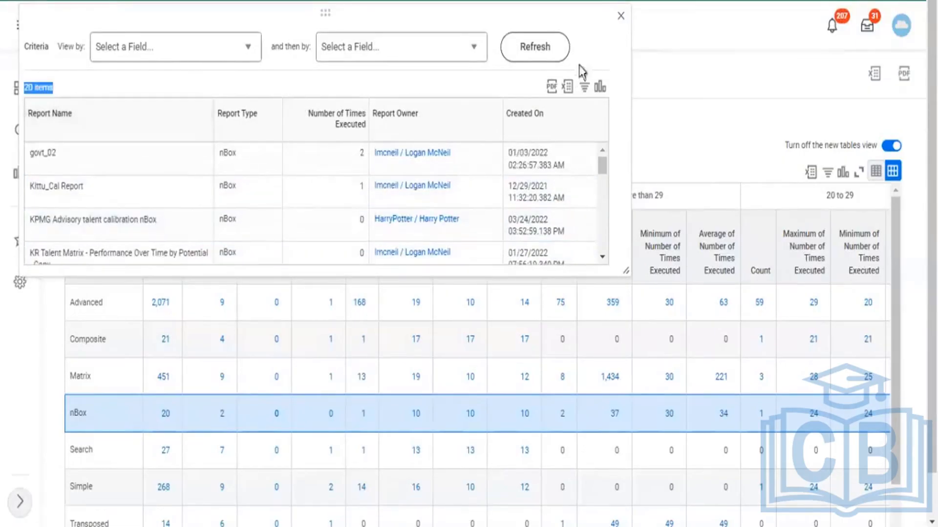
pyautogui.click(621, 19)
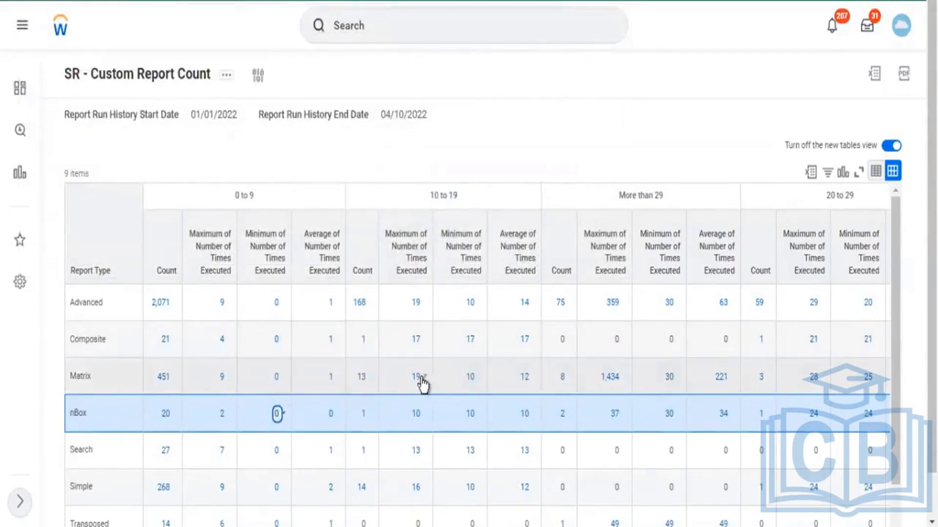
# - Drill into the Matrix Count under 10 to 19
pyautogui.click(360, 391)
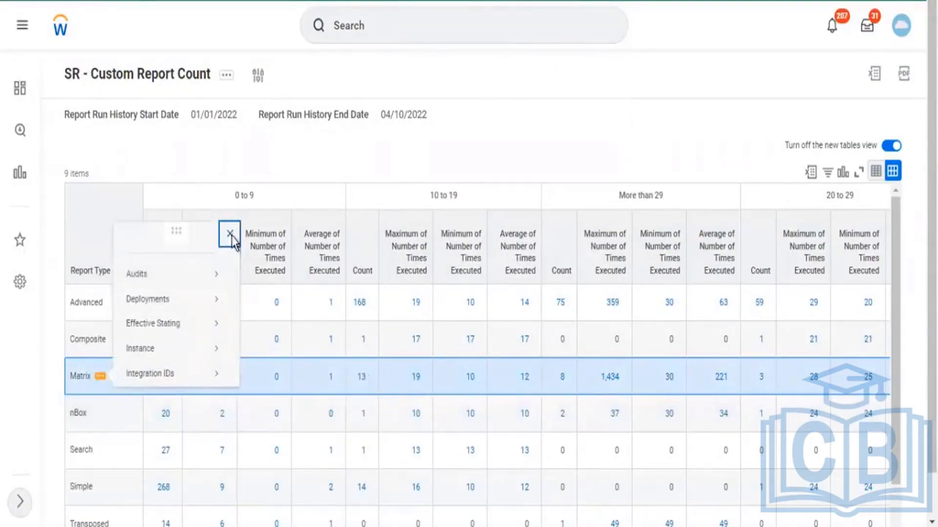
pyautogui.click(231, 236)
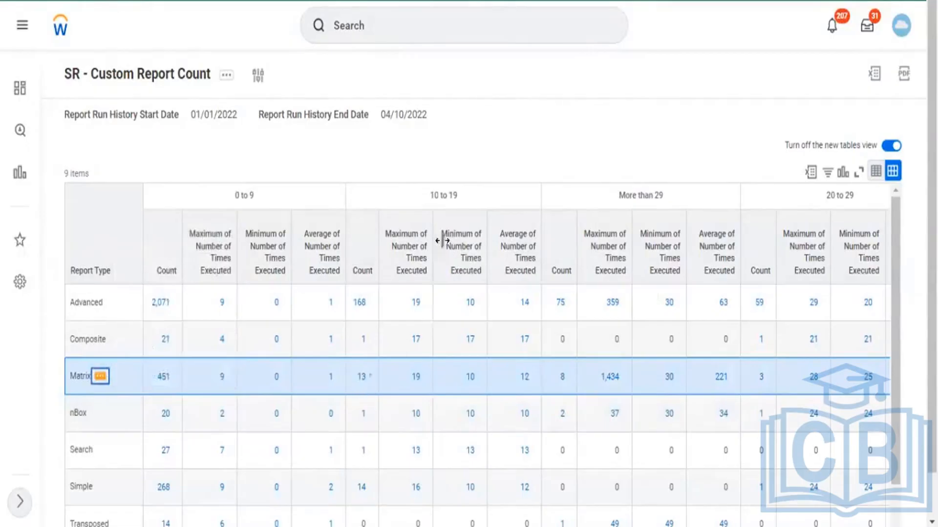
pyautogui.moveTo(429, 196); pyautogui.dragTo(464, 198)
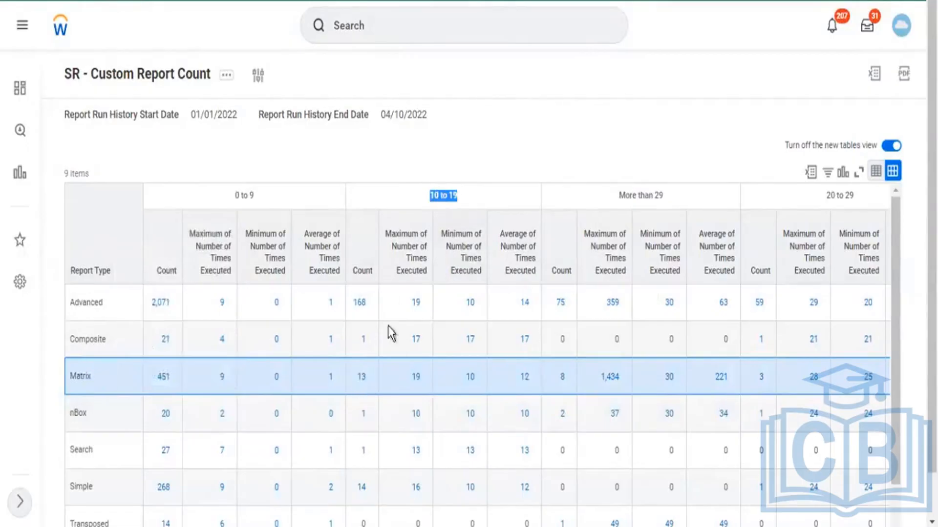
pyautogui.click(362, 377)
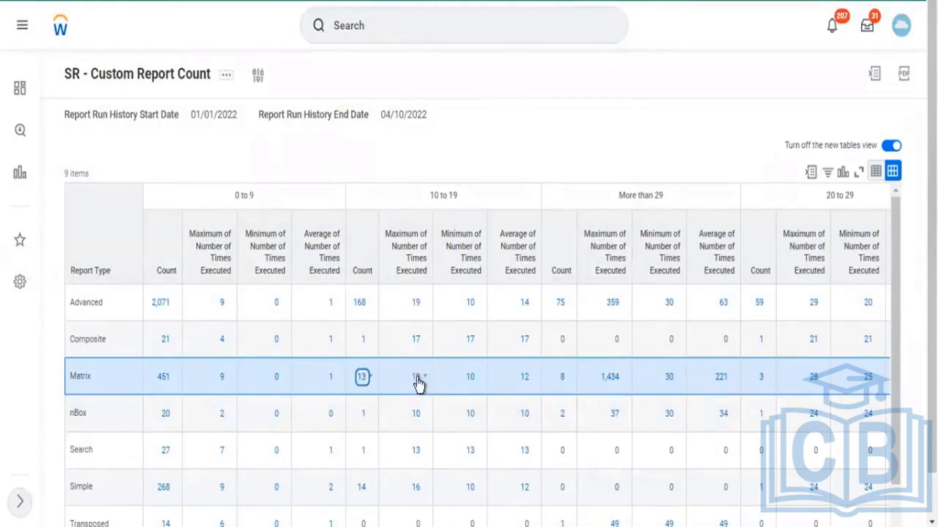
# - Drill into the Matrix Maximum of Number of Times Executed under 10 to 19, check the listed reports, and close the detail windows
pyautogui.click(417, 377)
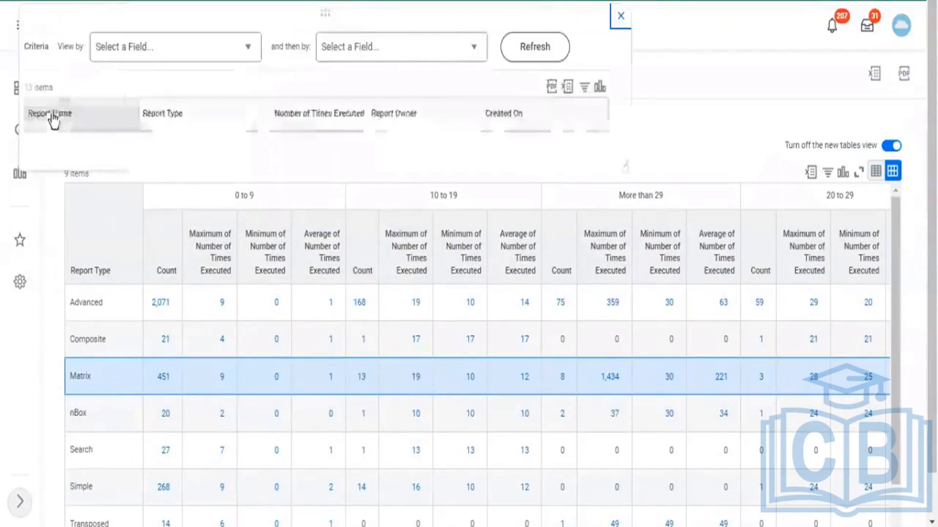
pyautogui.moveTo(42, 88); pyautogui.dragTo(25, 88)
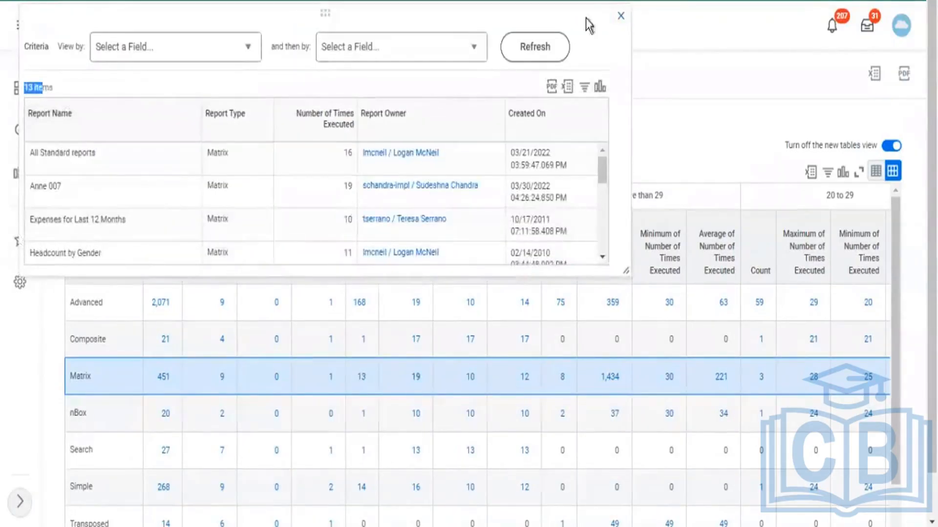
pyautogui.click(623, 22)
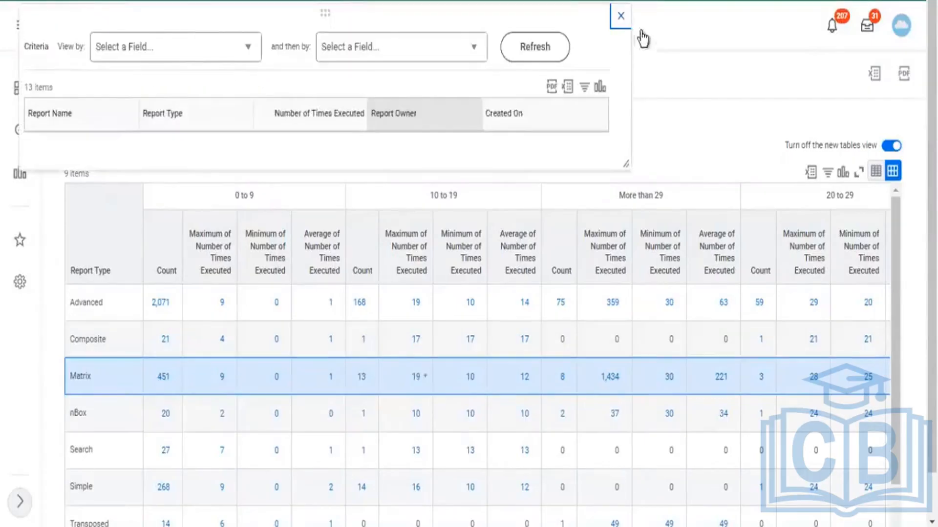
pyautogui.click(620, 22)
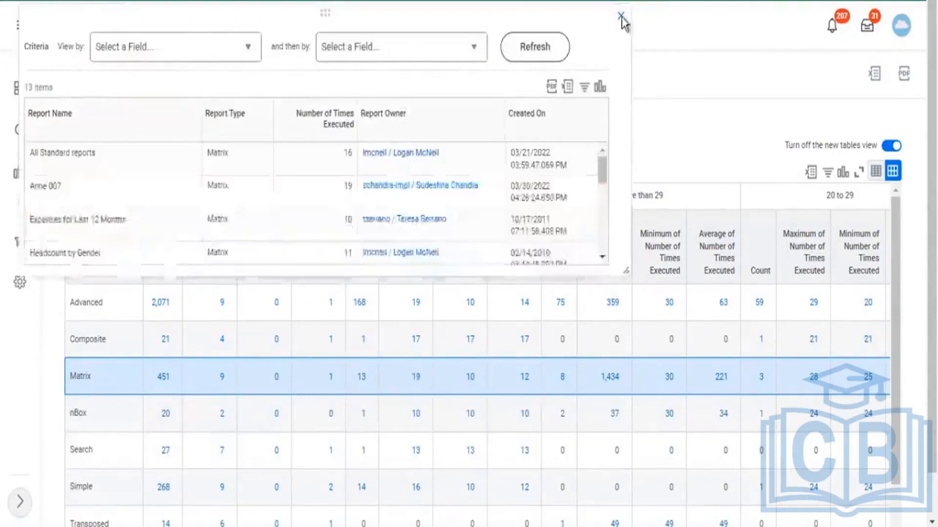
pyautogui.click(620, 16)
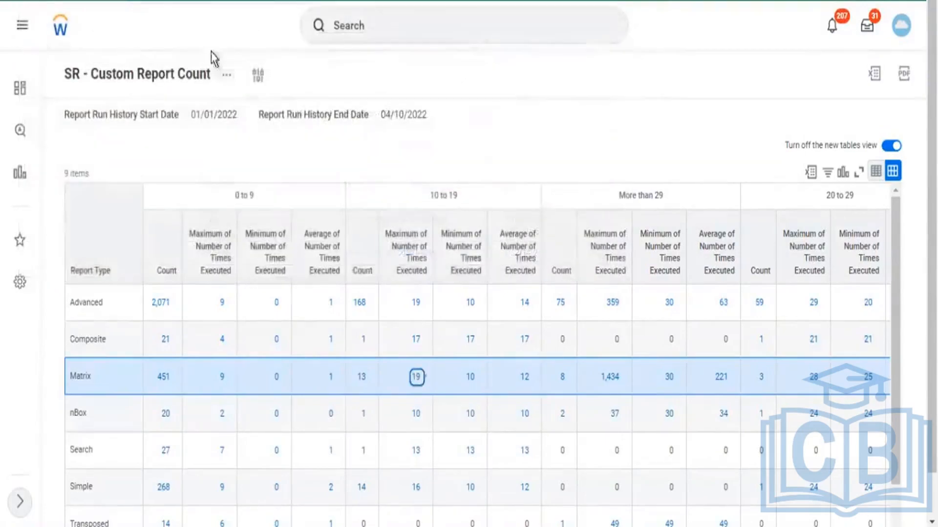
# - Open the SR - Custom Report Count definition for editing from the report results
pyautogui.click(225, 75)
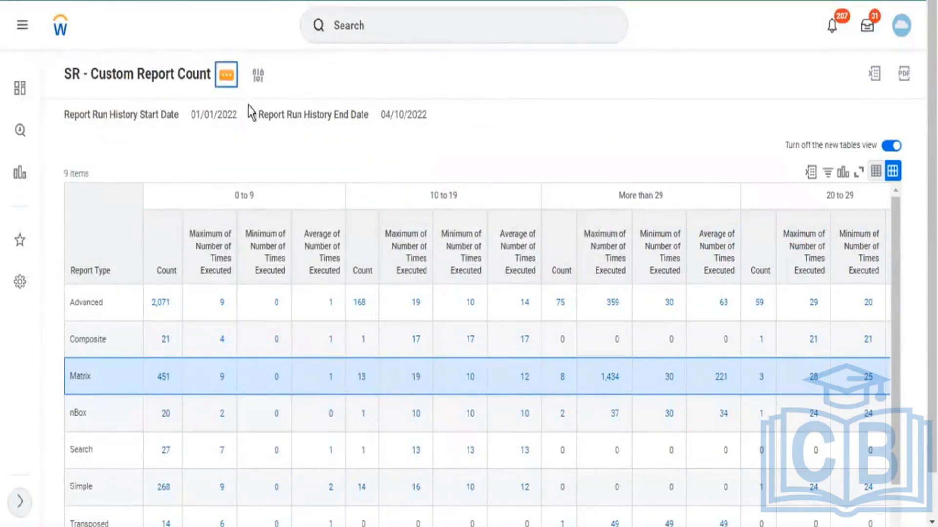
pyautogui.moveTo(288, 130)
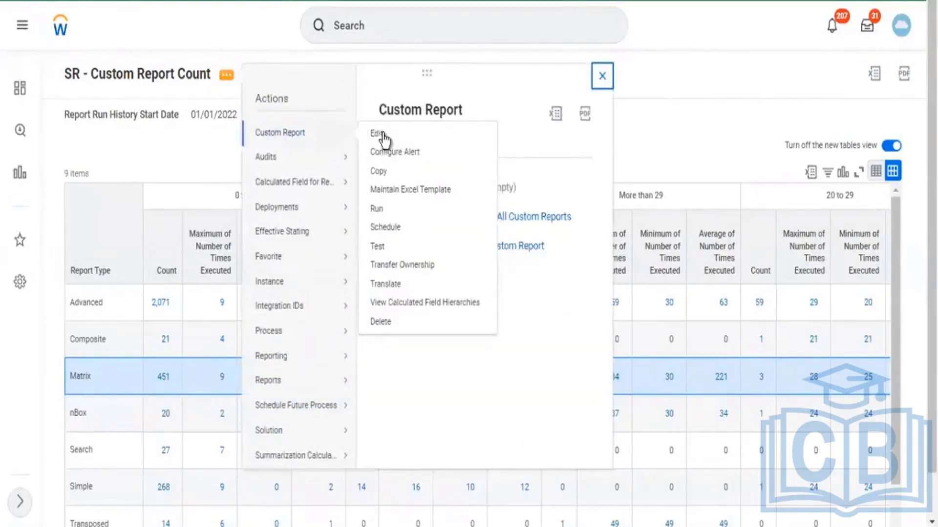
pyautogui.click(382, 136)
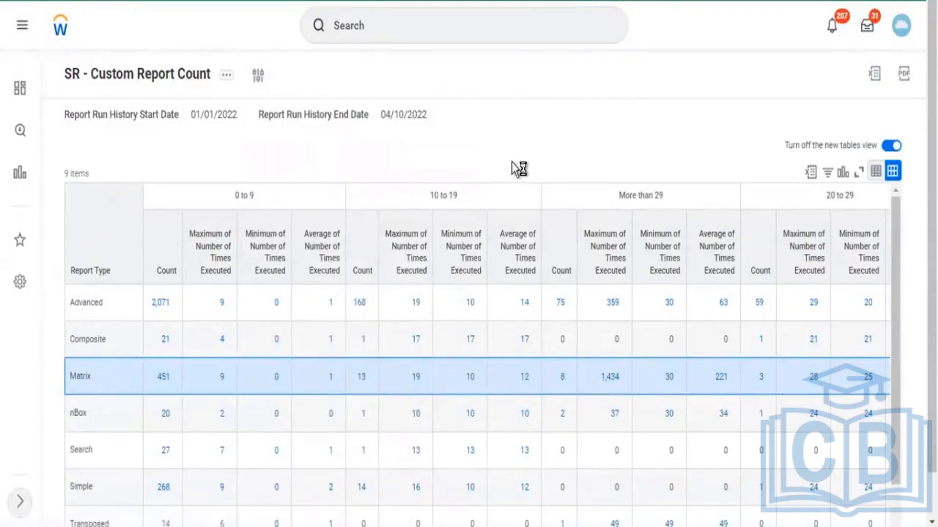
# - Review the report's row grouping, column grouping, and summarization fields for Number of Times Executed
pyautogui.scroll(-15, 531, 194)
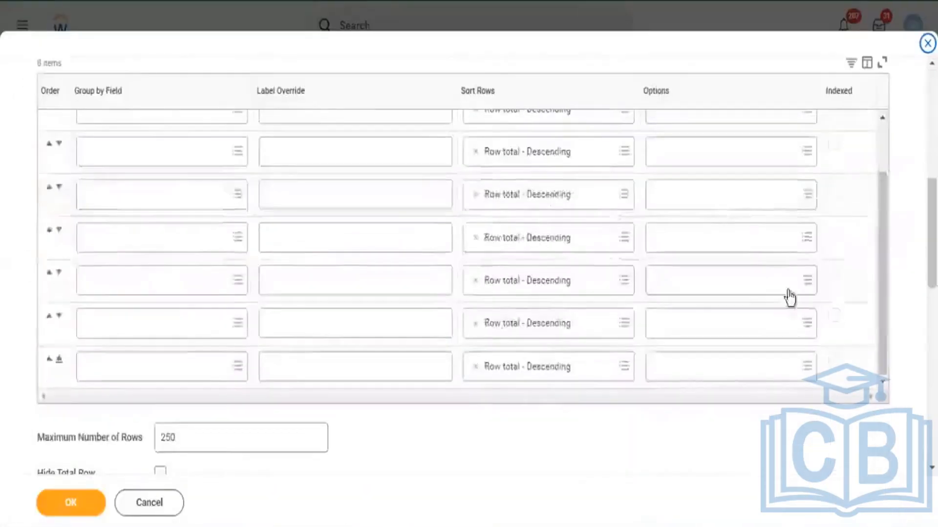
pyautogui.scroll(3, 132, 293)
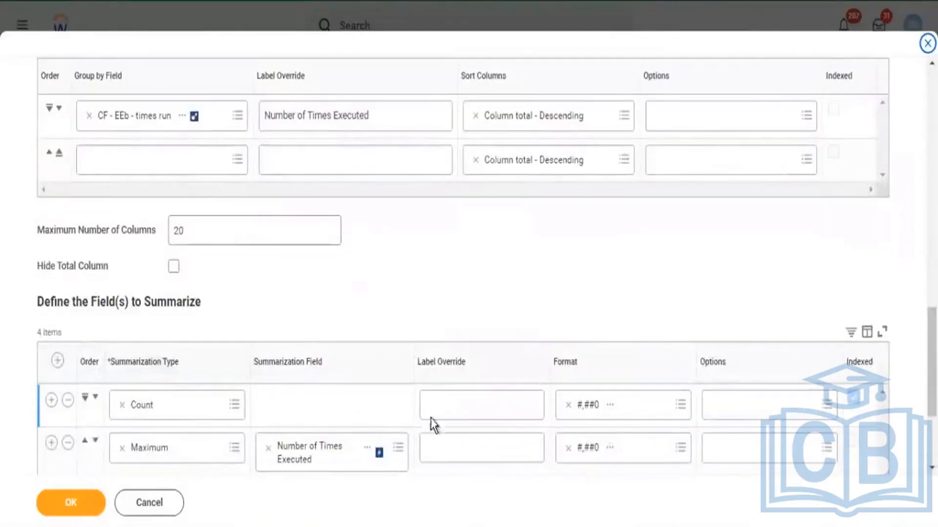
pyautogui.scroll(-3, 585, 457)
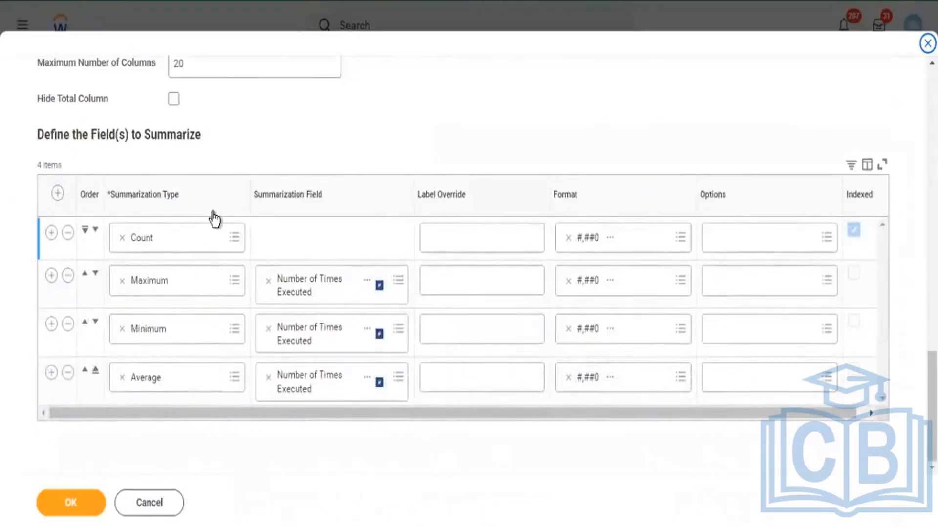
pyautogui.scroll(10, 225, 229)
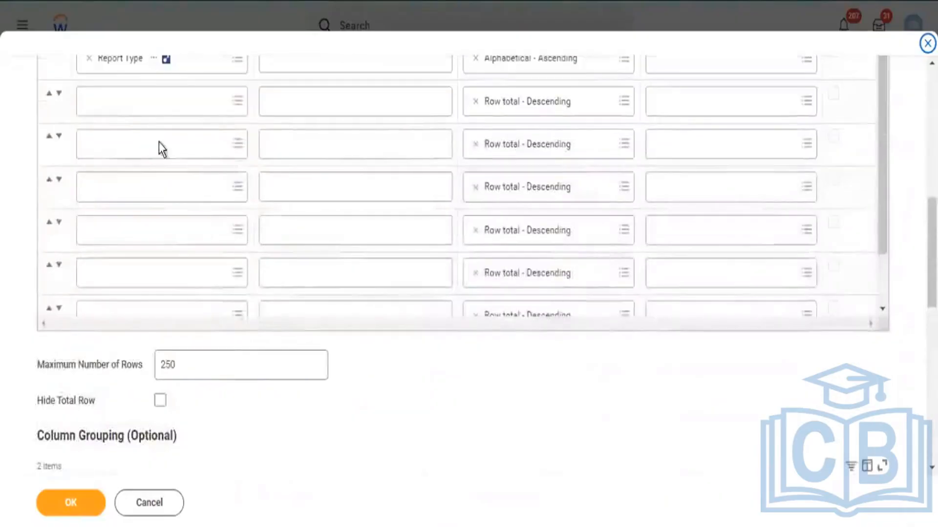
pyautogui.scroll(2, 136, 182)
pyautogui.scroll(-3, 310, 324)
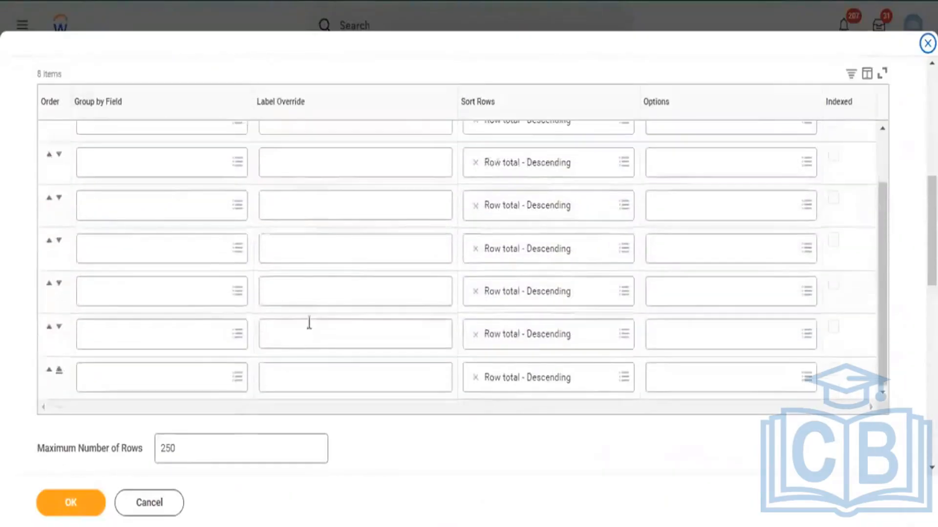
pyautogui.scroll(-8, 176, 300)
pyautogui.scroll(3, 171, 122)
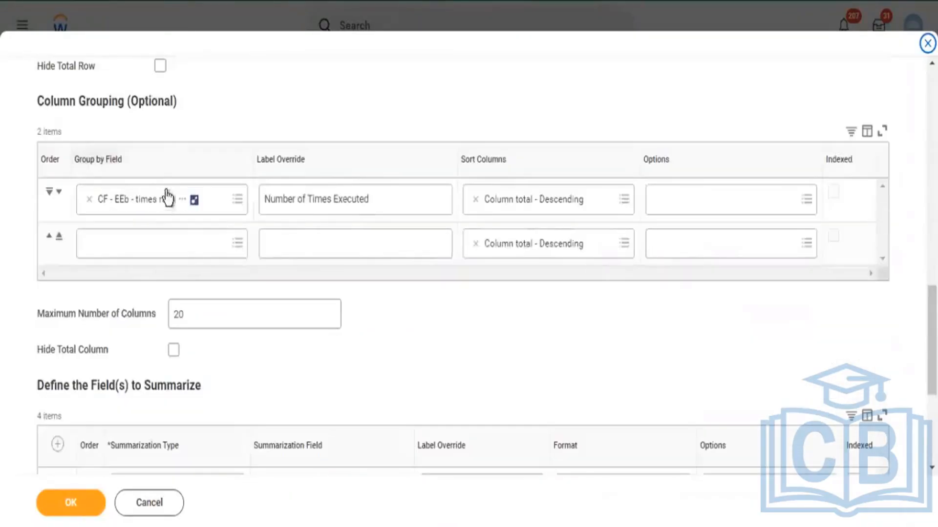
pyautogui.scroll(-5, 593, 344)
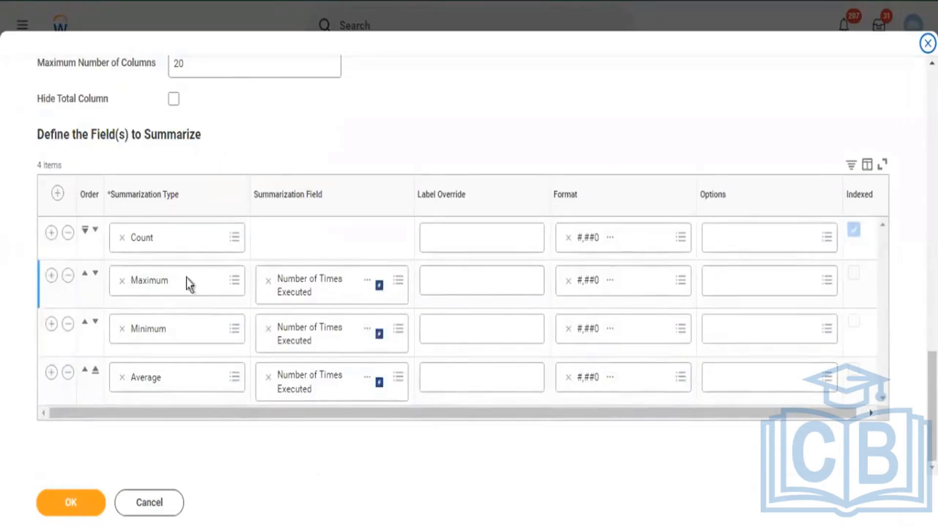
# - Start a new Detail Data Override for the Maximum summarization of Number of Times Executed
pyautogui.click(726, 281)
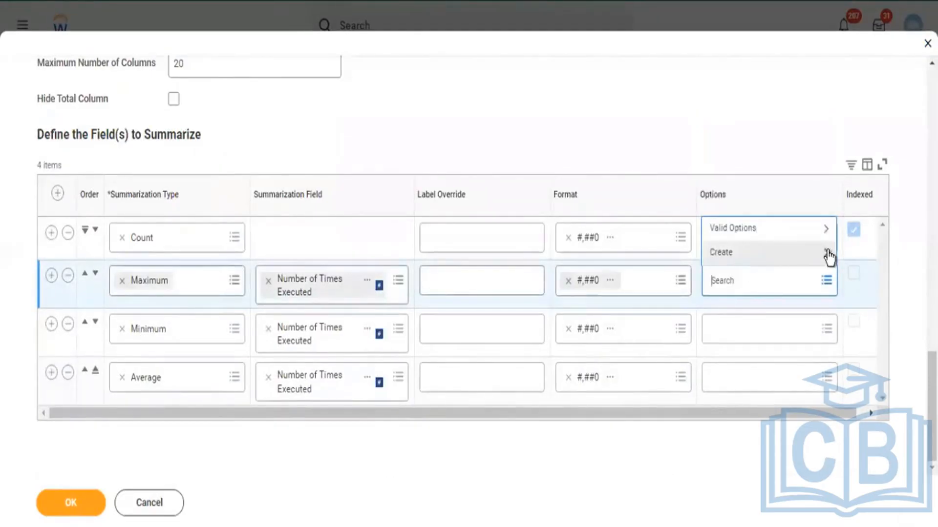
pyautogui.click(830, 253)
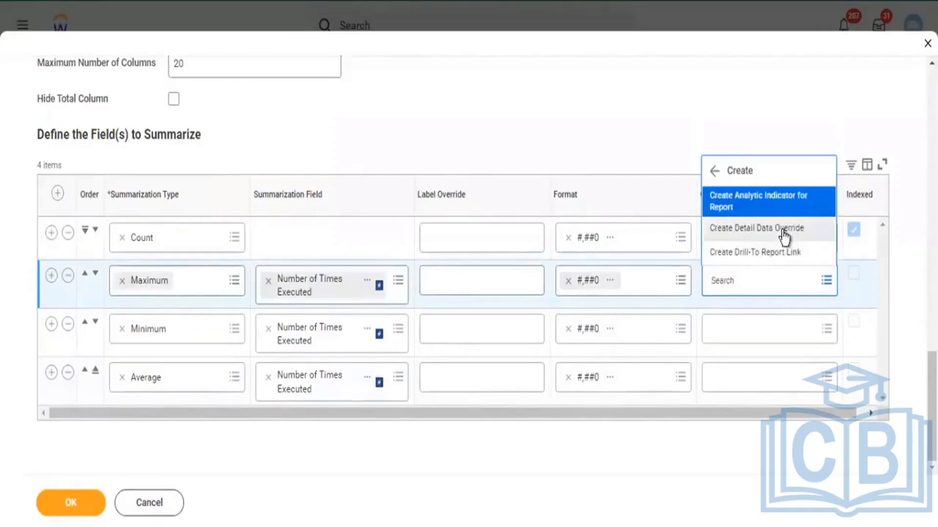
pyautogui.click(816, 243)
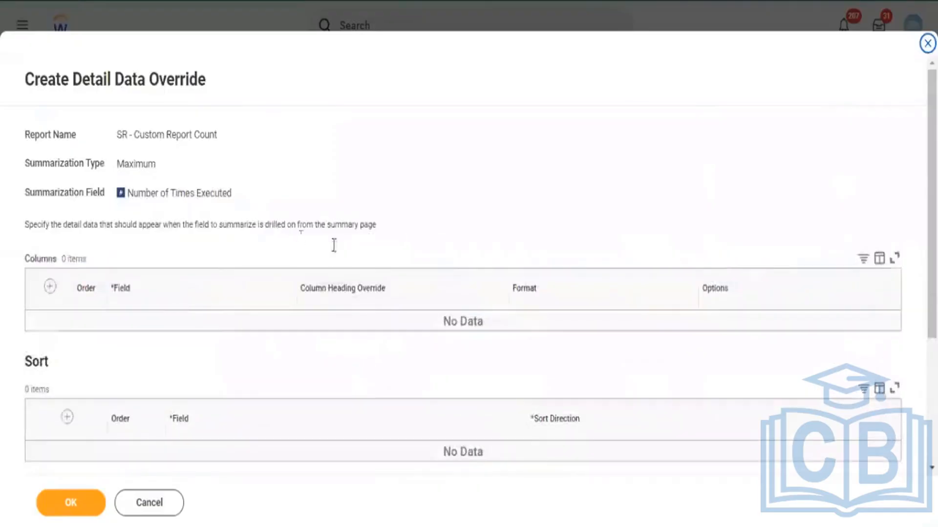
# - Add a column with the Report Name field to the Maximum summarization's detail data override
pyautogui.scroll(-4, 333, 245)
pyautogui.scroll(2, 122, 112)
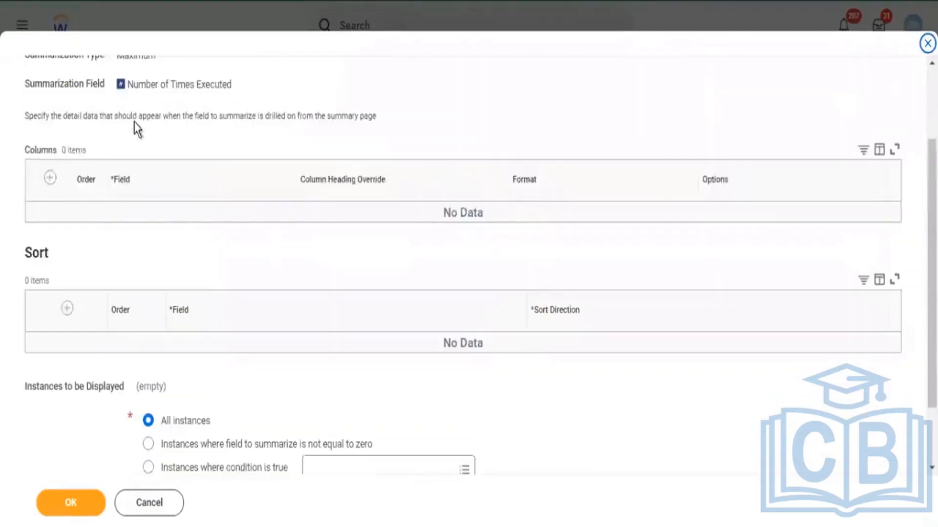
pyautogui.scroll(2, 184, 203)
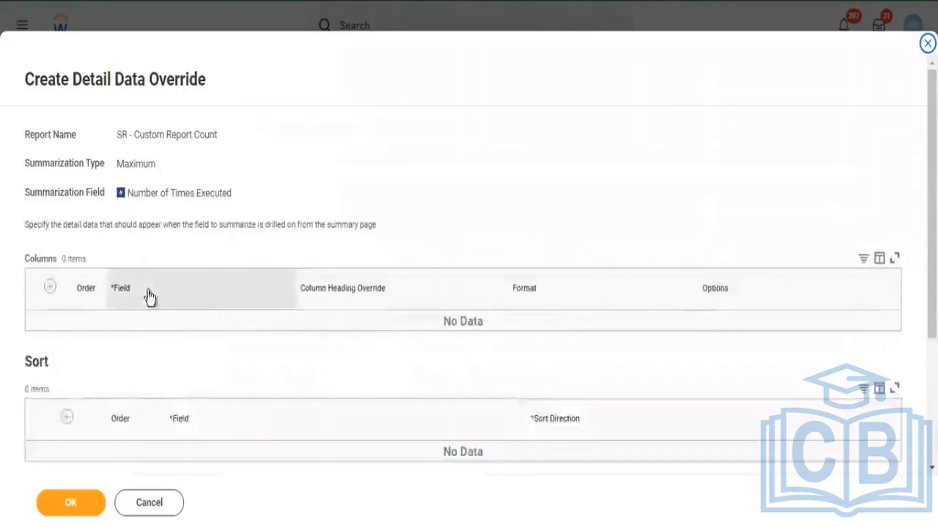
pyautogui.scroll(-3, 92, 230)
pyautogui.scroll(3, 122, 215)
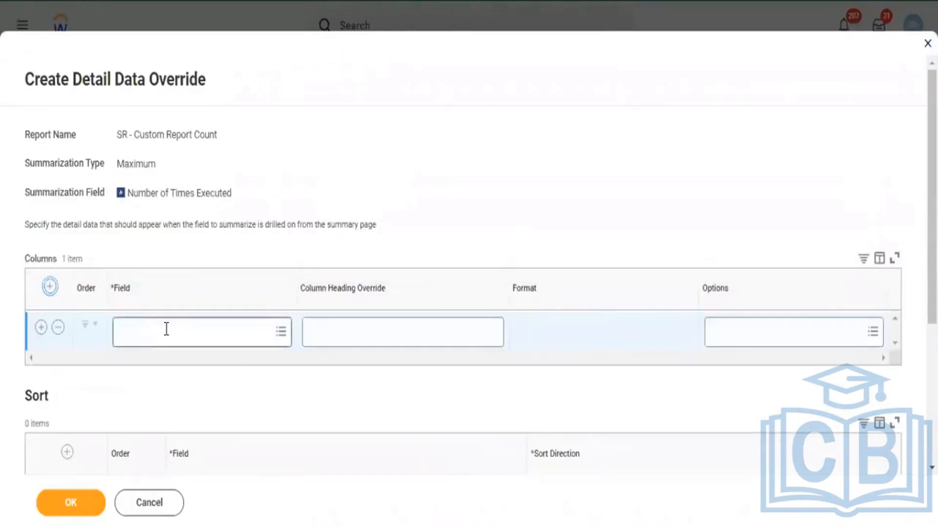
pyautogui.click(166, 330)
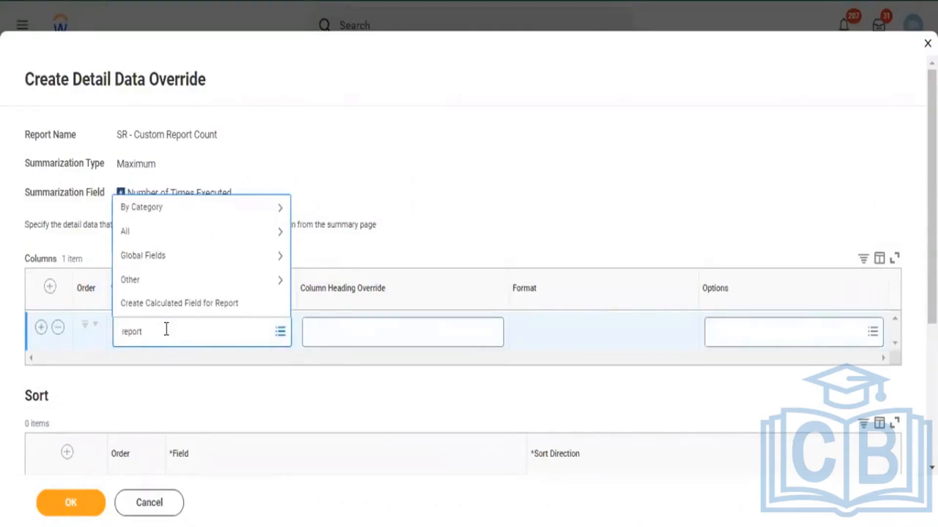
pyautogui.write('report name')
pyautogui.press('Return')
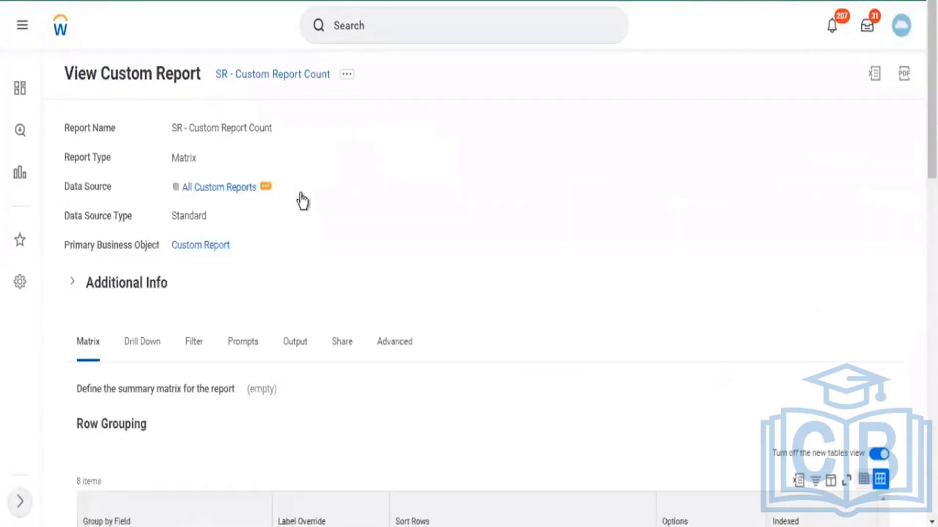
# - Switch to the report definition view and examine the Detail Data columns in its drill-down settings
pyautogui.scroll(-3, 196, 230)
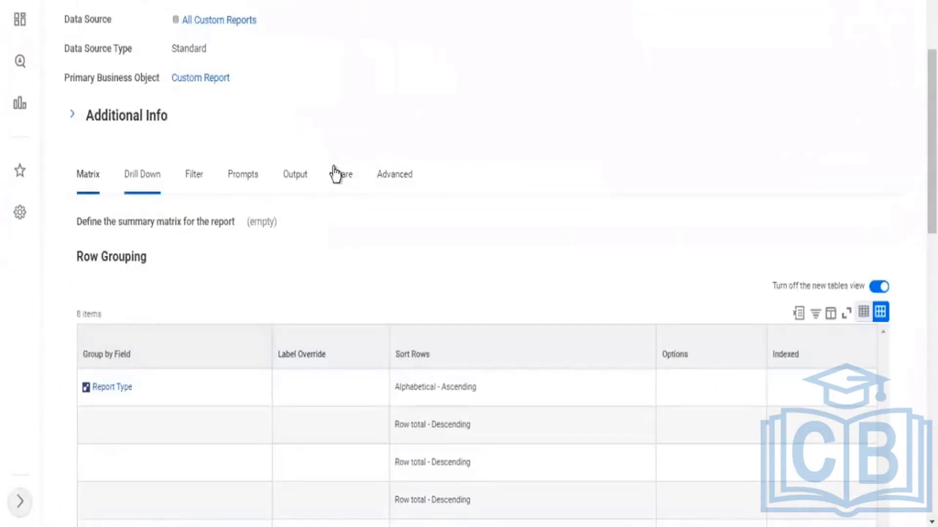
pyautogui.scroll(-5, 356, 180)
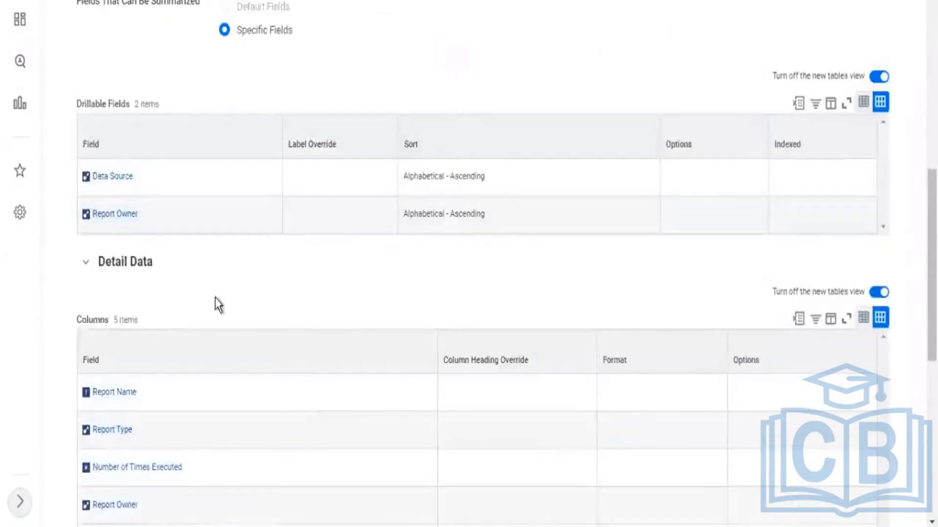
pyautogui.scroll(-2, 147, 274)
pyautogui.tripleClick(161, 210)
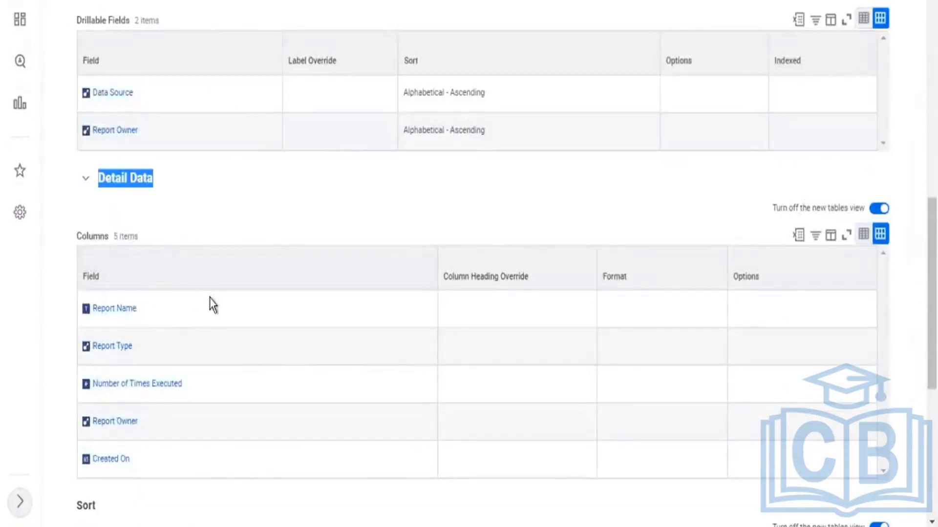
pyautogui.scroll(-2, 109, 293)
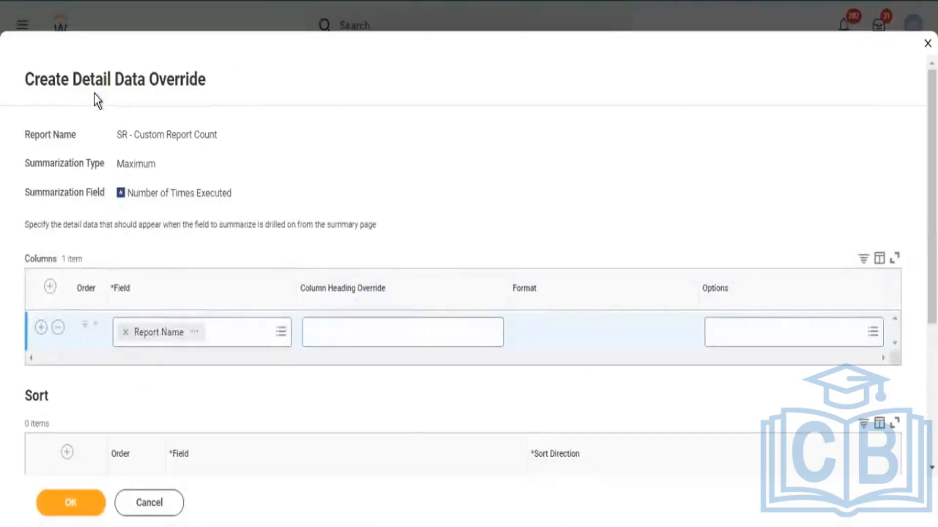
# - Return to the Detail Data Override and check its summarization type and field against the report's default Detail Data columns
pyautogui.moveTo(74, 73); pyautogui.dragTo(174, 83)
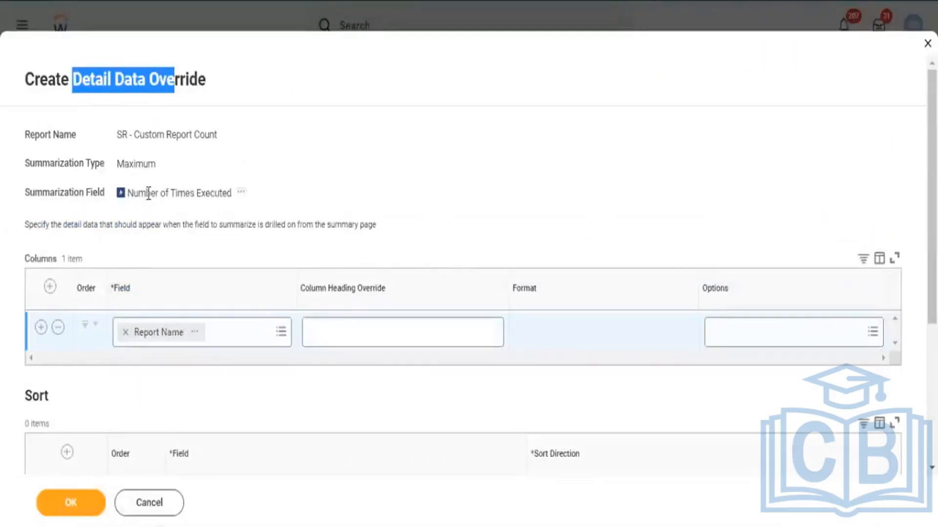
pyautogui.moveTo(148, 193); pyautogui.dragTo(184, 195)
pyautogui.moveTo(129, 165); pyautogui.dragTo(197, 197)
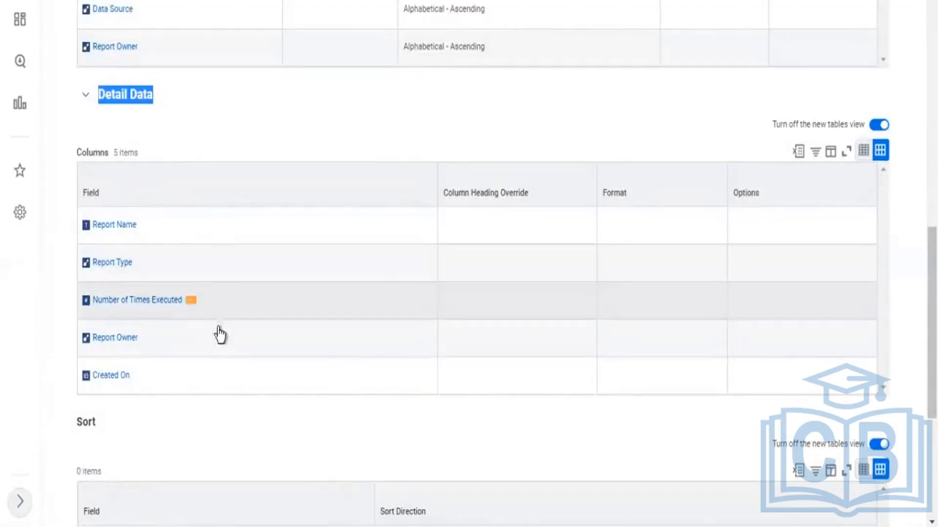
# - Add a second column with the Number of Times Executed field to the Maximum summarization's detail data override
pyautogui.rightClick(191, 300)
pyautogui.click(216, 358)
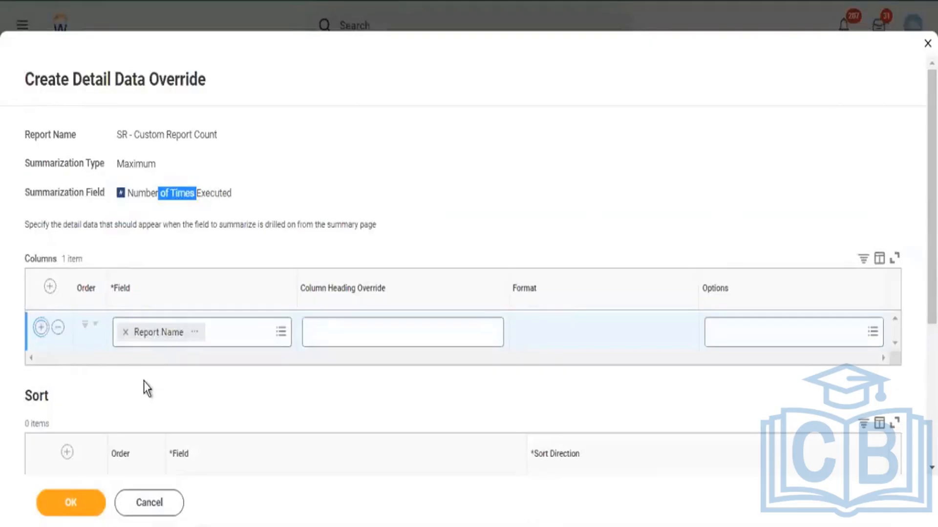
pyautogui.click(151, 377)
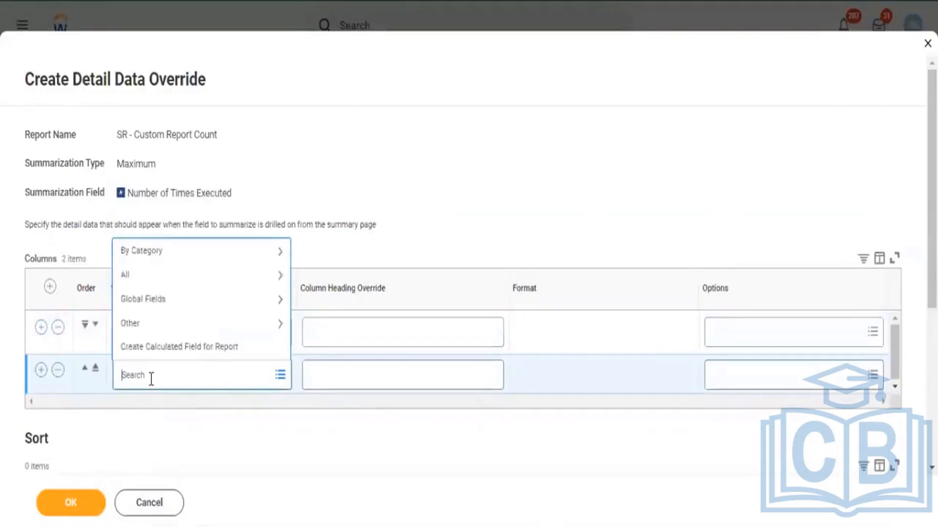
pyautogui.hotkey('ctrl', 'v')
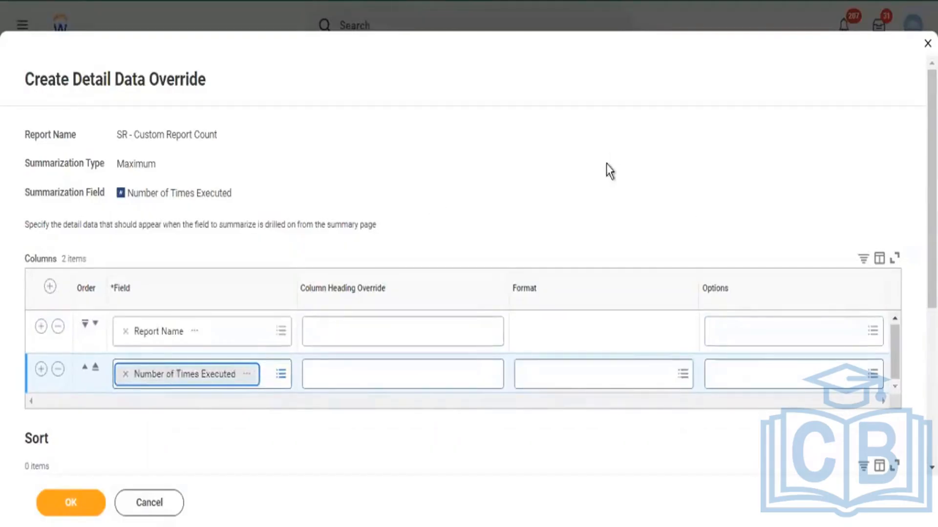
# - Limit the override's displayed instances to those where the field to summarize is not equal to zero
pyautogui.scroll(-2, 629, 174)
pyautogui.scroll(-2, 629, 175)
pyautogui.scroll(-2, 272, 268)
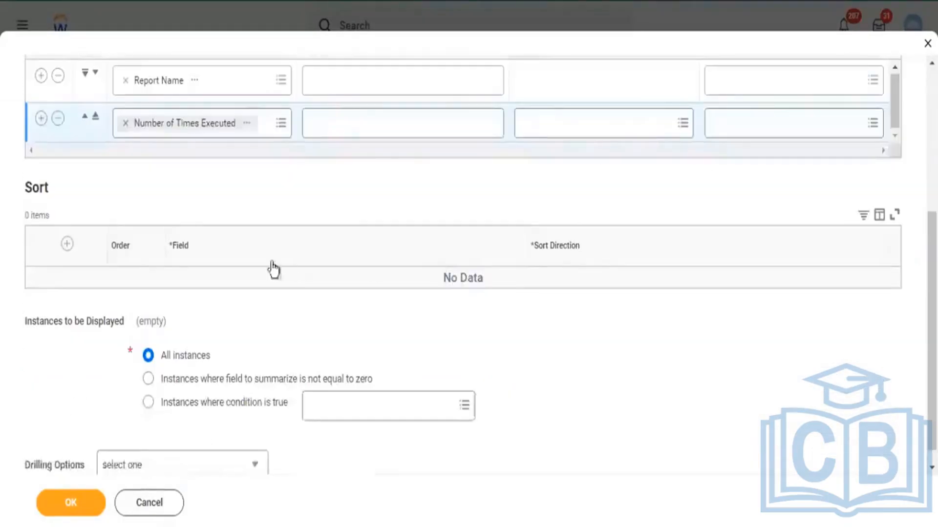
pyautogui.moveTo(171, 358); pyautogui.dragTo(216, 365)
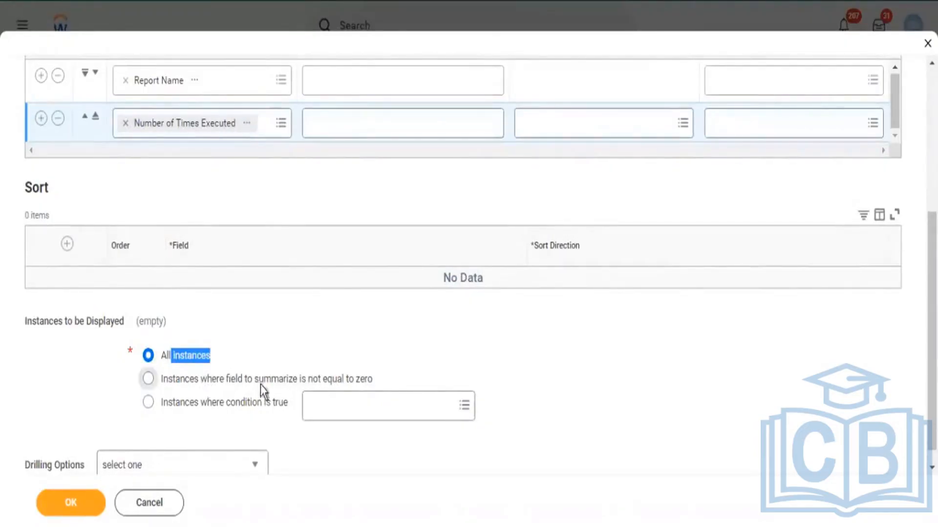
pyautogui.click(212, 382)
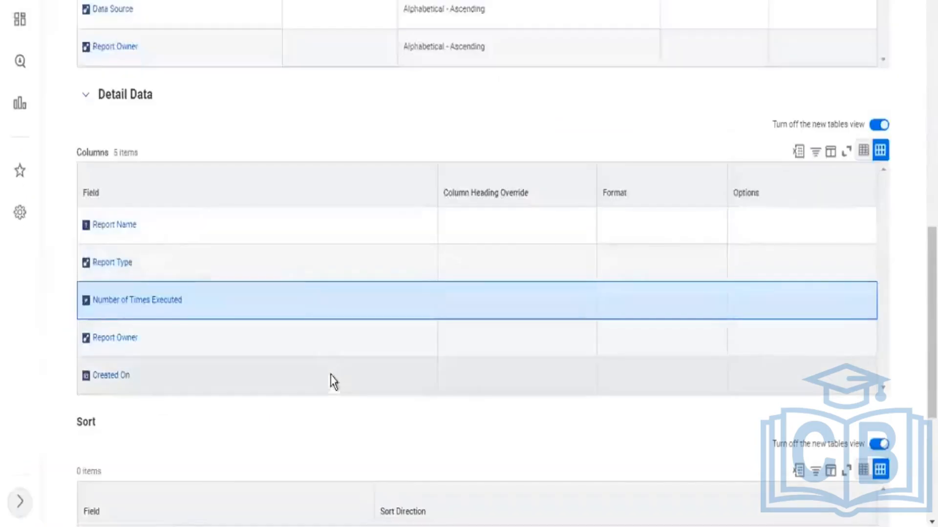
# - Review the report definition's matrix settings for the field summarized by the Maximum summarization type
pyautogui.scroll(-5, 337, 371)
pyautogui.scroll(10, 276, 319)
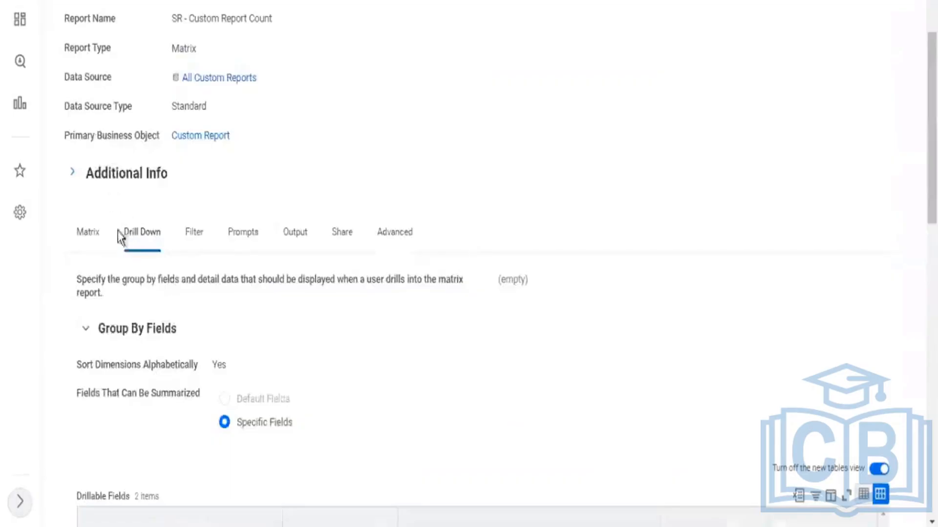
pyautogui.click(84, 231)
pyautogui.scroll(-8, 412, 225)
pyautogui.scroll(-8, 448, 242)
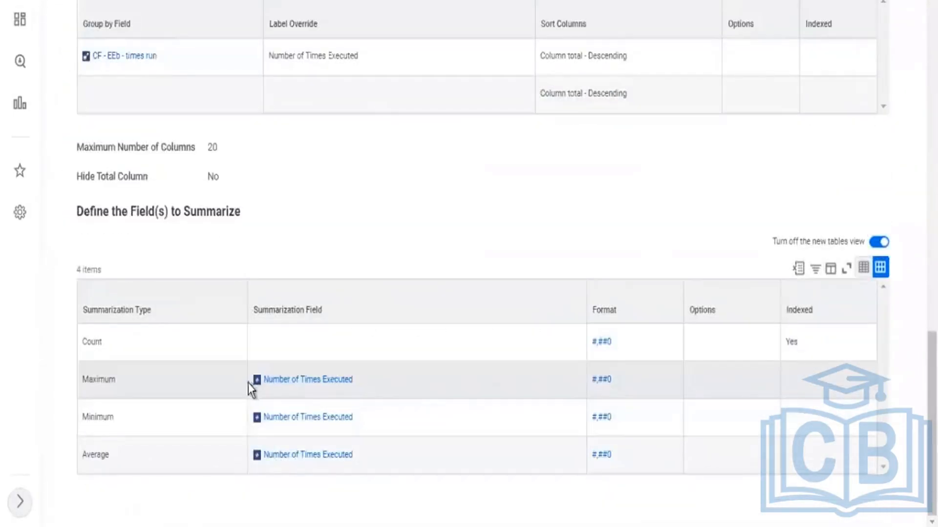
pyautogui.moveTo(248, 383); pyautogui.dragTo(389, 394)
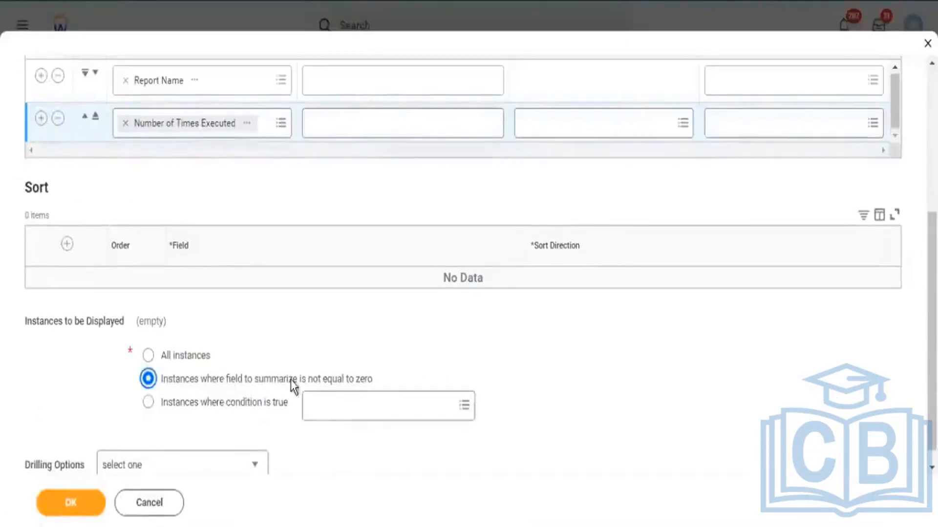
# - Confirm the detail data override with the non-zero instances option and save the custom report
pyautogui.moveTo(227, 379); pyautogui.dragTo(379, 383)
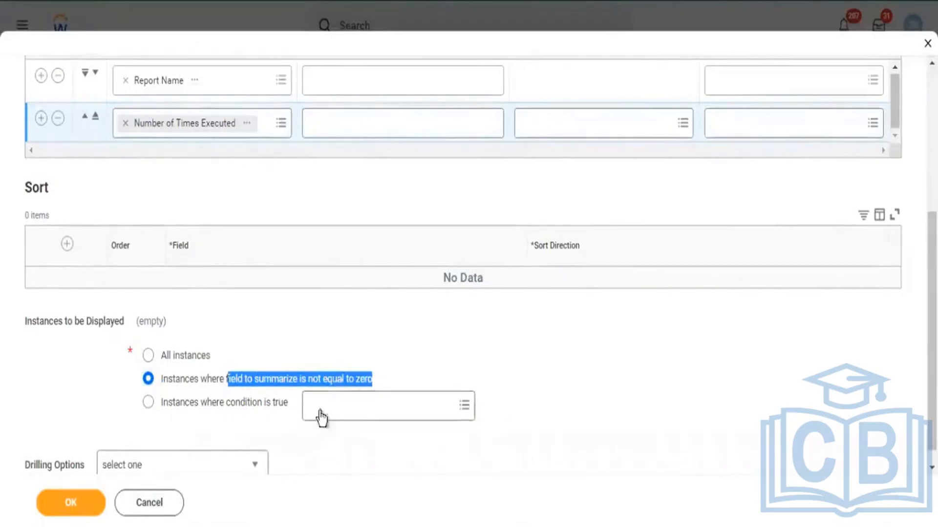
pyautogui.click(72, 503)
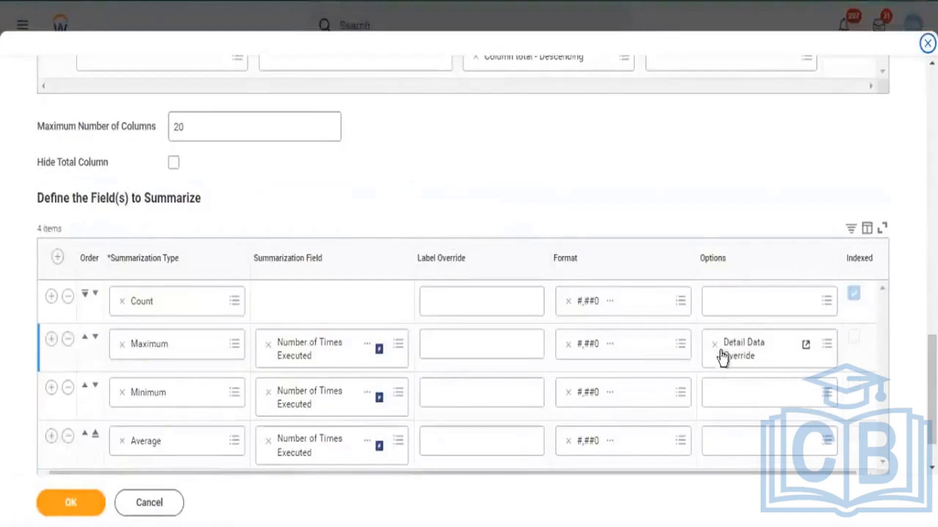
pyautogui.click(64, 502)
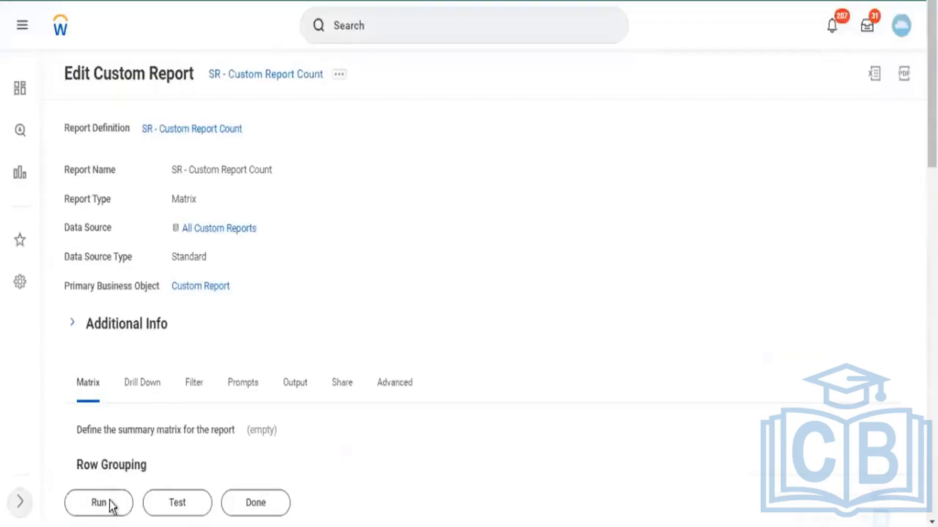
# - Run the report with run history start date 01/01/2022 and end date 04/10/2022
pyautogui.click(108, 501)
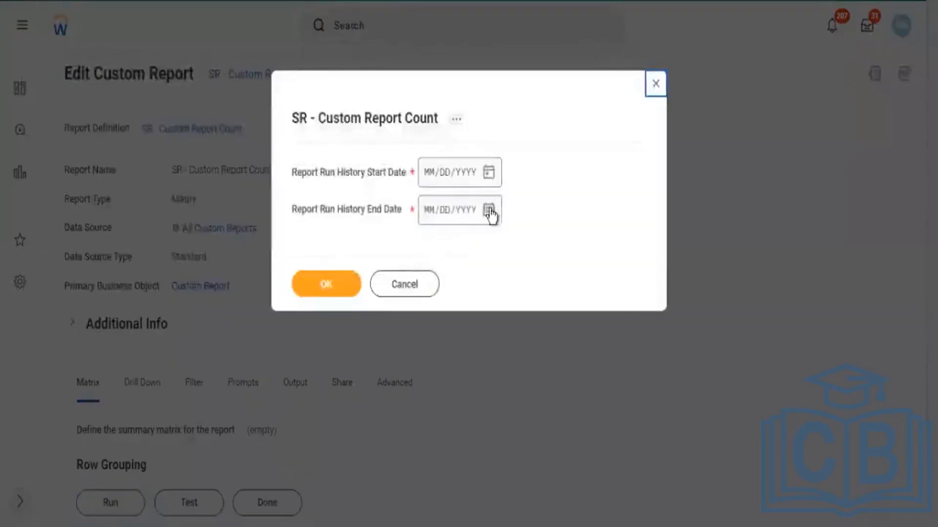
pyautogui.click(489, 210)
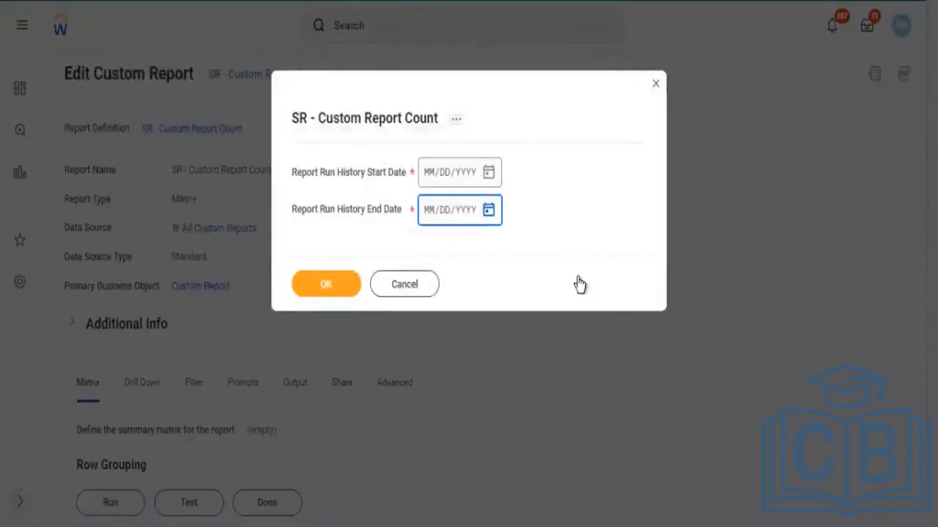
pyautogui.click(523, 316)
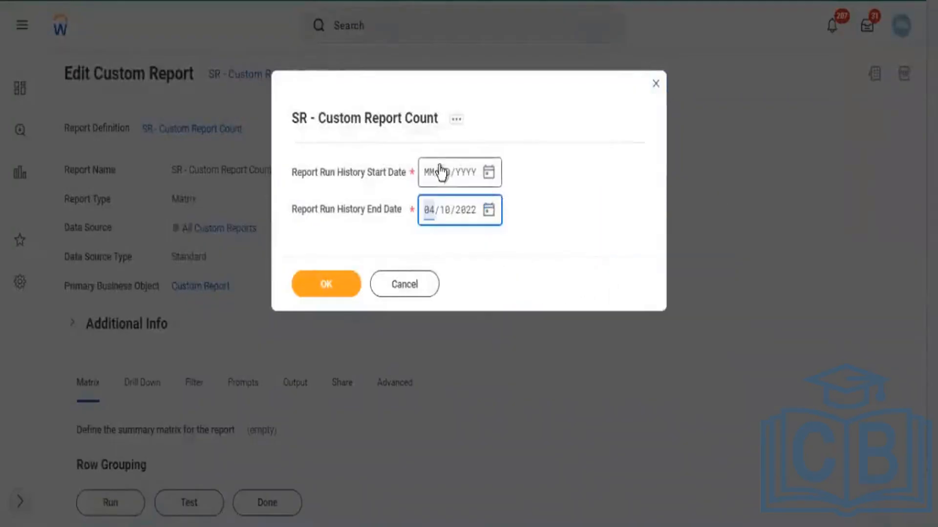
pyautogui.click(428, 184)
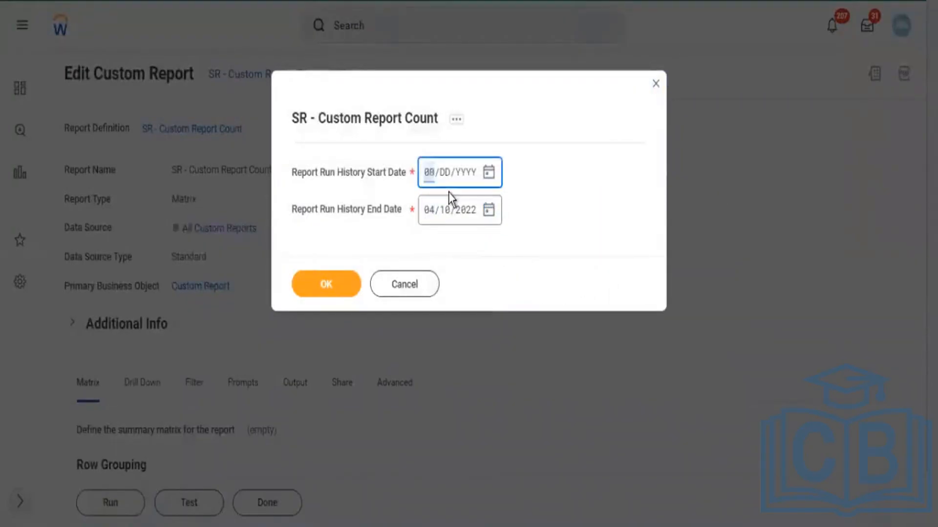
pyautogui.write('01012022')
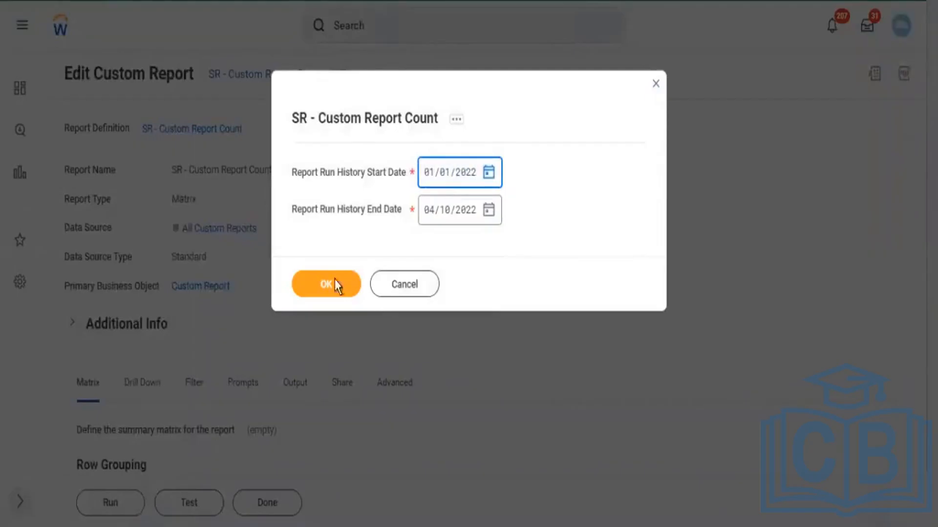
pyautogui.click(326, 285)
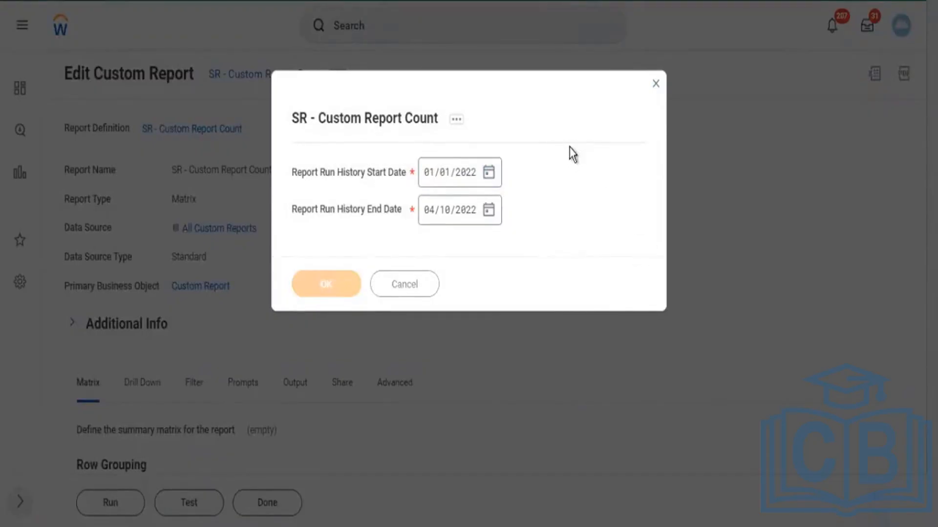
pyautogui.scroll(-3, 601, 147)
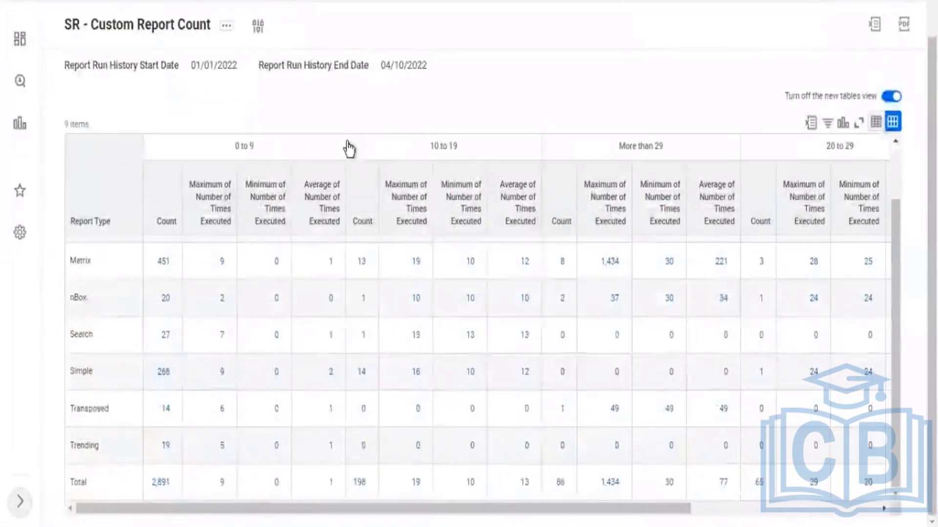
pyautogui.scroll(2, 236, 356)
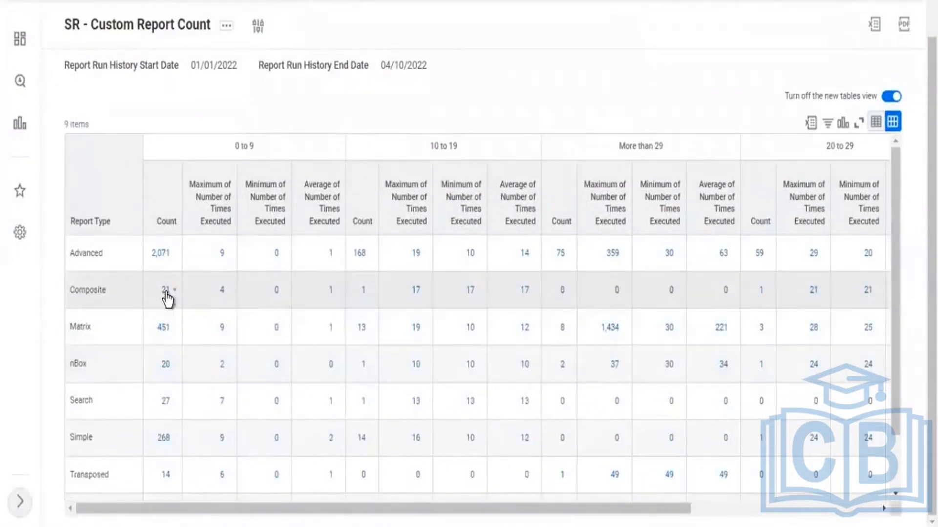
# - Drill into the Composite report count in the 0 to 9 group and examine its detail columns
pyautogui.click(165, 291)
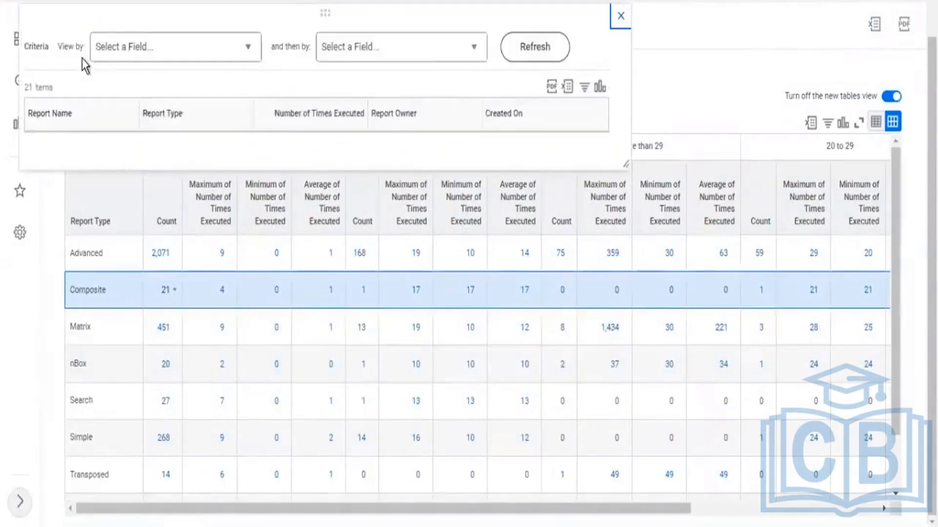
pyautogui.moveTo(39, 122); pyautogui.dragTo(354, 118)
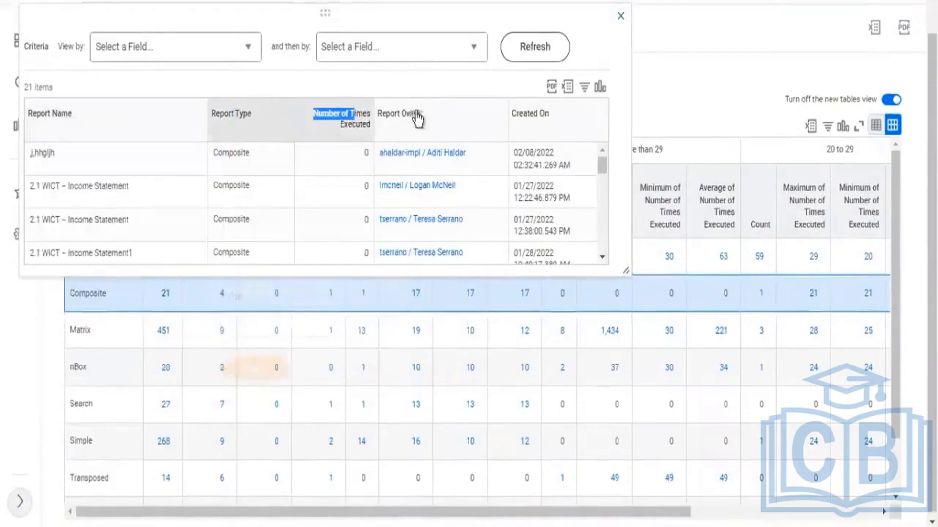
pyautogui.click(423, 114)
pyautogui.moveTo(523, 118); pyautogui.dragTo(544, 117)
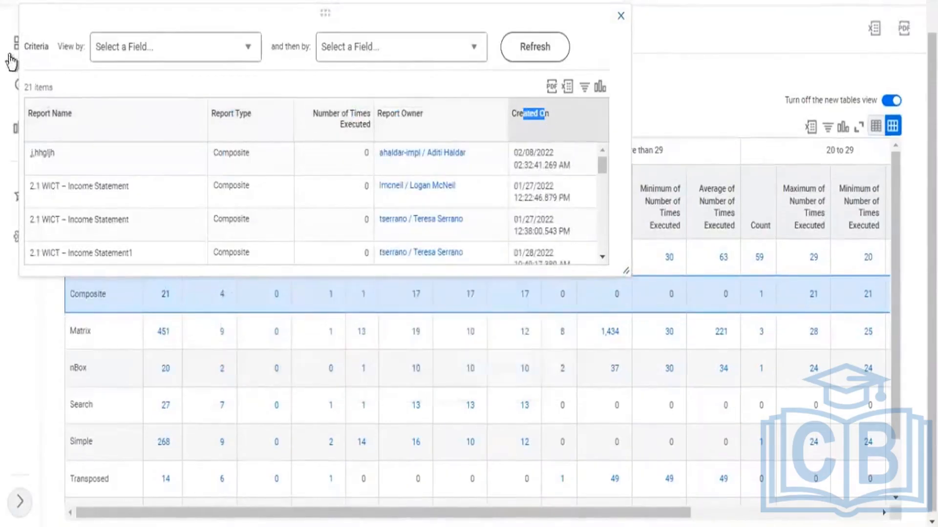
pyautogui.click(26, 89)
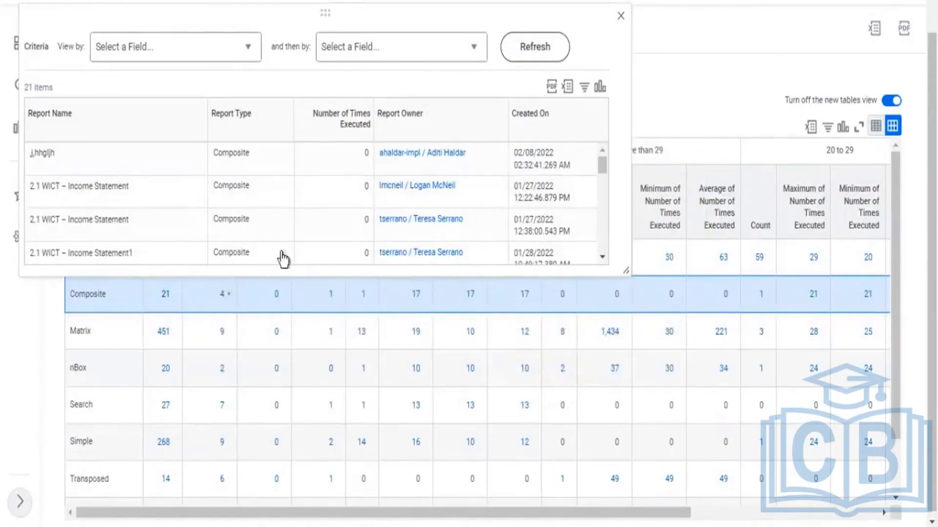
# - Sort the Composite detail data by Number of Times Executed in descending order and check the top report's value
pyautogui.click(359, 128)
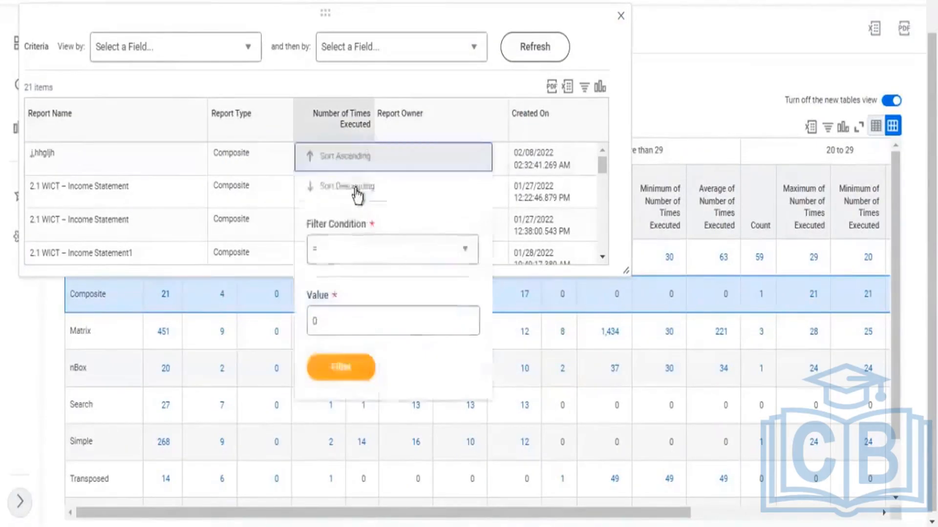
pyautogui.click(396, 196)
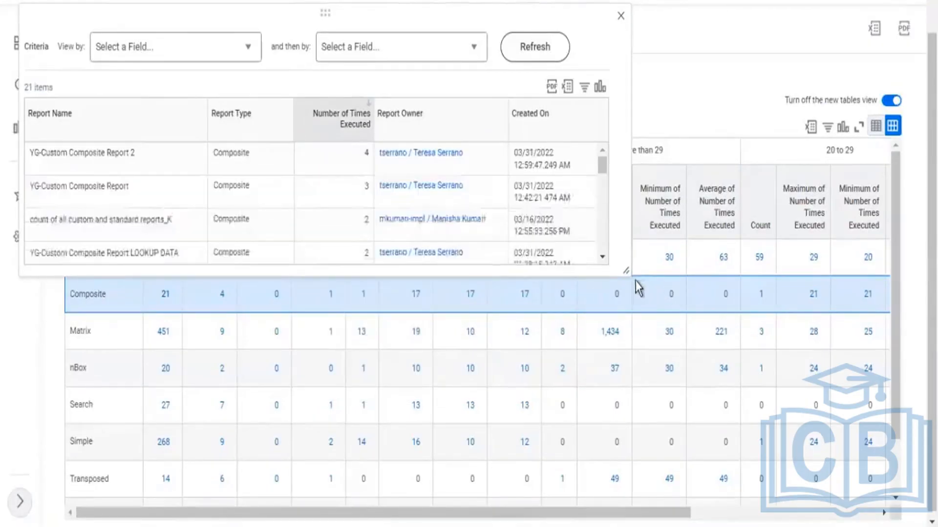
pyautogui.doubleClick(98, 156)
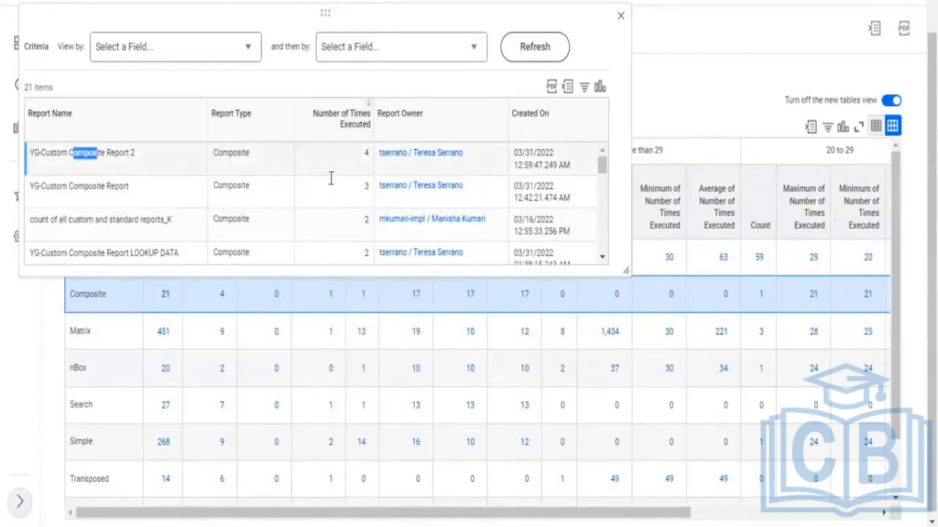
pyautogui.click(369, 158)
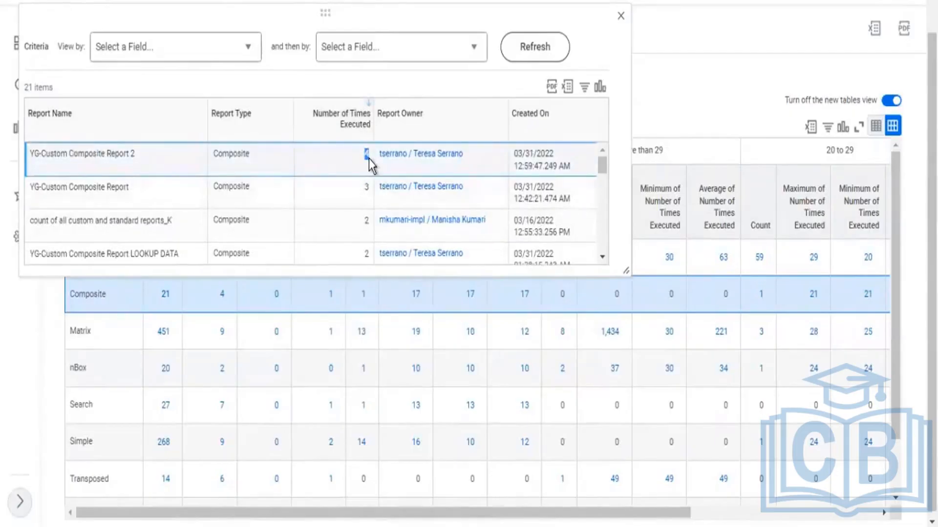
# - Drill into the Composite row's Maximum of Number of Times Executed in the 0 to 9 group and enlarge the detail window
pyautogui.click(223, 295)
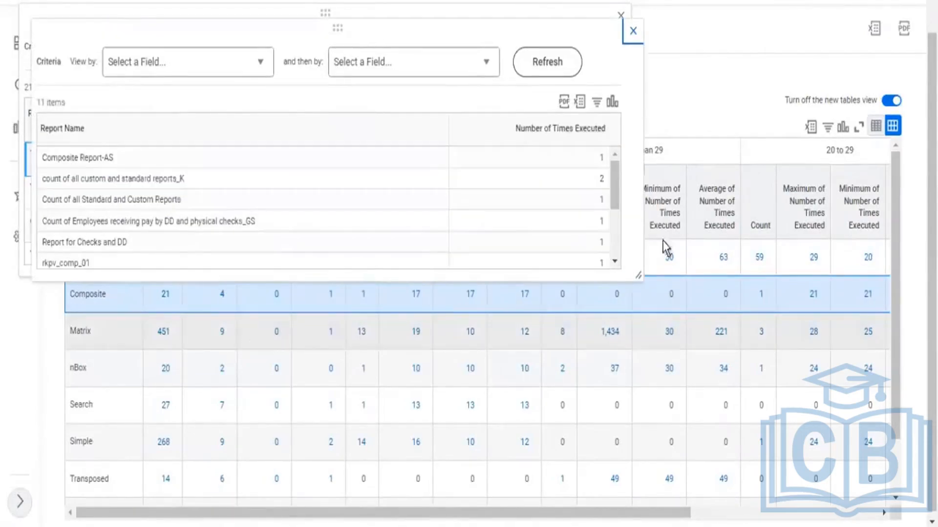
pyautogui.moveTo(638, 277); pyautogui.dragTo(770, 391)
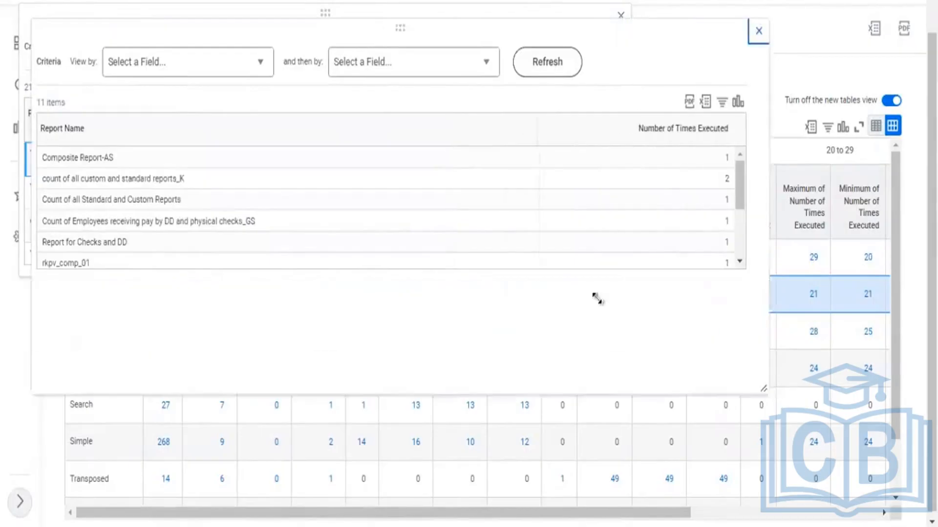
# - Reposition and enlarge the Composite drill-down window so all reports show, and sort them by Number of Times Executed in ascending order
pyautogui.moveTo(405, 31); pyautogui.dragTo(540, 201)
pyautogui.moveTo(494, 125); pyautogui.dragTo(491, 39)
pyautogui.click(787, 147)
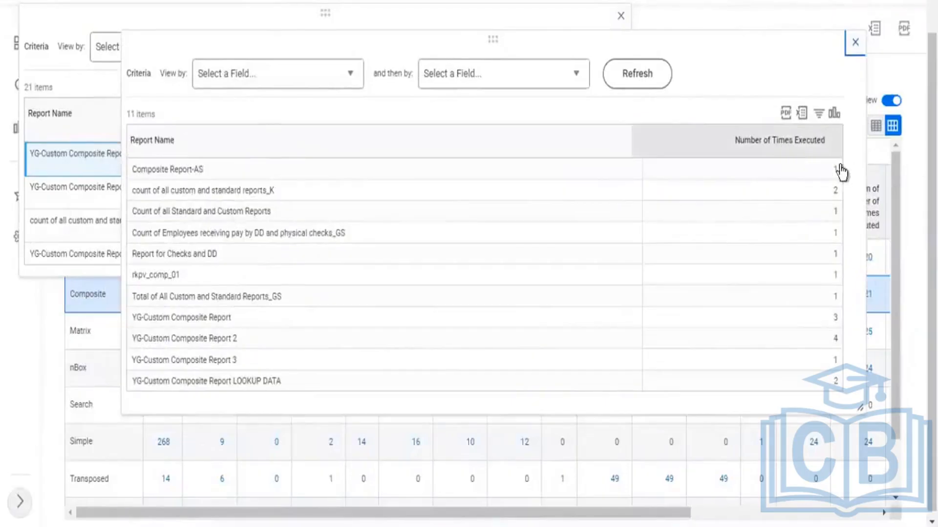
pyautogui.click(708, 180)
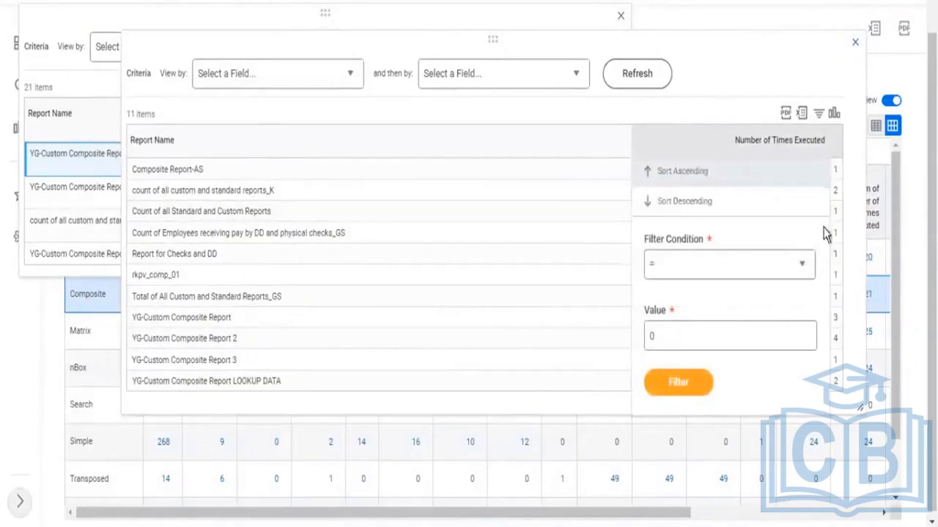
pyautogui.click(819, 169)
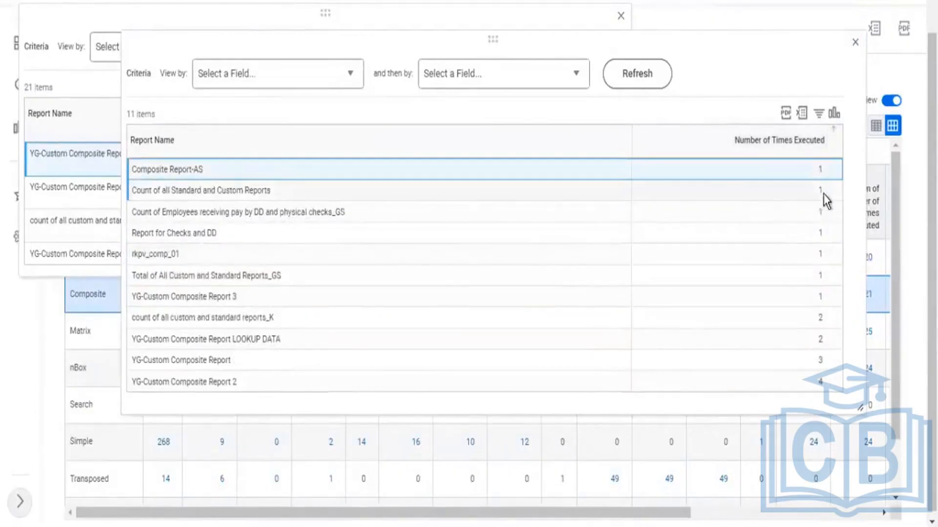
pyautogui.click(825, 195)
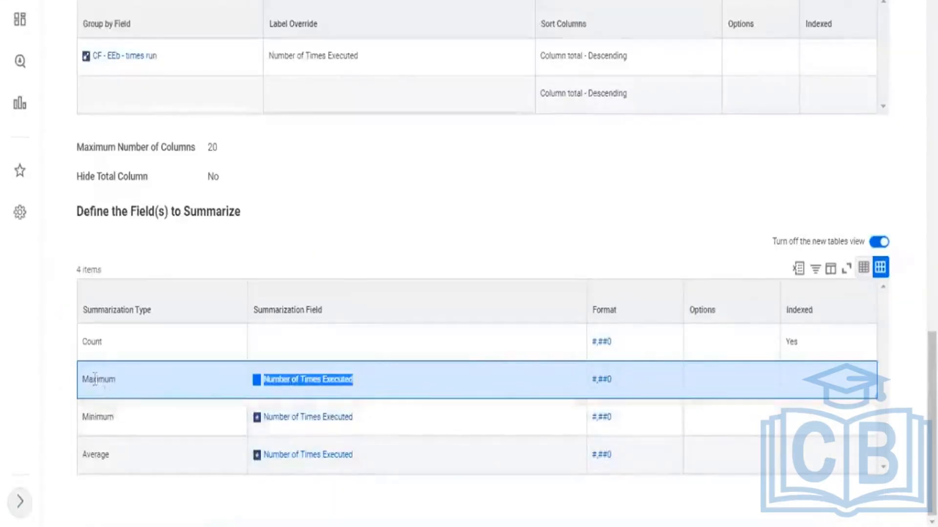
# - Compare the Maximum summarization in the report definition with the Report Name and Number of Times Executed columns of the drill-down list
pyautogui.moveTo(95, 379); pyautogui.dragTo(109, 380)
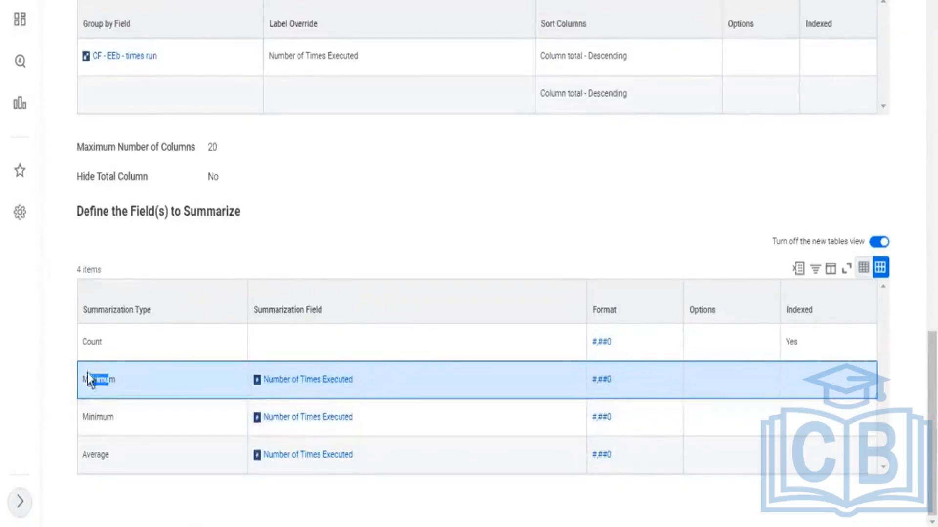
pyautogui.moveTo(87, 379); pyautogui.dragTo(115, 379)
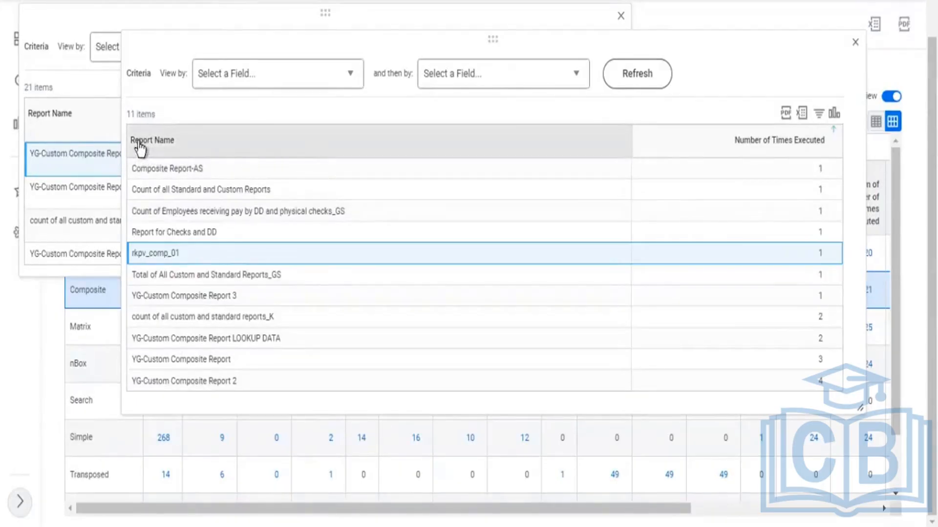
pyautogui.moveTo(139, 143); pyautogui.dragTo(179, 147)
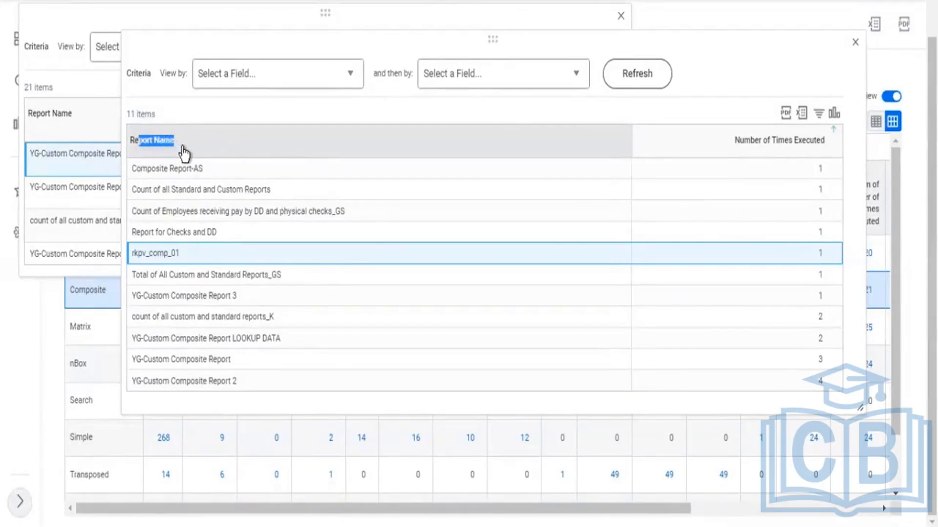
pyautogui.click(152, 149)
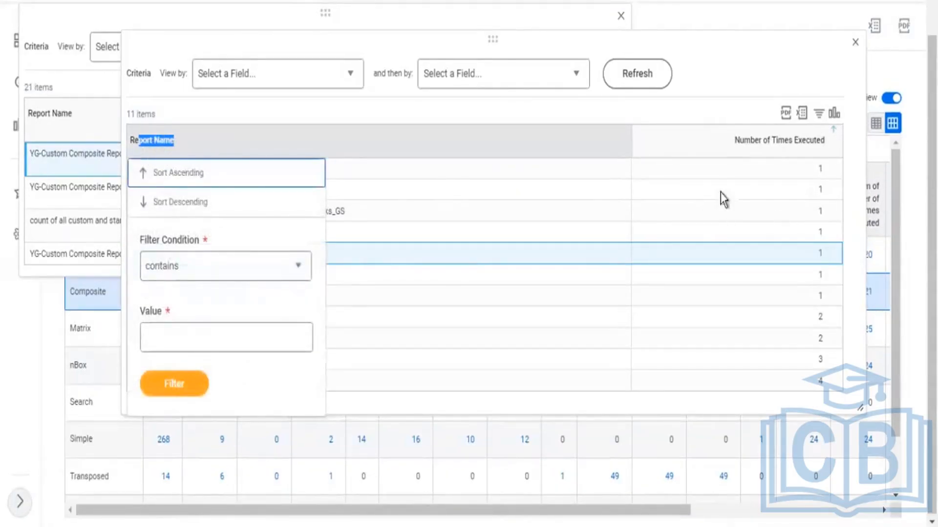
pyautogui.moveTo(745, 142); pyautogui.dragTo(784, 142)
pyautogui.click(814, 126)
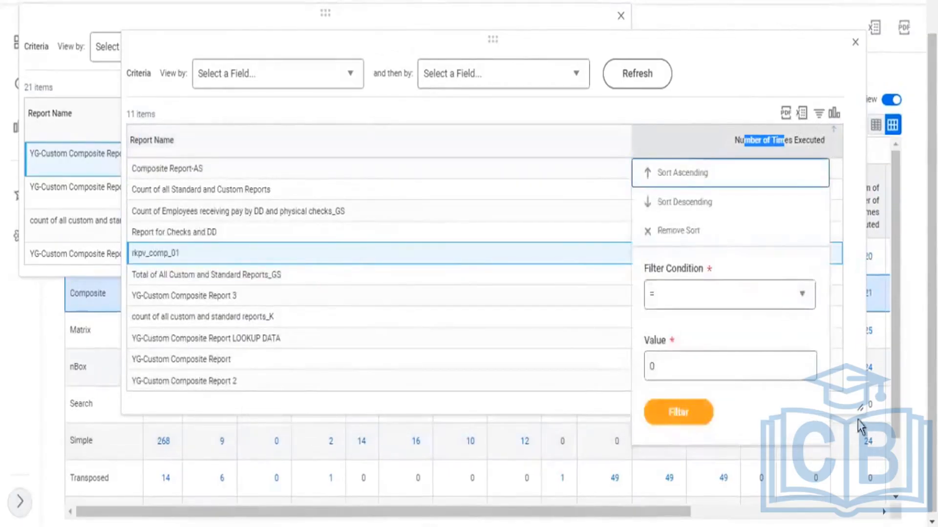
# - Shrink the open drill-down window, examine the detail columns behind Composite's Minimum value, and close that list
pyautogui.moveTo(858, 411); pyautogui.dragTo(793, 242)
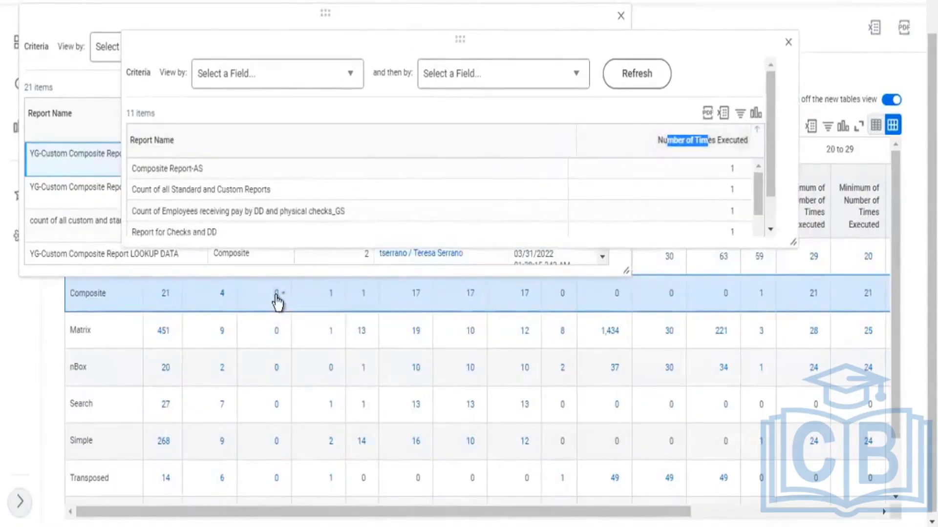
pyautogui.click(276, 294)
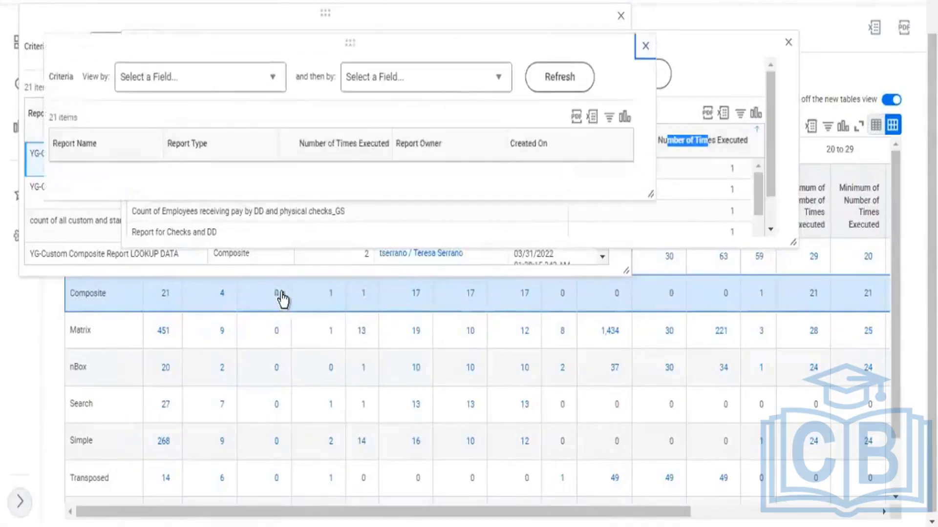
pyautogui.click(118, 158)
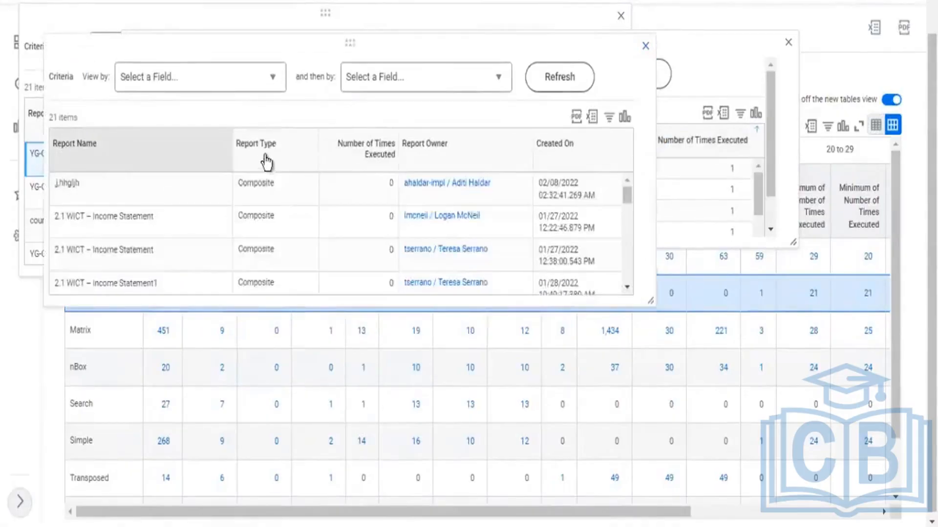
pyautogui.click(291, 155)
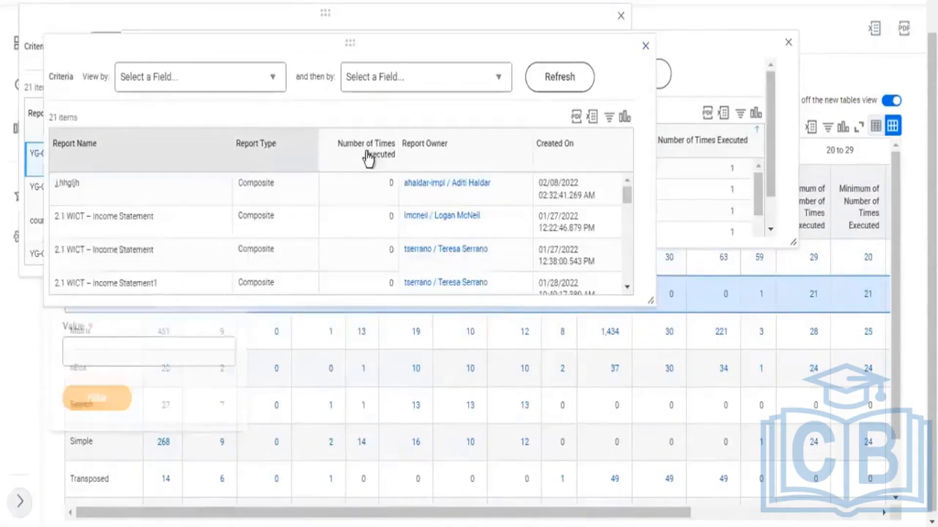
pyautogui.tripleClick(383, 162)
pyautogui.moveTo(421, 146); pyautogui.dragTo(469, 153)
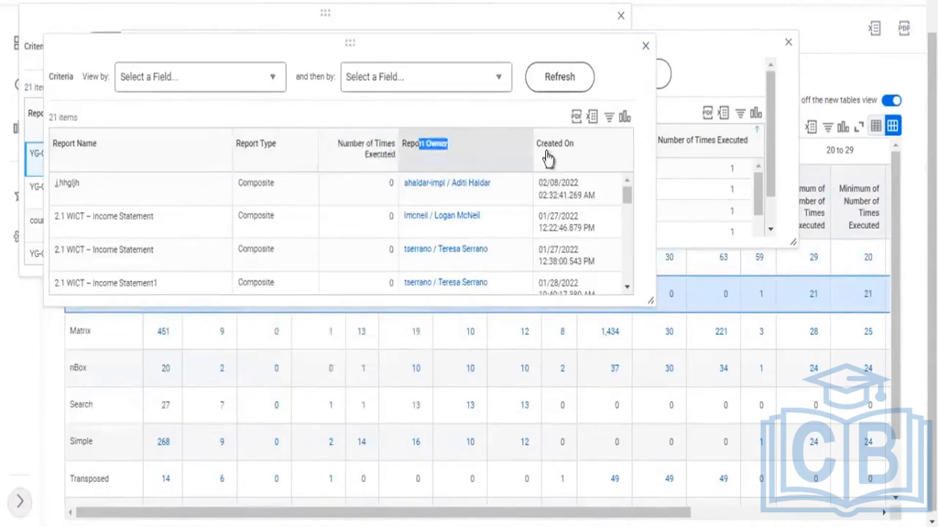
pyautogui.click(568, 156)
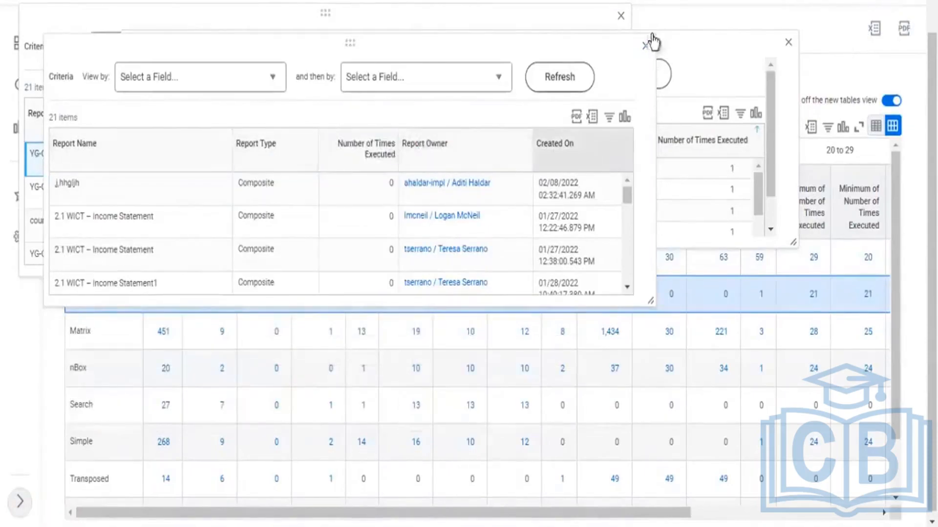
pyautogui.click(91, 10)
pyautogui.click(62, 27)
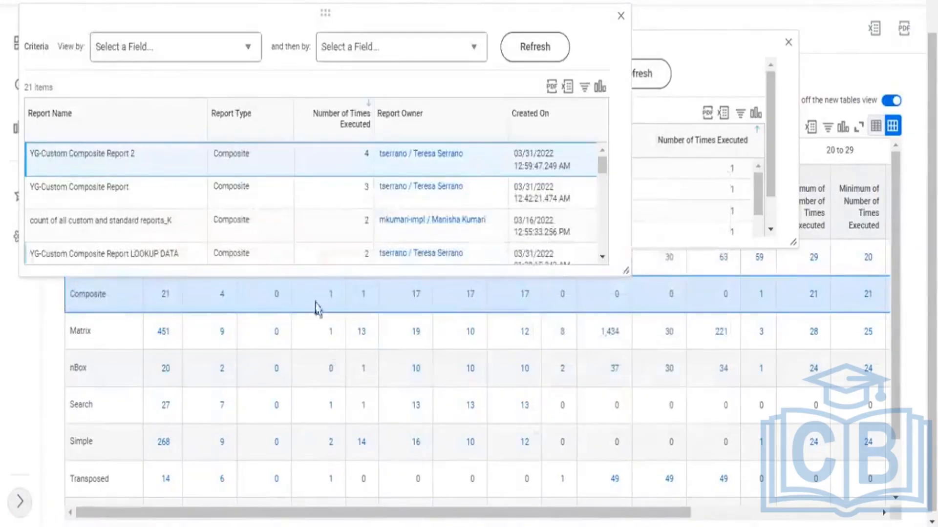
# - Open the details behind Composite's Average value, check their columns, and close the list
pyautogui.click(331, 294)
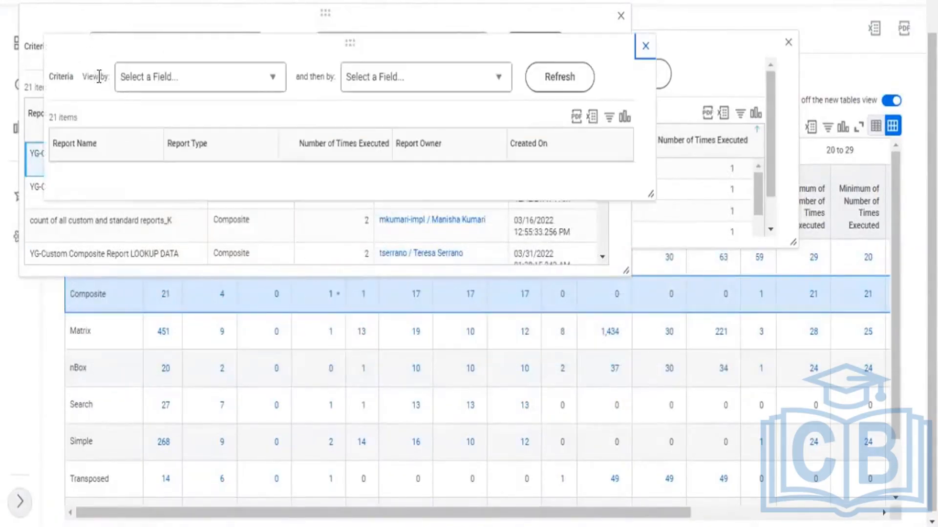
pyautogui.moveTo(52, 120); pyautogui.dragTo(516, 92)
pyautogui.click(646, 48)
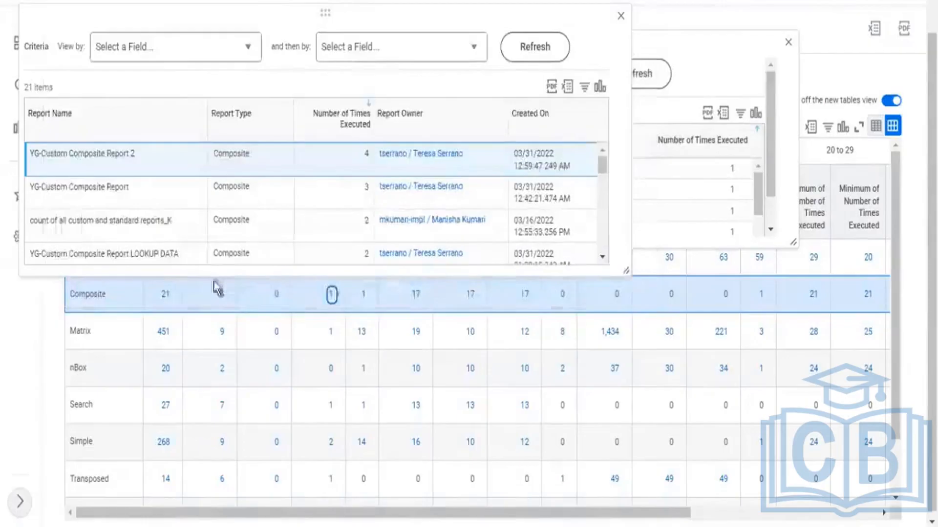
# - Bring the two-column Maximum drill-down list back to the front and review its column headings
pyautogui.click(683, 94)
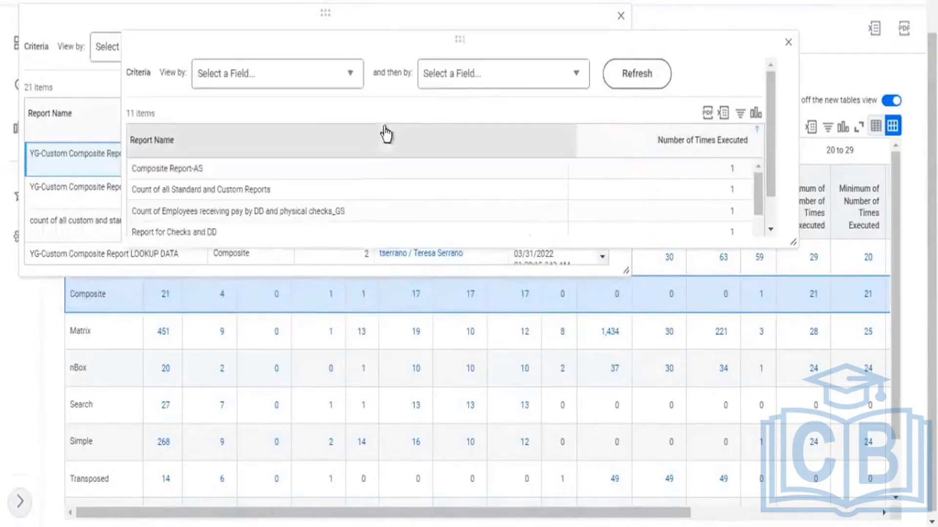
pyautogui.moveTo(139, 141); pyautogui.dragTo(520, 145)
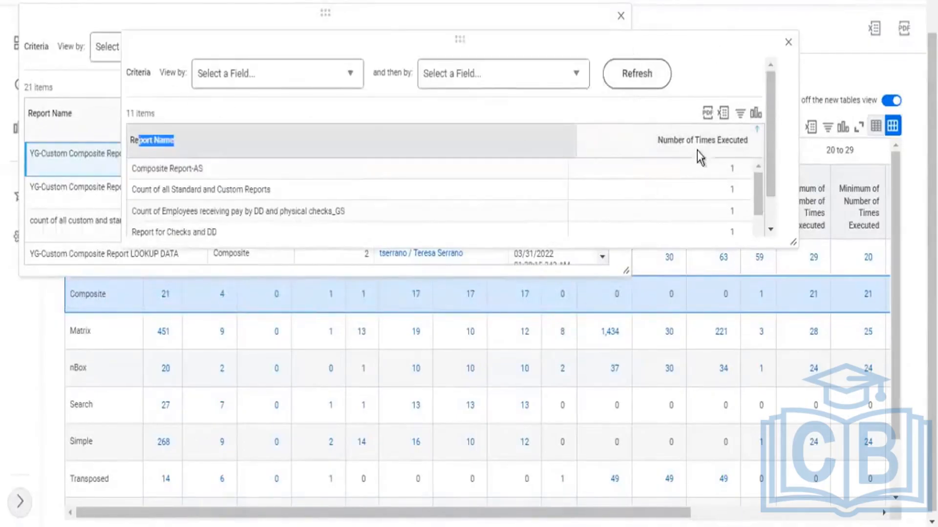
pyautogui.moveTo(717, 147); pyautogui.dragTo(678, 145)
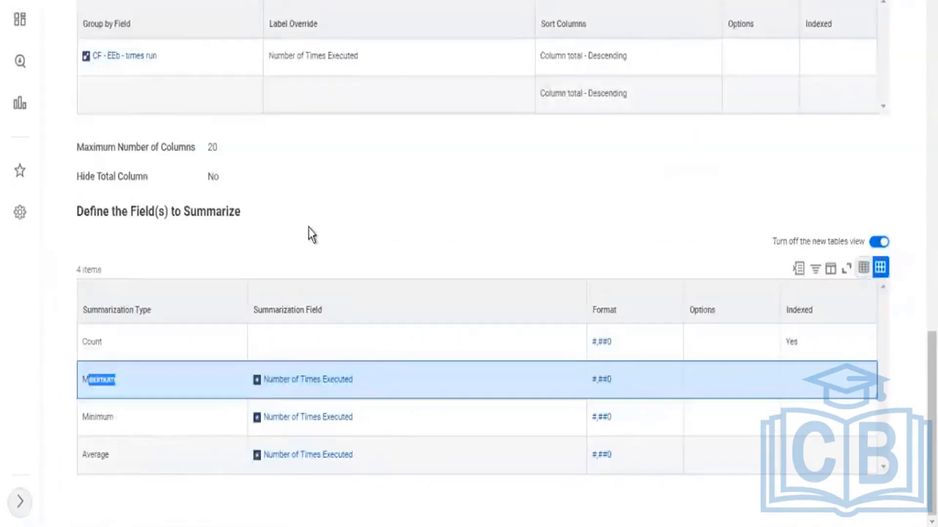
# - Open the Detail Data Override of the Maximum summarization in the SR - Custom Report Count definition
pyautogui.scroll(15, 309, 229)
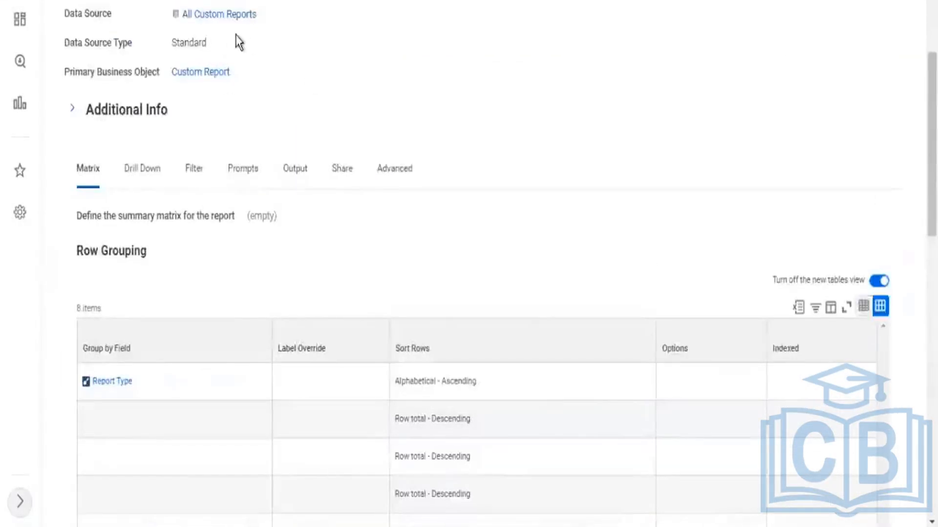
pyautogui.scroll(3, 235, 35)
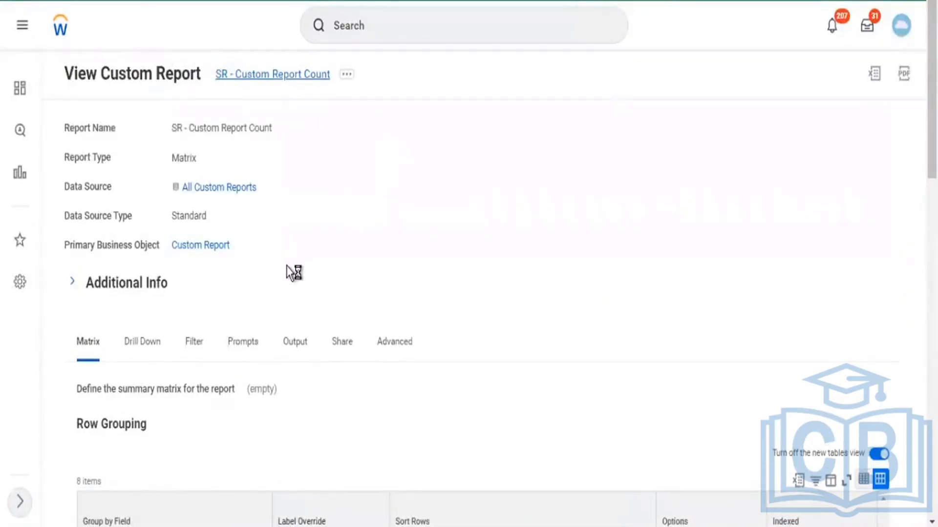
pyautogui.scroll(-3, 385, 264)
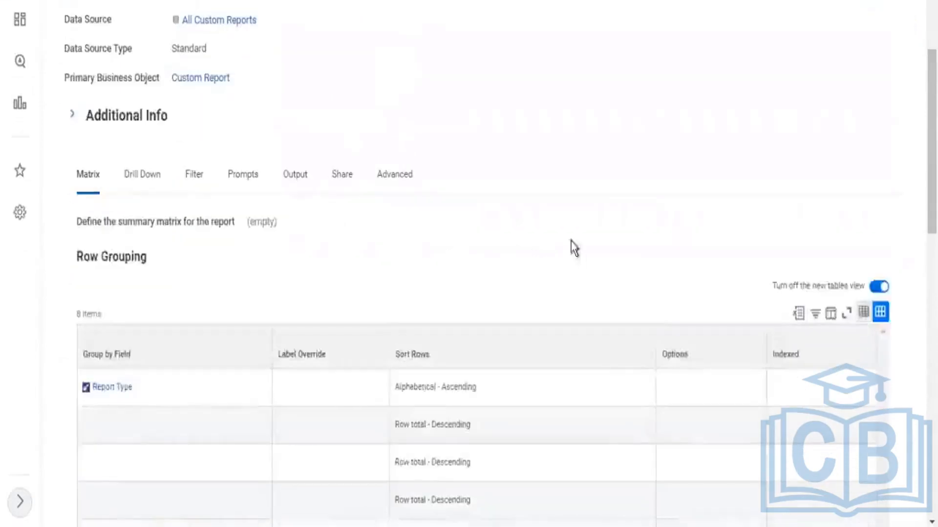
pyautogui.scroll(-12, 571, 247)
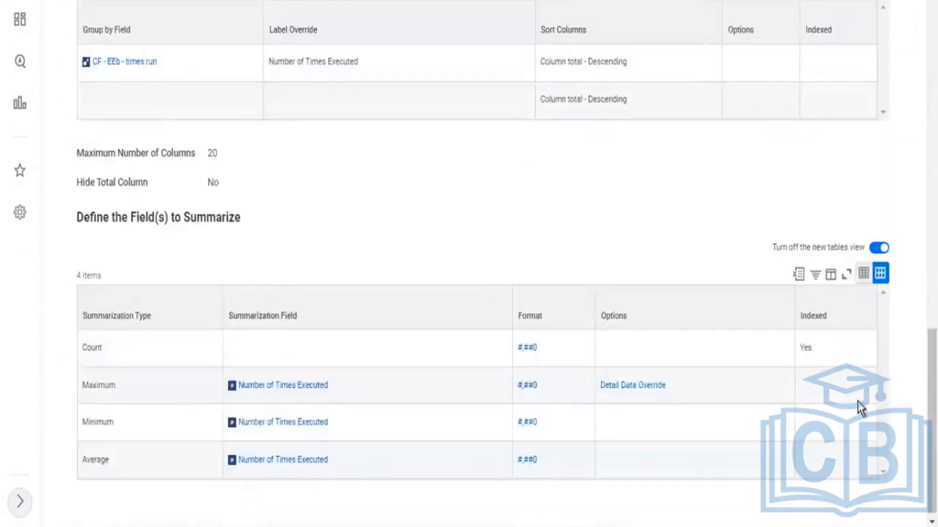
pyautogui.scroll(-1, 858, 406)
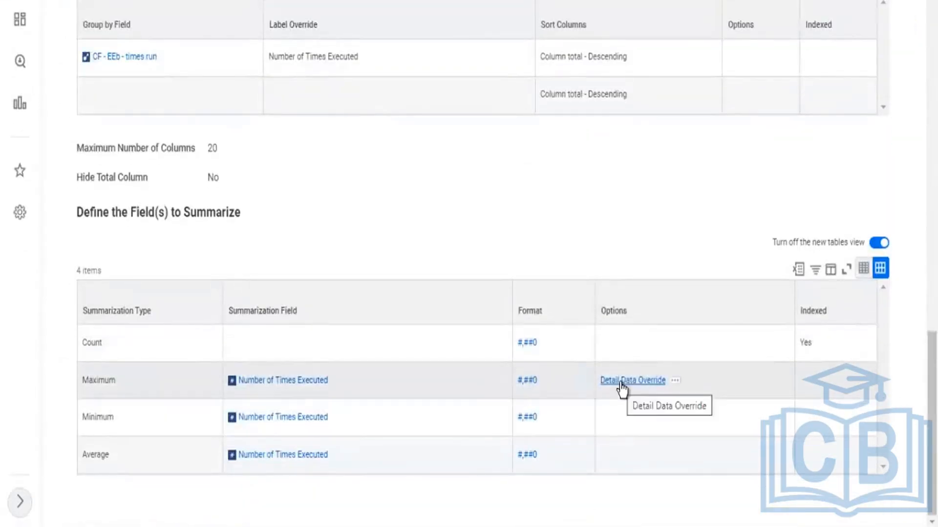
pyautogui.click(662, 395)
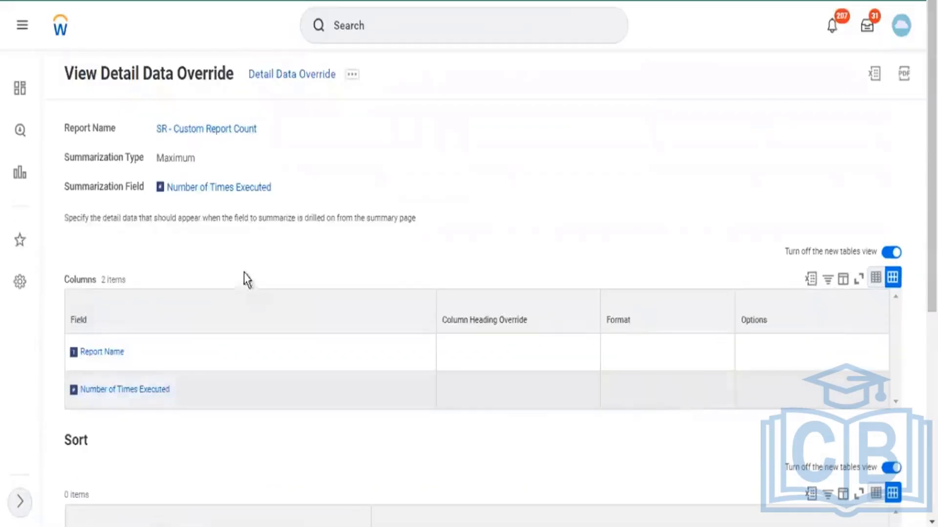
# - Examine the override's Report Name and Number of Times Executed columns, its sort section, and the Instances to be Displayed setting
pyautogui.click(177, 357)
pyautogui.click(214, 406)
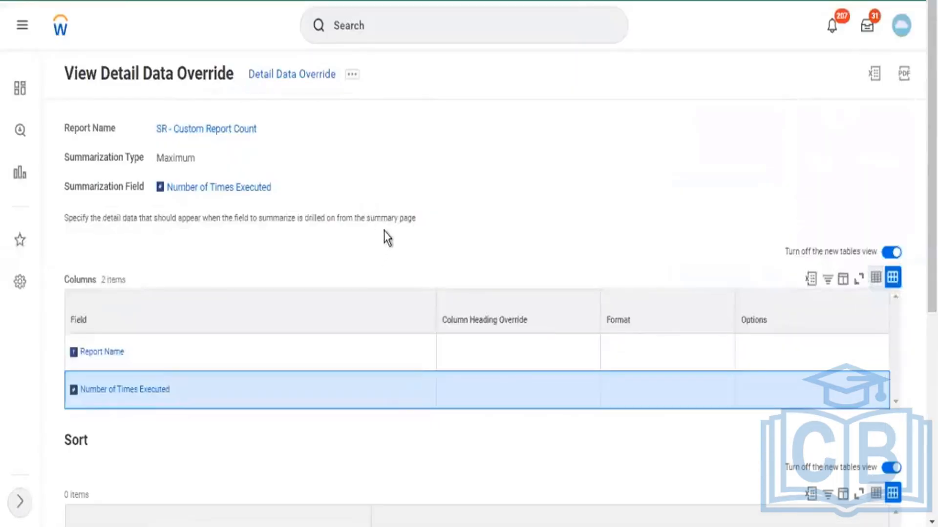
pyautogui.scroll(-7, 383, 236)
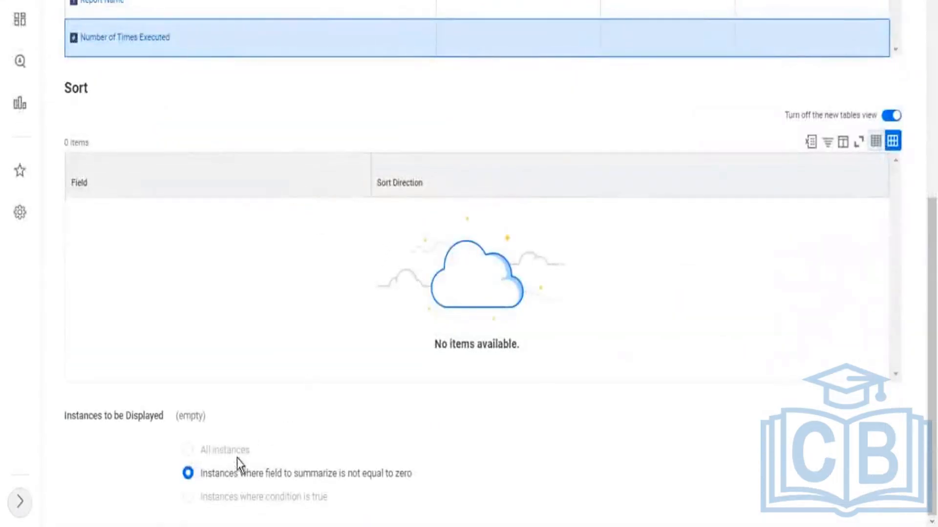
pyautogui.moveTo(301, 482); pyautogui.dragTo(415, 476)
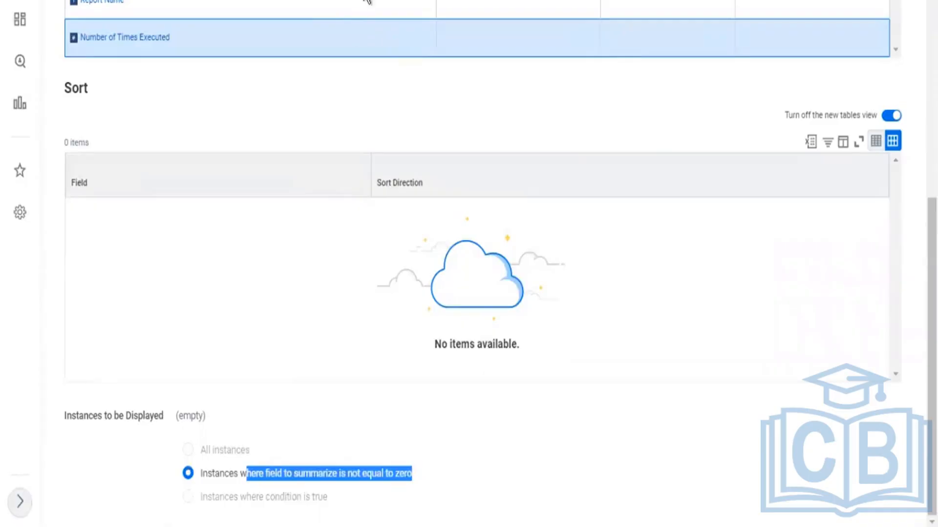
pyautogui.scroll(7, 318, 22)
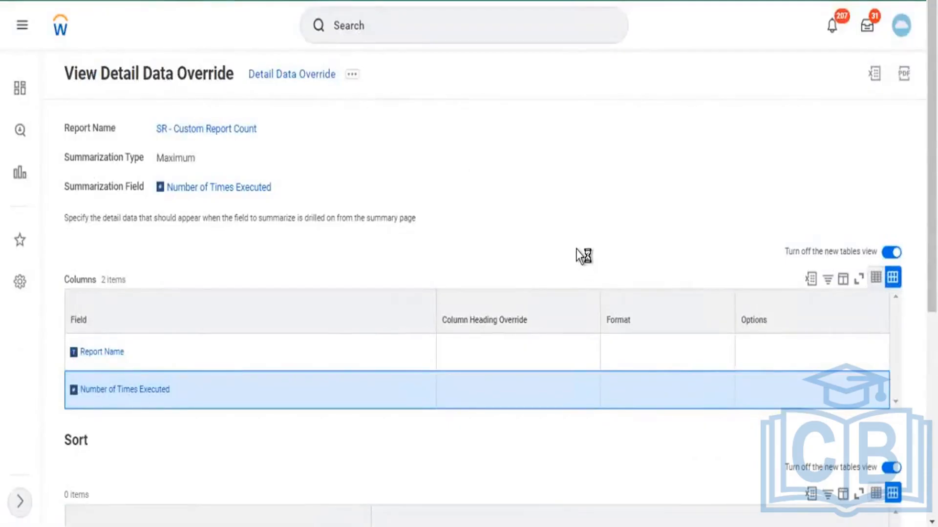
# - Open the Detail Data Override of the Maximum summarization for editing from the custom report's list of fields to summarize
pyautogui.scroll(-12, 669, 305)
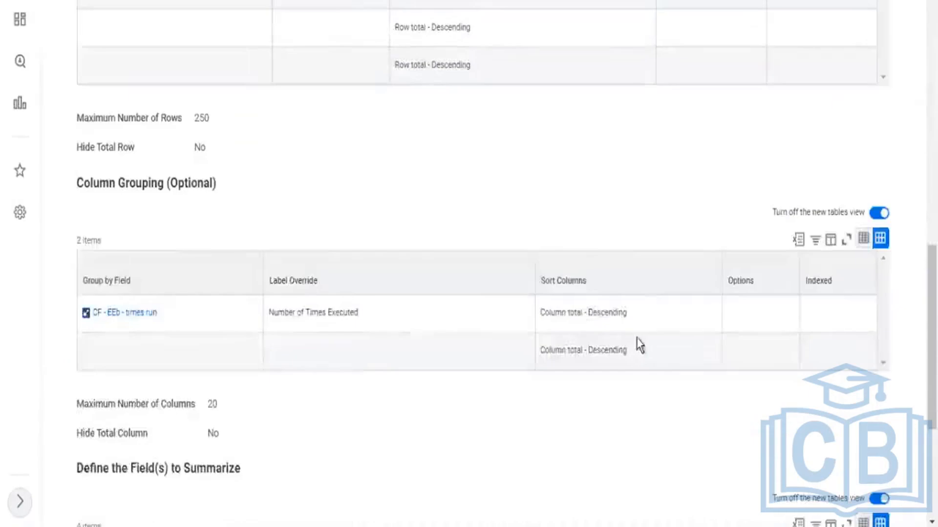
pyautogui.scroll(-5, 637, 339)
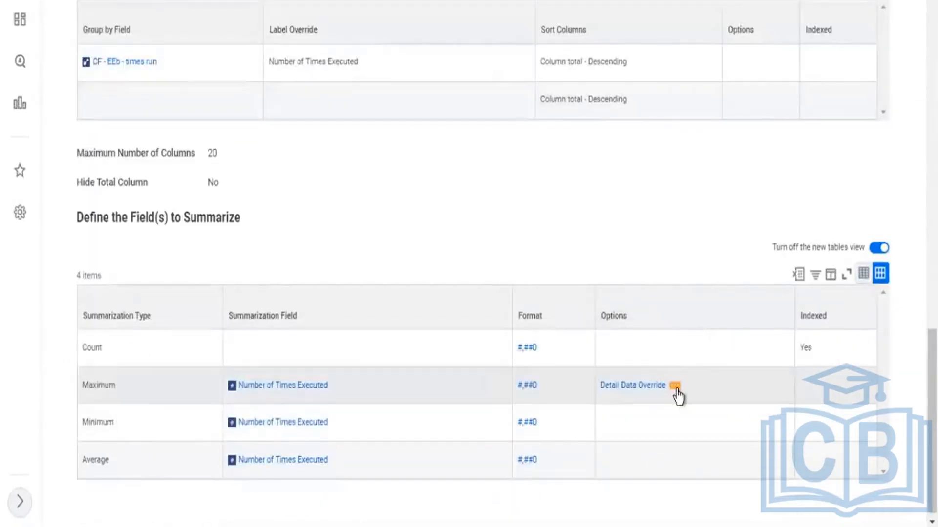
pyautogui.click(675, 387)
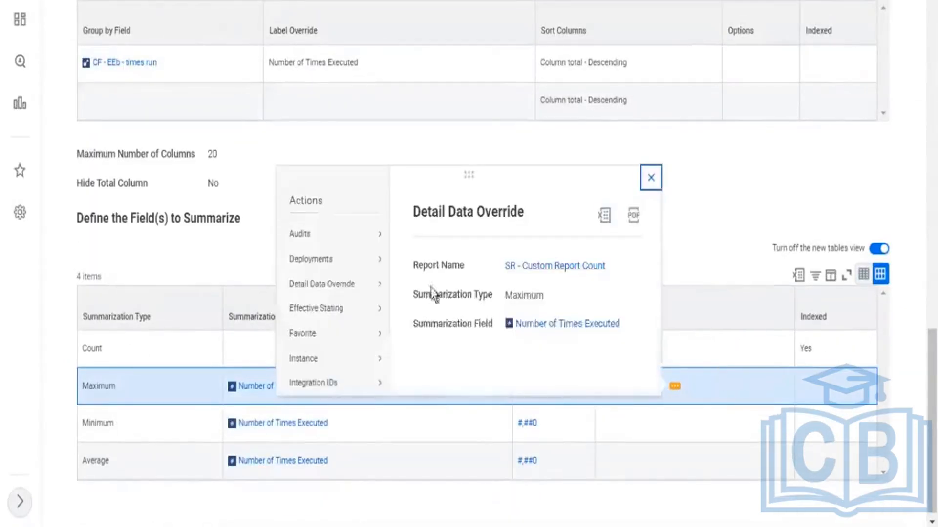
pyautogui.moveTo(346, 285)
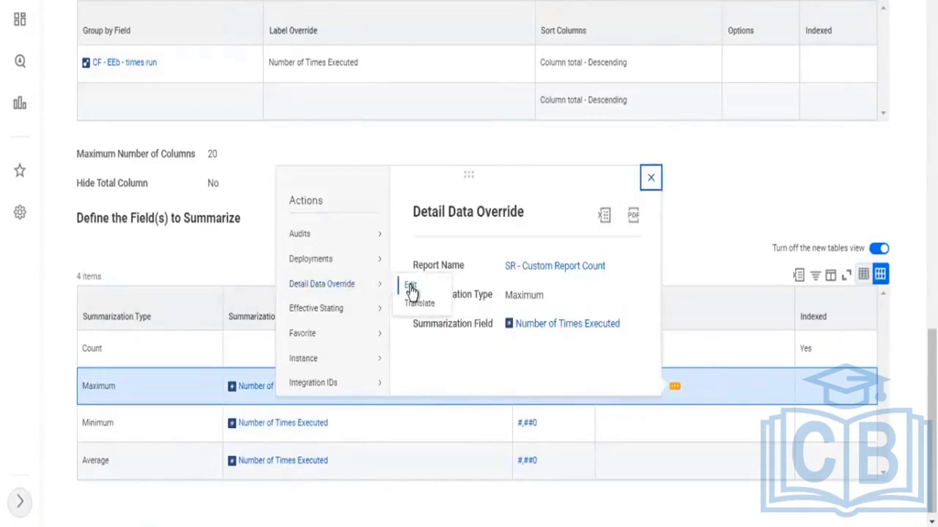
pyautogui.click(411, 292)
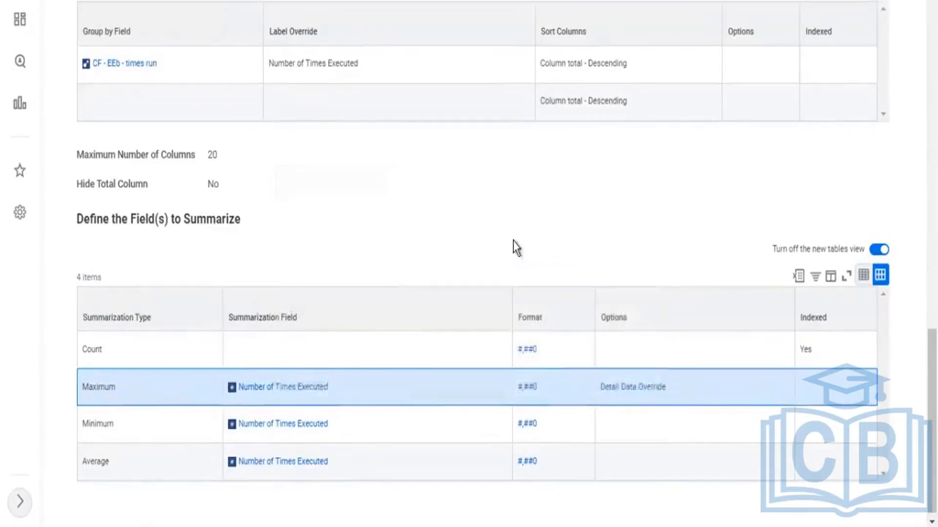
# - Switch Instances to be Displayed to "Instances where condition is true", and return it to "Instances where field to summarize is not equal to zero"
pyautogui.scroll(-5, 302, 195)
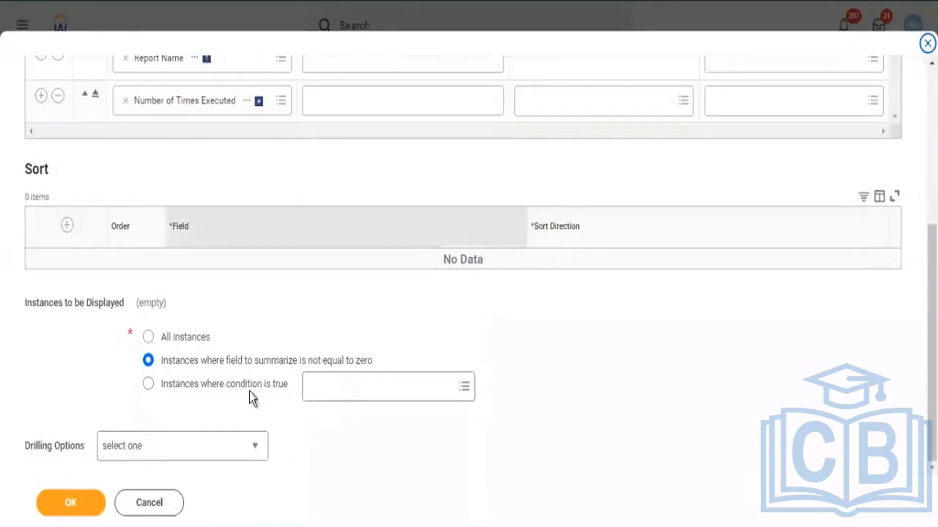
pyautogui.click(209, 386)
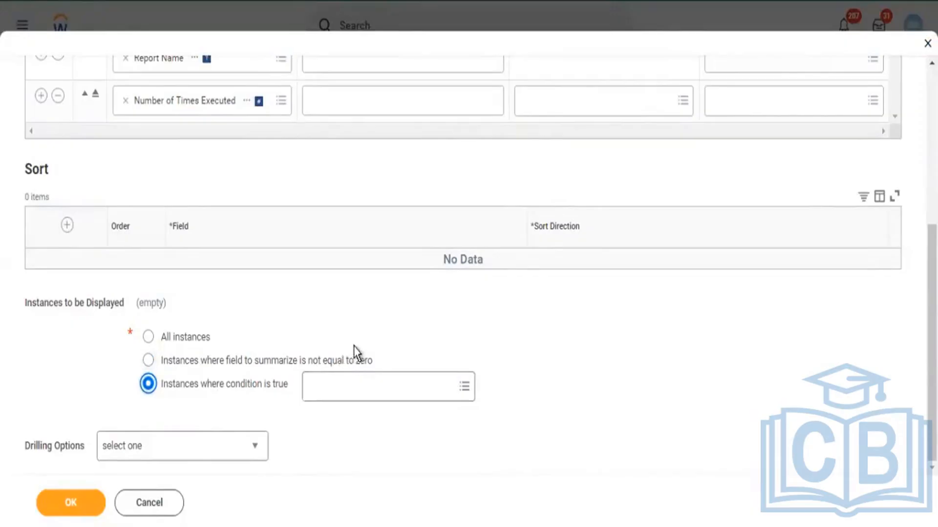
pyautogui.click(229, 360)
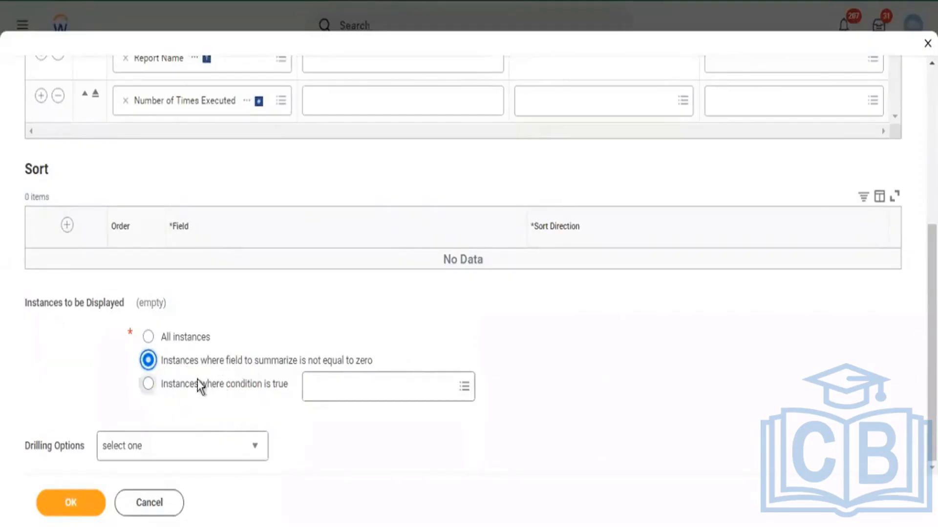
pyautogui.moveTo(175, 384); pyautogui.dragTo(282, 397)
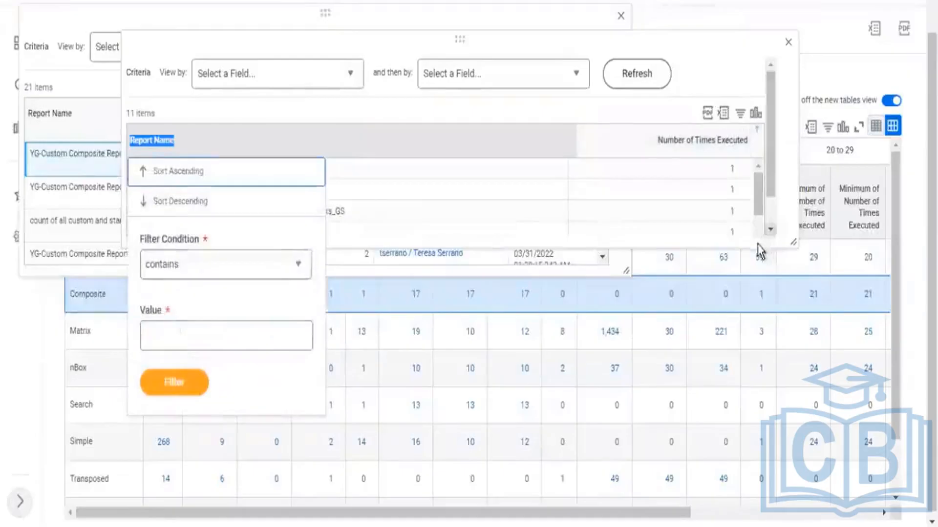
# - Sort the Maximum drill-down list by Number of Times Executed in descending order
pyautogui.moveTo(773, 191); pyautogui.dragTo(765, 241)
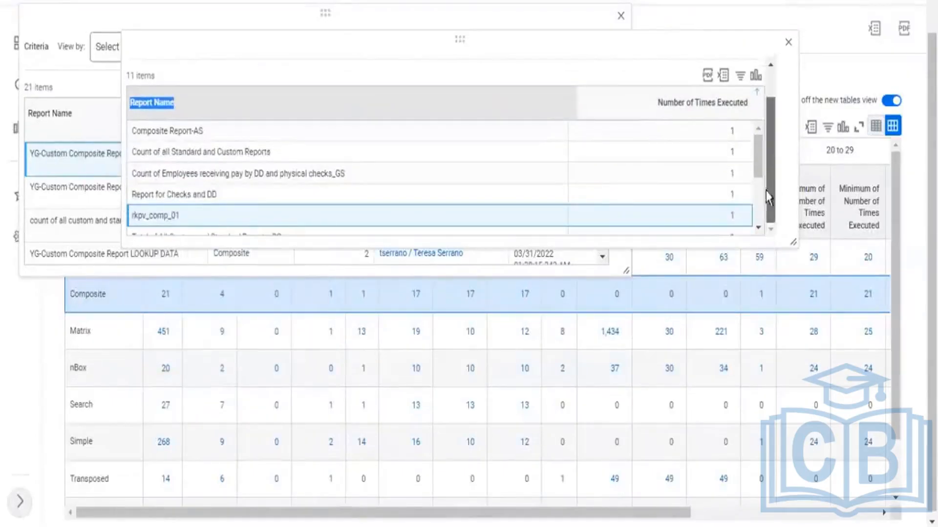
pyautogui.click(752, 115)
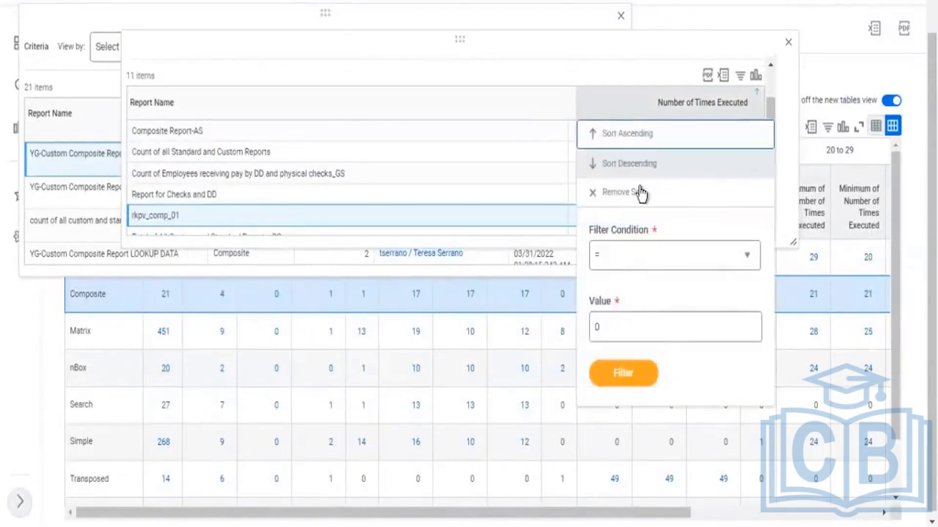
pyautogui.click(708, 171)
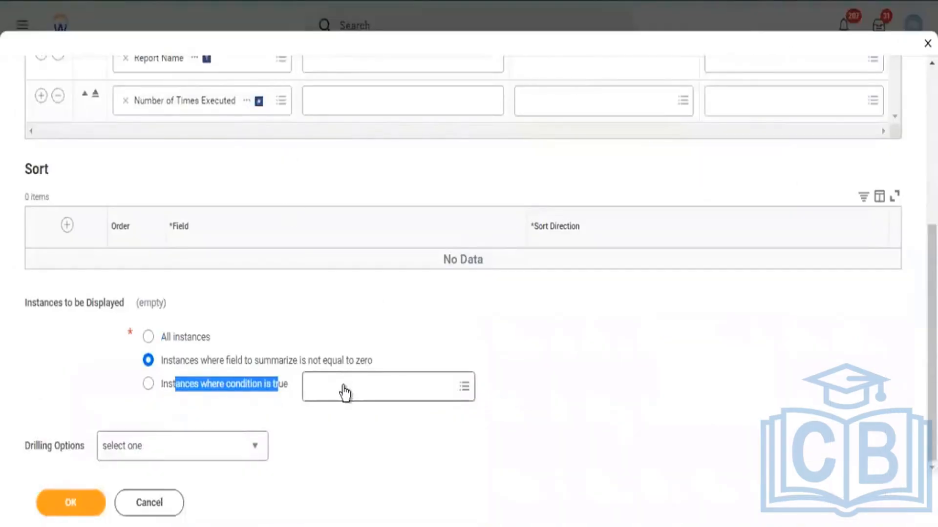
# - Choose "Instances where condition is true" in the override and browse all the condition fields available for it
pyautogui.click(352, 396)
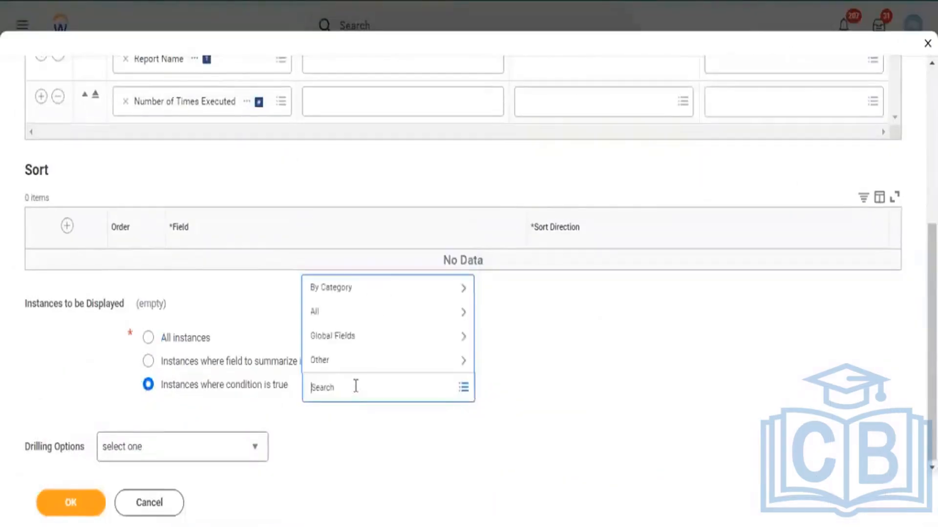
pyautogui.click(389, 335)
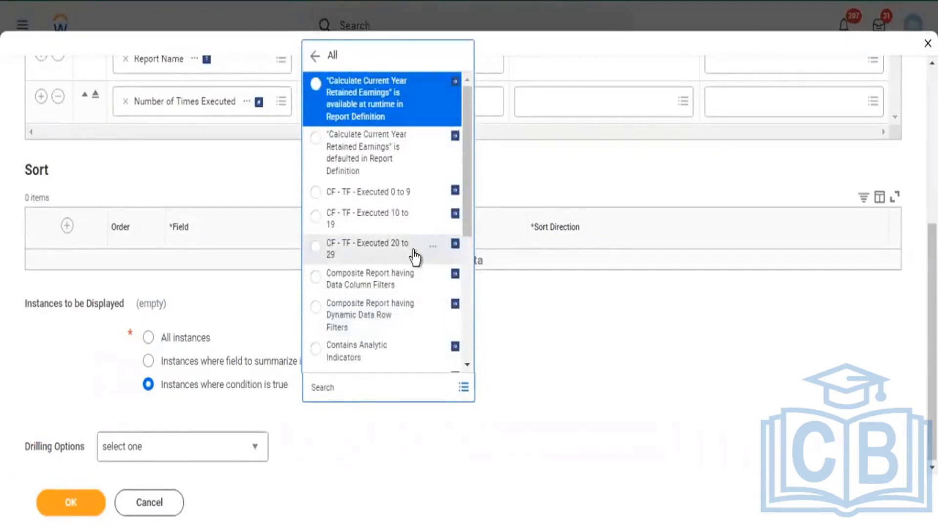
pyautogui.scroll(-5, 414, 256)
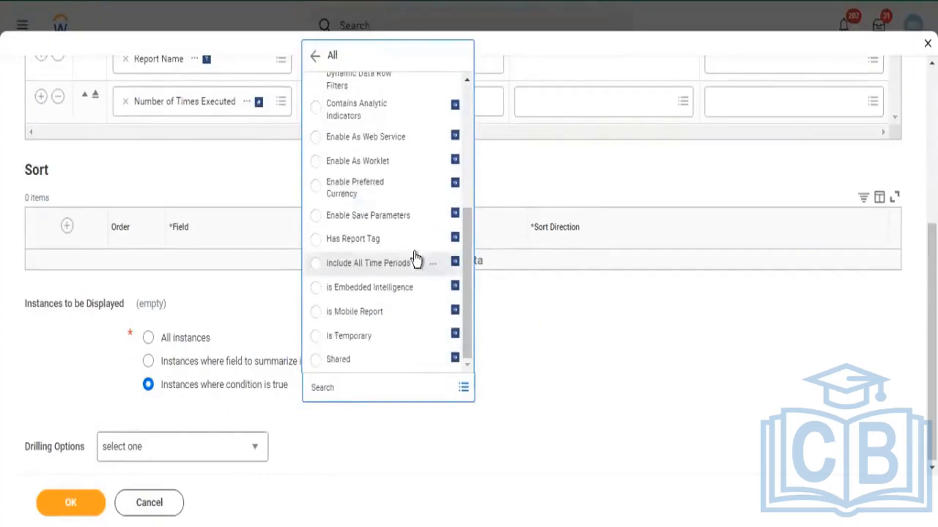
pyautogui.scroll(3, 416, 259)
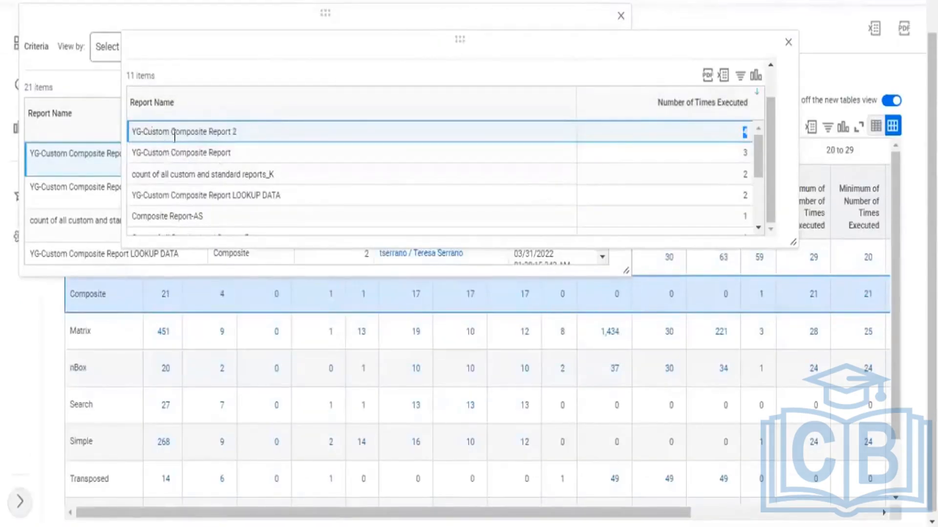
# - Review the report names and execution counts of the first rows in the sorted Maximum drill-down list
pyautogui.moveTo(149, 131); pyautogui.dragTo(242, 138)
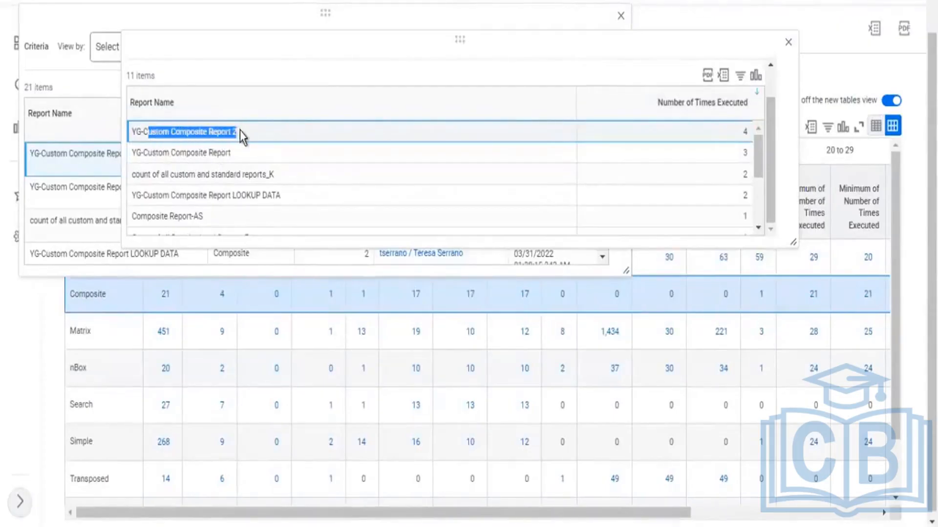
pyautogui.click(225, 175)
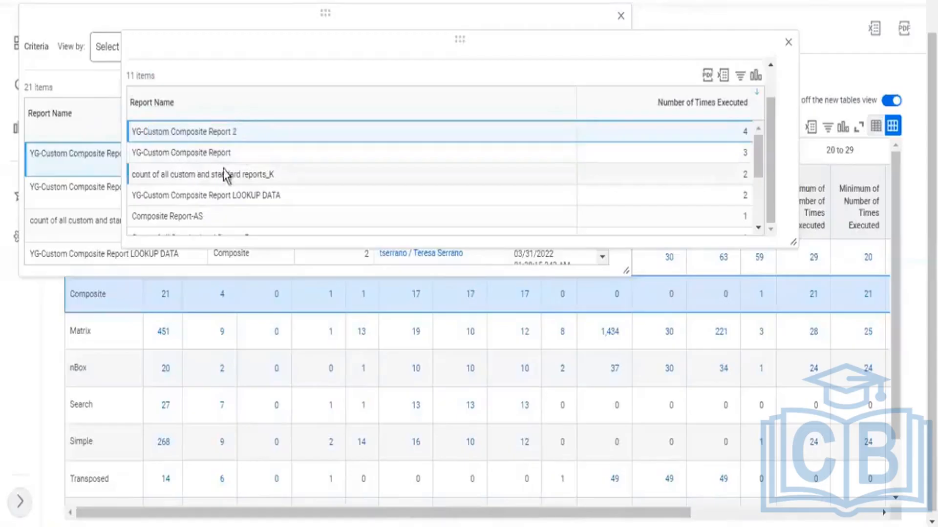
pyautogui.moveTo(224, 174); pyautogui.dragTo(260, 179)
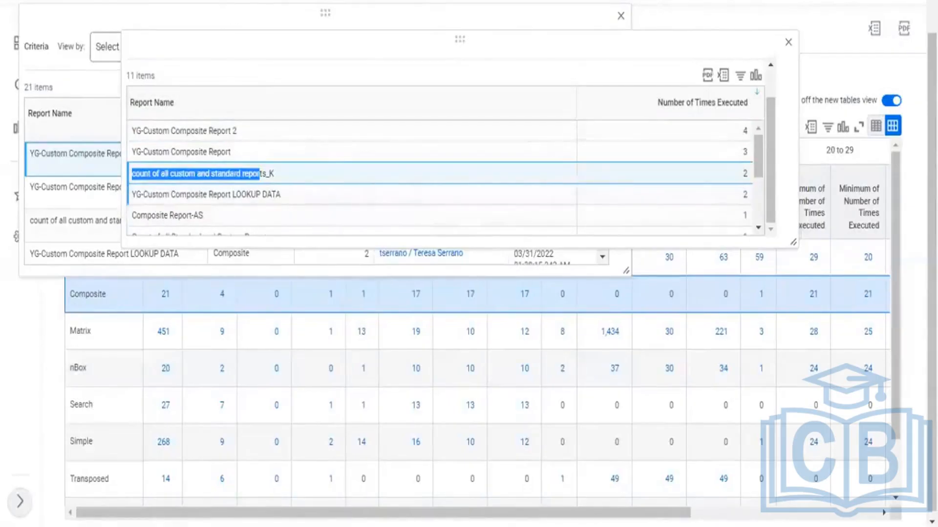
pyautogui.moveTo(747, 128); pyautogui.dragTo(759, 150)
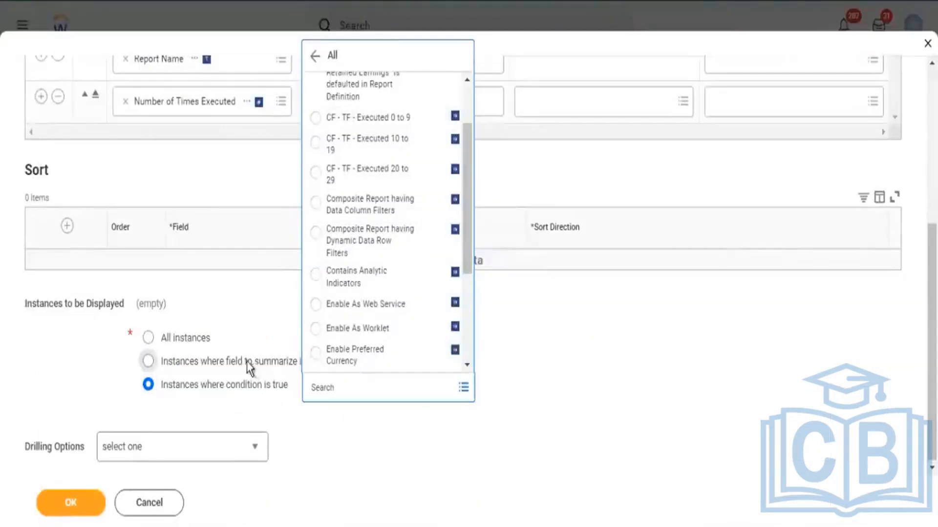
# - Compare the override's two conditional instance options, and set Instances to be Displayed to "Instances where field to summarize is not equal to zero"
pyautogui.moveTo(249, 362); pyautogui.dragTo(274, 372)
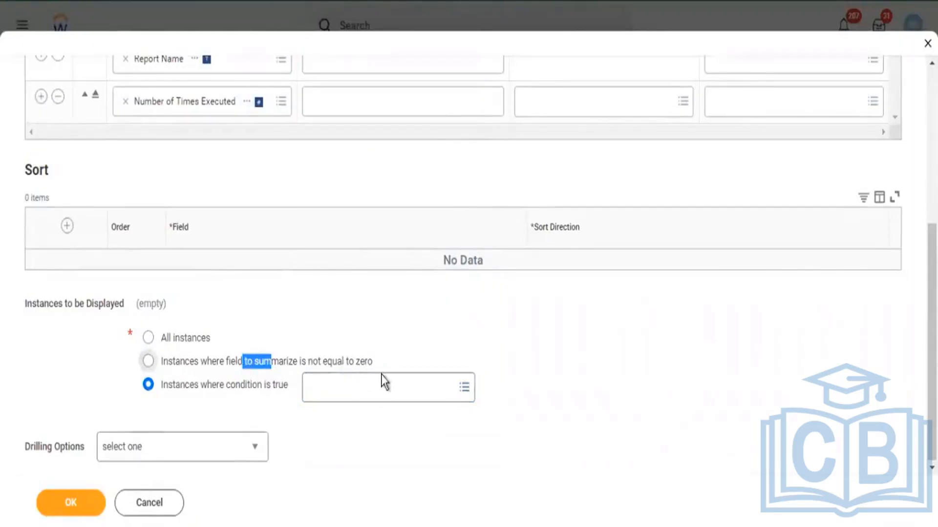
pyautogui.moveTo(374, 361); pyautogui.dragTo(217, 368)
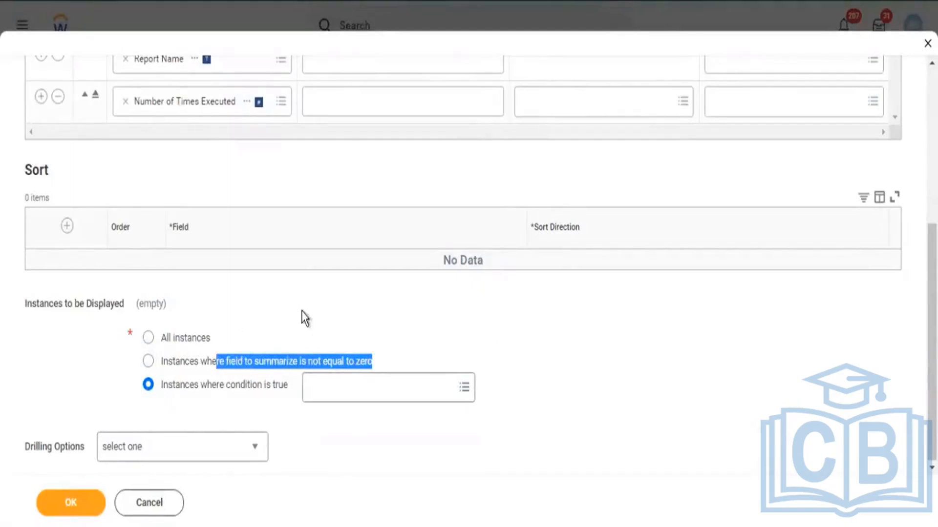
pyautogui.moveTo(207, 385); pyautogui.dragTo(161, 386)
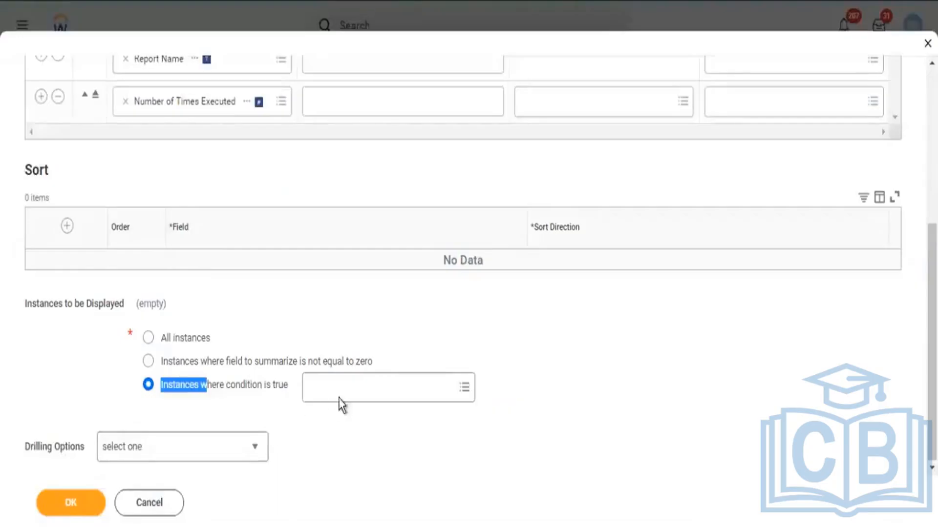
pyautogui.click(340, 397)
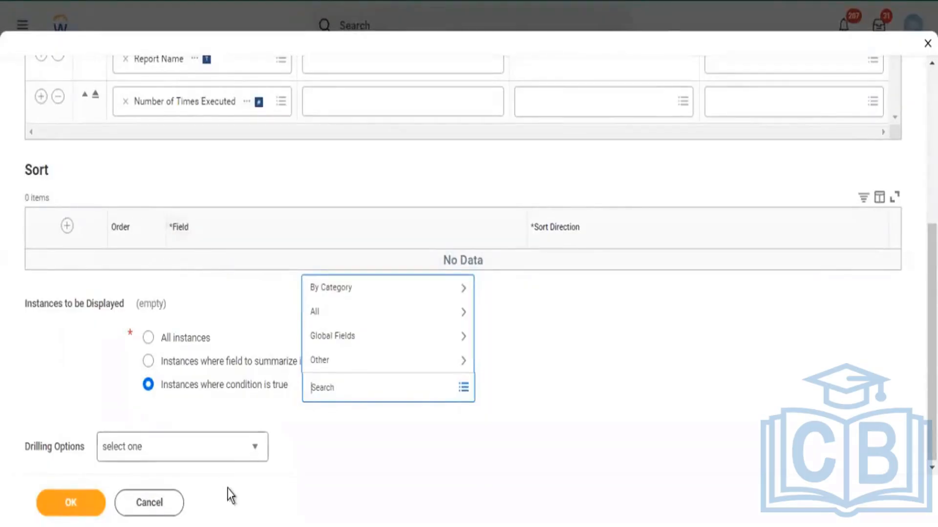
pyautogui.click(593, 419)
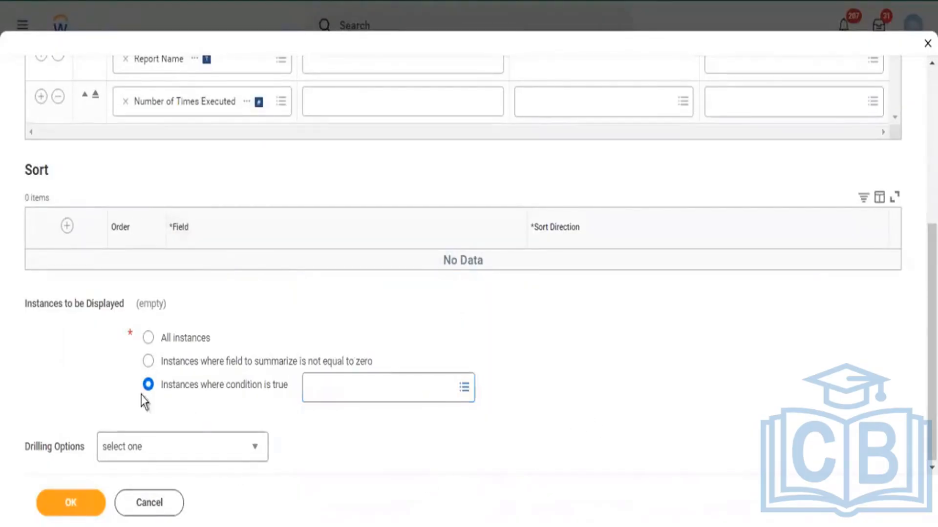
pyautogui.click(244, 361)
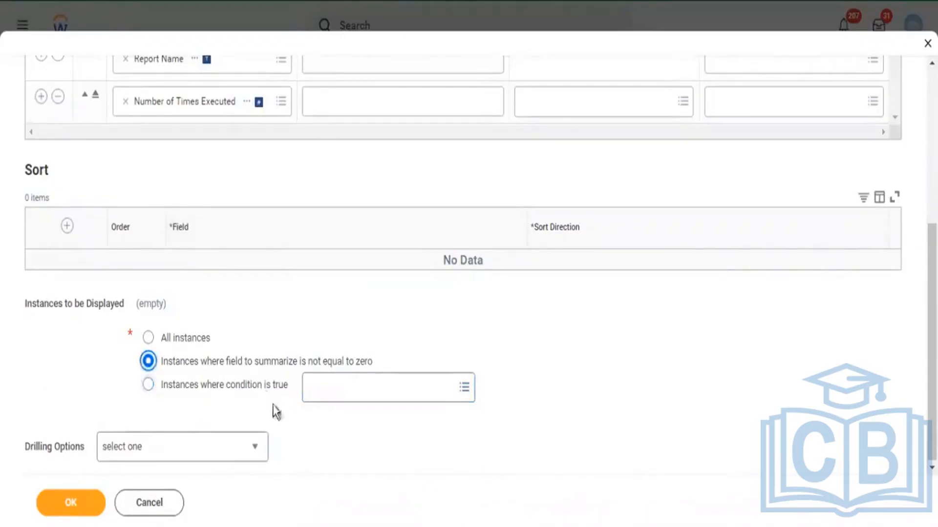
# - Try to save the override with Drilling Options set to "Disable all drilling for this field", and discard the edits
pyautogui.click(246, 456)
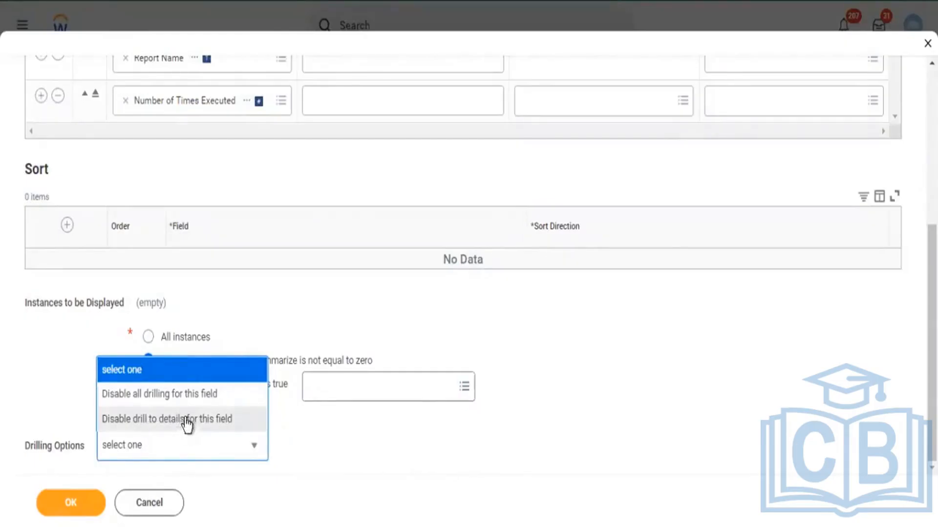
pyautogui.click(177, 397)
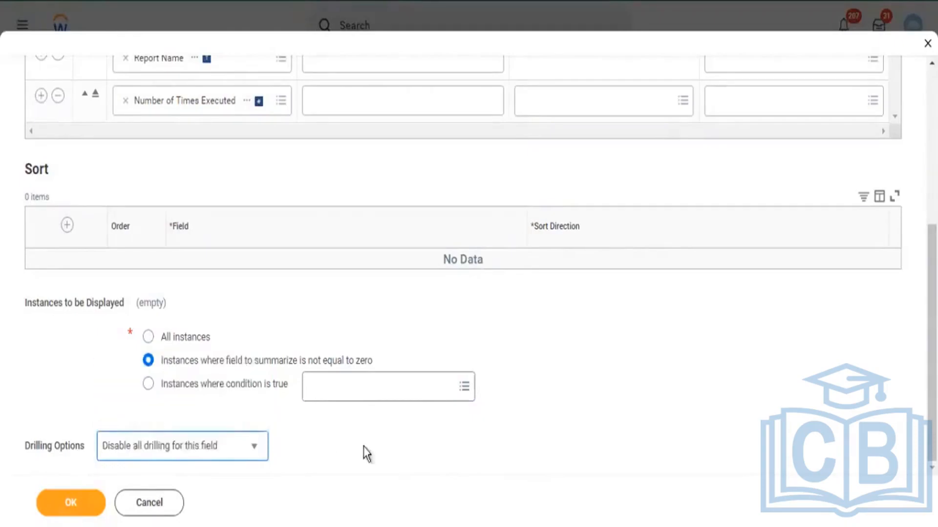
pyautogui.click(76, 508)
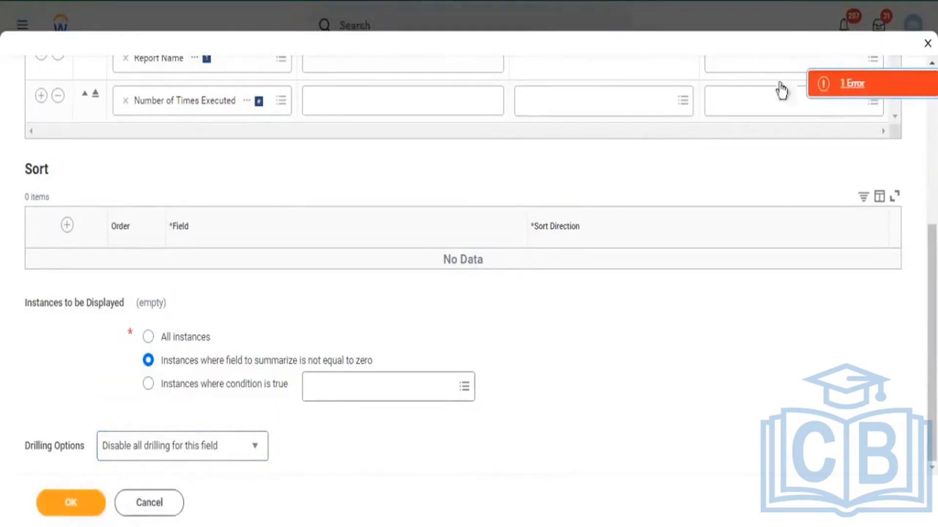
pyautogui.click(882, 89)
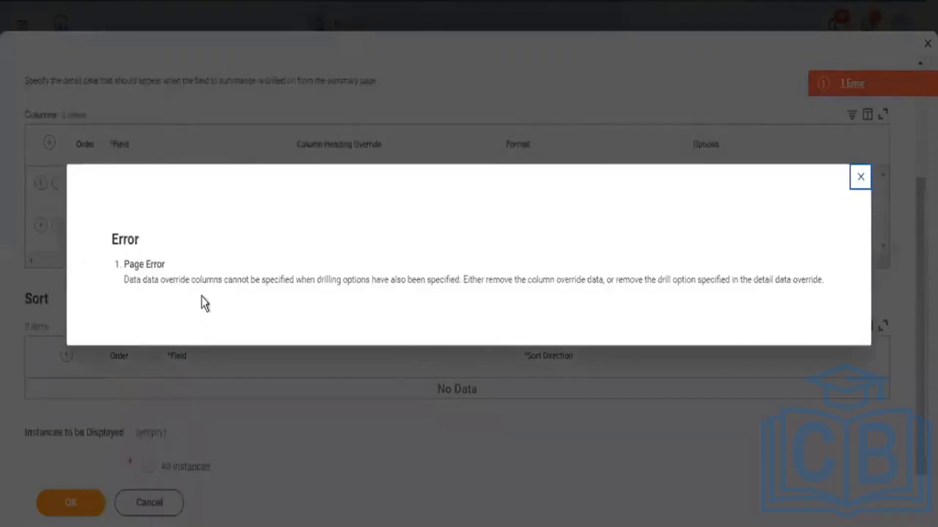
pyautogui.moveTo(207, 282); pyautogui.dragTo(345, 314)
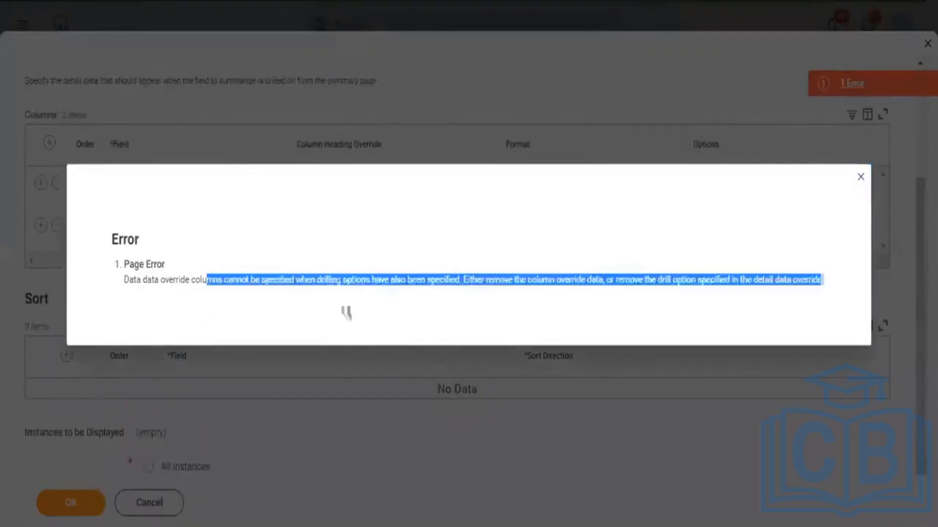
pyautogui.click(860, 176)
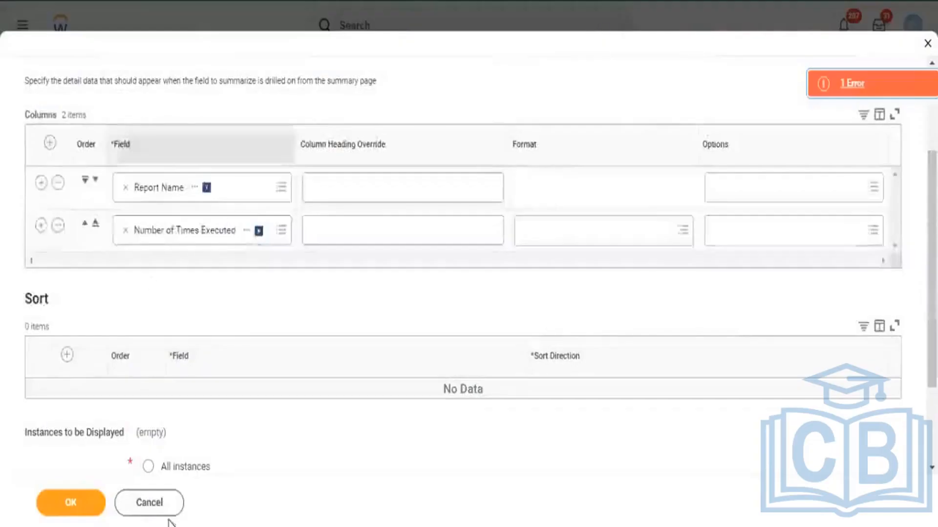
pyautogui.click(139, 505)
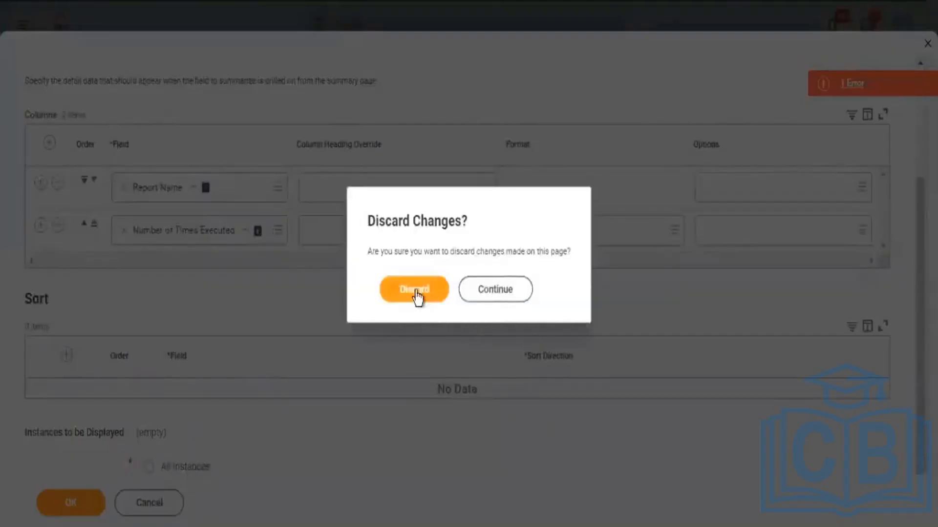
pyautogui.click(417, 295)
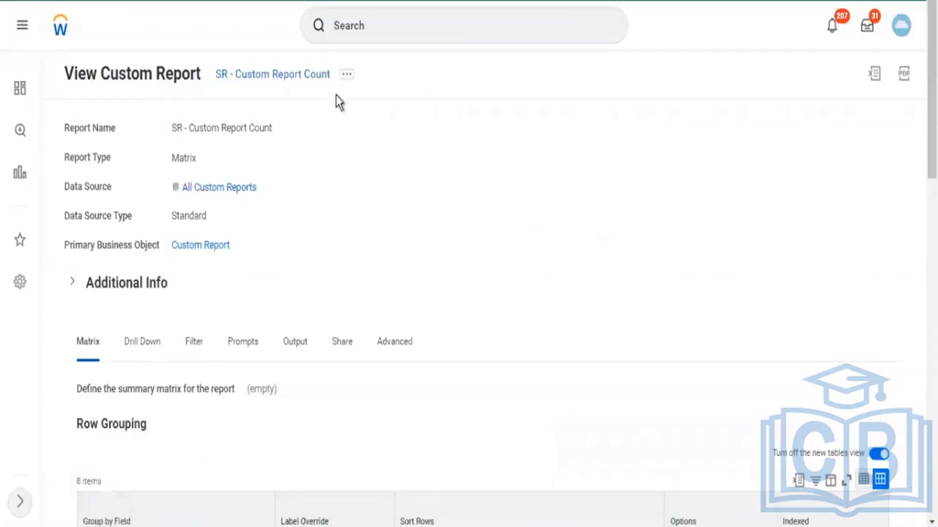
# - Open the SR - Custom Report Count report for editing and review the option types that can be created for the Count summarization
pyautogui.click(347, 74)
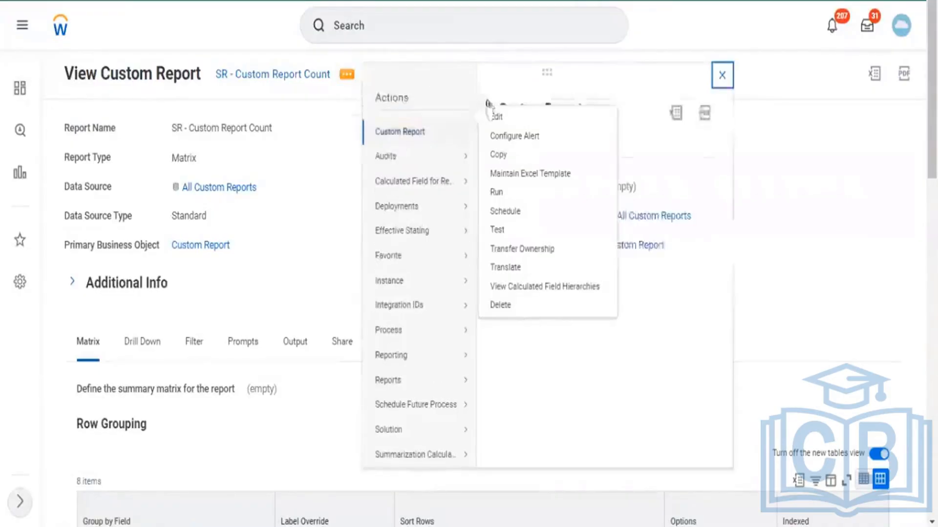
pyautogui.click(649, 138)
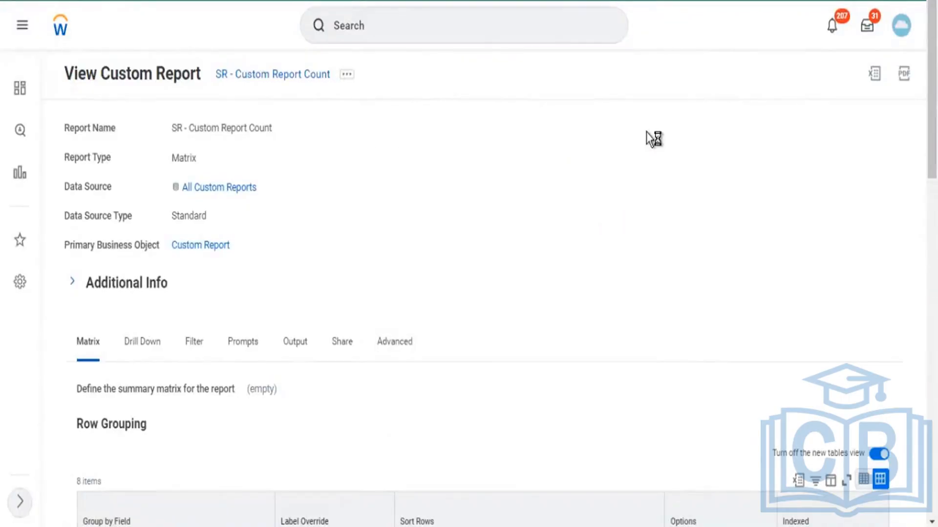
pyautogui.scroll(-8, 559, 180)
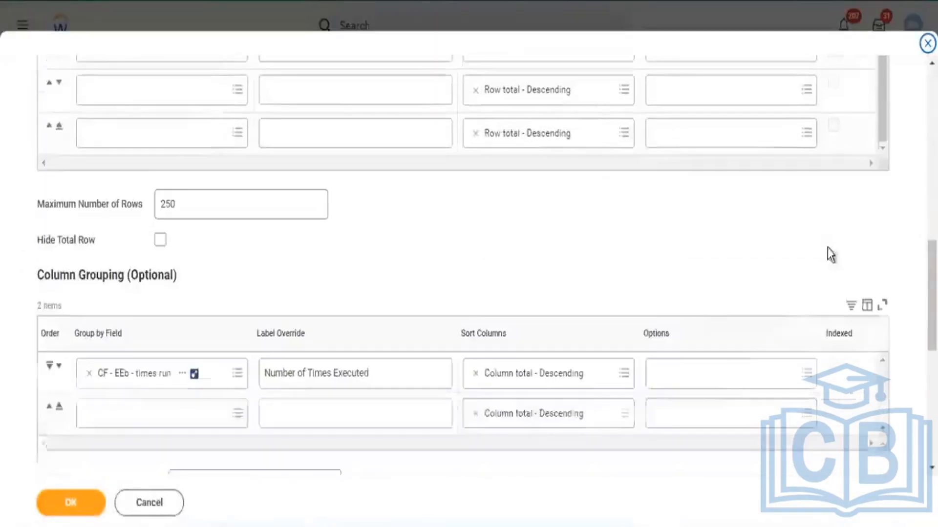
pyautogui.scroll(-2, 782, 303)
pyautogui.scroll(-6, 756, 349)
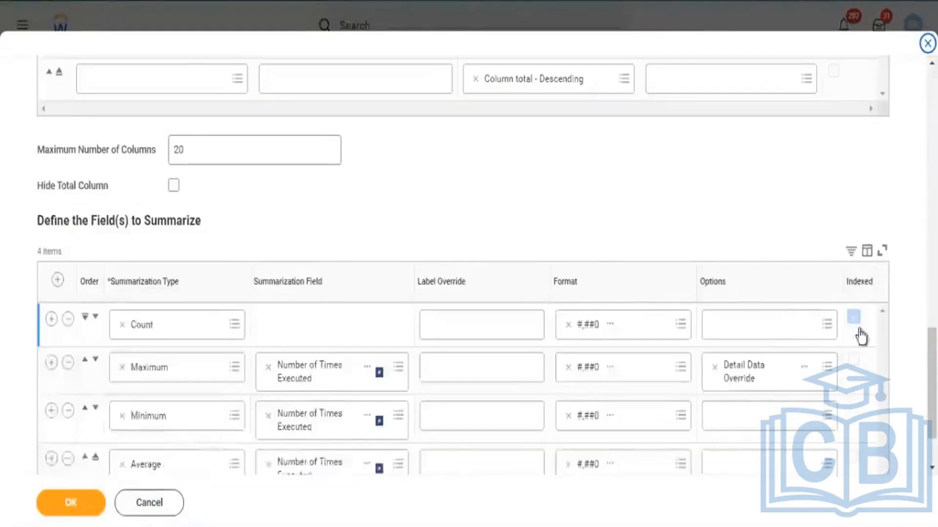
pyautogui.scroll(-2, 858, 335)
pyautogui.click(734, 251)
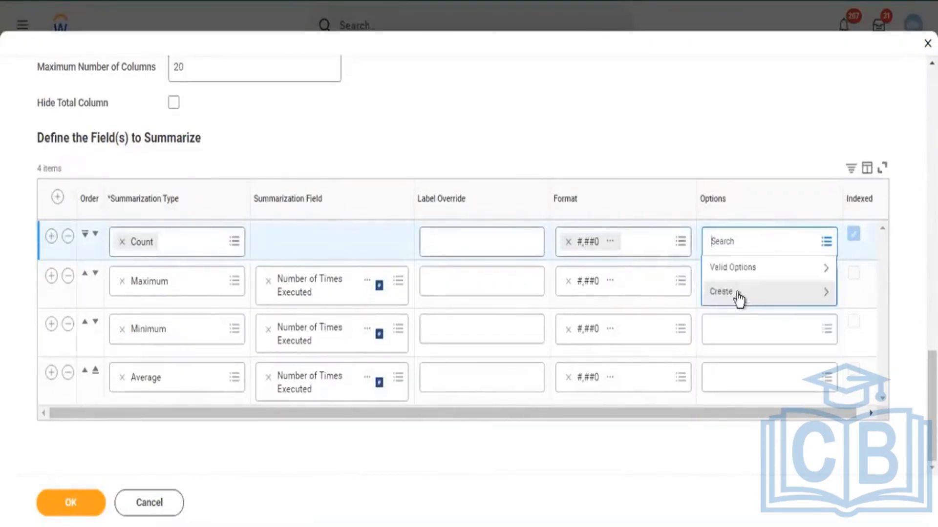
pyautogui.click(770, 289)
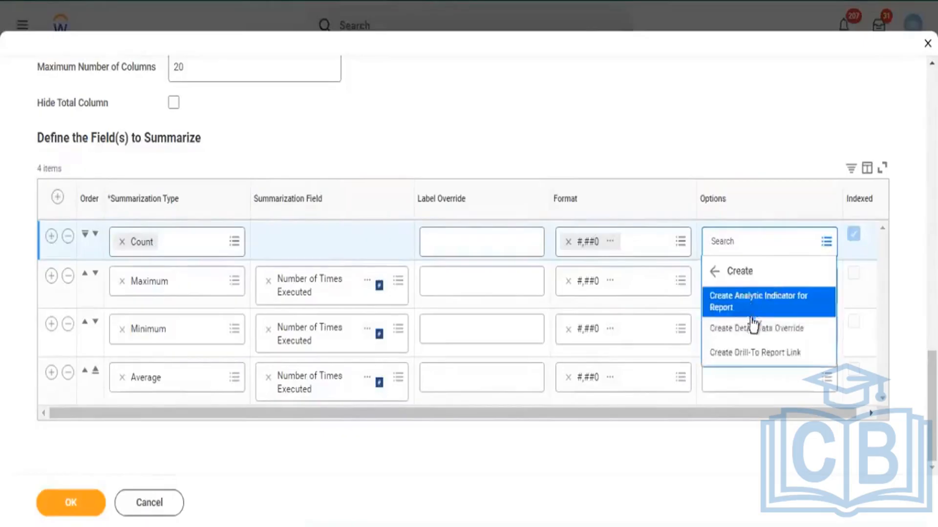
pyautogui.click(653, 123)
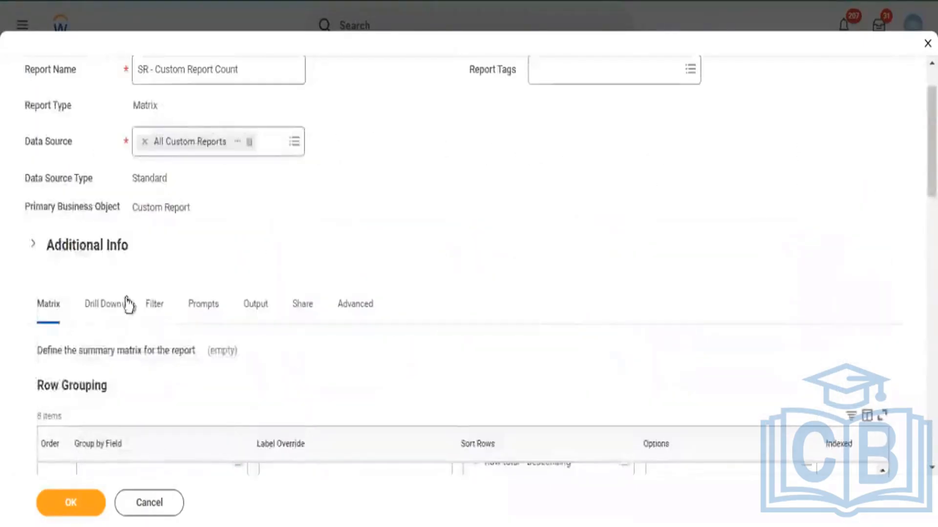
# - Compare the report-level Drill Down Options and set them to "Disable drill to details for the report"
pyautogui.click(99, 315)
pyautogui.scroll(-10, 562, 264)
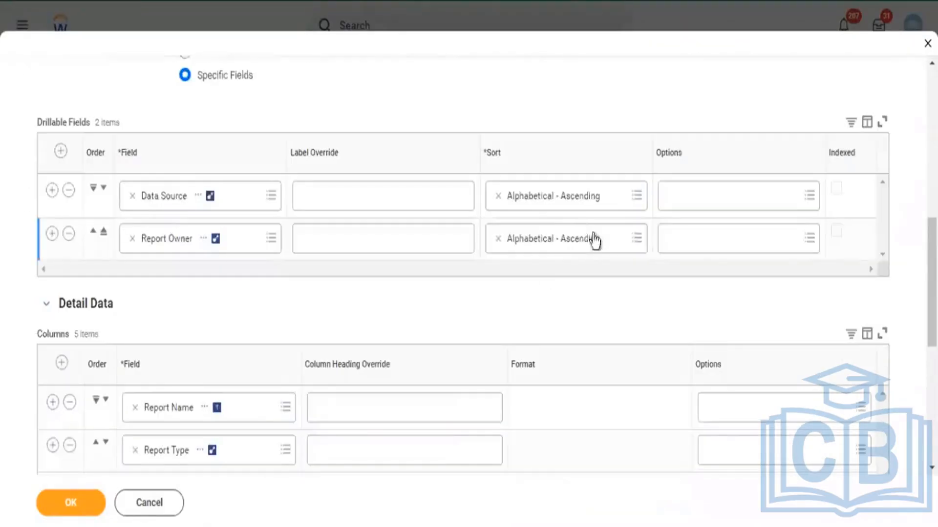
pyautogui.scroll(-8, 851, 288)
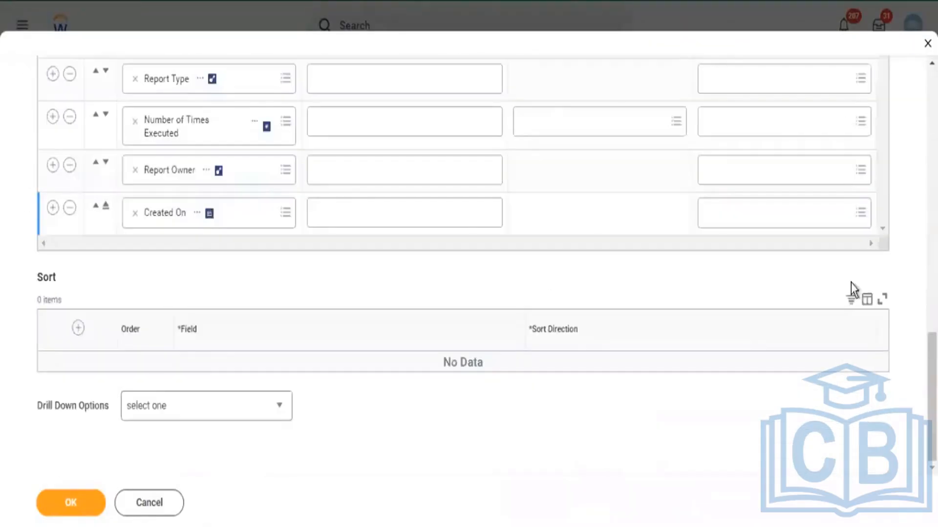
pyautogui.click(180, 416)
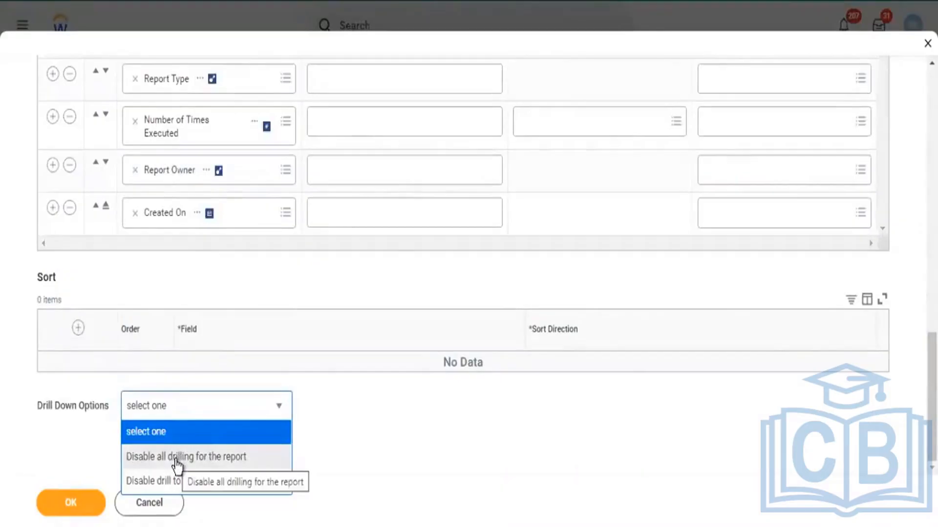
pyautogui.click(177, 459)
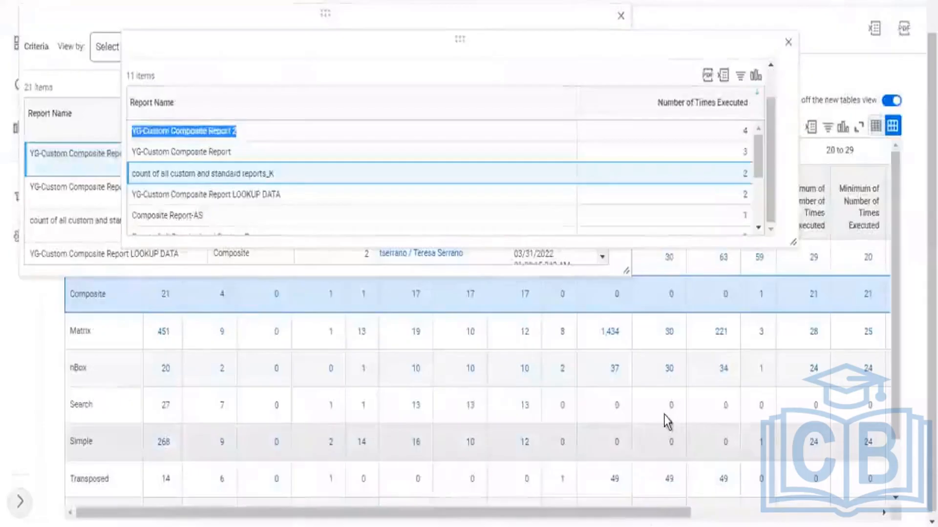
pyautogui.click(671, 407)
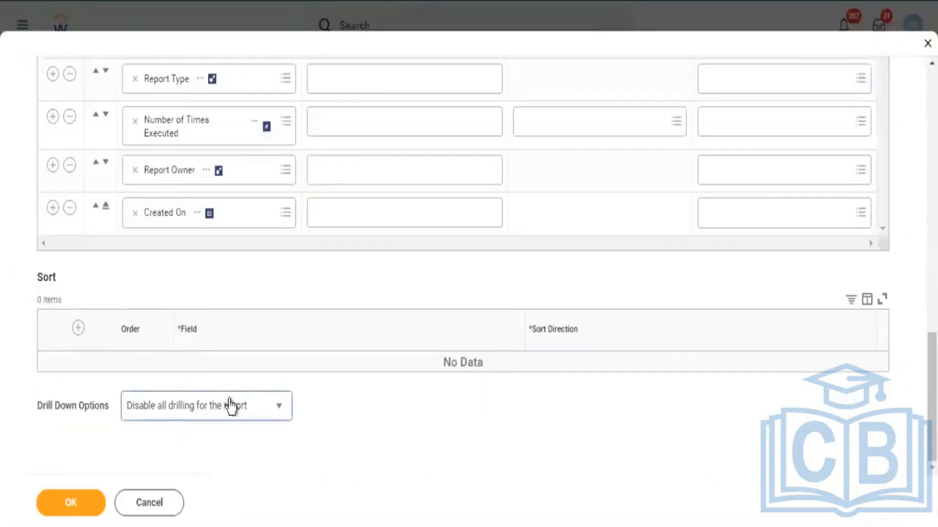
pyautogui.click(254, 420)
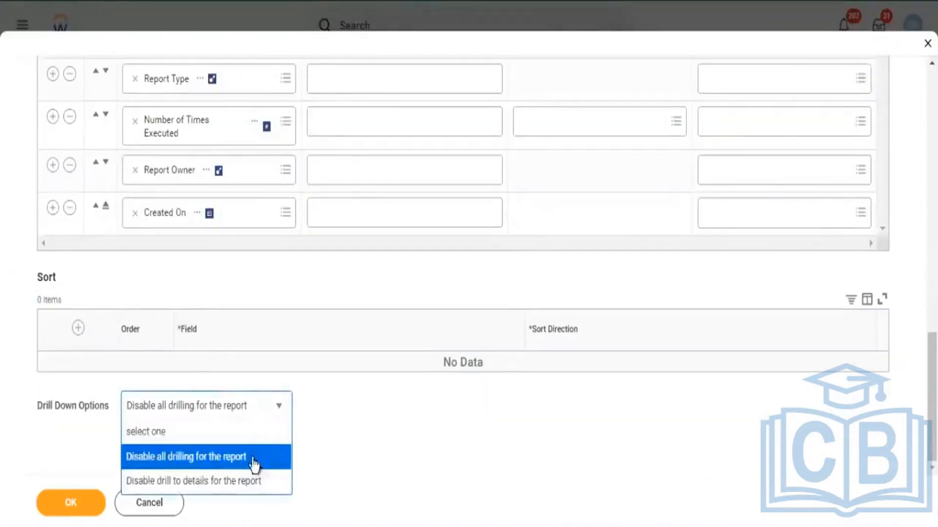
pyautogui.click(198, 483)
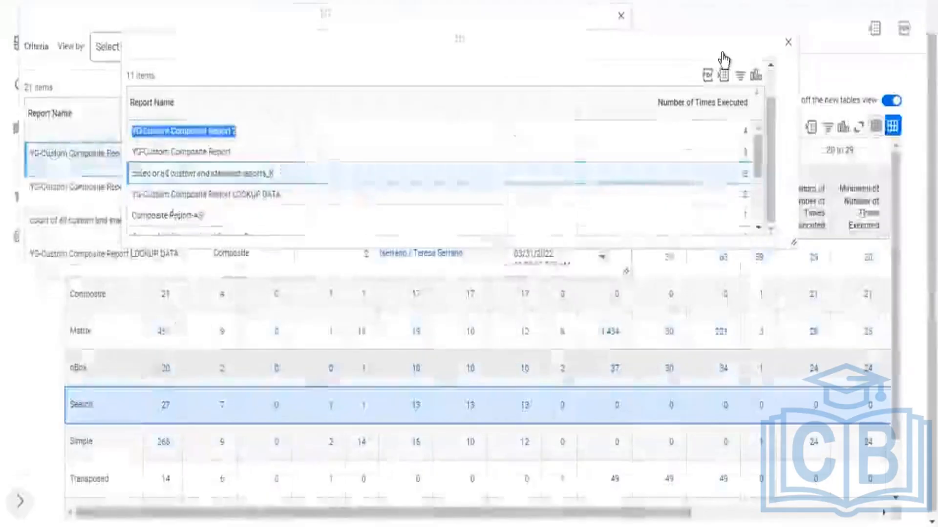
# - Close the Maximum drill-down windows in the report results, drill into the Composite row's Count, and check its View by choices
pyautogui.click(787, 42)
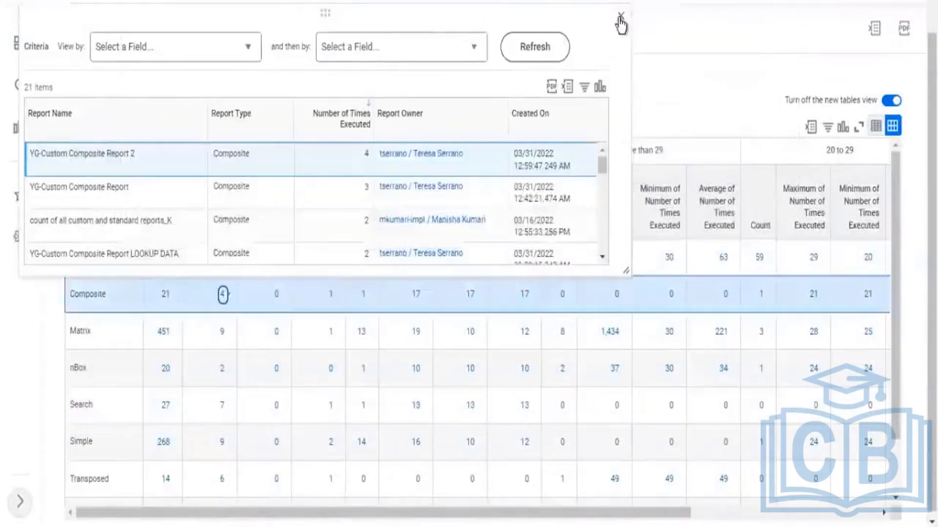
pyautogui.click(195, 432)
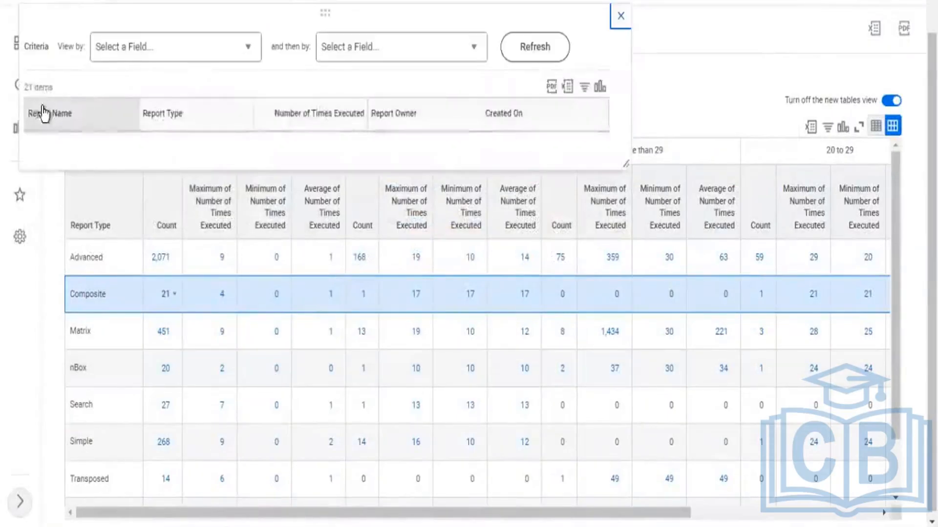
pyautogui.tripleClick(27, 89)
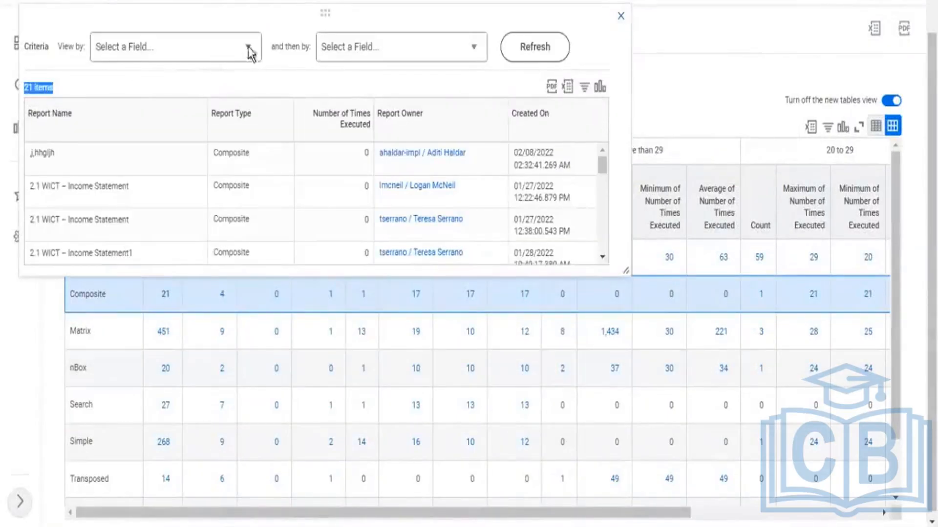
pyautogui.click(253, 51)
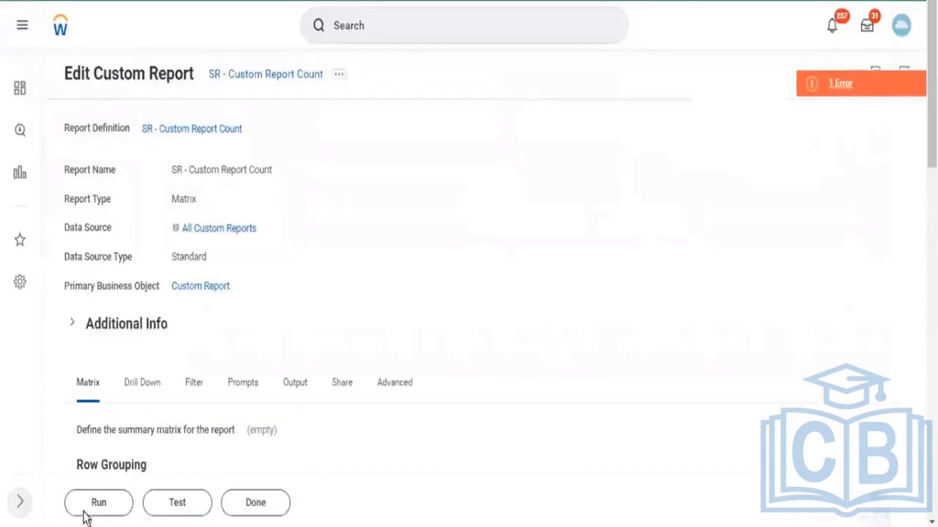
# - Try to run the report with drilling to details disabled and read the details of the page error
pyautogui.click(85, 508)
pyautogui.click(847, 85)
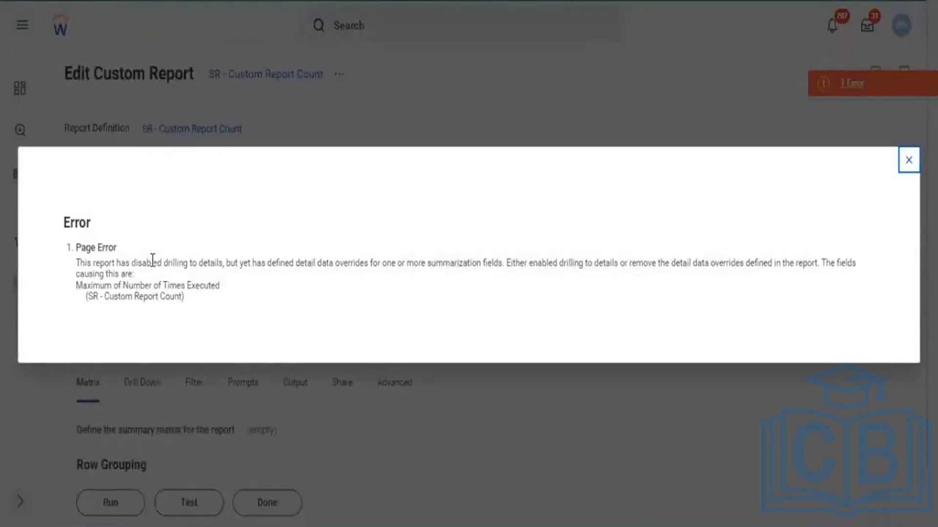
pyautogui.moveTo(151, 263); pyautogui.dragTo(274, 268)
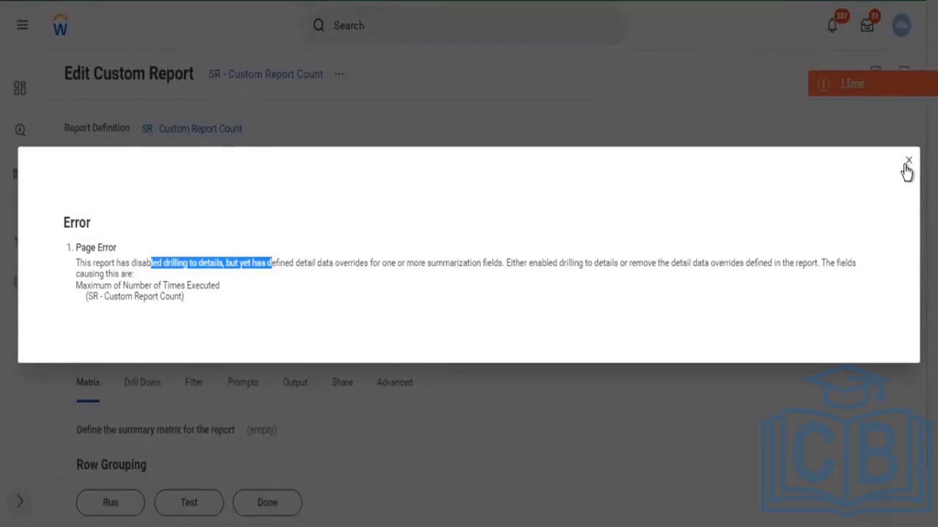
pyautogui.click(272, 403)
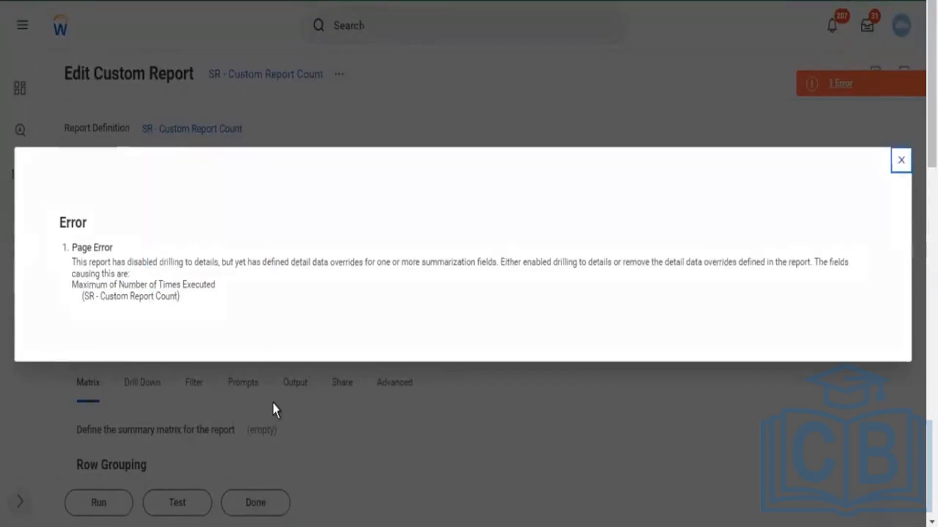
# - Reopen the report for editing, remove the Detail Data Override from the Maximum summarization row, and save and run the report
pyautogui.click(338, 78)
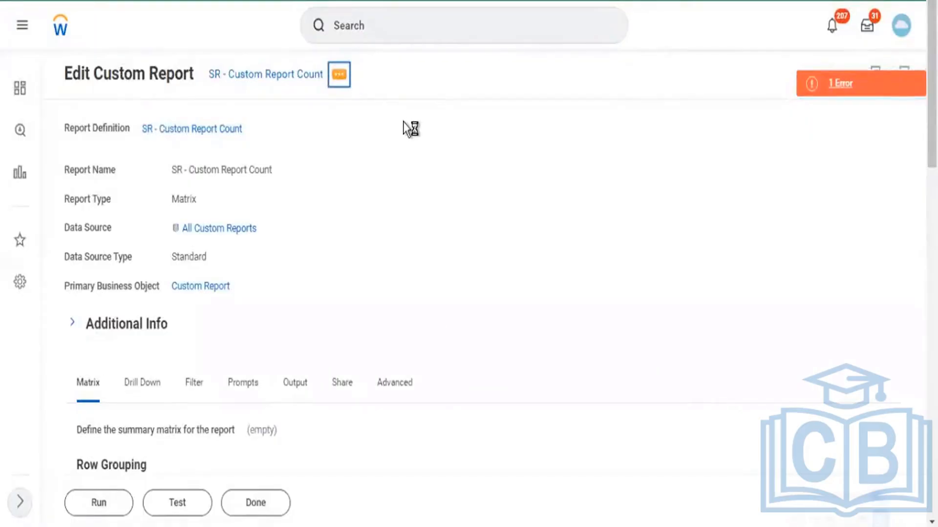
pyautogui.moveTo(404, 137)
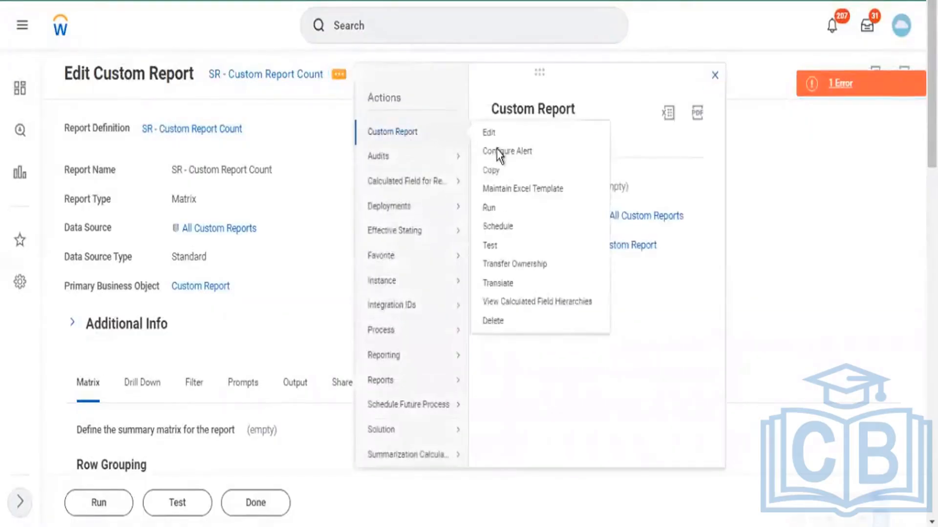
pyautogui.click(499, 152)
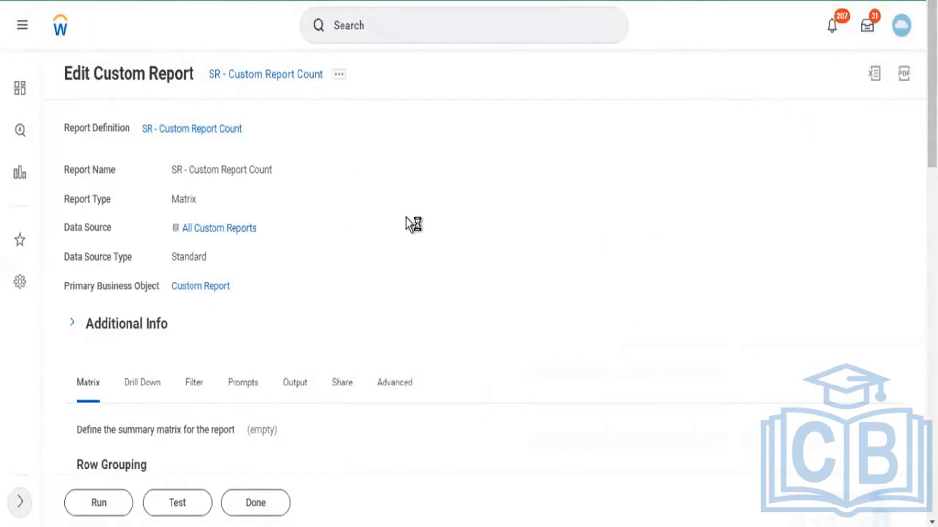
pyautogui.scroll(-5, 413, 225)
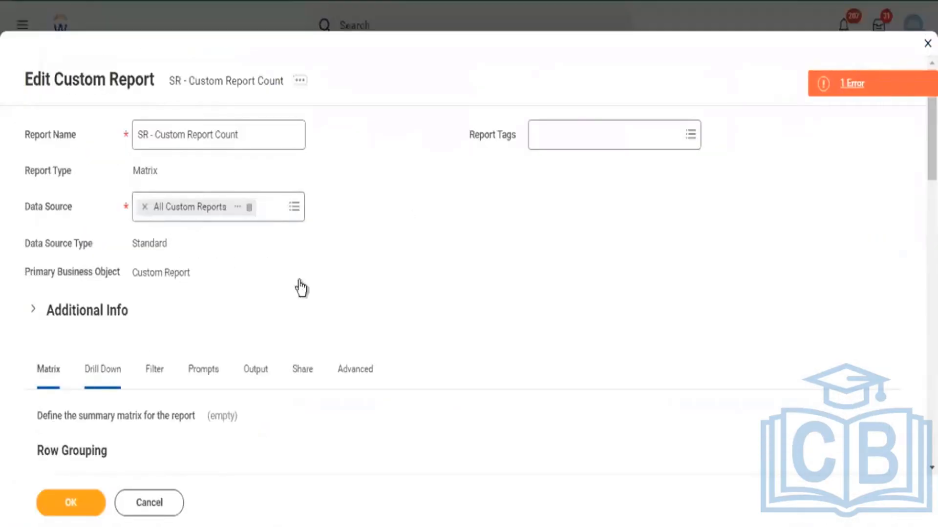
pyautogui.scroll(-15, 427, 211)
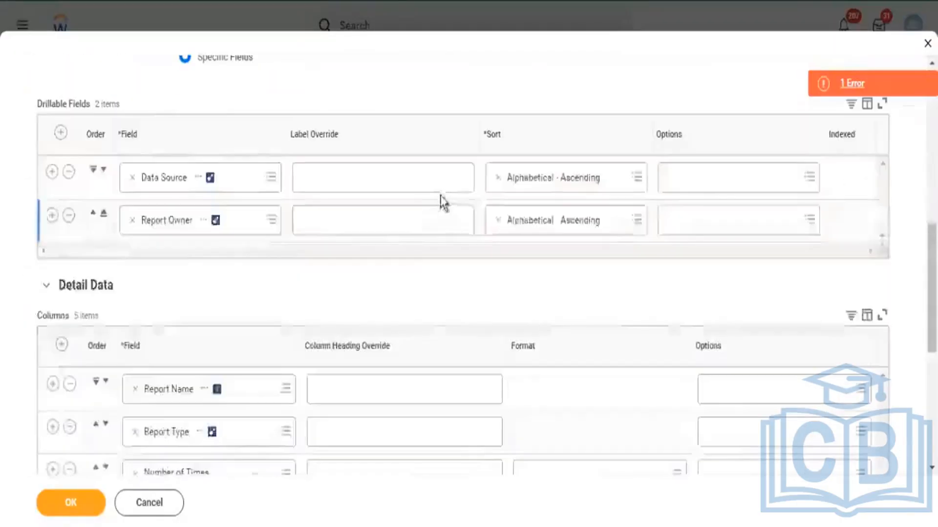
pyautogui.scroll(-3, 241, 437)
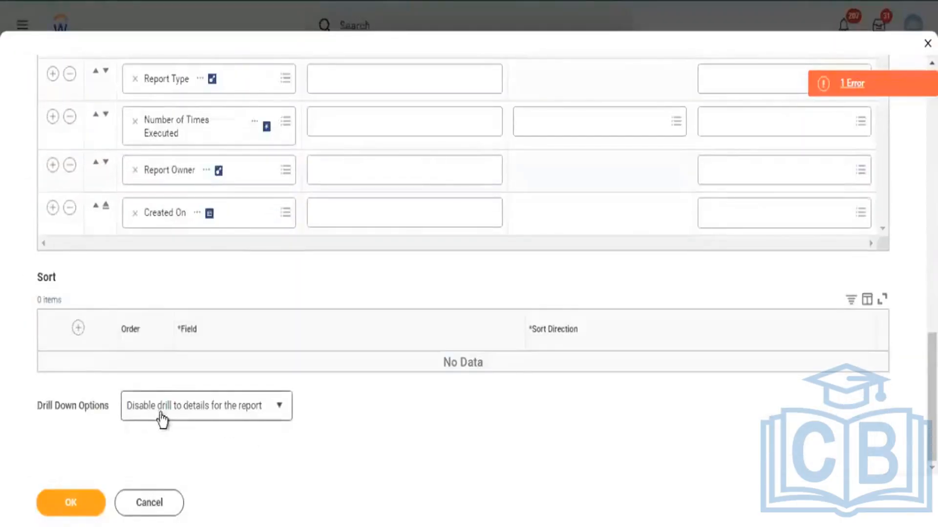
pyautogui.scroll(12, 127, 169)
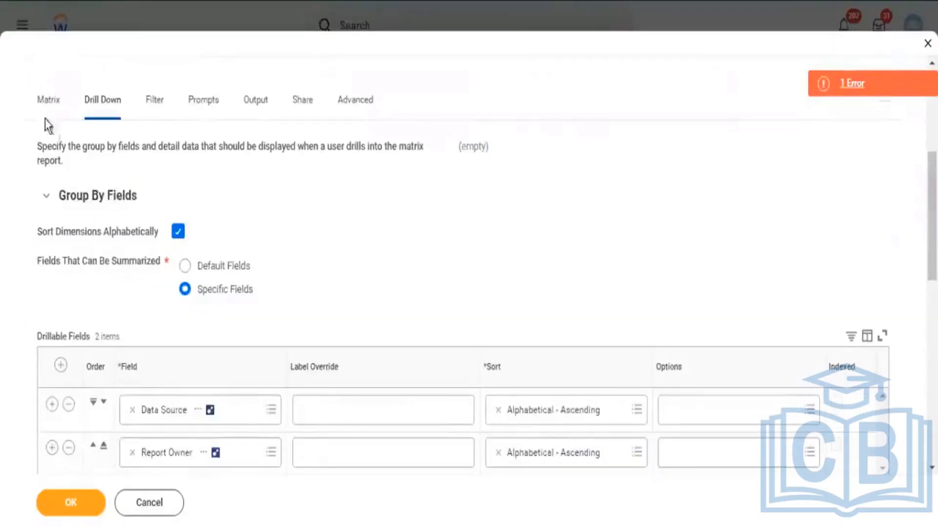
pyautogui.scroll(-10, 768, 234)
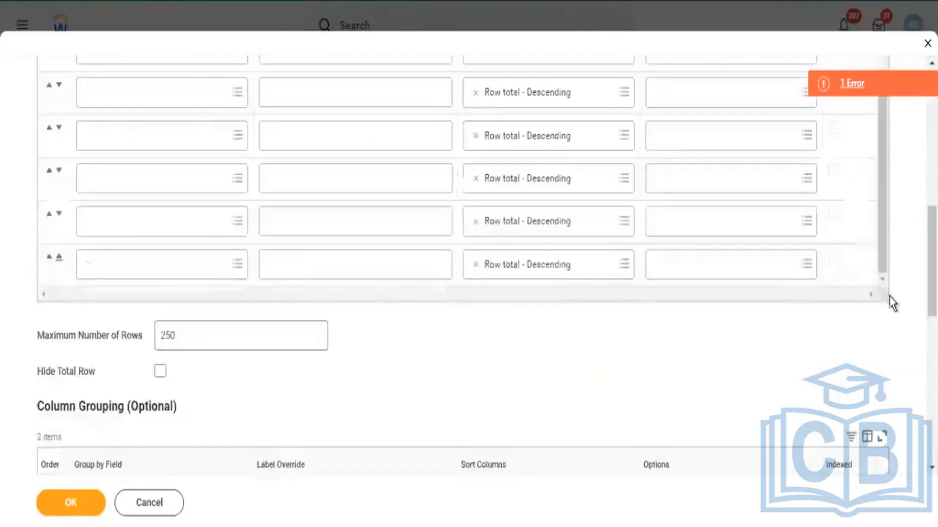
pyautogui.scroll(-10, 816, 347)
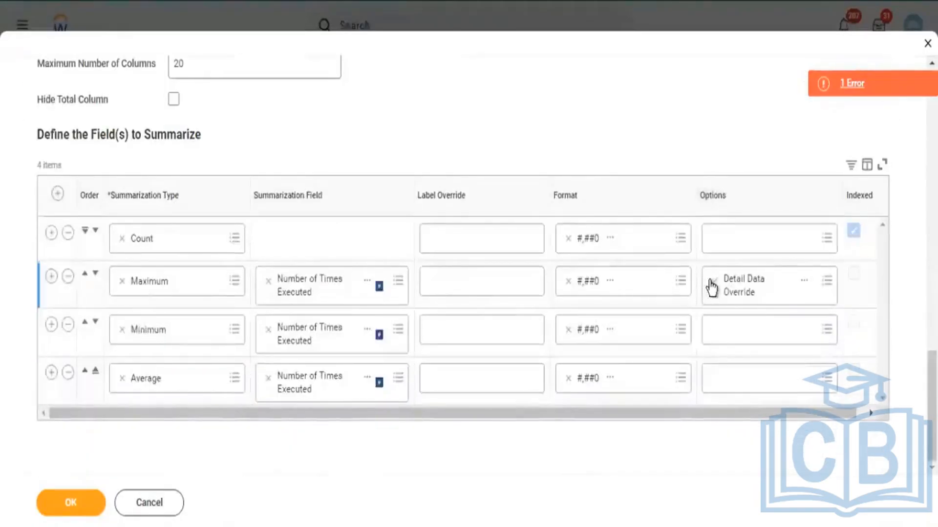
pyautogui.click(714, 282)
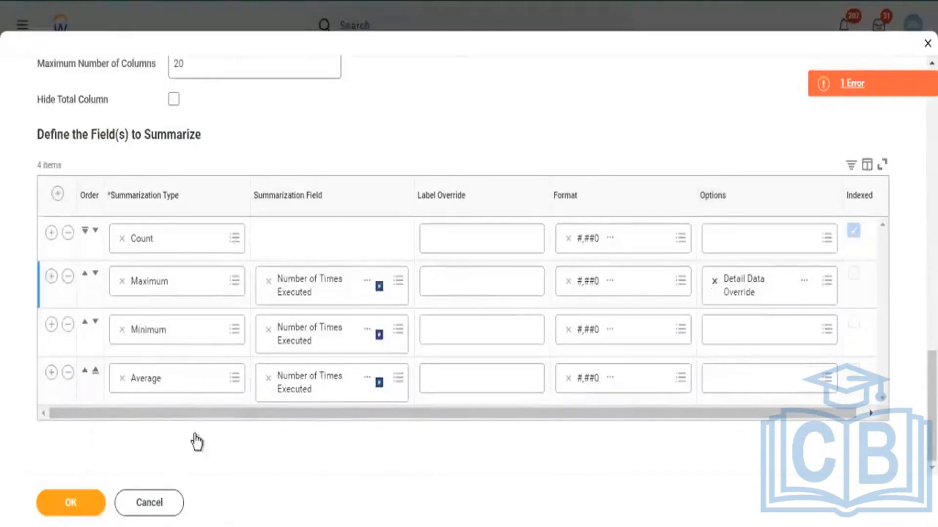
pyautogui.click(71, 503)
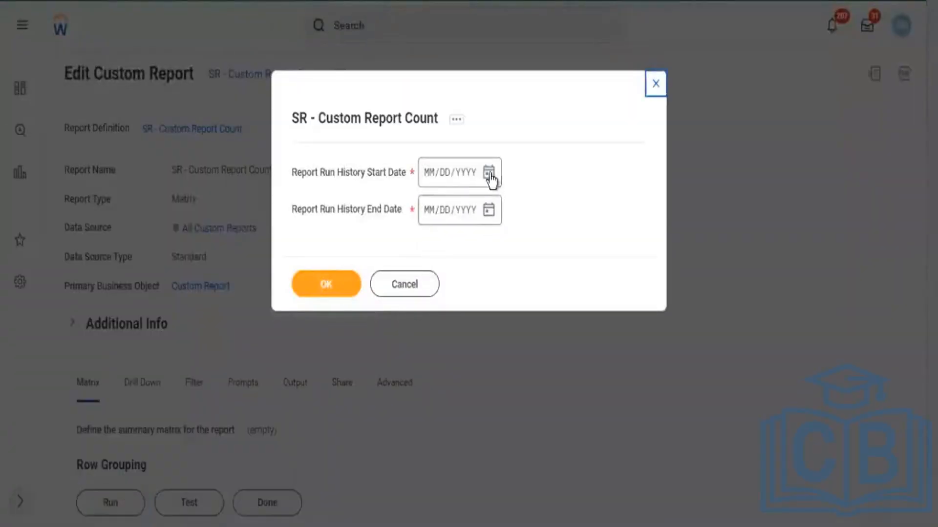
# - Run the report with Report Run History Start Date 01/01/2022 and End Date 04/10/2022
pyautogui.click(430, 176)
pyautogui.write('01/')
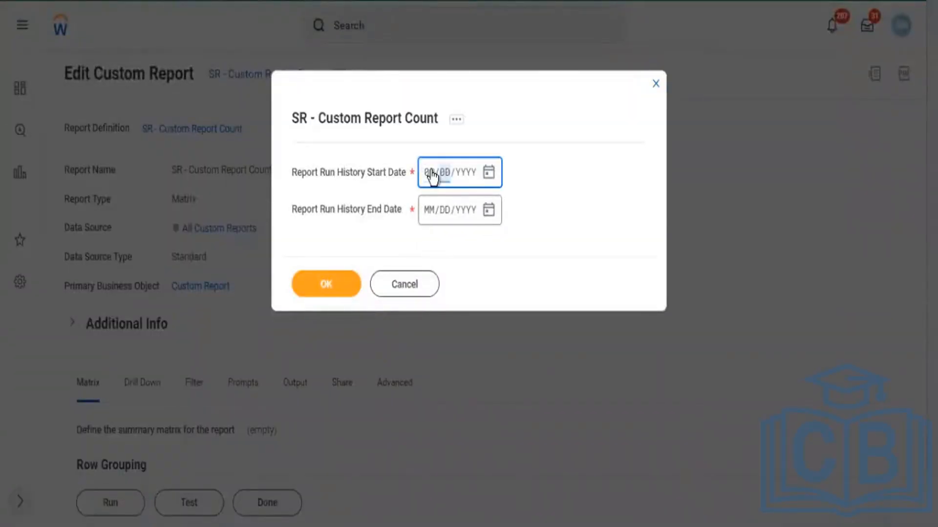
pyautogui.write('01/2022')
pyautogui.press('Tab')
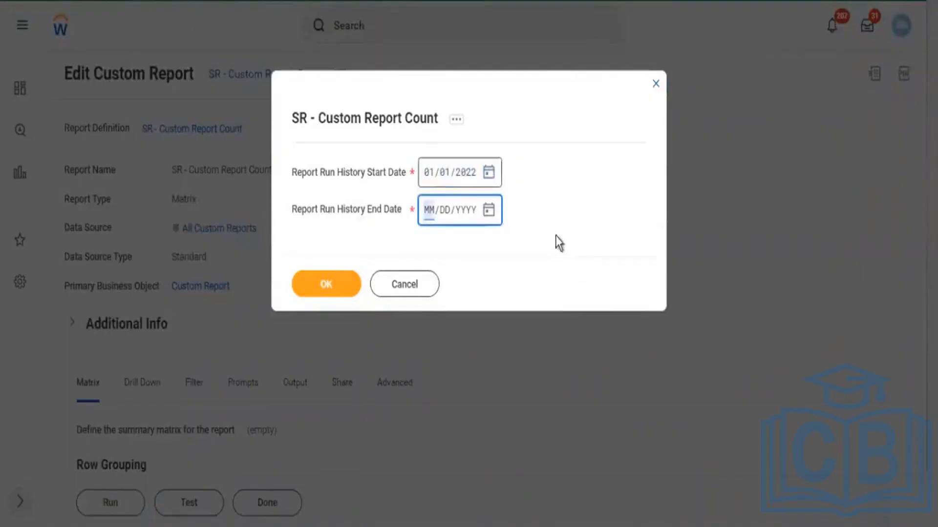
pyautogui.click(490, 211)
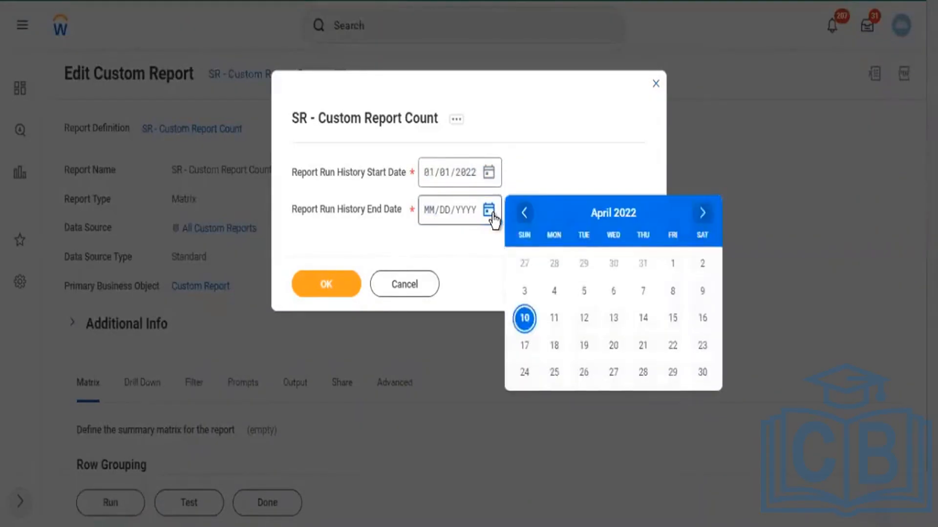
pyautogui.press('Return')
pyautogui.press('Tab')
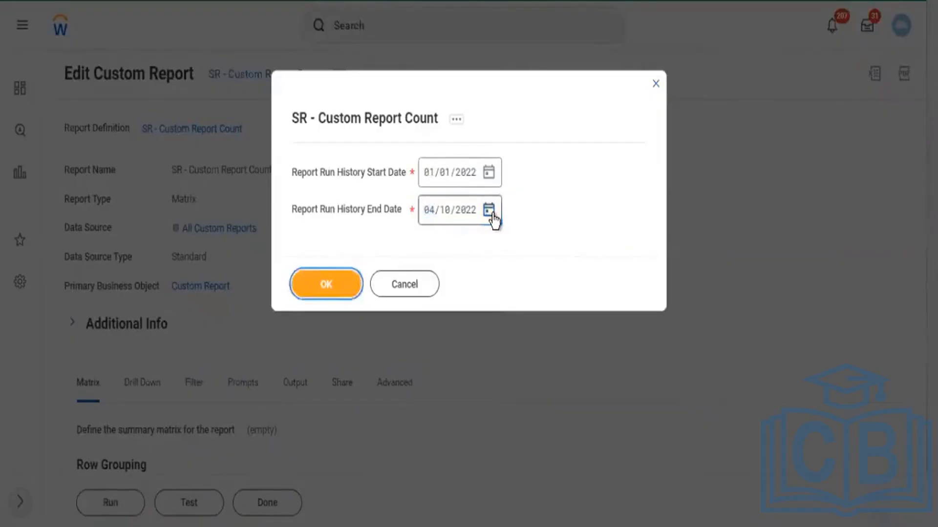
pyautogui.press('Return')
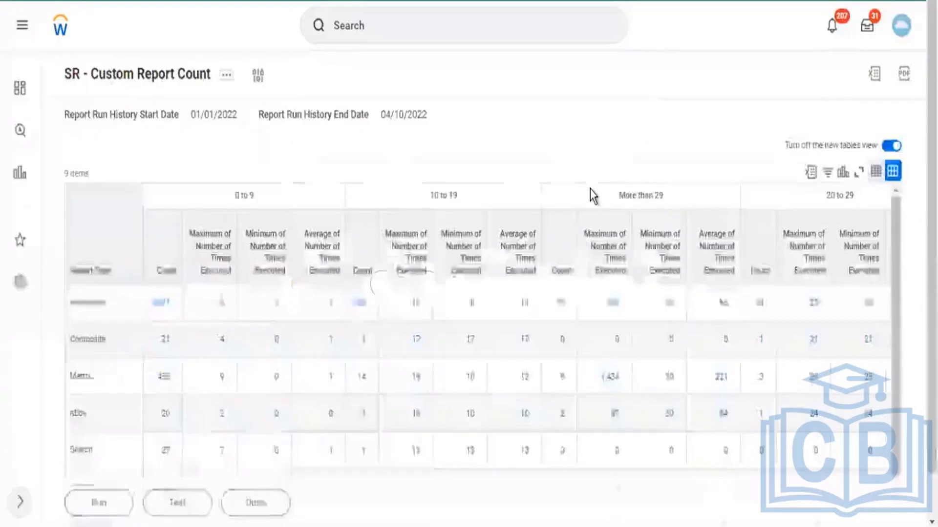
# - Review the matrix results and drill into the Composite row's Count under 0 to 9, viewed by Data Source
pyautogui.scroll(-2, 591, 189)
pyautogui.scroll(-1, 608, 59)
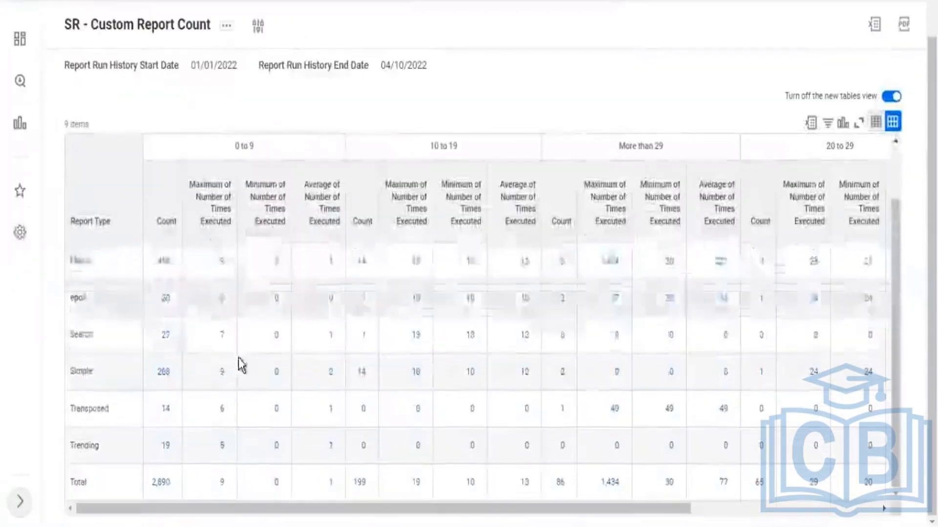
pyautogui.scroll(2, 194, 312)
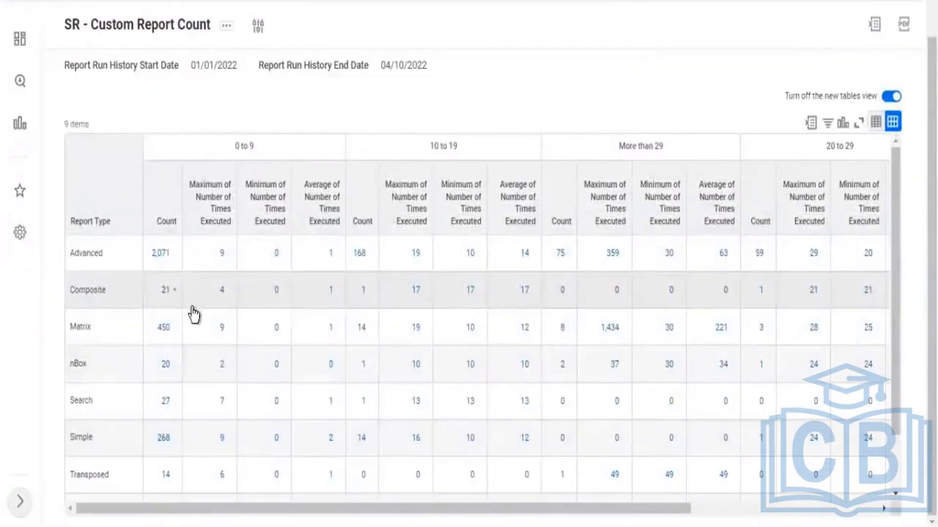
pyautogui.click(194, 307)
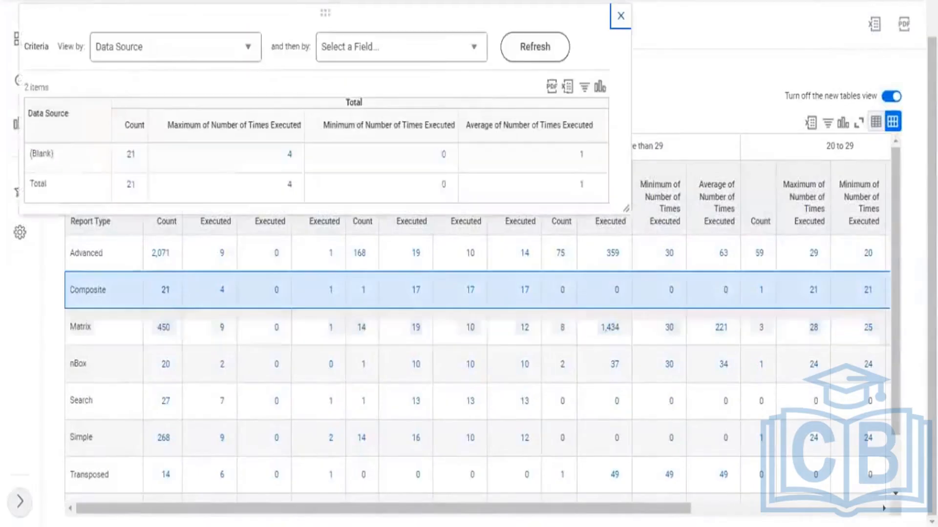
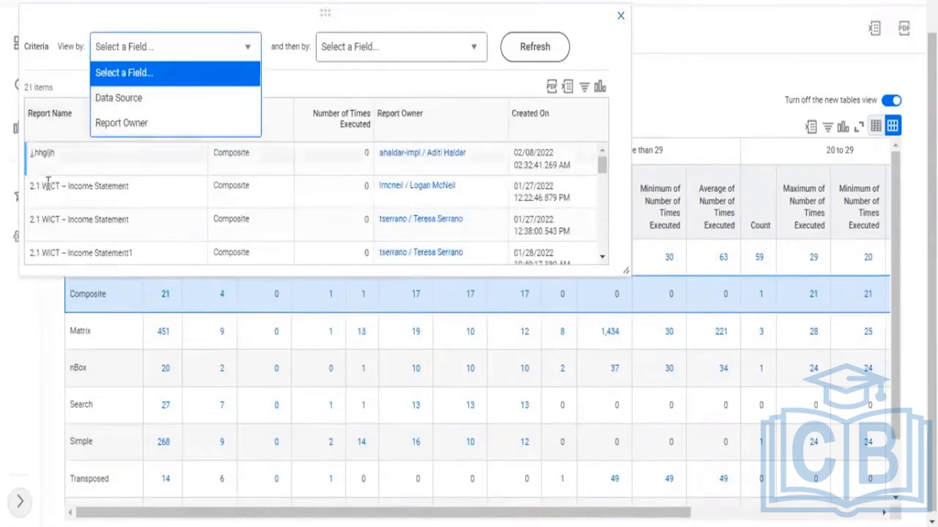
pyautogui.moveTo(76, 157); pyautogui.dragTo(92, 181)
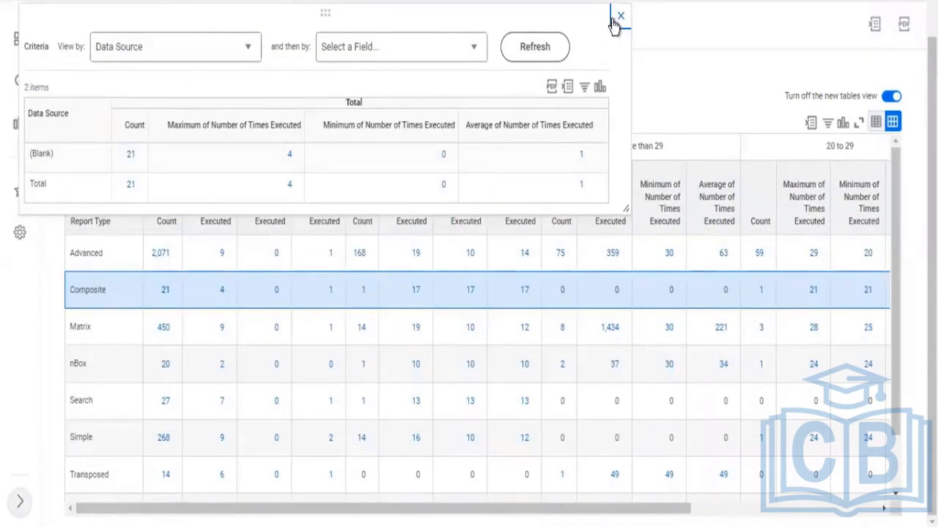
# - Drill into the Matrix row's Count under 0 to 9 by Data Source and enlarge the drill-down window
pyautogui.click(176, 329)
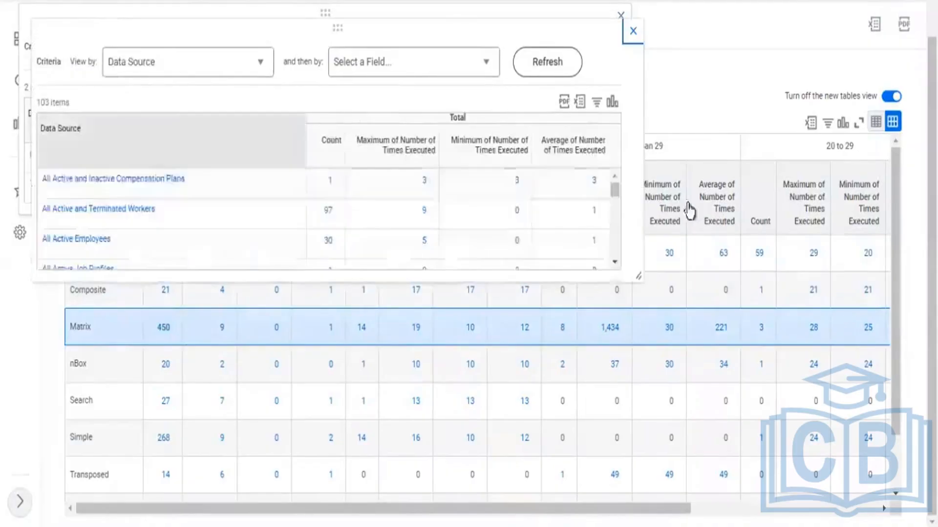
pyautogui.moveTo(679, 323); pyautogui.dragTo(731, 399)
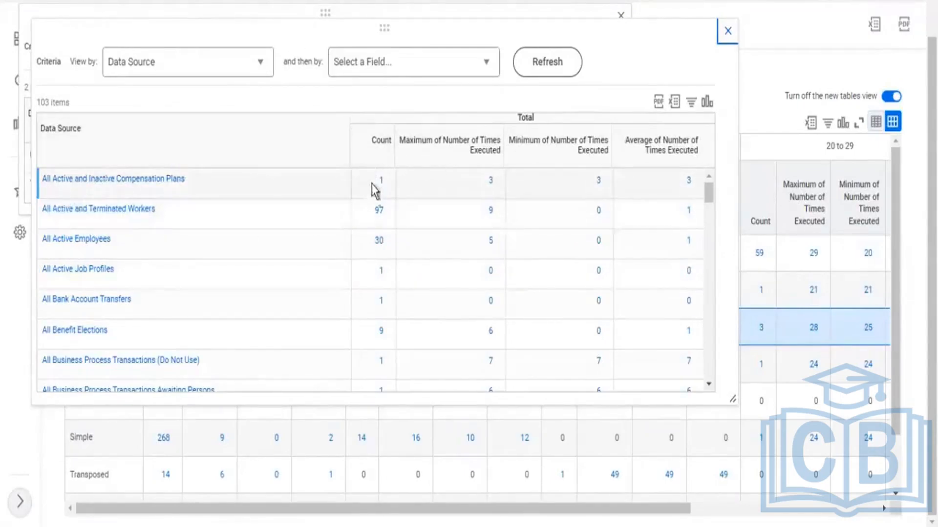
pyautogui.click(672, 208)
# - Try to refresh the Matrix drill-down without a View by field, close its window and return to the report definition
pyautogui.click(260, 68)
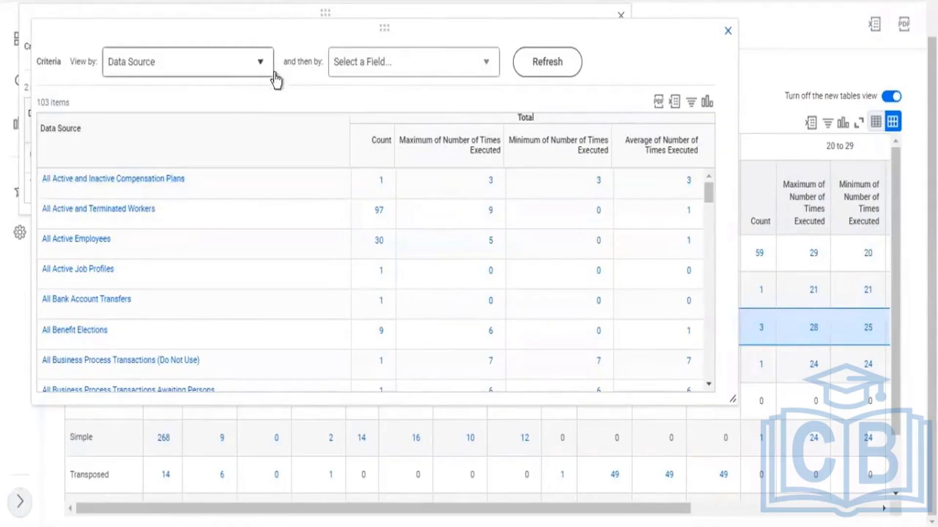
pyautogui.click(218, 90)
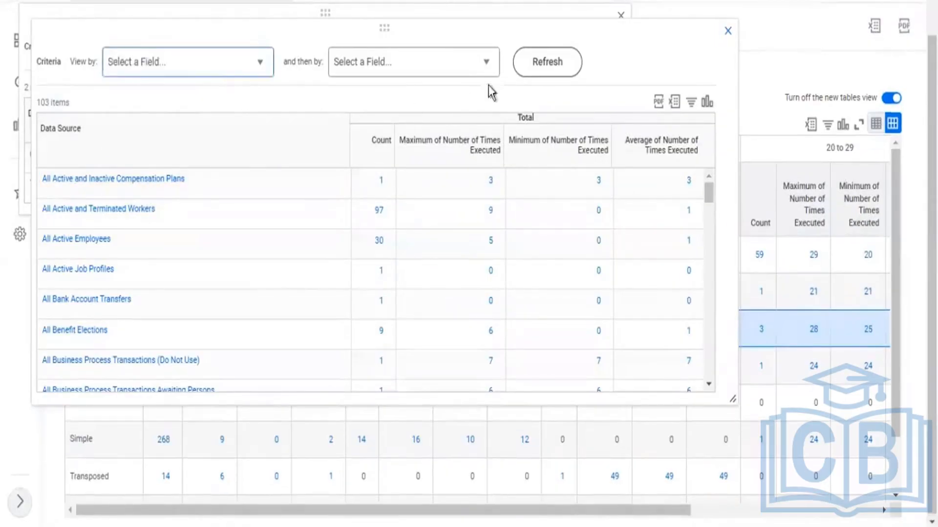
pyautogui.click(562, 63)
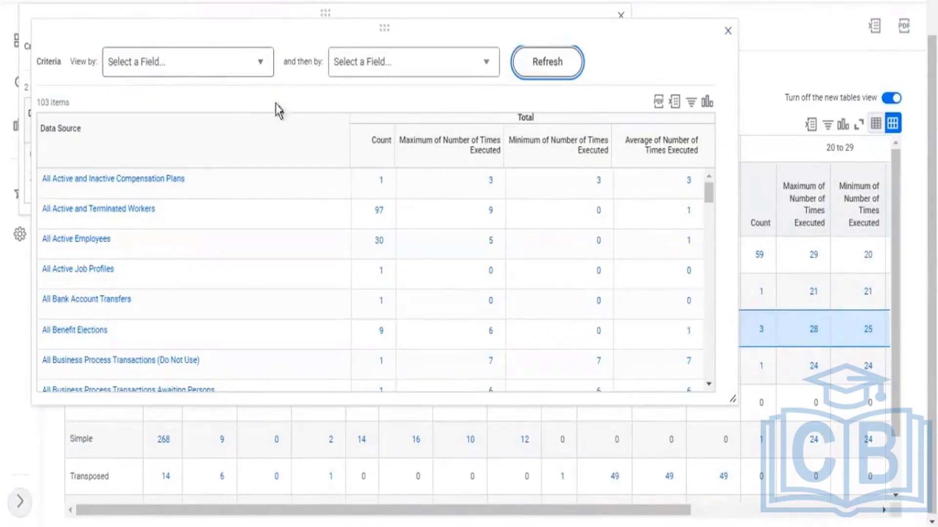
pyautogui.click(727, 31)
pyautogui.press('Escape')
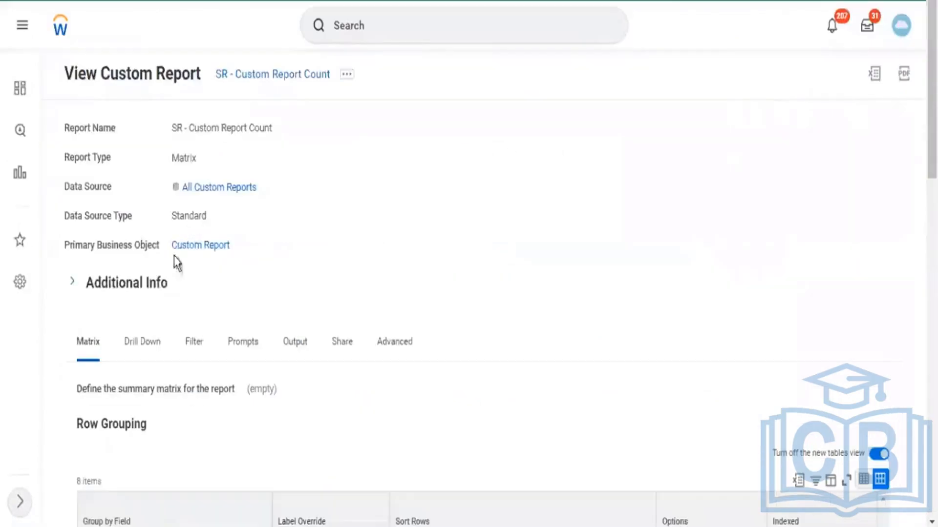
# - Examine the report's drill-down definition, comparing its Drill Down Options, Detail Data columns and Sort section
pyautogui.click(142, 339)
pyautogui.scroll(-20, 470, 203)
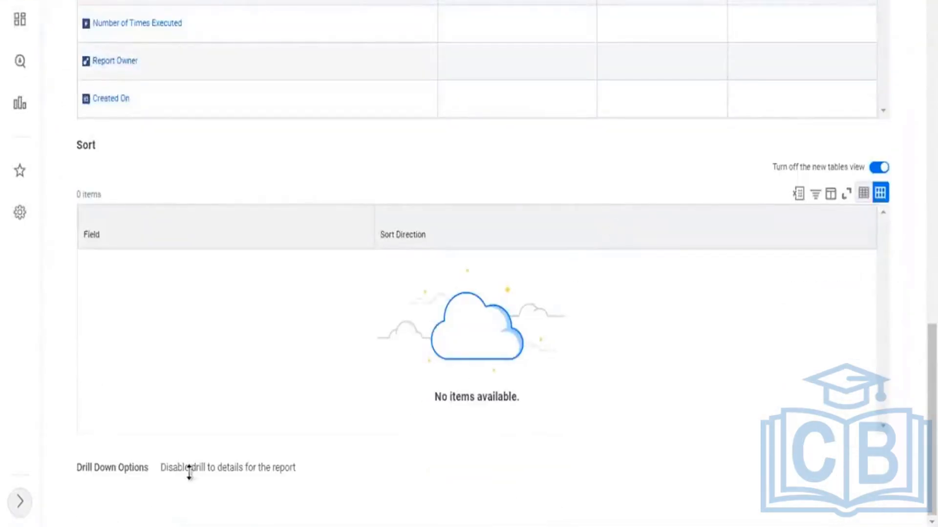
pyautogui.moveTo(170, 472); pyautogui.dragTo(285, 467)
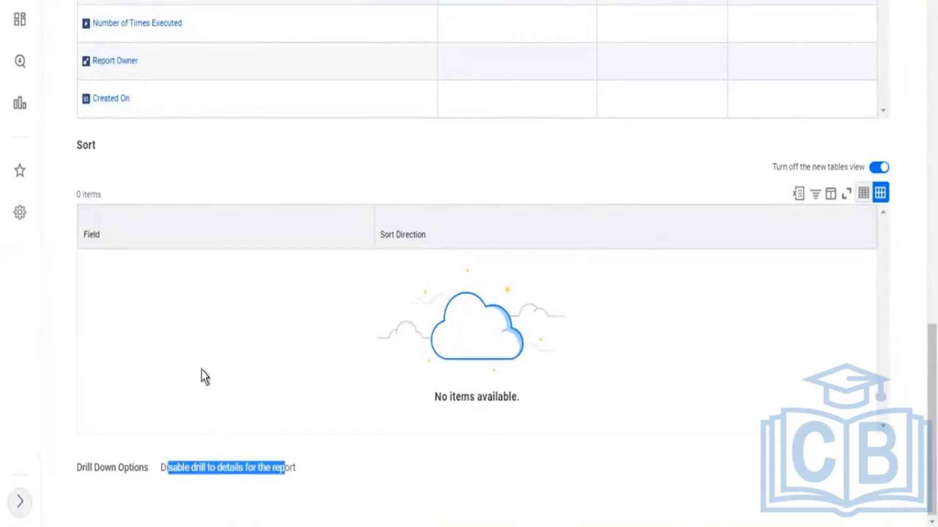
pyautogui.scroll(5, 285, 247)
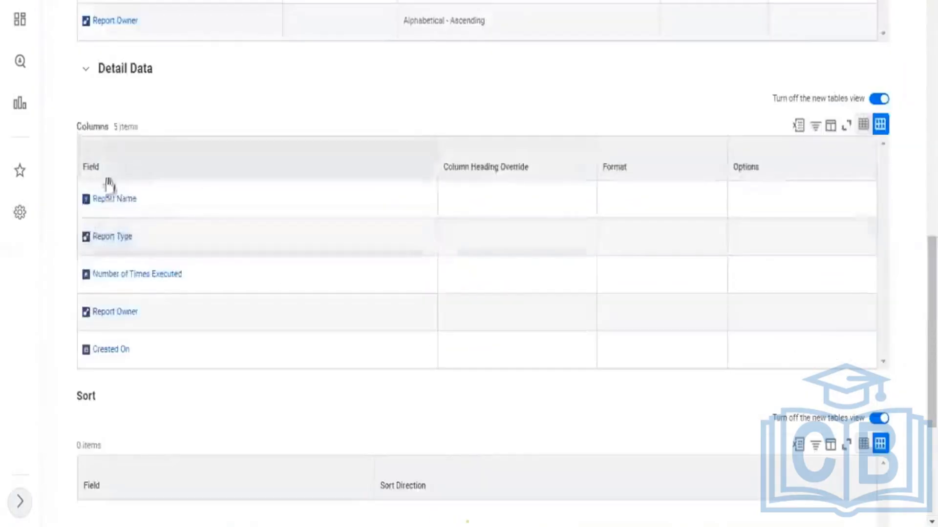
pyautogui.tripleClick(125, 129)
pyautogui.scroll(-5, 103, 280)
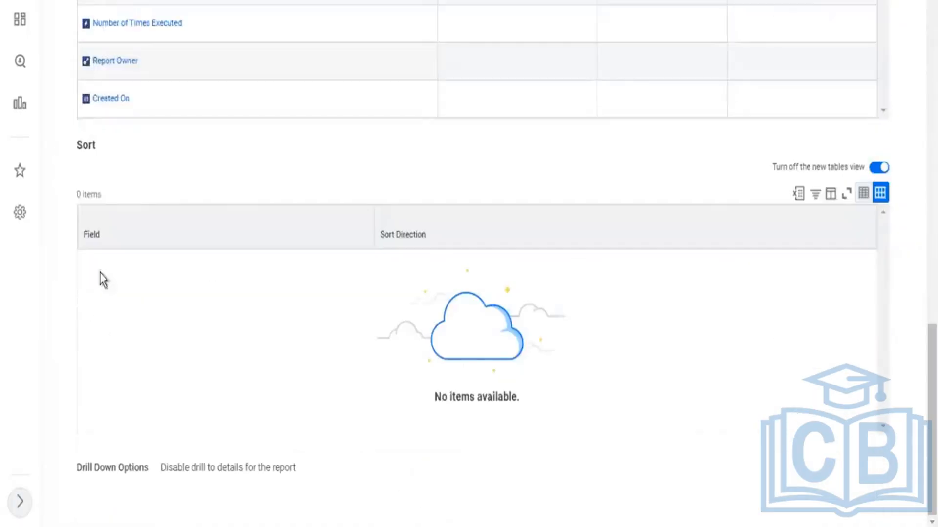
pyautogui.scroll(5, 312, 313)
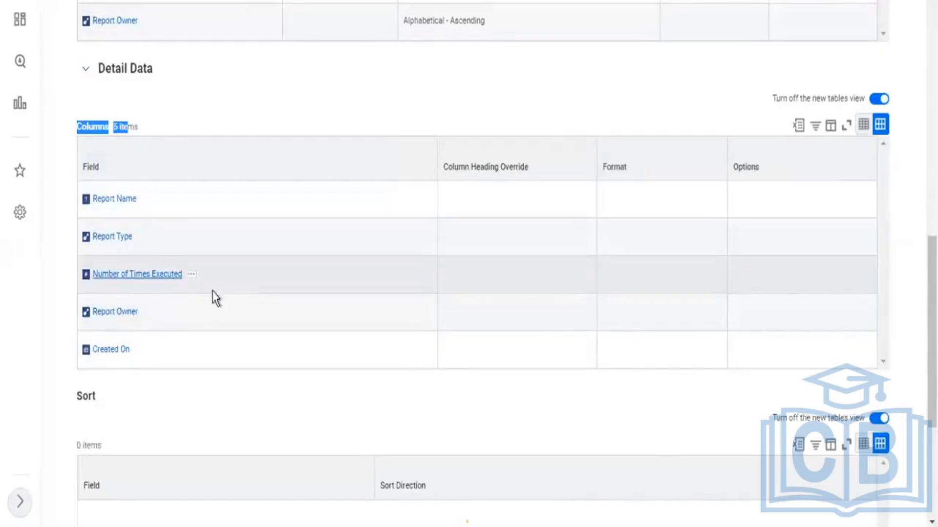
pyautogui.moveTo(199, 280); pyautogui.dragTo(97, 277)
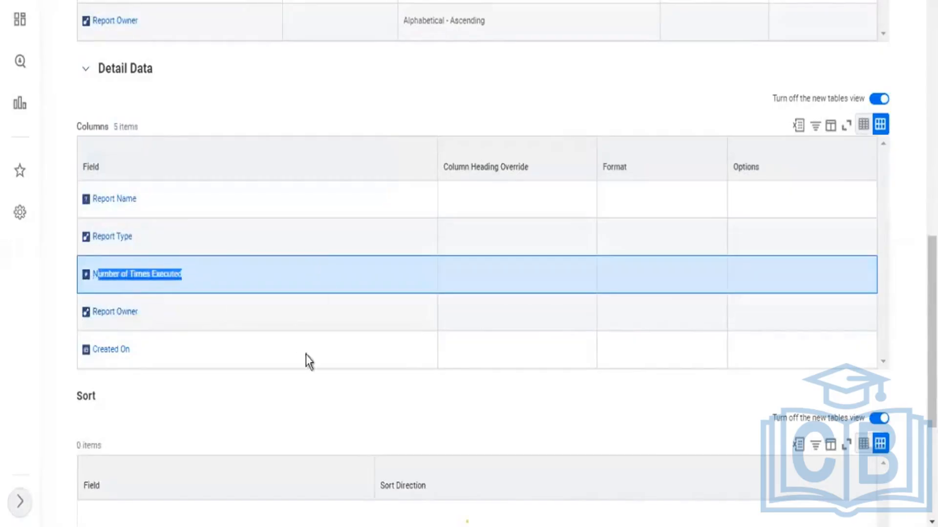
pyautogui.scroll(-5, 314, 372)
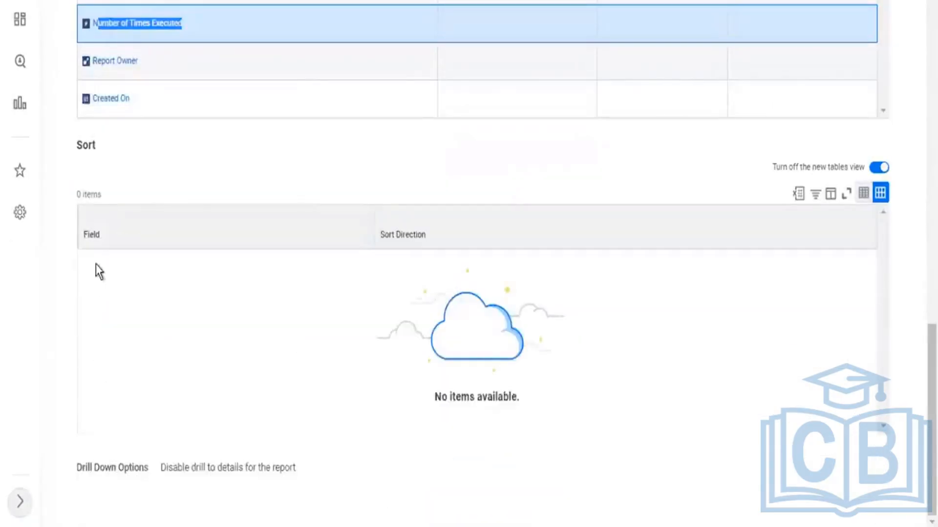
# - Reopen the SR - Custom Report Count report for editing at its drill-down settings
pyautogui.scroll(15, 297, 76)
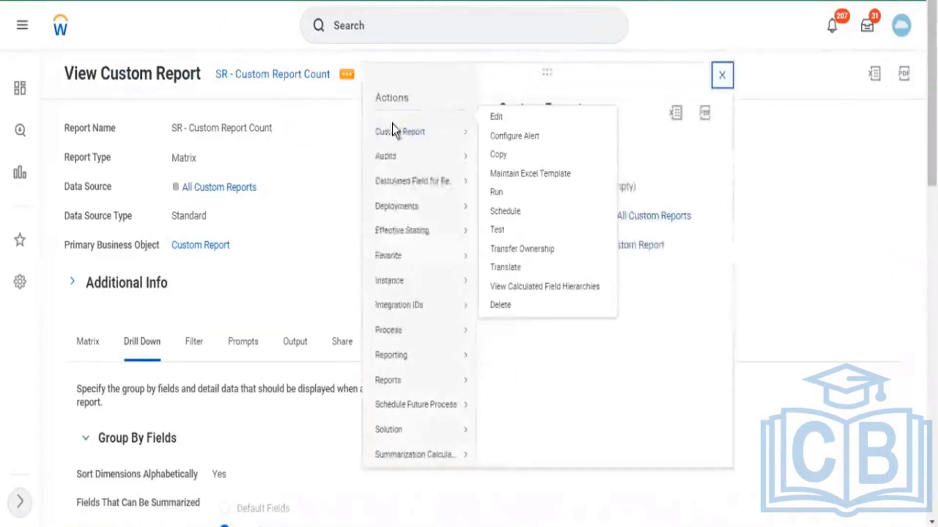
pyautogui.click(484, 157)
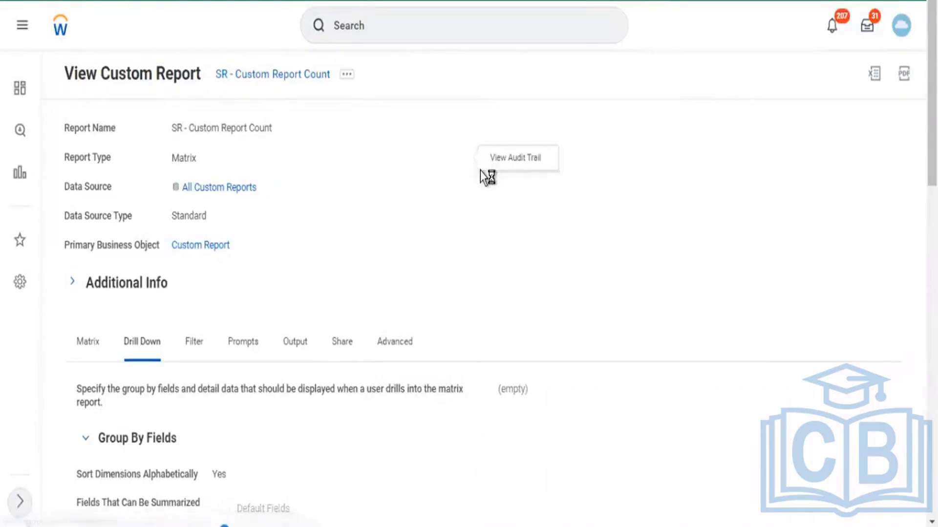
pyautogui.click(101, 383)
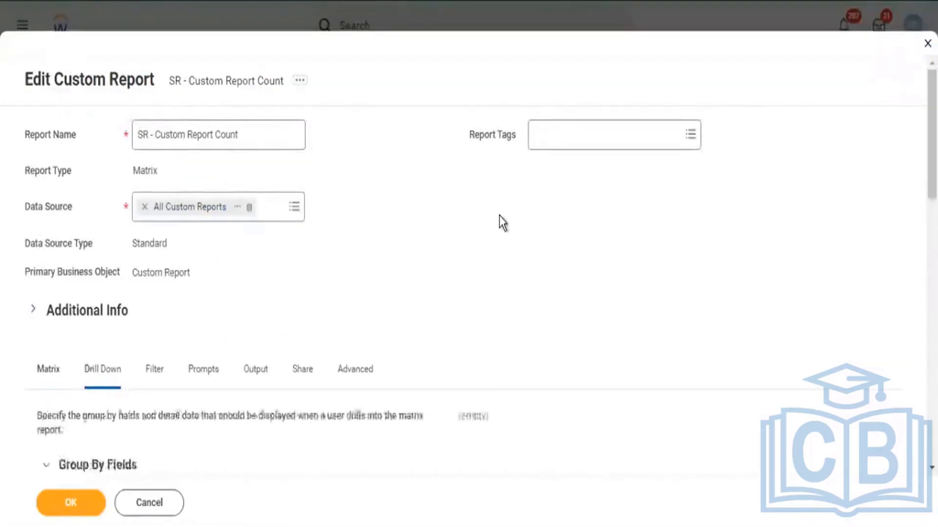
# - Add a row to the Detail Data Sort grid using the field Number of Times Executed
pyautogui.scroll(-15, 561, 209)
pyautogui.scroll(-3, 613, 215)
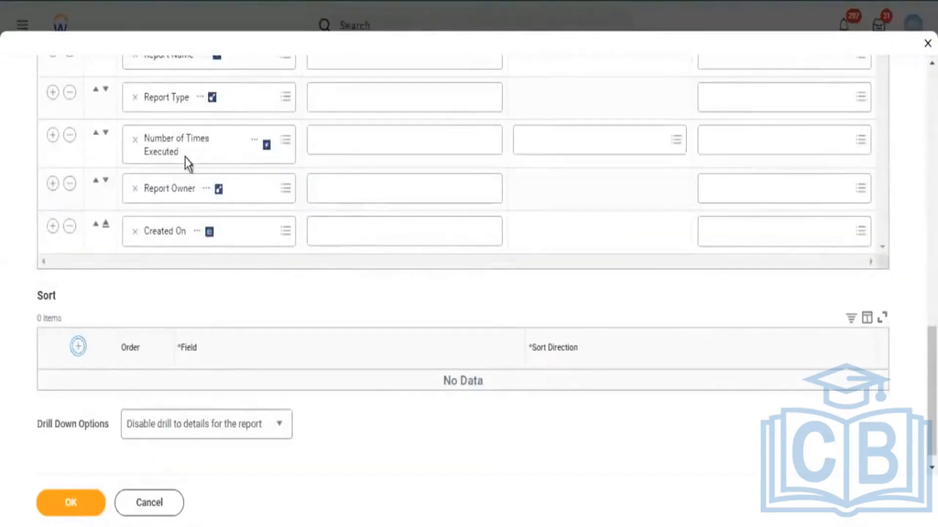
pyautogui.click(253, 140)
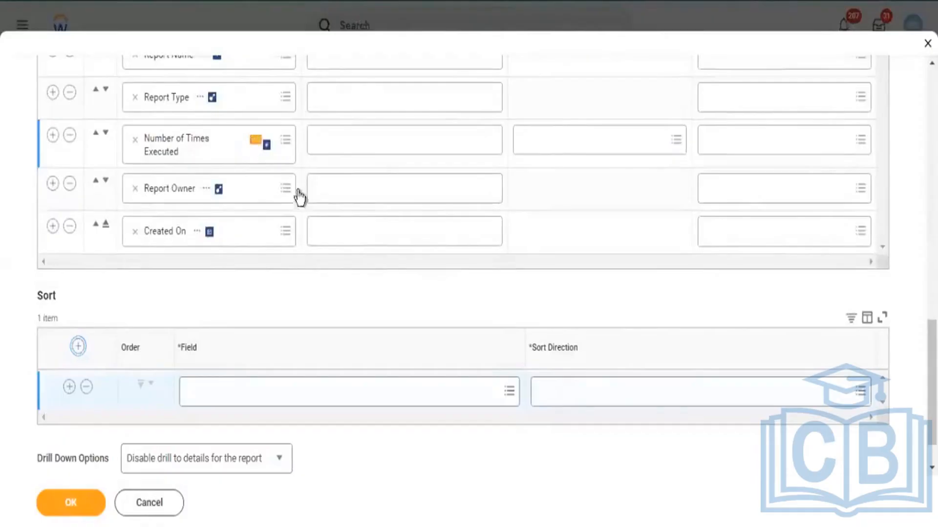
pyautogui.click(273, 397)
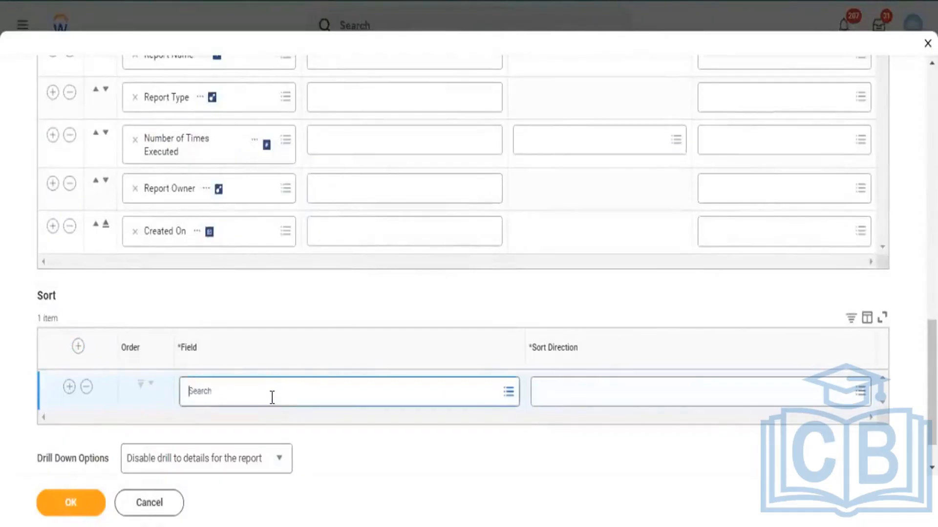
pyautogui.write('Number of Times Executed')
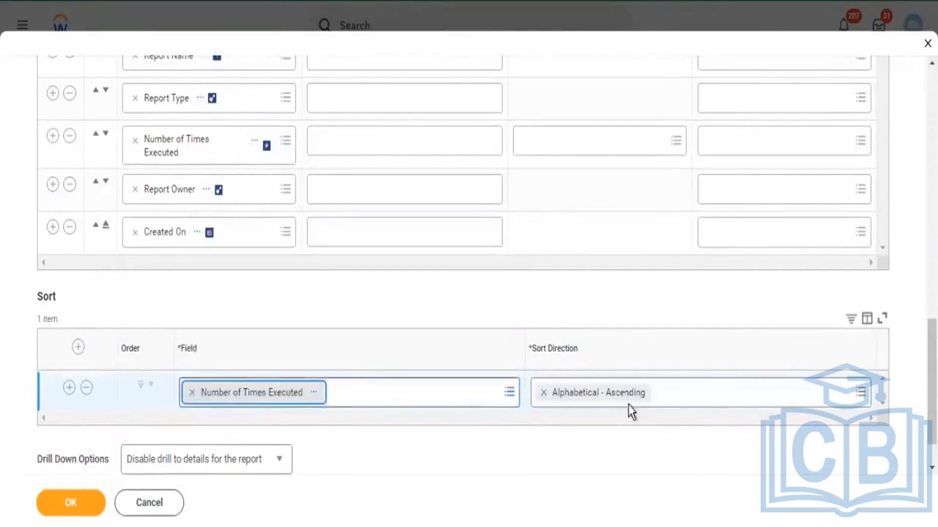
# - Set the sort direction for Number of Times Executed to Alphabetical - Descending
pyautogui.click(716, 390)
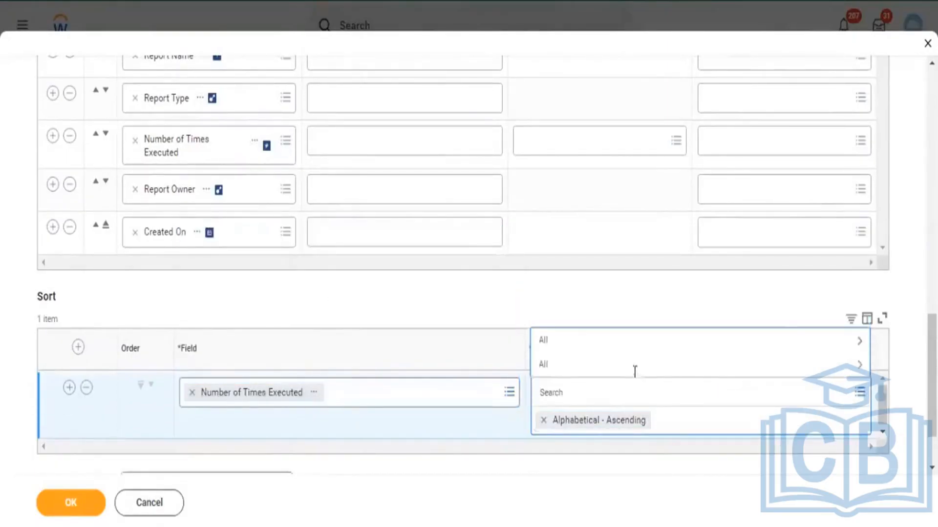
pyautogui.click(788, 336)
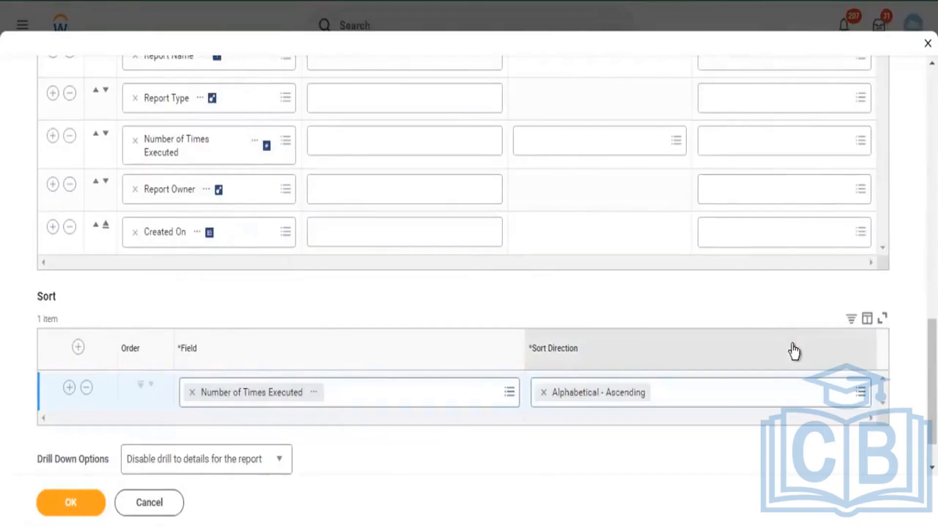
pyautogui.click(774, 390)
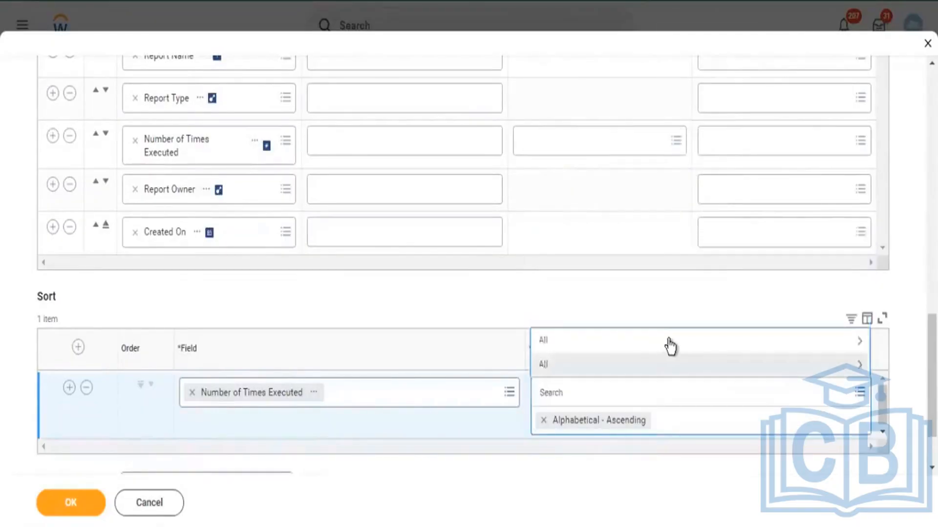
pyautogui.click(670, 342)
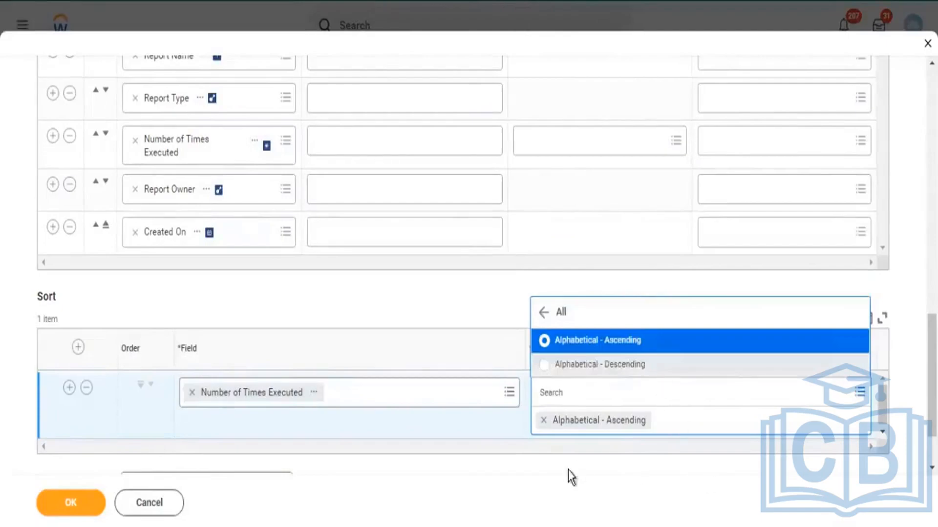
# - Reset the report's Drill Down Options to "select one" and save the report definition
pyautogui.click(281, 459)
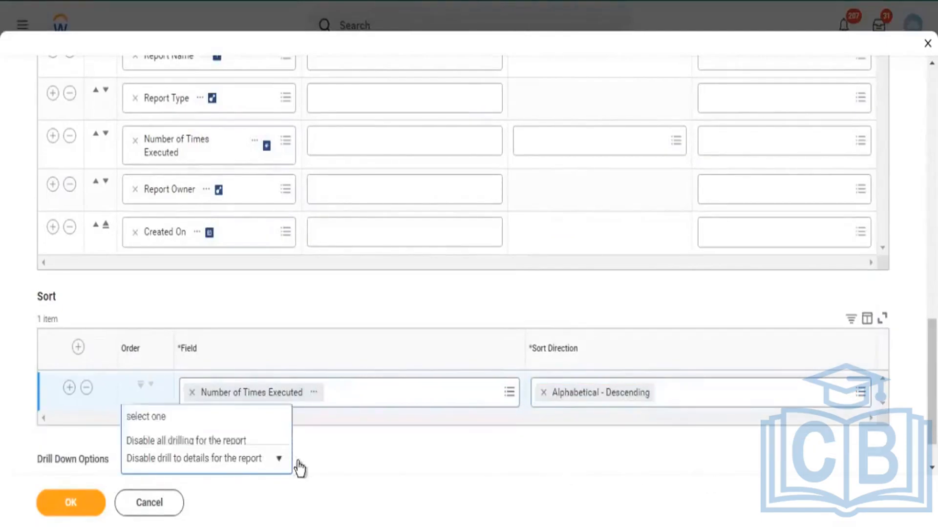
pyautogui.click(190, 448)
pyautogui.click(184, 453)
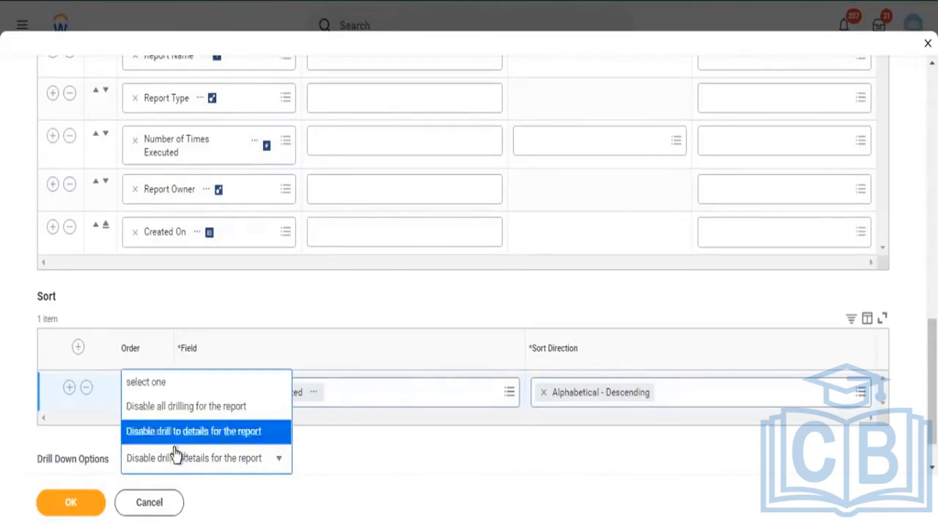
pyautogui.click(196, 382)
pyautogui.click(72, 507)
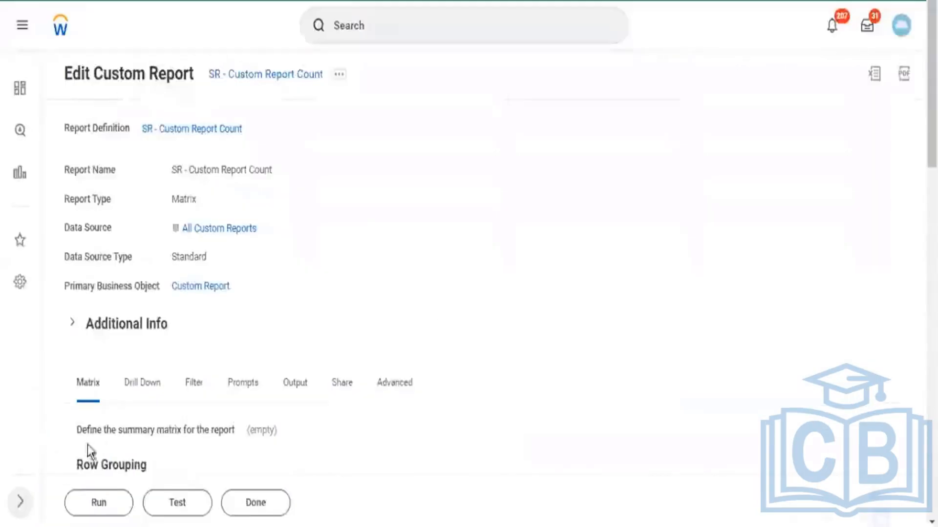
# - Run the report with a Run History Start Date of 01/01/2022 and an End Date of 04/10/2022
pyautogui.click(78, 503)
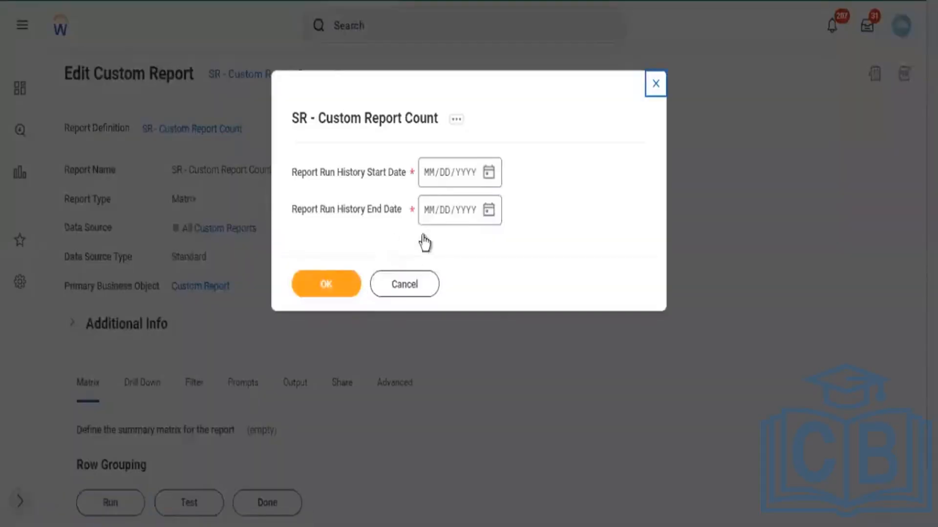
pyautogui.click(431, 181)
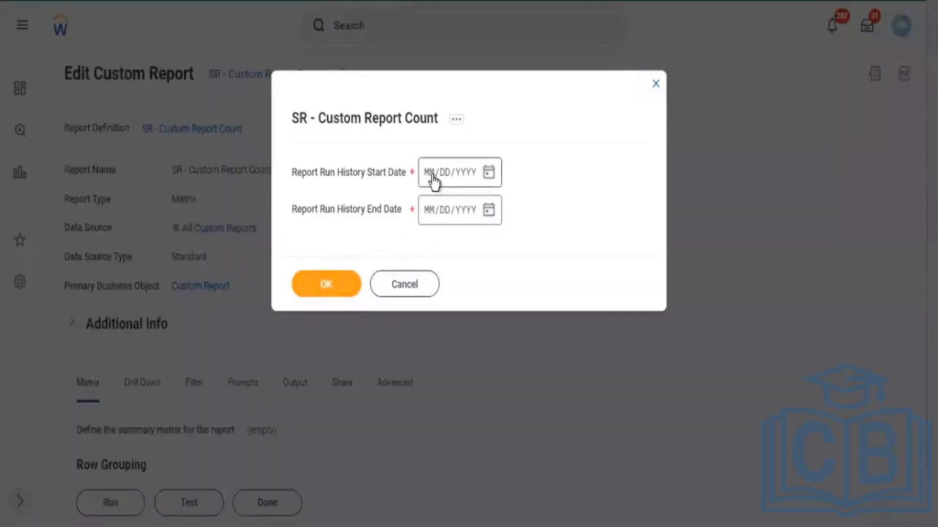
pyautogui.write('01/01/202')
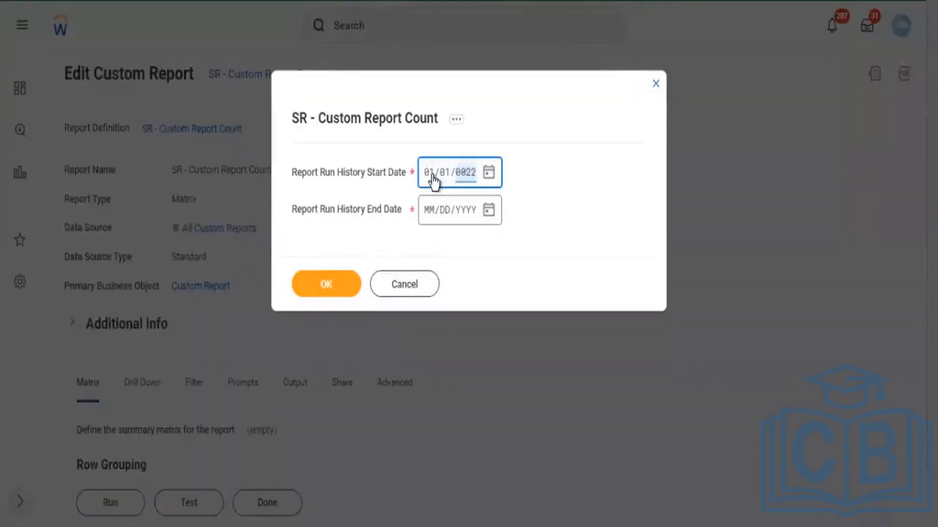
pyautogui.write('2')
pyautogui.press('Tab')
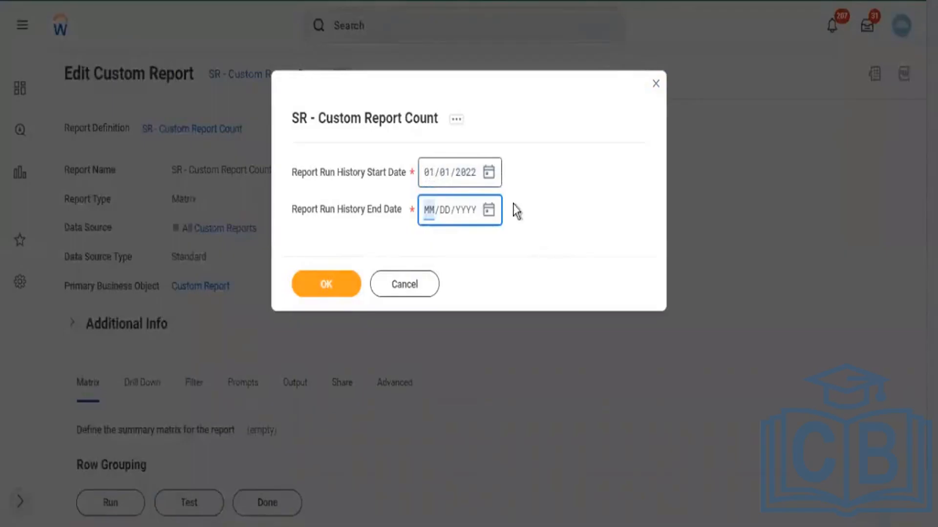
pyautogui.click(497, 218)
pyautogui.click(524, 317)
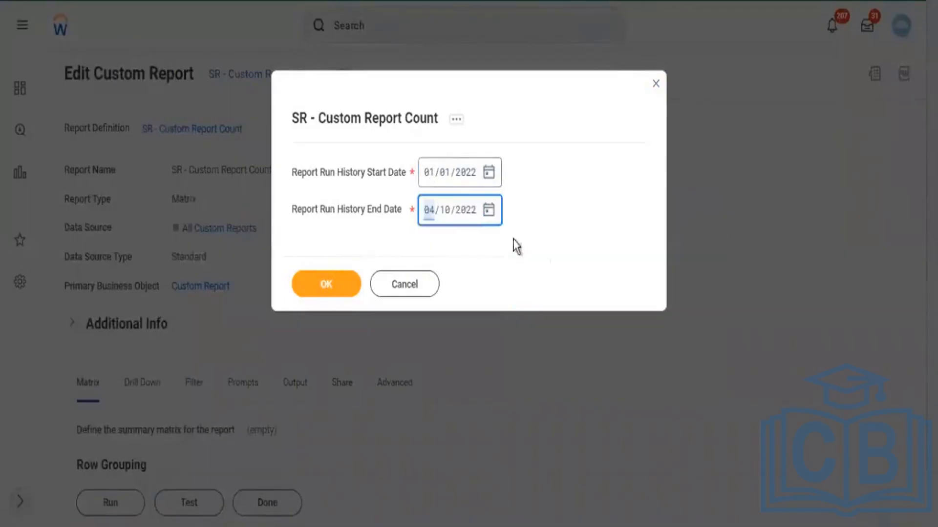
pyautogui.press('Tab')
pyautogui.press('Return')
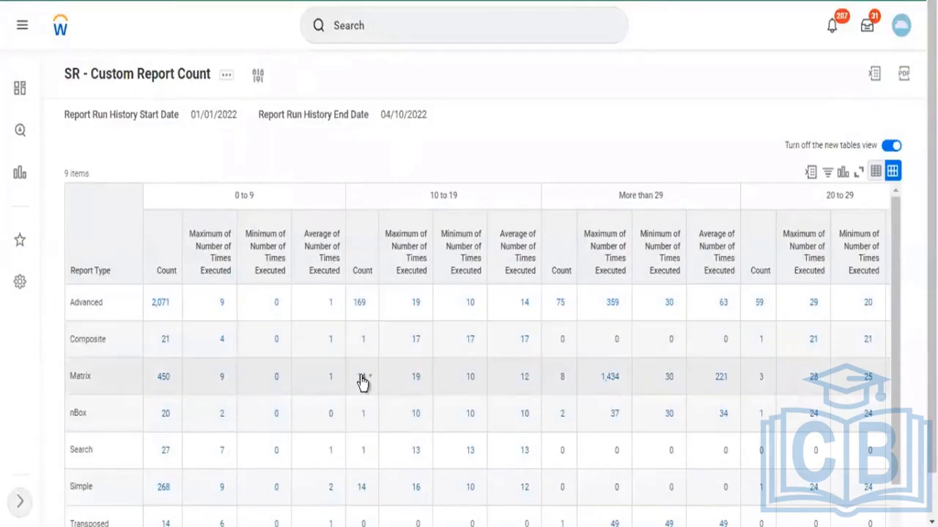
# - Drill into the Matrix count under 10 to 19, check the Number of Times Executed order, and close the details
pyautogui.click(362, 377)
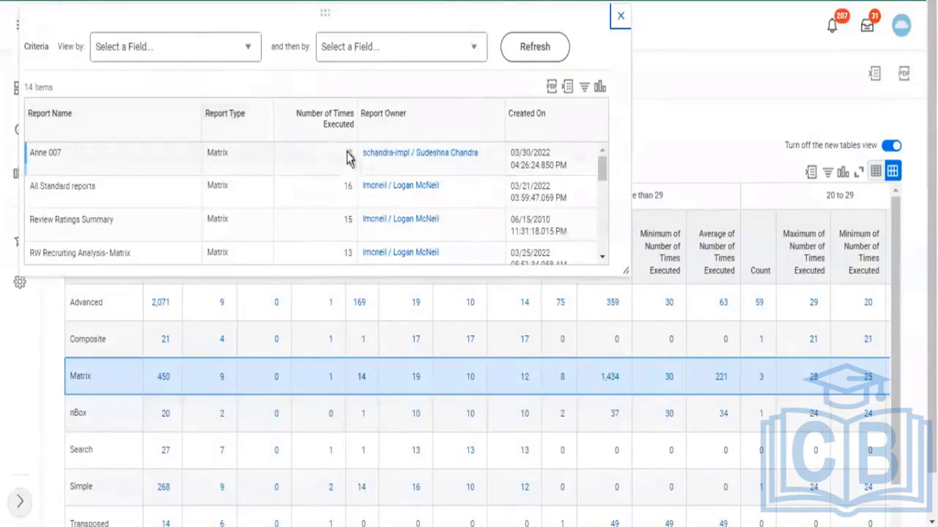
pyautogui.click(347, 186)
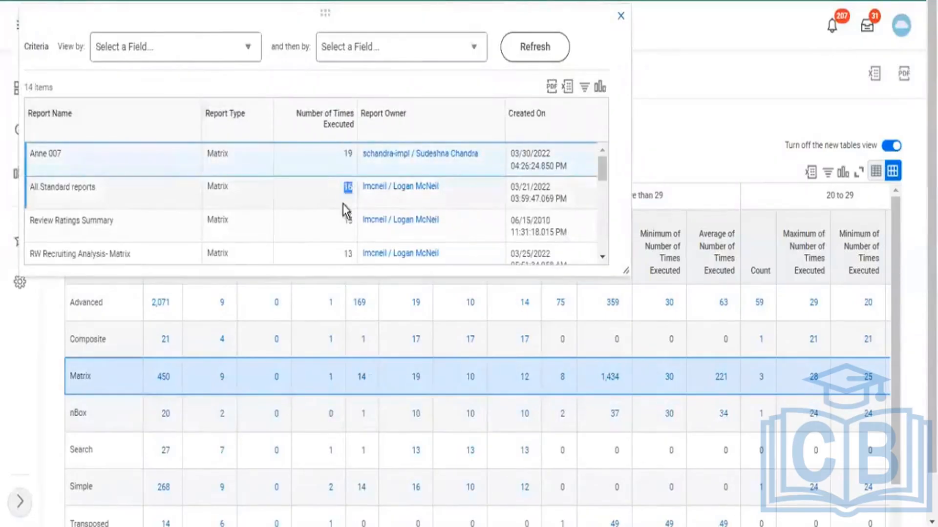
pyautogui.doubleClick(349, 221)
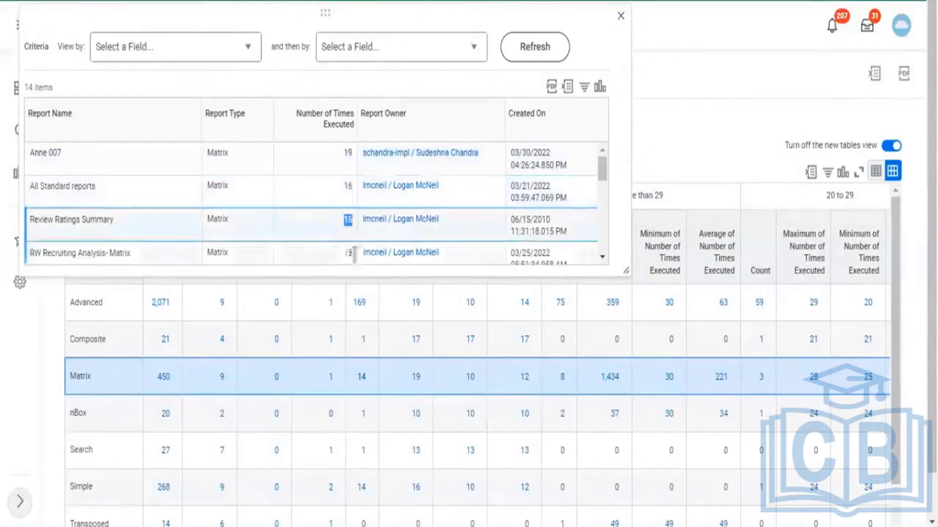
pyautogui.moveTo(345, 253); pyautogui.dragTo(352, 259)
pyautogui.click(621, 15)
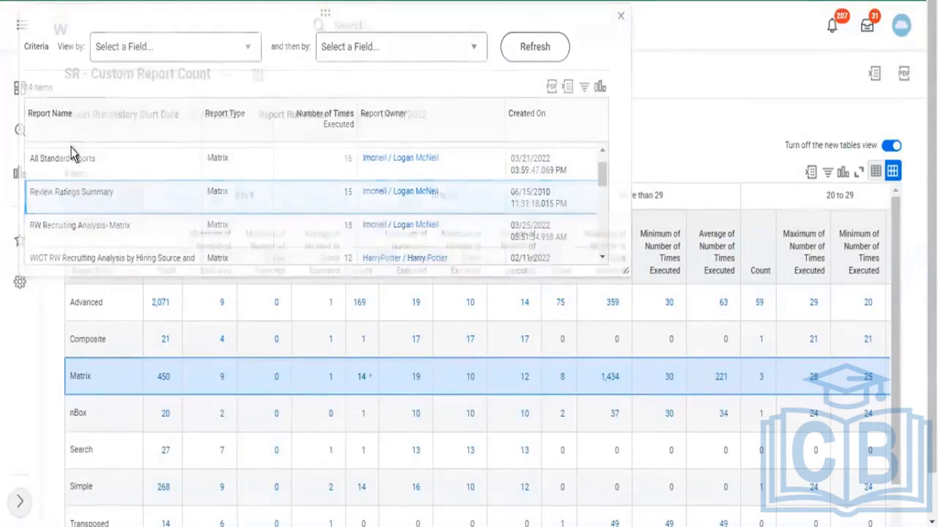
# - Edit the SR - Custom Report Count report, set its Output Type to Chart and Table, and save it
pyautogui.click(225, 75)
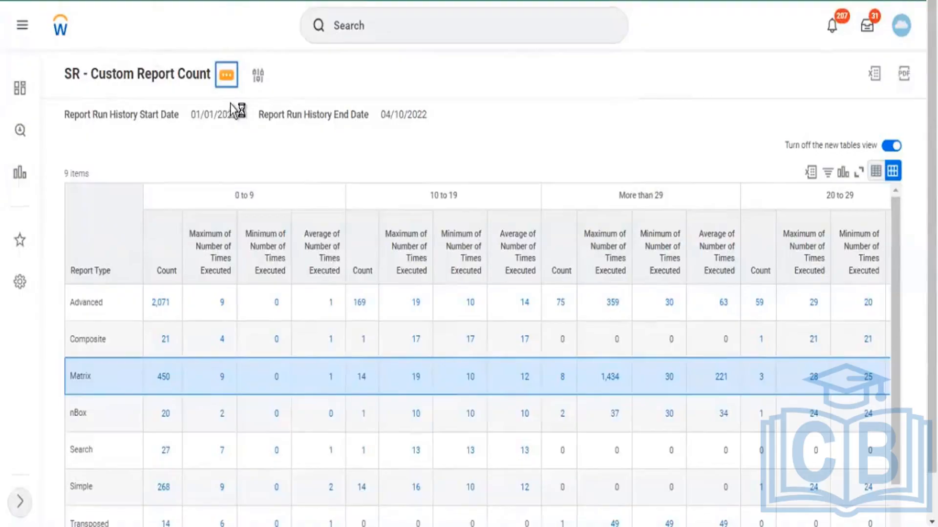
pyautogui.moveTo(268, 137)
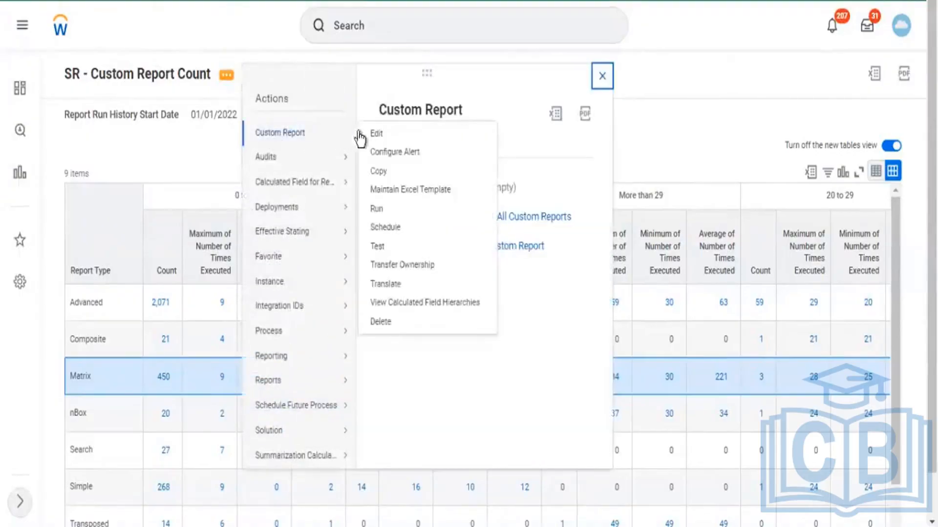
pyautogui.click(377, 135)
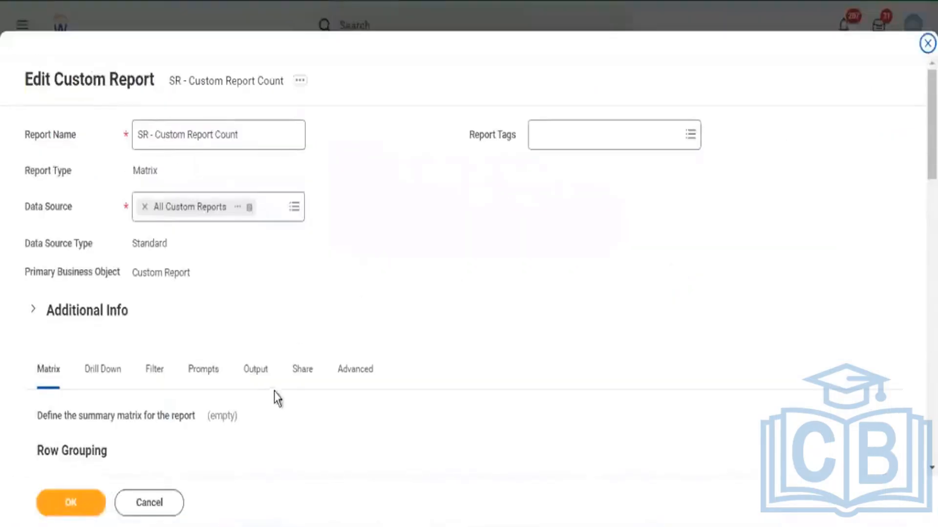
pyautogui.click(255, 374)
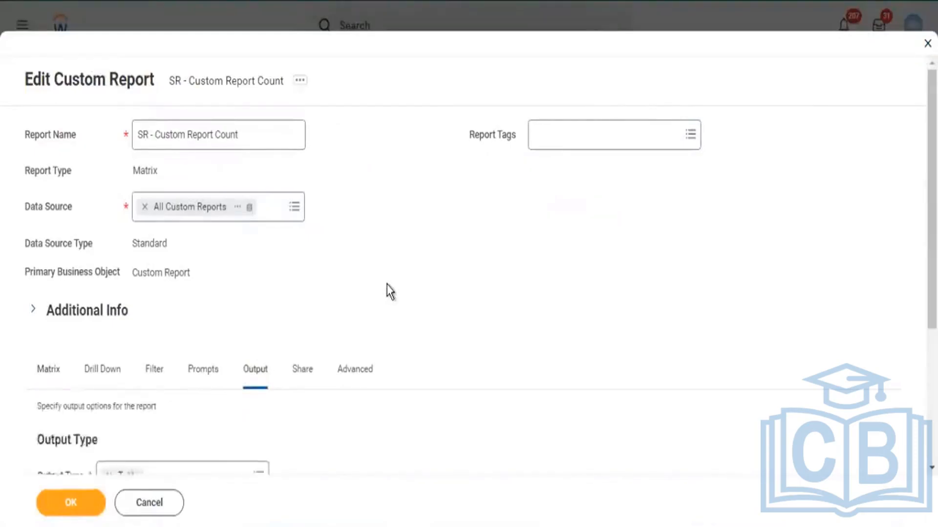
pyautogui.scroll(-2, 146, 200)
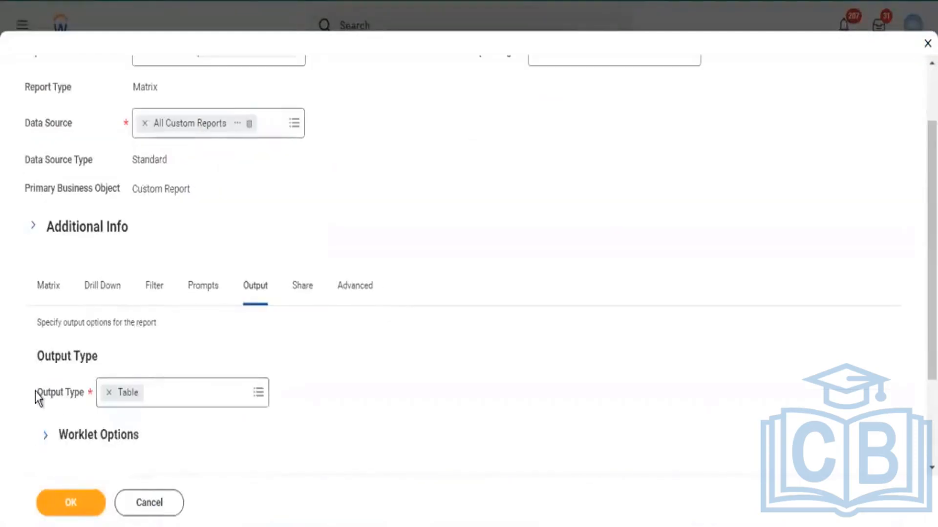
pyautogui.click(263, 398)
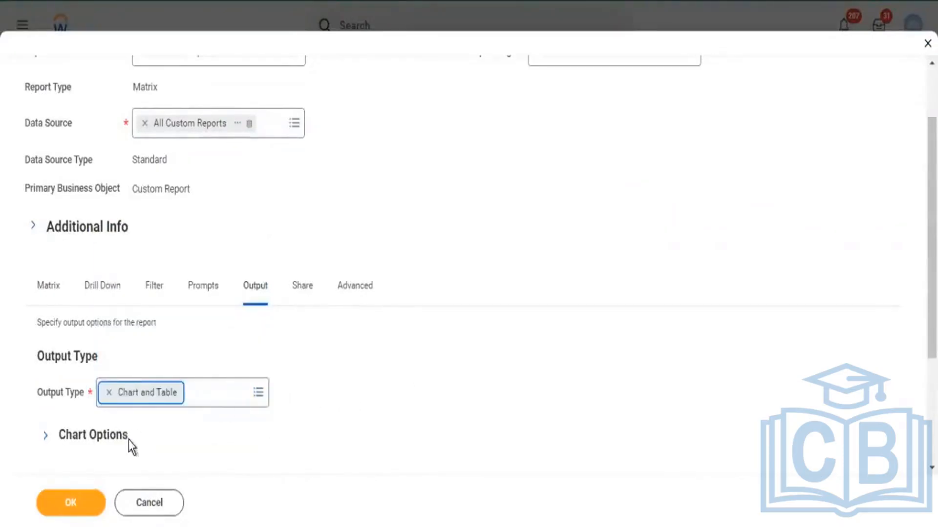
pyautogui.click(65, 504)
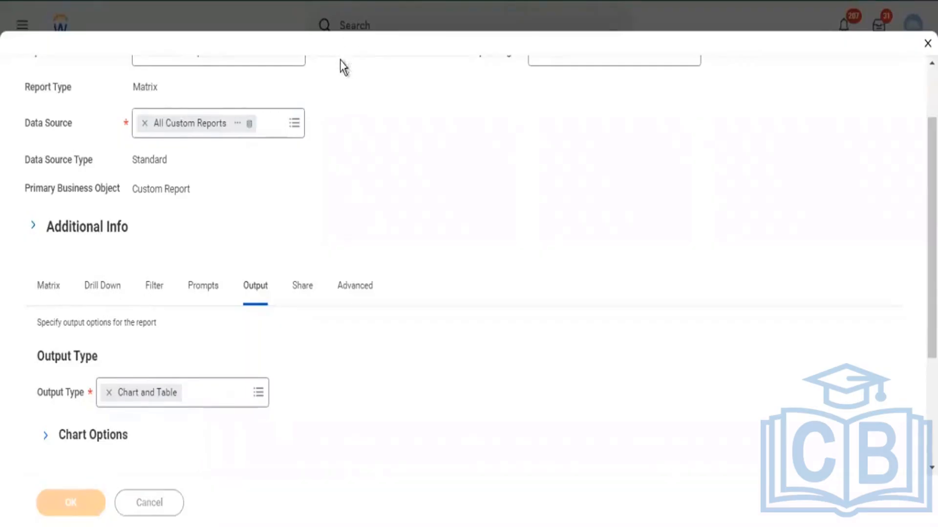
# - Run the report with chart output for the run history period 01/01/2022 to 04/10/2022
pyautogui.click(100, 503)
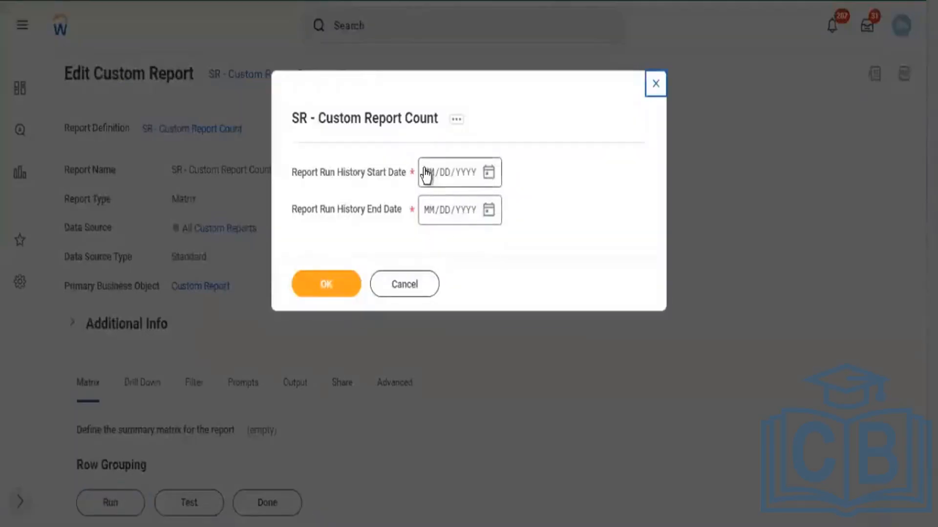
pyautogui.click(429, 174)
pyautogui.write('01/01/')
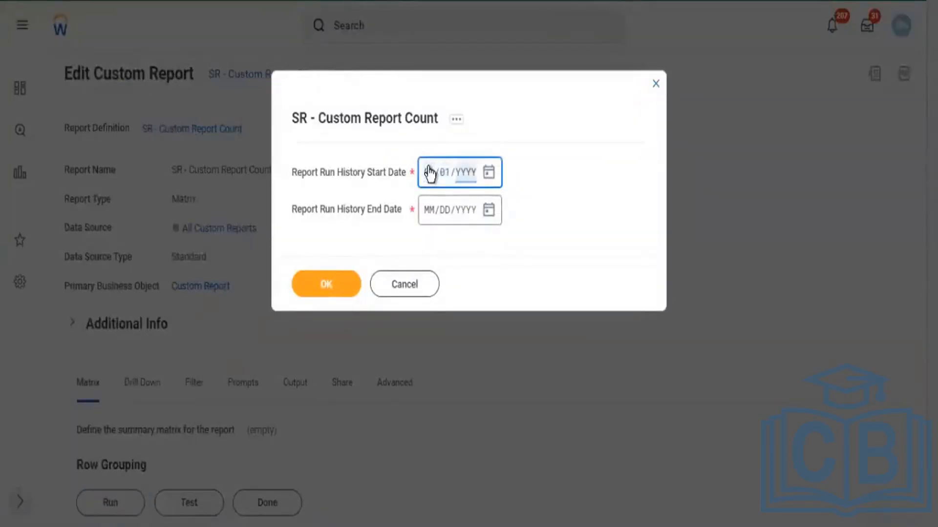
pyautogui.write('2022')
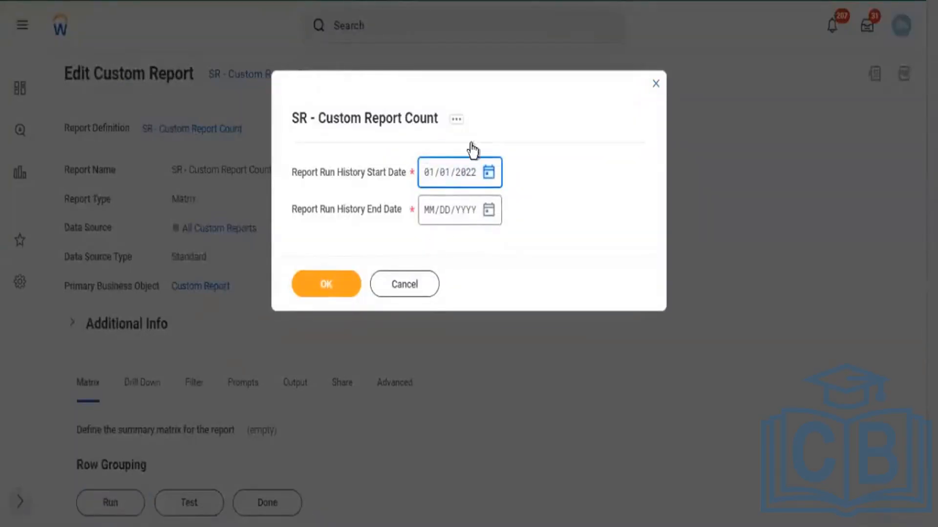
pyautogui.click(489, 210)
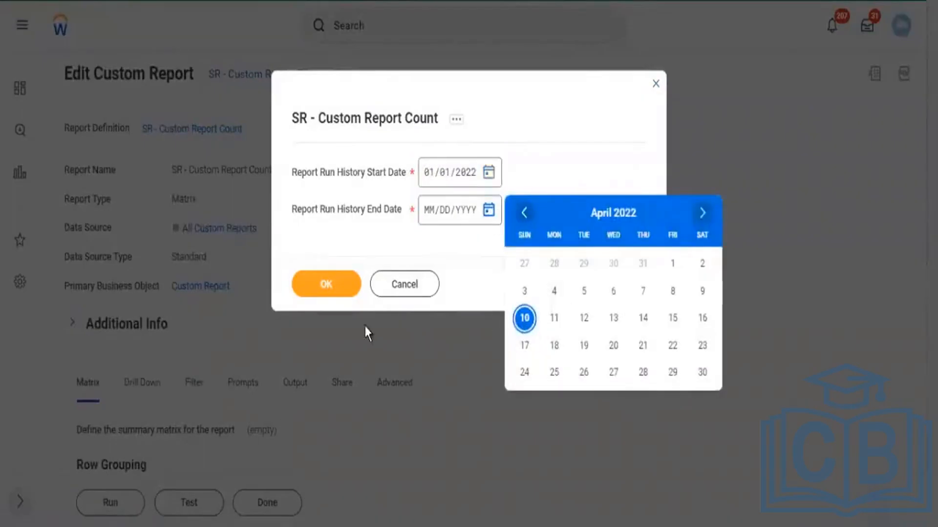
pyautogui.click(332, 289)
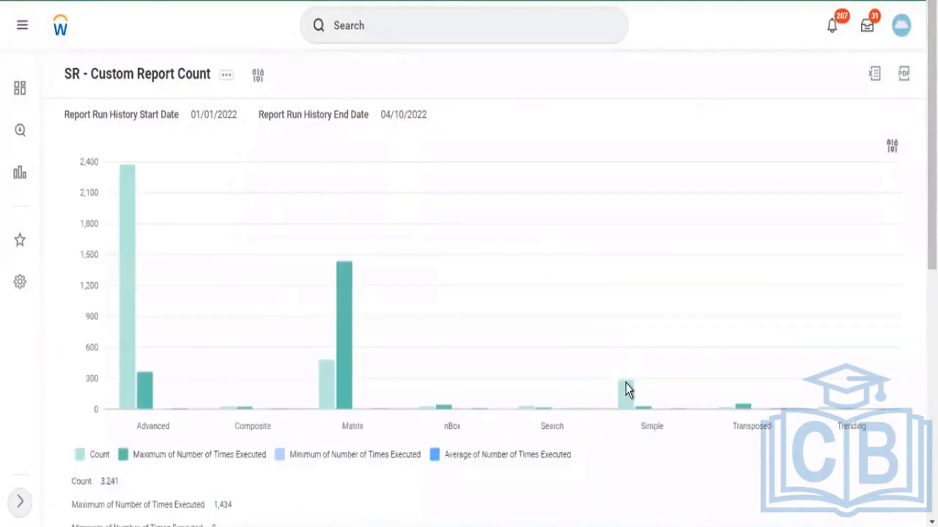
# - Examine the clustered column chart's bars per report type and compare them with the summary values and matrix table below
pyautogui.scroll(-2, 645, 401)
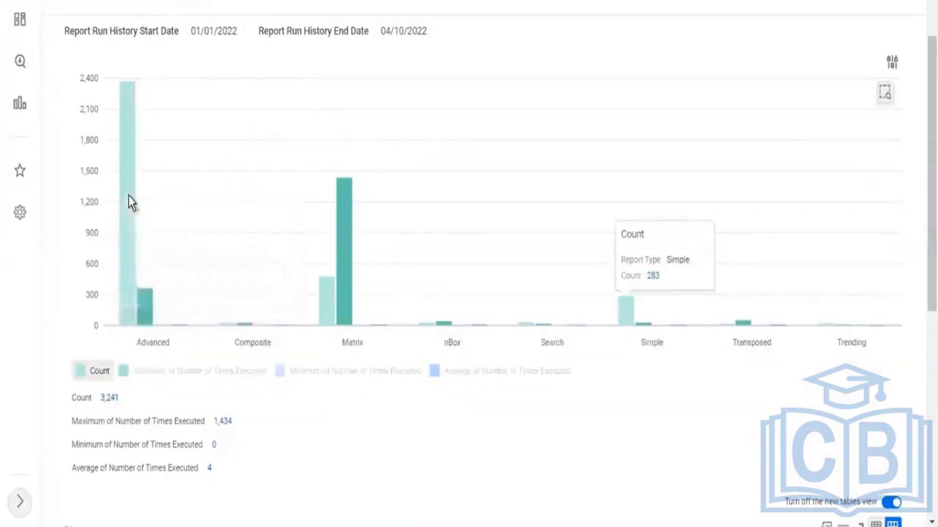
pyautogui.moveTo(126, 296)
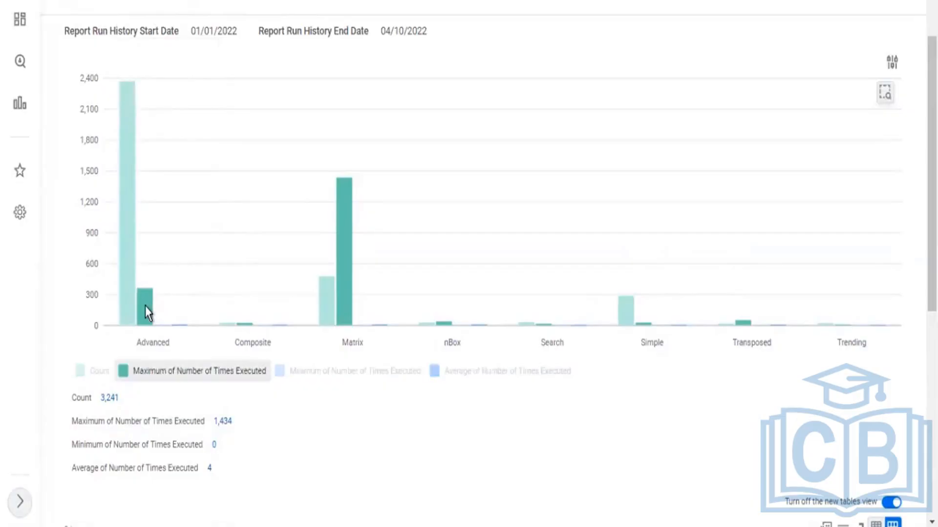
pyautogui.moveTo(148, 312)
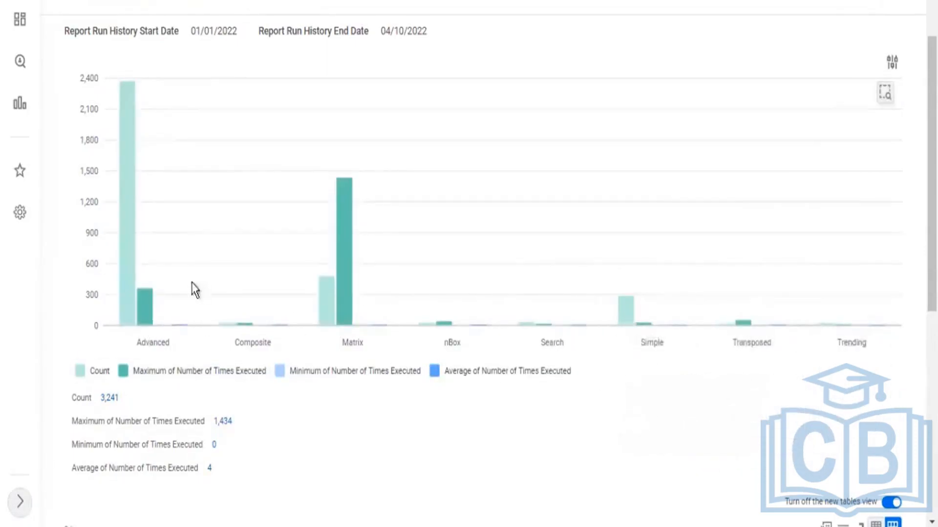
pyautogui.moveTo(122, 166)
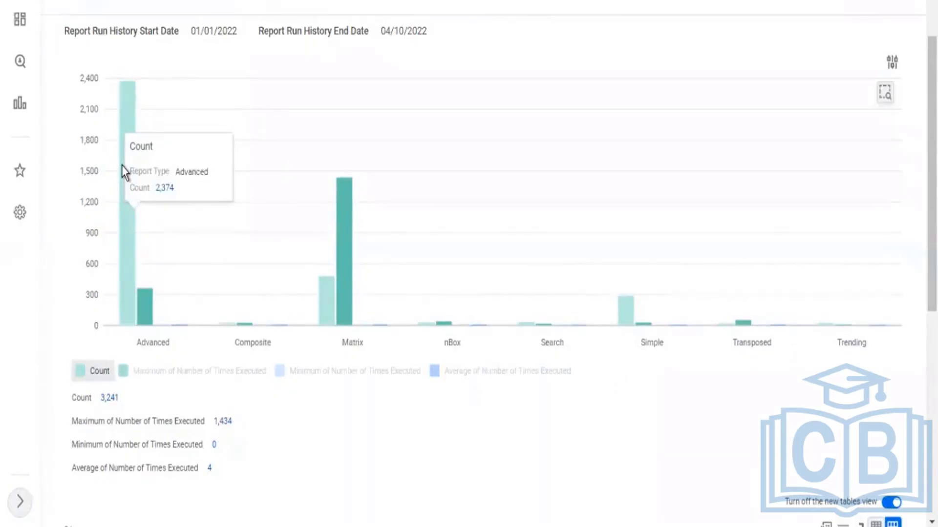
pyautogui.scroll(-7, 546, 272)
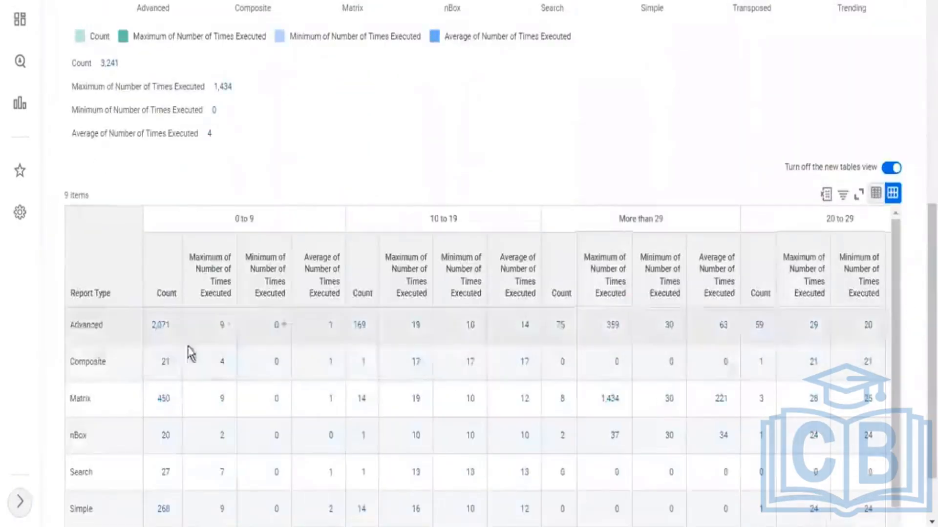
pyautogui.scroll(-3, 245, 331)
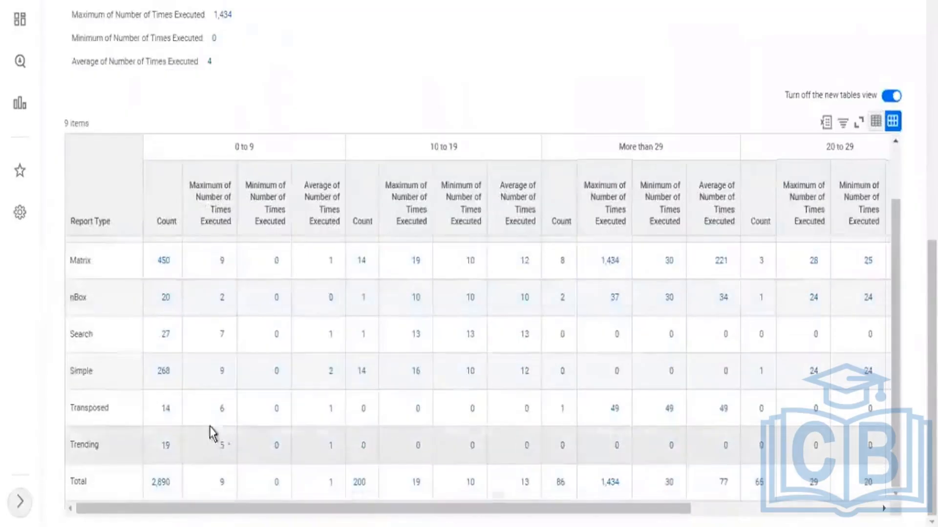
pyautogui.scroll(5, 236, 335)
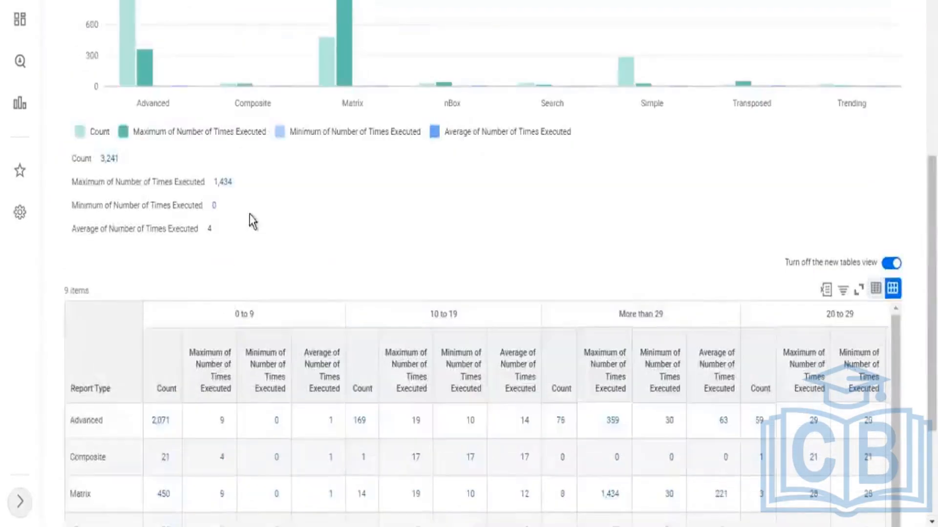
pyautogui.scroll(5, 253, 217)
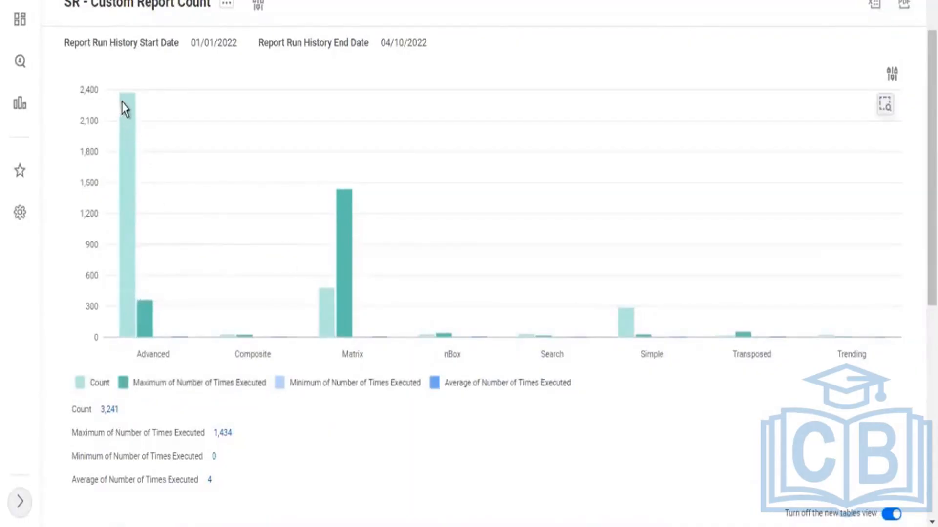
pyautogui.moveTo(131, 275)
# - Change the report output's chart type to Donut
pyautogui.click(903, 76)
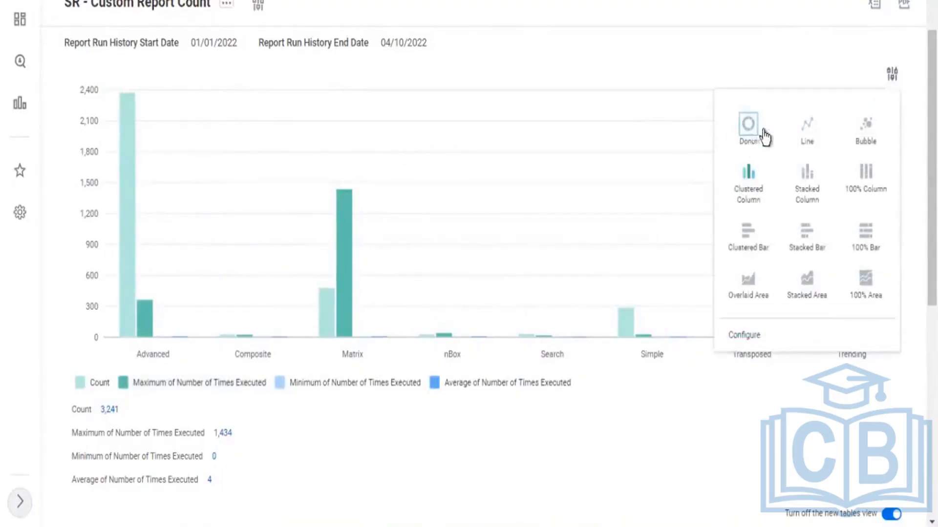
pyautogui.click(747, 125)
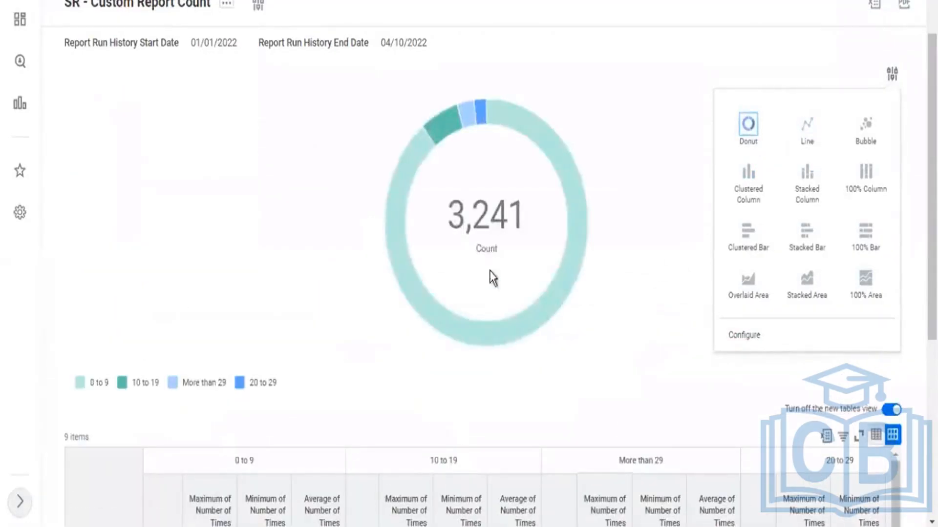
# - Preview the report chart as Line, Stacked Bar and 100% Area, and set its chart type back to Clustered Column
pyautogui.click(807, 124)
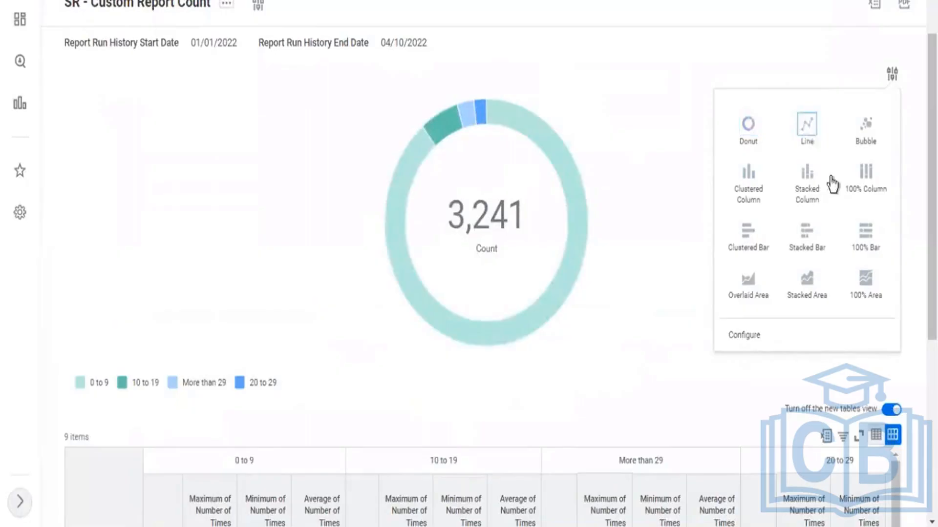
pyautogui.click(797, 235)
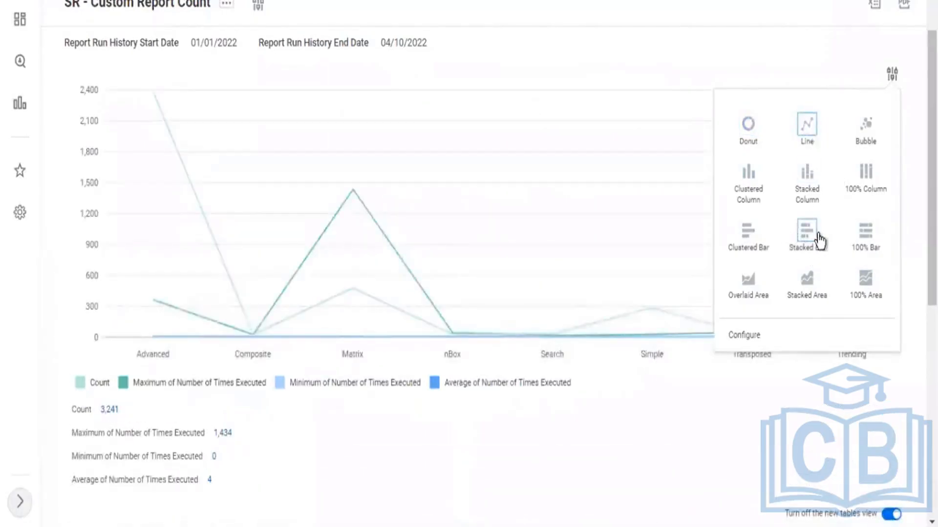
pyautogui.click(869, 284)
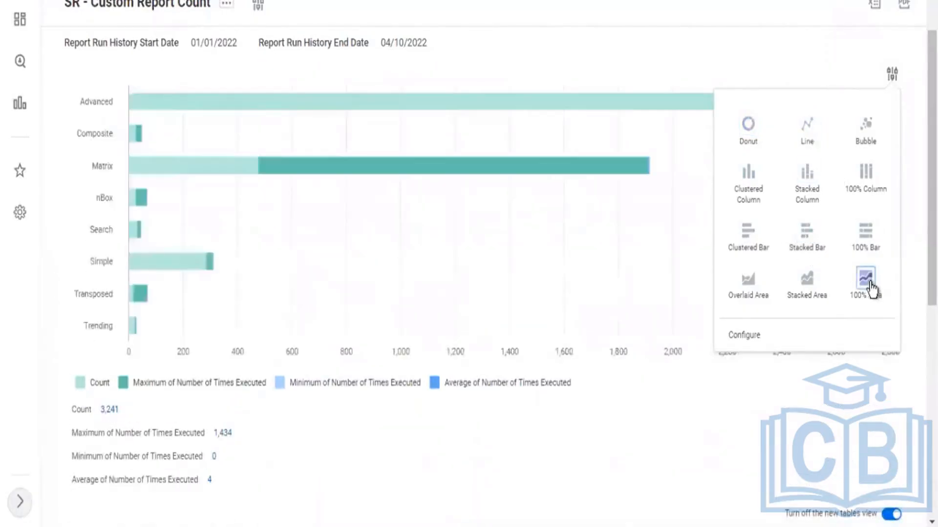
pyautogui.click(749, 198)
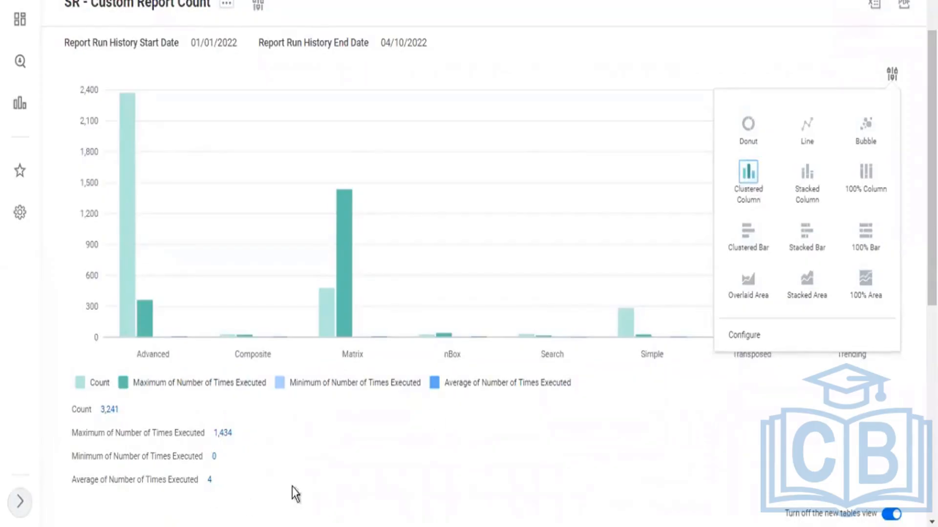
pyautogui.click(303, 479)
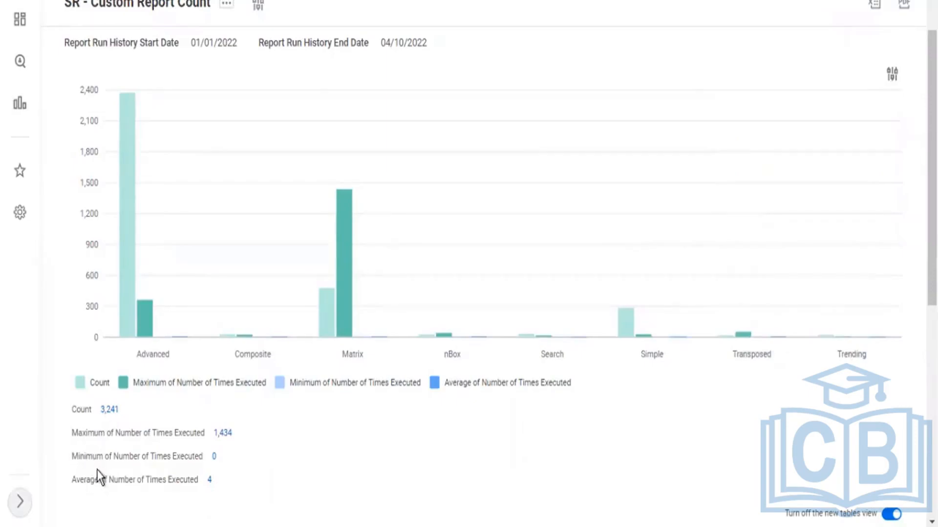
# - Open the SR - Custom Report Count report for editing and show the primary axis settings in its output's Chart Options
pyautogui.click(226, 4)
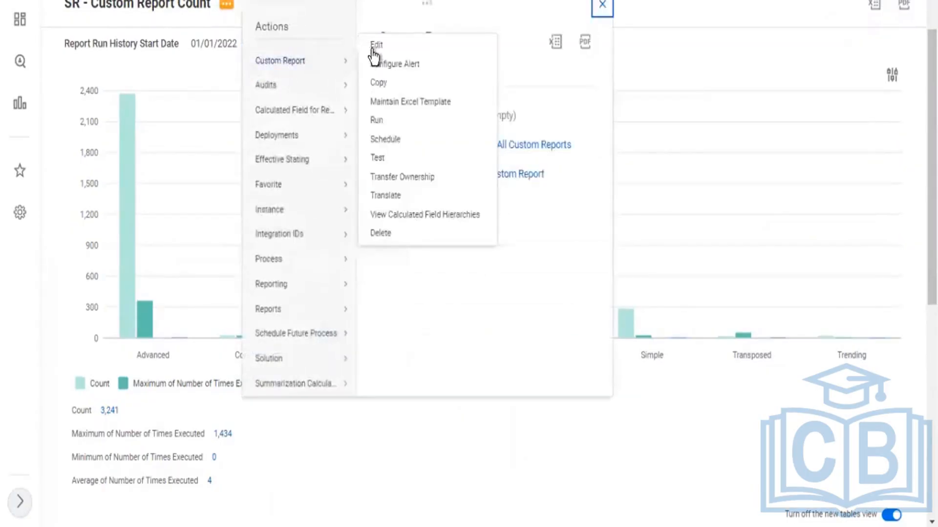
pyautogui.click(536, 84)
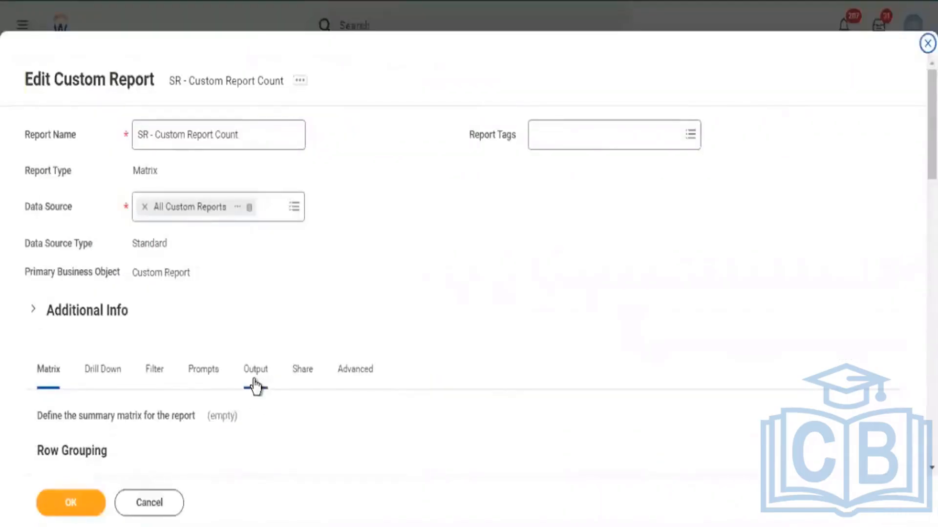
pyautogui.click(254, 380)
pyautogui.scroll(-3, 347, 296)
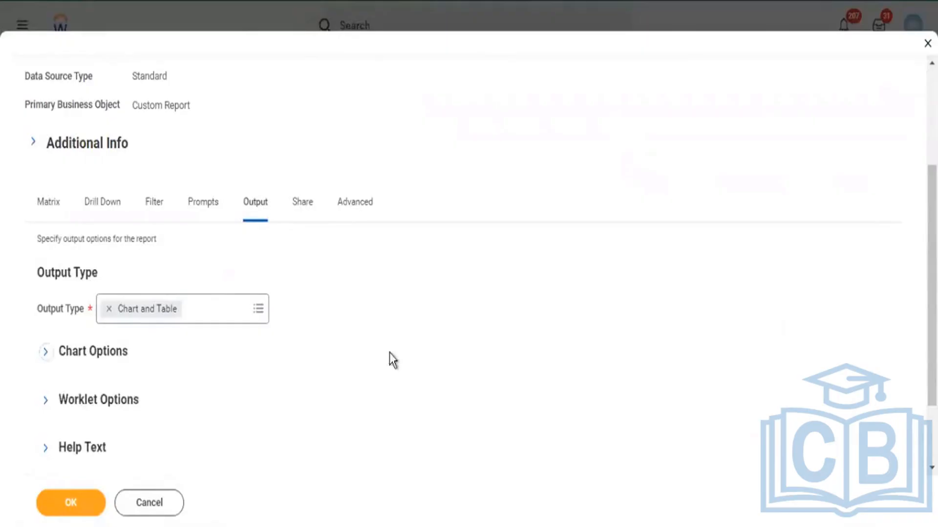
pyautogui.scroll(-5, 293, 342)
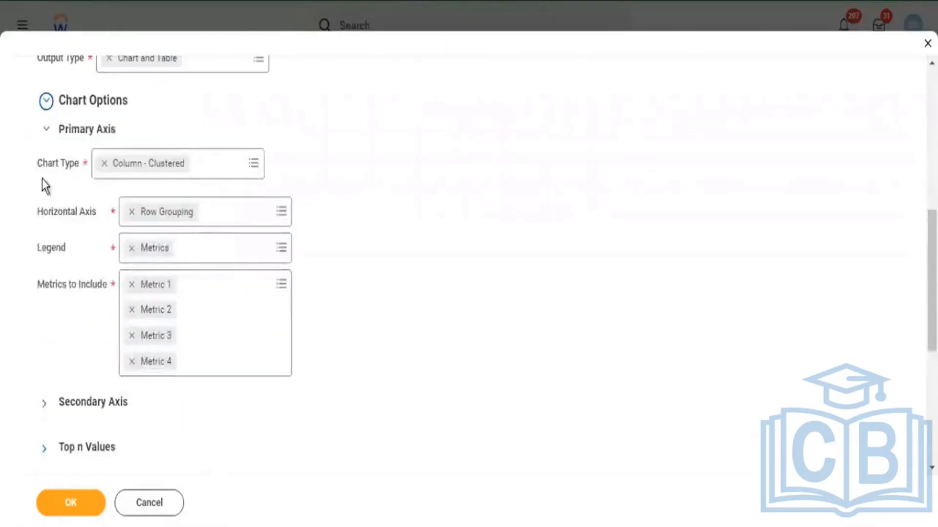
pyautogui.moveTo(47, 163); pyautogui.dragTo(66, 154)
pyautogui.moveTo(53, 212); pyautogui.dragTo(88, 210)
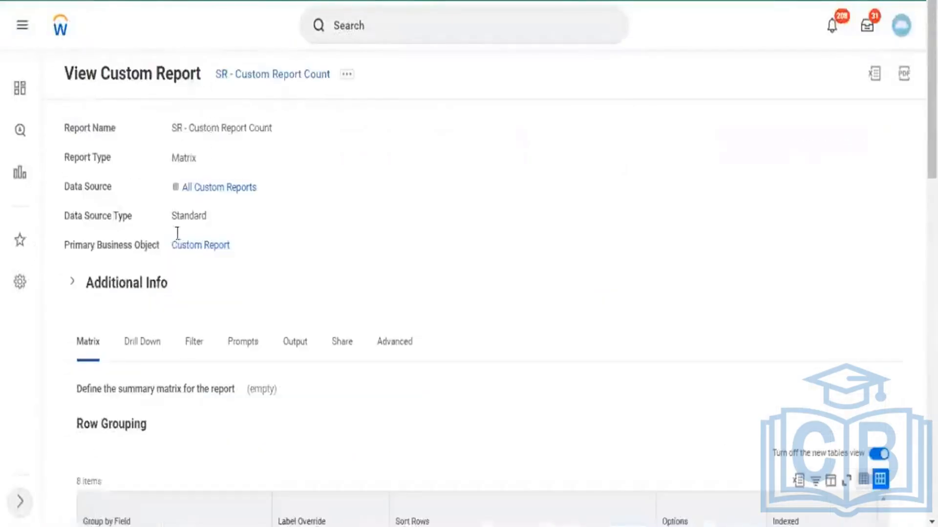
# - Try Column Grouping as the chart's horizontal axis after checking the groupings in the report definition, and restore Row Grouping
pyautogui.scroll(-3, 190, 395)
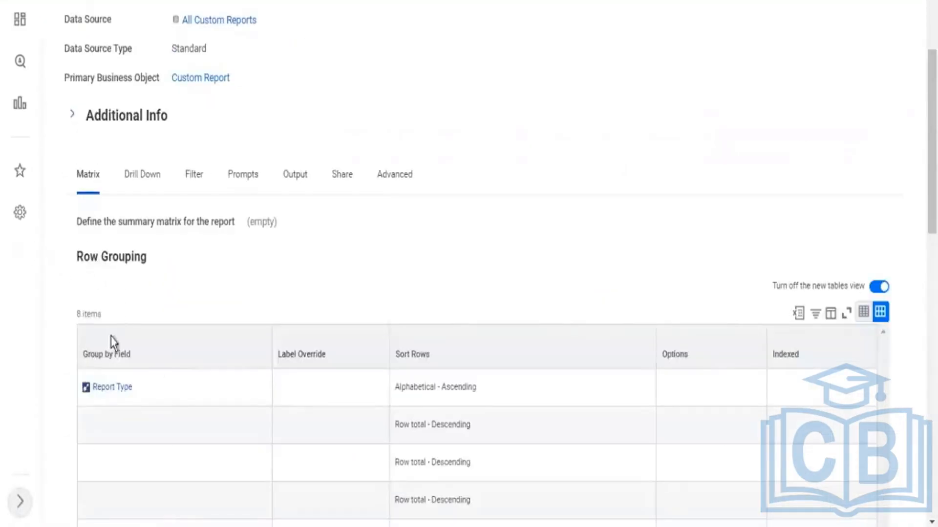
pyautogui.tripleClick(84, 393)
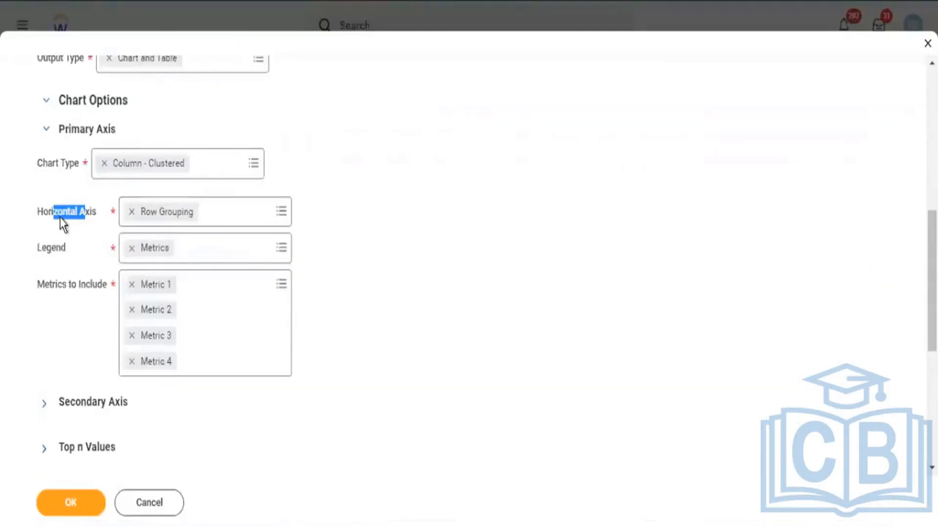
pyautogui.click(281, 215)
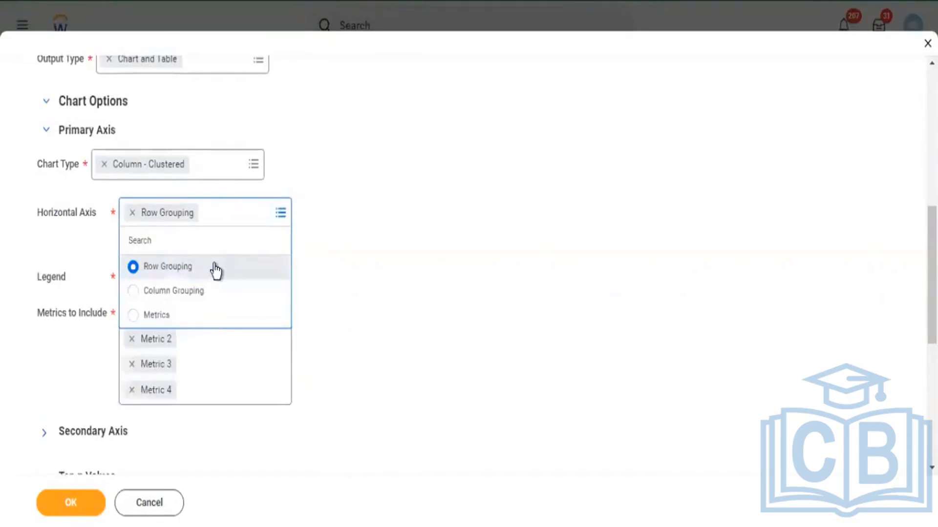
pyautogui.click(195, 293)
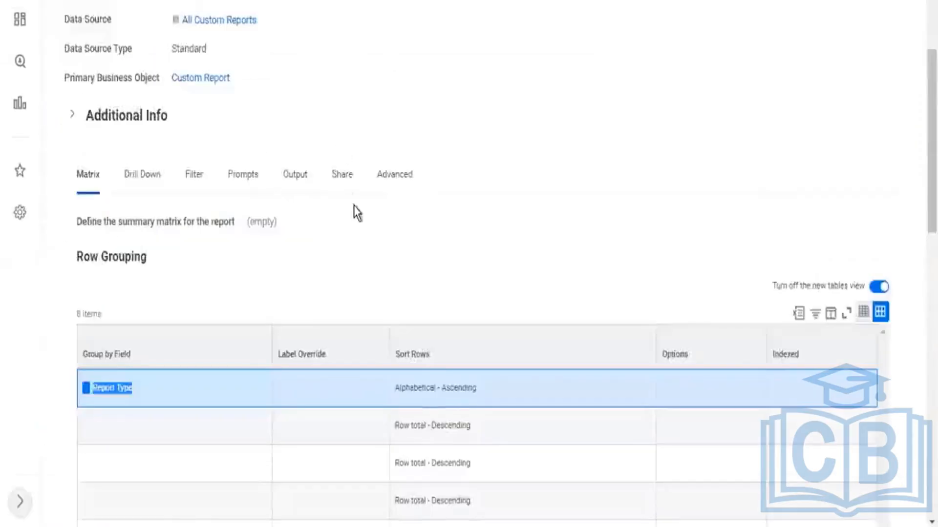
pyautogui.scroll(-15, 356, 210)
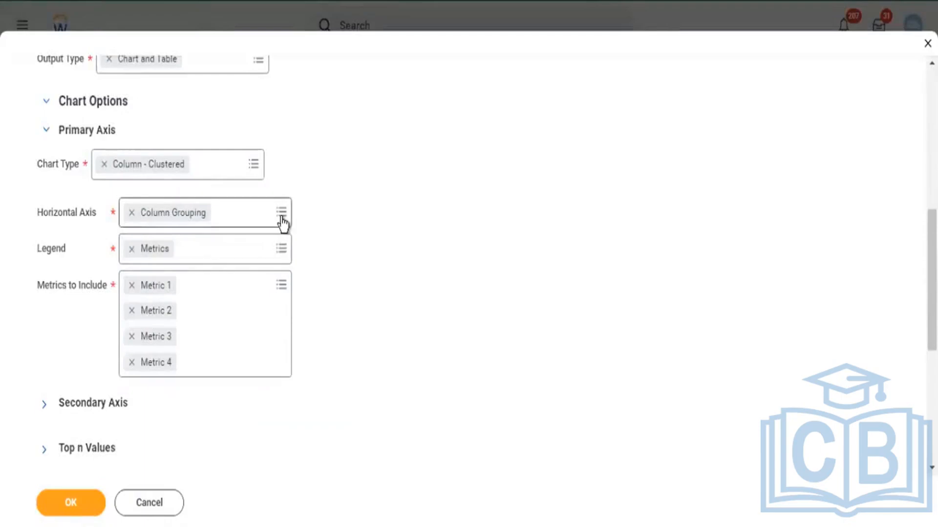
pyautogui.click(282, 220)
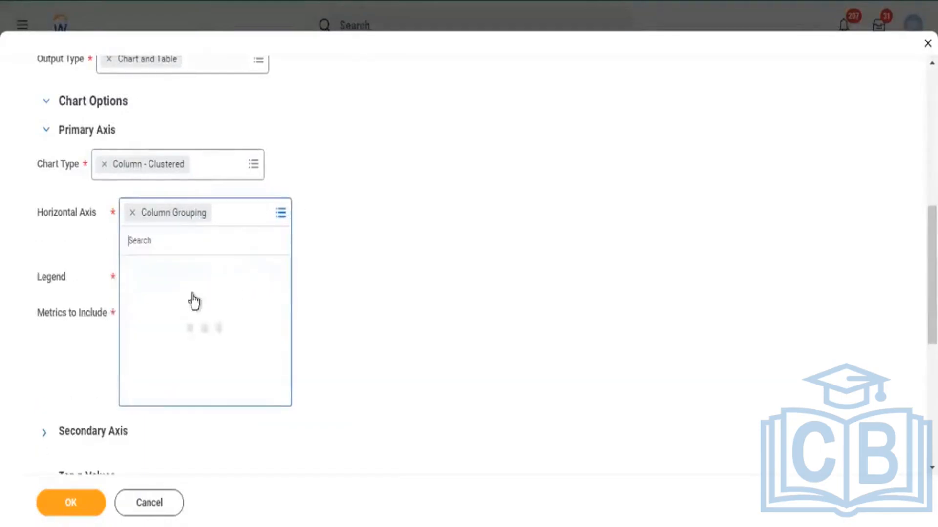
pyautogui.click(186, 267)
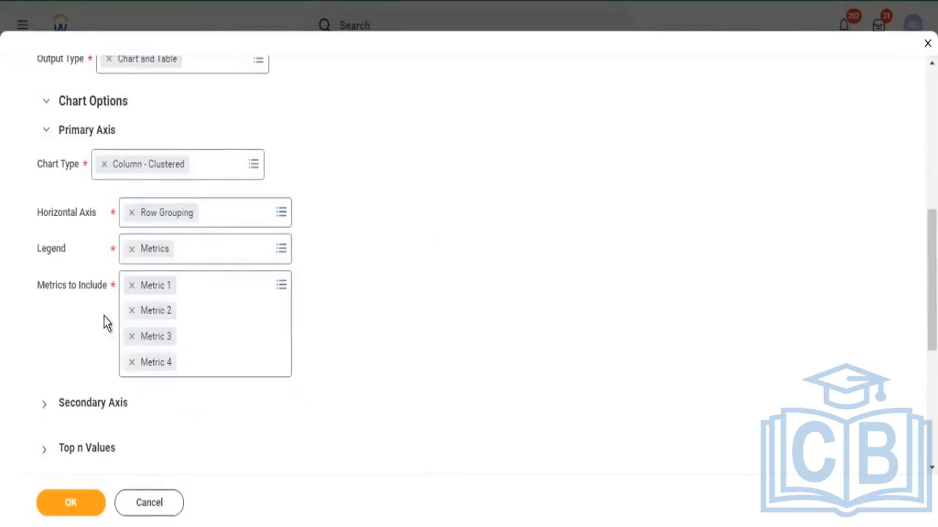
# - Remove Metric 2, Metric 3 and Metric 4 from the chart's Metrics to Include and save the report
pyautogui.moveTo(42, 250); pyautogui.dragTo(78, 252)
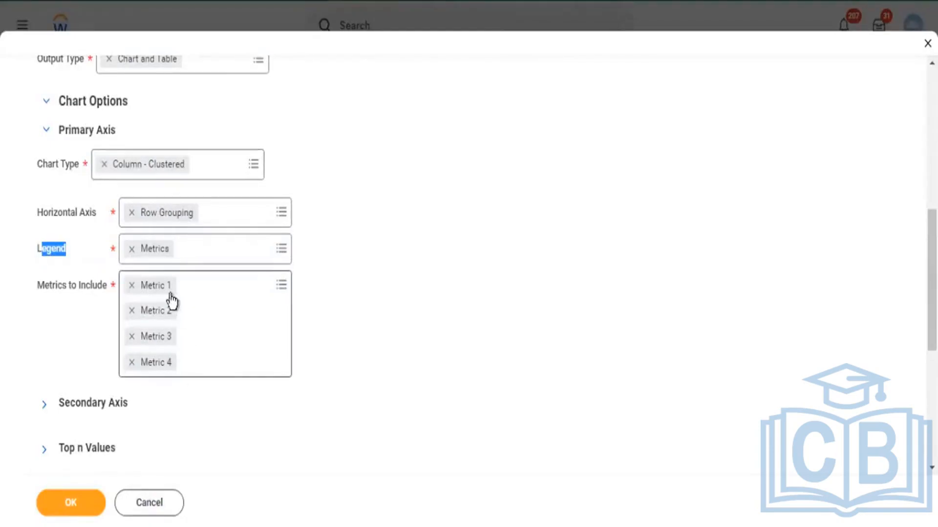
pyautogui.click(132, 310)
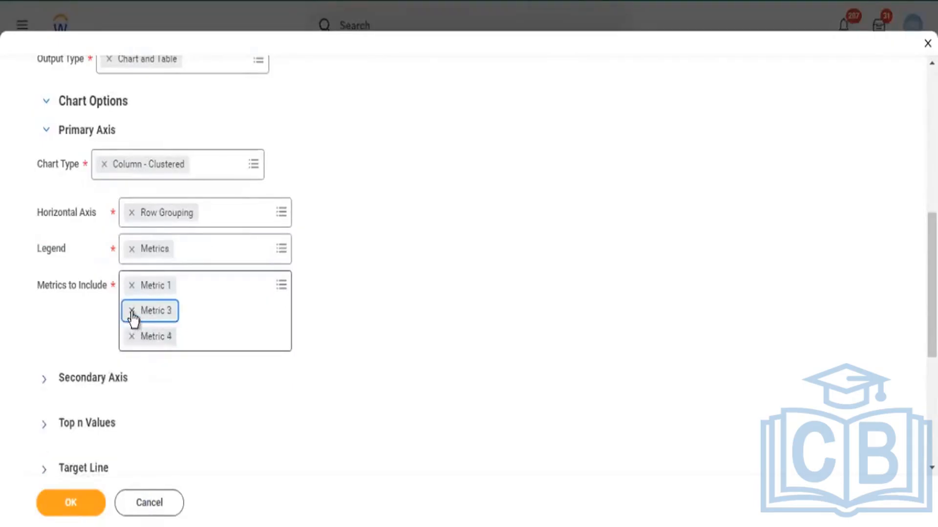
pyautogui.click(131, 313)
pyautogui.click(130, 315)
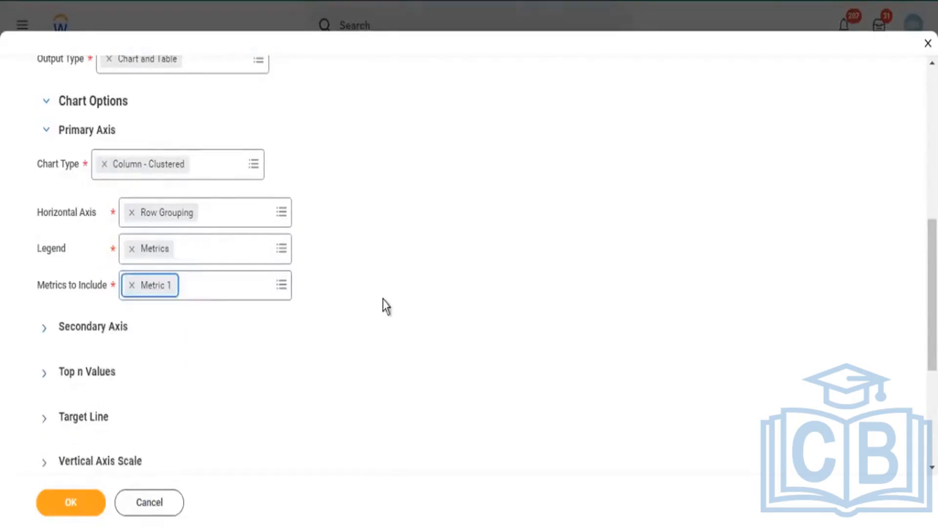
pyautogui.moveTo(49, 286); pyautogui.dragTo(103, 288)
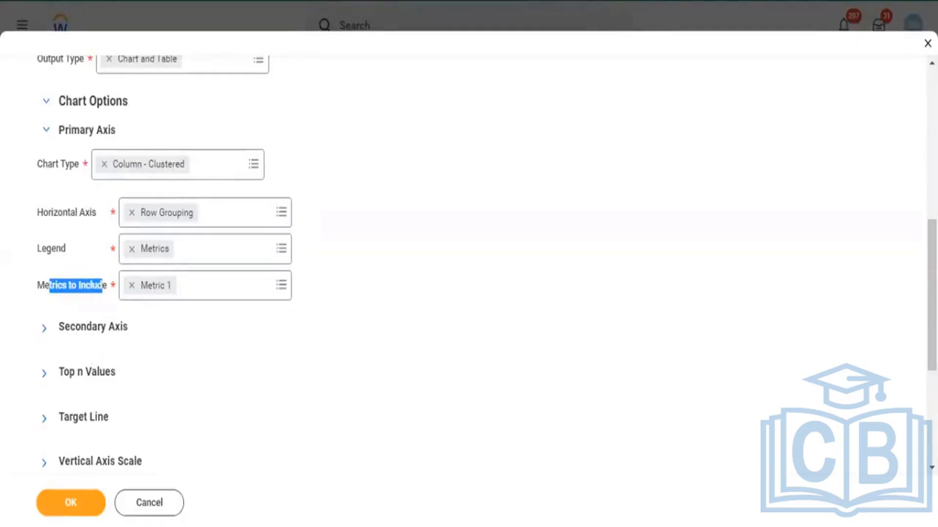
pyautogui.click(63, 509)
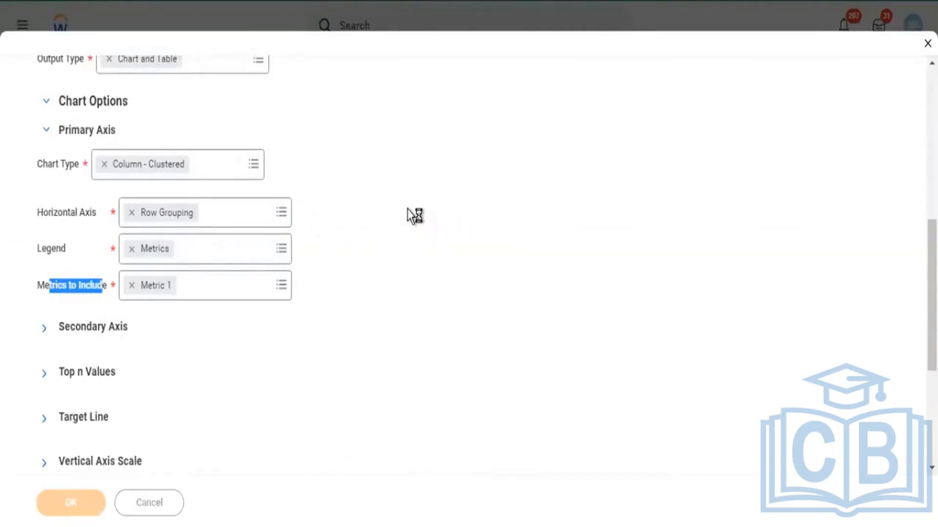
# - Run the report for the run history period 01/01/2022 to 04/10/2022
pyautogui.click(100, 508)
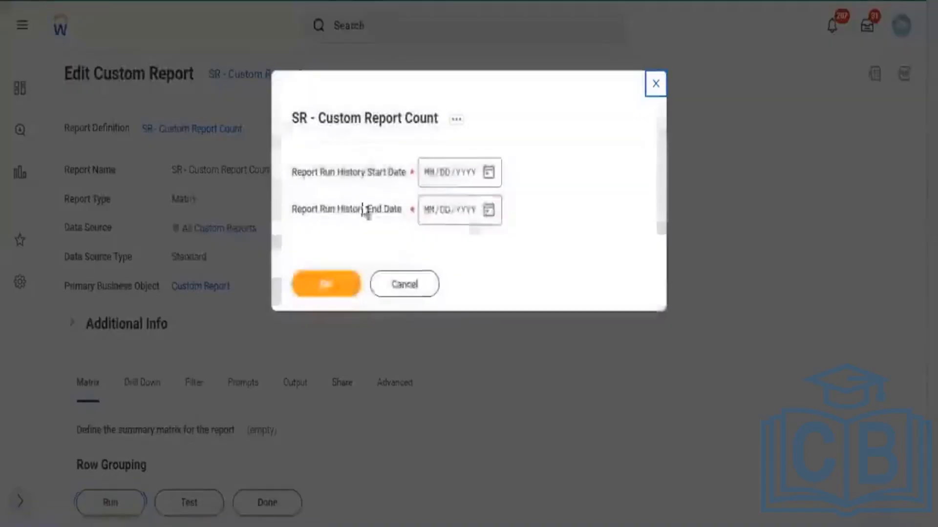
pyautogui.click(432, 181)
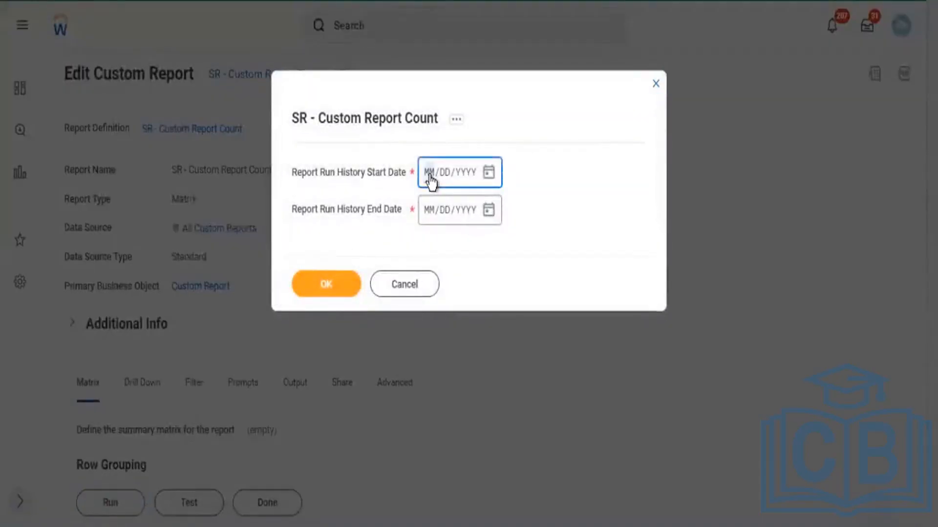
pyautogui.write('01012022')
pyautogui.click(490, 210)
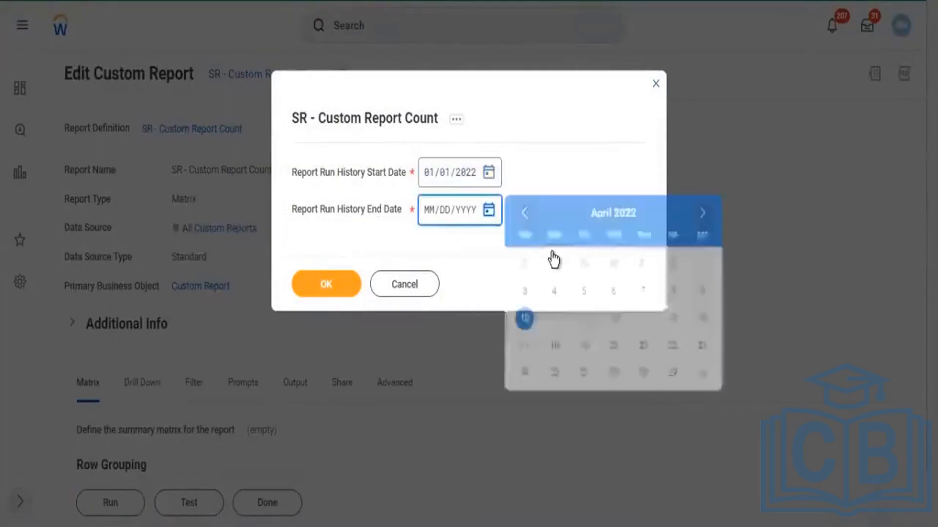
pyautogui.click(524, 318)
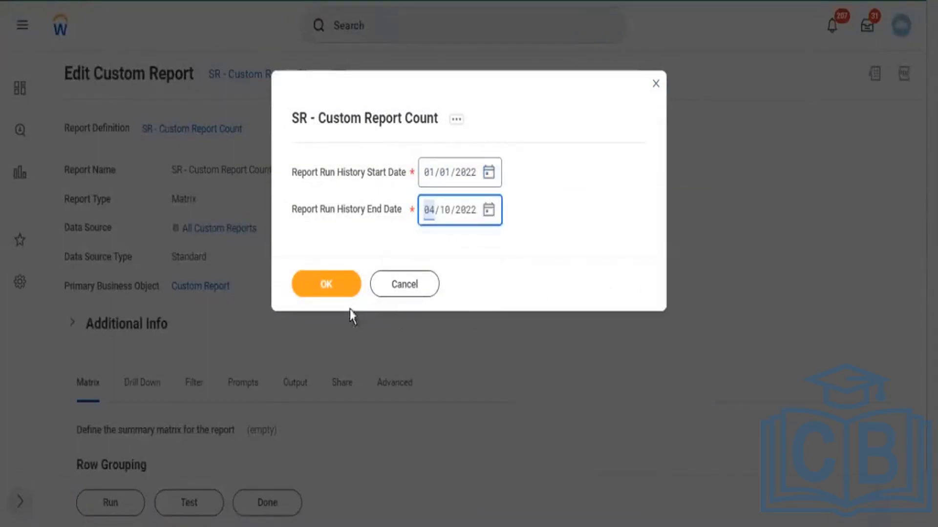
pyautogui.click(336, 292)
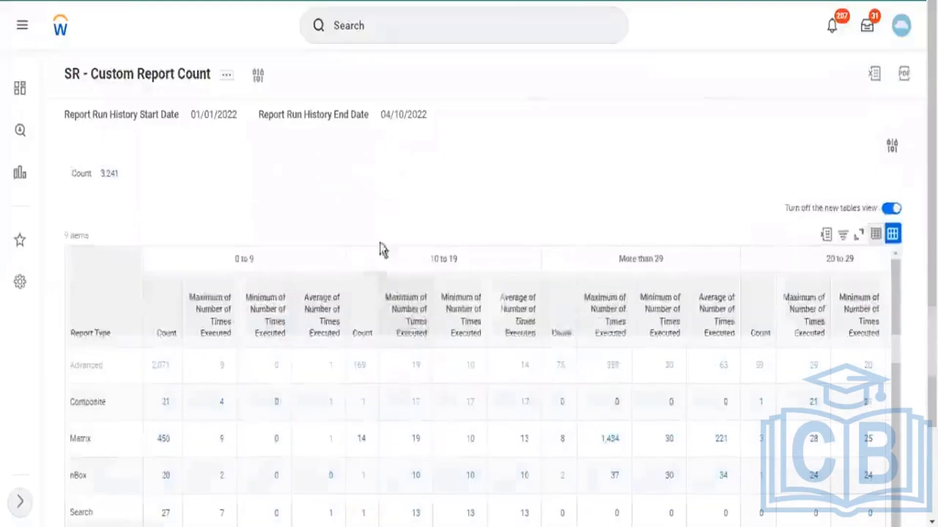
# - Compare the Count bars for Advanced and Matrix with the table's Total columns, and check the summarization fields in the report definition
pyautogui.scroll(-3, 177, 142)
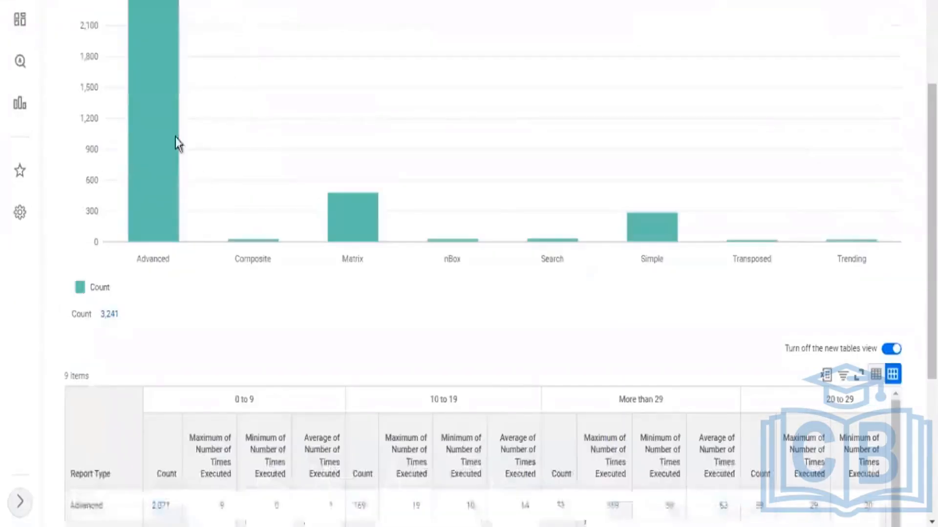
pyautogui.click(148, 34)
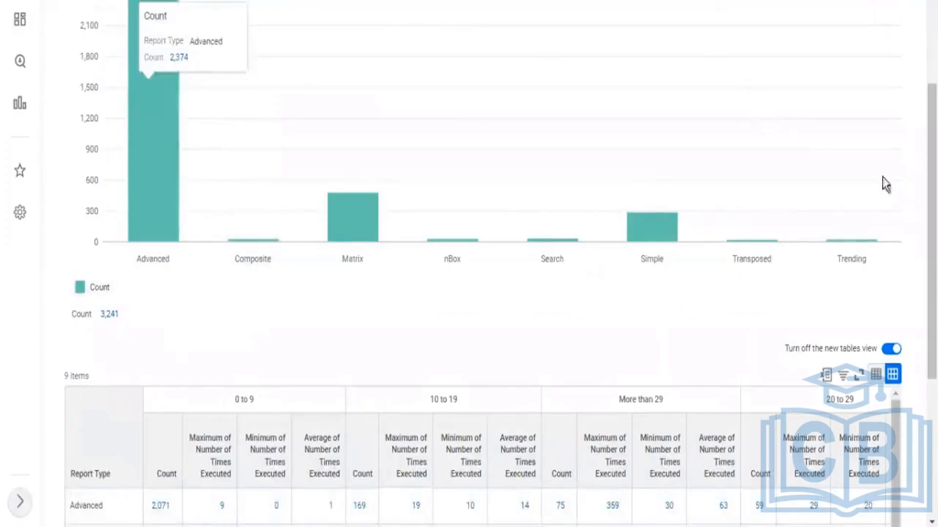
pyautogui.scroll(-2, 884, 184)
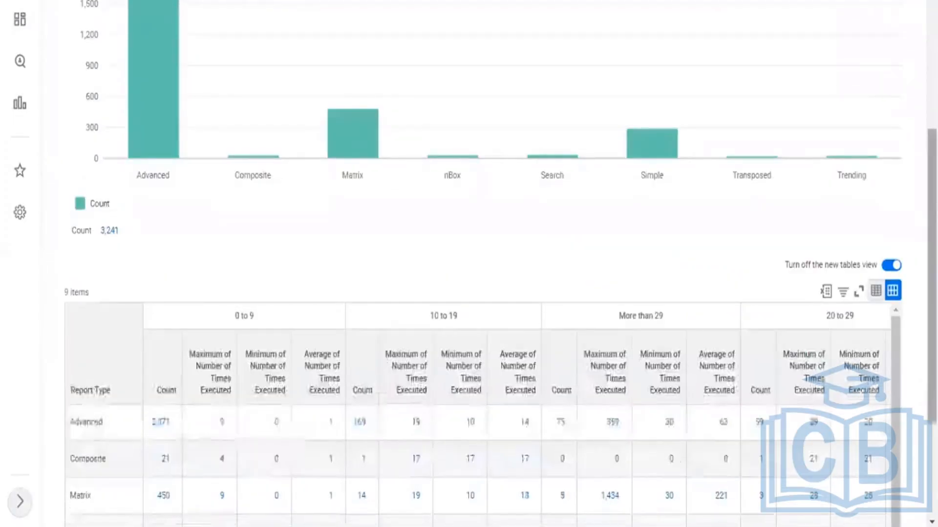
pyautogui.scroll(-3, 702, 490)
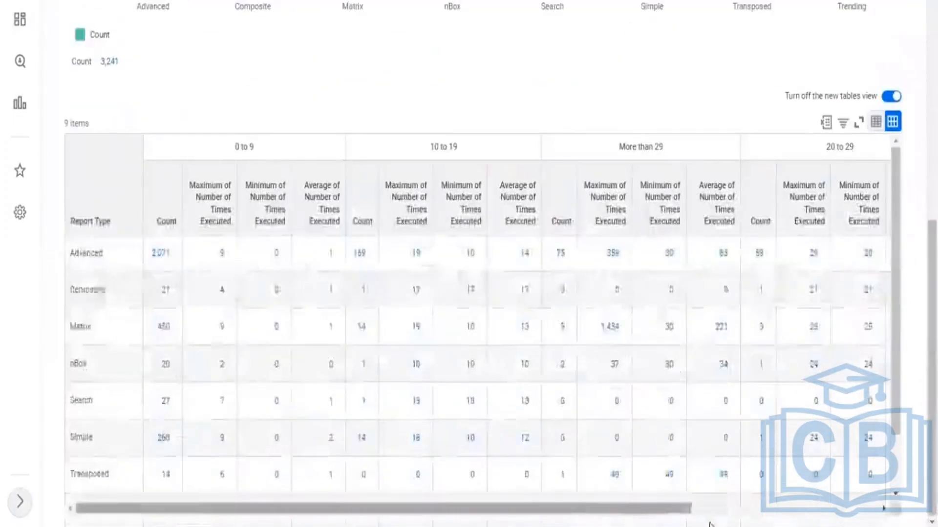
pyautogui.moveTo(592, 513); pyautogui.dragTo(780, 511)
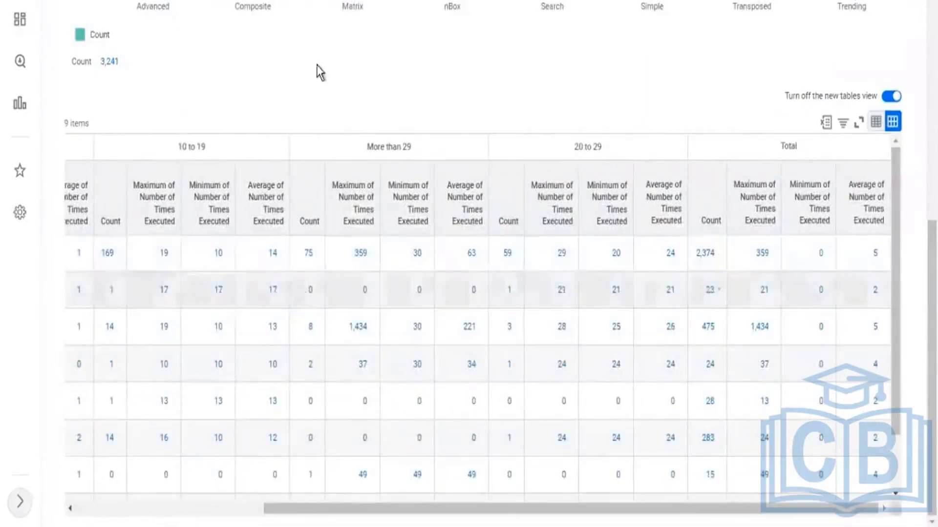
pyautogui.scroll(8, 324, 115)
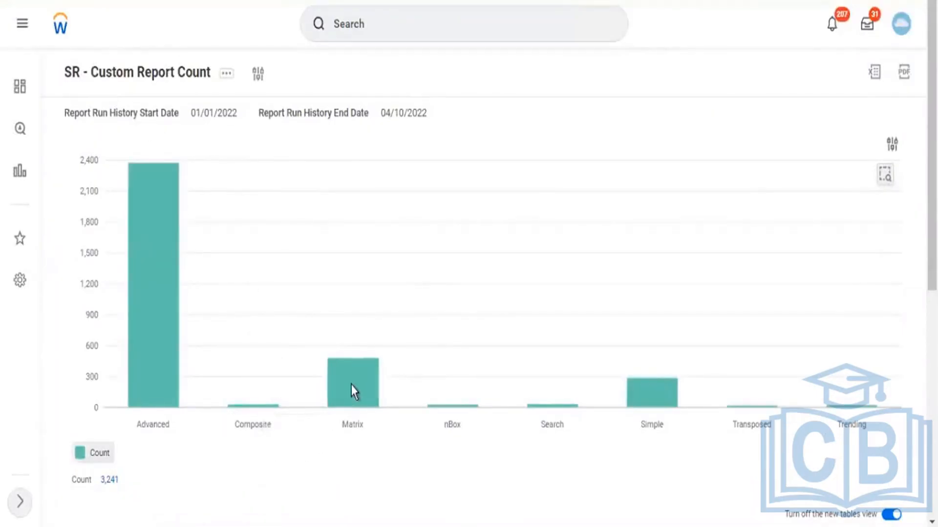
pyautogui.moveTo(347, 379)
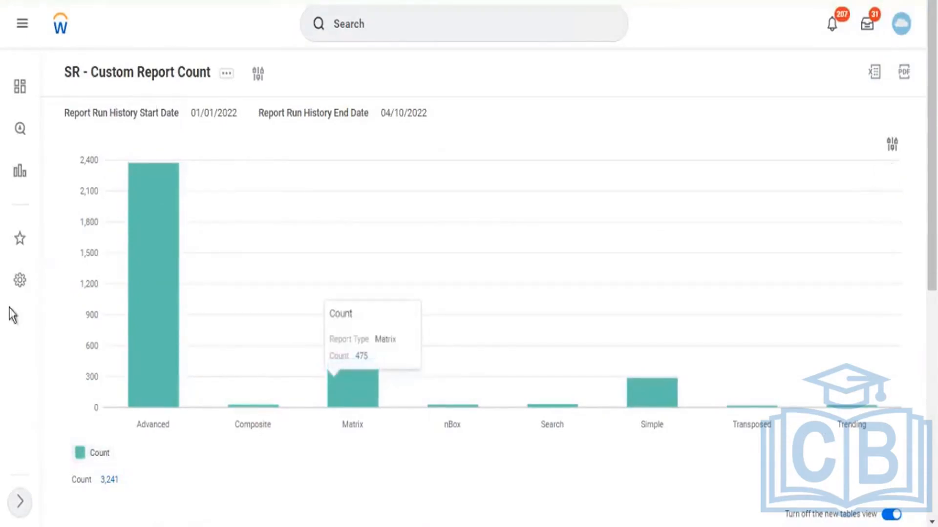
pyautogui.scroll(-5, 542, 139)
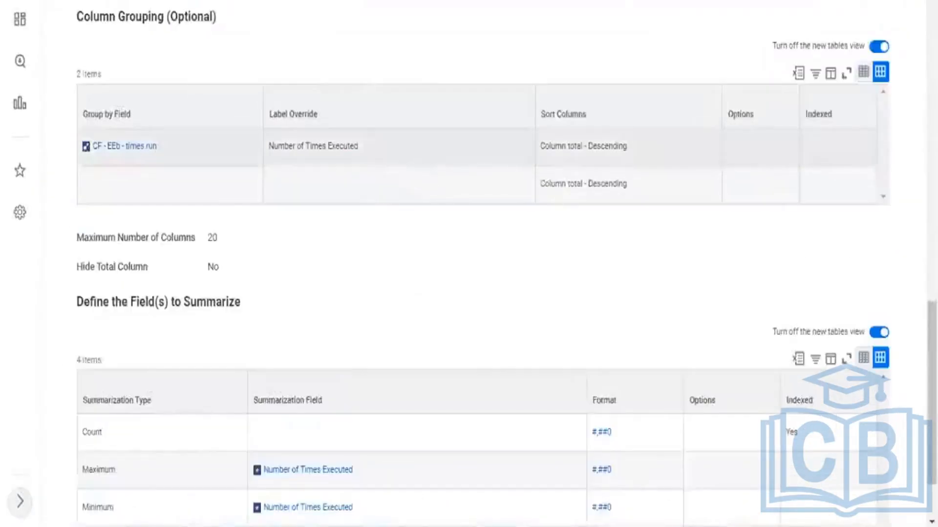
# - Check the Count, Maximum, Minimum and Average entries among the summarization fields in the report definition
pyautogui.scroll(-2, 130, 349)
pyautogui.click(95, 344)
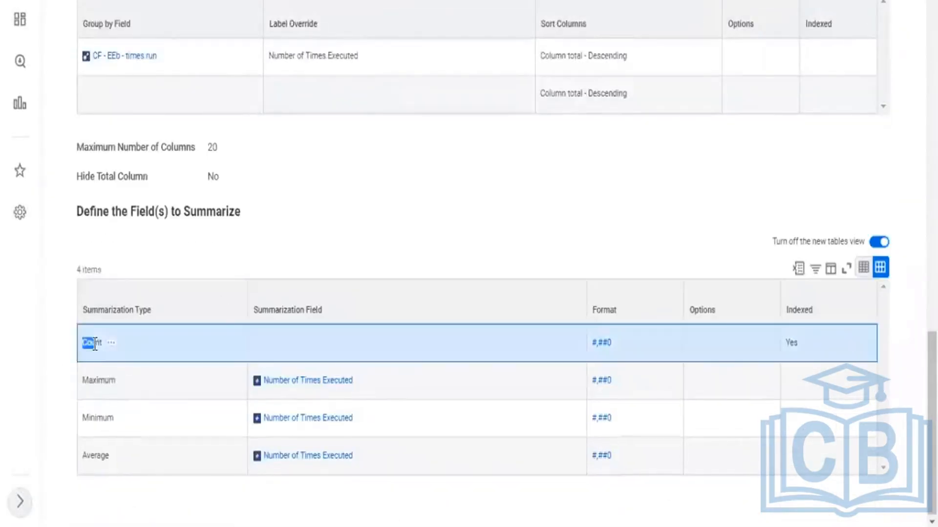
pyautogui.moveTo(94, 380); pyautogui.dragTo(98, 454)
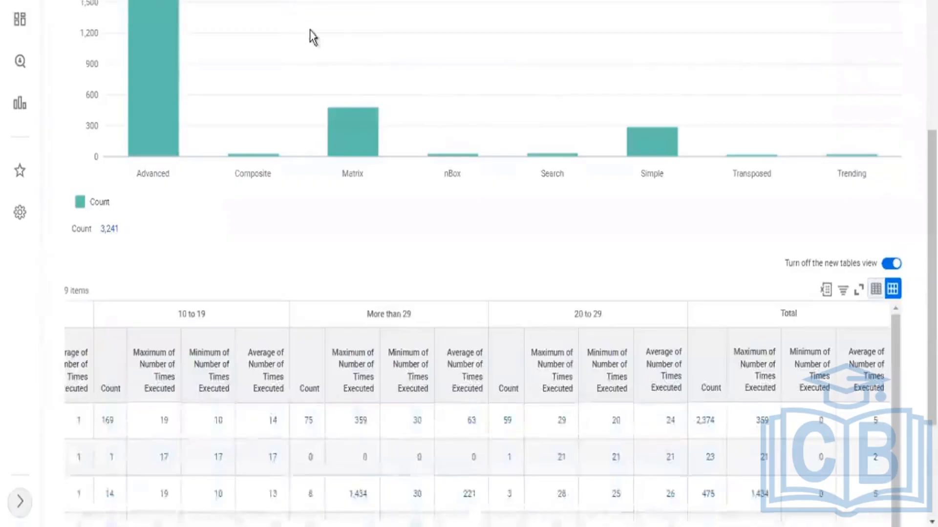
# - Open the SR - Custom Report Count report for editing and expand the chart options in its output settings
pyautogui.scroll(5, 312, 37)
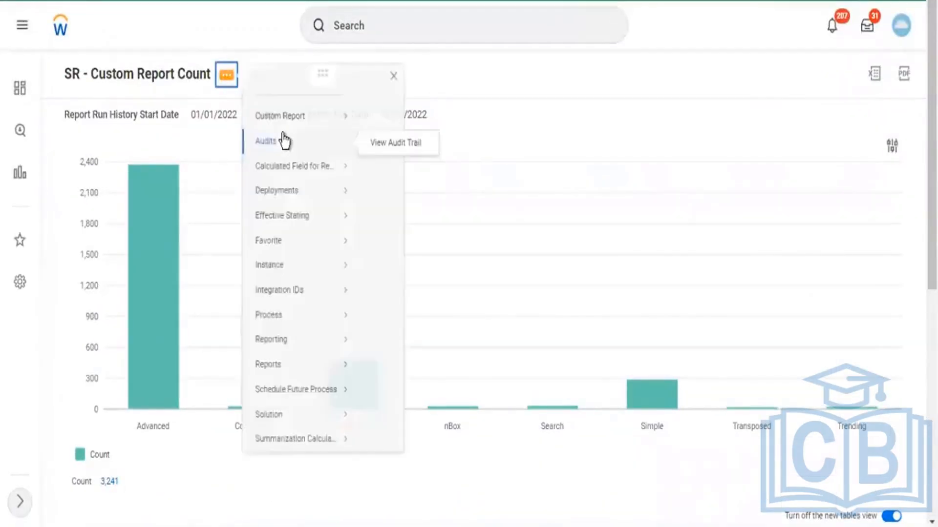
pyautogui.moveTo(307, 134)
pyautogui.click(226, 153)
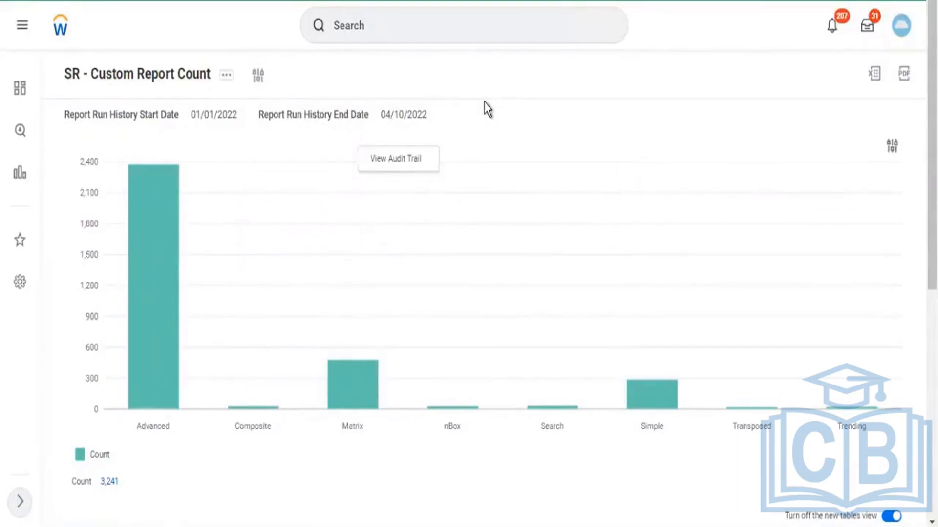
pyautogui.scroll(-5, 351, 224)
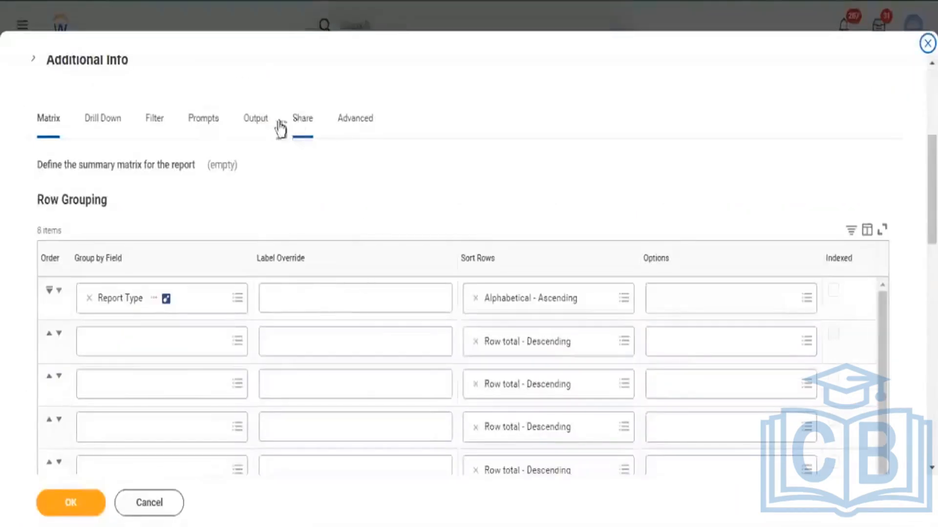
pyautogui.click(256, 121)
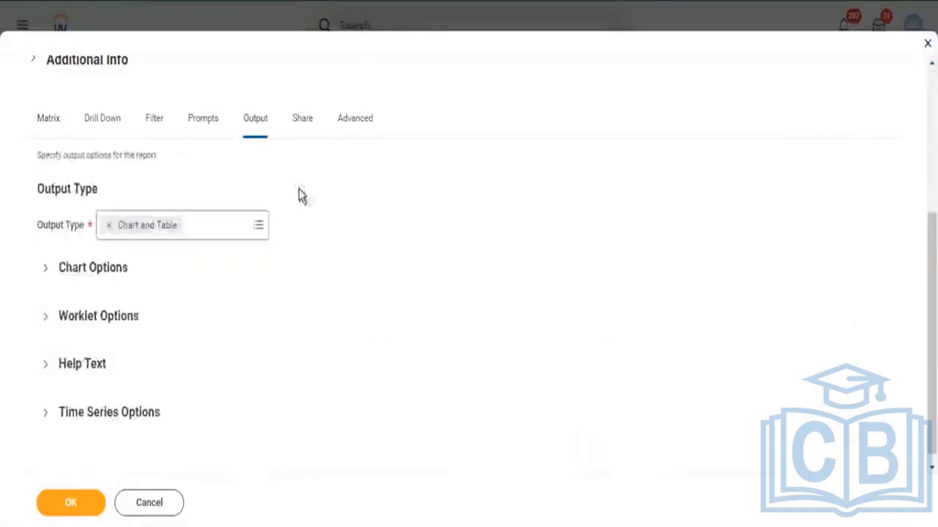
pyautogui.click(46, 268)
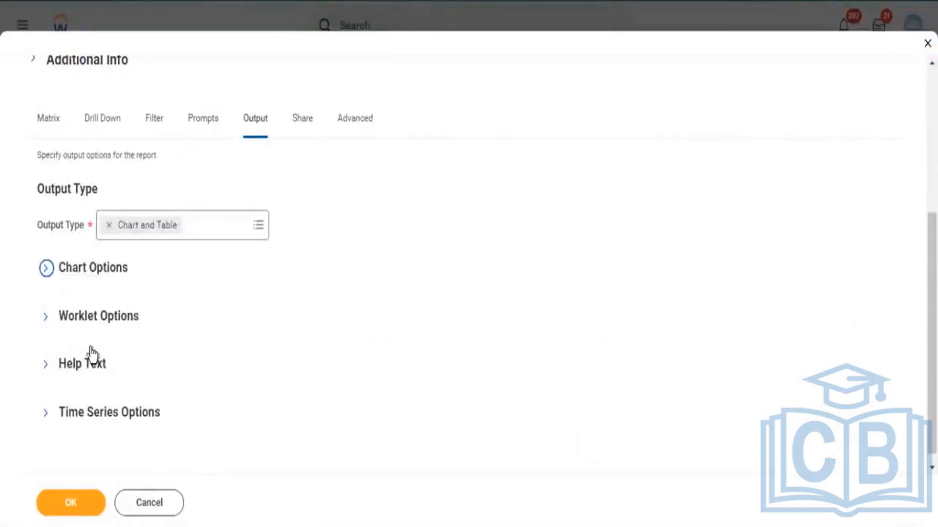
pyautogui.scroll(-2, 354, 342)
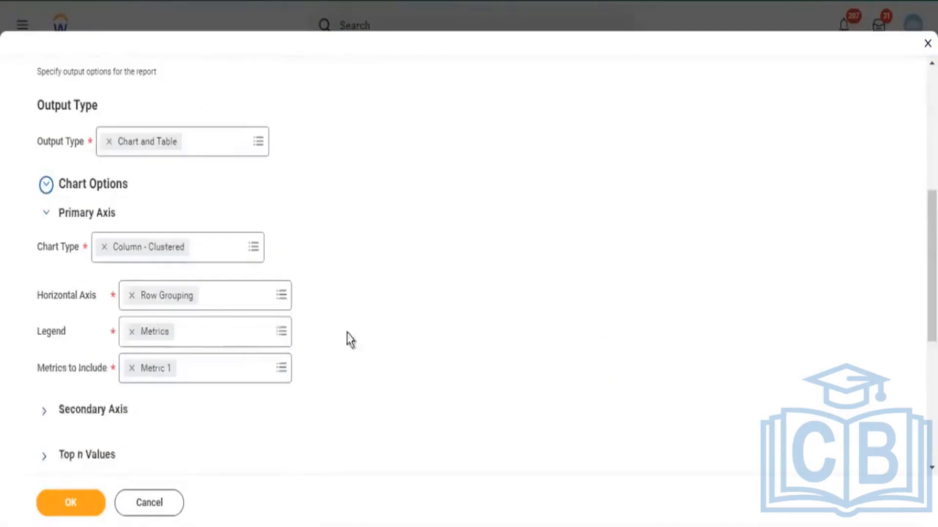
# - Add a secondary axis to the report's chart
pyautogui.click(44, 412)
pyautogui.scroll(-2, 394, 308)
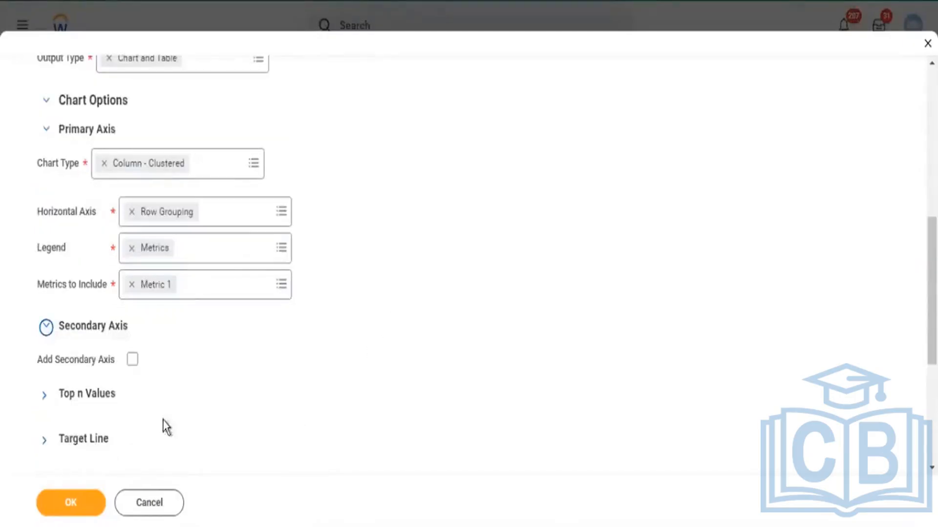
pyautogui.click(133, 361)
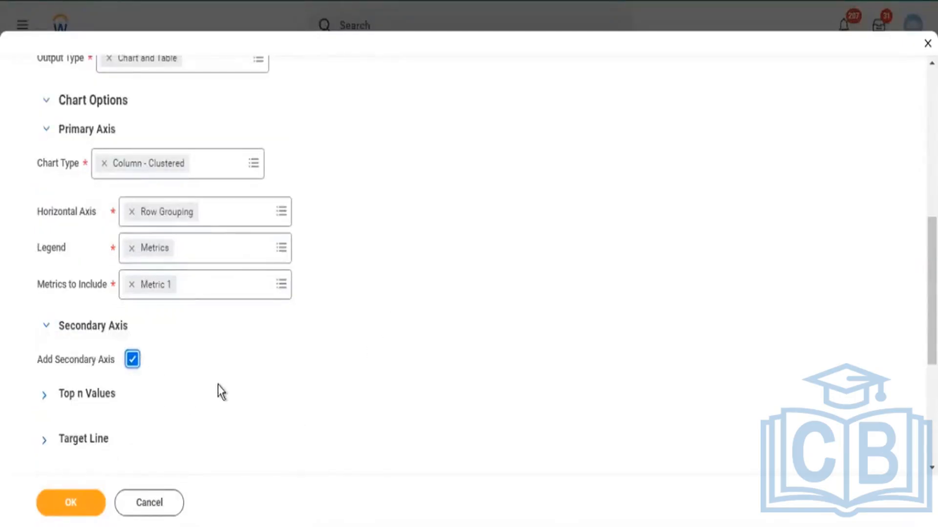
pyautogui.scroll(-4, 261, 376)
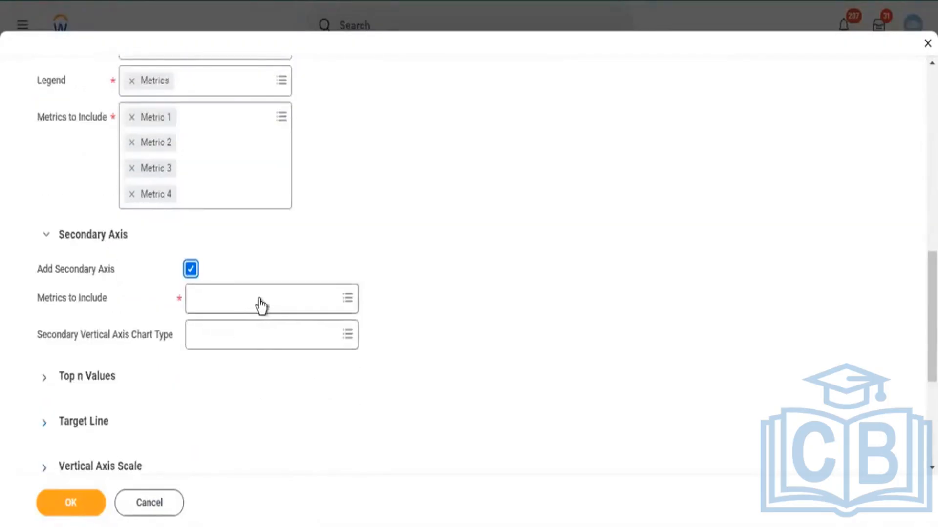
# - Remove Metric 2, Metric 3 and Metric 4 from the primary axis and include Metric 2 on the secondary axis
pyautogui.click(262, 303)
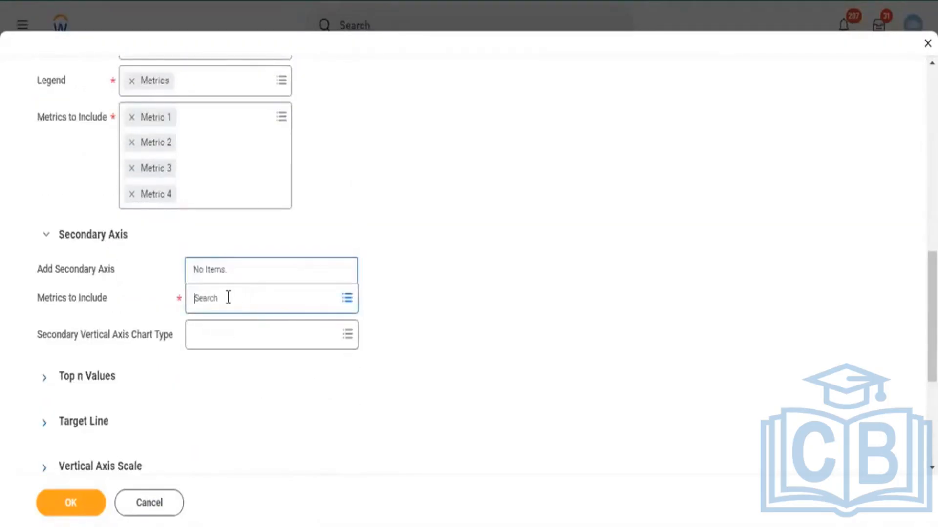
pyautogui.click(131, 142)
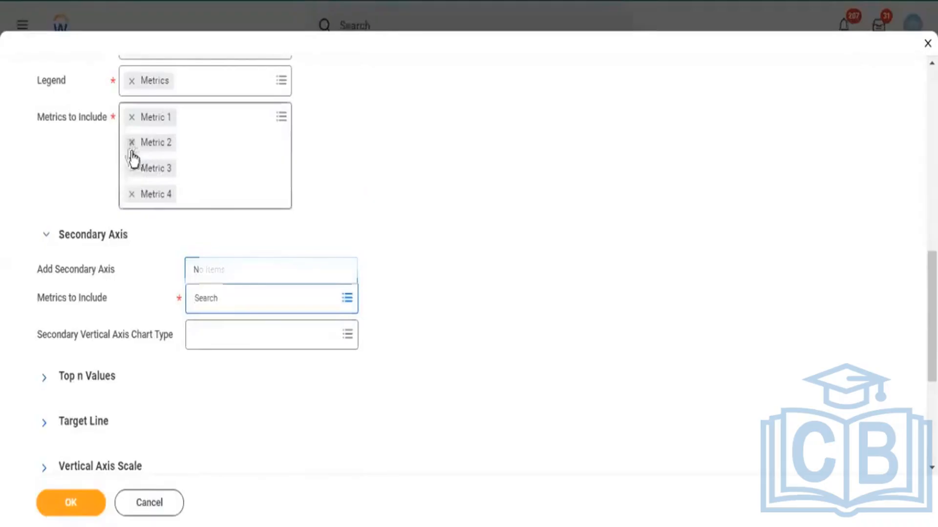
pyautogui.click(131, 168)
pyautogui.click(131, 144)
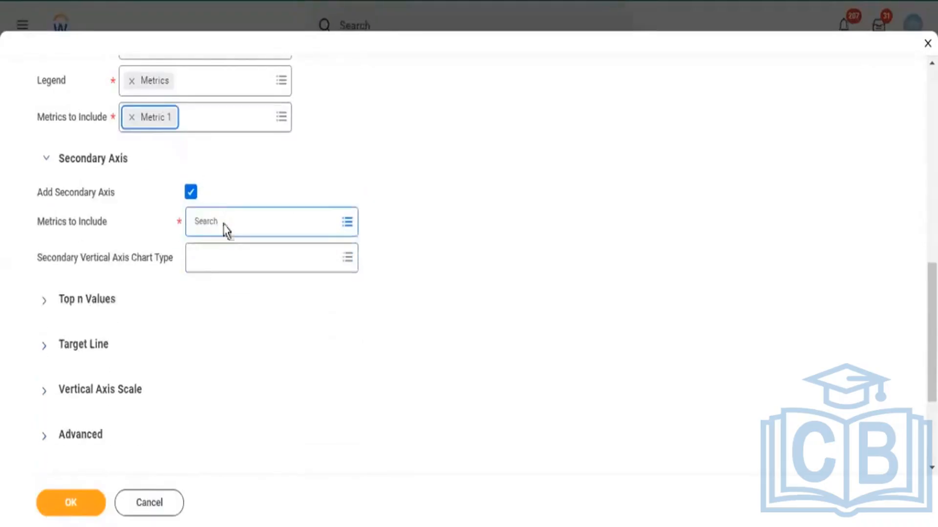
pyautogui.click(227, 224)
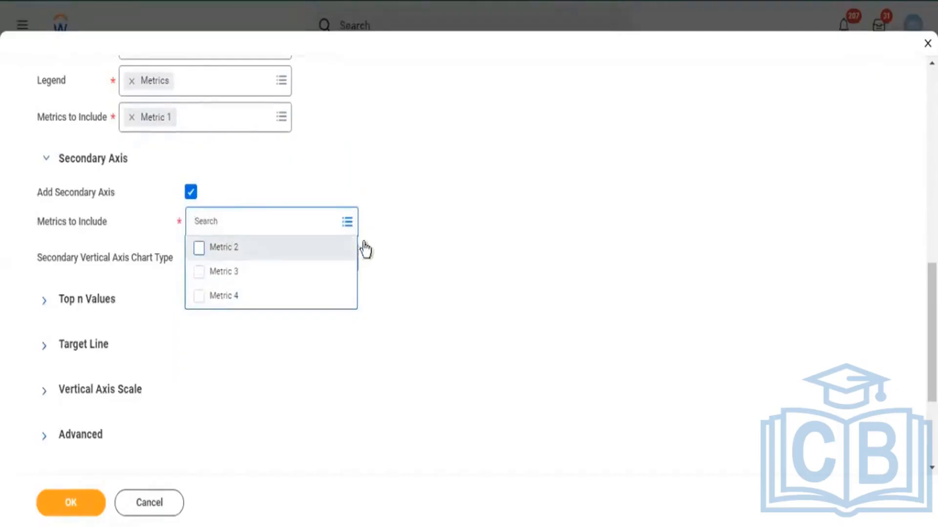
pyautogui.press('Return')
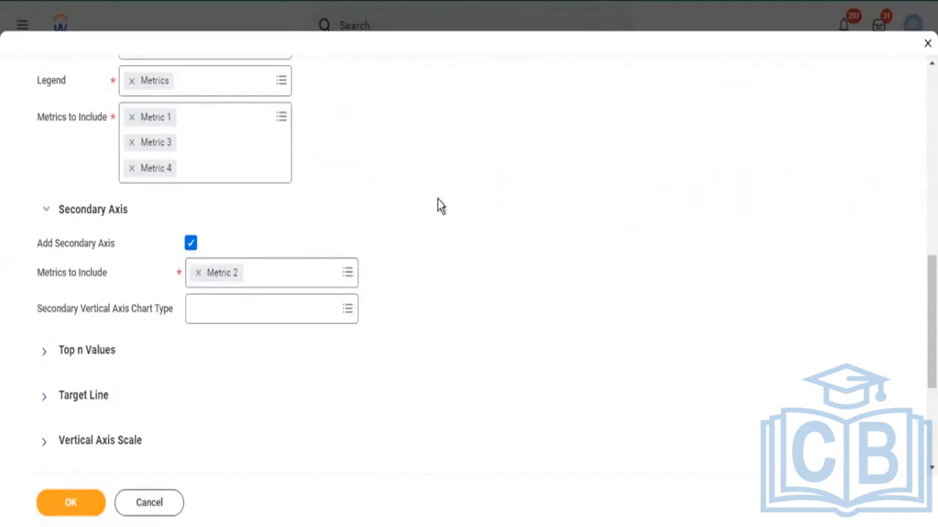
# - Set the secondary vertical axis chart type to Line and save the report
pyautogui.click(232, 312)
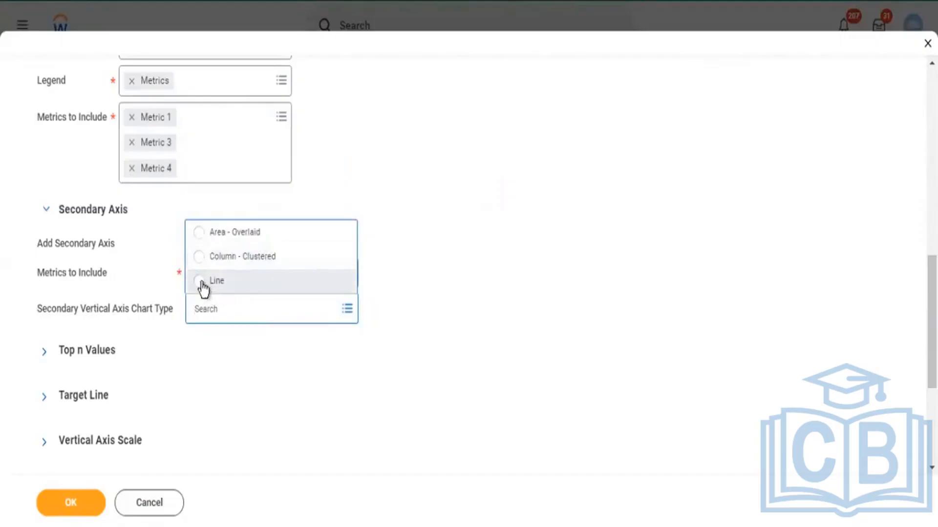
pyautogui.click(202, 282)
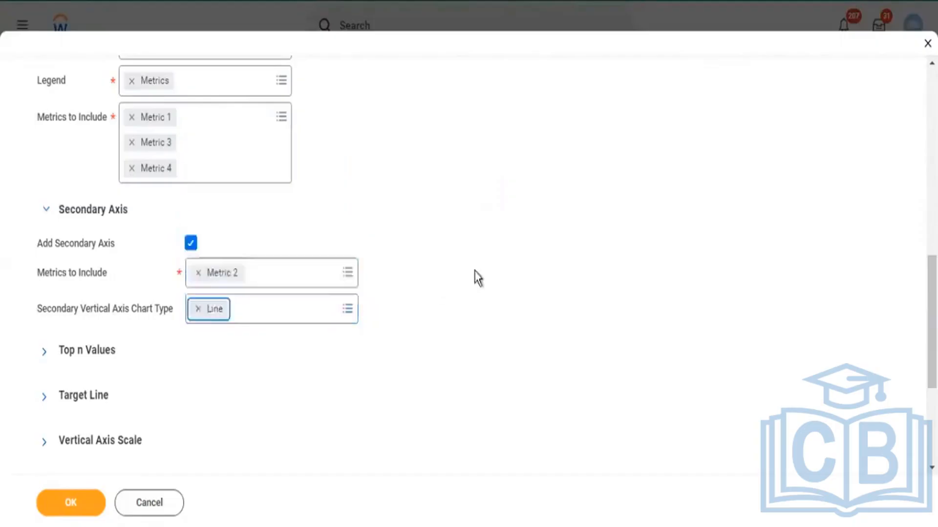
pyautogui.click(69, 503)
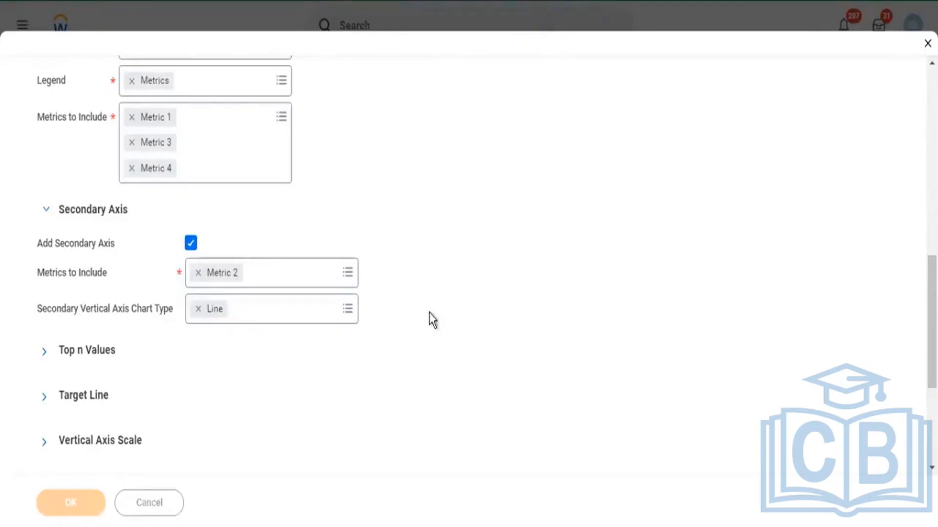
pyautogui.click(93, 504)
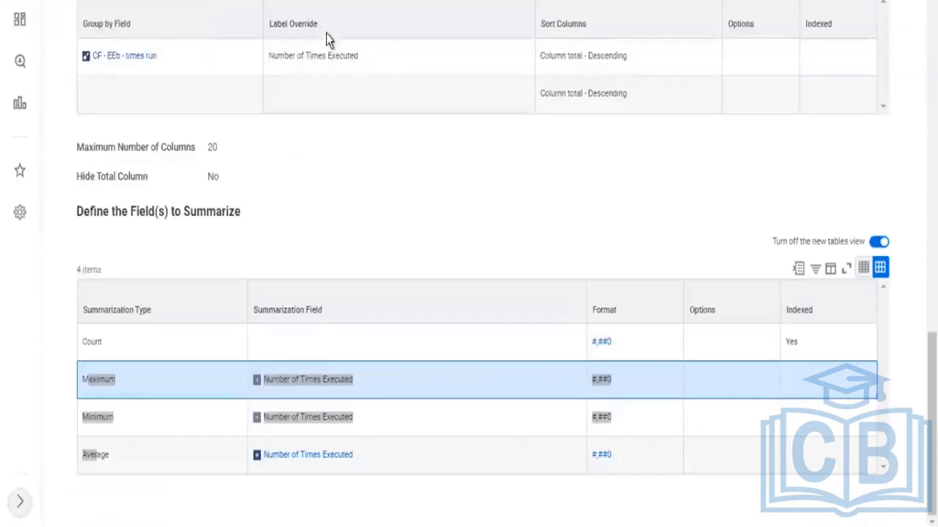
# - Run the report with run history start date 01/01/2022 and end date 04/10/2022
pyautogui.scroll(15, 253, 39)
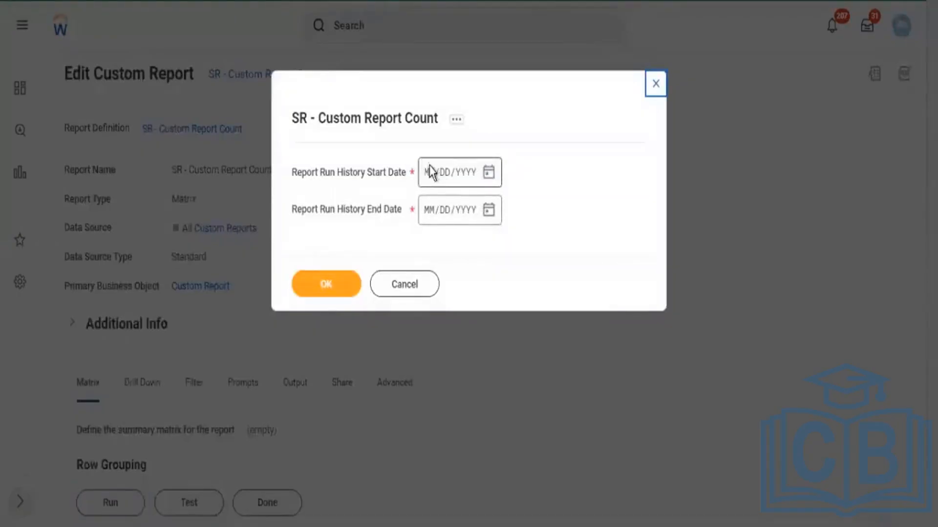
pyautogui.click(430, 176)
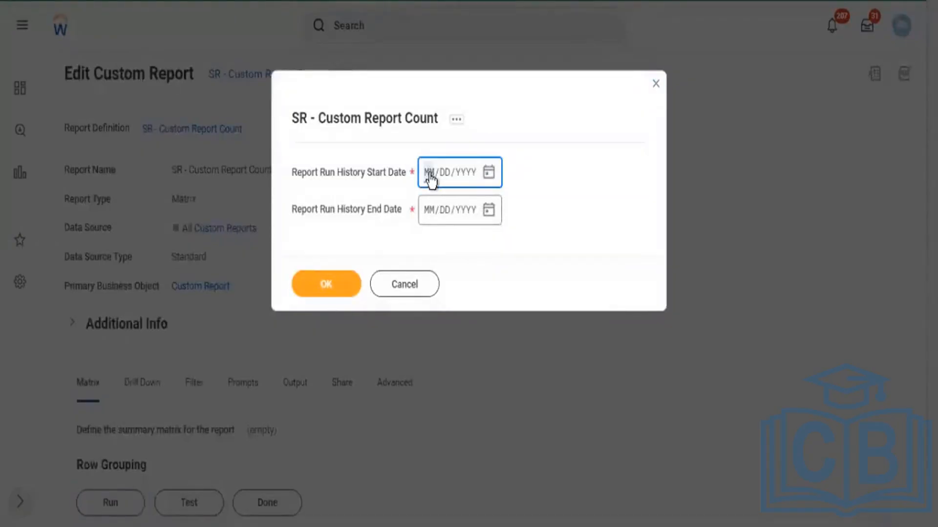
pyautogui.write('01012022')
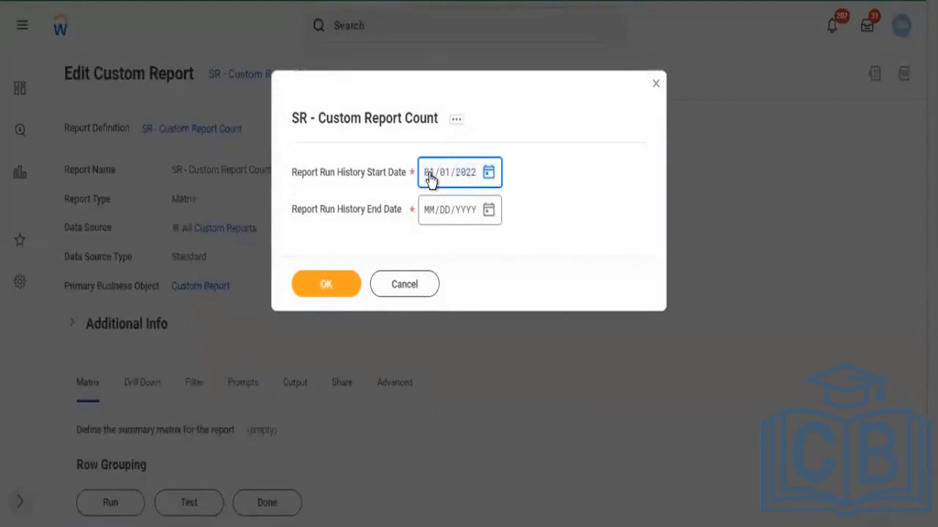
pyautogui.click(491, 213)
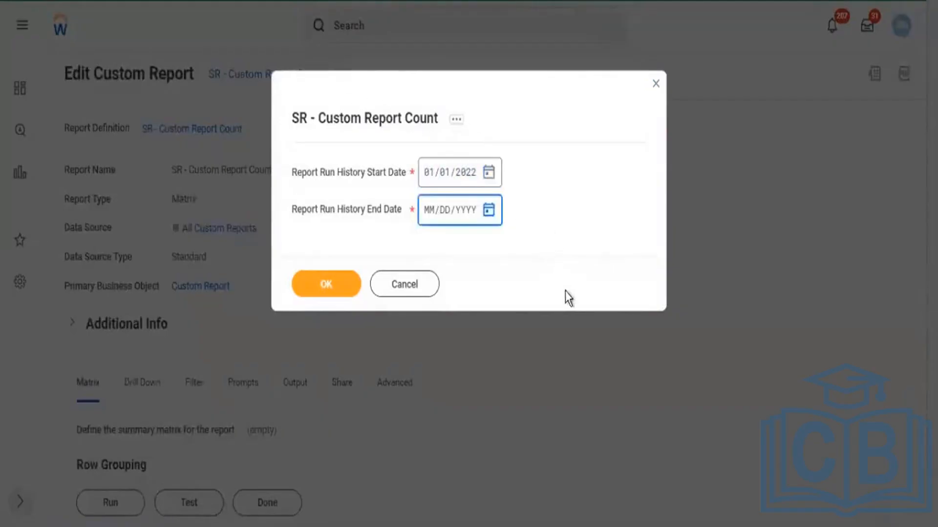
pyautogui.click(524, 318)
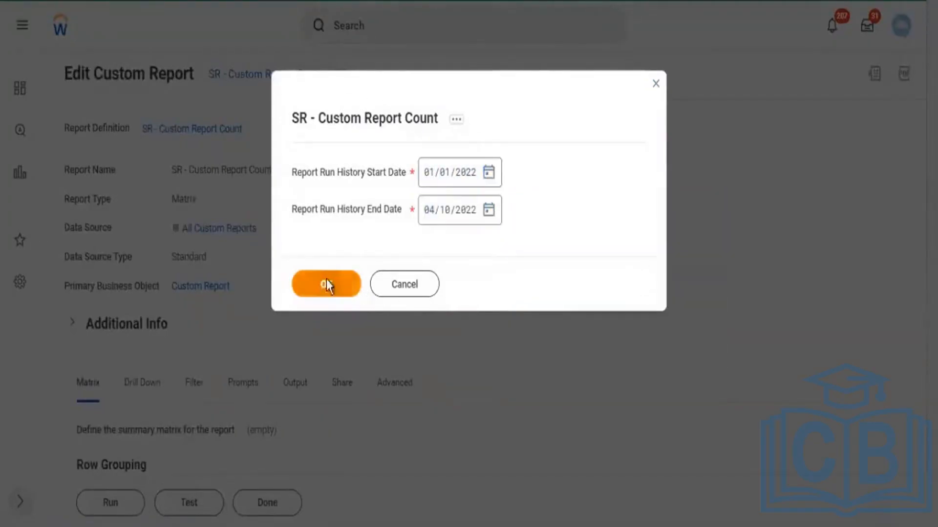
pyautogui.click(327, 281)
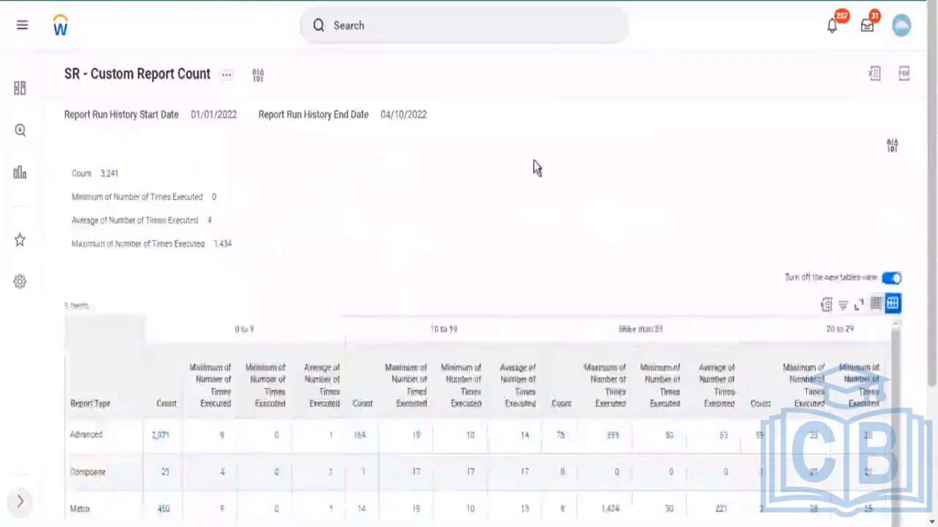
# - Examine the resulting chart's columns and line against the chart type and metrics in the report definition's output settings
pyautogui.scroll(-6, 525, 143)
pyautogui.scroll(5, 545, 185)
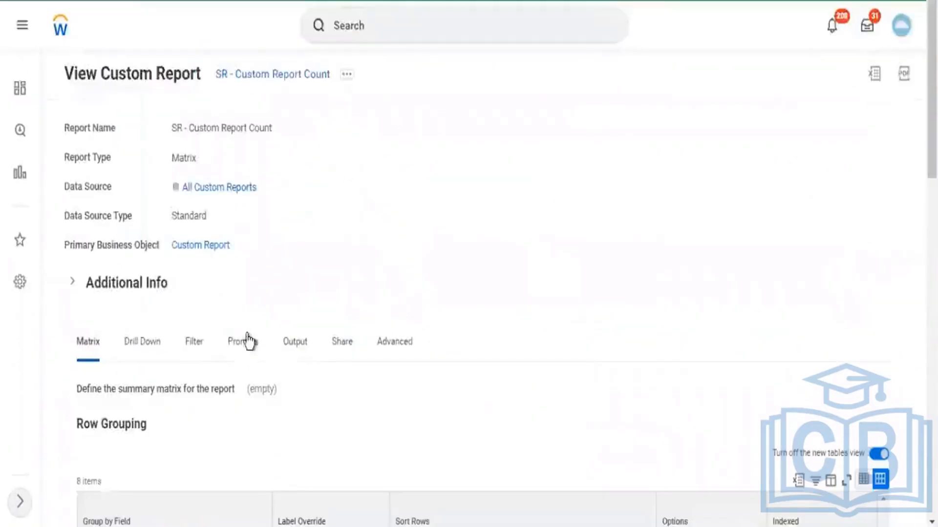
pyautogui.click(302, 355)
pyautogui.scroll(-2, 365, 328)
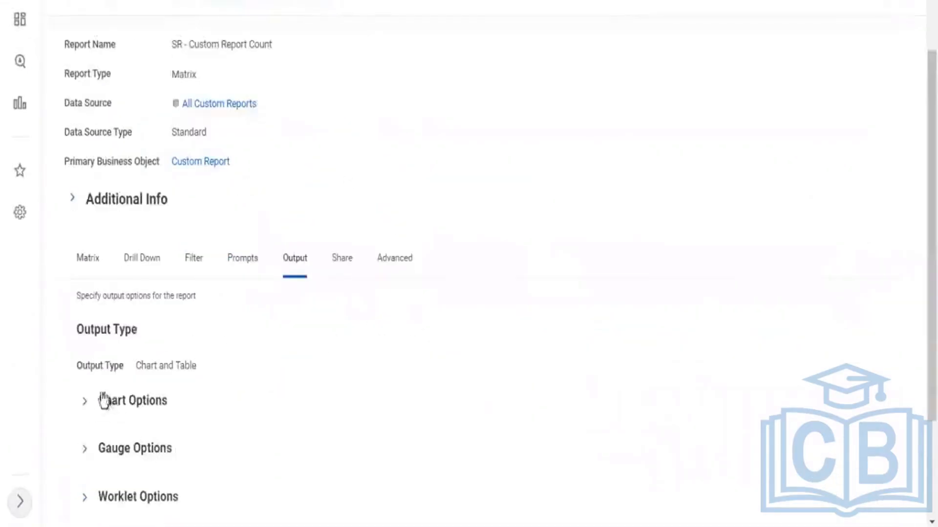
pyautogui.click(86, 401)
pyautogui.scroll(-2, 313, 406)
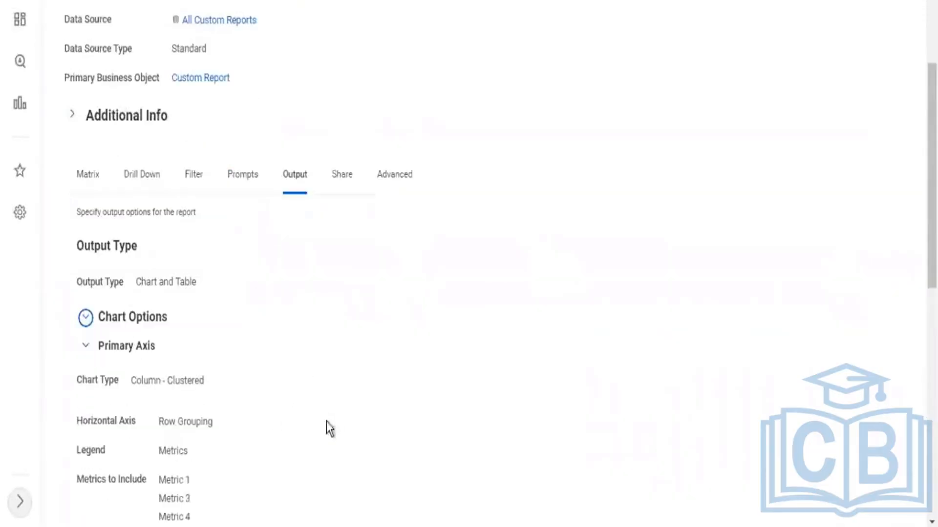
pyautogui.moveTo(143, 384); pyautogui.dragTo(178, 385)
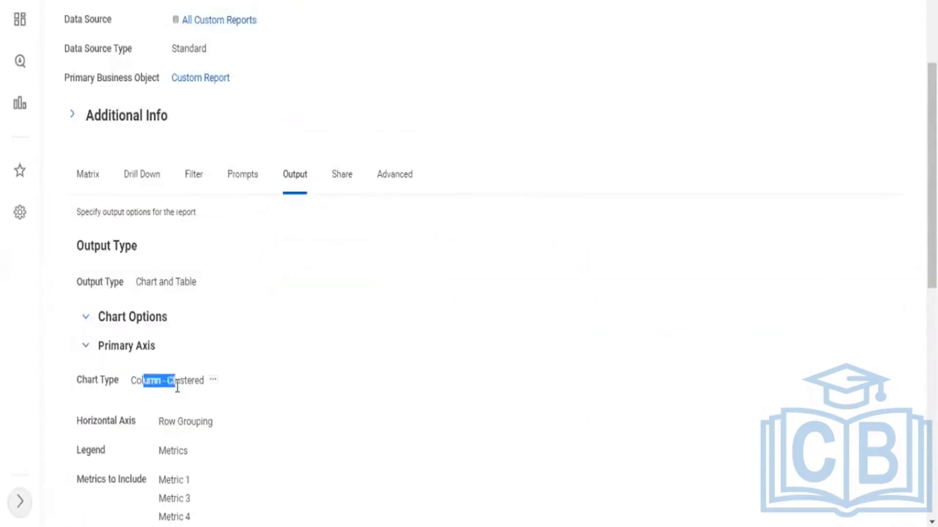
pyautogui.scroll(-4, 282, 379)
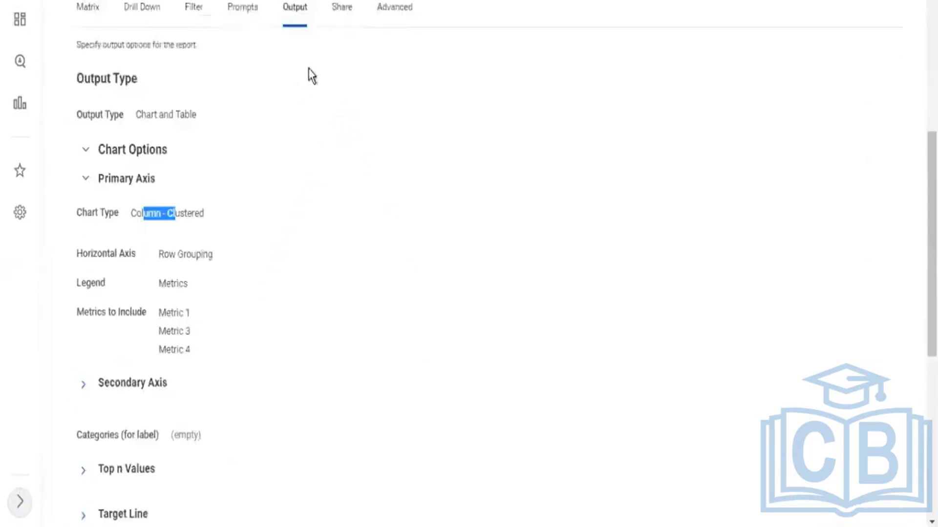
pyautogui.scroll(2, 310, 75)
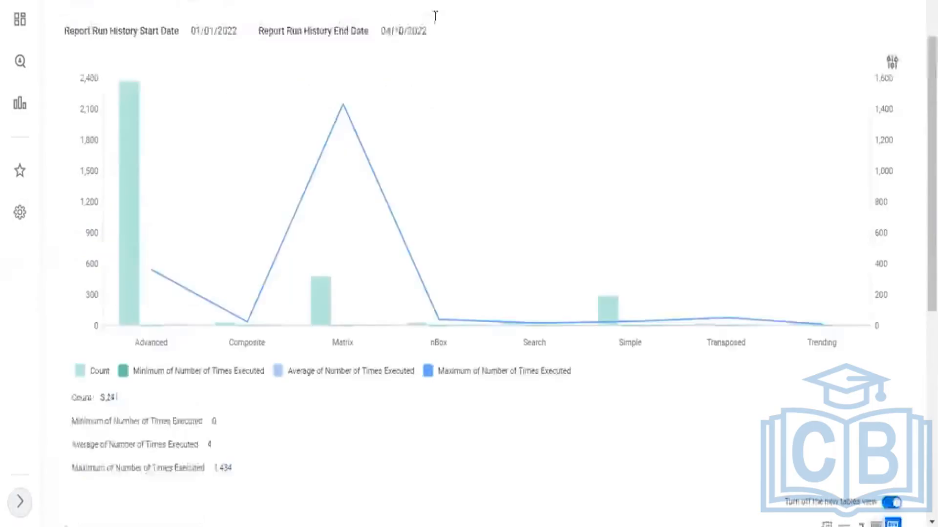
pyautogui.scroll(2, 434, 15)
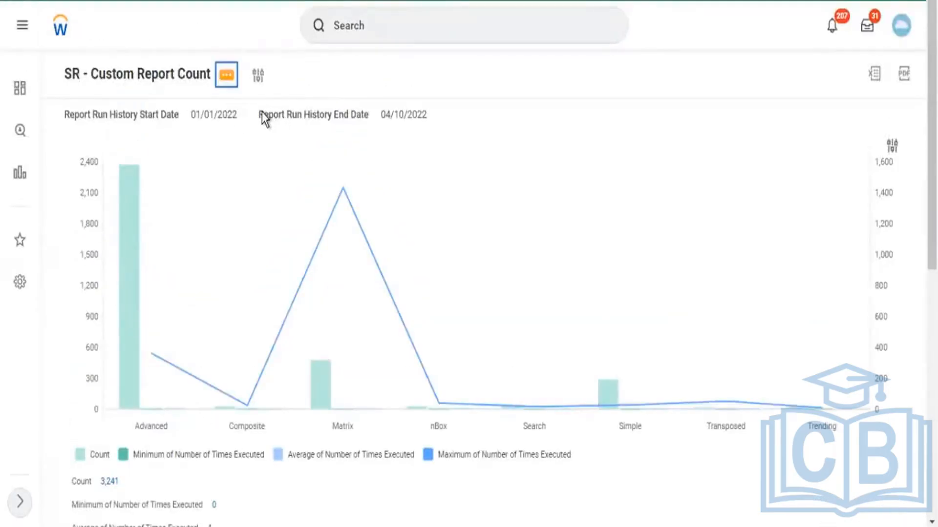
# - Edit the report's output chart options to remove Metric 3 and Metric 4 from the primary axis, and save the report
pyautogui.press('Return')
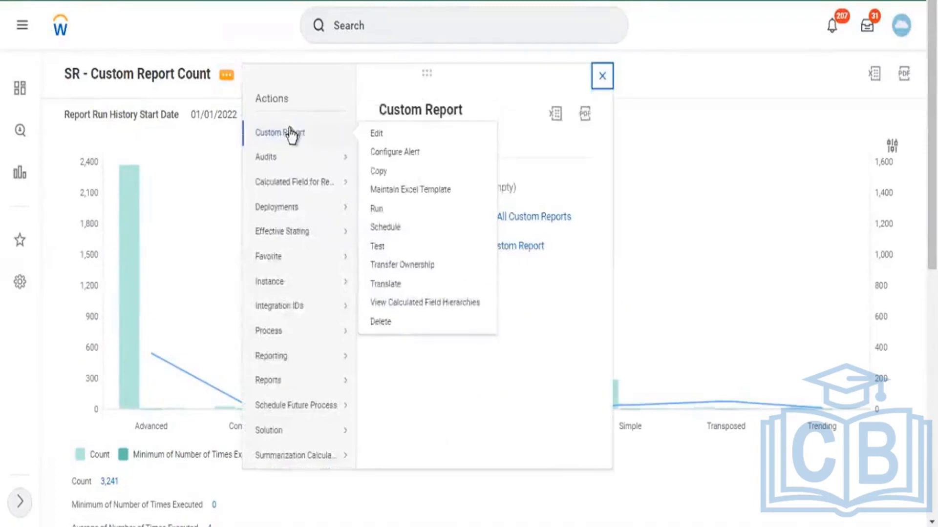
pyautogui.click(602, 76)
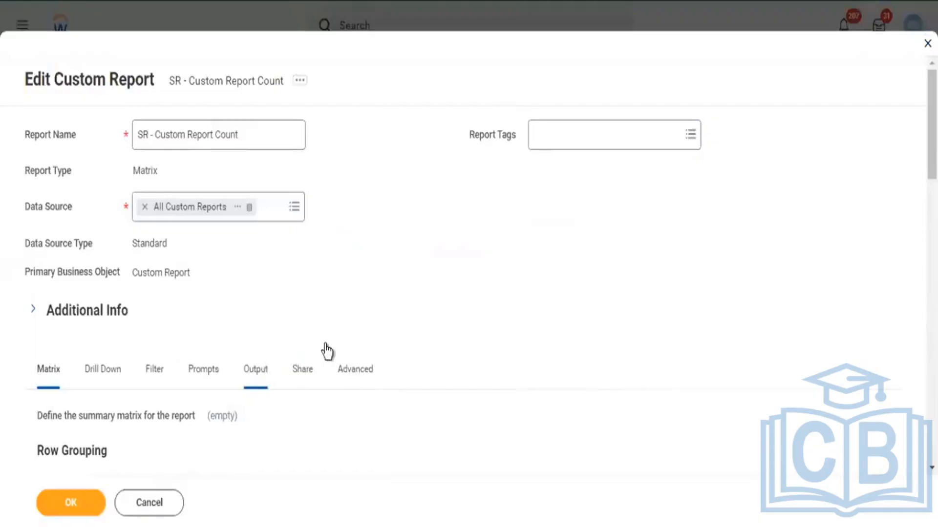
pyautogui.scroll(-3, 357, 315)
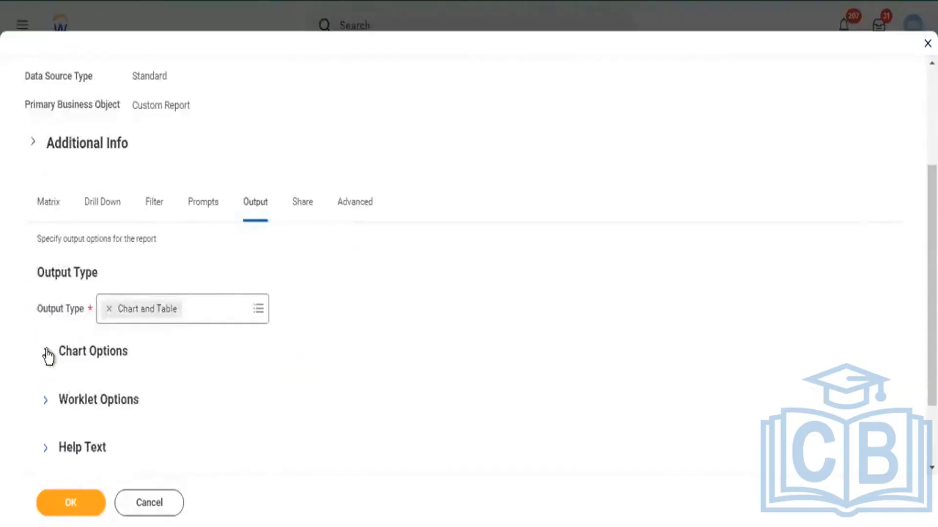
pyautogui.scroll(-3, 310, 325)
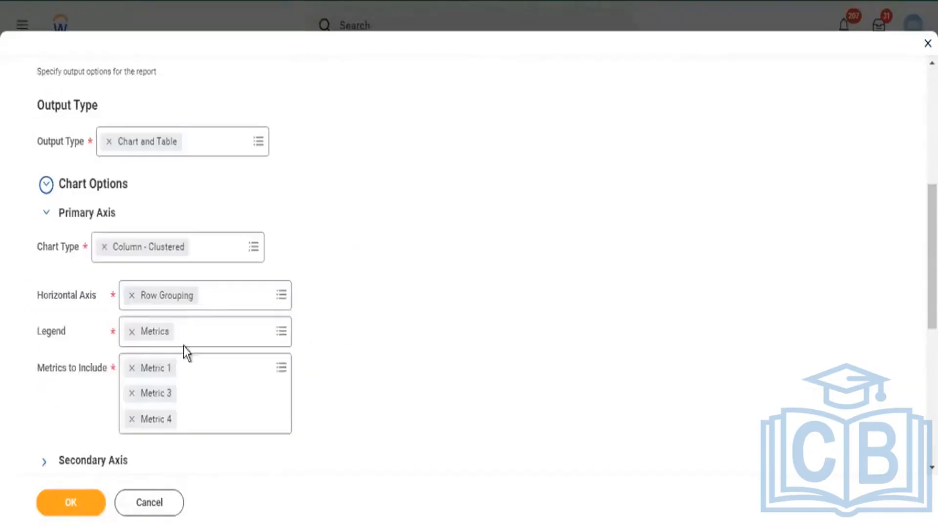
pyautogui.click(132, 419)
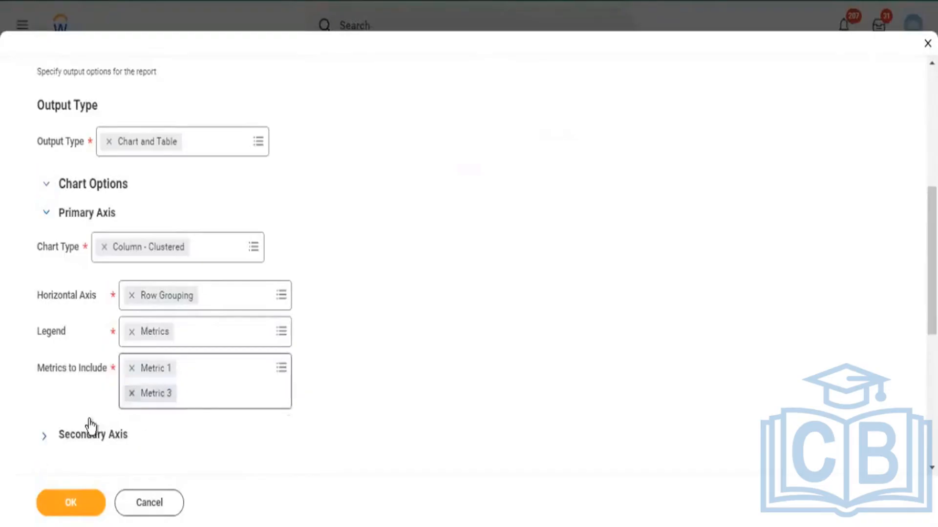
pyautogui.press('BackSpace')
pyautogui.click(47, 418)
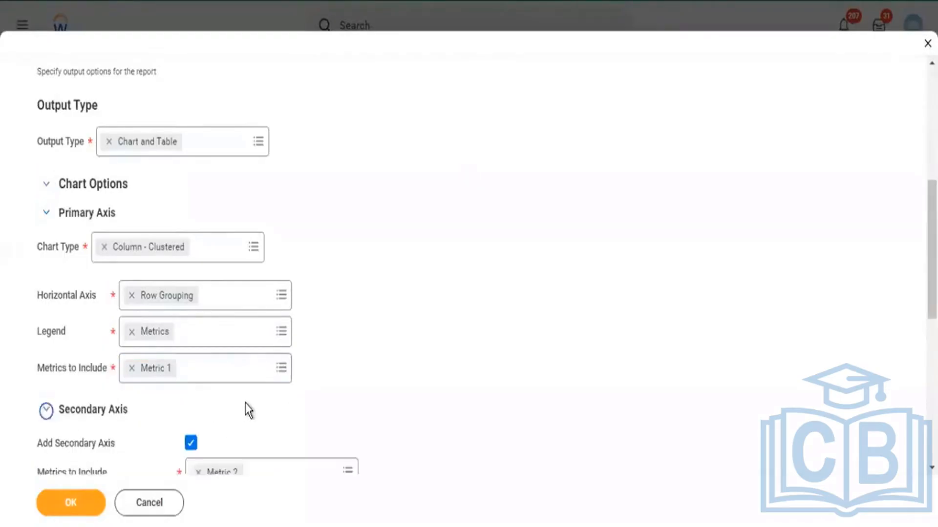
pyautogui.scroll(-3, 254, 410)
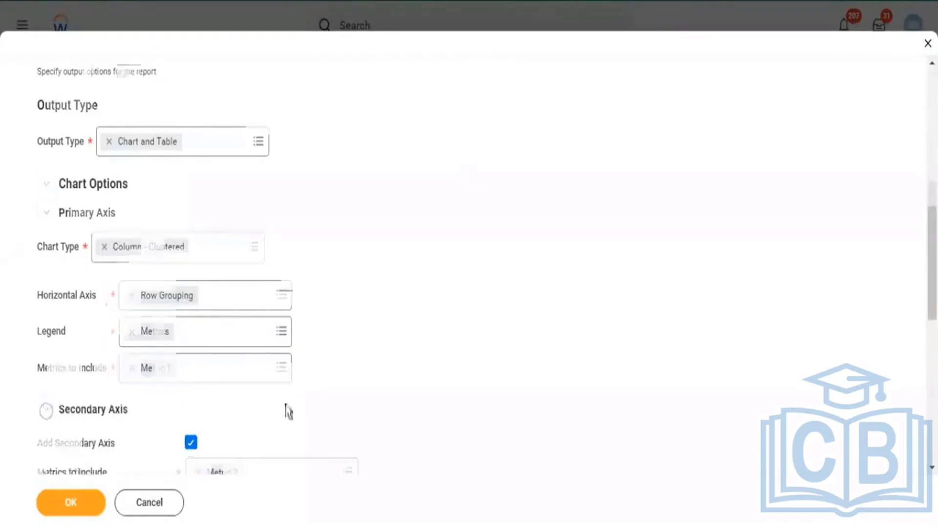
pyautogui.click(73, 503)
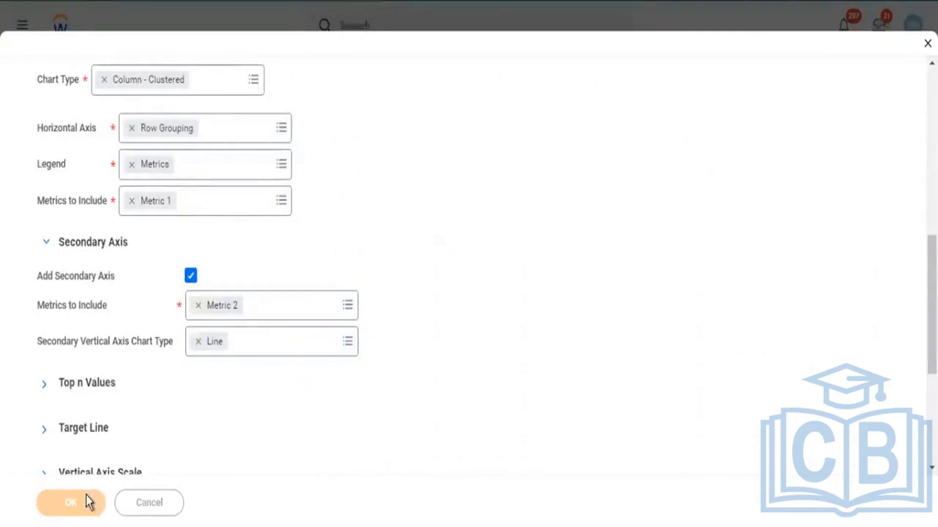
# - Run the saved report for run history from 01/01/2022 to 04/10/2022
pyautogui.click(75, 508)
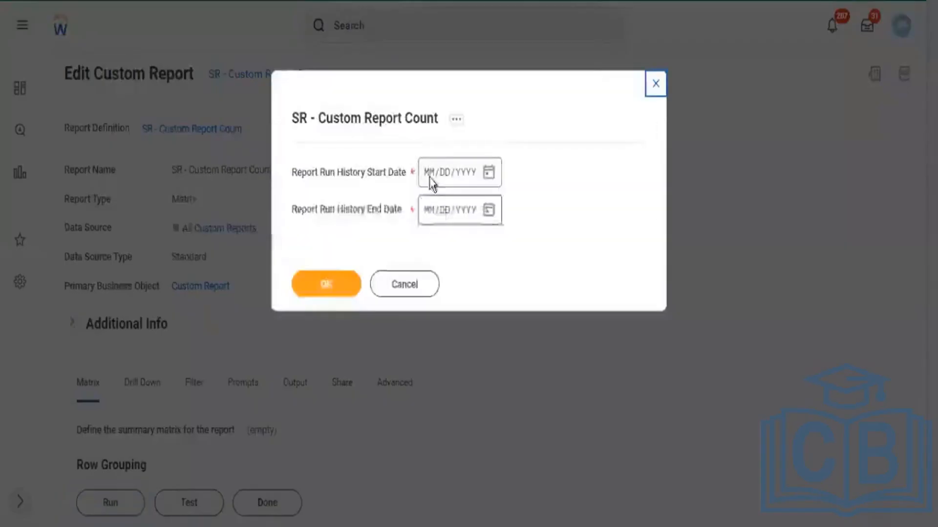
pyautogui.click(430, 178)
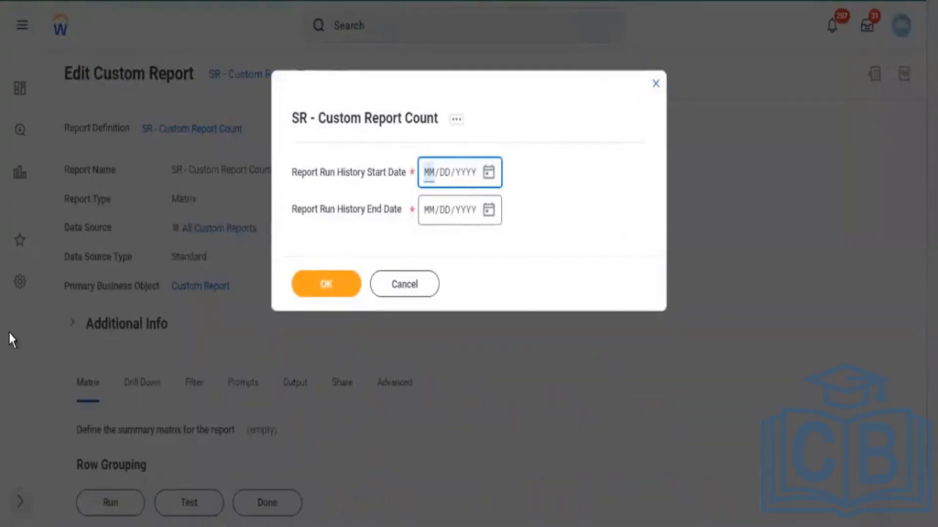
pyautogui.write('01012')
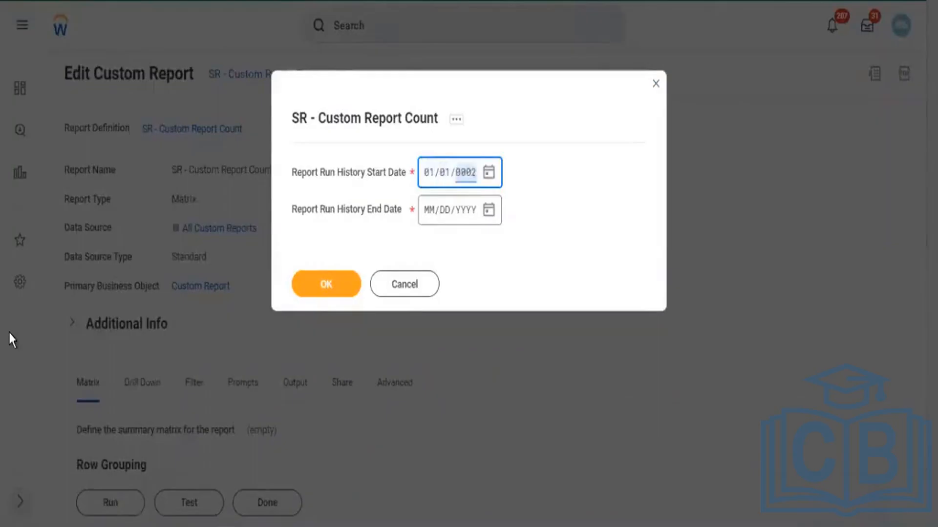
pyautogui.click(488, 212)
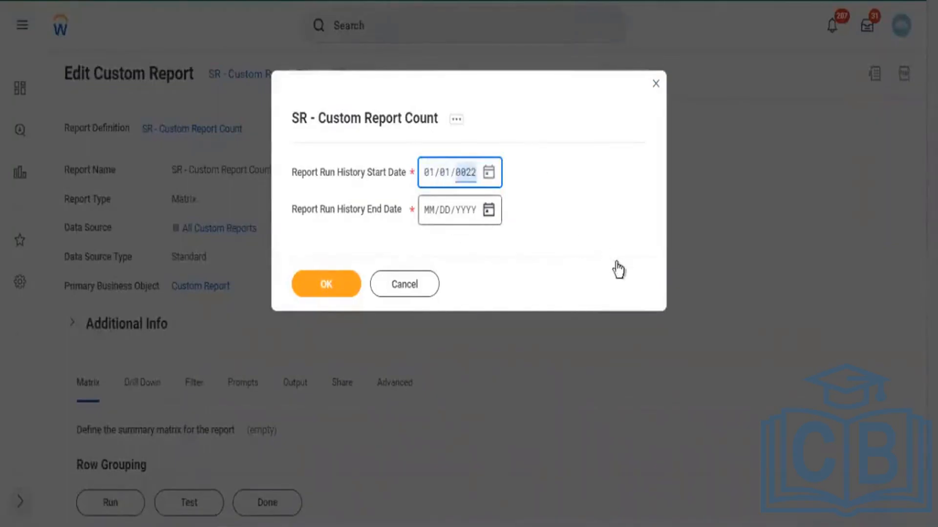
pyautogui.click(523, 318)
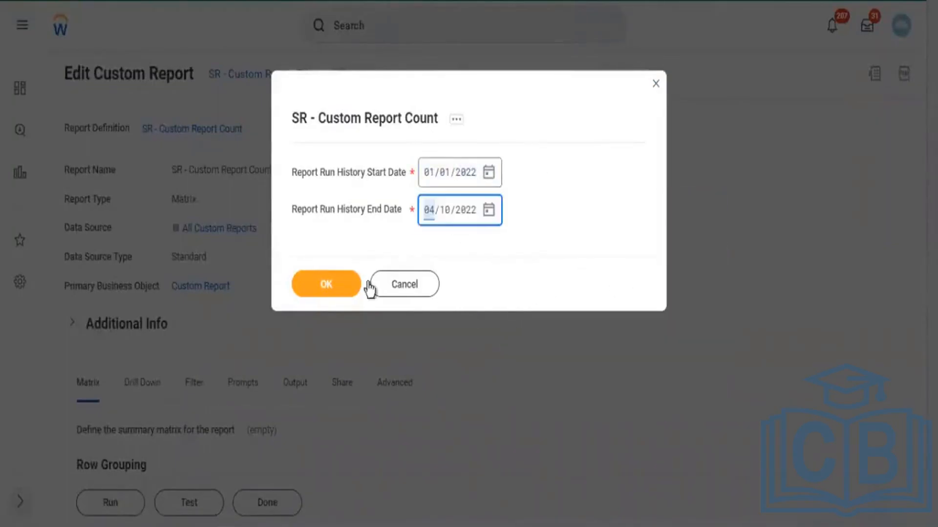
pyautogui.click(336, 288)
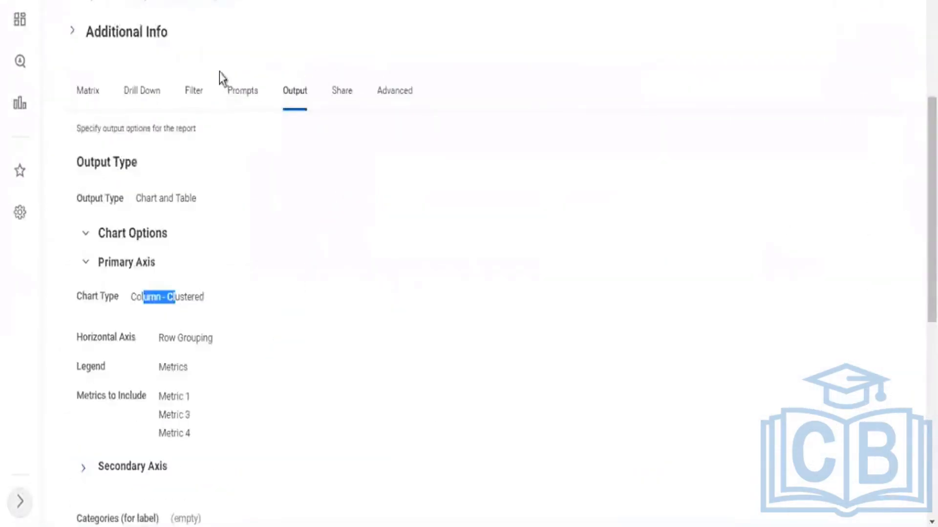
# - Reload the report definition's output settings and compare the primary axis chart type, horizontal axis and metric with the chart's columns
pyautogui.scroll(5, 291, 50)
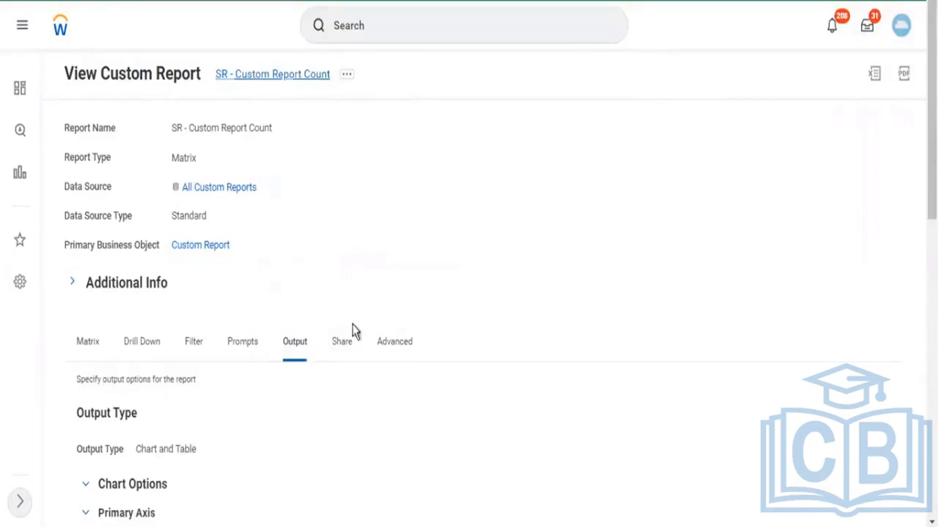
pyautogui.click(292, 341)
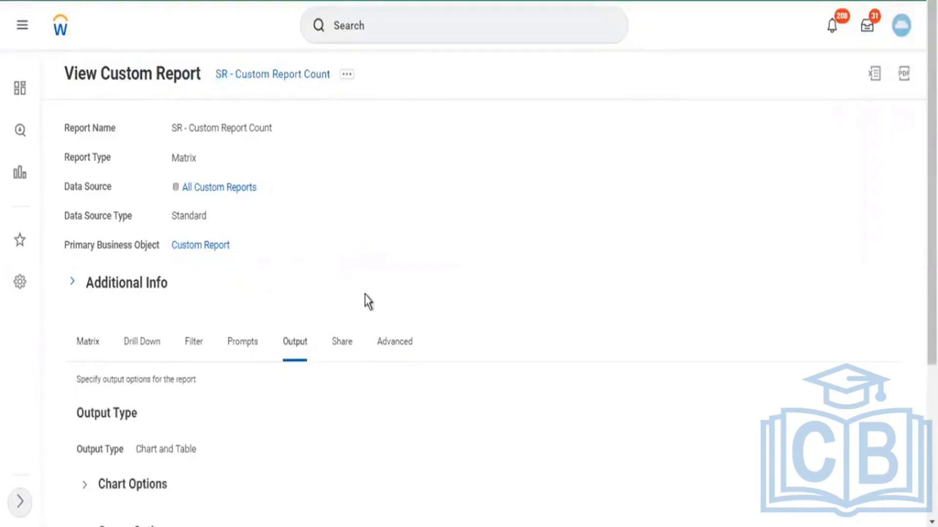
pyautogui.scroll(-3, 369, 302)
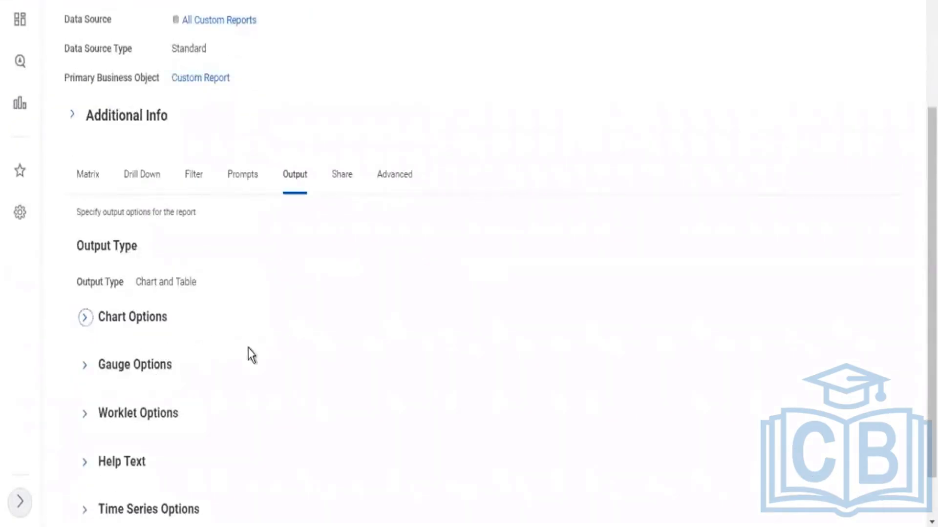
pyautogui.scroll(-3, 155, 276)
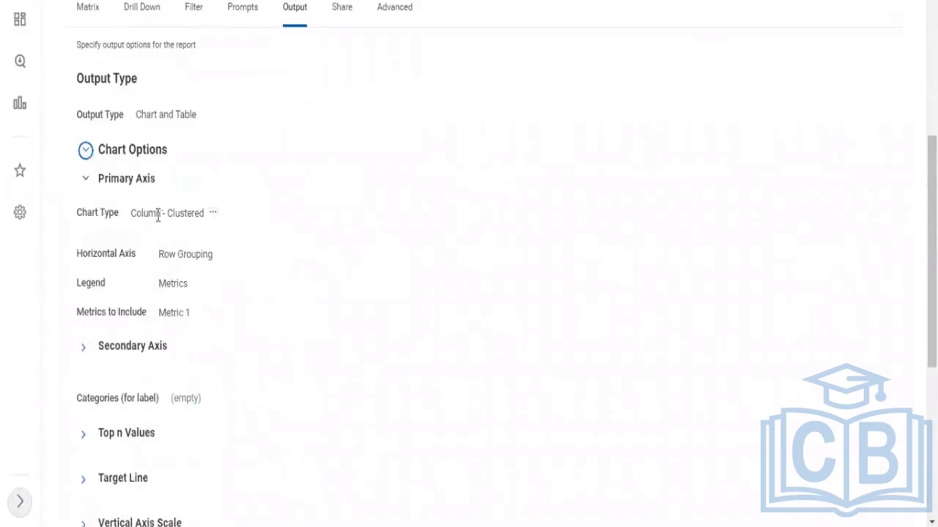
pyautogui.moveTo(144, 214); pyautogui.dragTo(170, 213)
pyautogui.moveTo(184, 254); pyautogui.dragTo(164, 254)
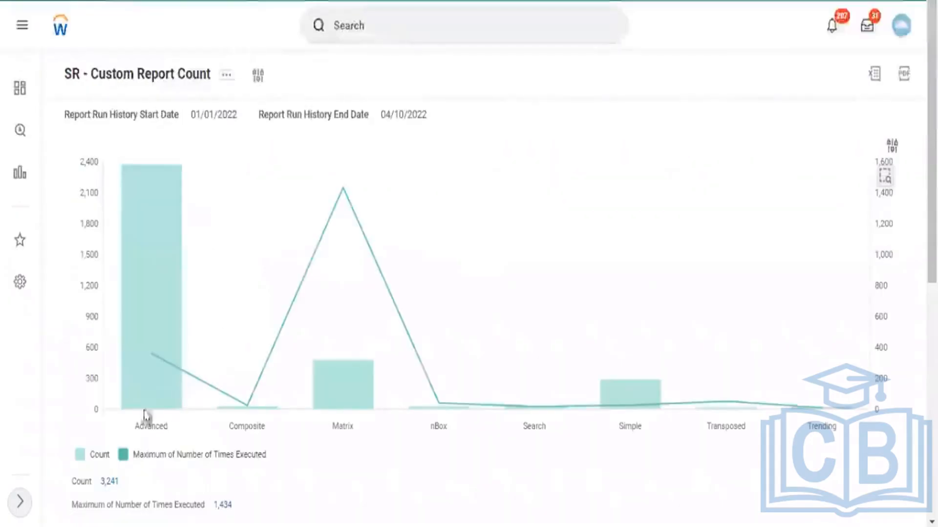
pyautogui.moveTo(216, 435)
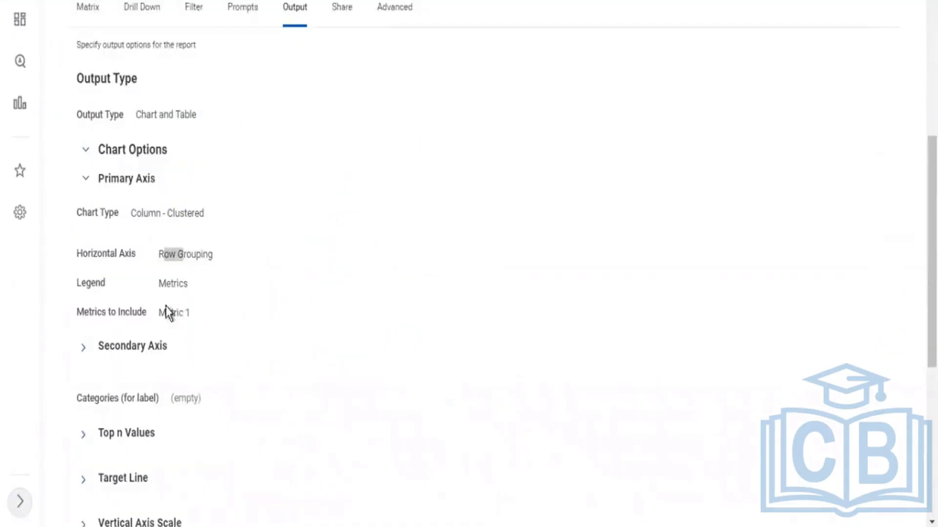
pyautogui.doubleClick(173, 316)
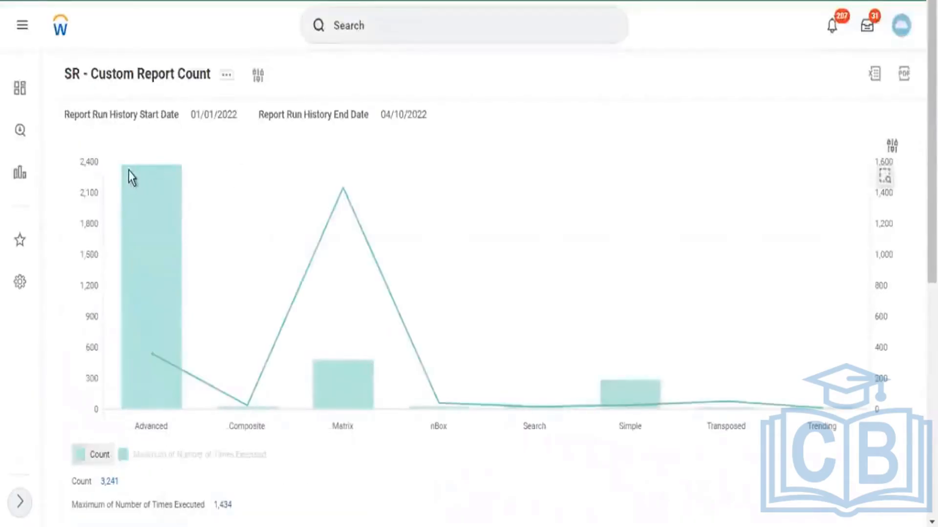
pyautogui.moveTo(128, 173)
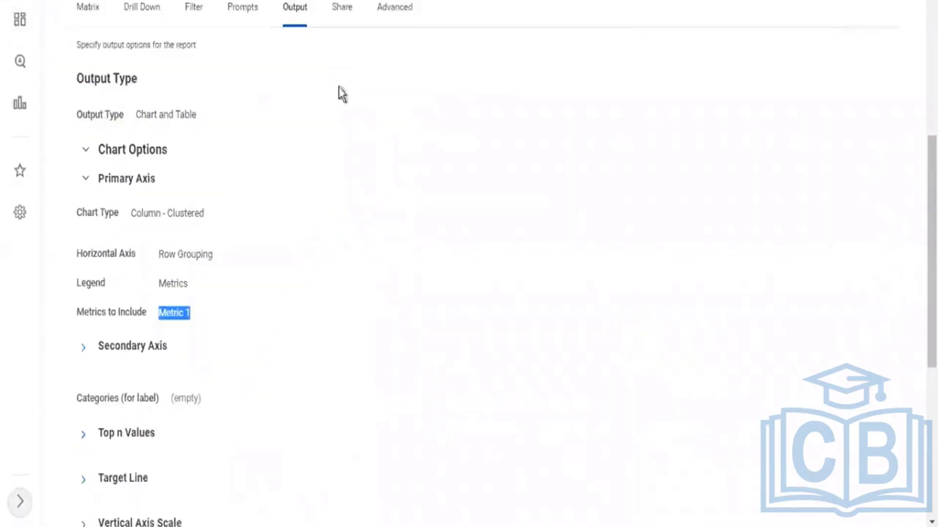
# - Review the secondary axis's included metric and chart type in the output settings against the line in the chart
pyautogui.click(217, 414)
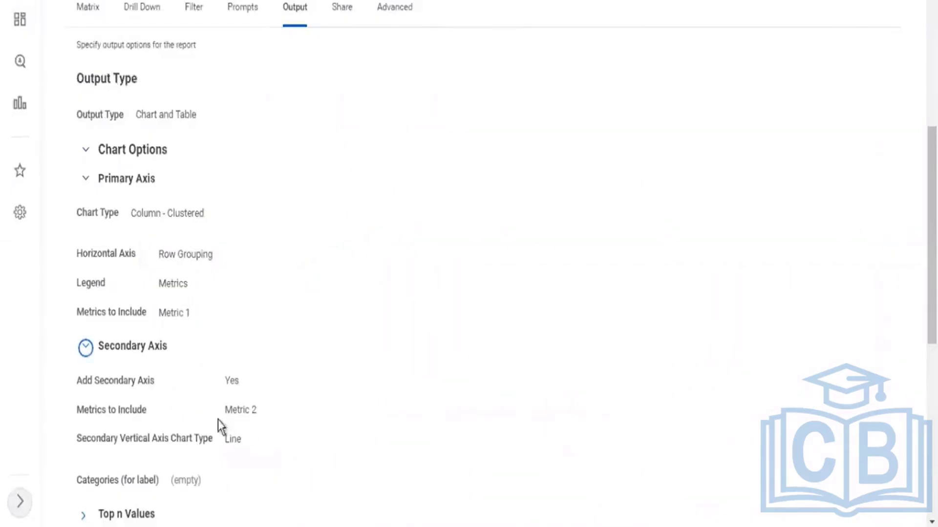
pyautogui.moveTo(225, 381); pyautogui.dragTo(254, 414)
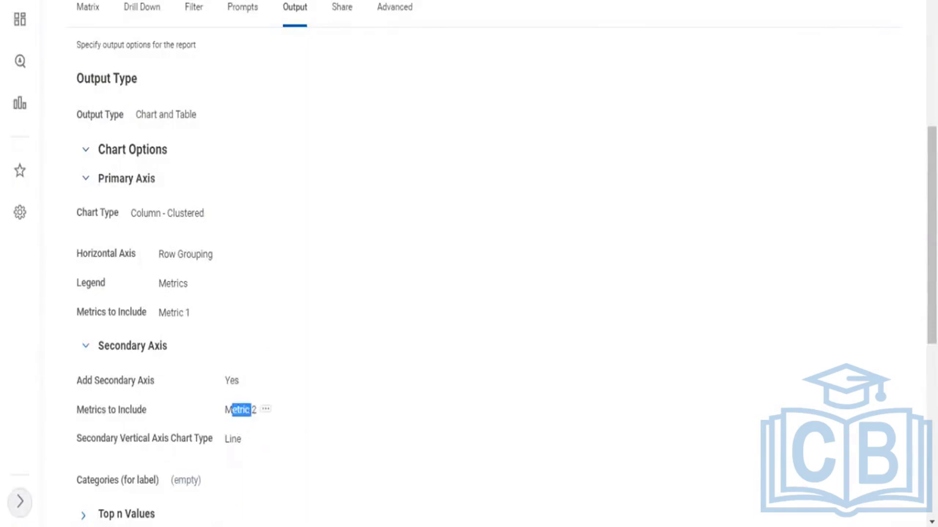
pyautogui.click(228, 415)
pyautogui.moveTo(225, 442); pyautogui.dragTo(237, 445)
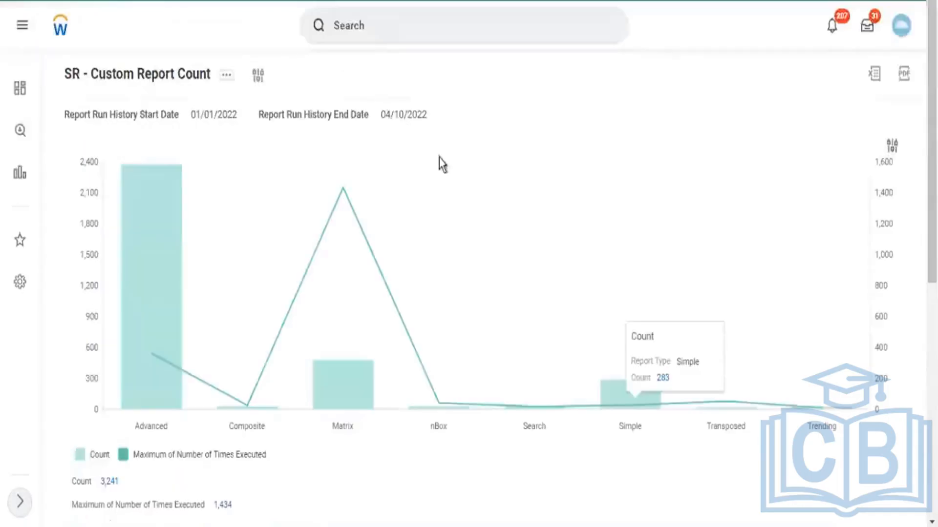
# - Compare the Advanced report type's column and line point in the chart with its row in the table
pyautogui.scroll(-3, 217, 232)
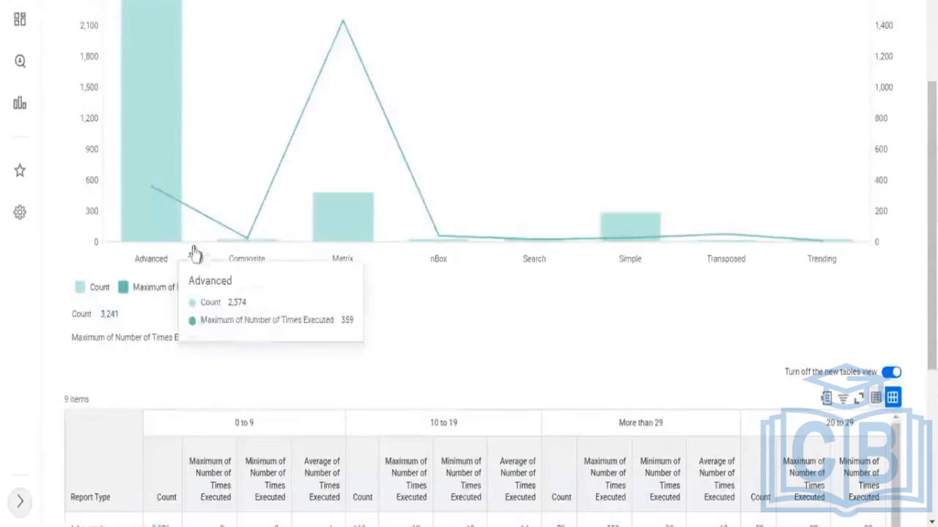
pyautogui.scroll(-3, 412, 230)
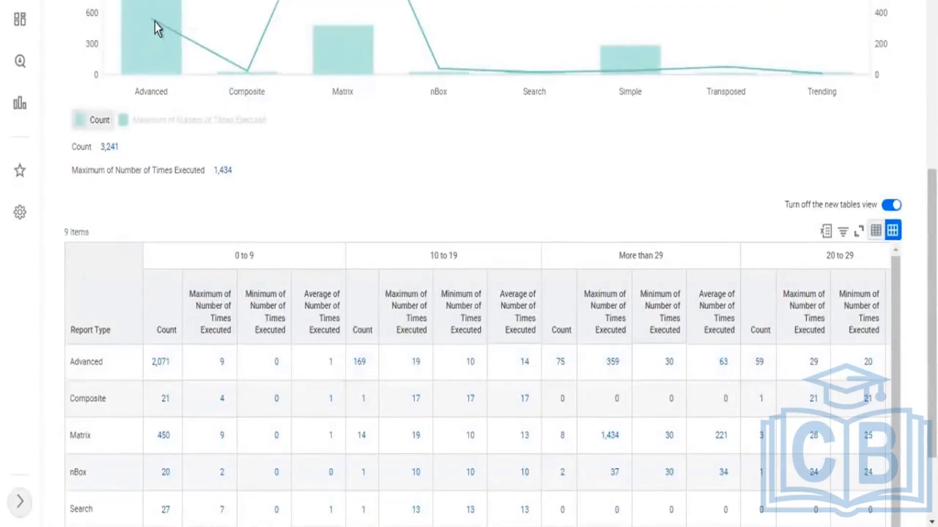
pyautogui.moveTo(153, 21)
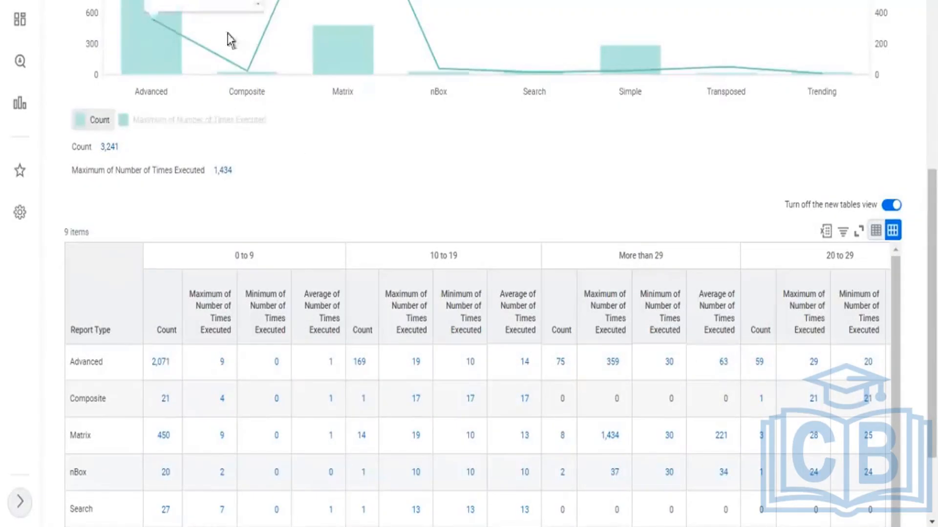
pyautogui.click(172, 27)
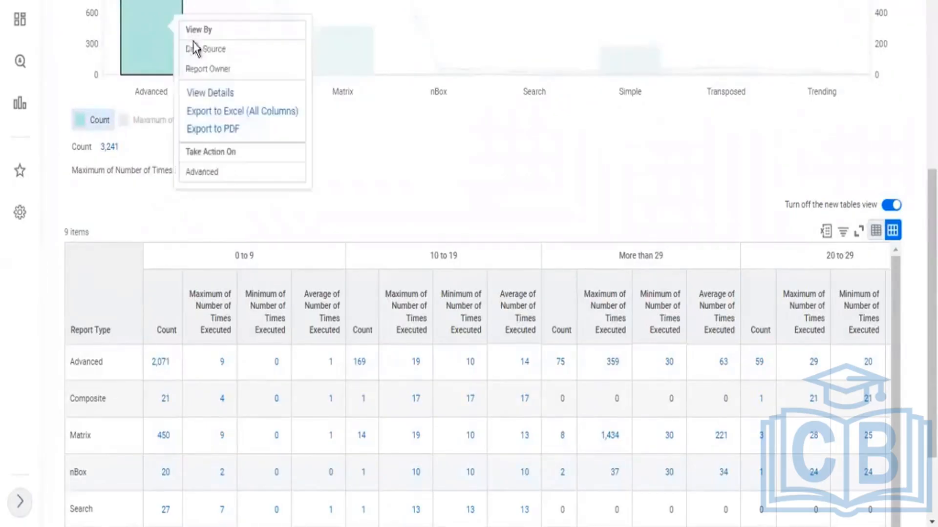
pyautogui.click(387, 154)
pyautogui.scroll(-2, 718, 230)
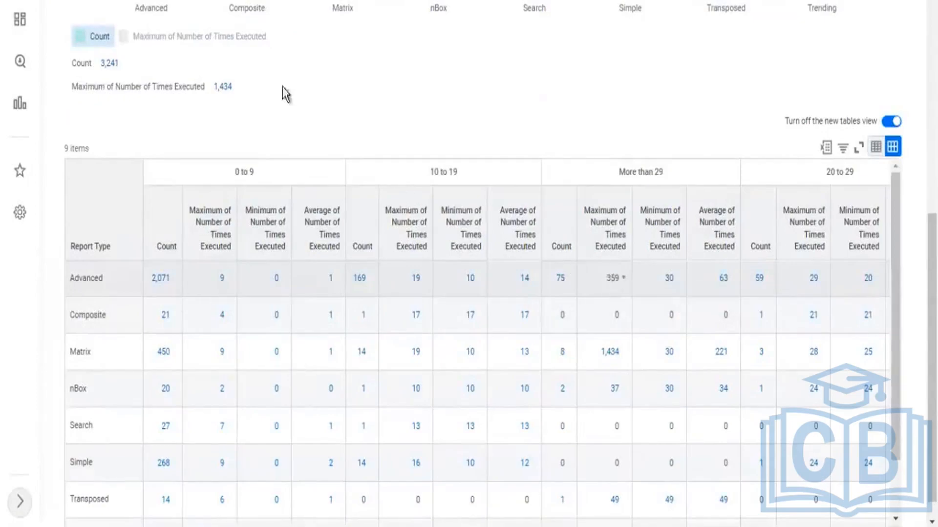
# - Inspect the Composite report type's Maximum of Number of Times Executed point on the chart line
pyautogui.scroll(2, 283, 95)
pyautogui.scroll(4, 227, 88)
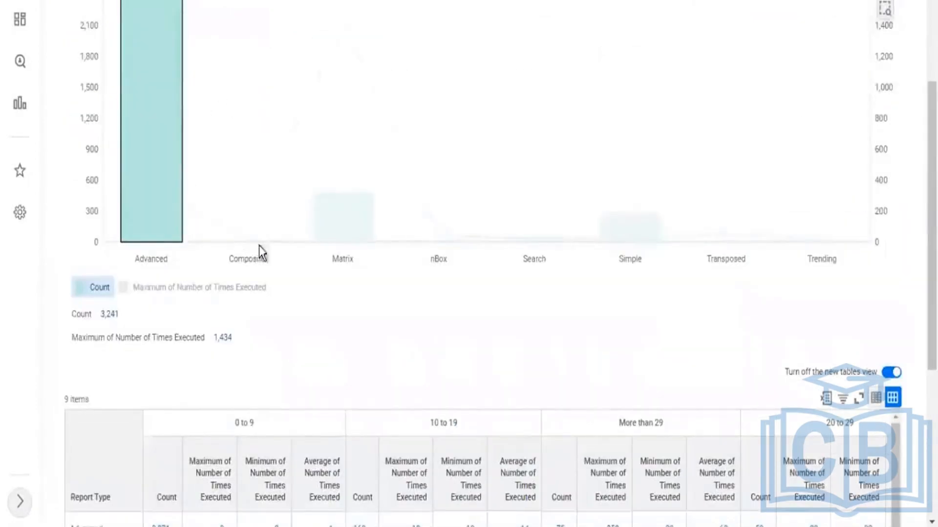
pyautogui.moveTo(248, 243)
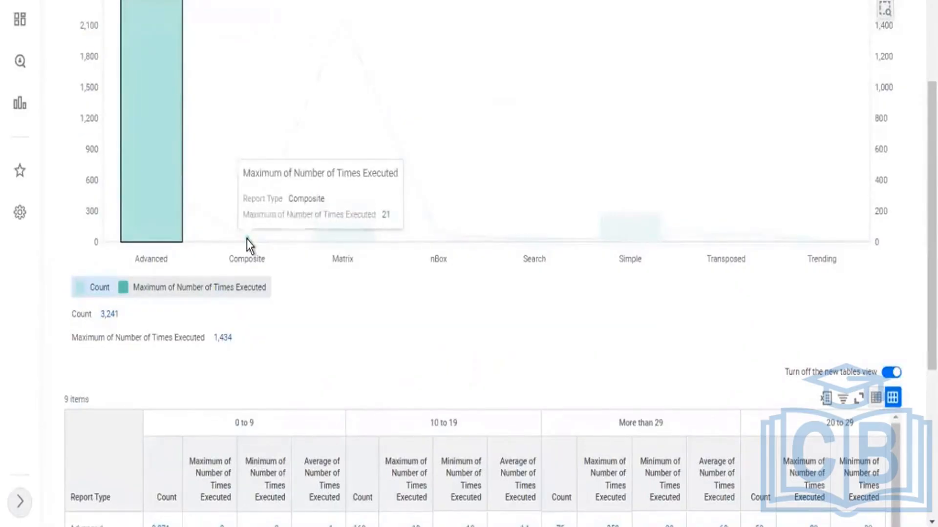
pyautogui.rightClick(247, 239)
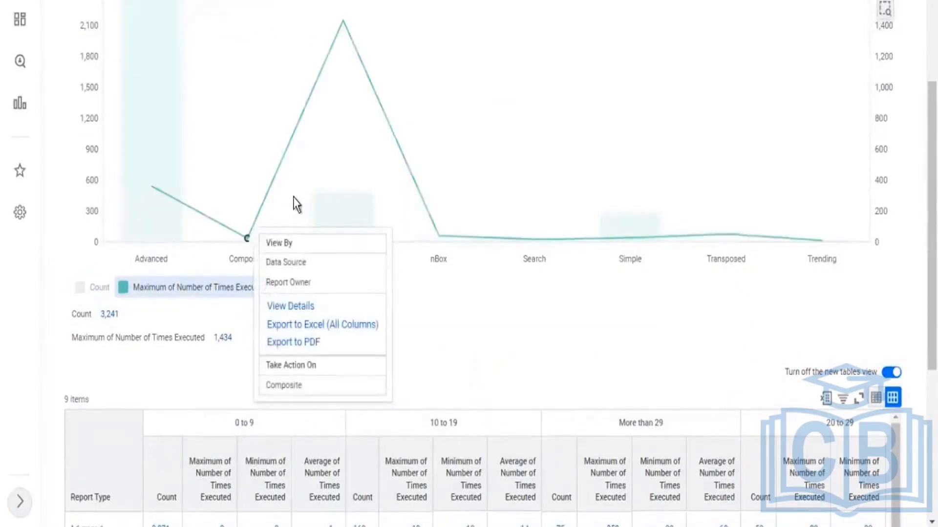
pyautogui.click(249, 241)
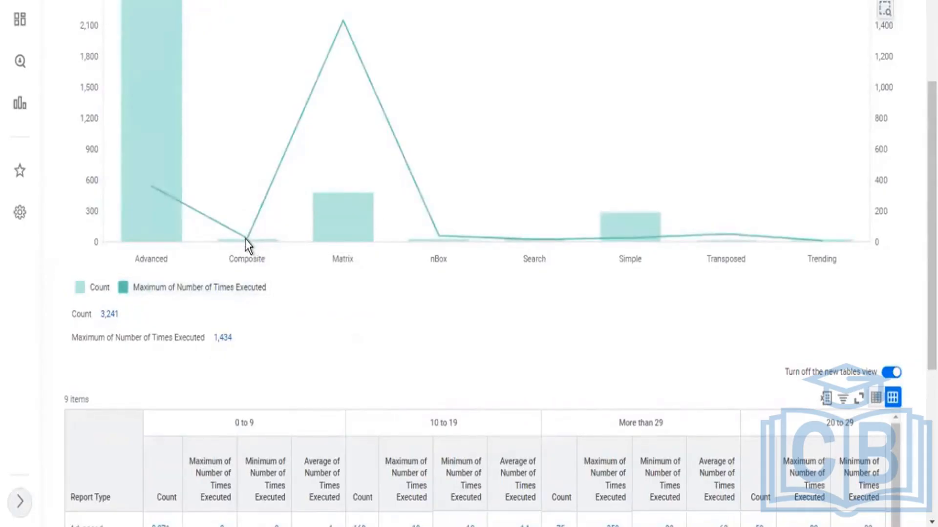
pyautogui.moveTo(247, 238)
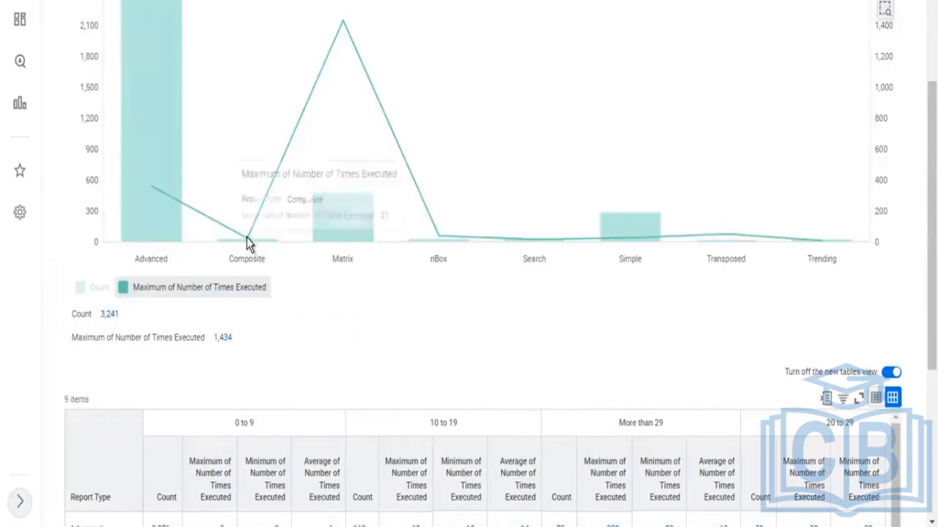
# - Compare the Composite report type's table row, across to its Total columns, with its point on the chart line
pyautogui.scroll(-5, 400, 297)
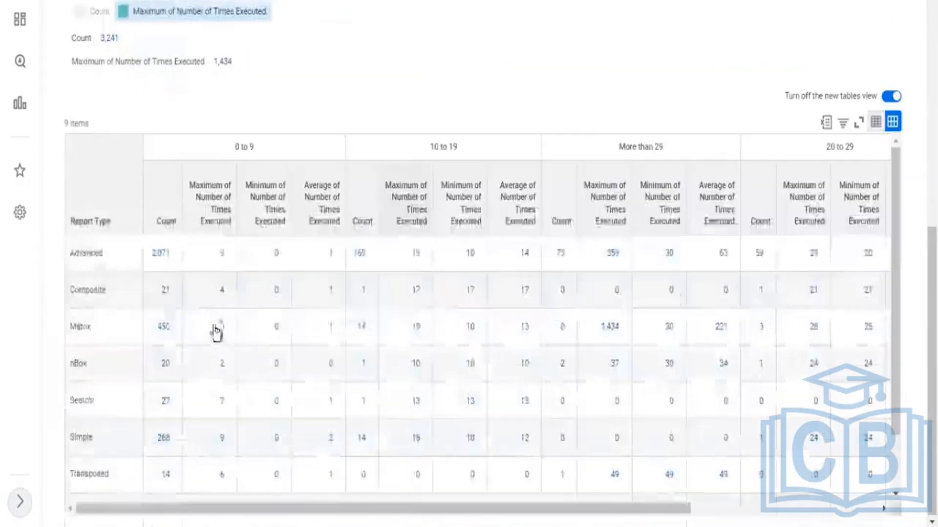
pyautogui.click(105, 294)
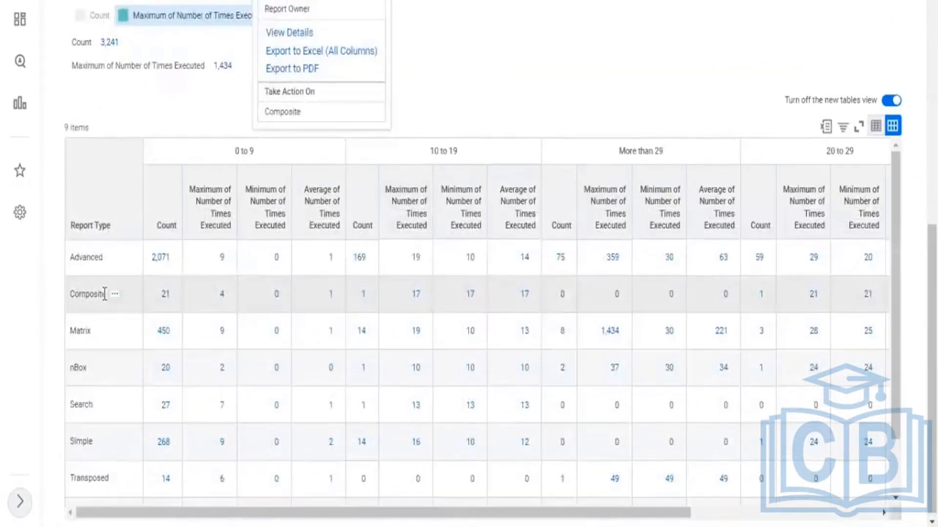
pyautogui.click(750, 309)
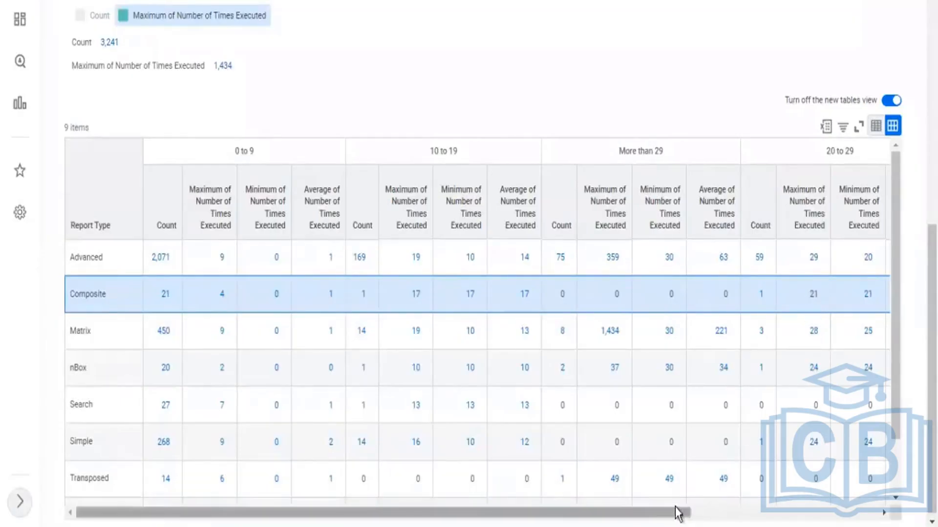
pyautogui.moveTo(678, 511); pyautogui.dragTo(881, 520)
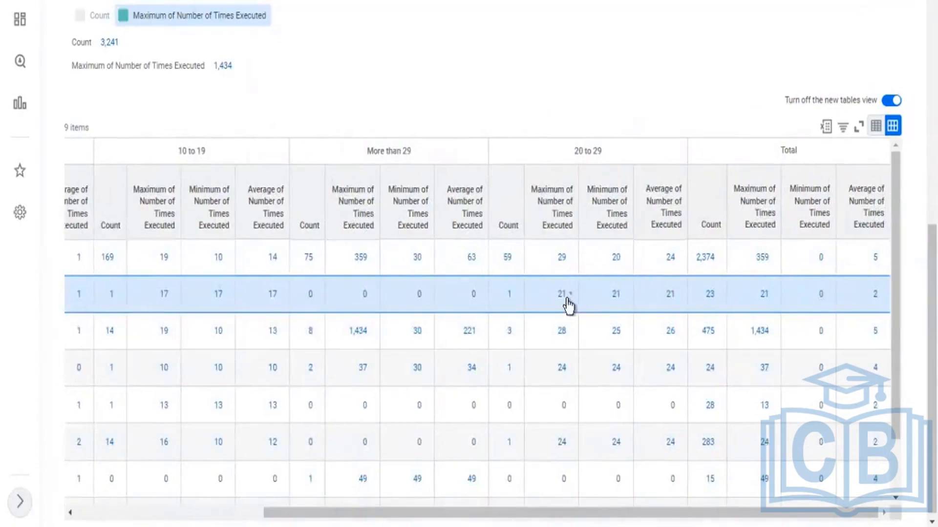
pyautogui.scroll(5, 457, 130)
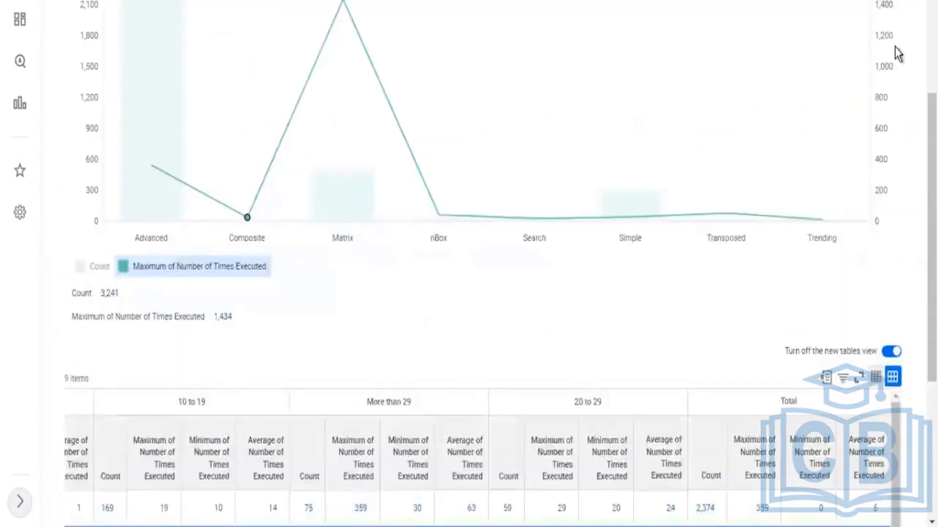
# - Review the report definition's secondary axis metric and chart type, the category label setting and the primary axis chart type
pyautogui.scroll(2, 899, 54)
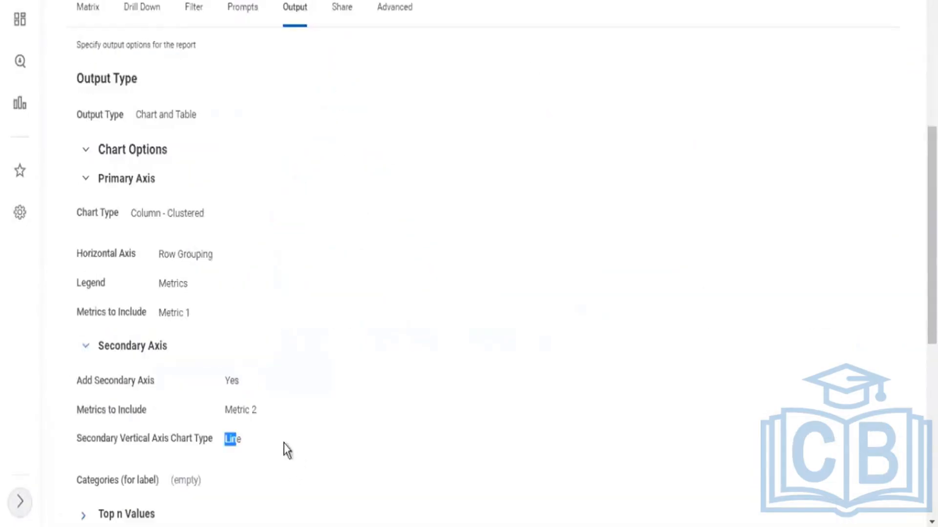
pyautogui.moveTo(250, 439)
pyautogui.mouseDown()
pyautogui.moveTo(222, 414)
pyautogui.moveTo(236, 439)
pyautogui.mouseUp()
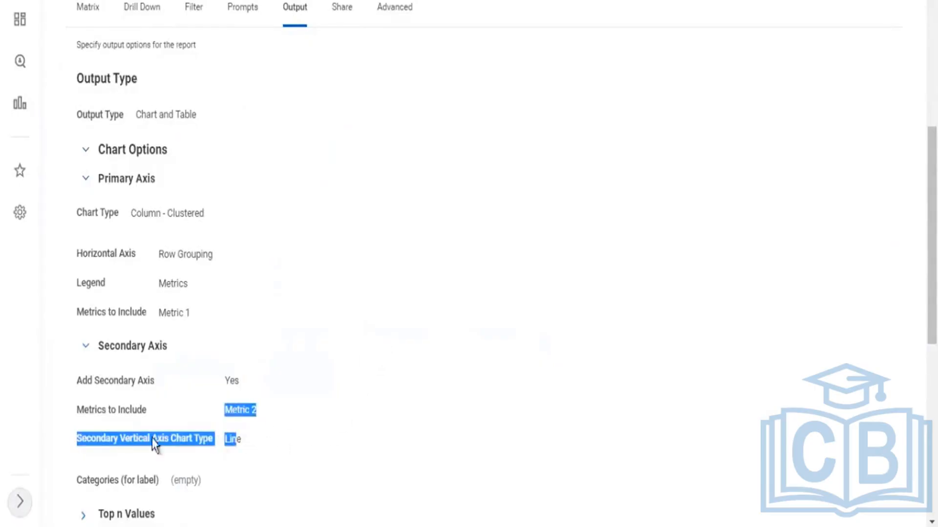
pyautogui.scroll(-3, 192, 423)
pyautogui.moveTo(174, 398); pyautogui.dragTo(196, 400)
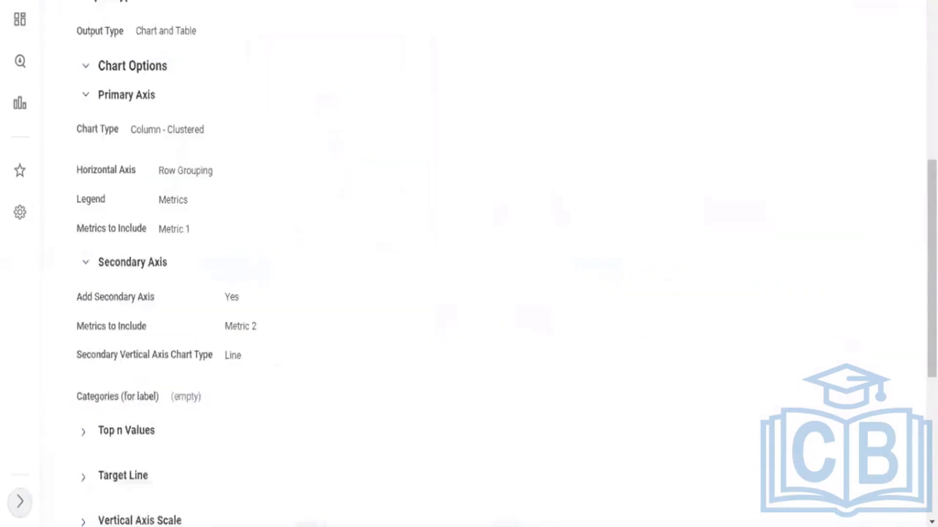
pyautogui.scroll(2, 337, 125)
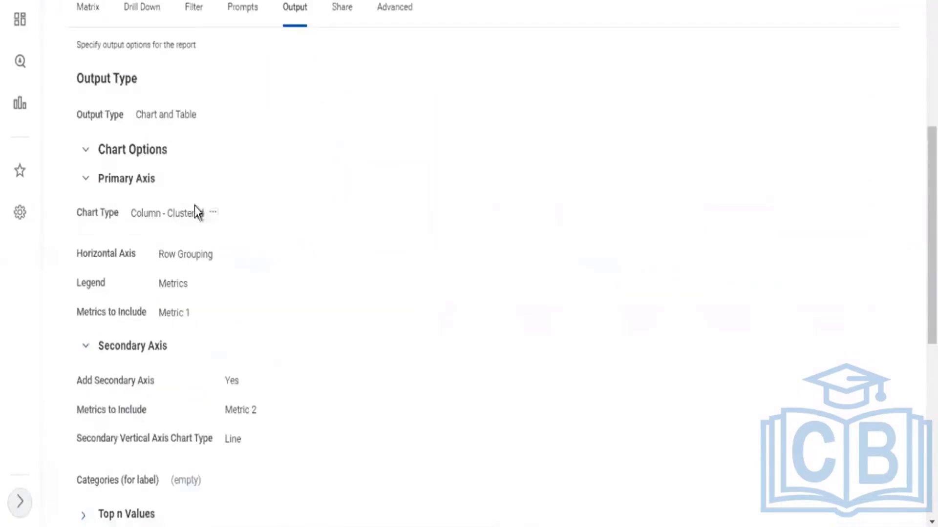
pyautogui.moveTo(194, 213); pyautogui.dragTo(148, 213)
pyautogui.scroll(3, 288, 113)
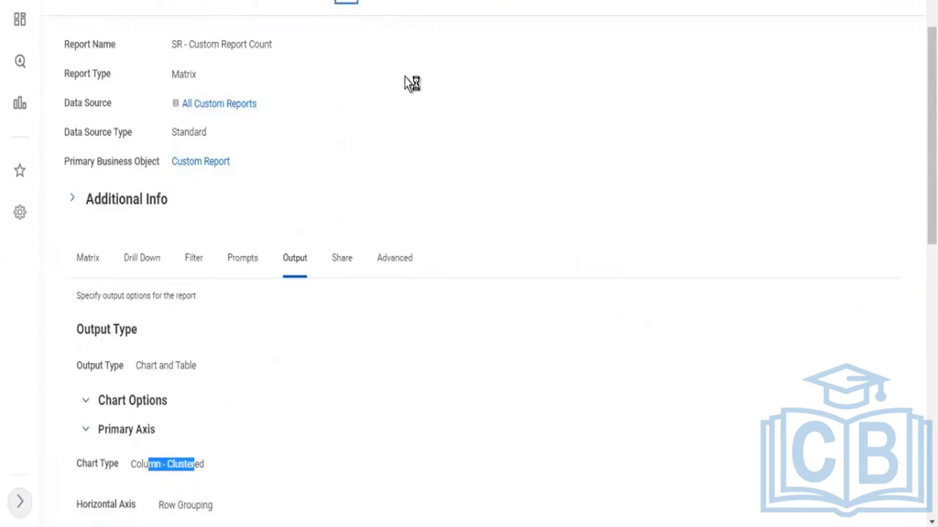
# - Open the SR - Custom Report Count report for editing and look through its output settings
pyautogui.moveTo(398, 60)
pyautogui.moveTo(414, 46)
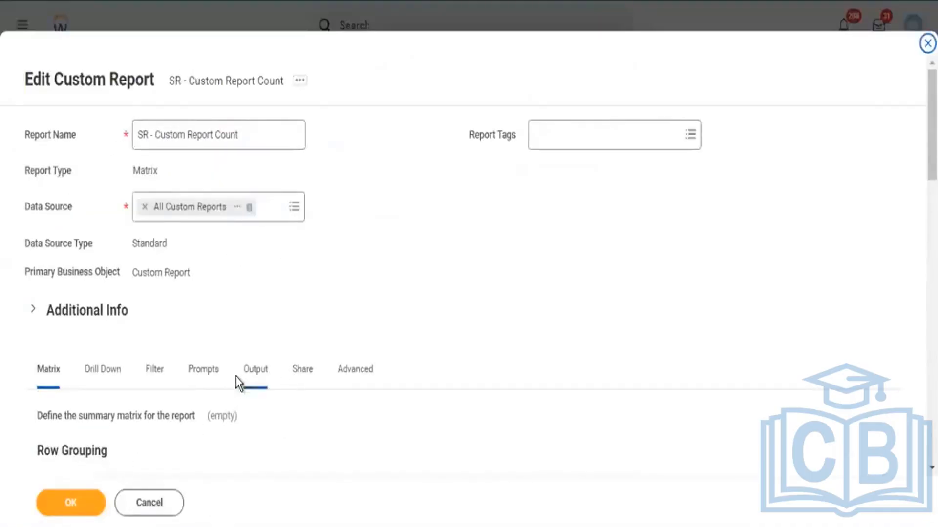
pyautogui.click(255, 378)
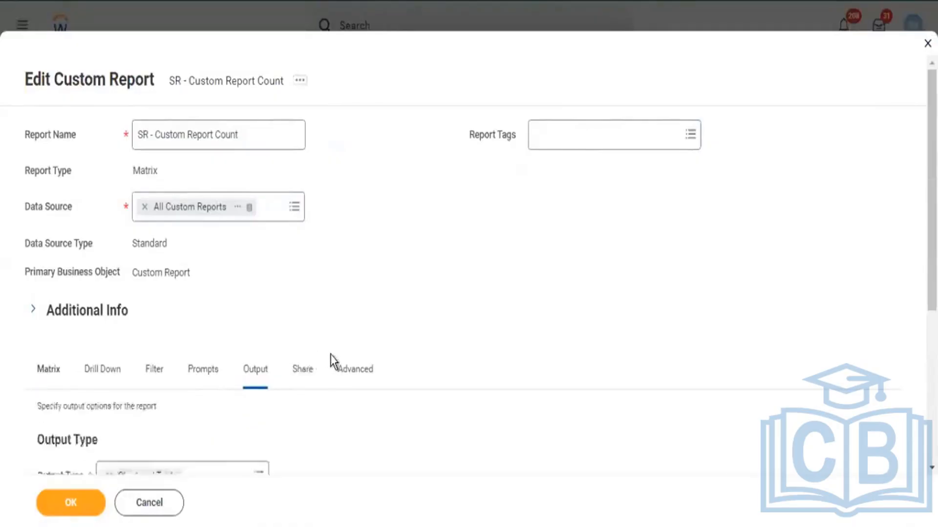
pyautogui.scroll(-2, 337, 364)
pyautogui.scroll(-2, 312, 364)
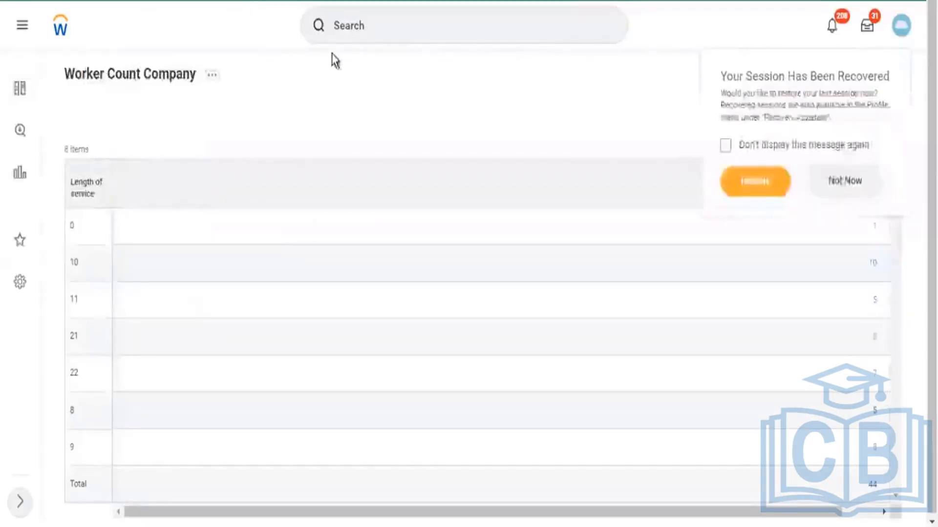
# - Open the Worker Count Company report for editing and add a second row to the fields to summarize
pyautogui.click(212, 74)
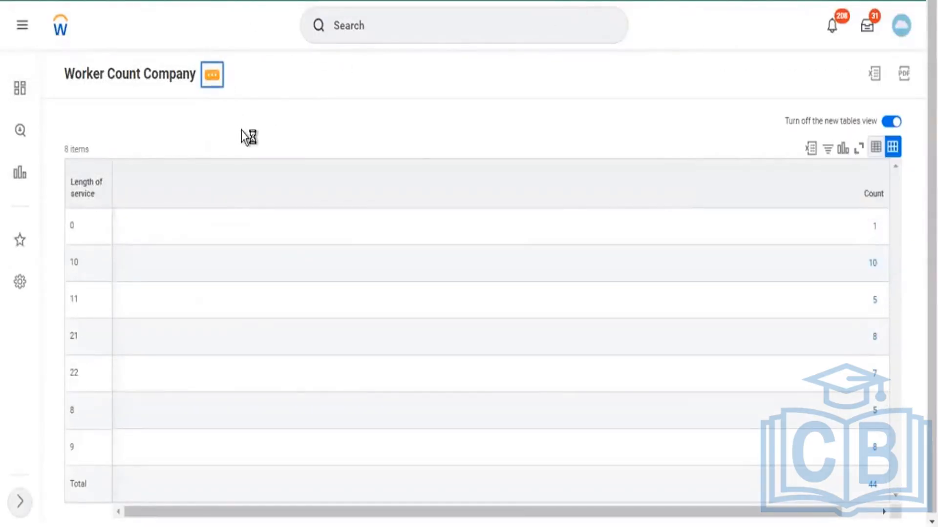
pyautogui.moveTo(288, 130)
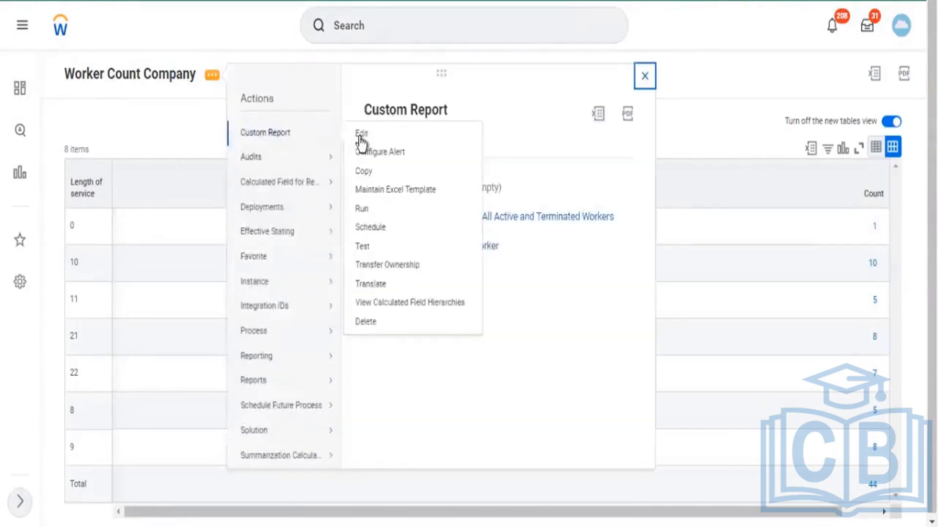
pyautogui.click(396, 154)
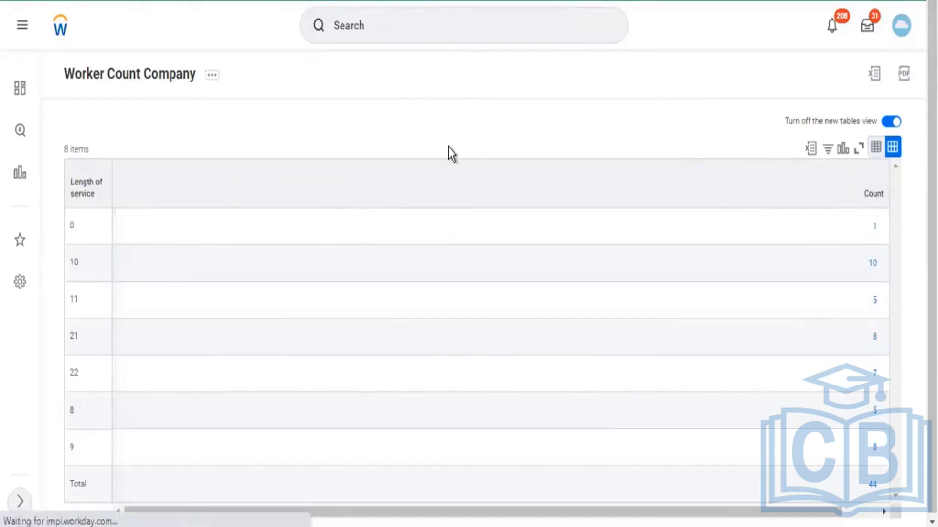
pyautogui.scroll(-15, 408, 232)
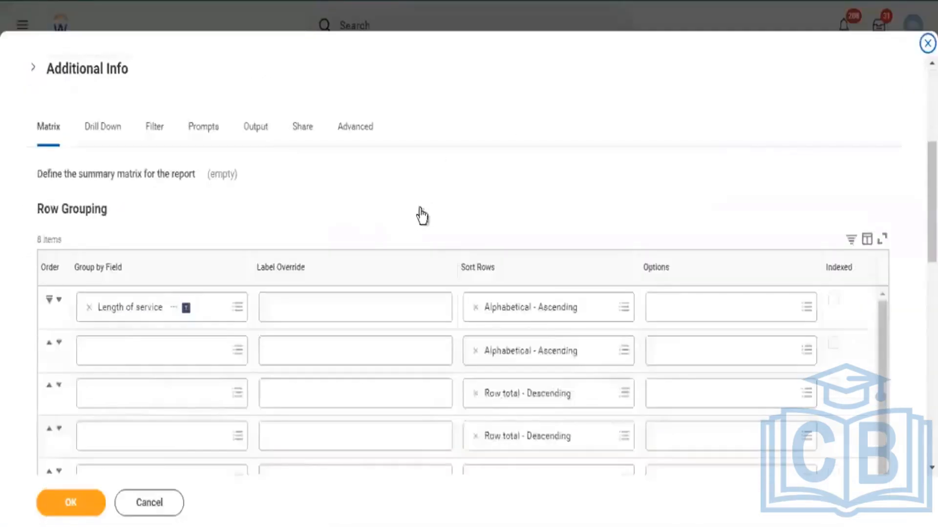
pyautogui.scroll(-5, 279, 246)
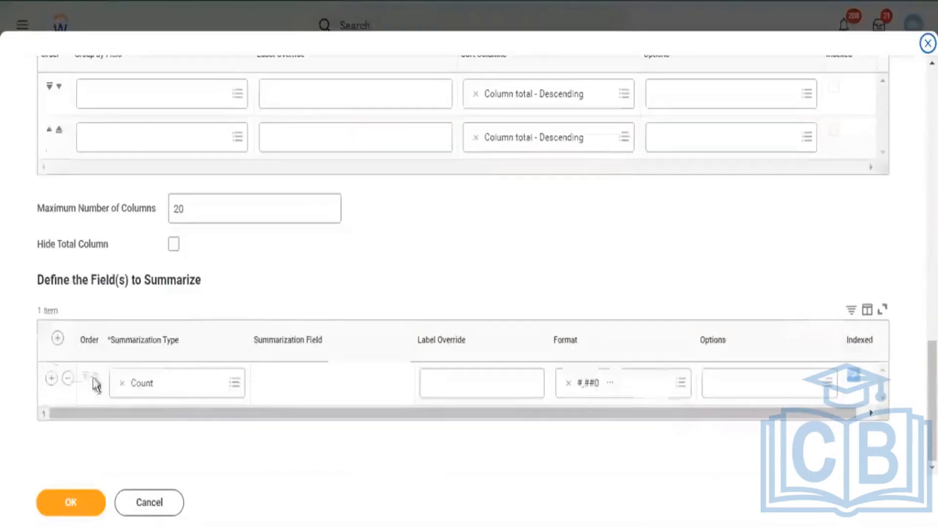
pyautogui.click(51, 379)
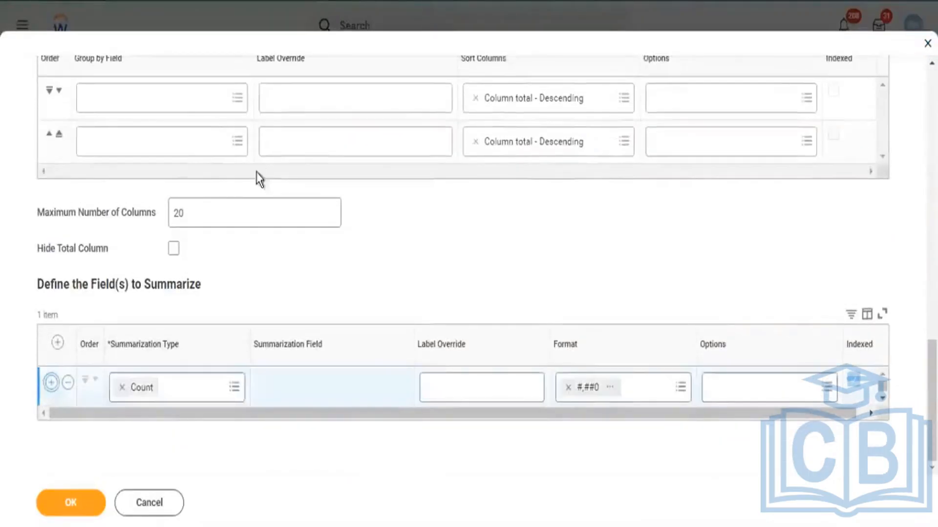
# - Replace the Length of service field in the first row grouping with Company
pyautogui.scroll(10, 147, 171)
pyautogui.scroll(2, 117, 171)
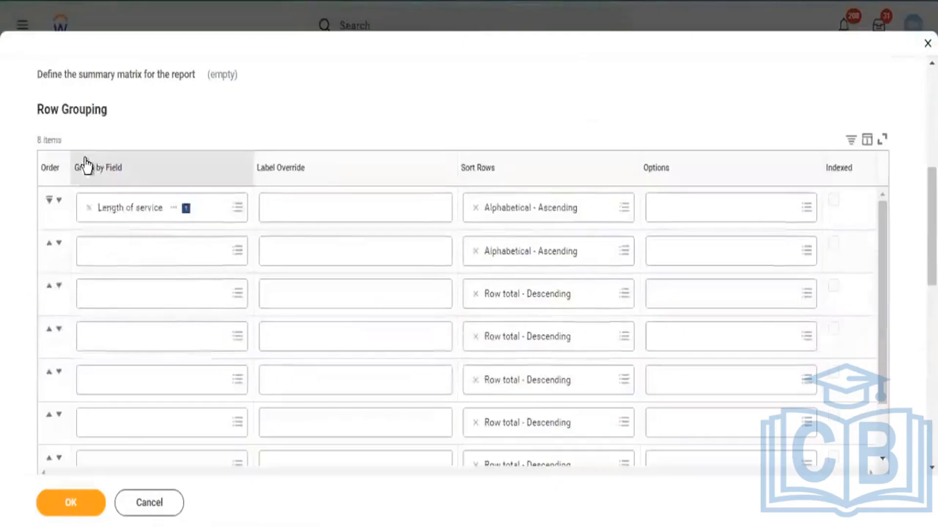
pyautogui.click(89, 208)
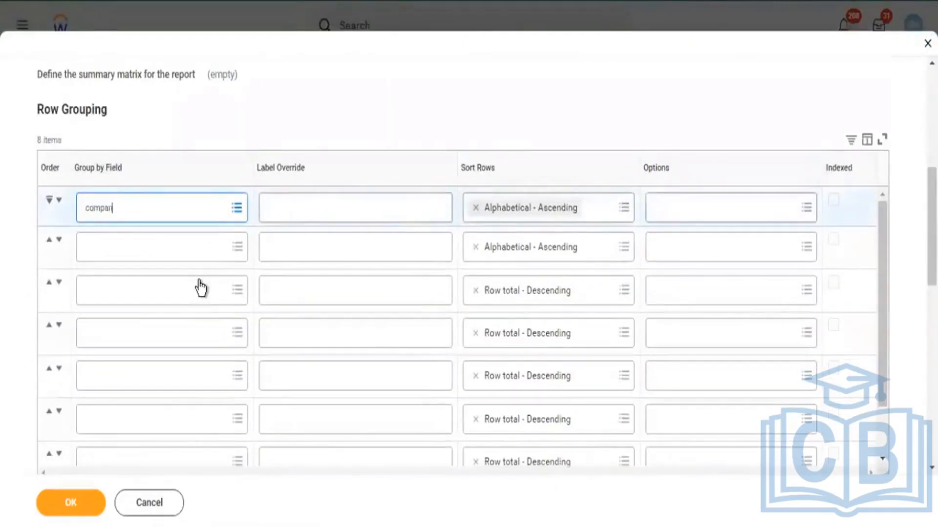
pyautogui.press('Return')
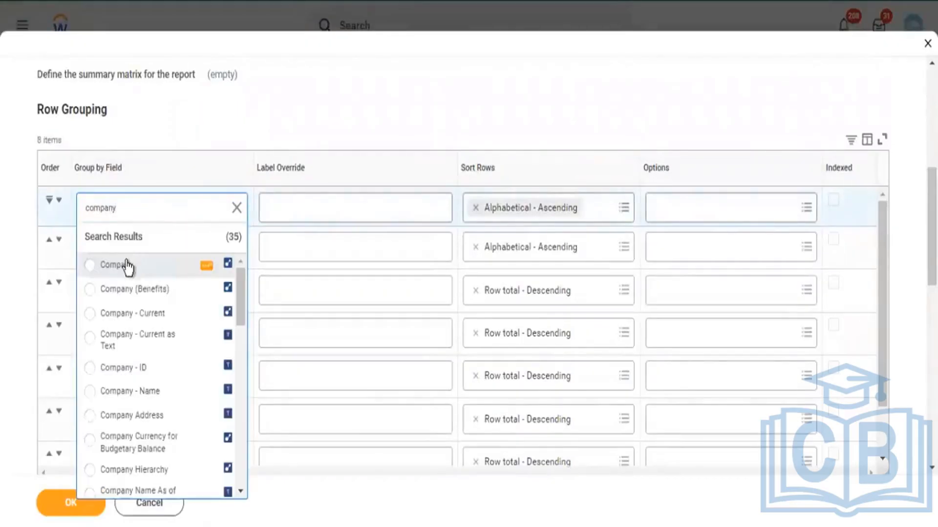
pyautogui.click(192, 269)
# - Set the second summarization row's type to Sum
pyautogui.scroll(-10, 309, 274)
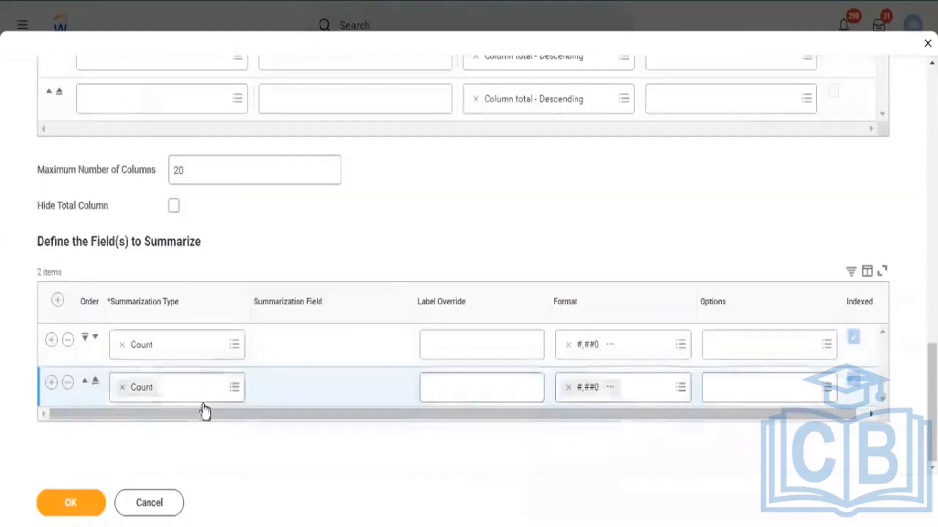
pyautogui.click(122, 387)
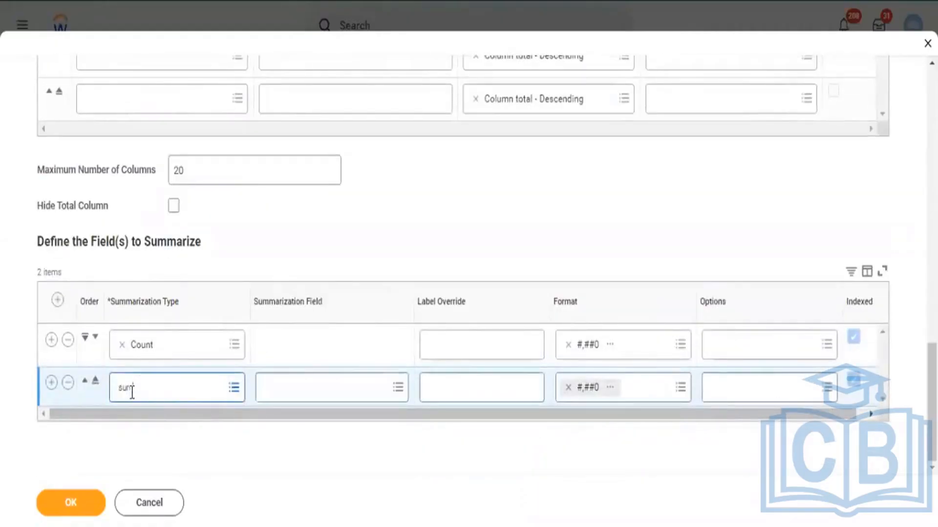
pyautogui.press('Return')
# - Browse all available summarization fields for the Sum row and close the list without choosing one
pyautogui.click(337, 395)
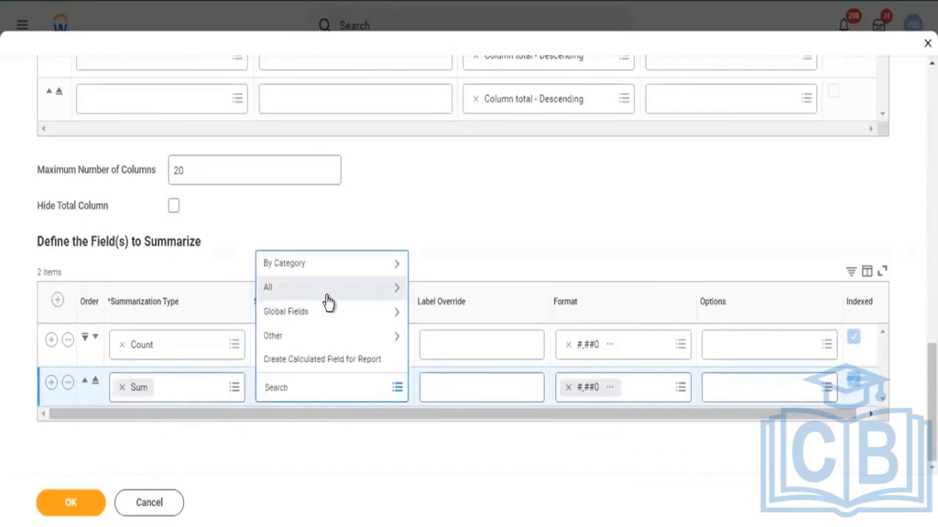
pyautogui.click(385, 304)
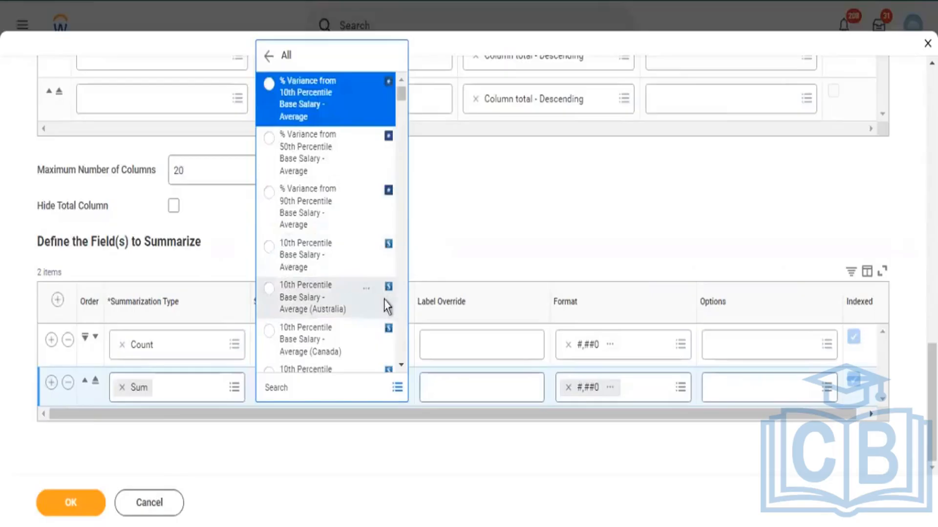
pyautogui.scroll(-8, 386, 307)
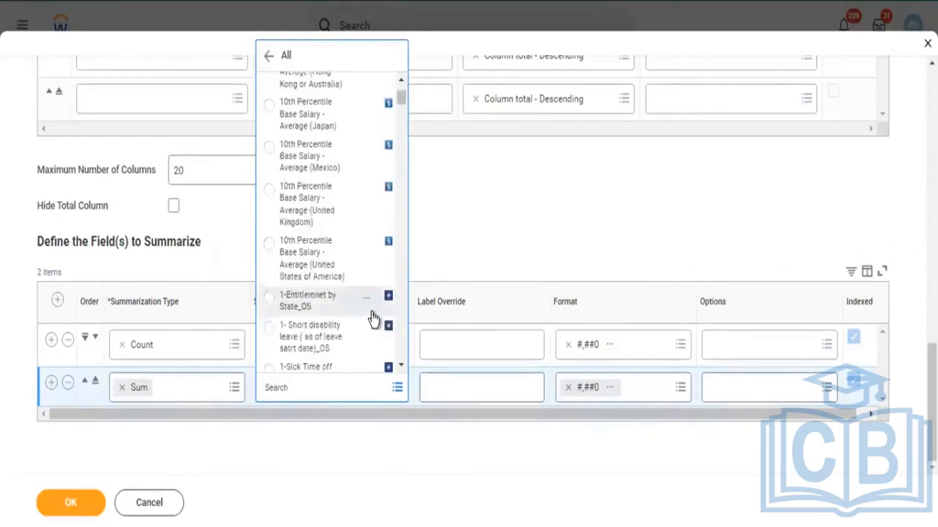
pyautogui.scroll(-3, 374, 320)
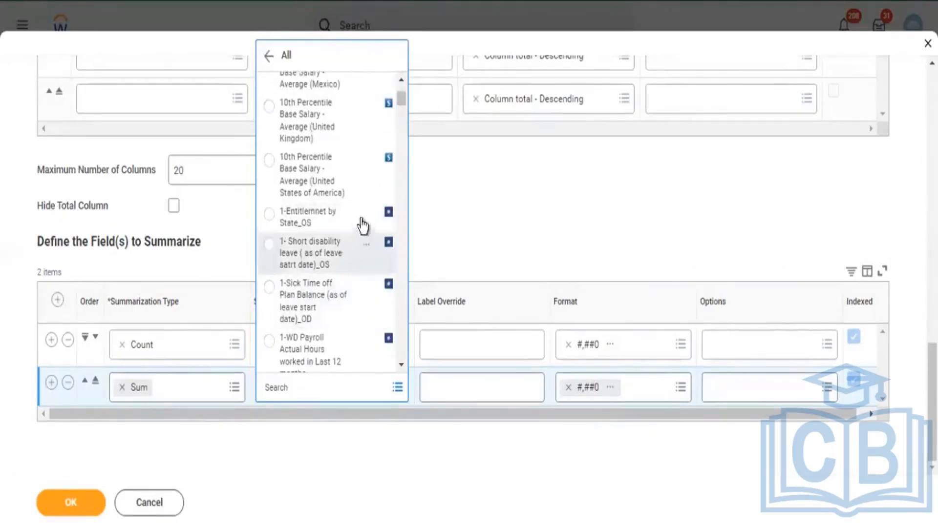
pyautogui.scroll(-3, 350, 286)
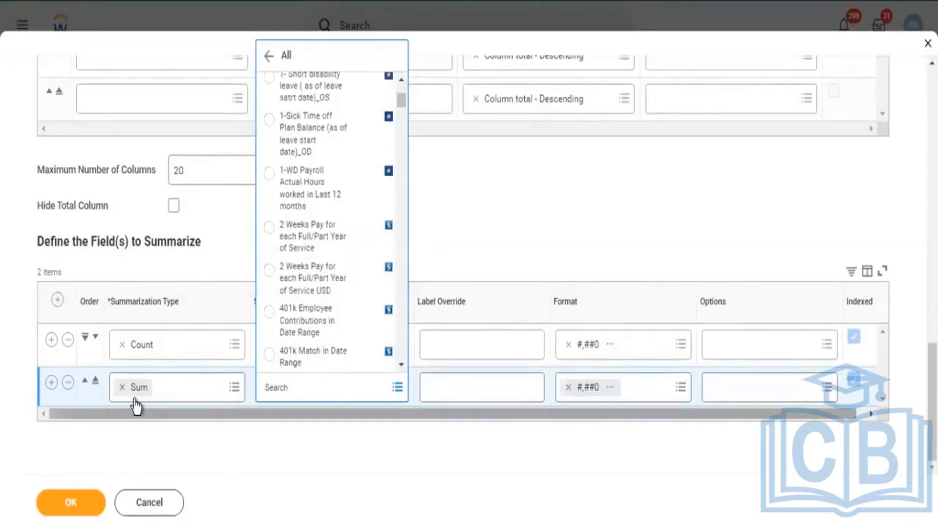
pyautogui.scroll(-8, 362, 264)
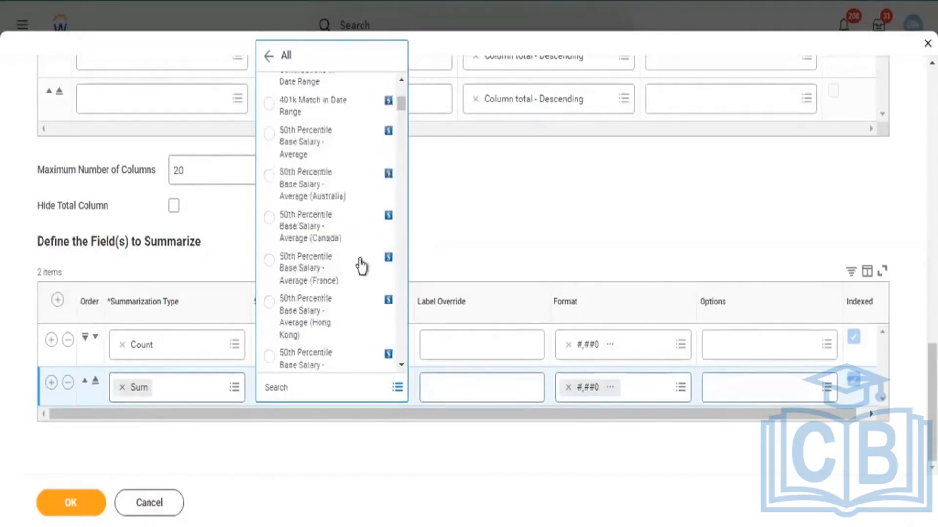
pyautogui.scroll(-3, 364, 310)
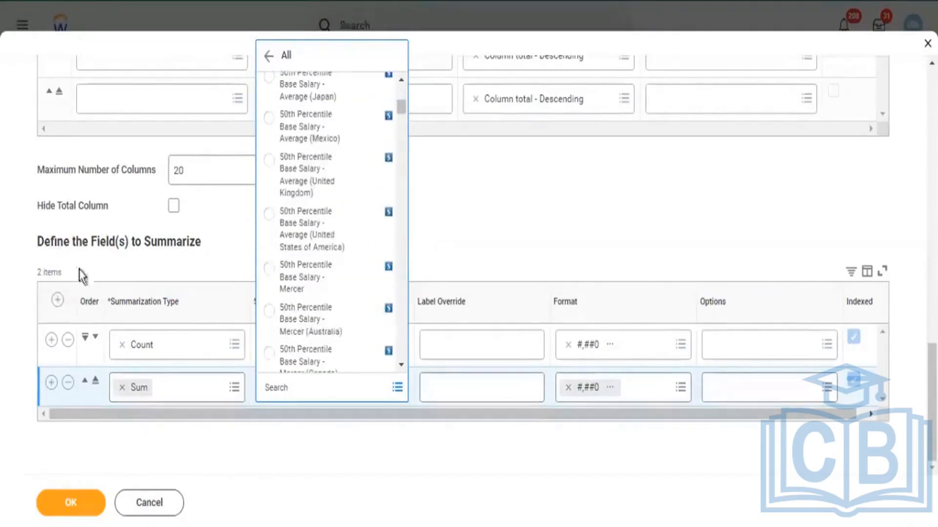
pyautogui.click(476, 226)
# - Review the Worker Count Company report's name, business object and row grouping settings
pyautogui.scroll(20, 482, 226)
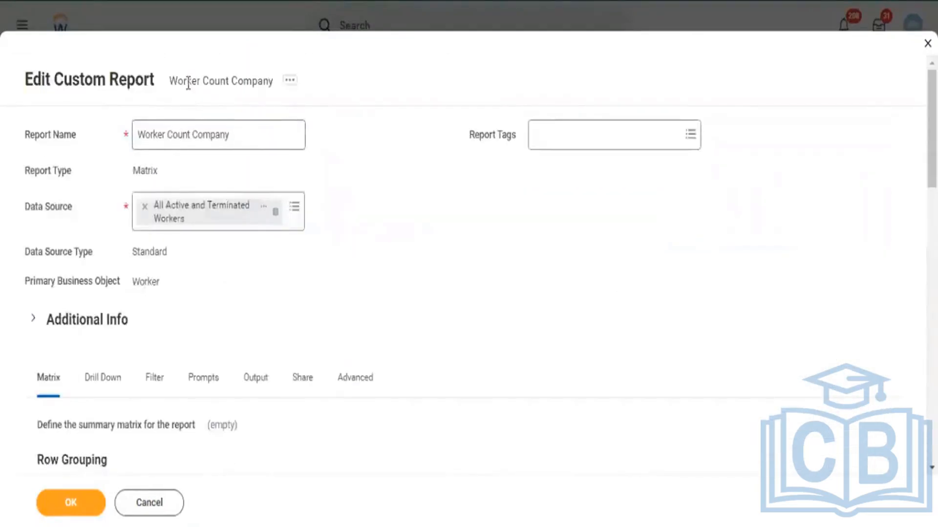
pyautogui.moveTo(187, 82); pyautogui.dragTo(263, 84)
pyautogui.scroll(-5, 390, 195)
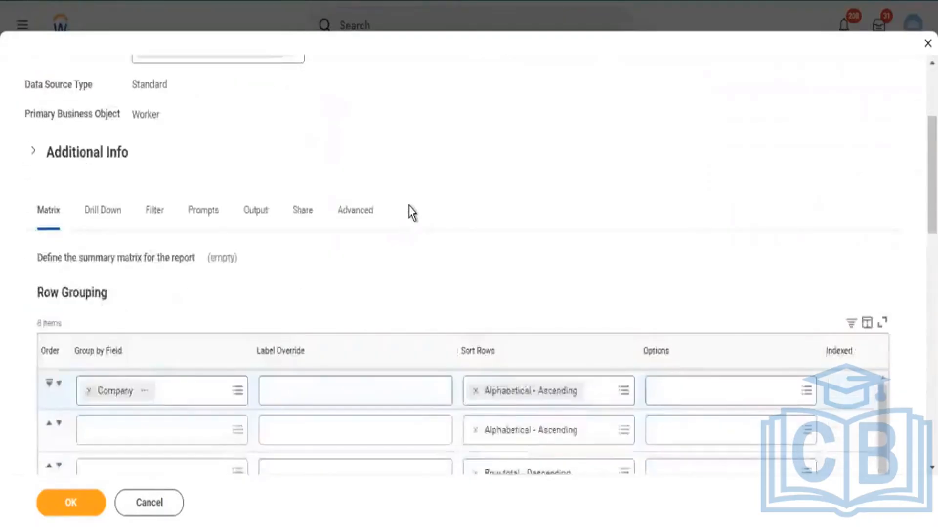
pyautogui.scroll(-3, 423, 181)
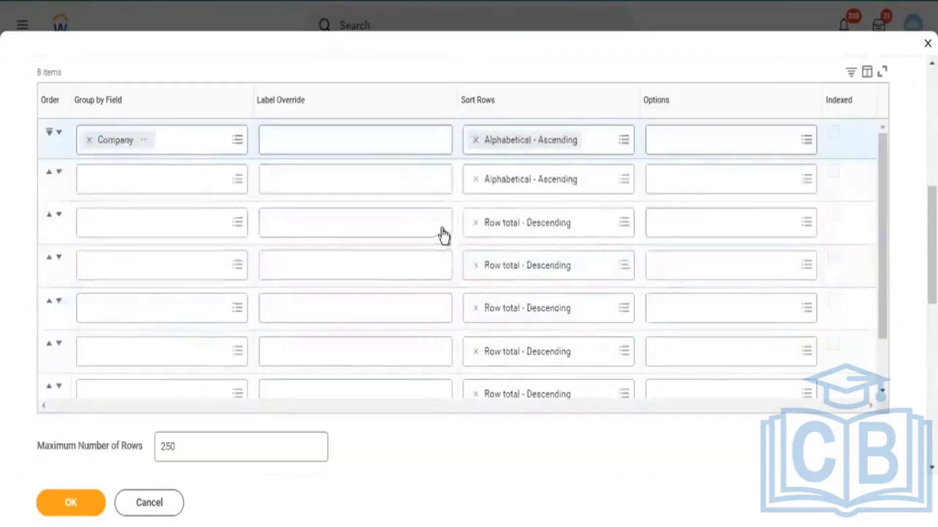